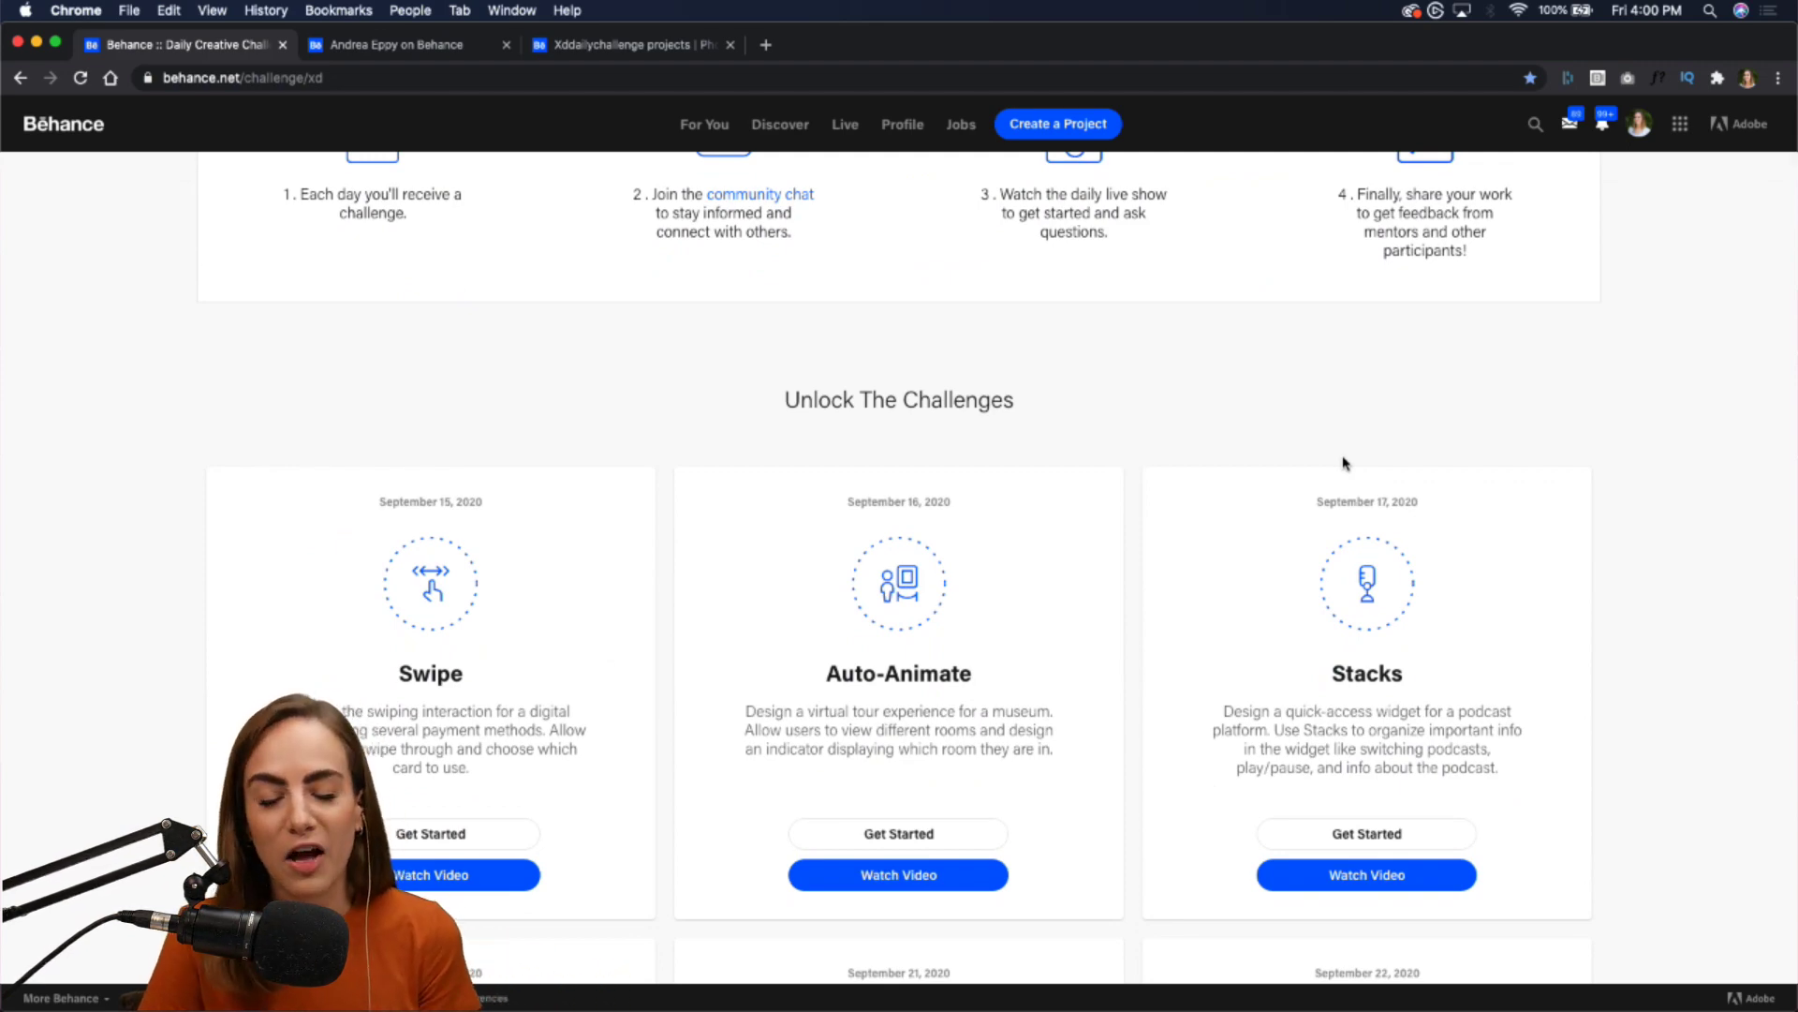
# Look through the daily challenge cards and the instructions on the Behance XD challenge page.
pyautogui.scroll(-15, 1344, 462)
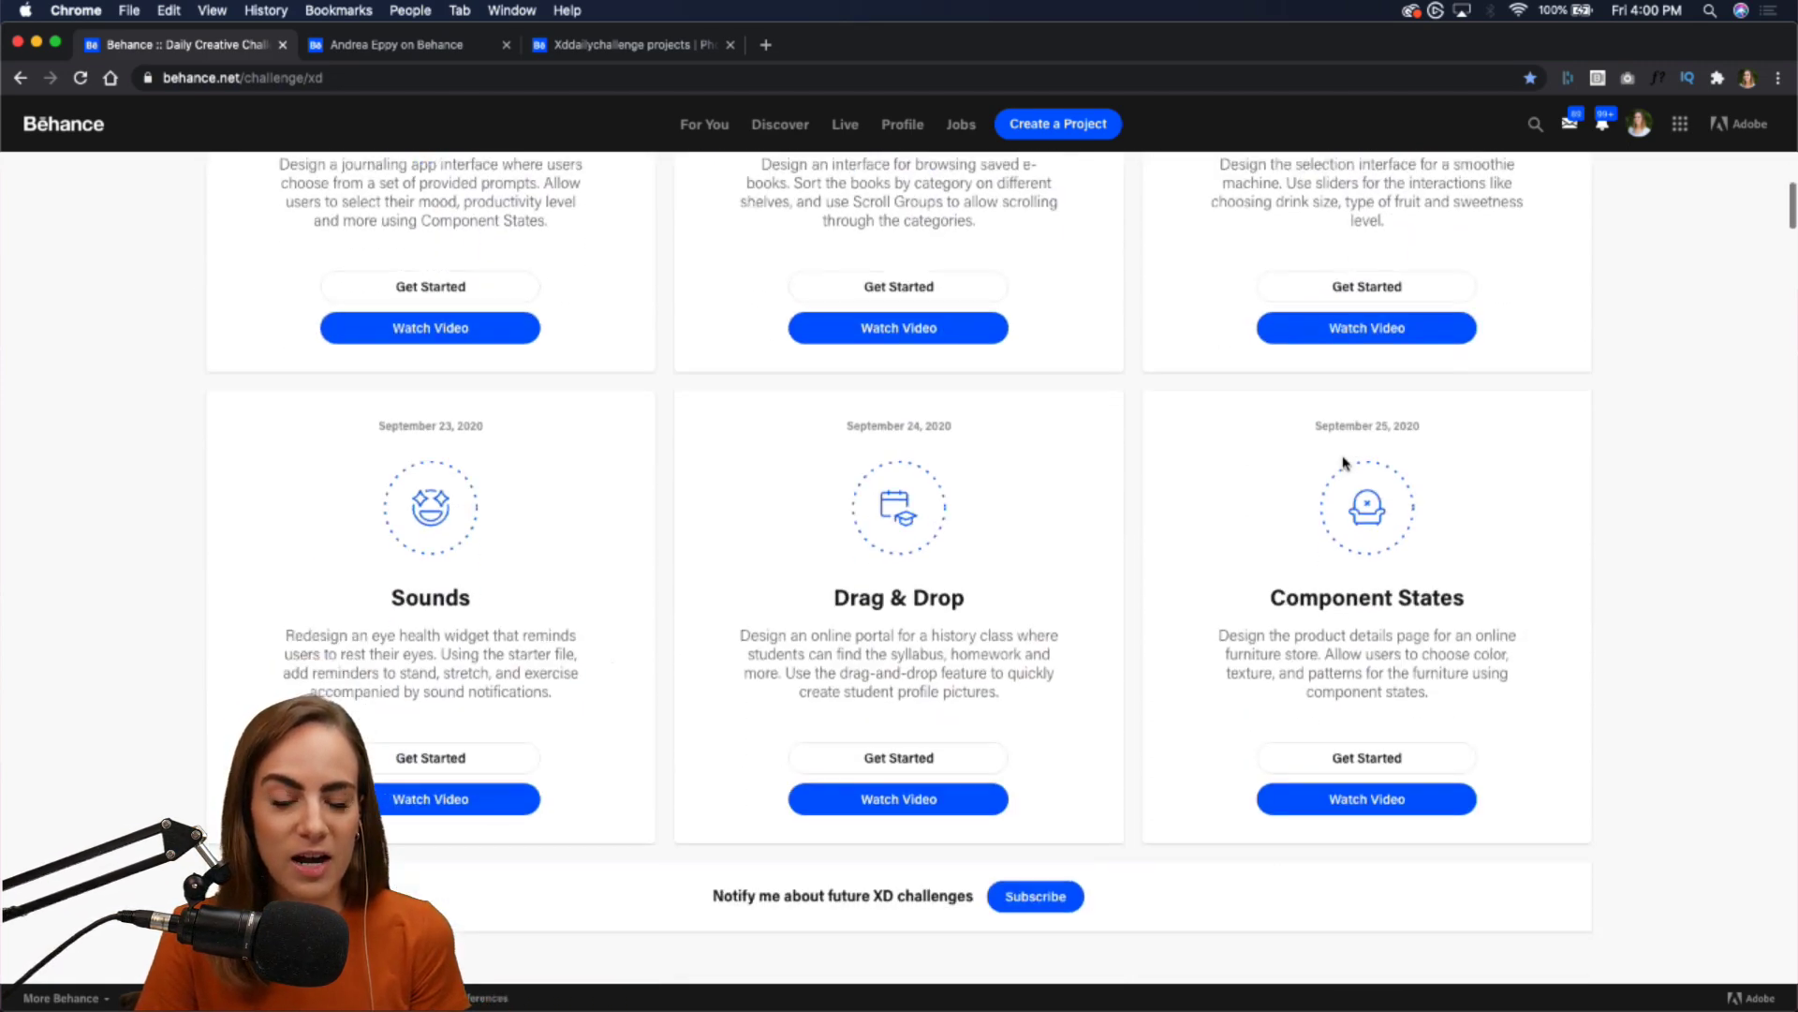
pyautogui.scroll(2, 1344, 462)
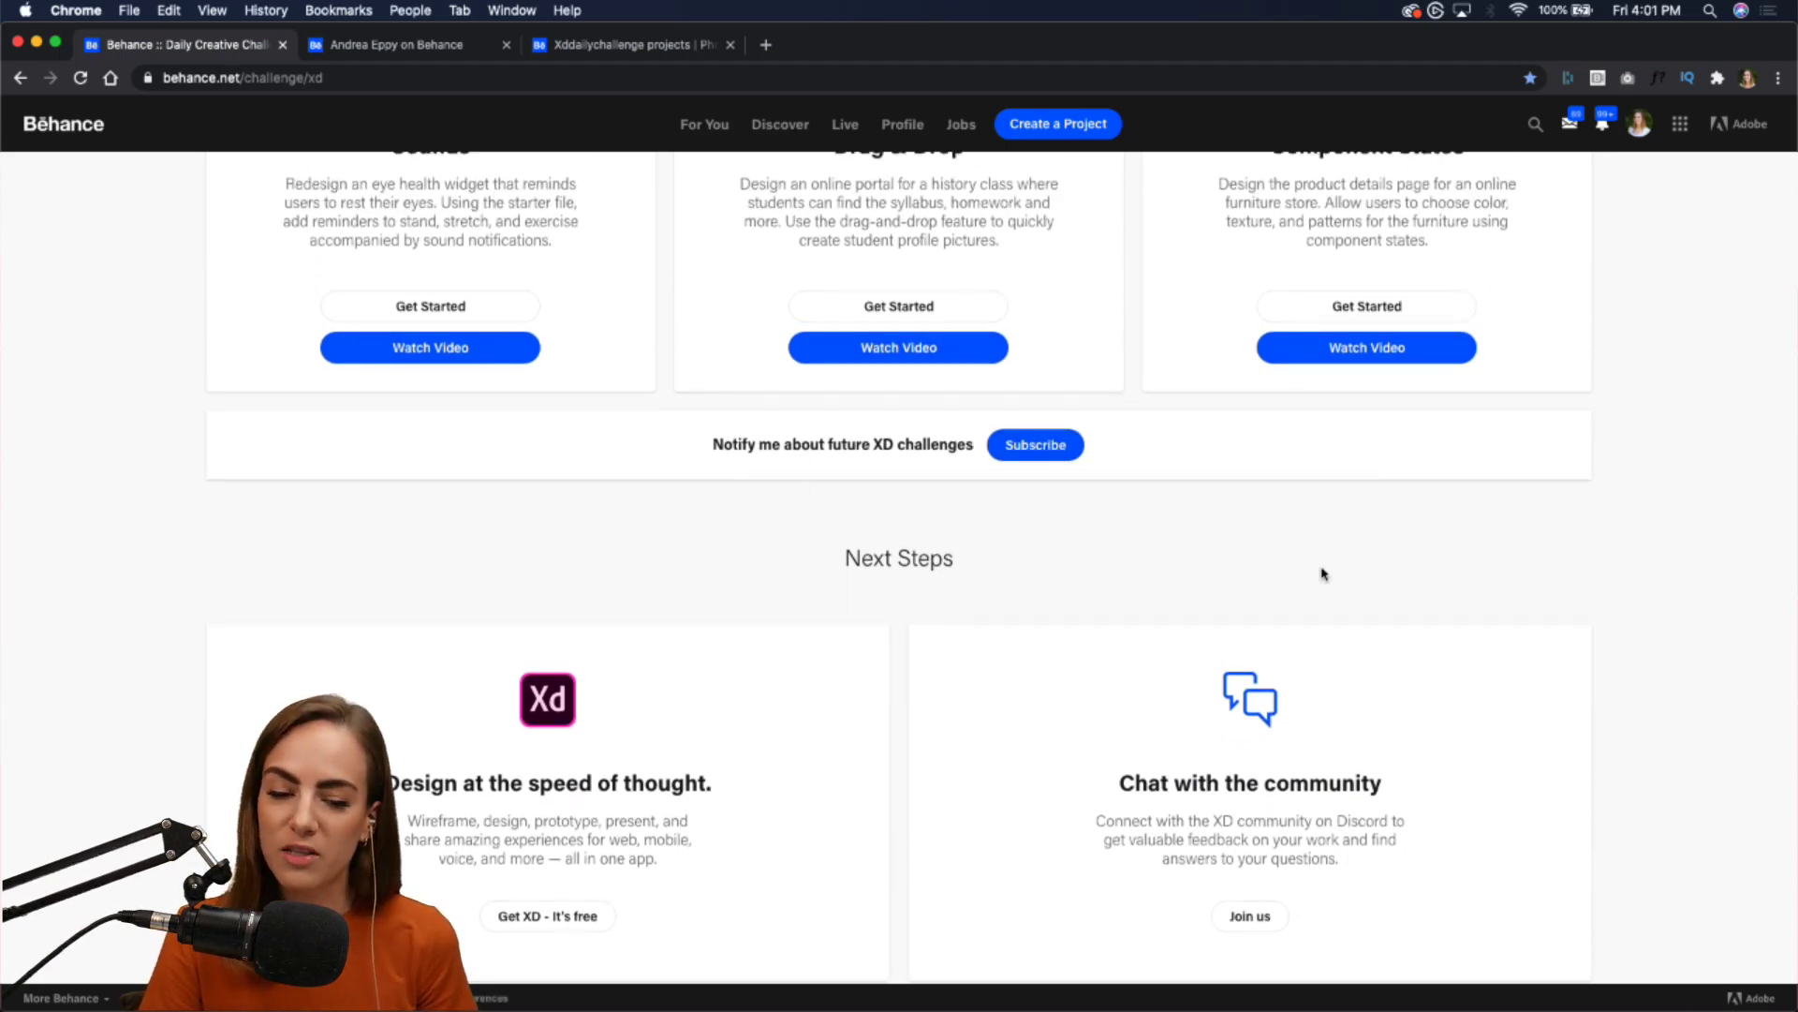
pyautogui.scroll(10, 1322, 573)
pyautogui.scroll(6, 1322, 573)
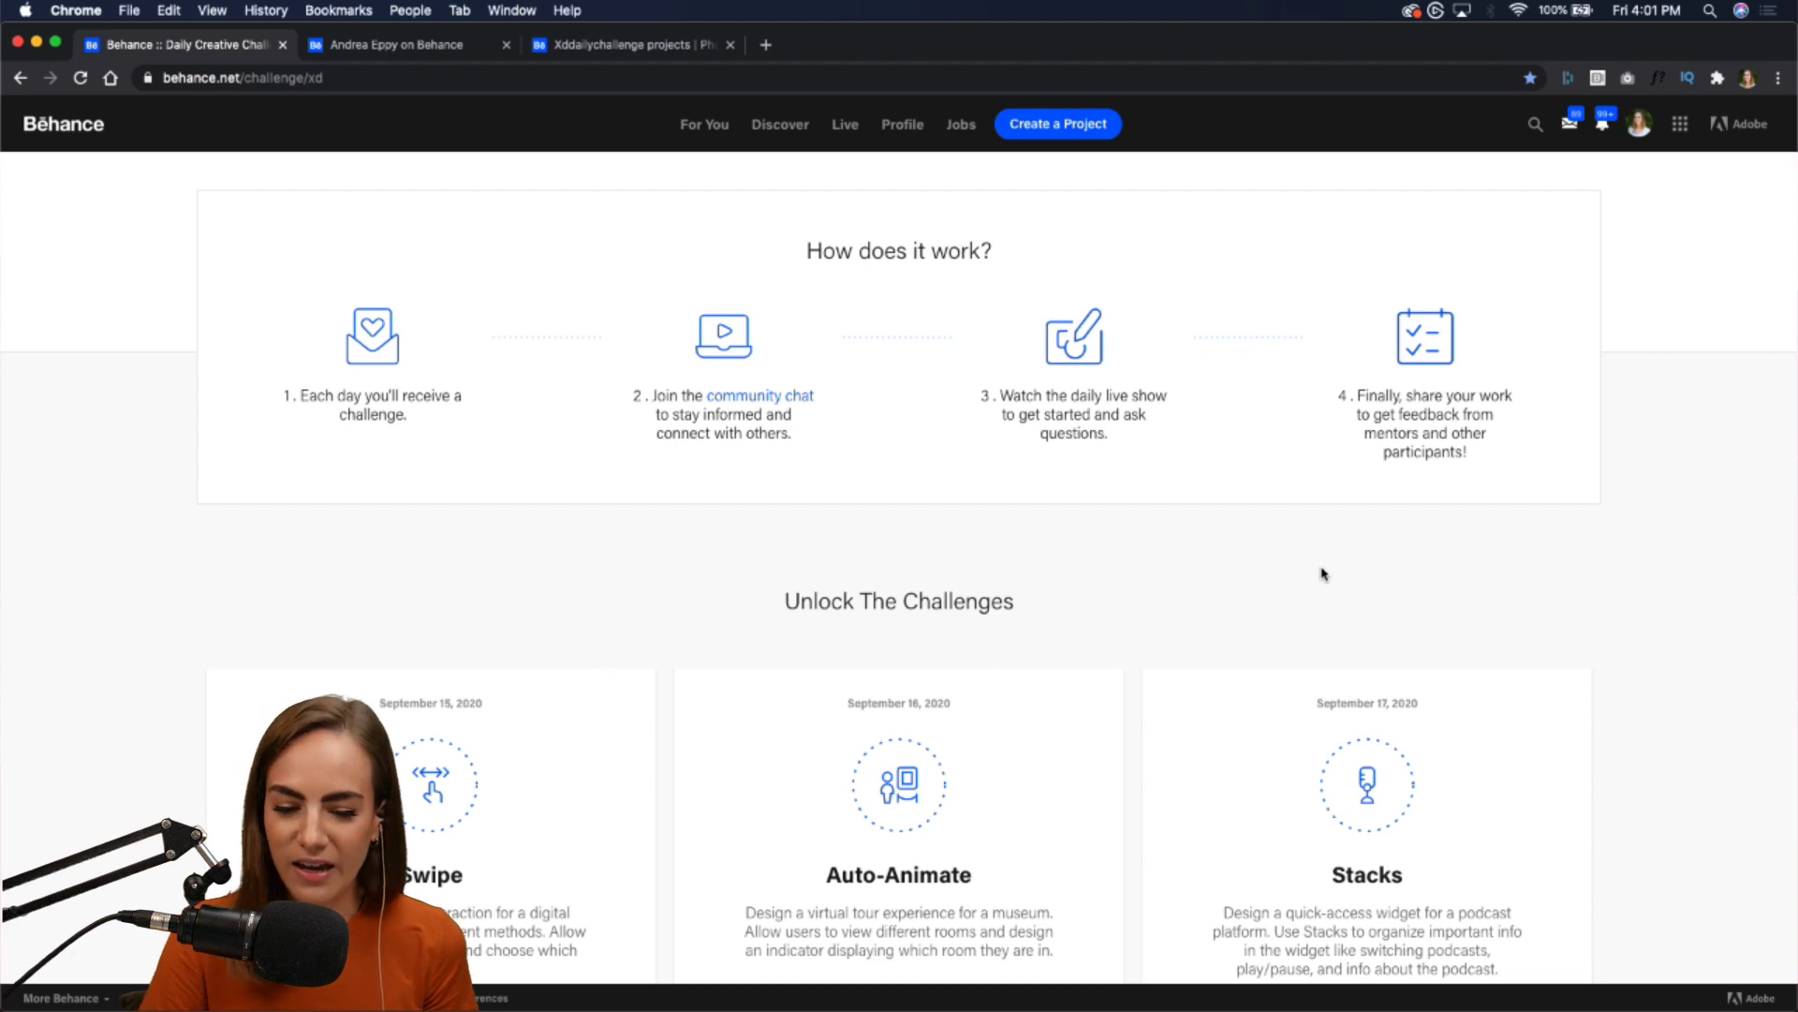
pyautogui.scroll(-13, 1322, 574)
pyautogui.scroll(-1, 1322, 573)
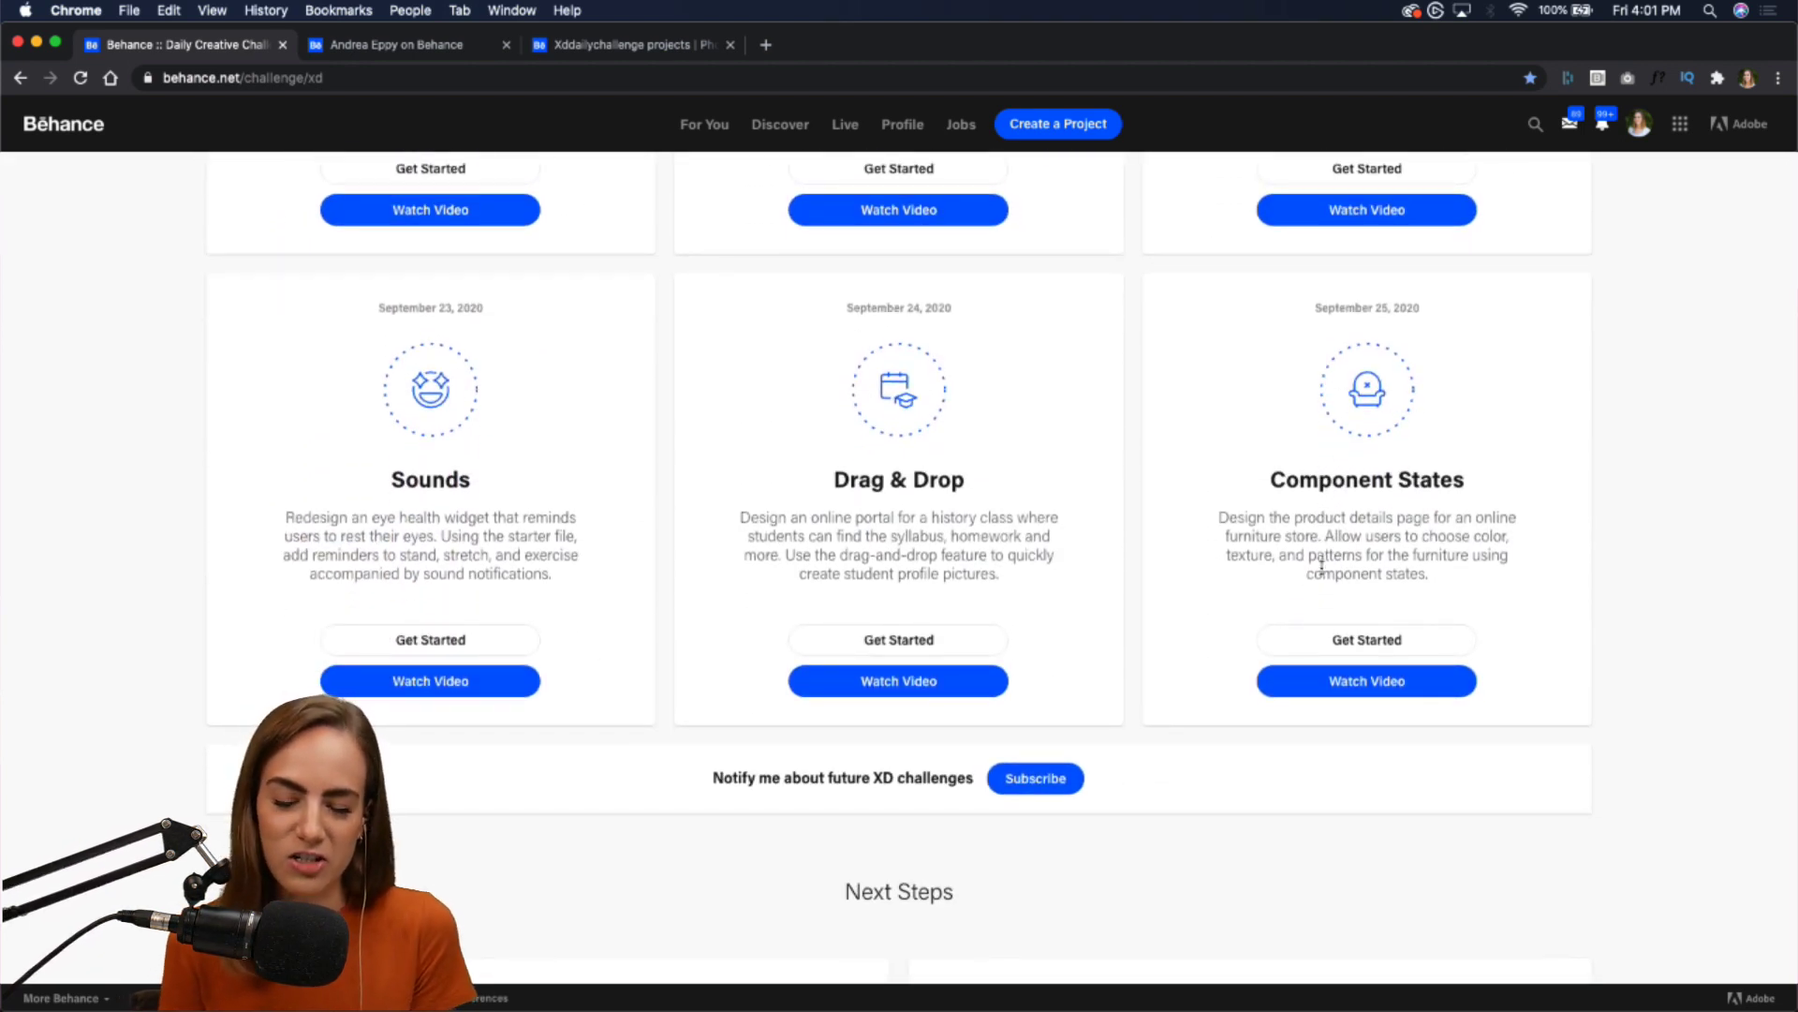
pyautogui.scroll(7, 1323, 569)
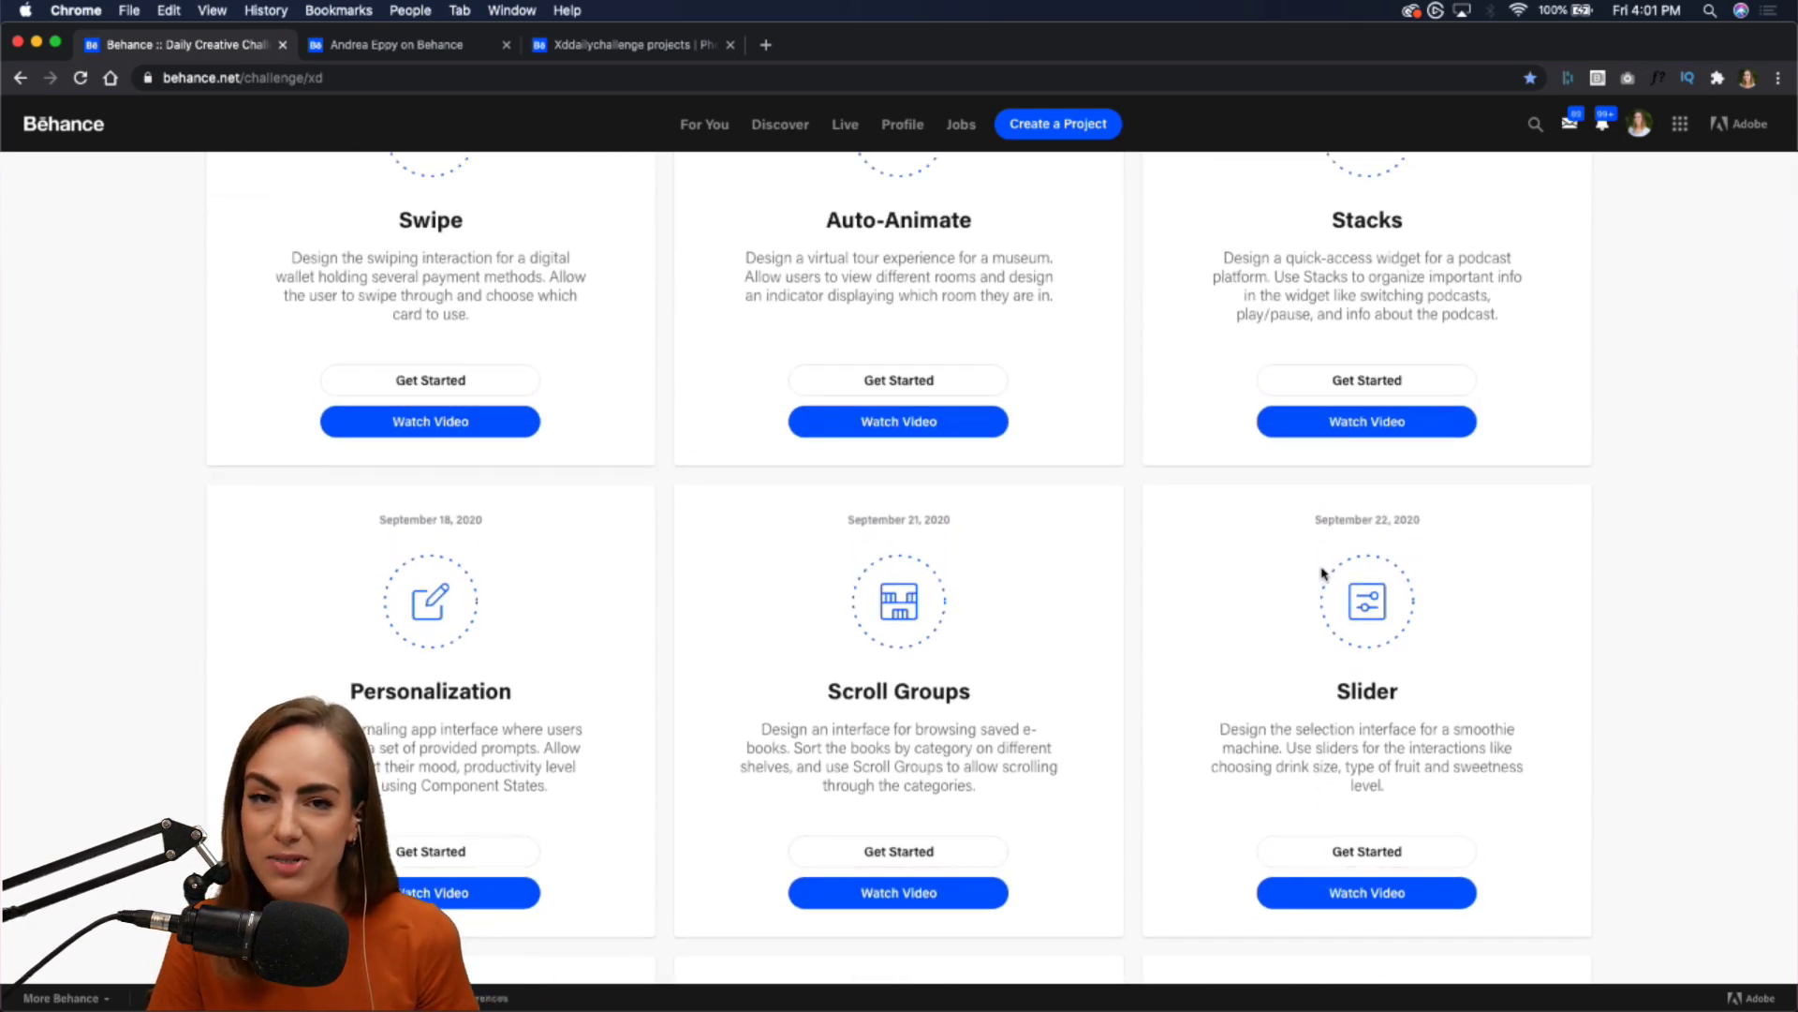
pyautogui.scroll(-7, 1323, 573)
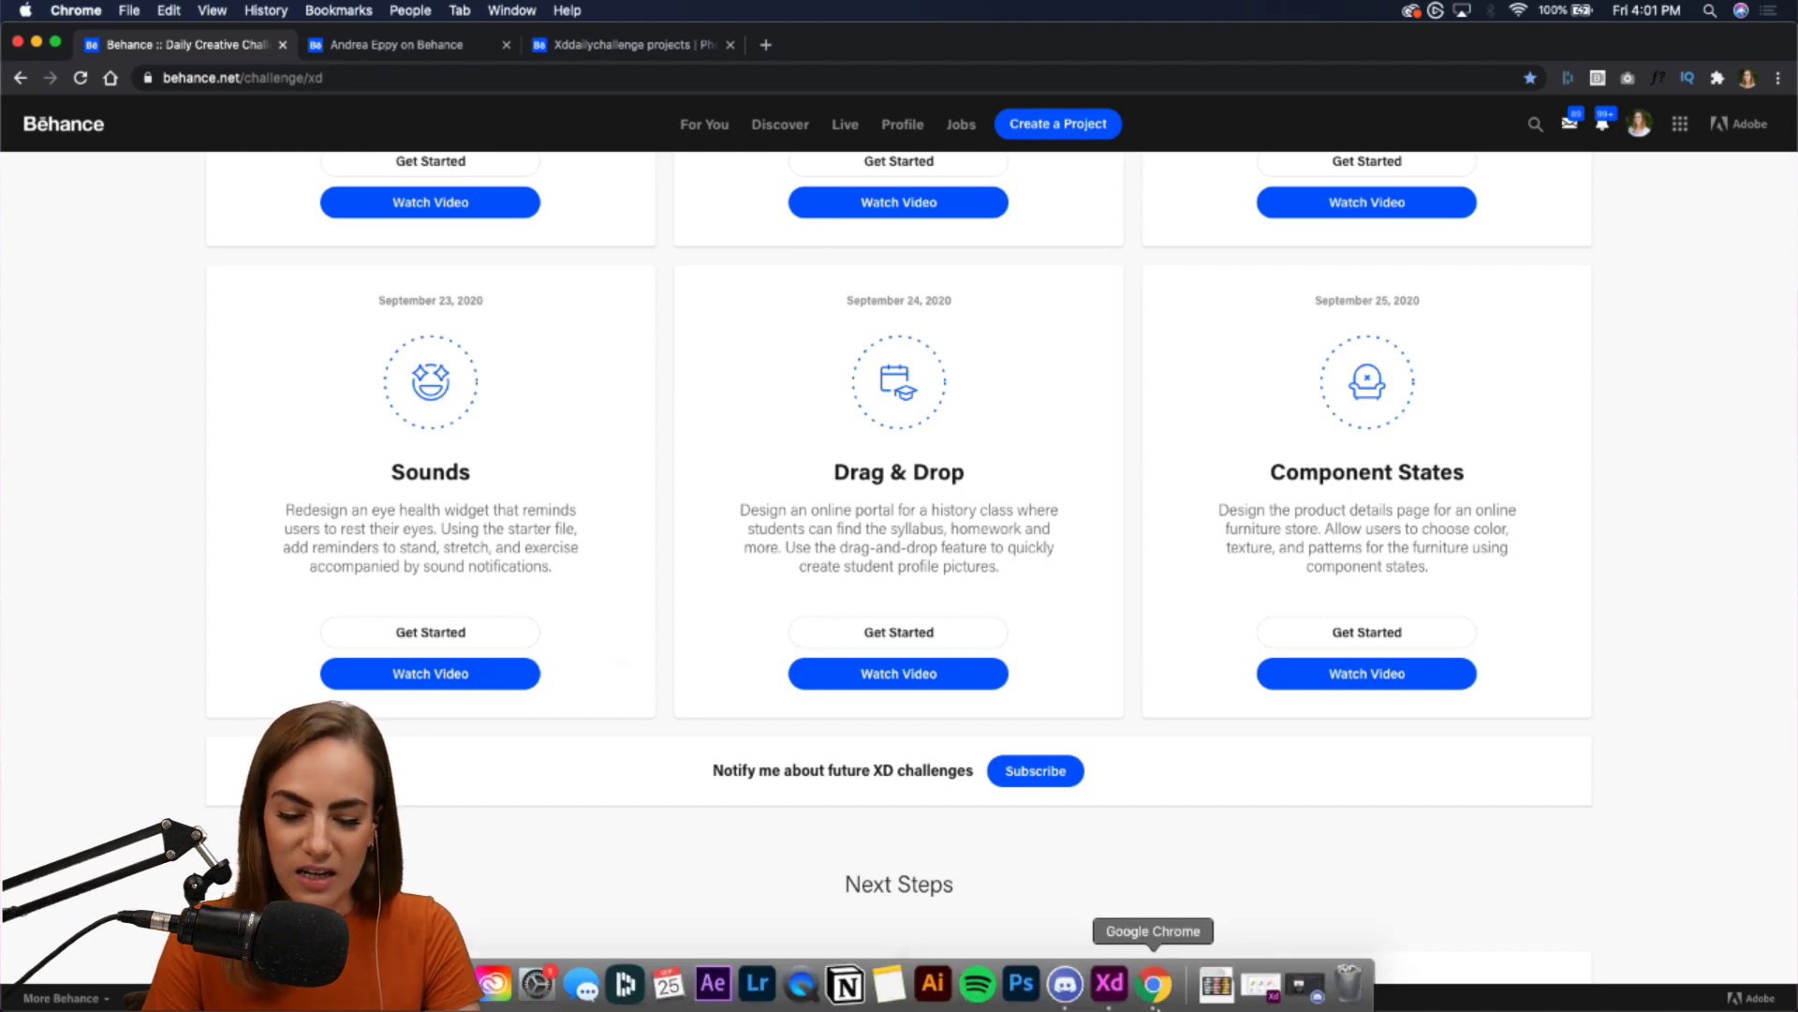
# Switch to Adobe XD and open a preview of the furniture store prototype from the color_yellow artboard.
pyautogui.click(1114, 998)
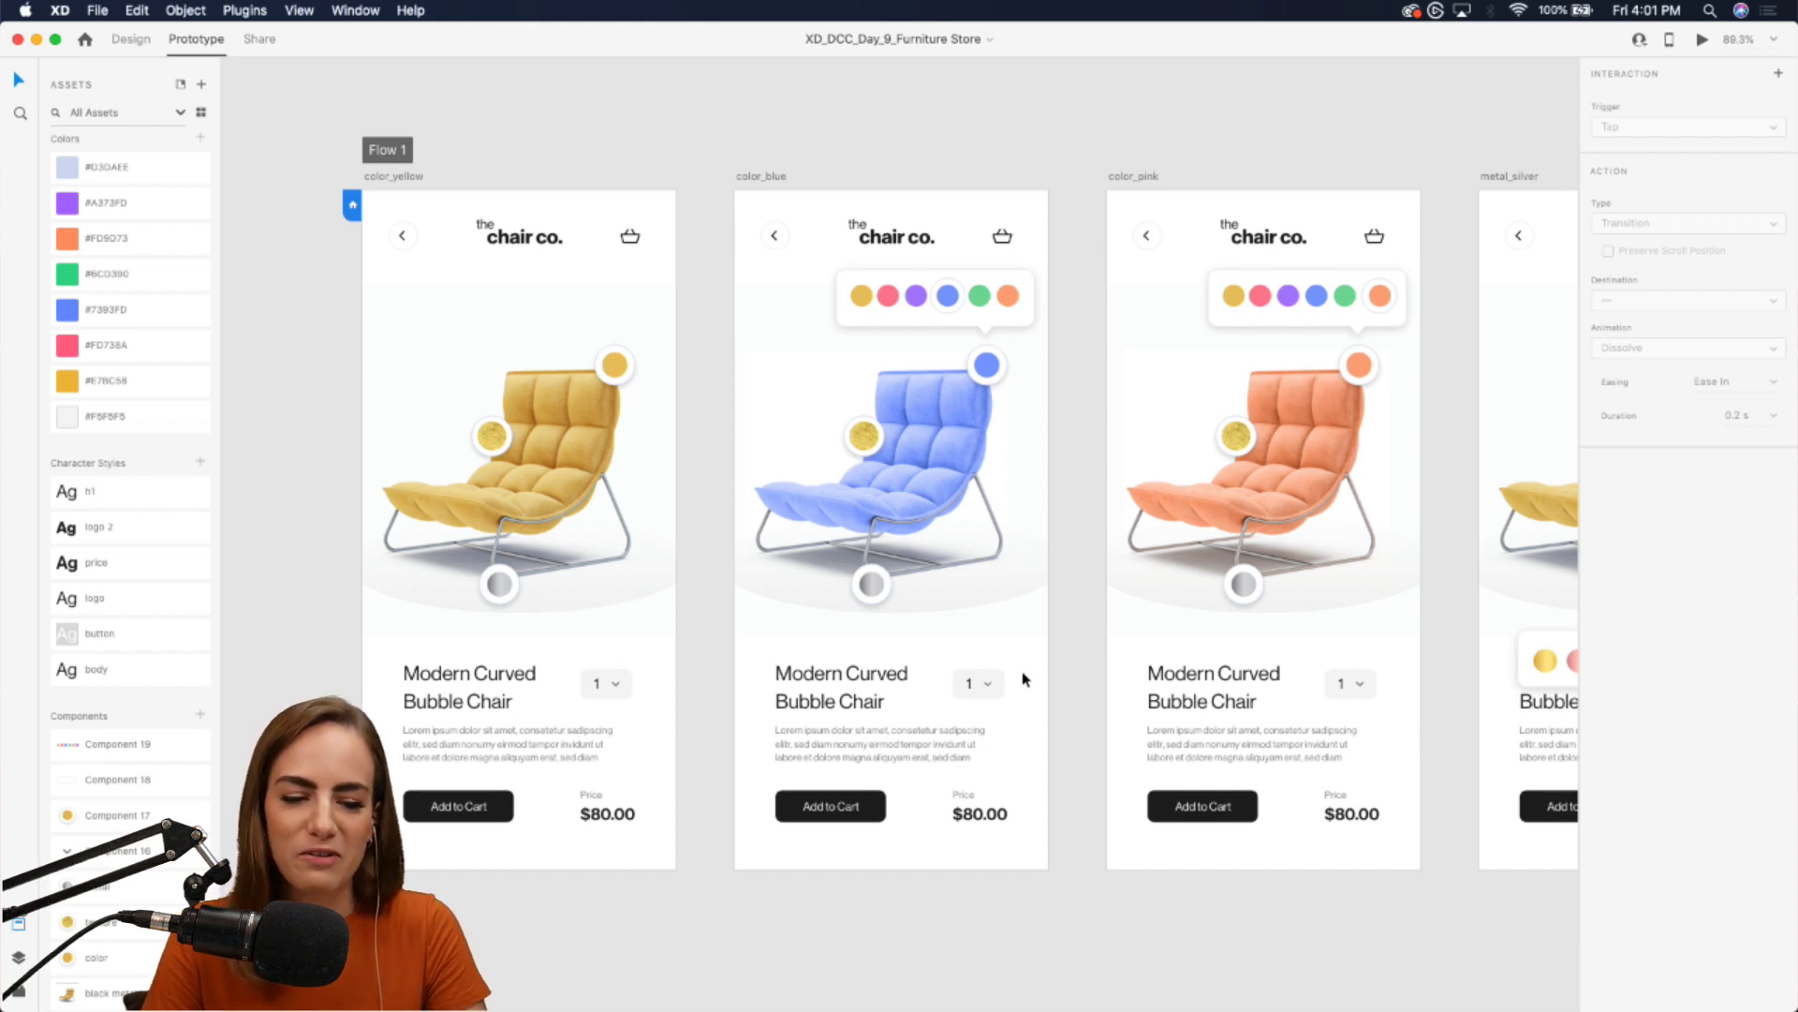
pyautogui.click(600, 582)
pyautogui.hscroll(-2, 597, 579)
pyautogui.hscroll(-1, 596, 579)
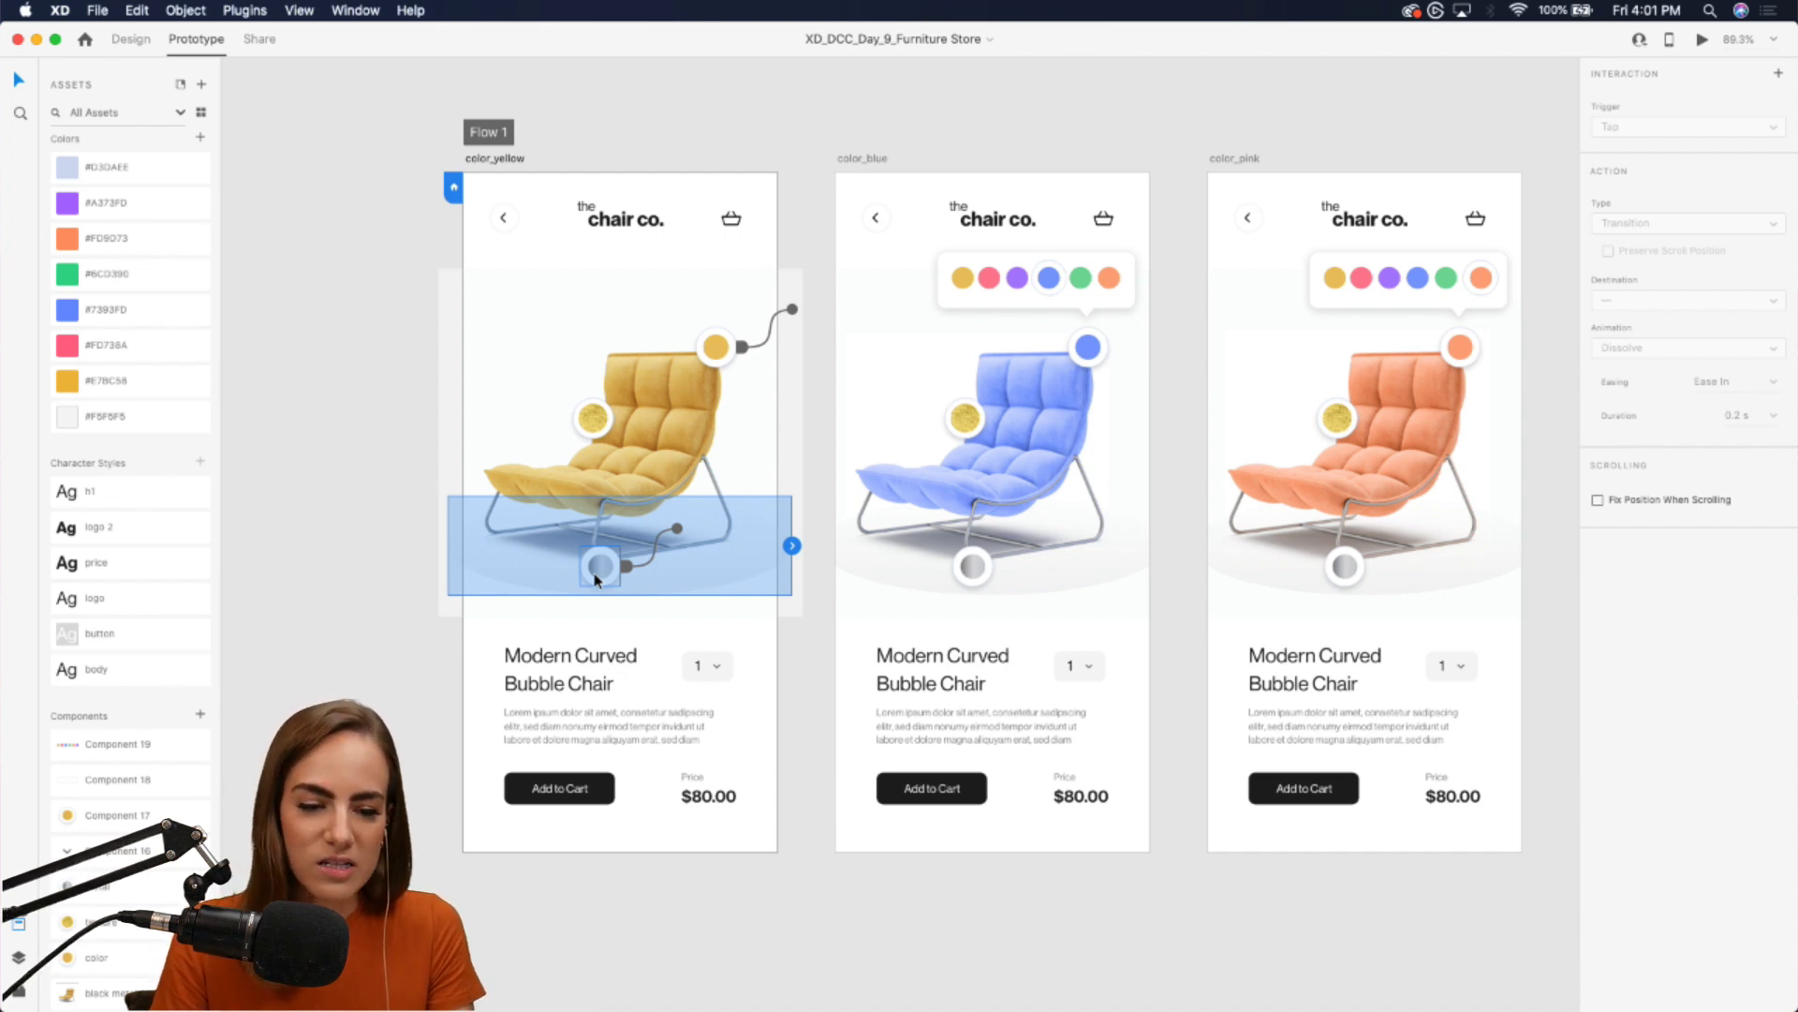
pyautogui.click(1702, 39)
pyautogui.hscroll(4, 1091, 146)
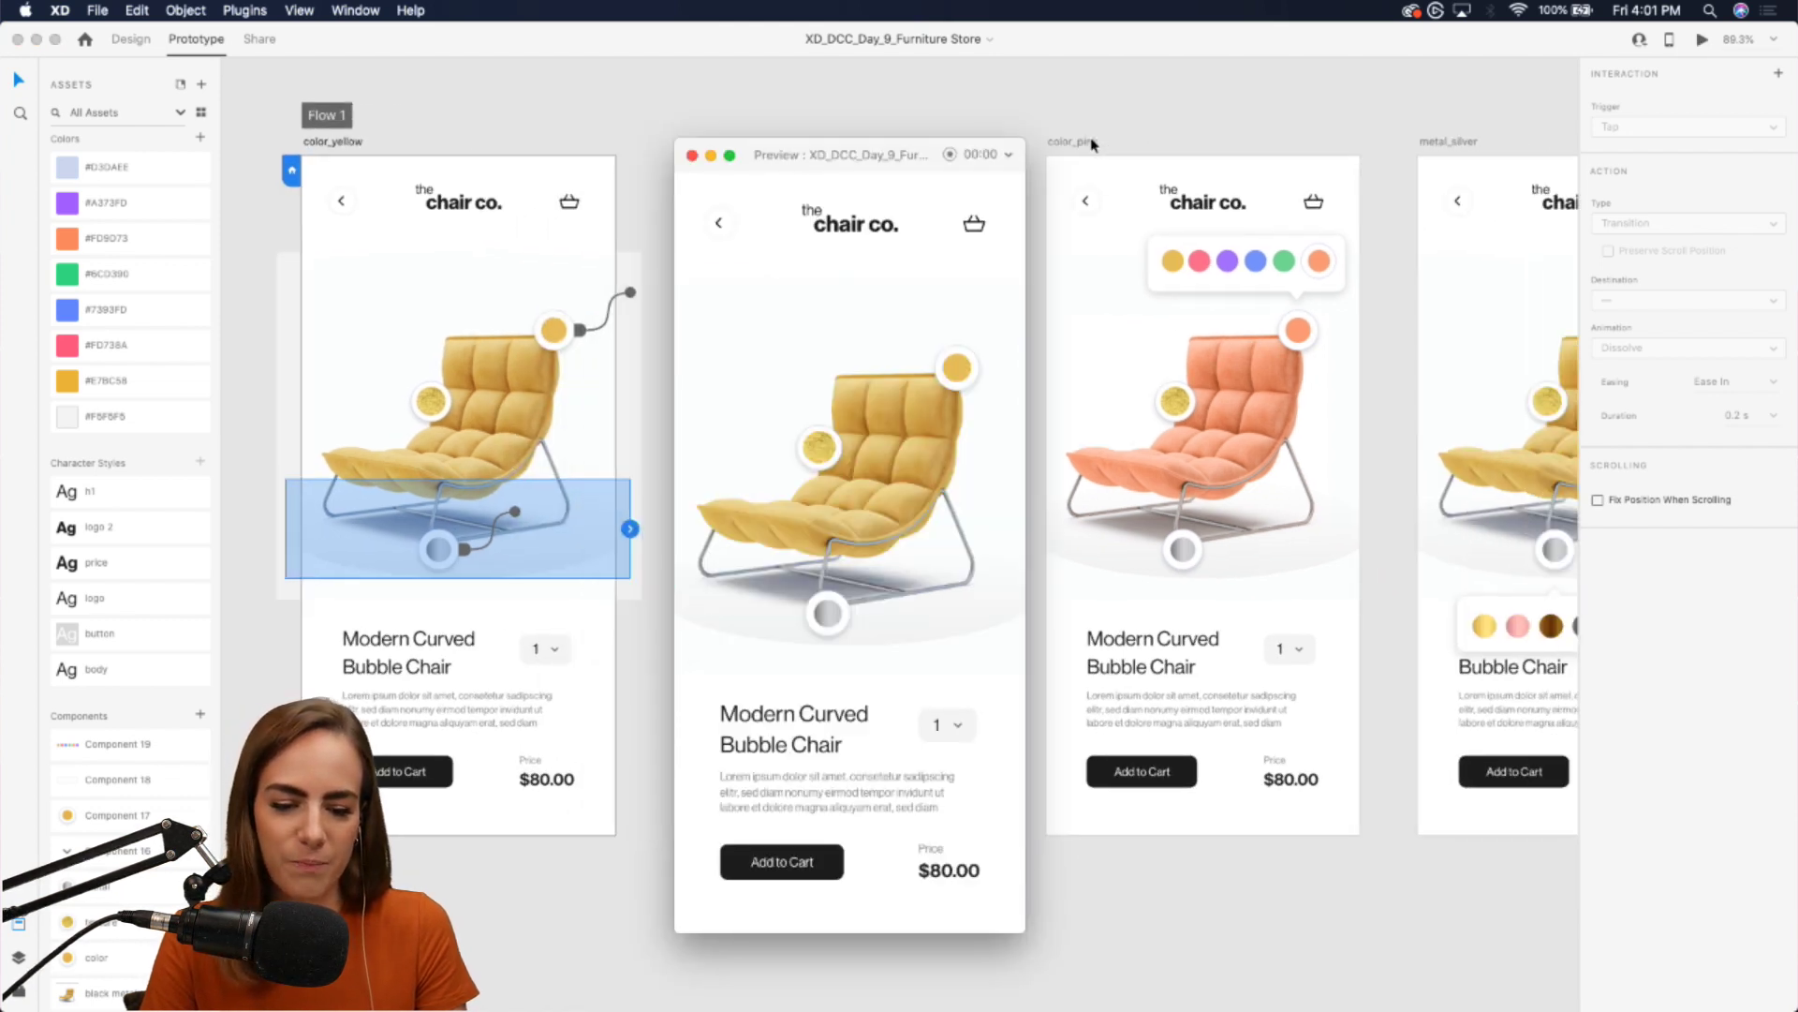
# Test the fabric colour picker in the preview by choosing blue and orange for the chair, and close the picker.
pyautogui.click(955, 379)
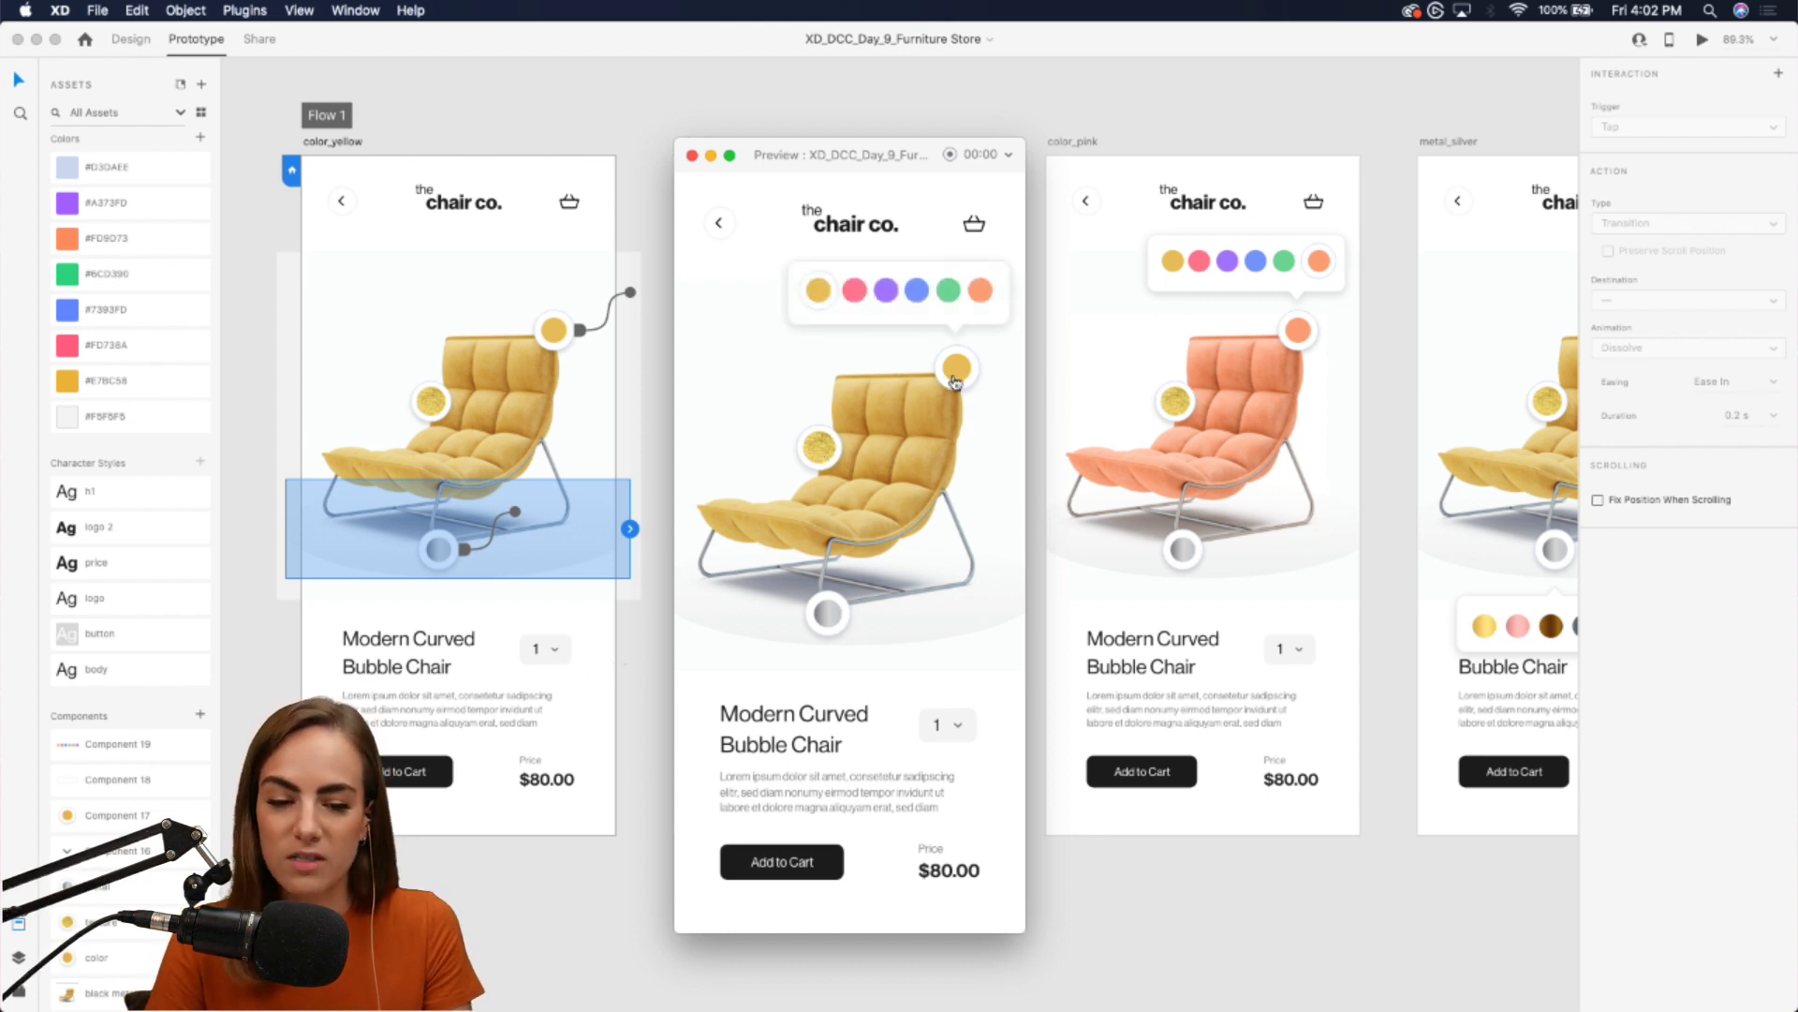
pyautogui.click(913, 295)
pyautogui.click(983, 296)
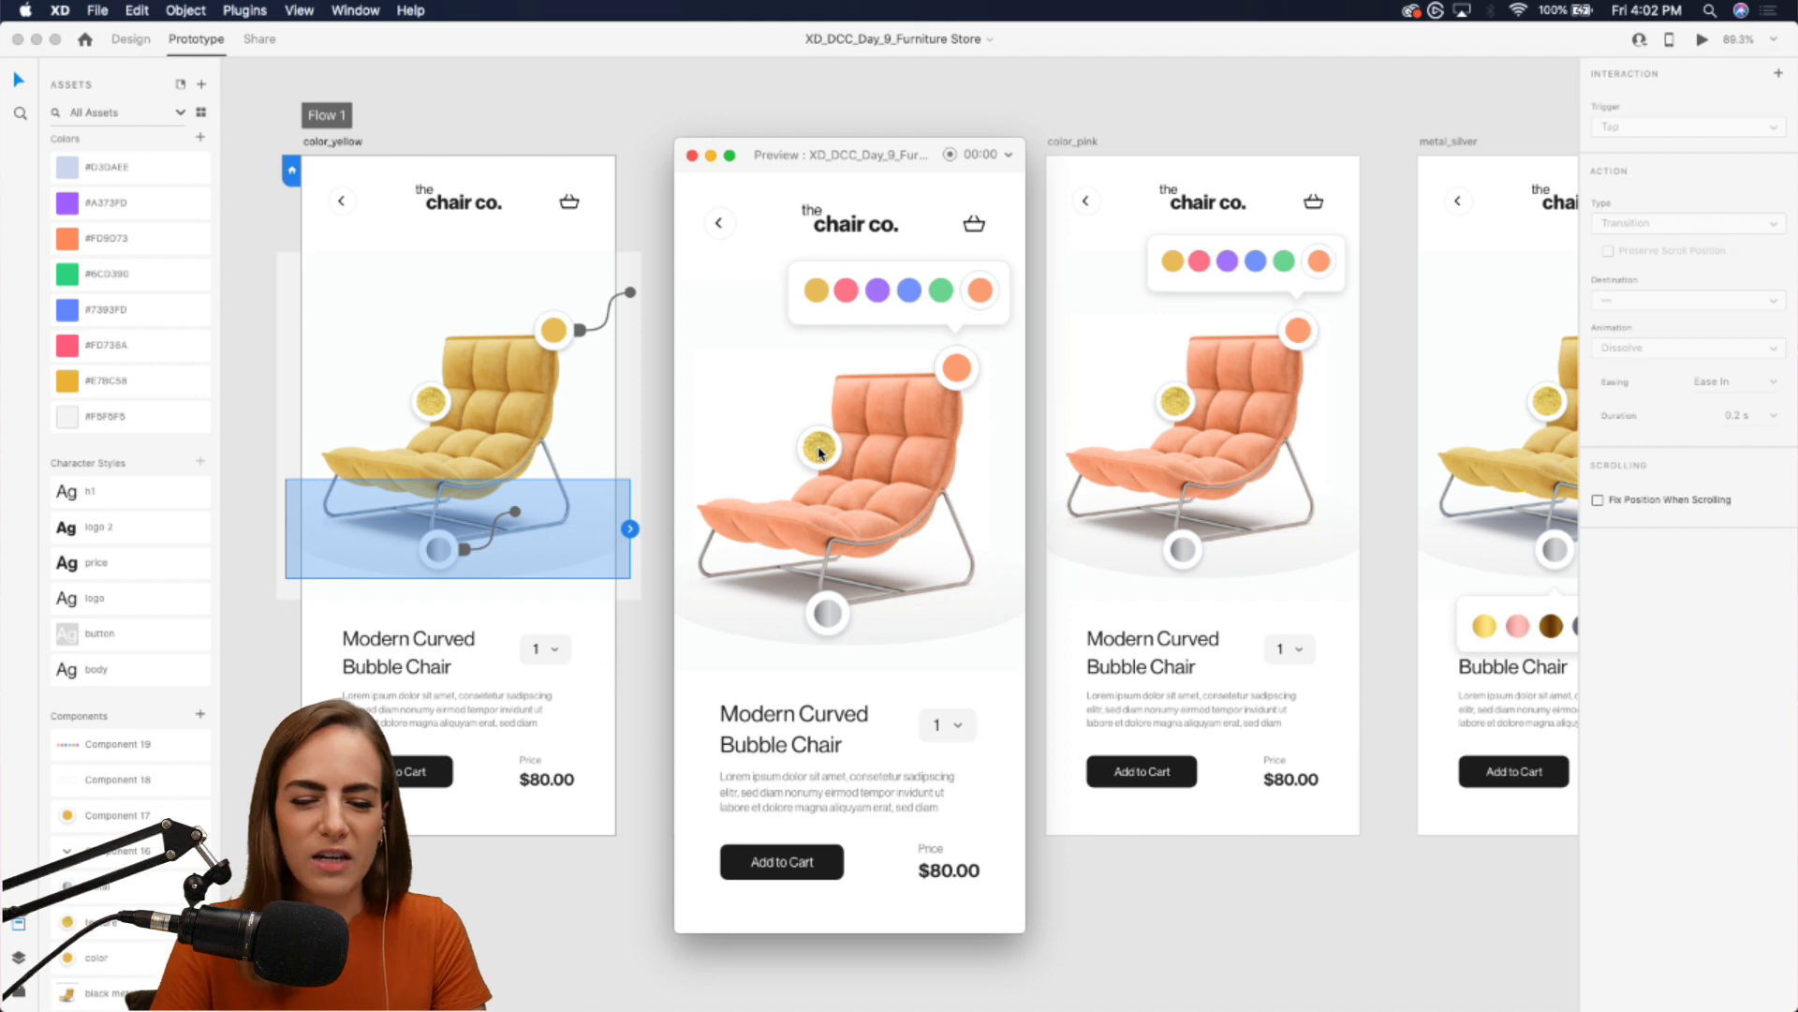
pyautogui.click(960, 367)
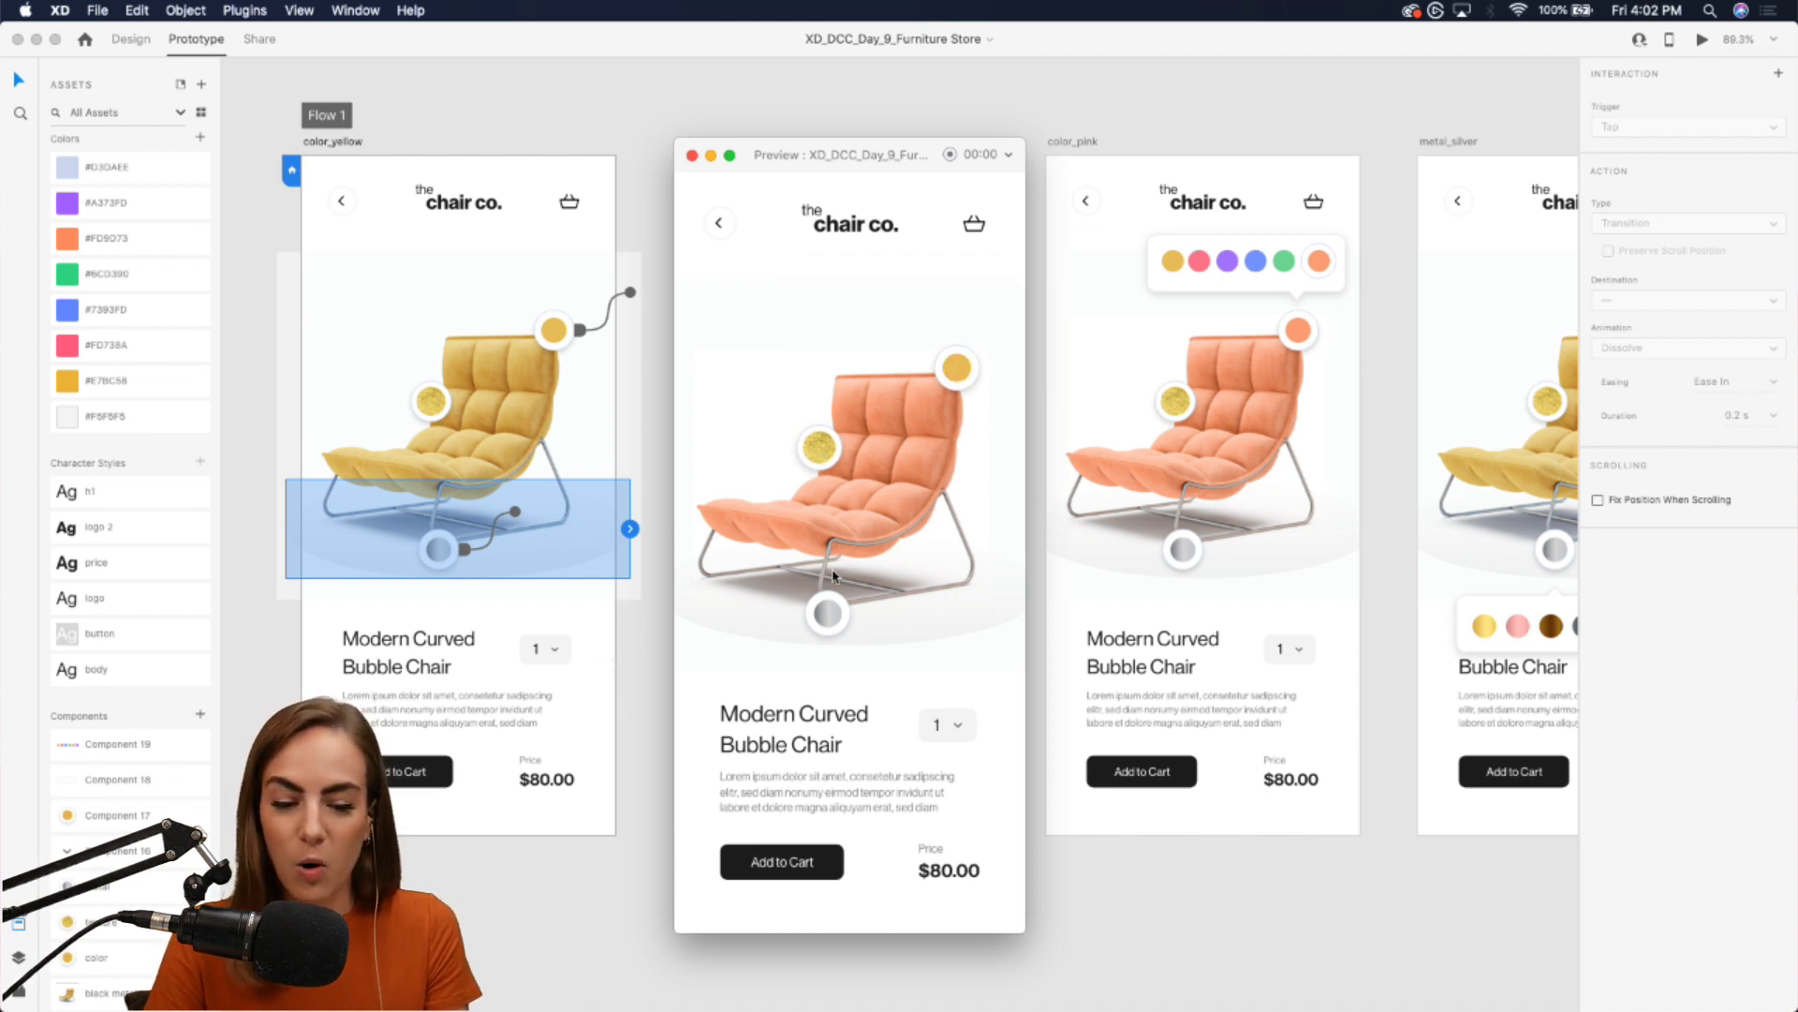
# Show and hide the metal finish options for the chair legs in the preview, and close the preview window.
pyautogui.click(824, 615)
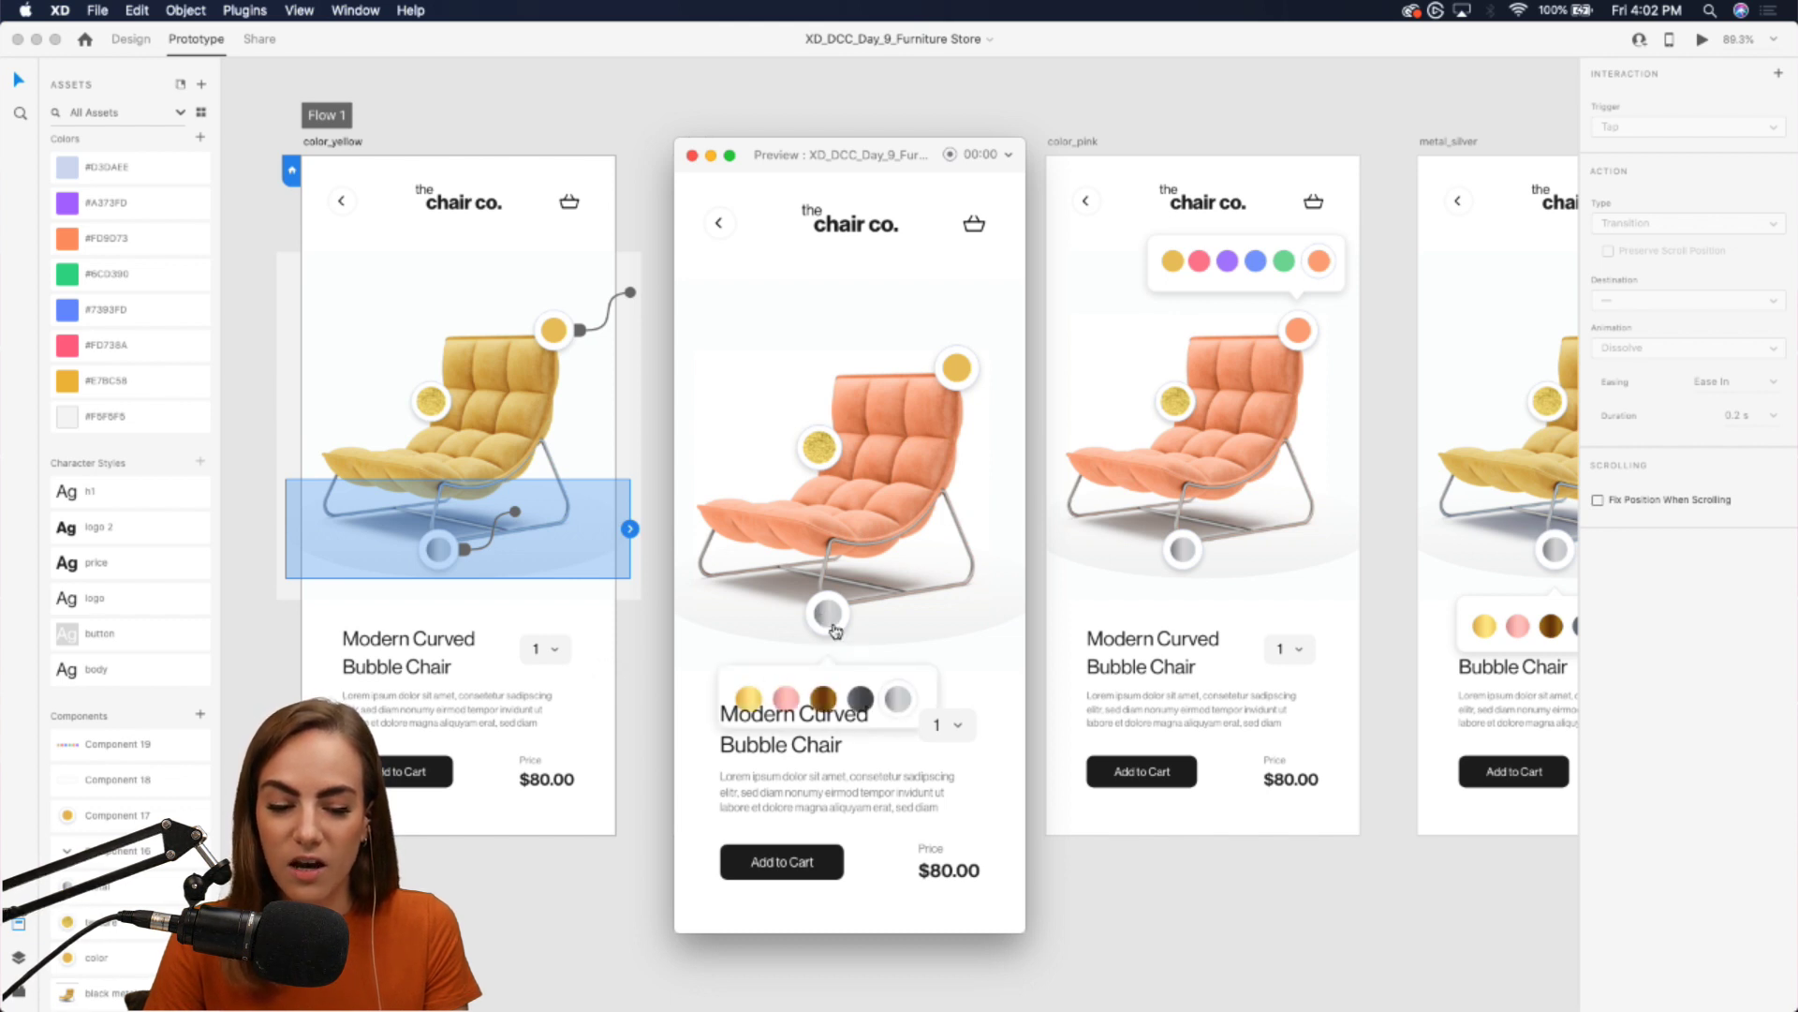
pyautogui.click(829, 620)
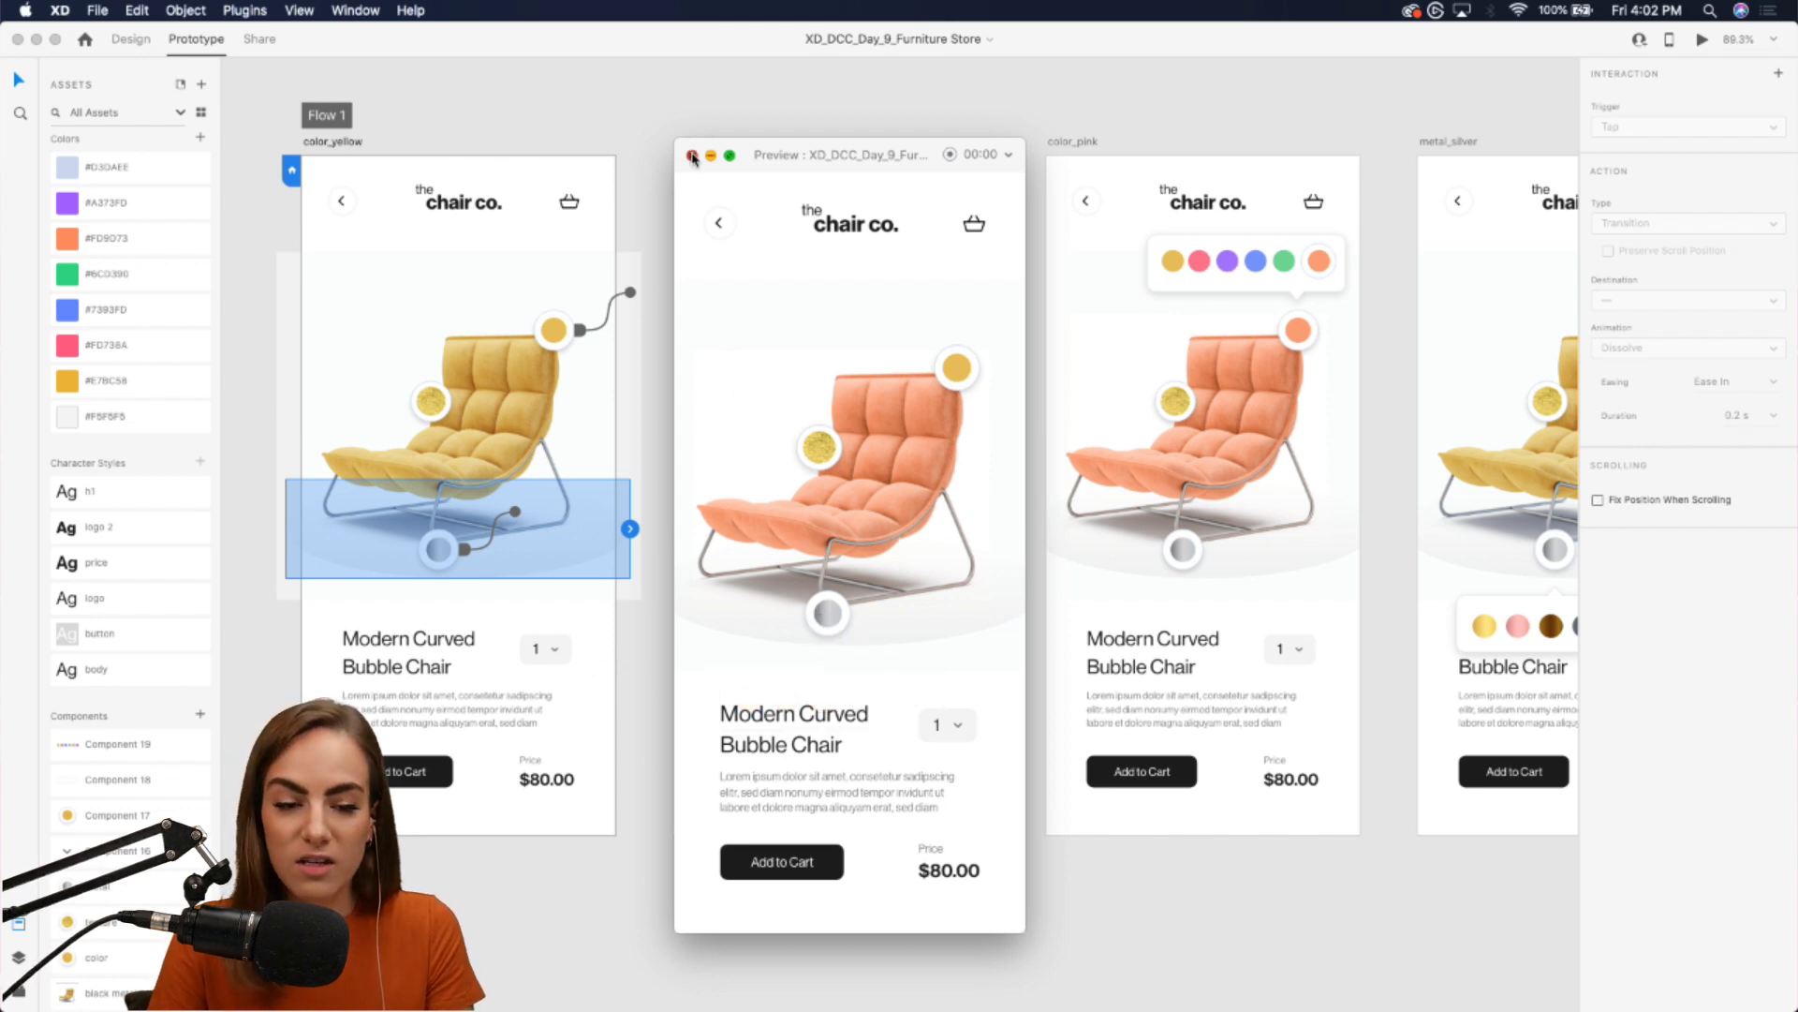
pyautogui.click(693, 157)
pyautogui.click(707, 120)
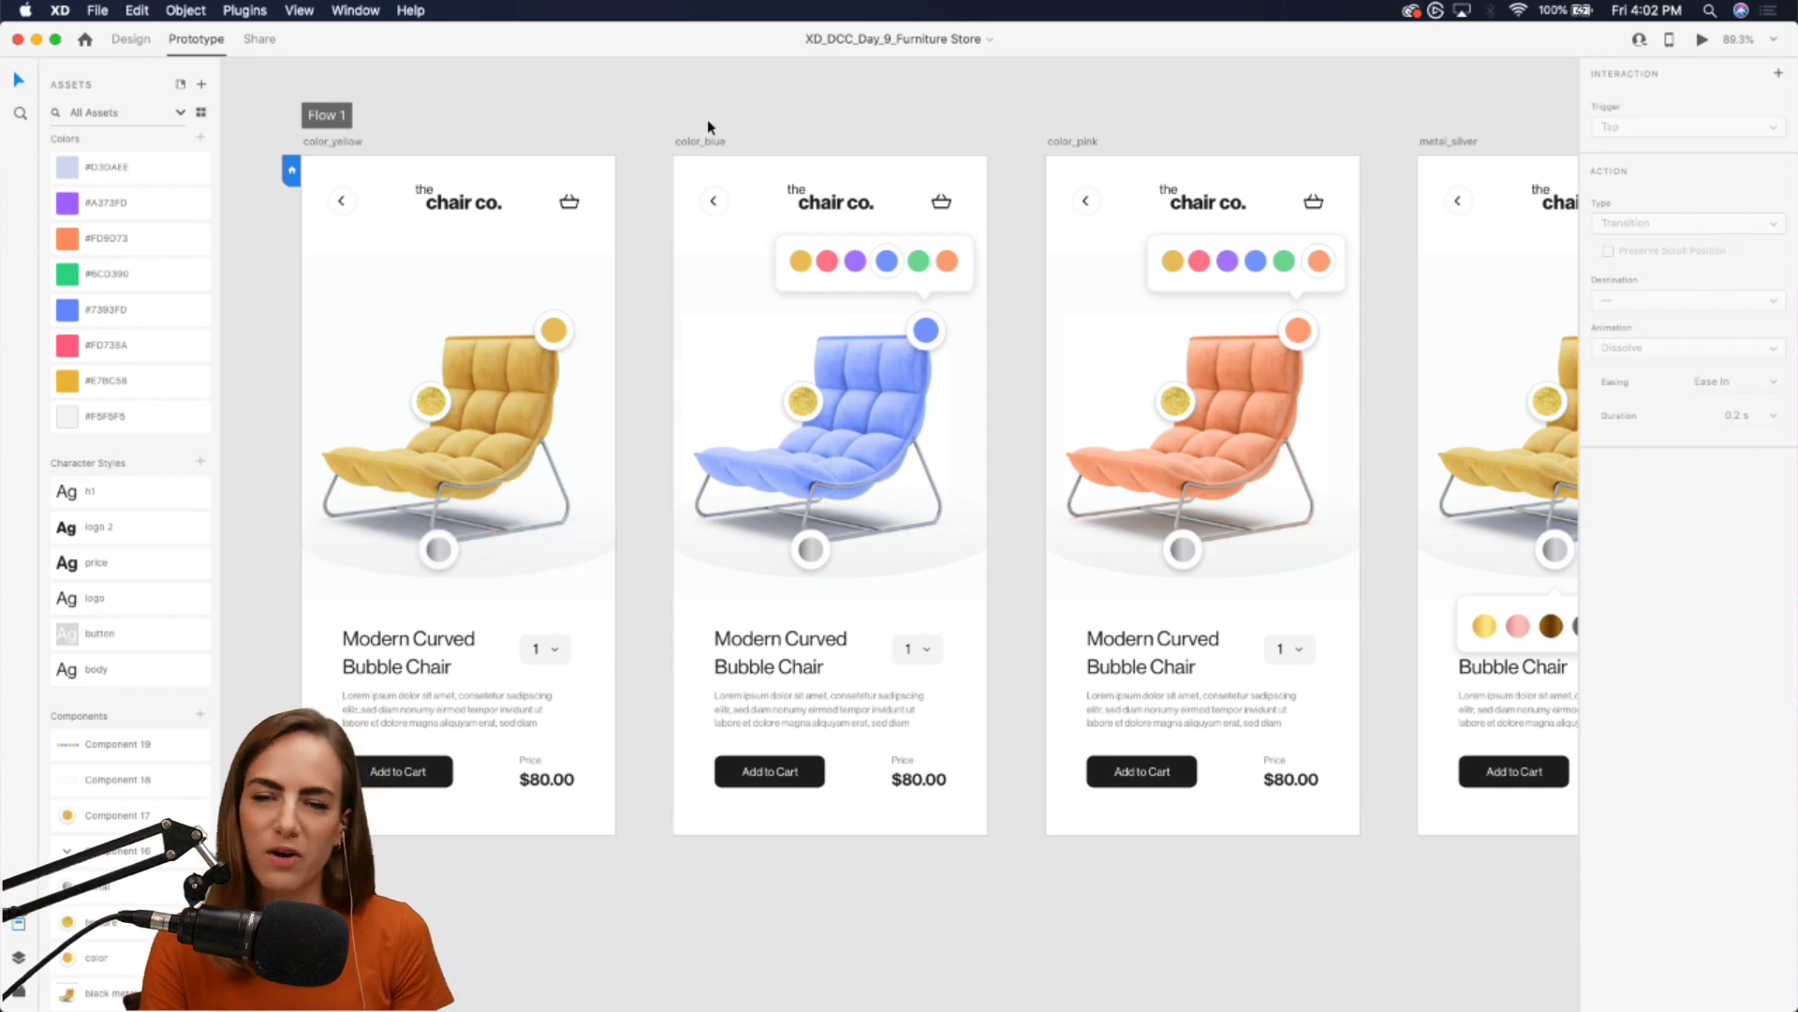
# Return to the Behance challenge page in Chrome and view its Next Steps section.
pyautogui.click(37, 40)
pyautogui.click(1477, 459)
pyautogui.scroll(-6, 1478, 459)
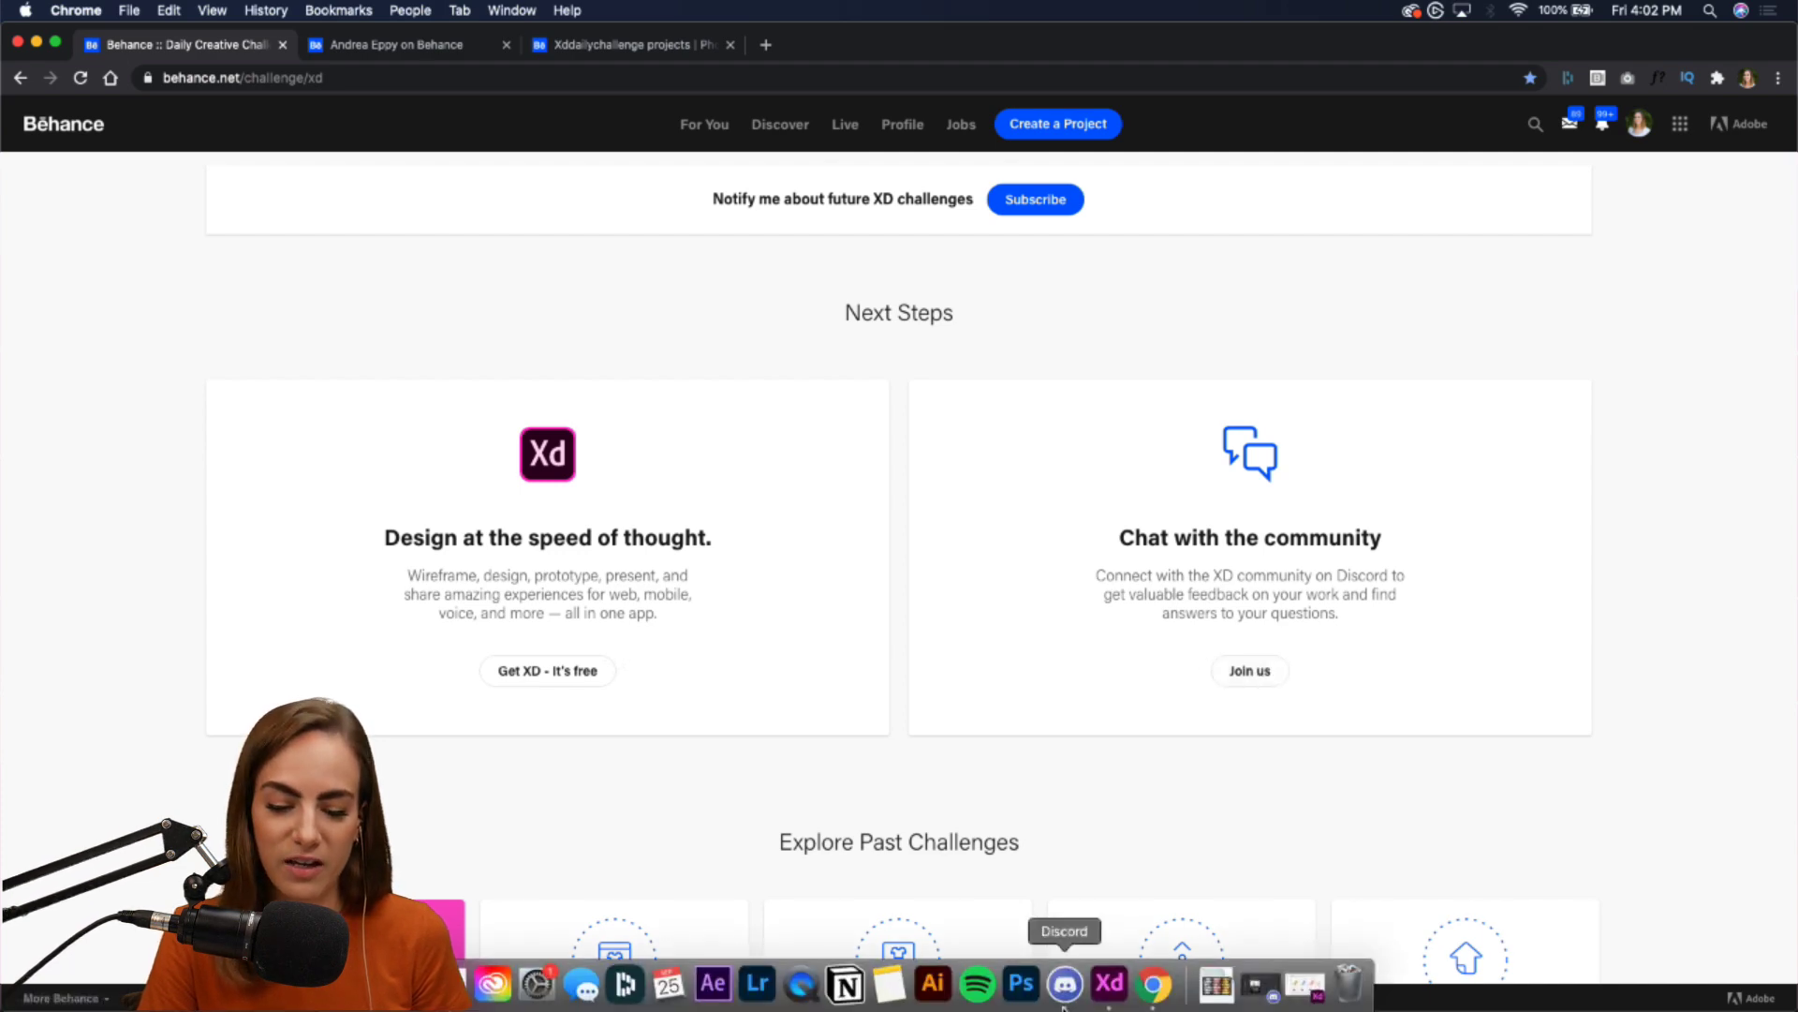
# Switch to Discord, browse the designs and feedback in the Adobe XD current-challenge channel, and put the Discord window away.
pyautogui.click(1082, 993)
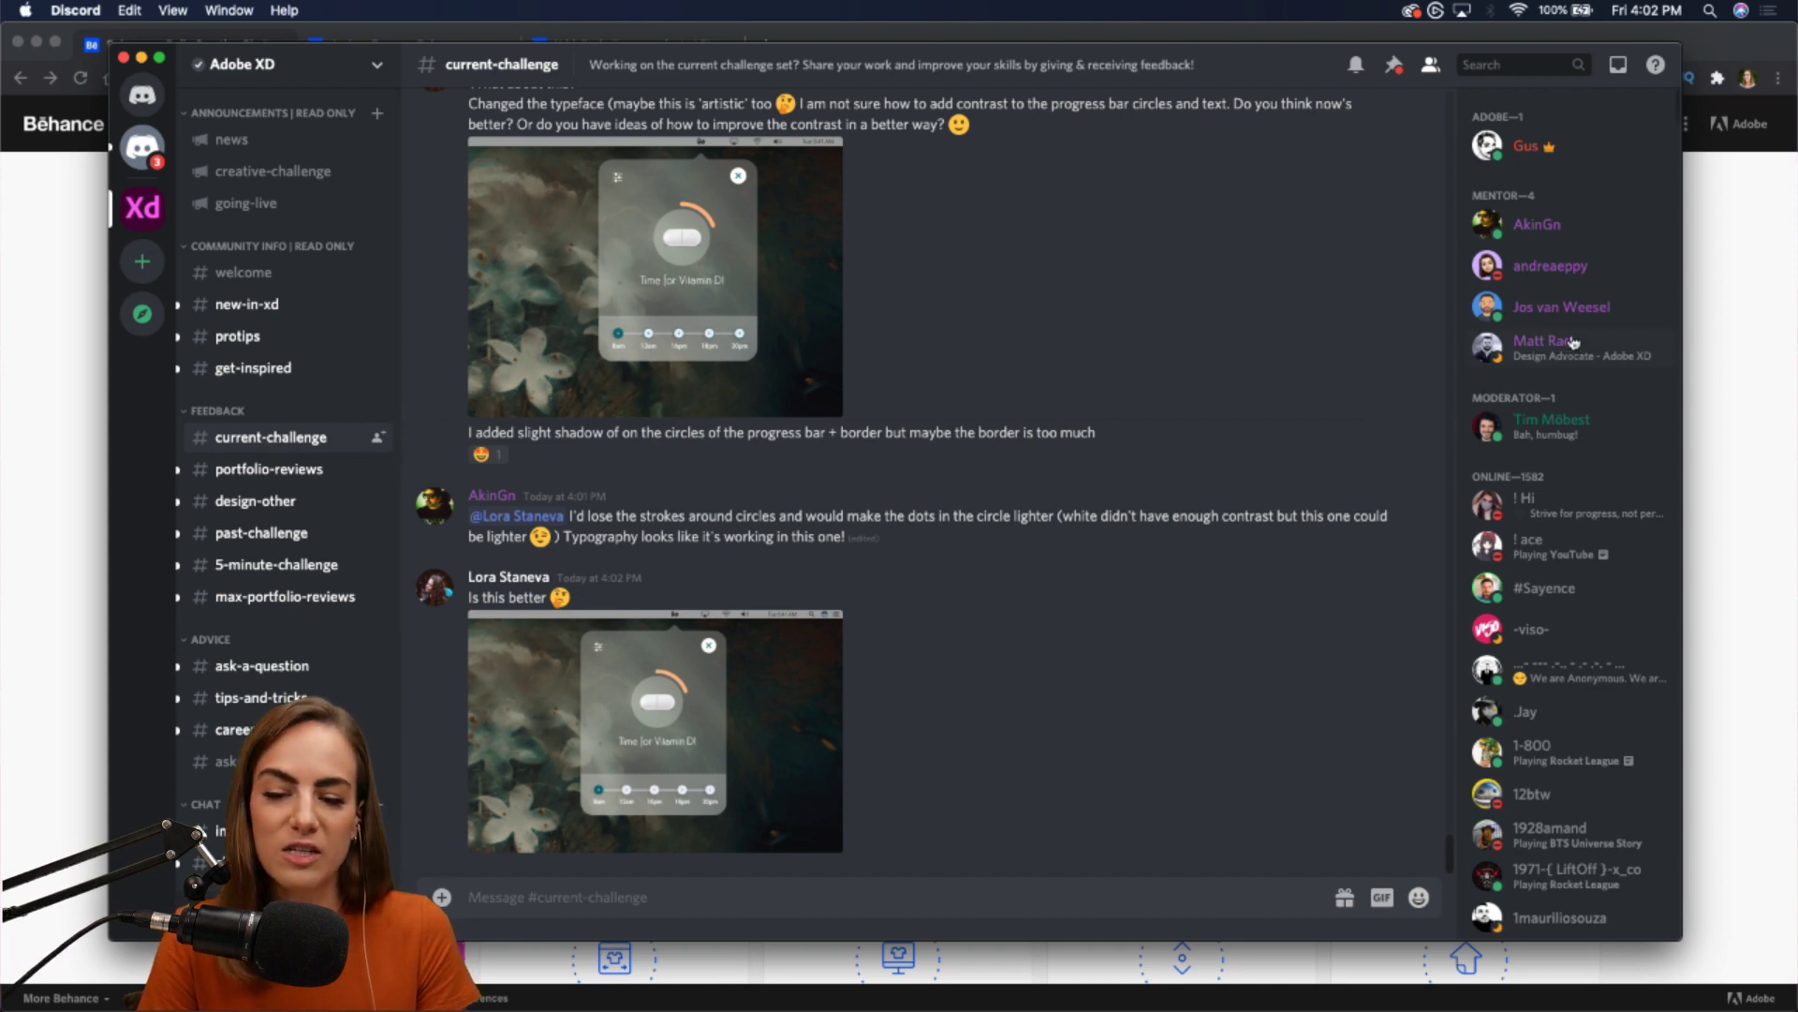
pyautogui.scroll(8, 1130, 632)
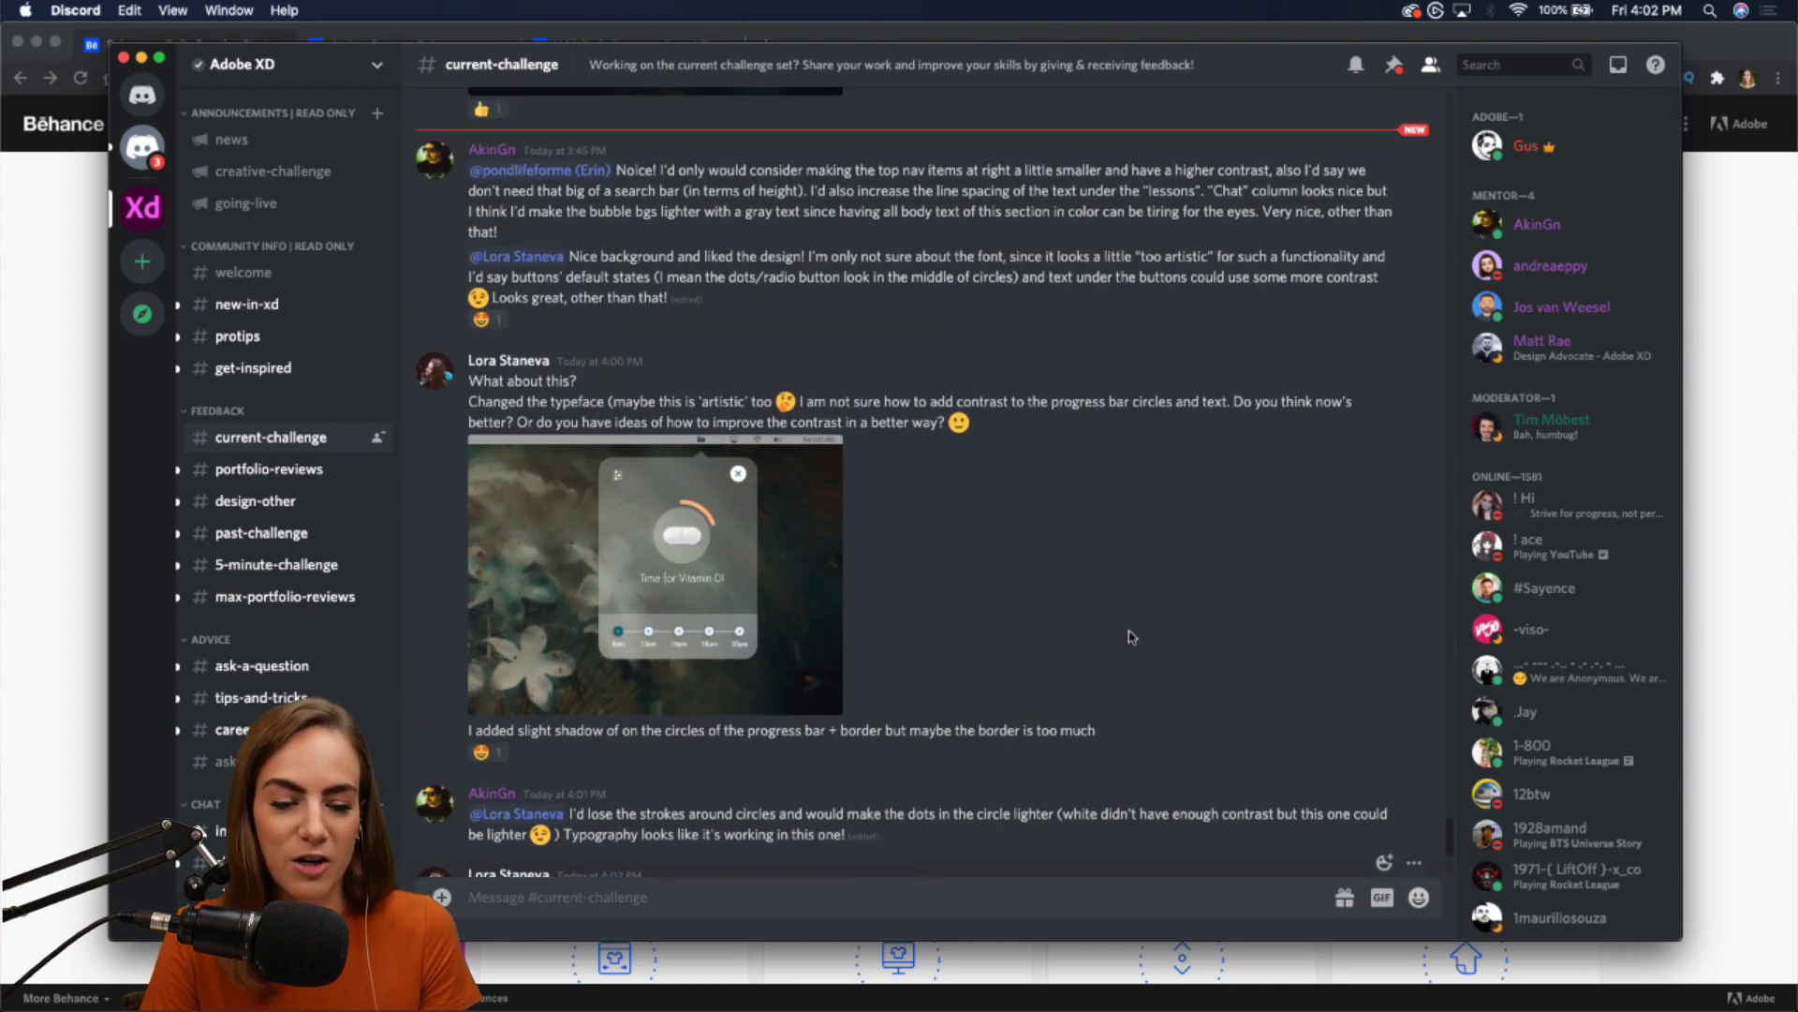
pyautogui.scroll(10, 1129, 632)
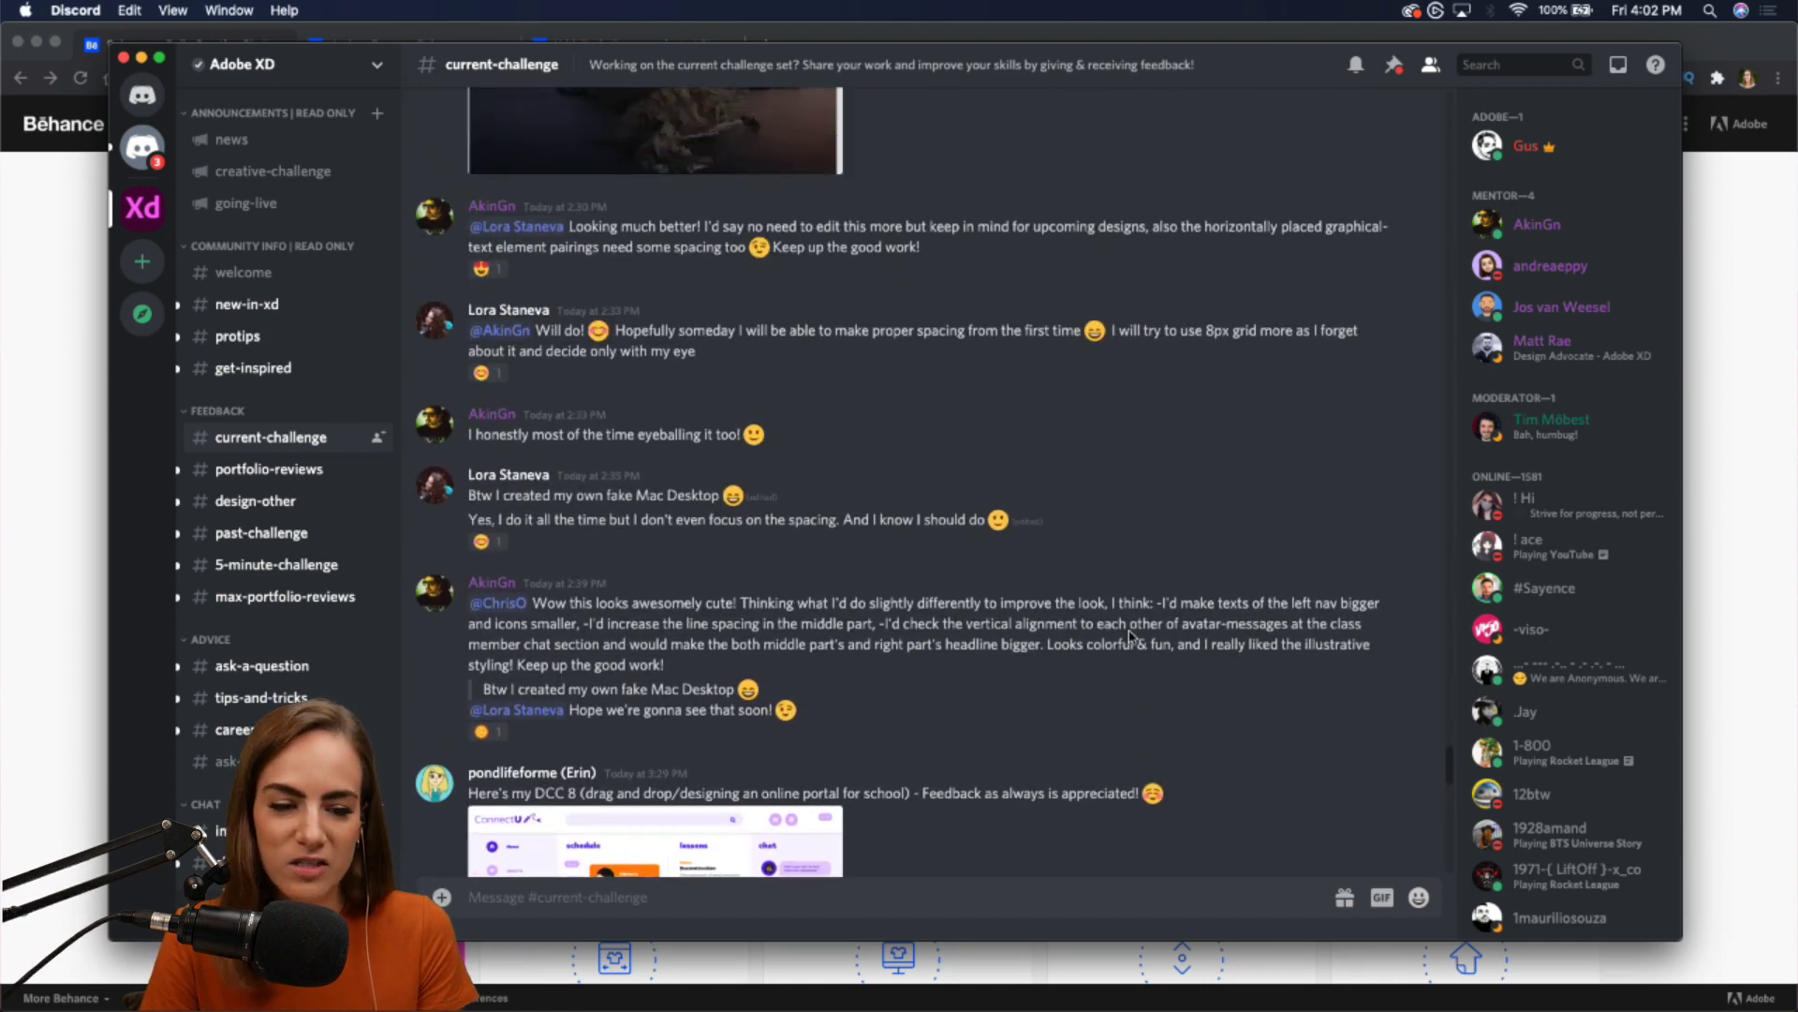
pyautogui.scroll(10, 1129, 635)
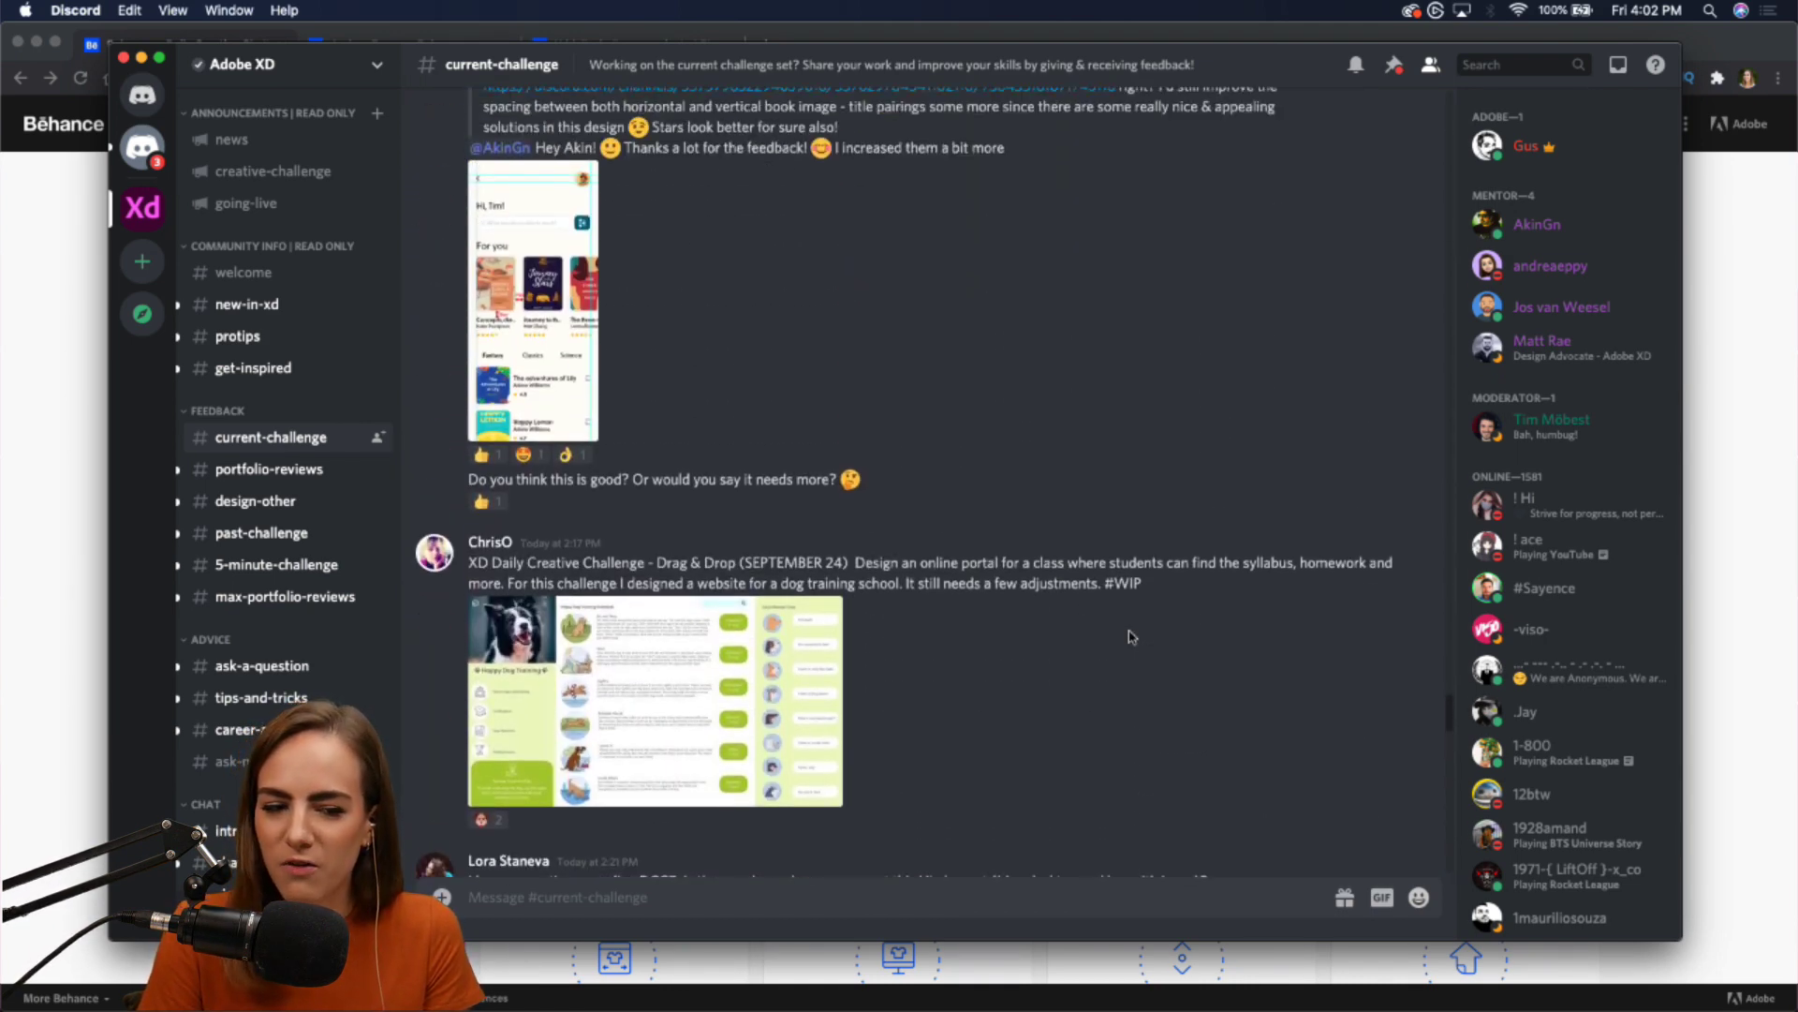
pyautogui.scroll(10, 1129, 635)
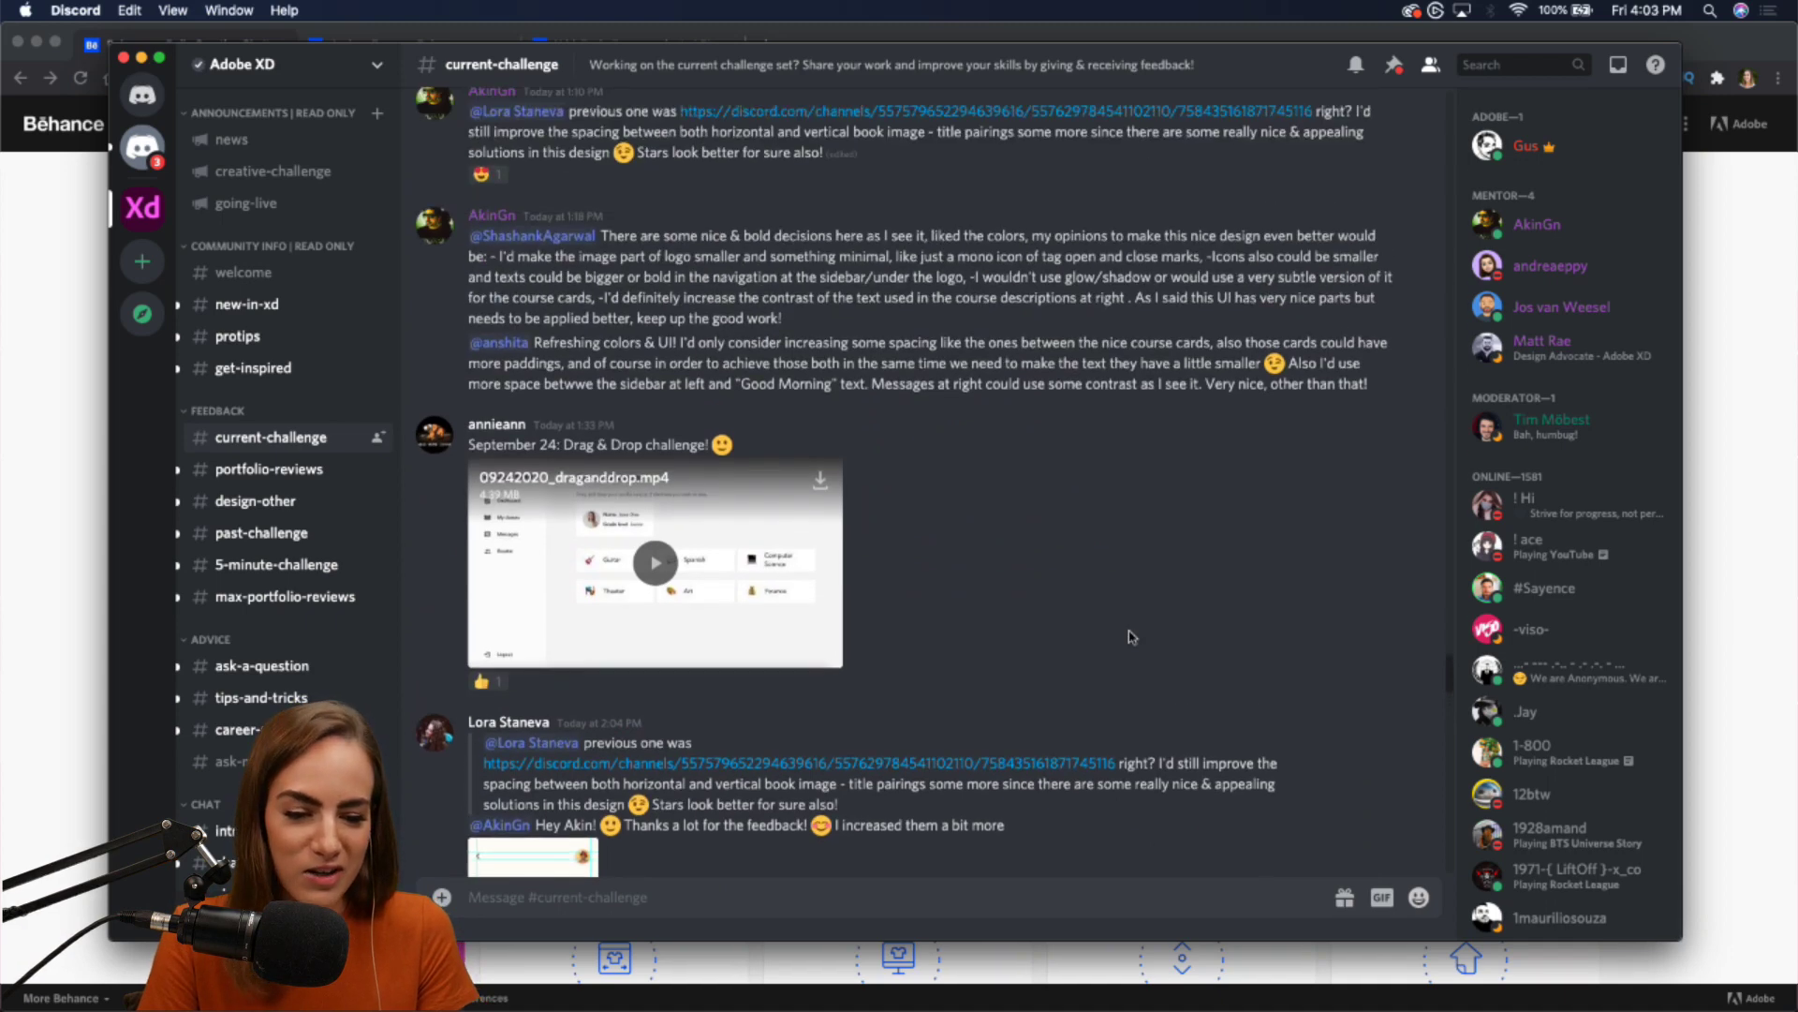
pyautogui.scroll(5, 1130, 635)
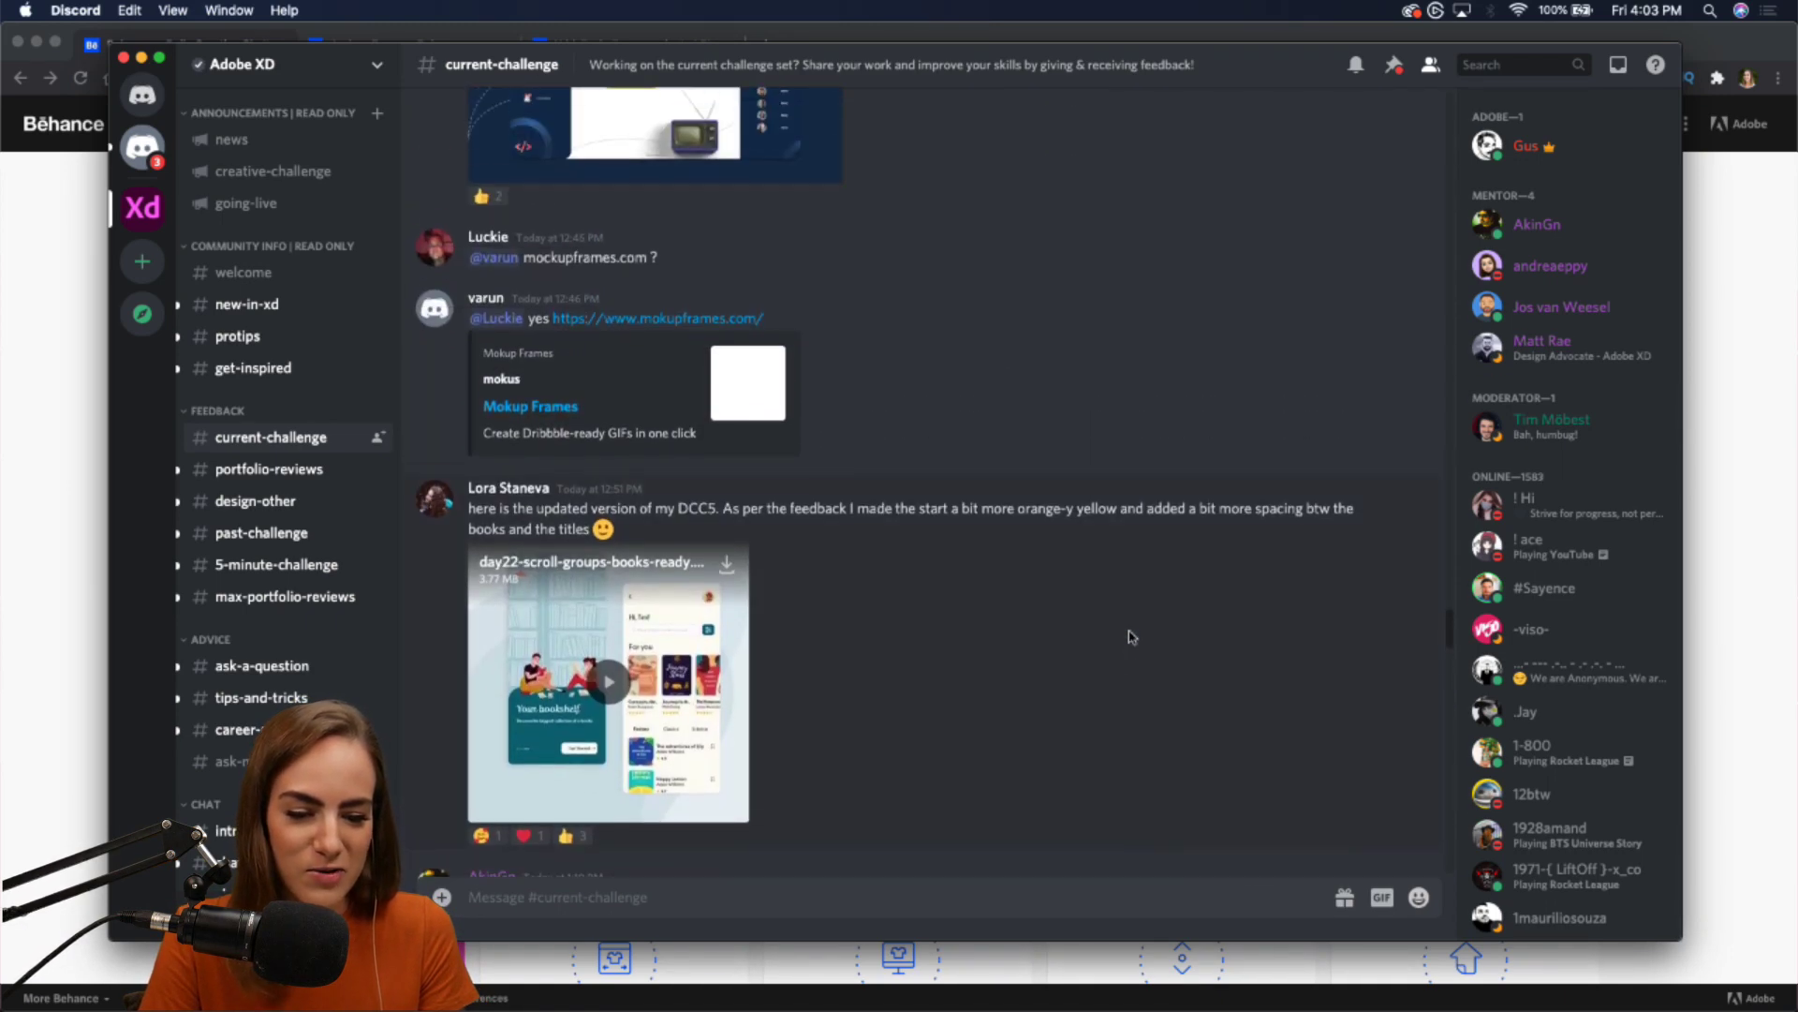
pyautogui.scroll(7, 848, 251)
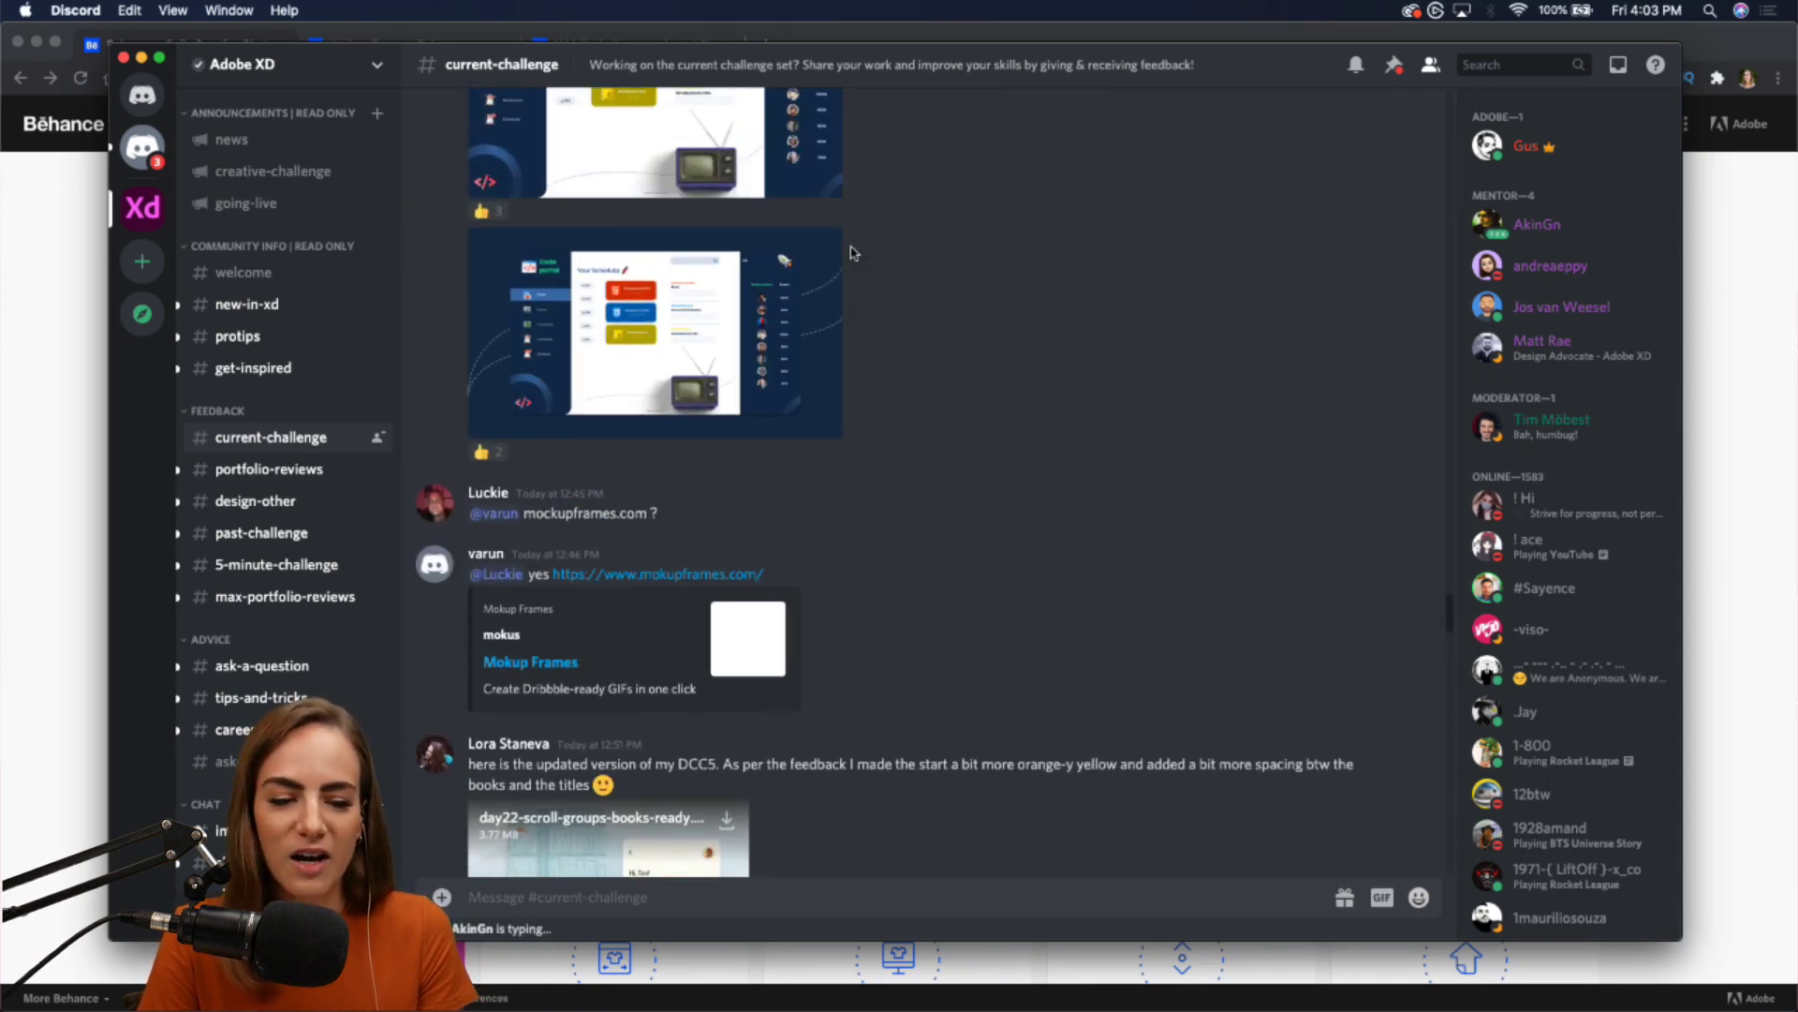
pyautogui.scroll(3, 851, 251)
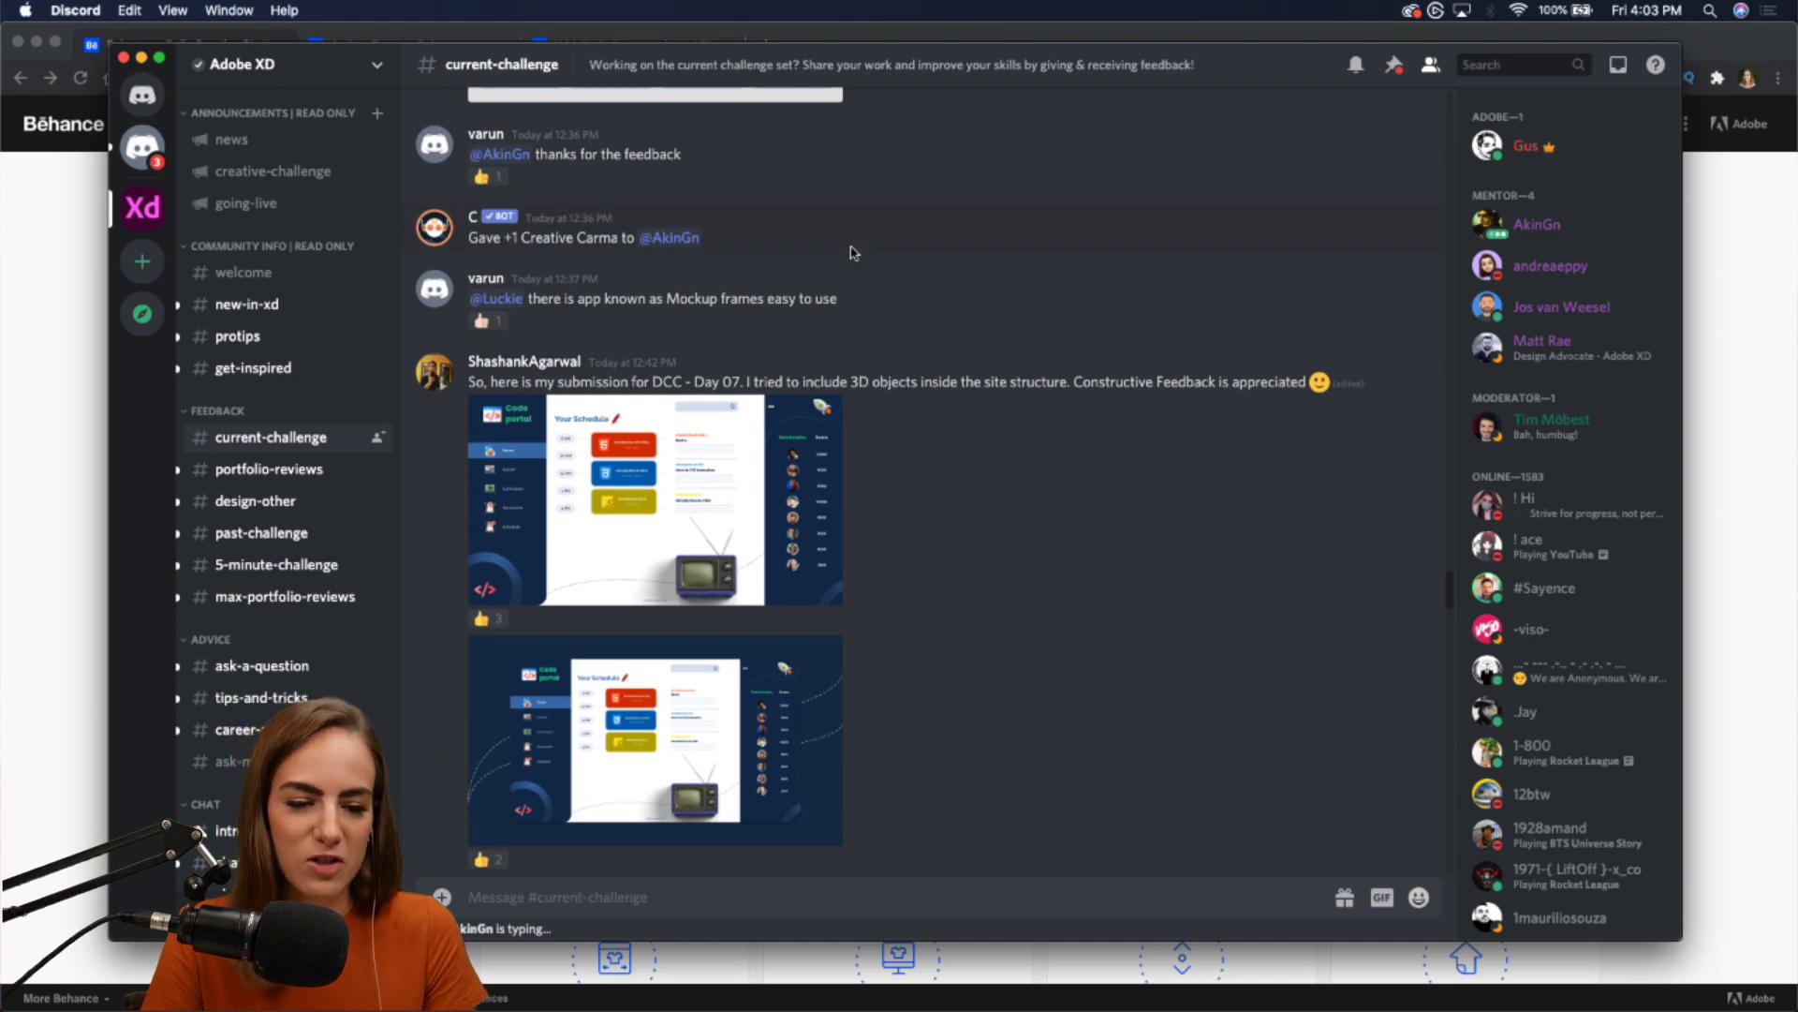
pyautogui.scroll(6, 850, 252)
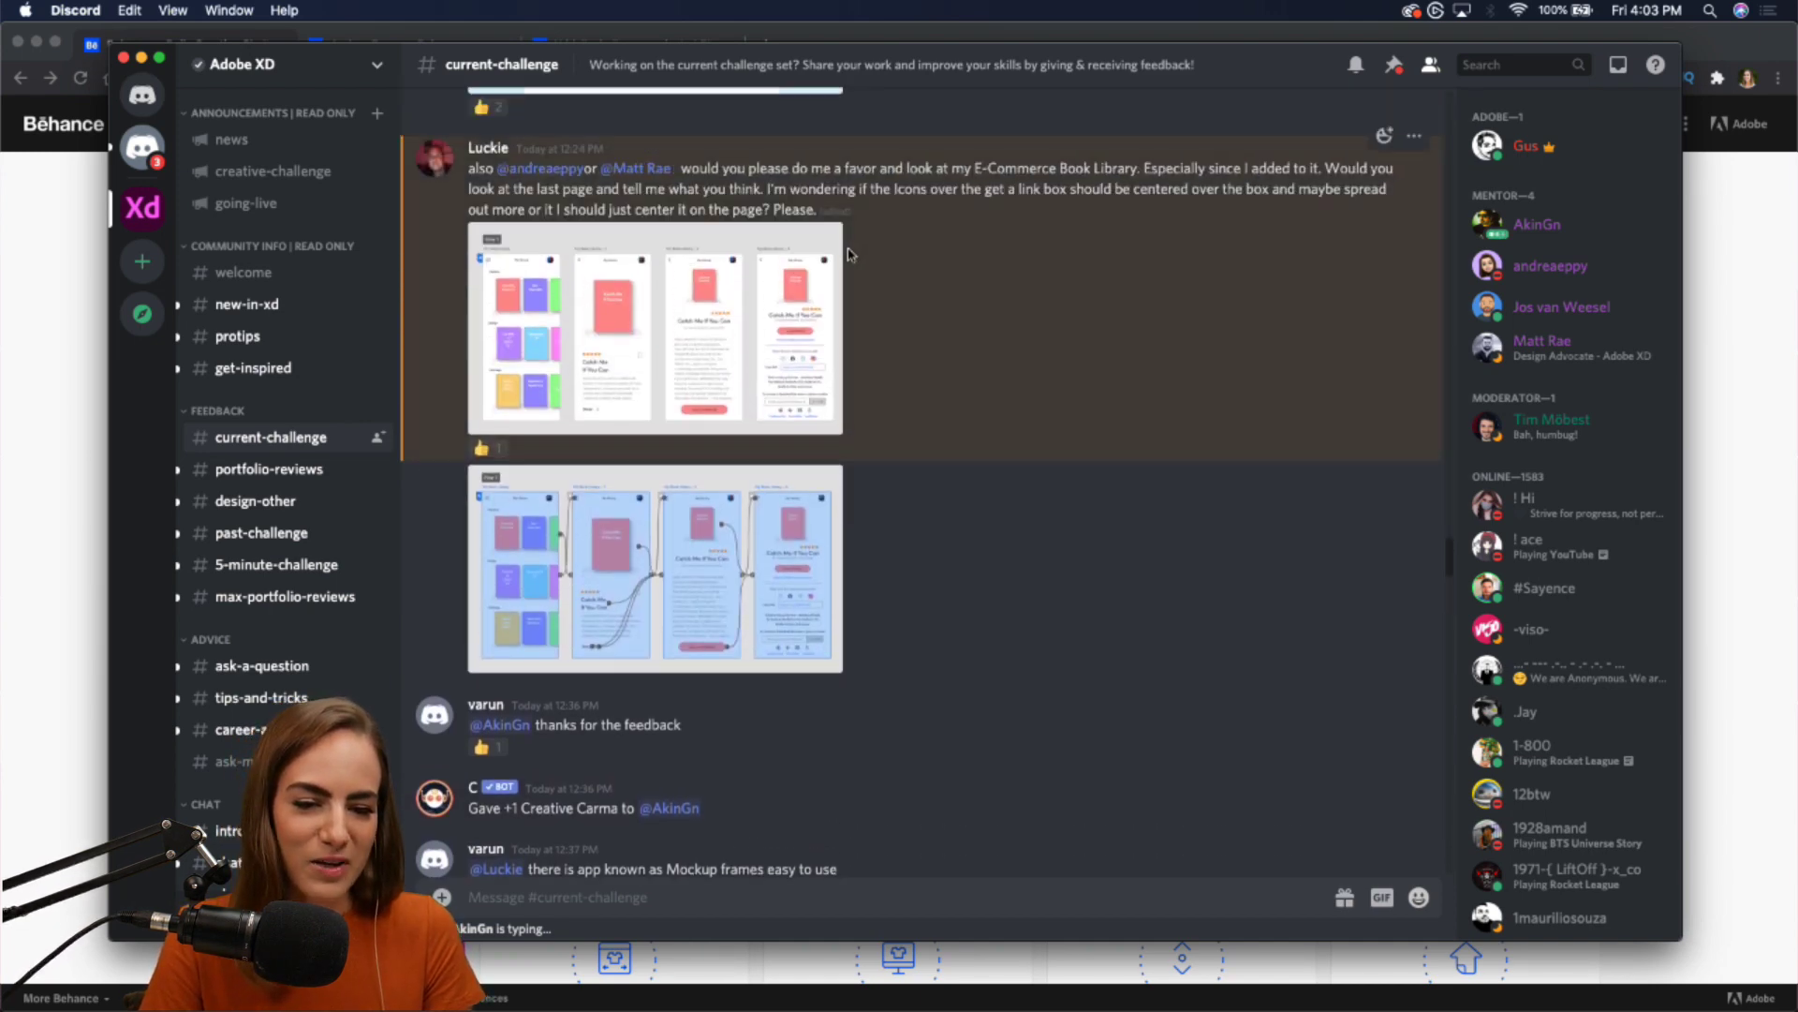
pyautogui.click(142, 59)
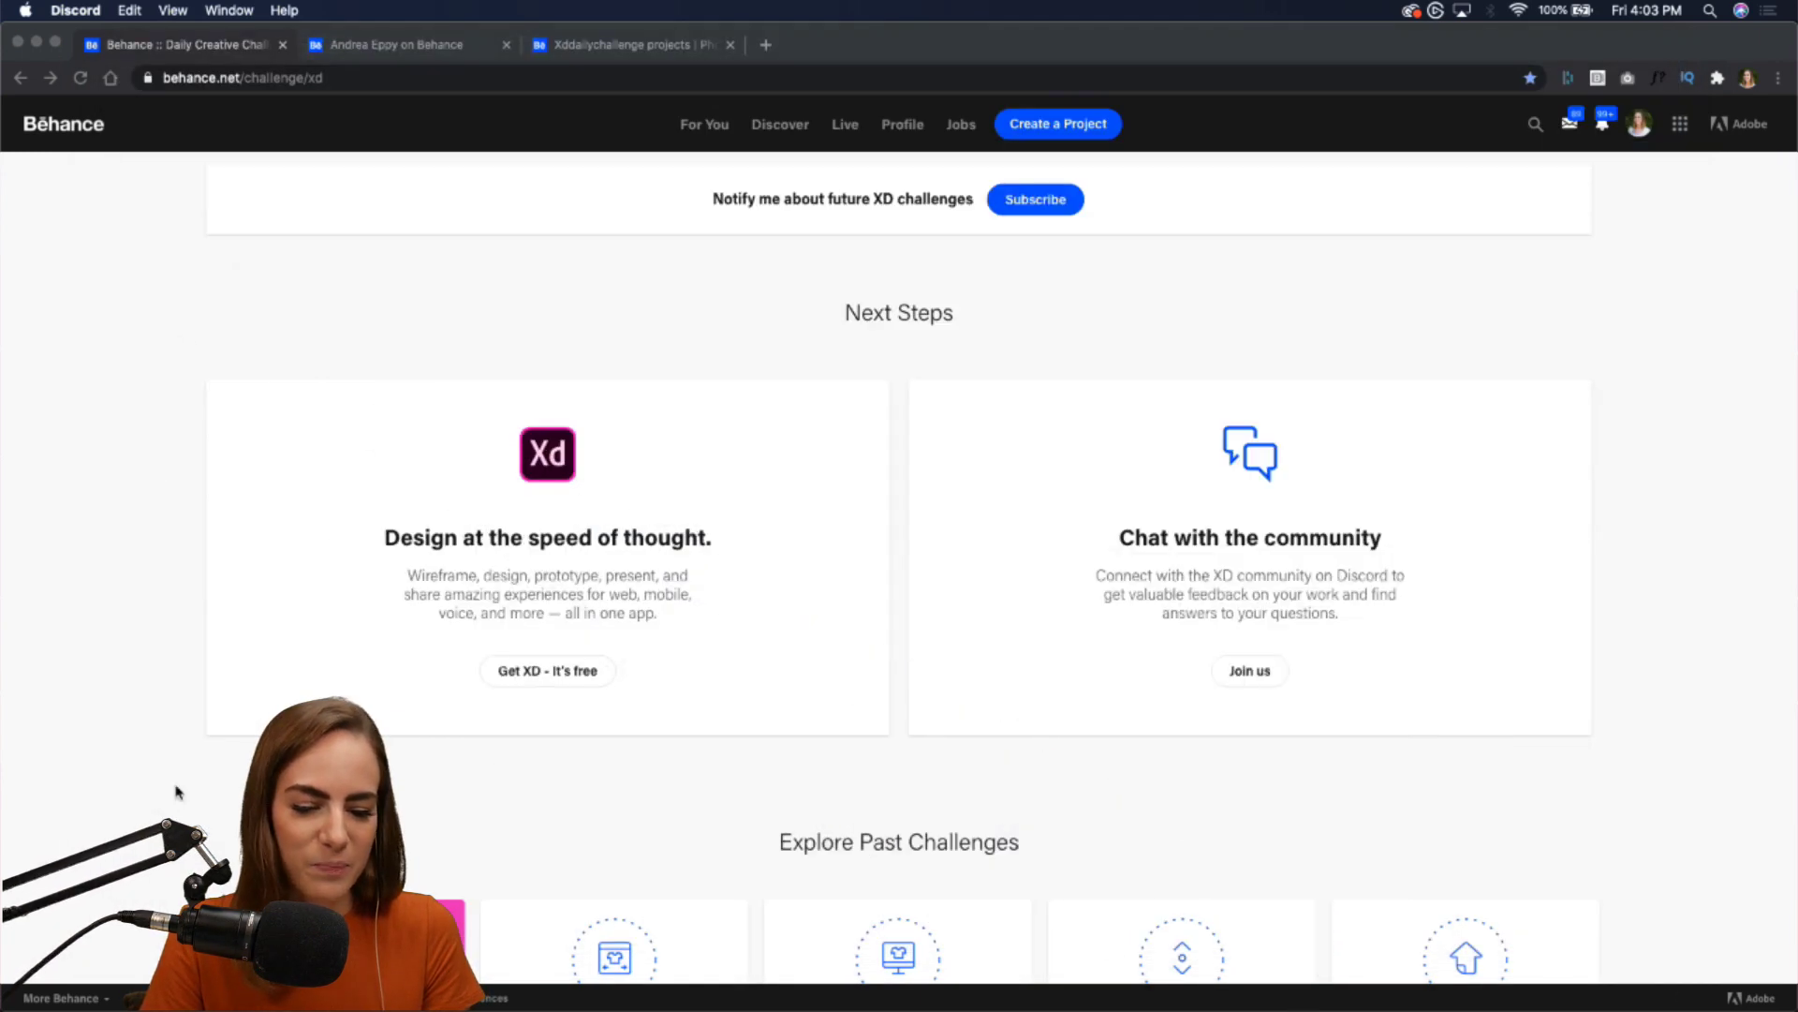
# Switch to Adobe XD and review the day 9 challenge brief, including the Challenge Prompt and Inspiration sections.
pyautogui.click(1111, 996)
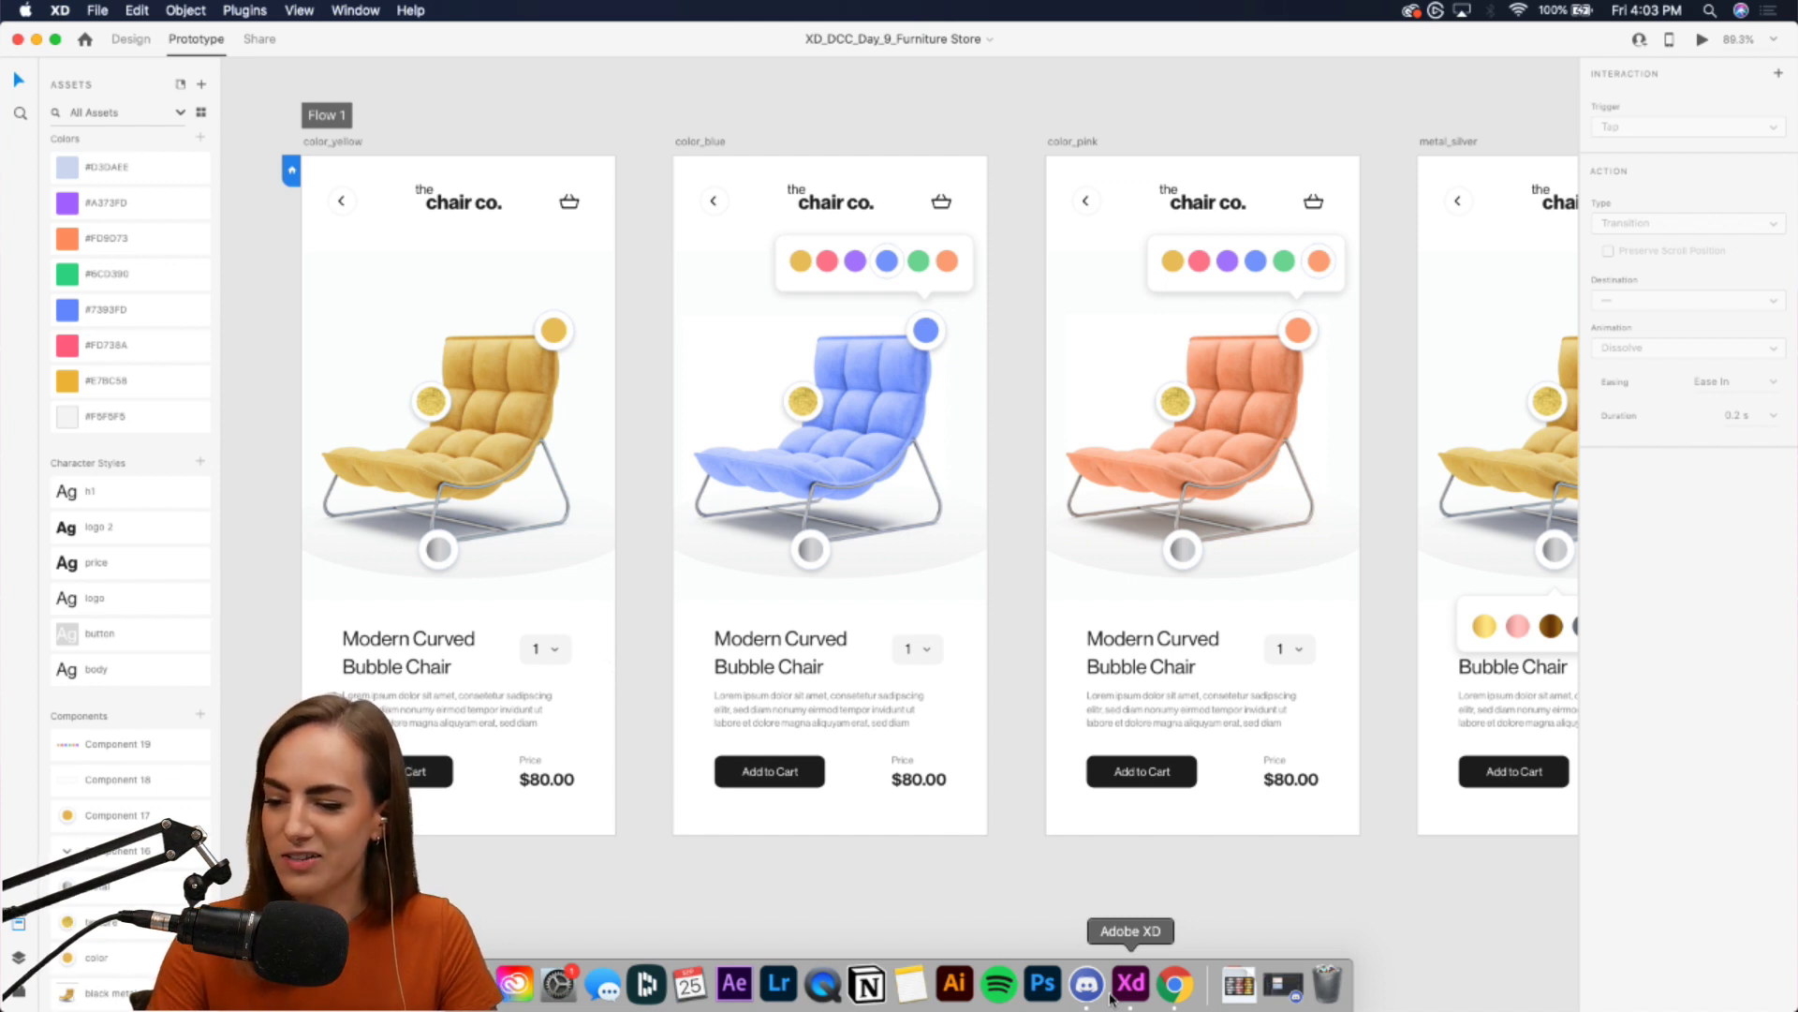
pyautogui.scroll(-5, 727, 775)
pyautogui.hscroll(-10, 724, 786)
pyautogui.hscroll(-15, 726, 788)
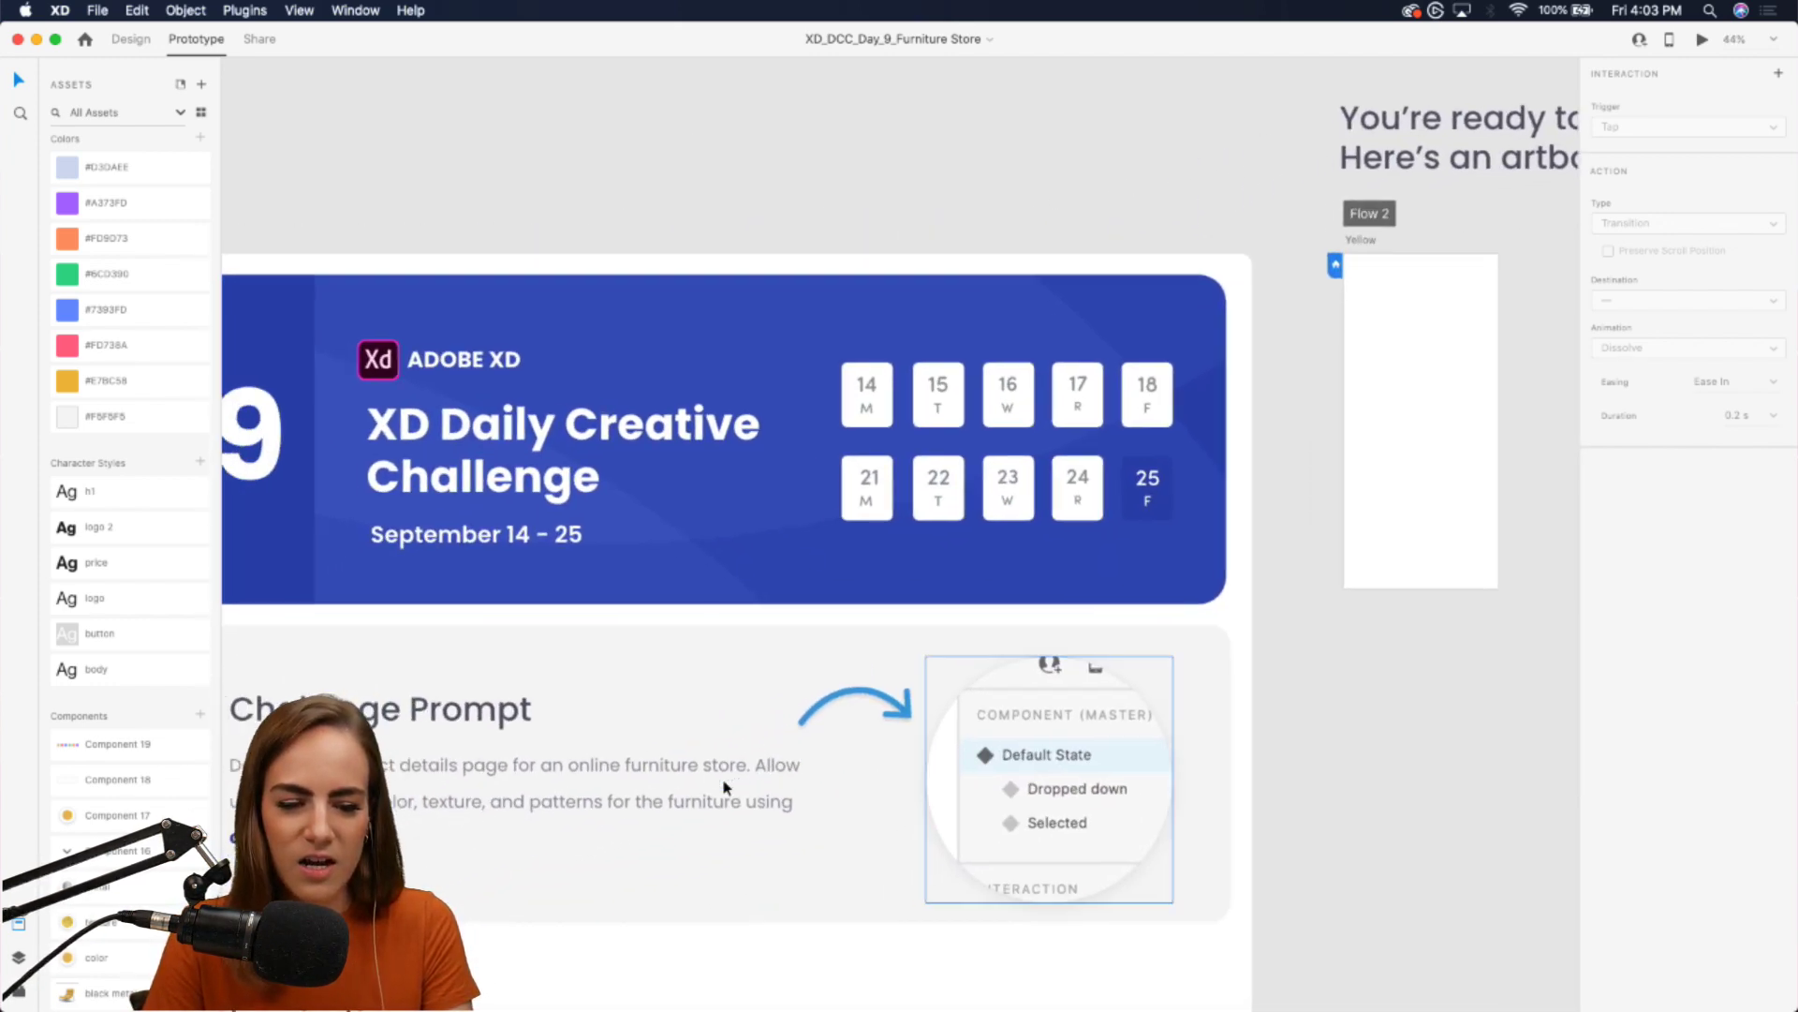
pyautogui.scroll(-2, 726, 788)
pyautogui.hscroll(-2, 723, 787)
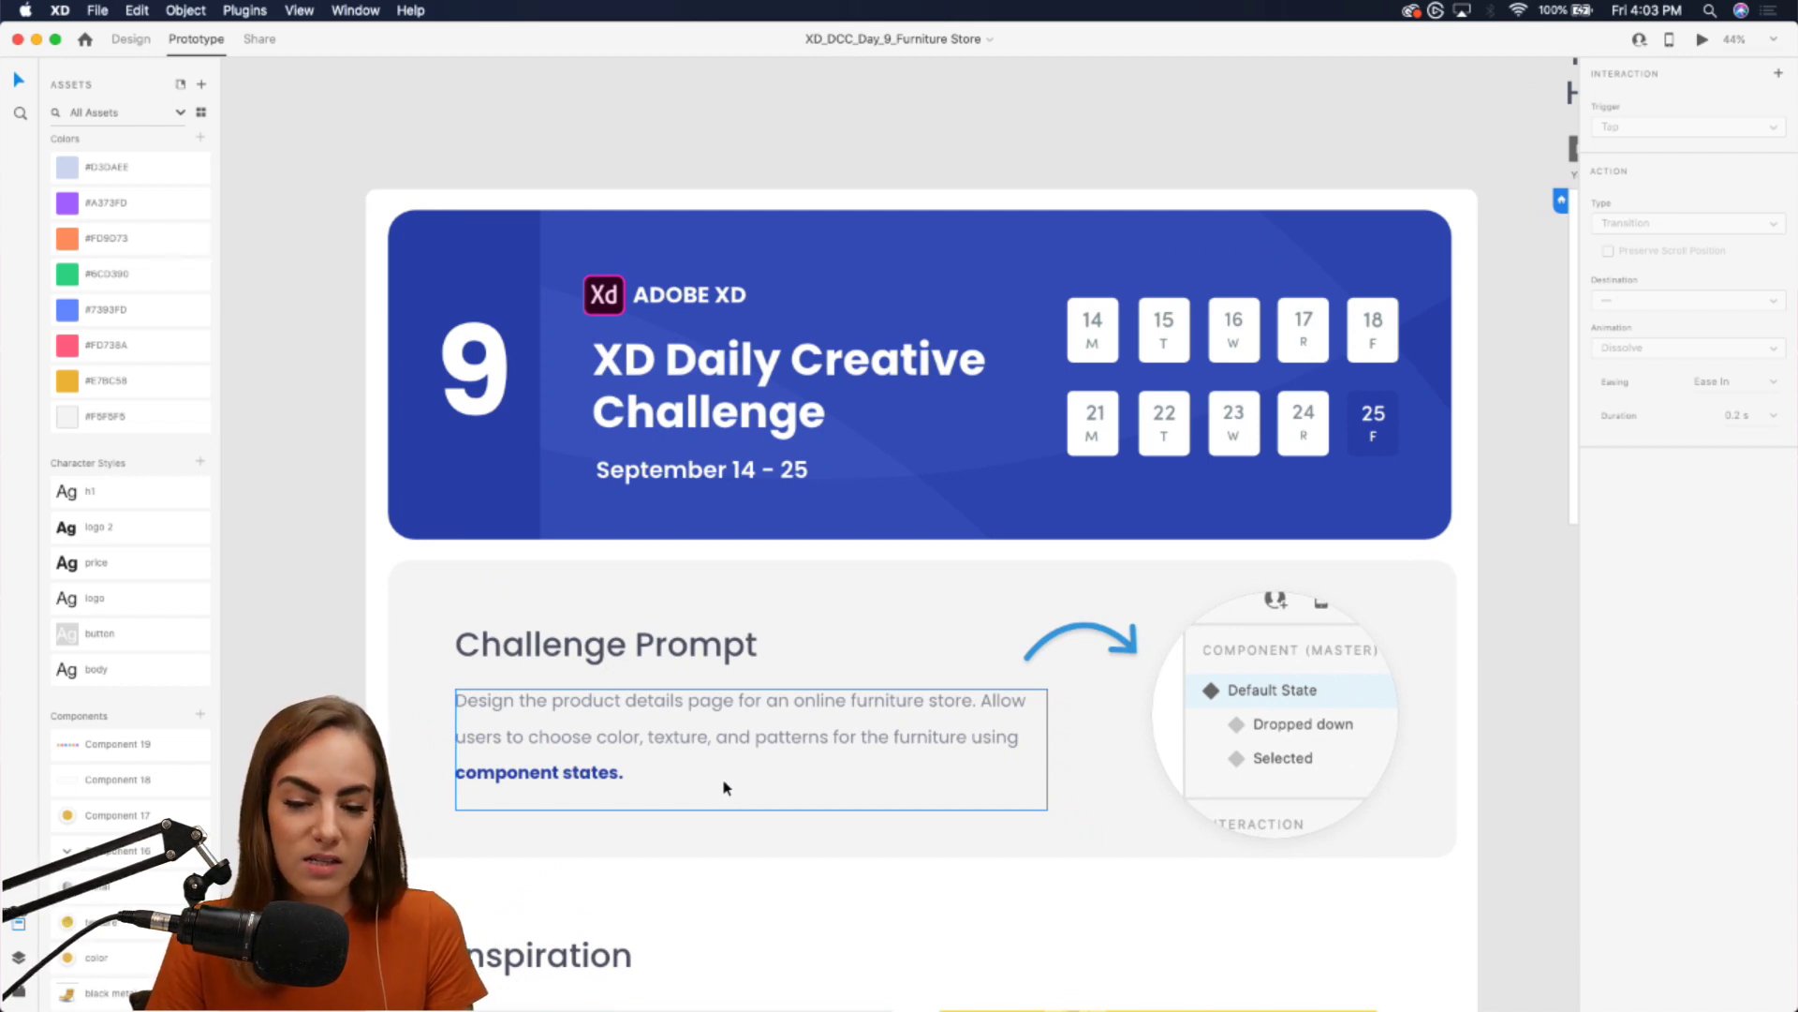
pyautogui.scroll(-3, 724, 787)
pyautogui.scroll(-5, 724, 787)
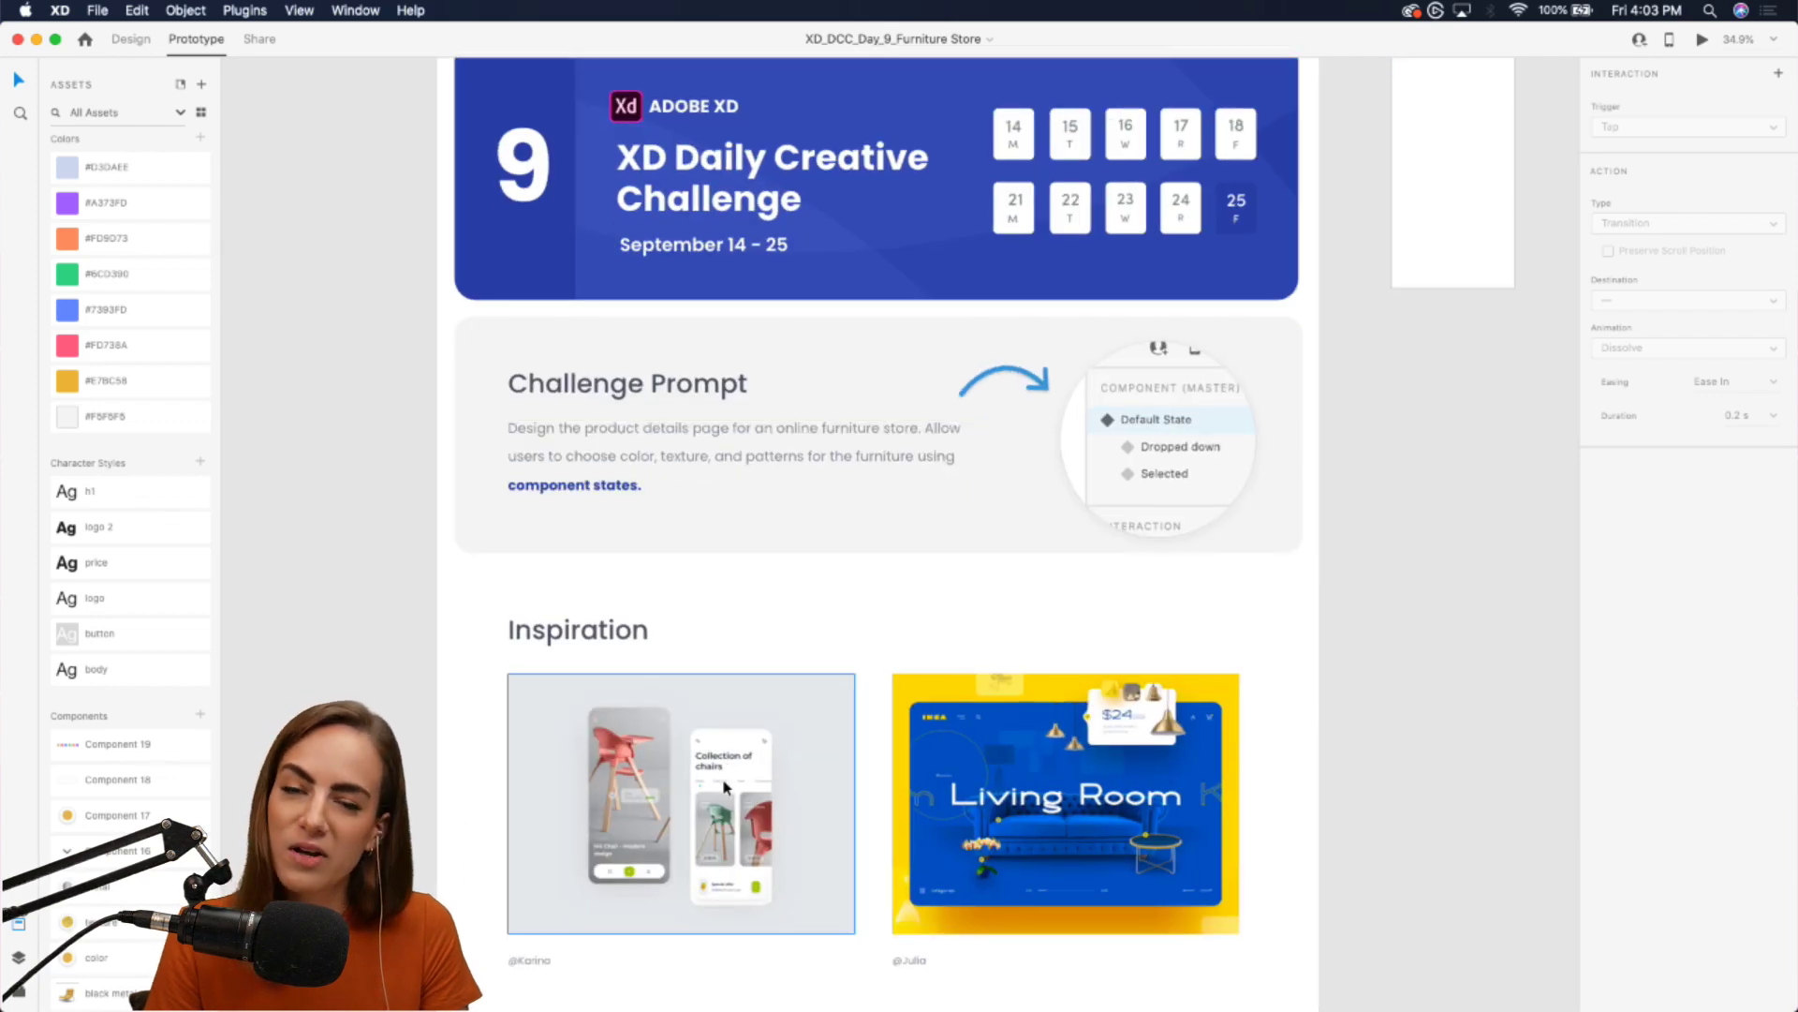
pyautogui.scroll(-10, 726, 787)
# Select the Resource Booklet in Design mode, view its Icons Page, Fonts Page and Photos Page states, and restore the Default State.
pyautogui.click(937, 374)
pyautogui.scroll(1, 937, 375)
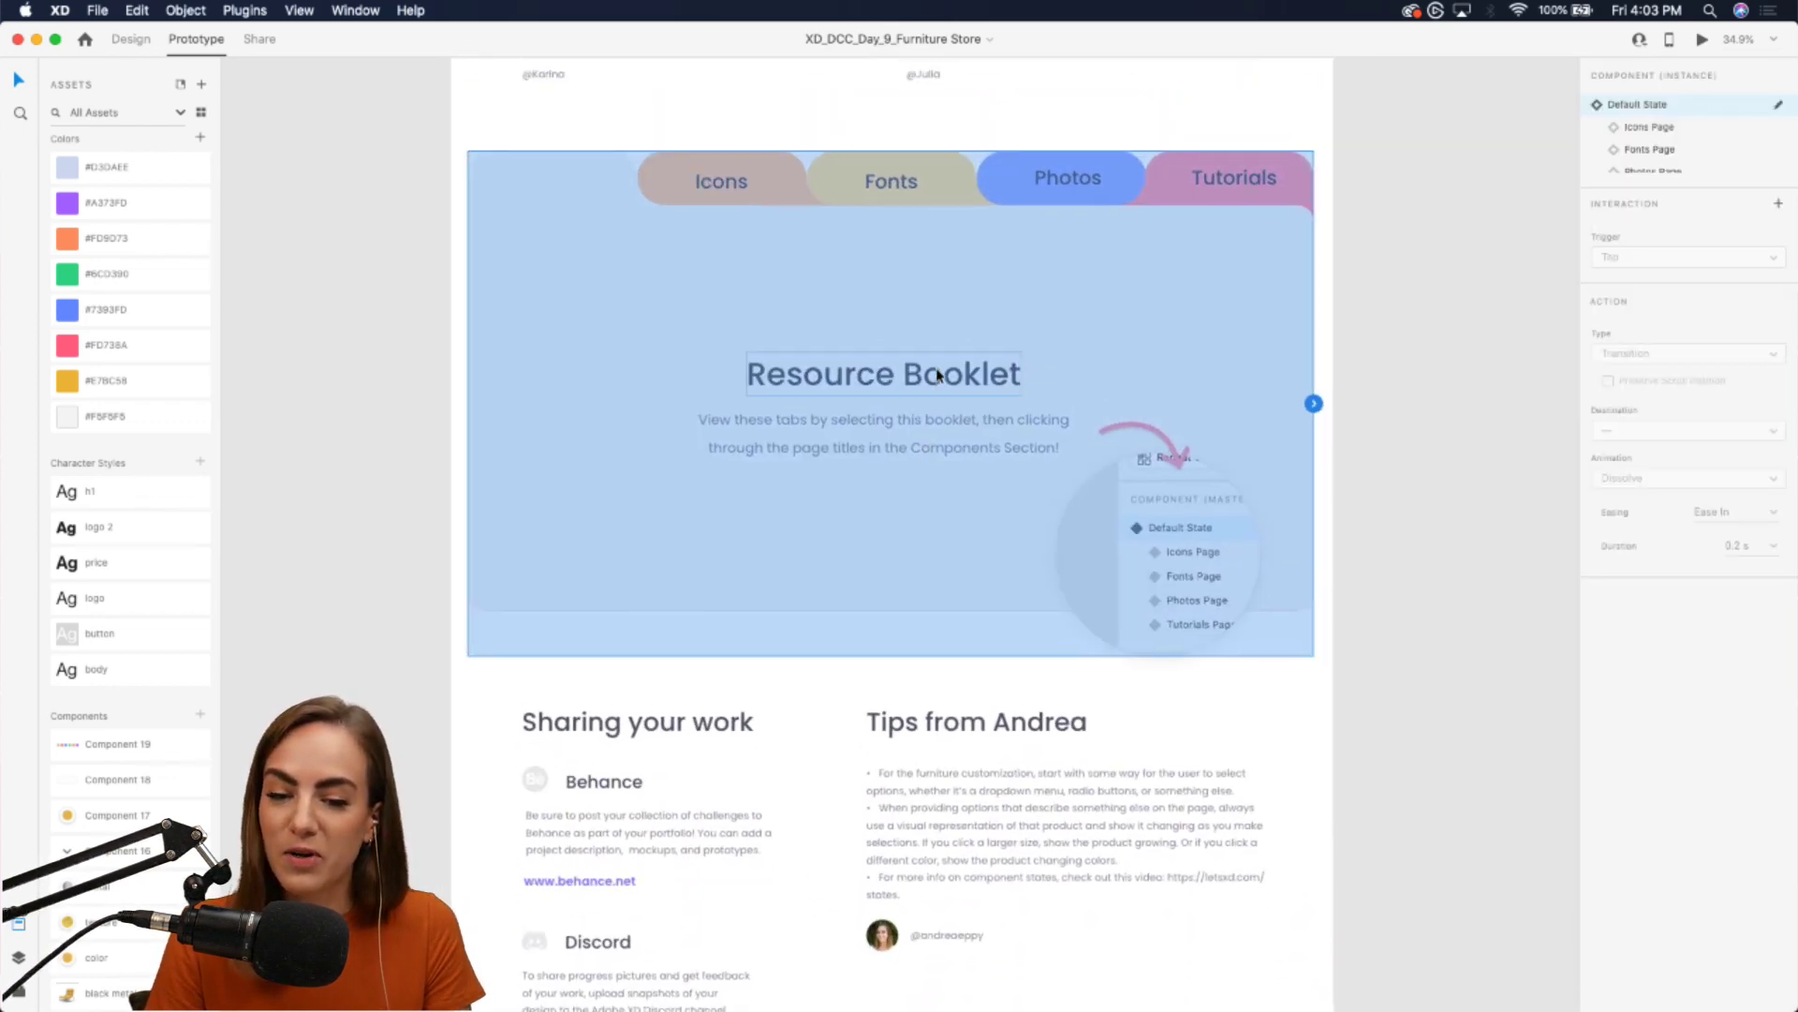
pyautogui.click(148, 43)
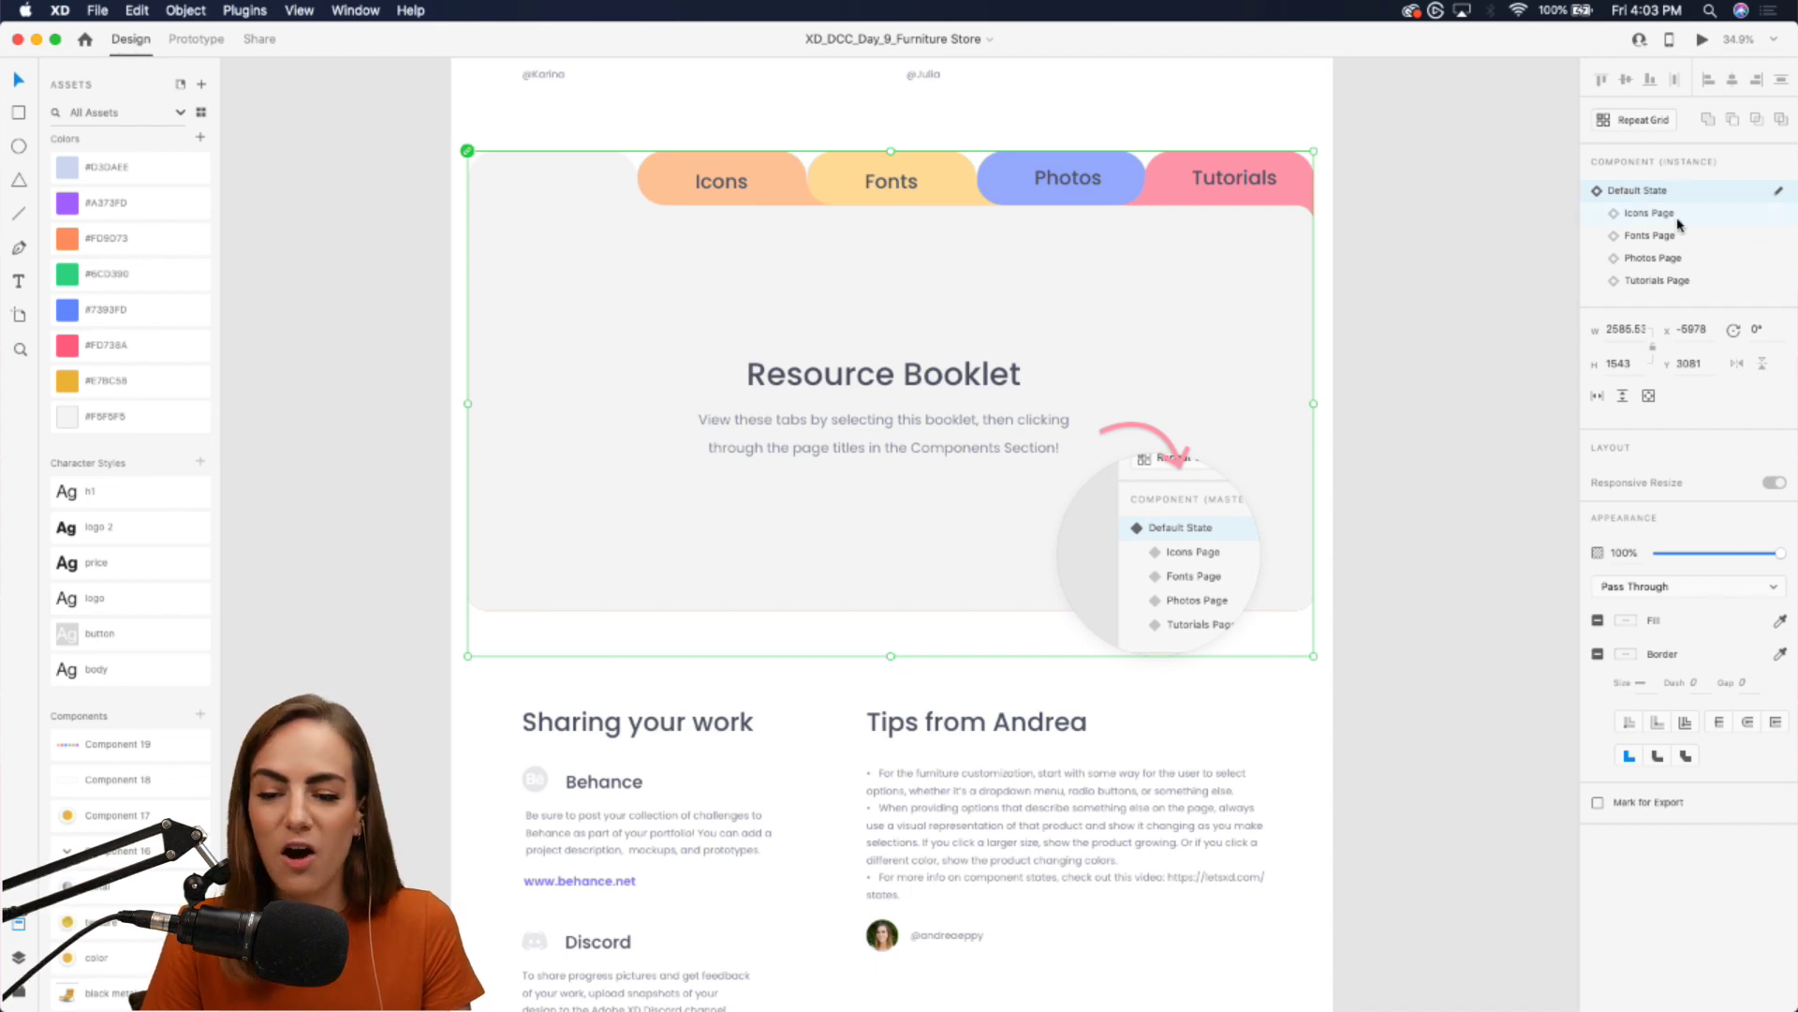
pyautogui.click(1672, 214)
pyautogui.click(1664, 237)
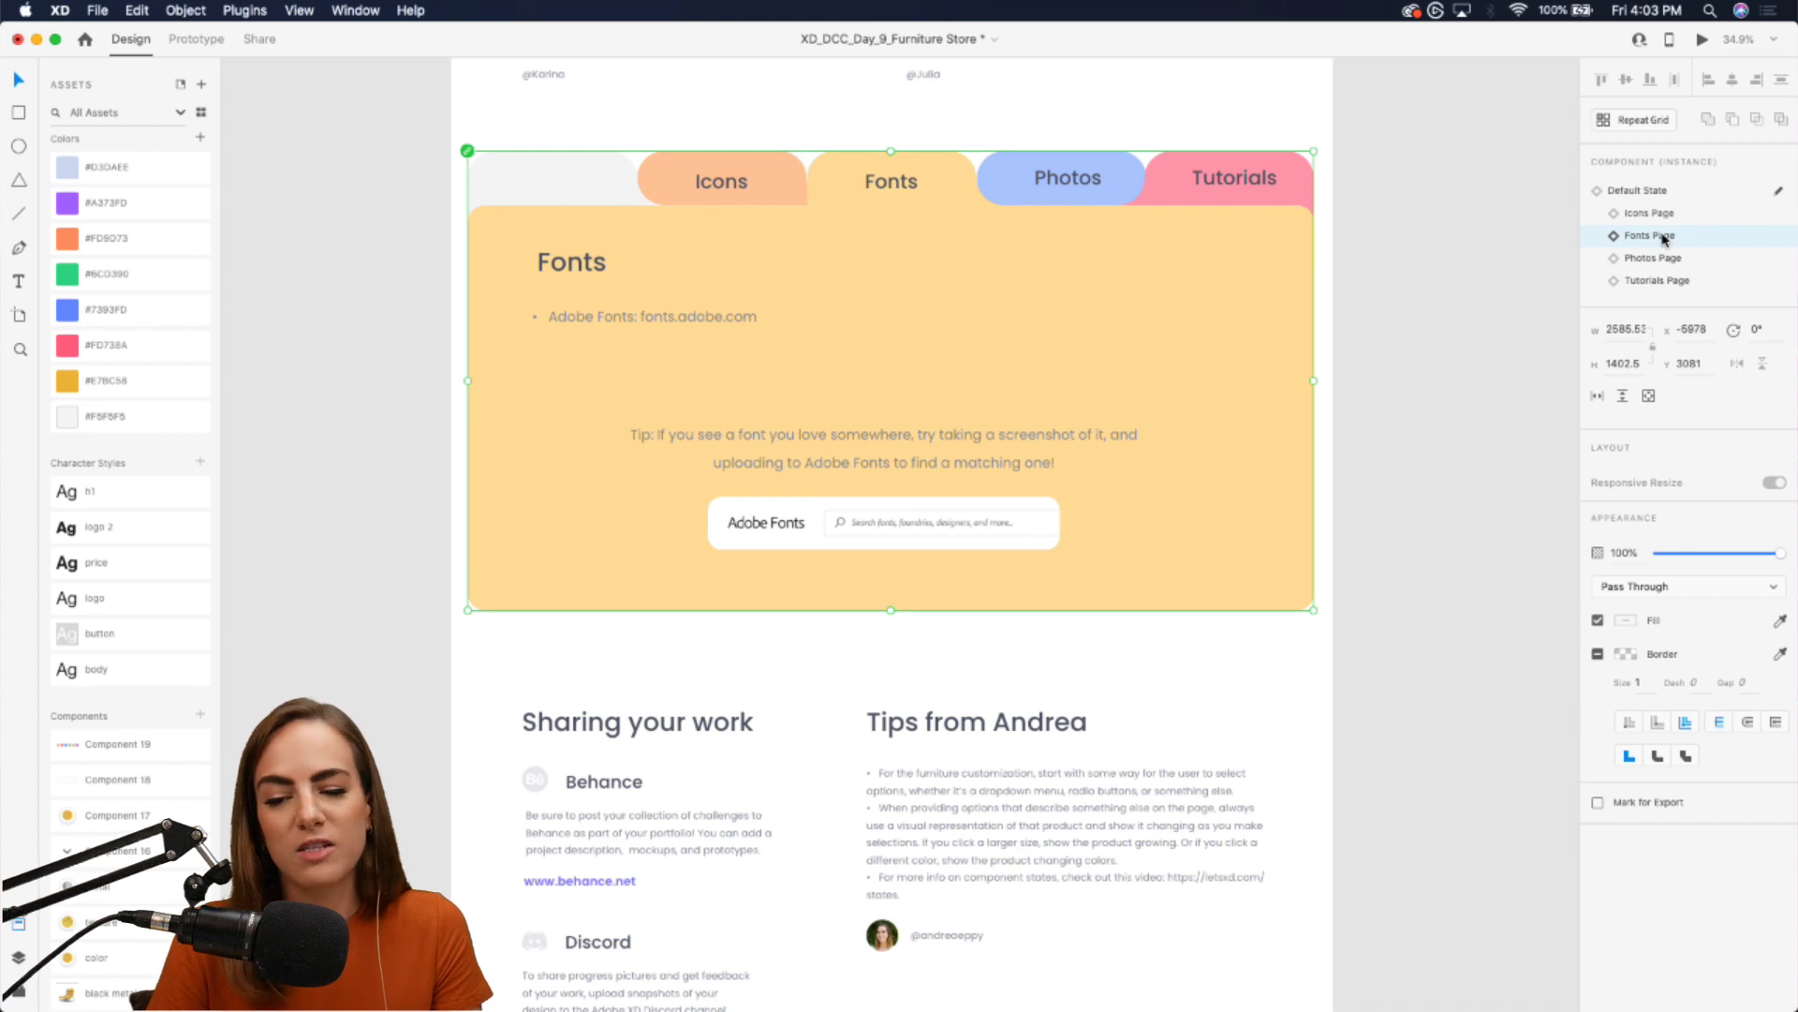
pyautogui.click(1651, 258)
pyautogui.click(1638, 192)
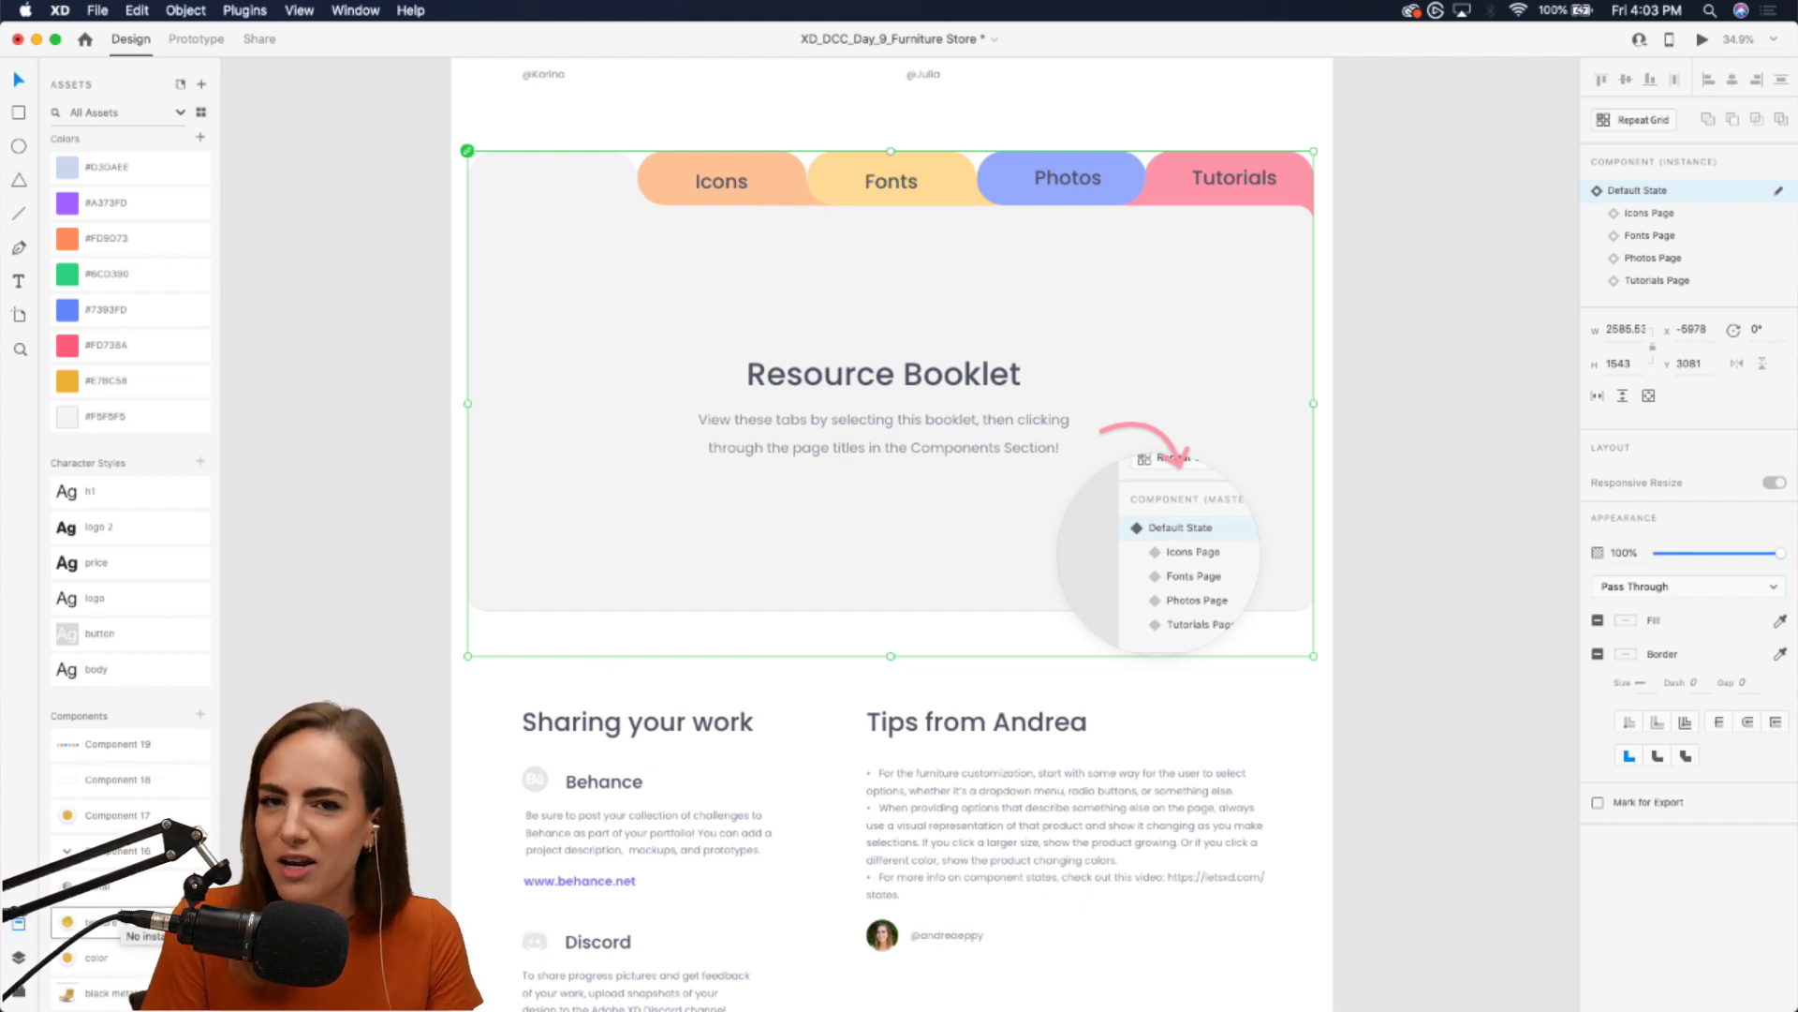
pyautogui.scroll(5, 423, 541)
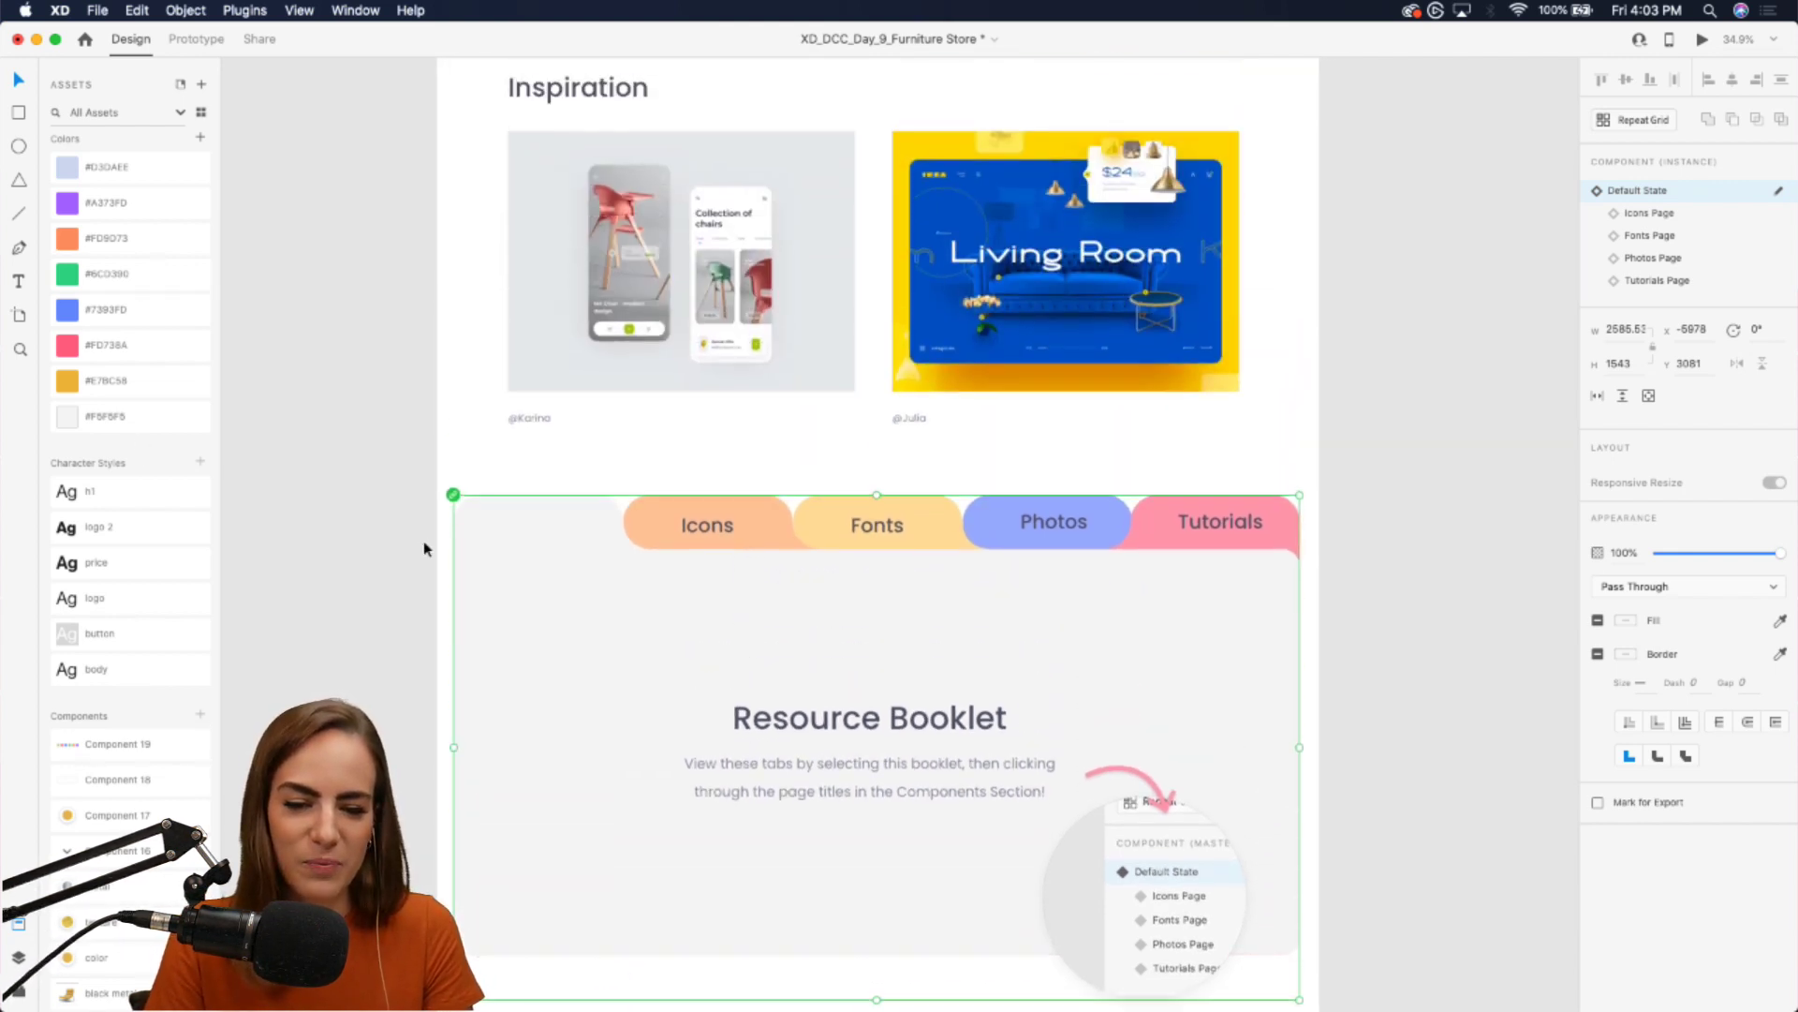
# Review the Challenge Prompt section and select its circular component states illustration.
pyautogui.scroll(4, 423, 541)
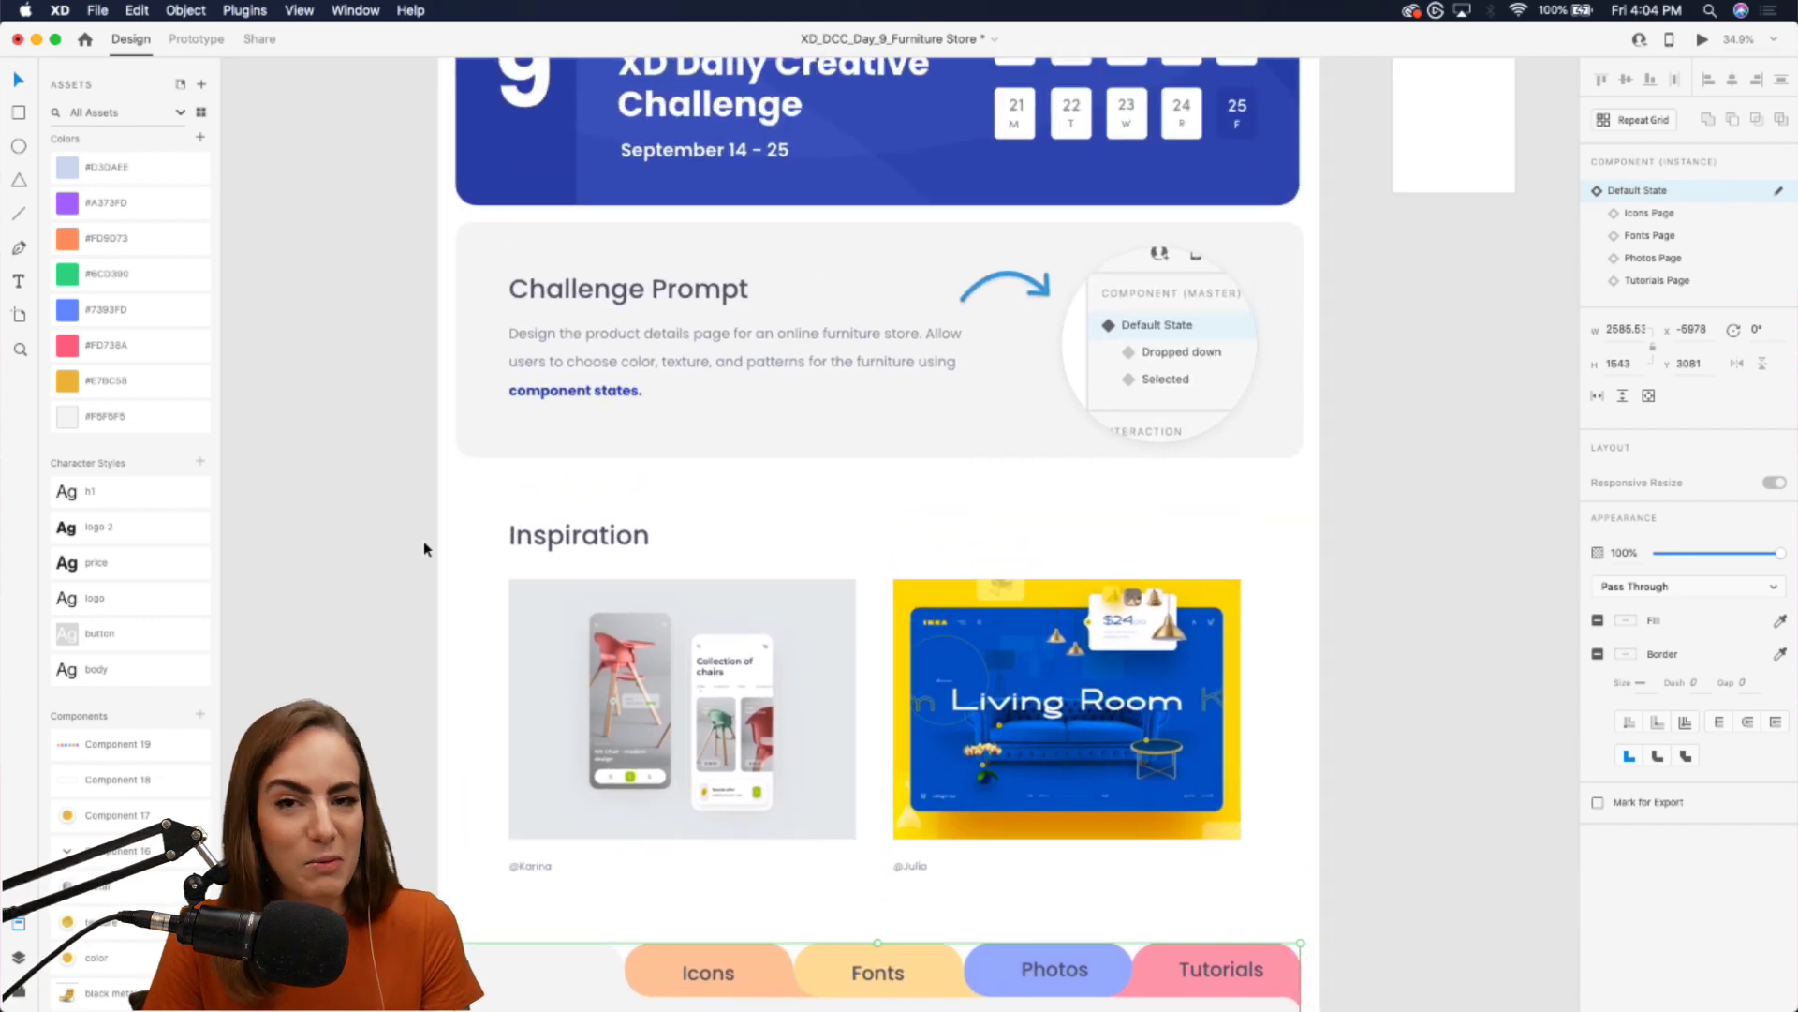
pyautogui.scroll(3, 424, 541)
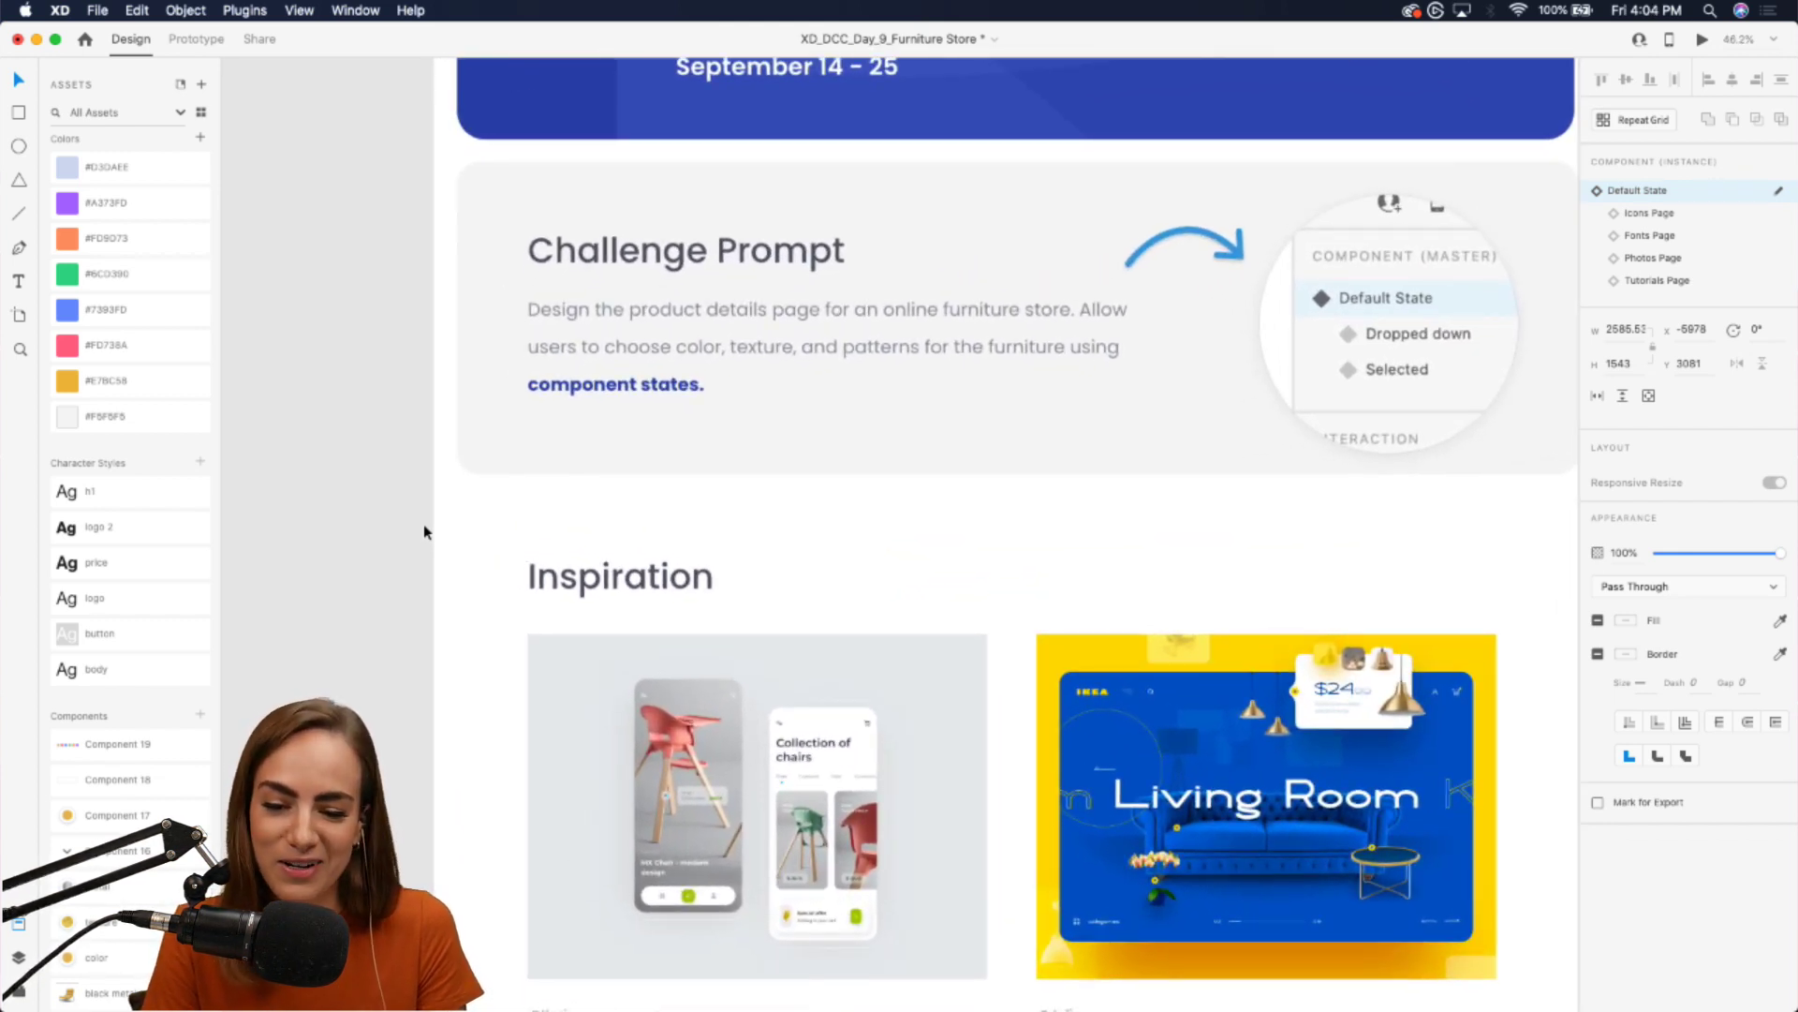
pyautogui.hscroll(2, 423, 532)
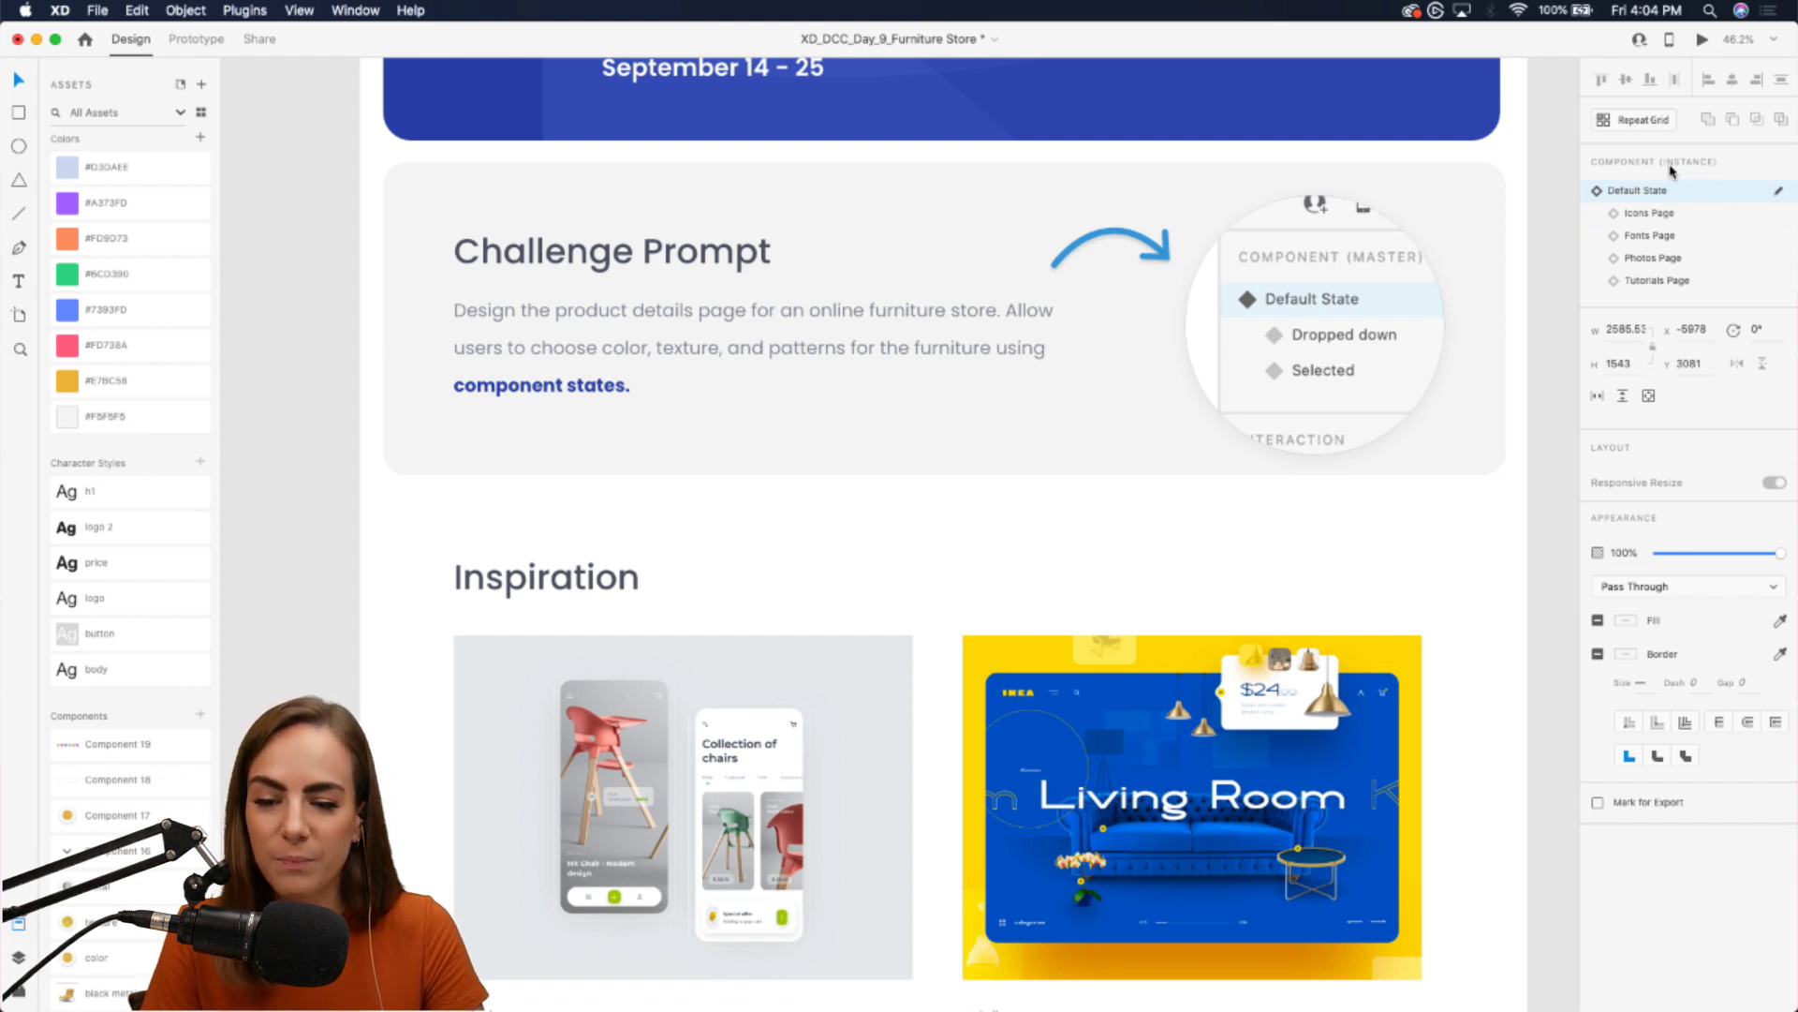
pyautogui.click(1545, 297)
pyautogui.hscroll(2, 1545, 298)
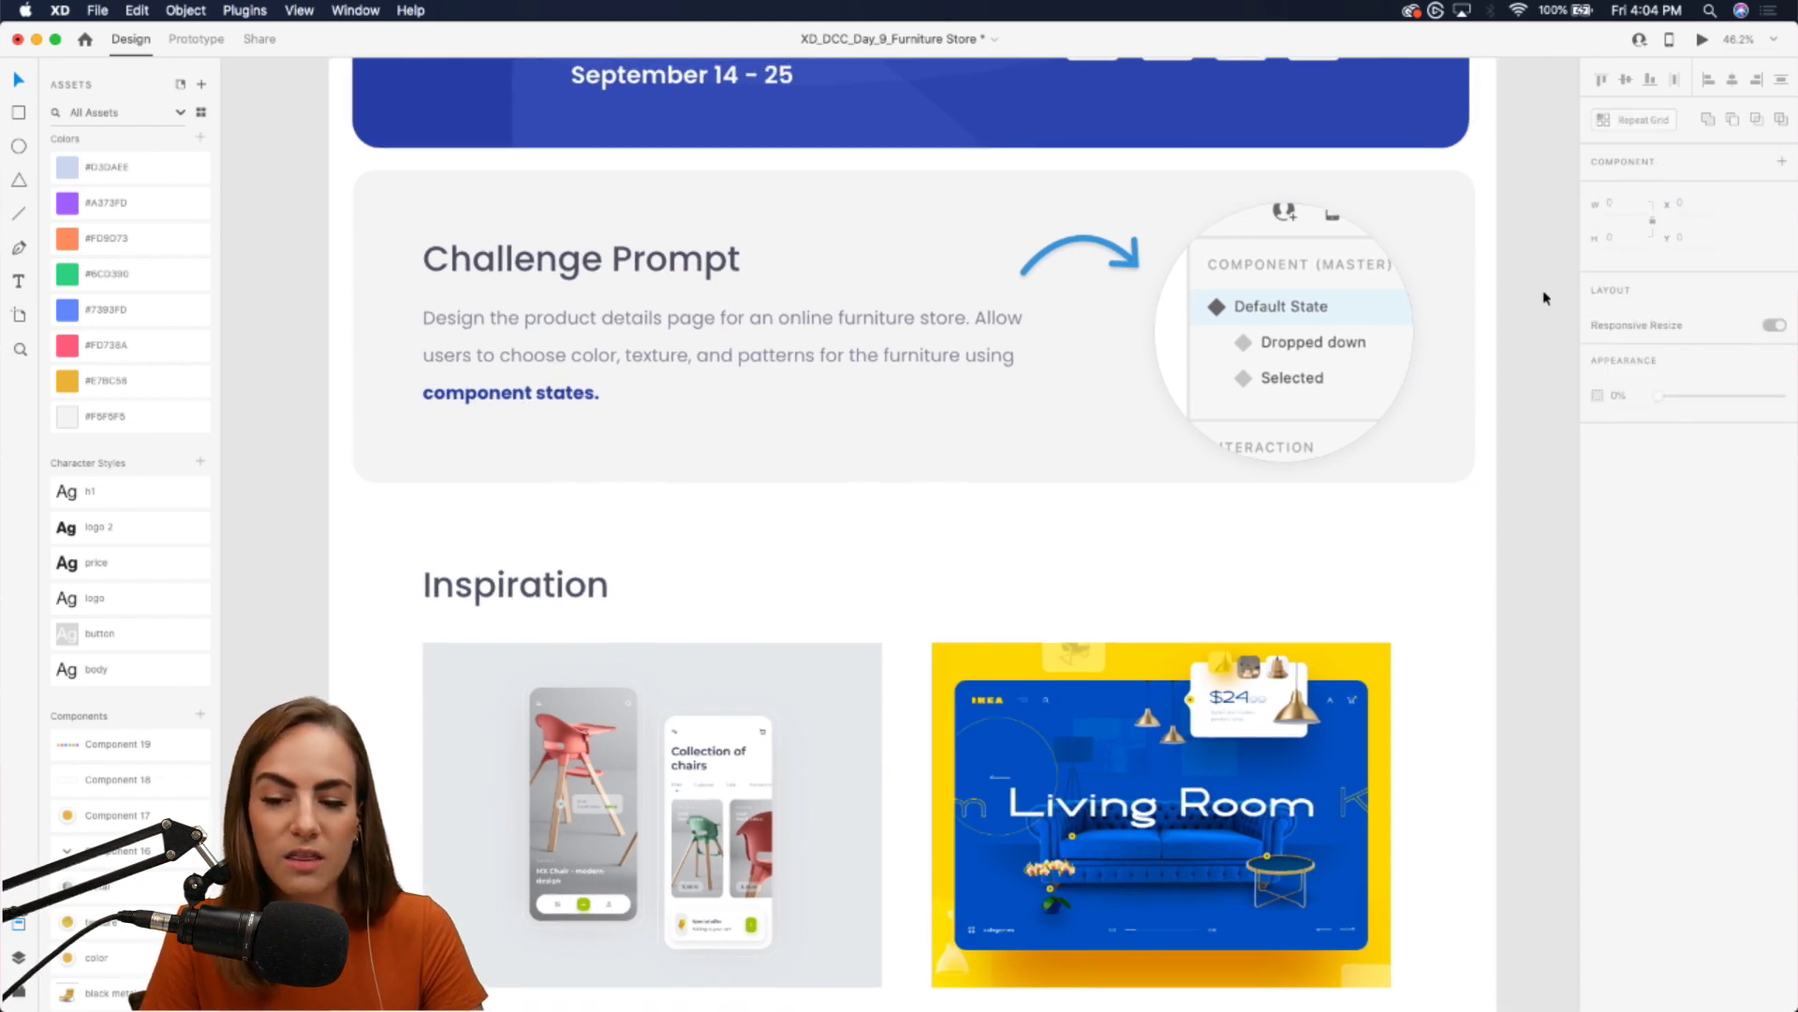
pyautogui.click(1363, 349)
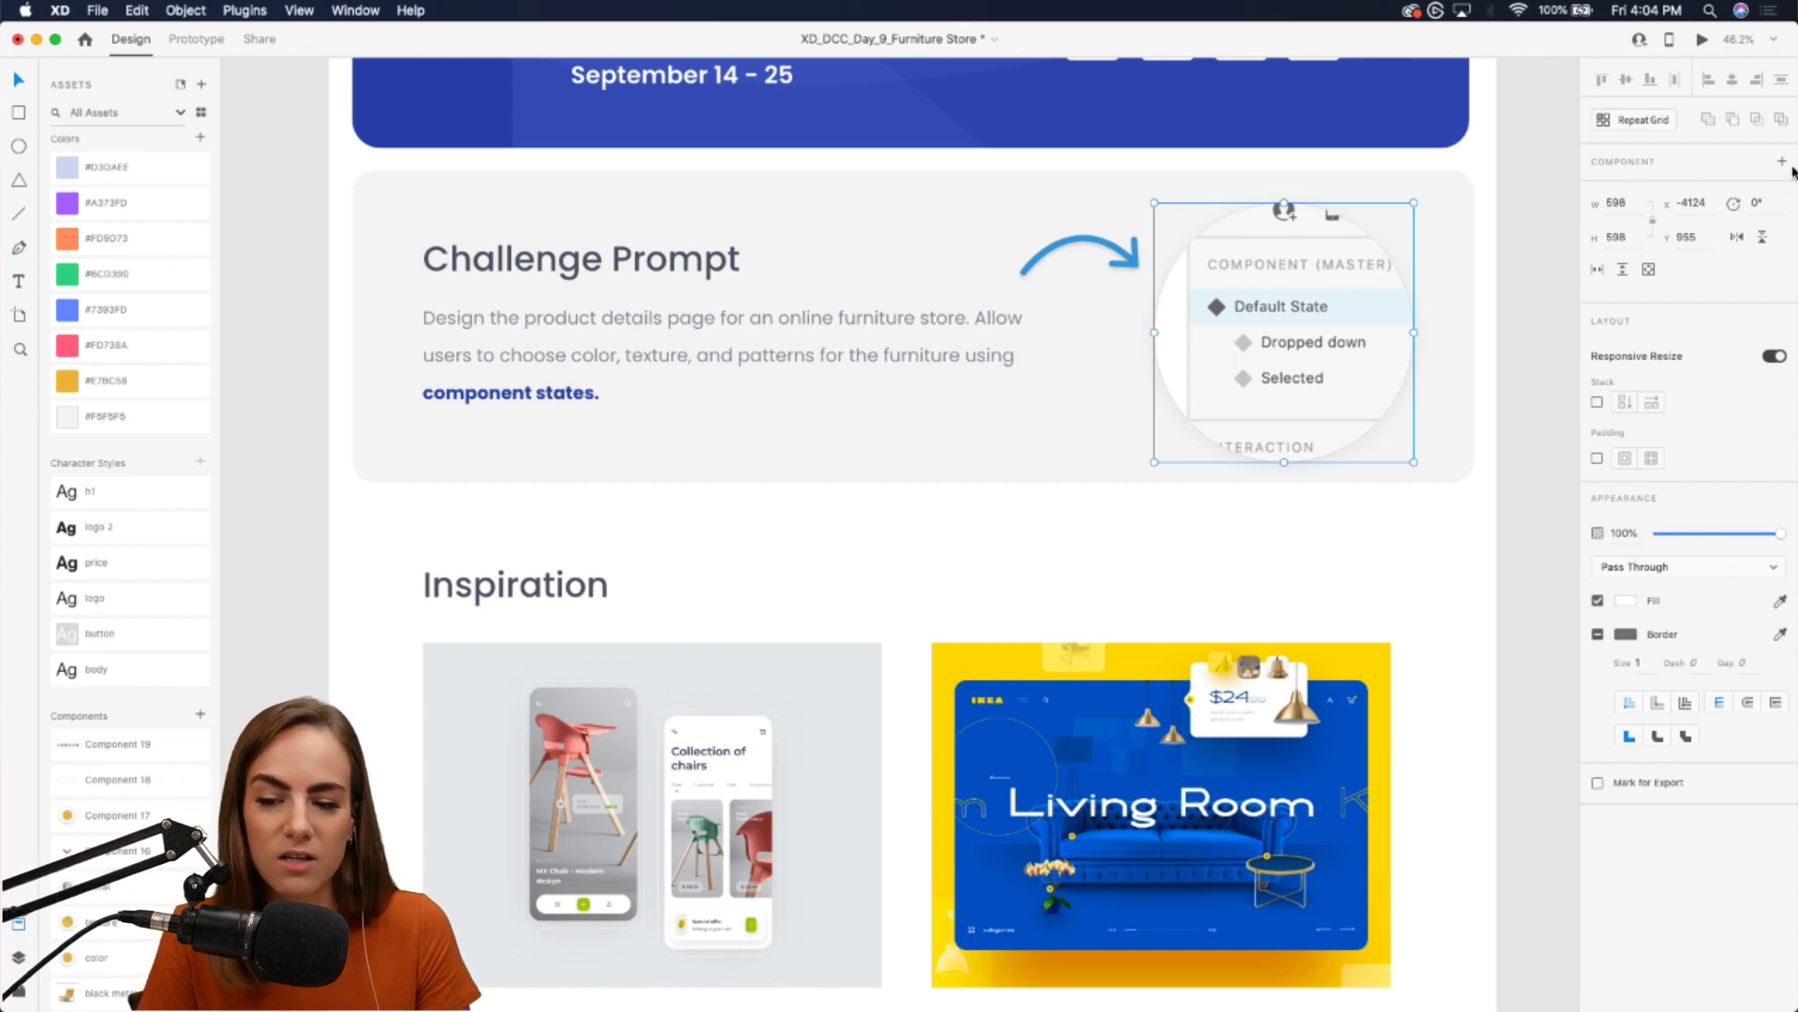
# Examine the two furniture designs in the Inspiration section, the chair shopping app and the IKEA Living Room page.
pyautogui.scroll(-5, 1492, 592)
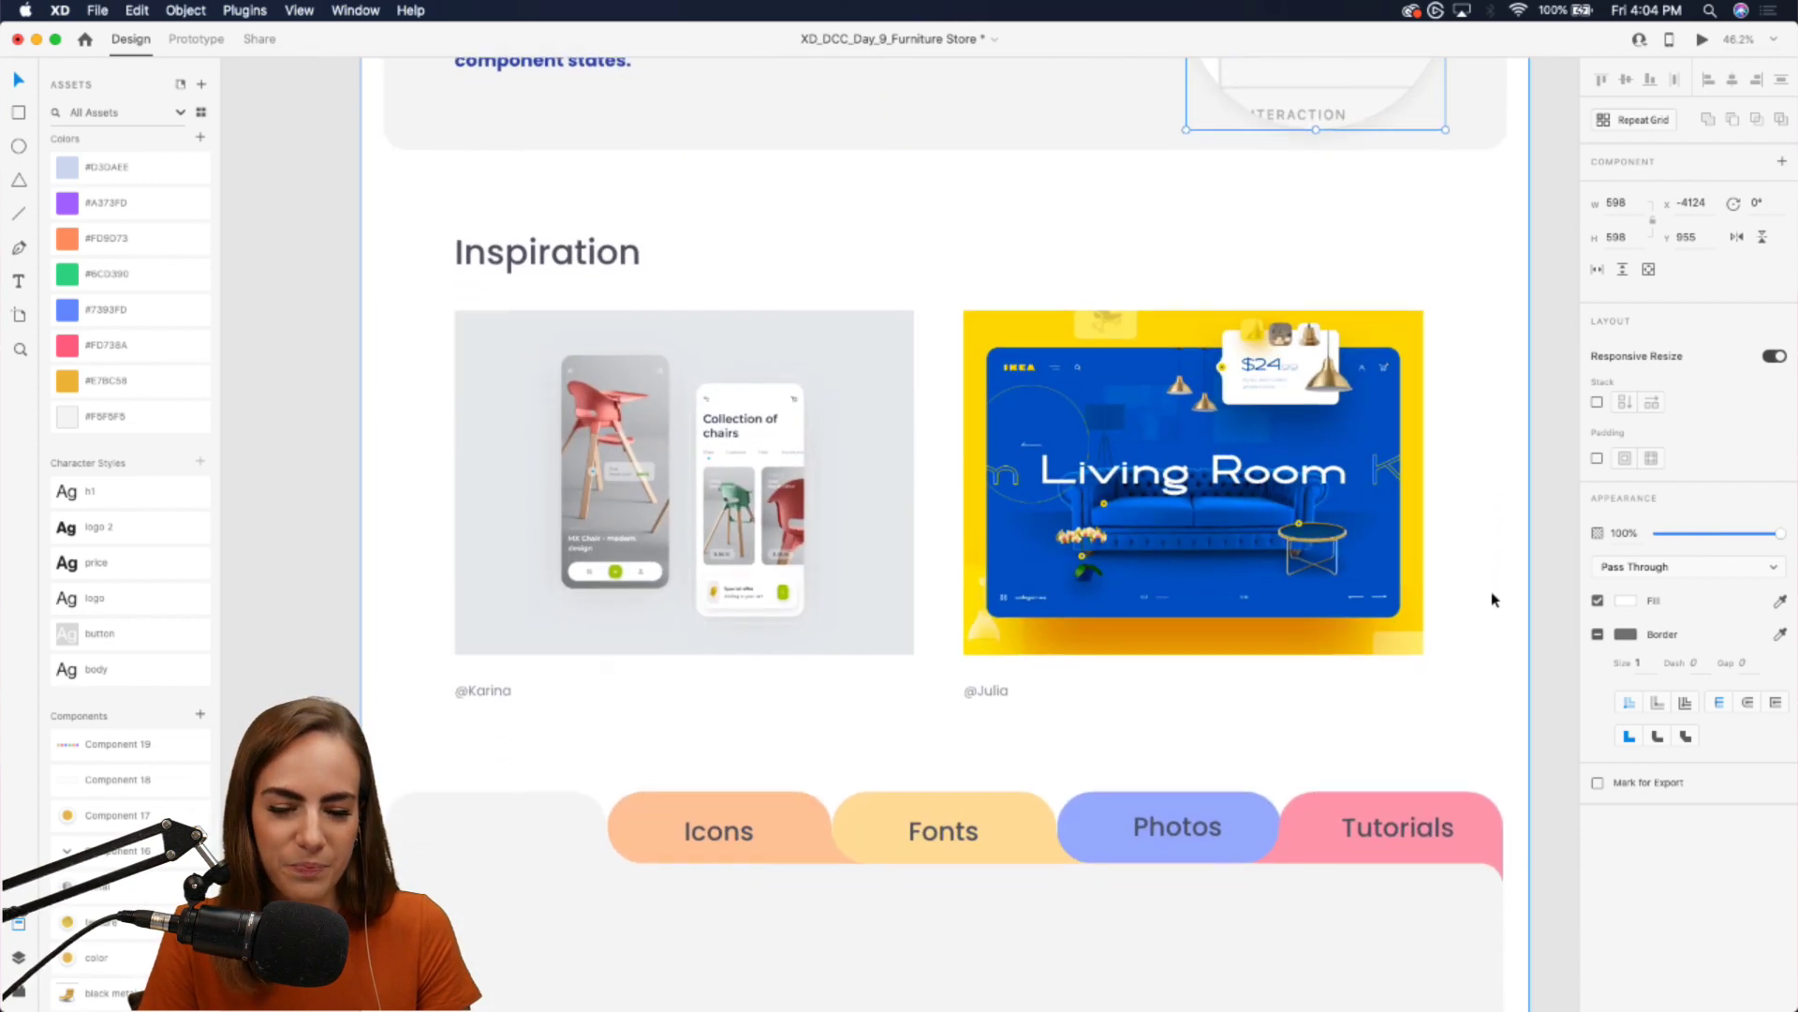
pyautogui.scroll(3, 666, 544)
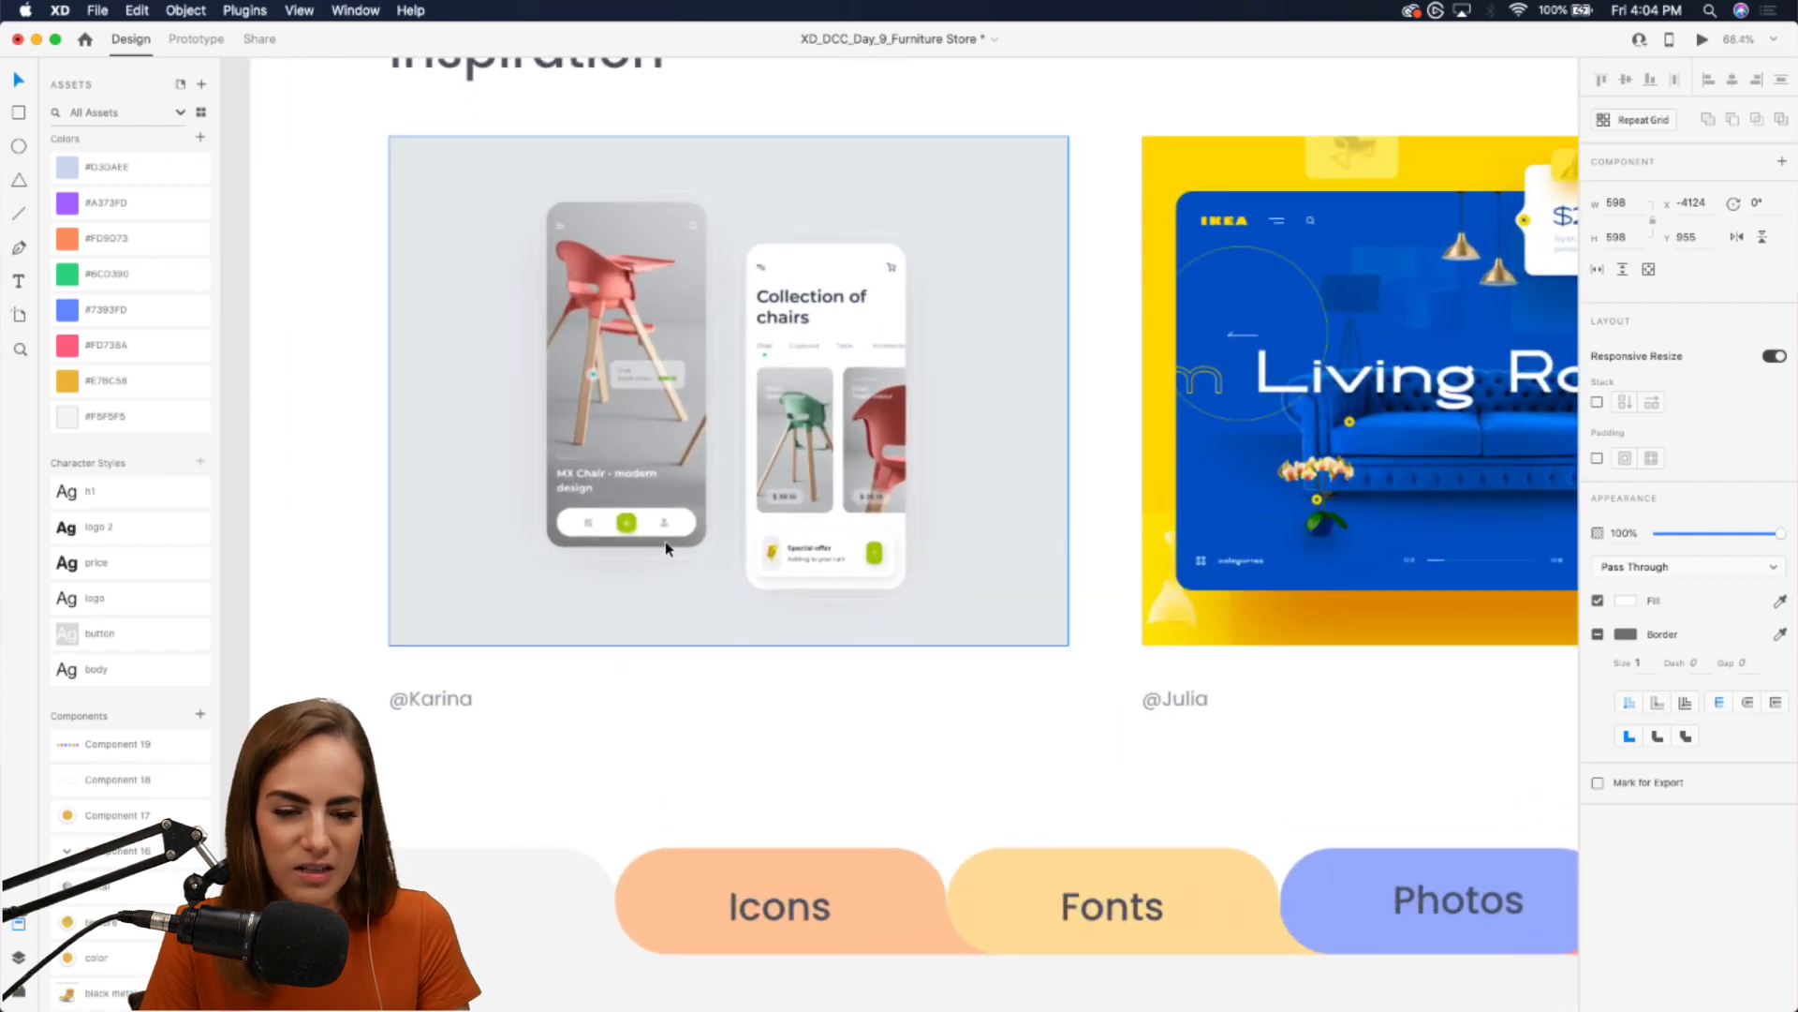
pyautogui.scroll(4, 666, 548)
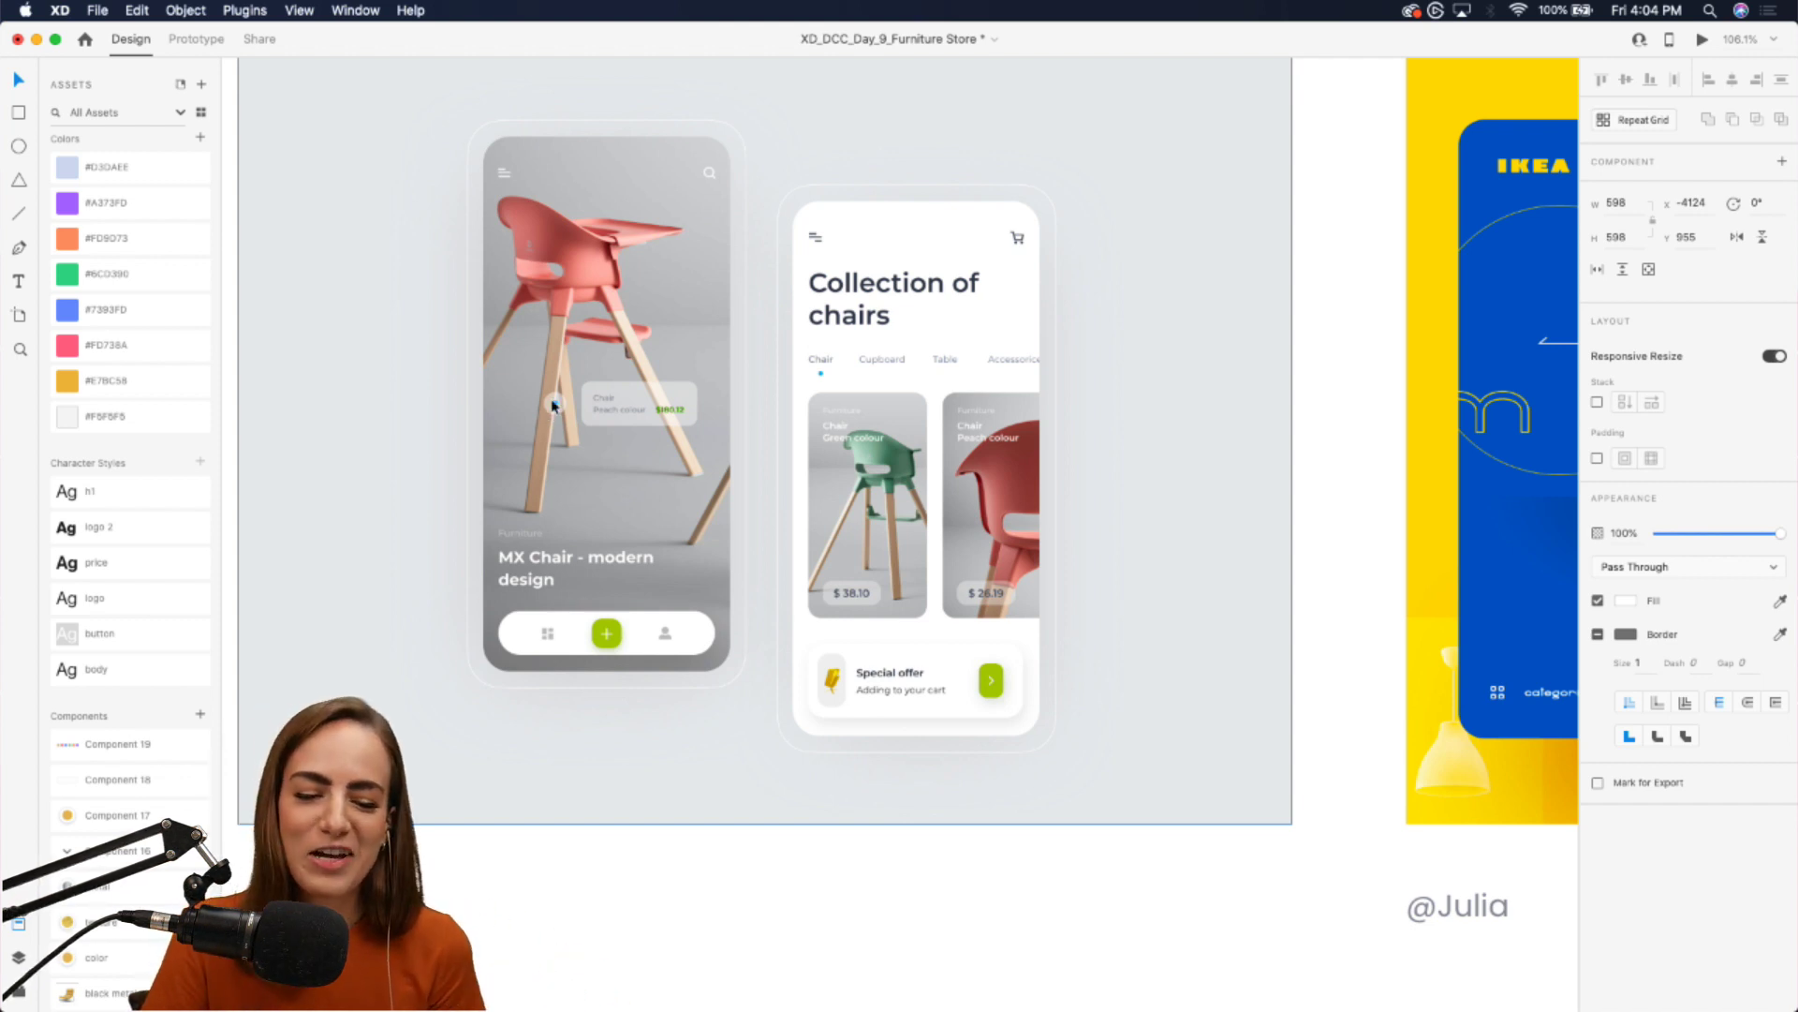
pyautogui.hscroll(15, 565, 412)
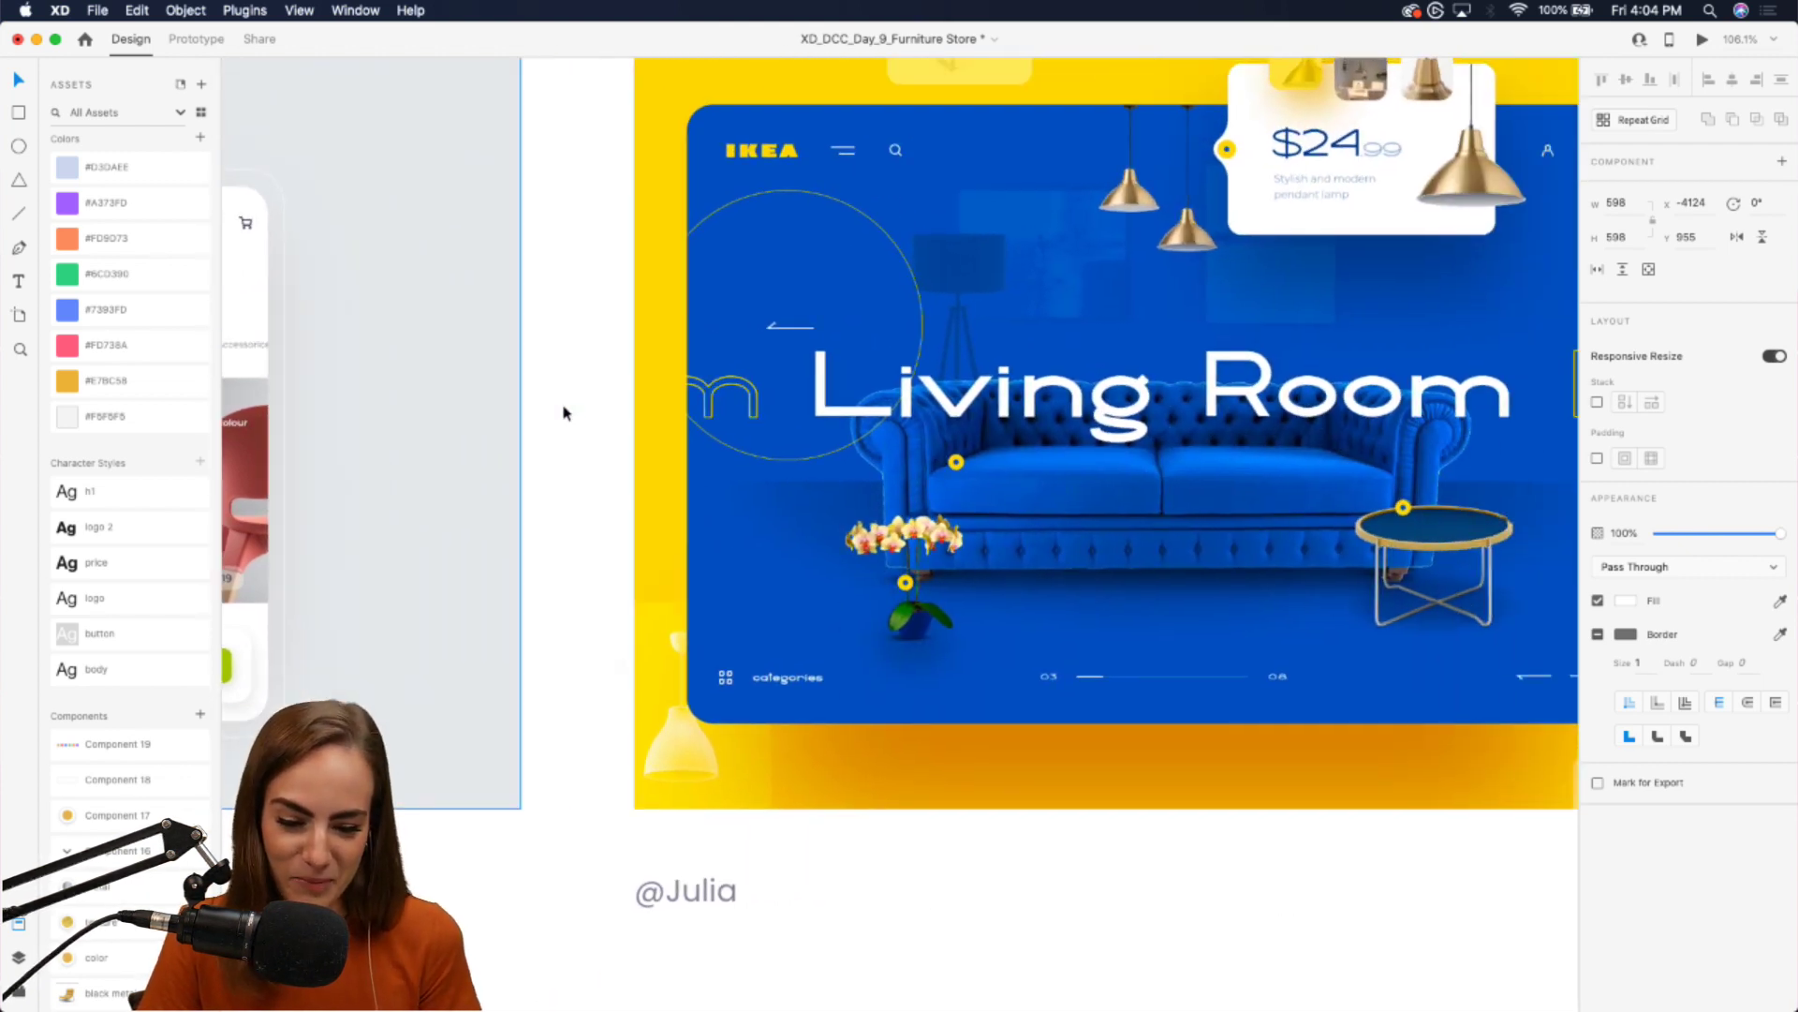
pyautogui.hscroll(-3, 565, 412)
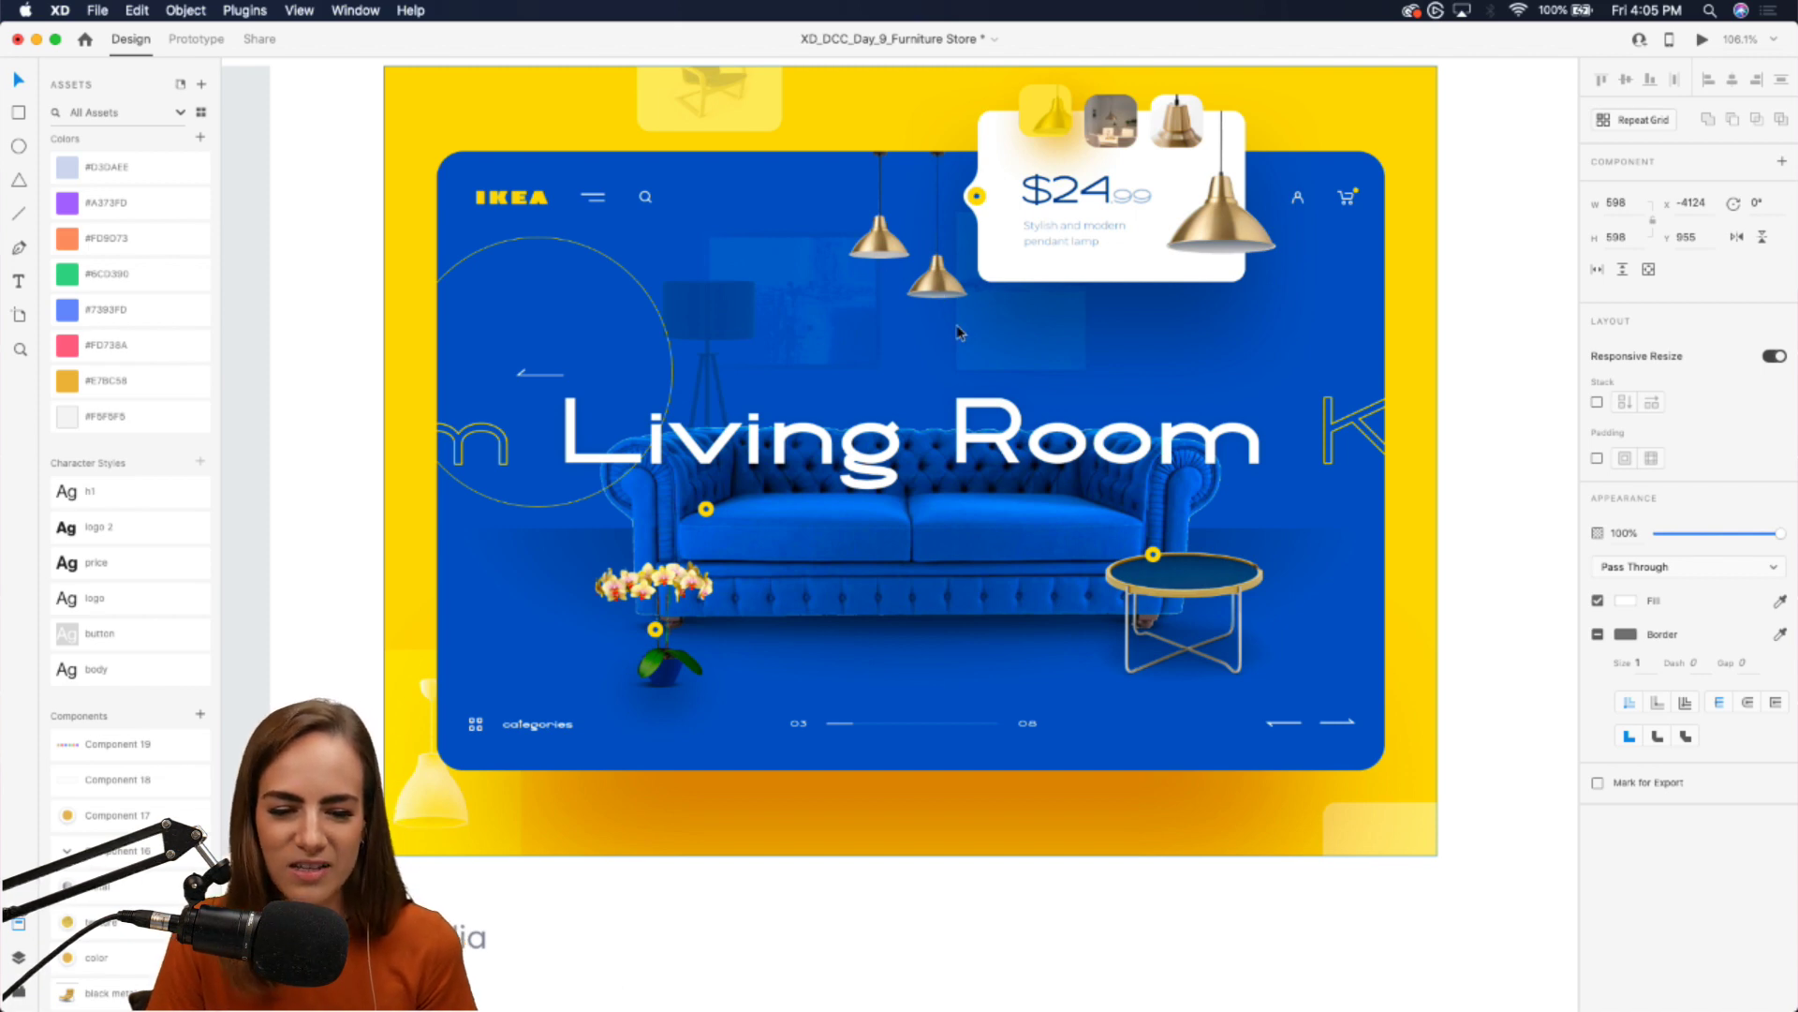
# Read the Sharing your work section and the design tips at the end of the challenge brief.
pyautogui.scroll(-5, 957, 332)
pyautogui.scroll(-3, 958, 332)
pyautogui.scroll(4, 958, 333)
pyautogui.scroll(-5, 957, 333)
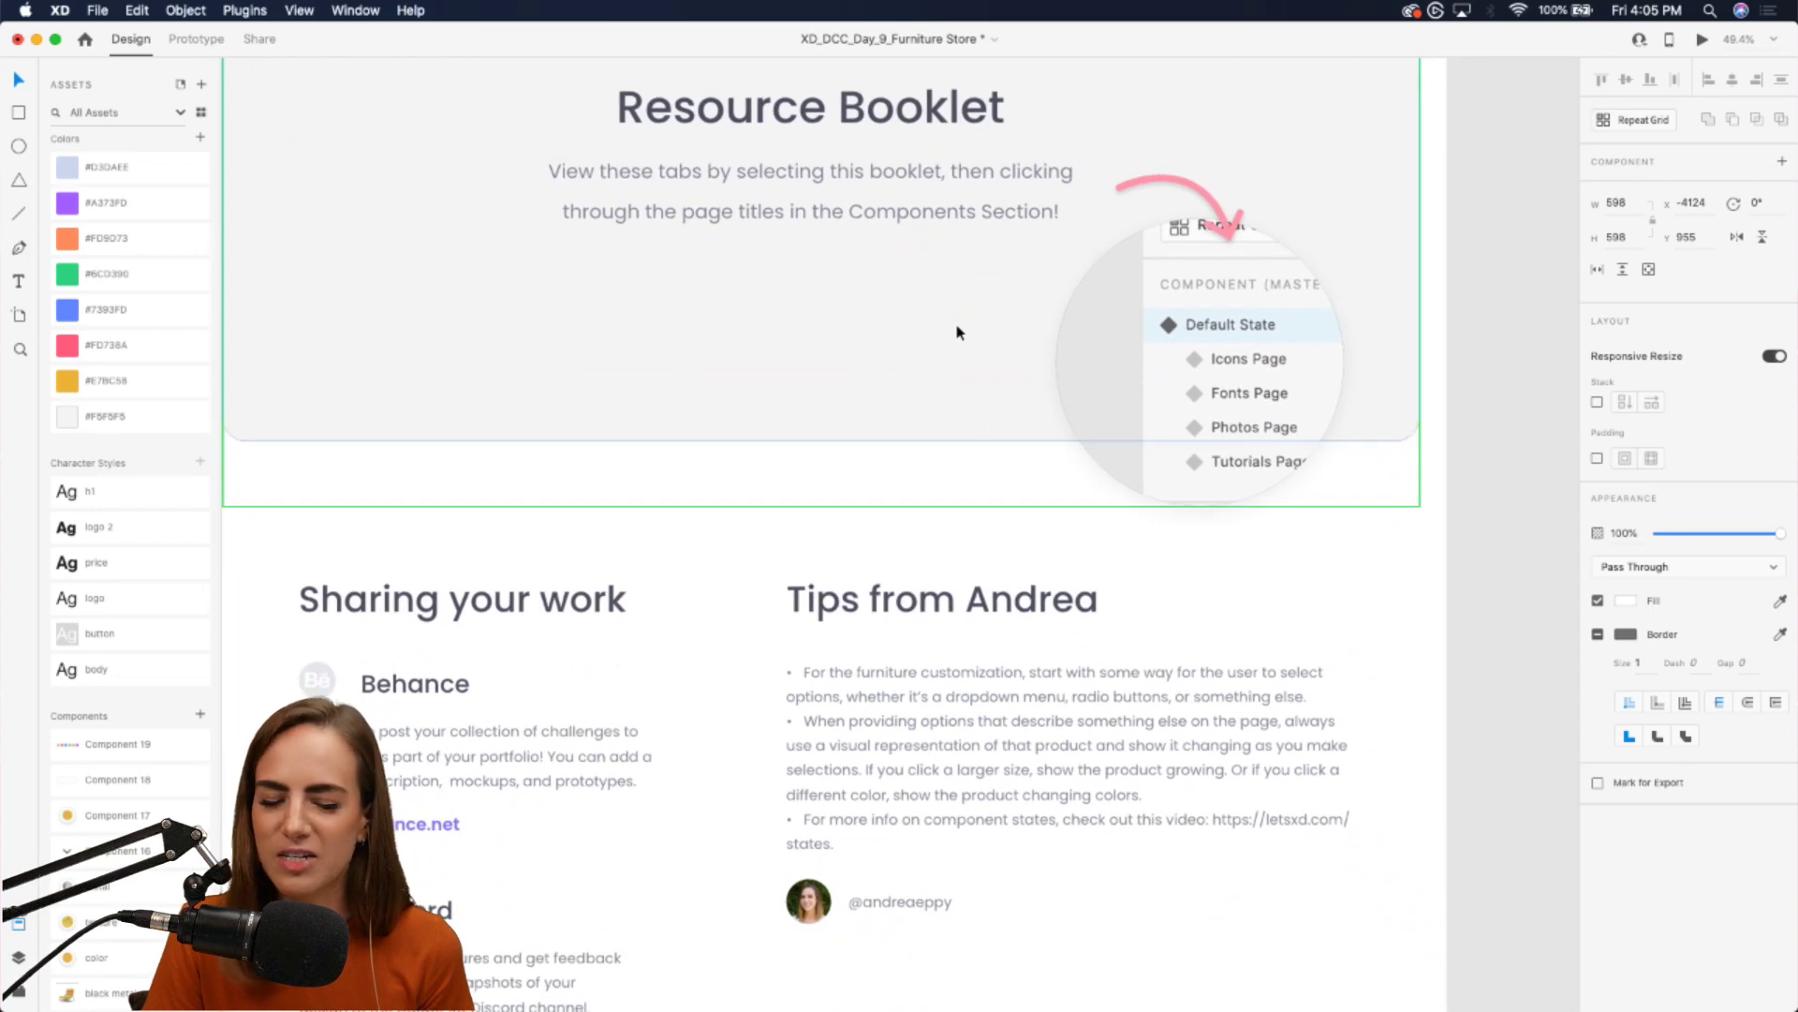
pyautogui.scroll(-3, 957, 333)
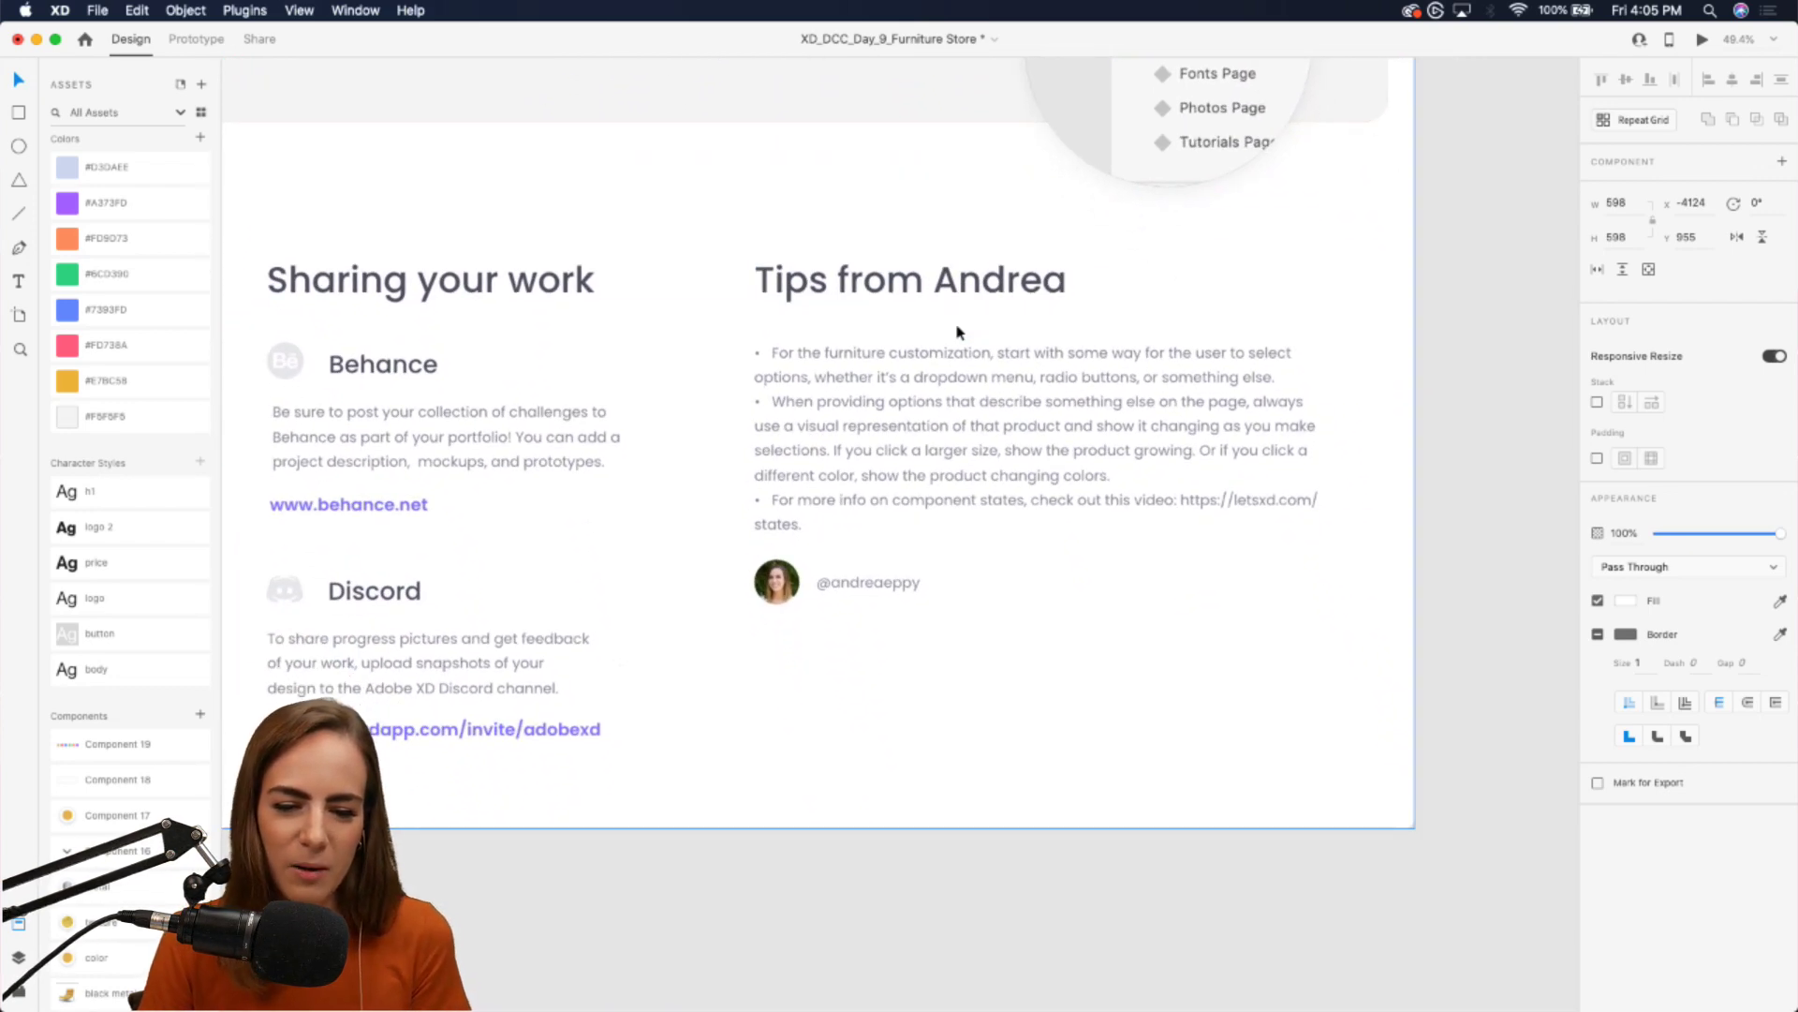
pyautogui.scroll(5, 957, 333)
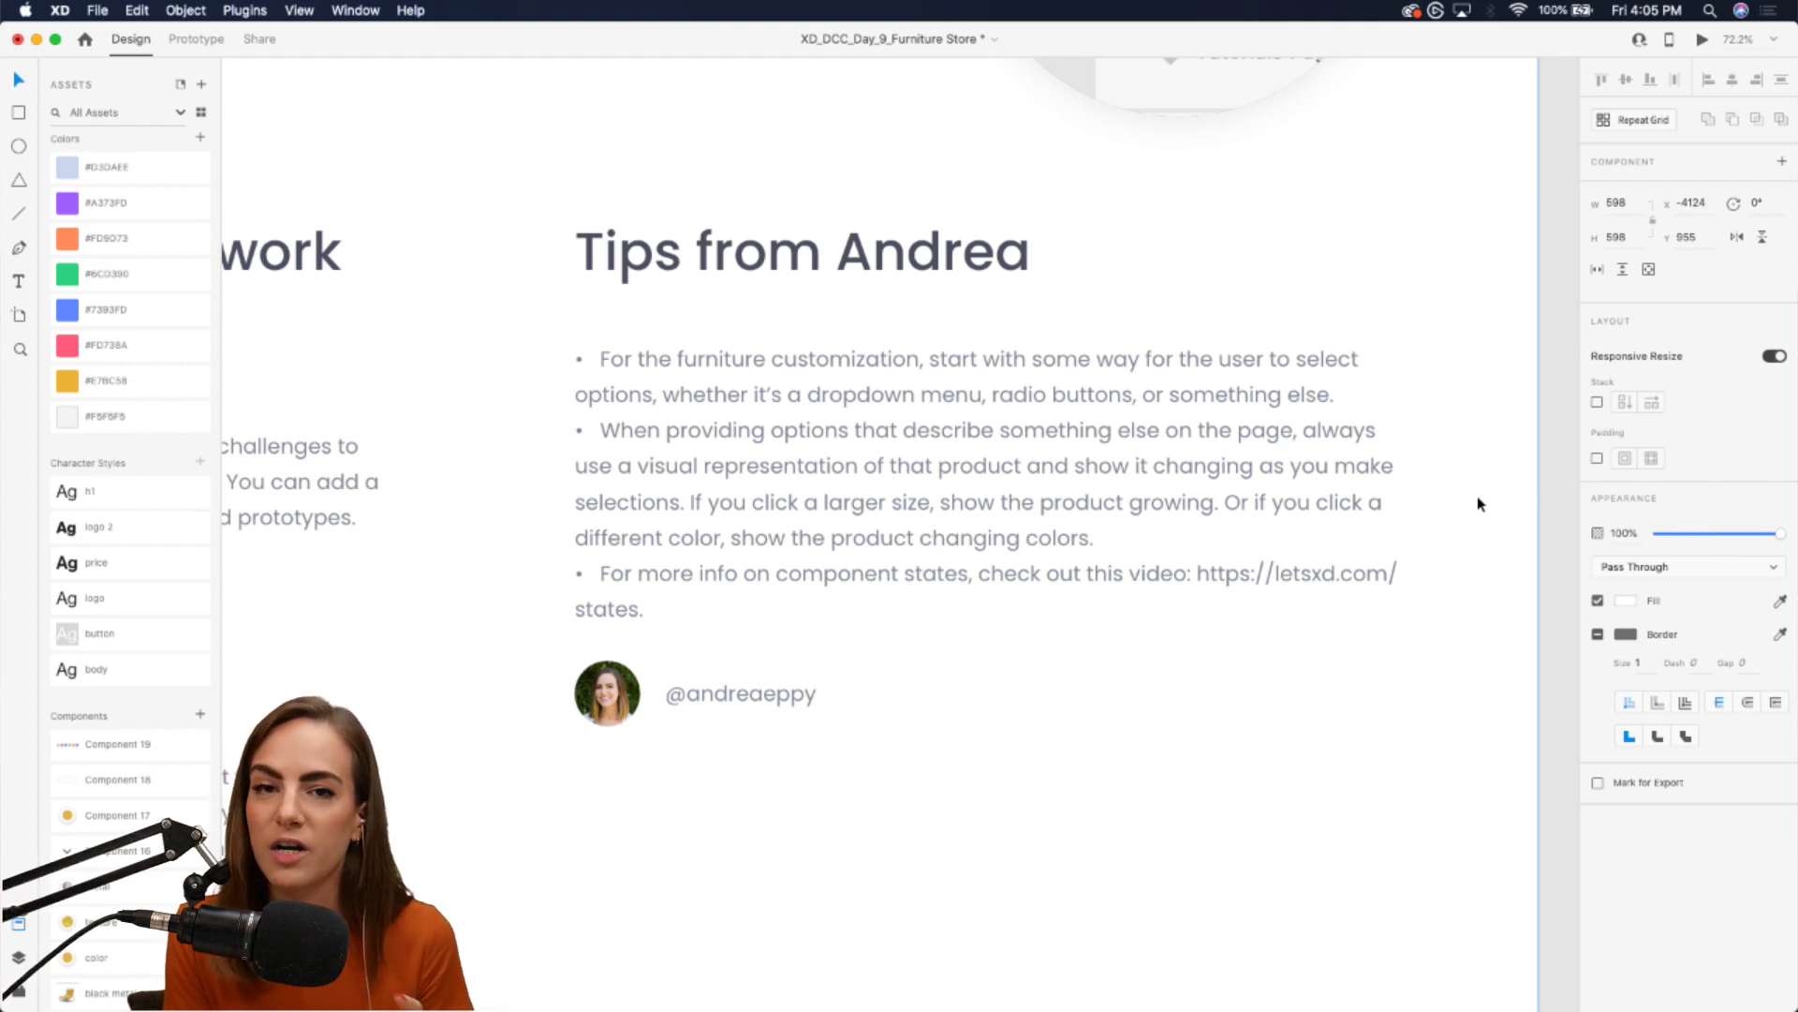
pyautogui.scroll(-5, 1477, 504)
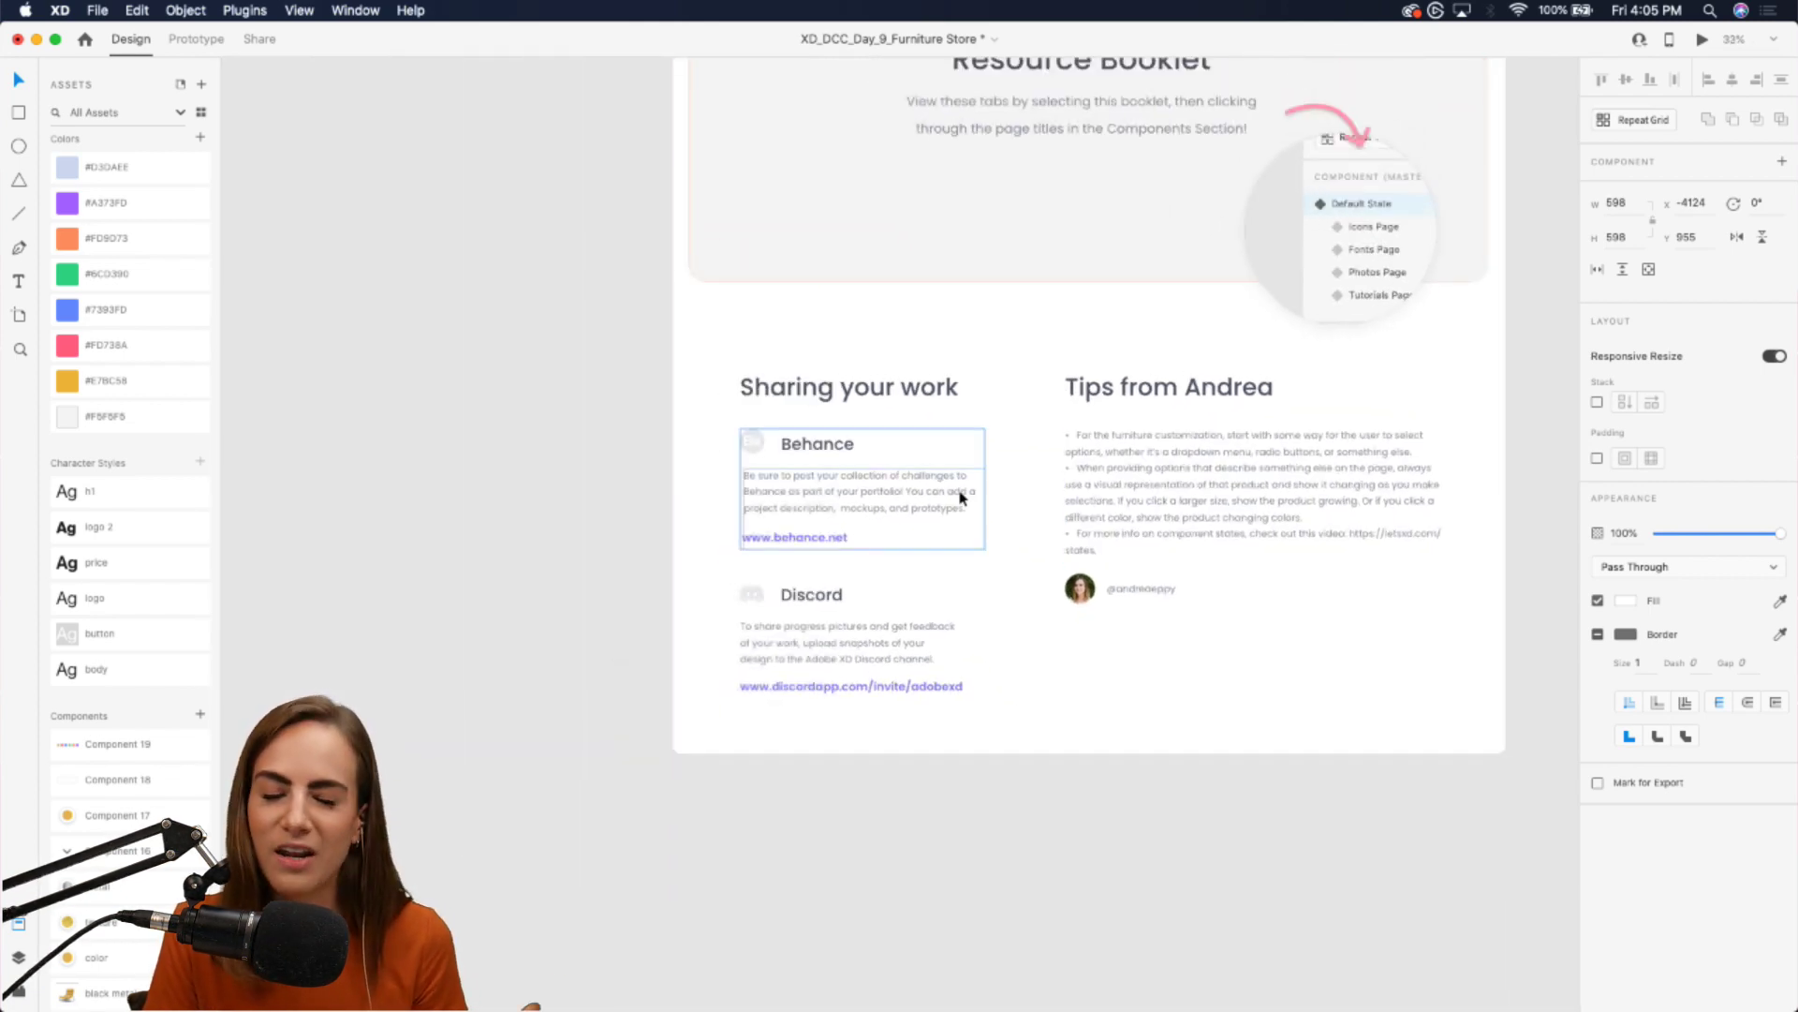
# Examine the empty Yellow artboard and the Artboard tool's preset device sizes, and return to the Select tool.
pyautogui.scroll(10, 960, 497)
pyautogui.scroll(3, 960, 497)
pyautogui.scroll(5, 960, 498)
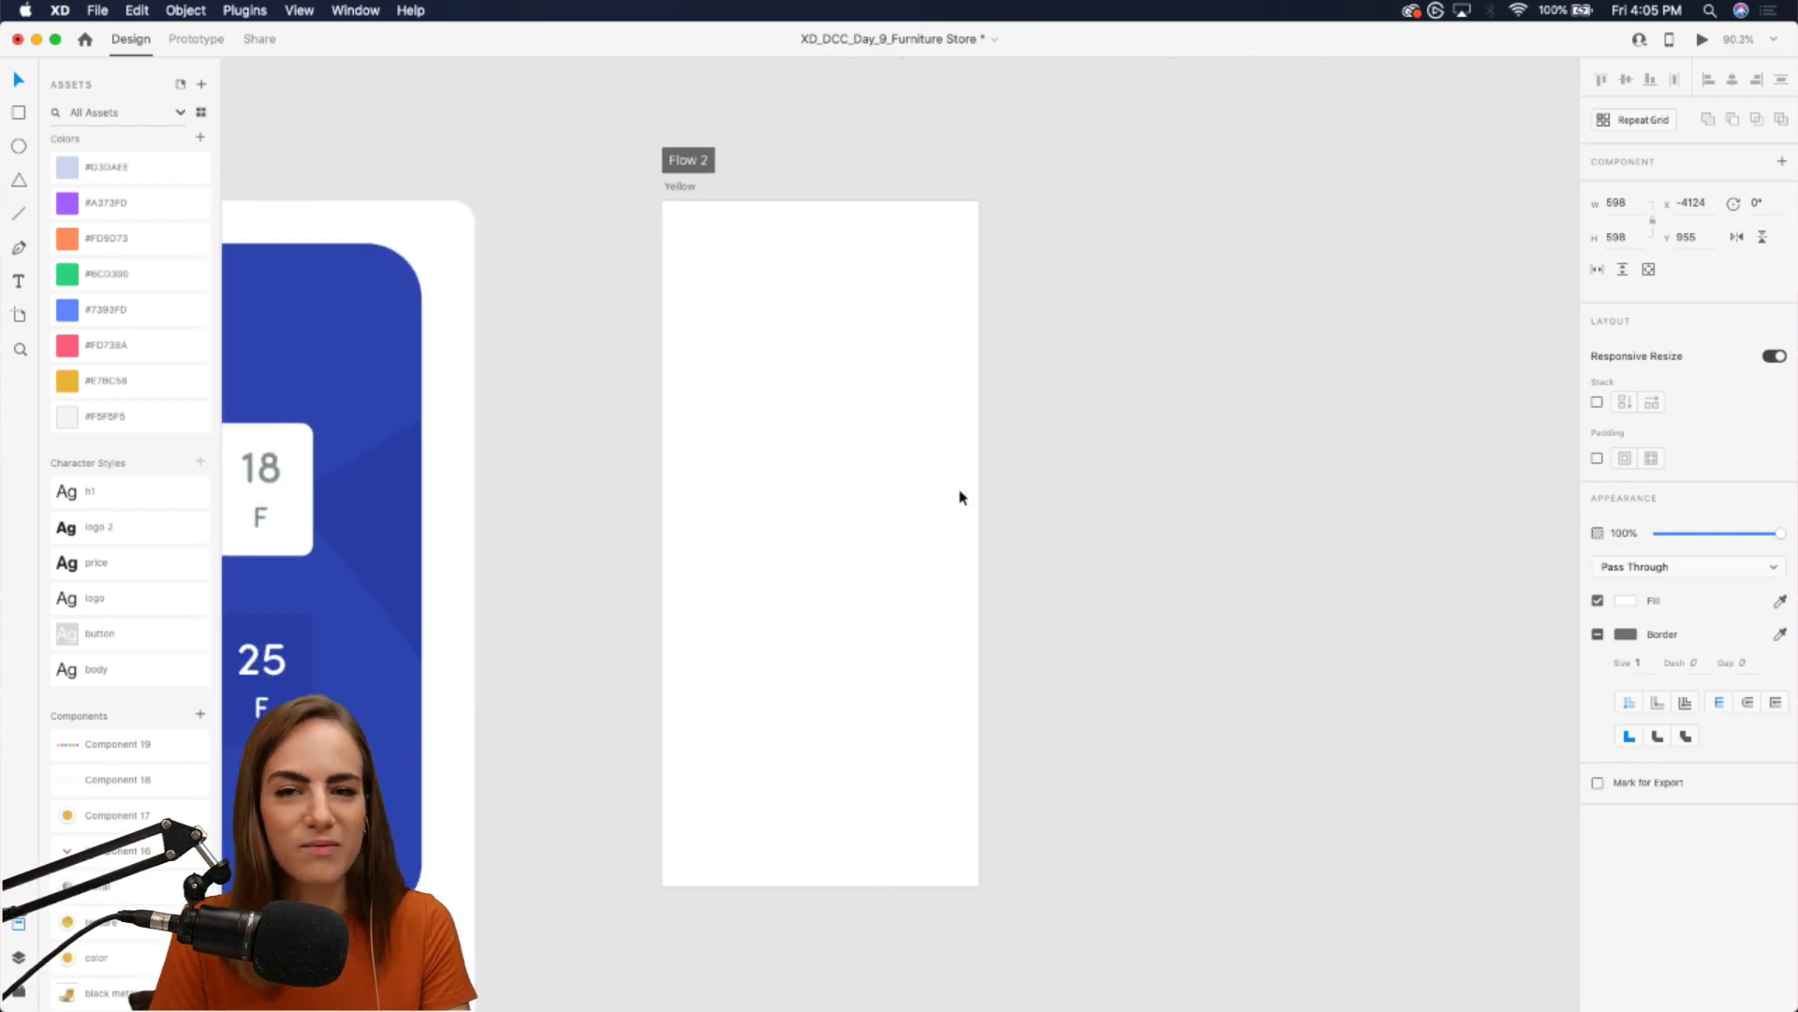
pyautogui.hscroll(-3, 960, 498)
pyautogui.scroll(-1, 960, 497)
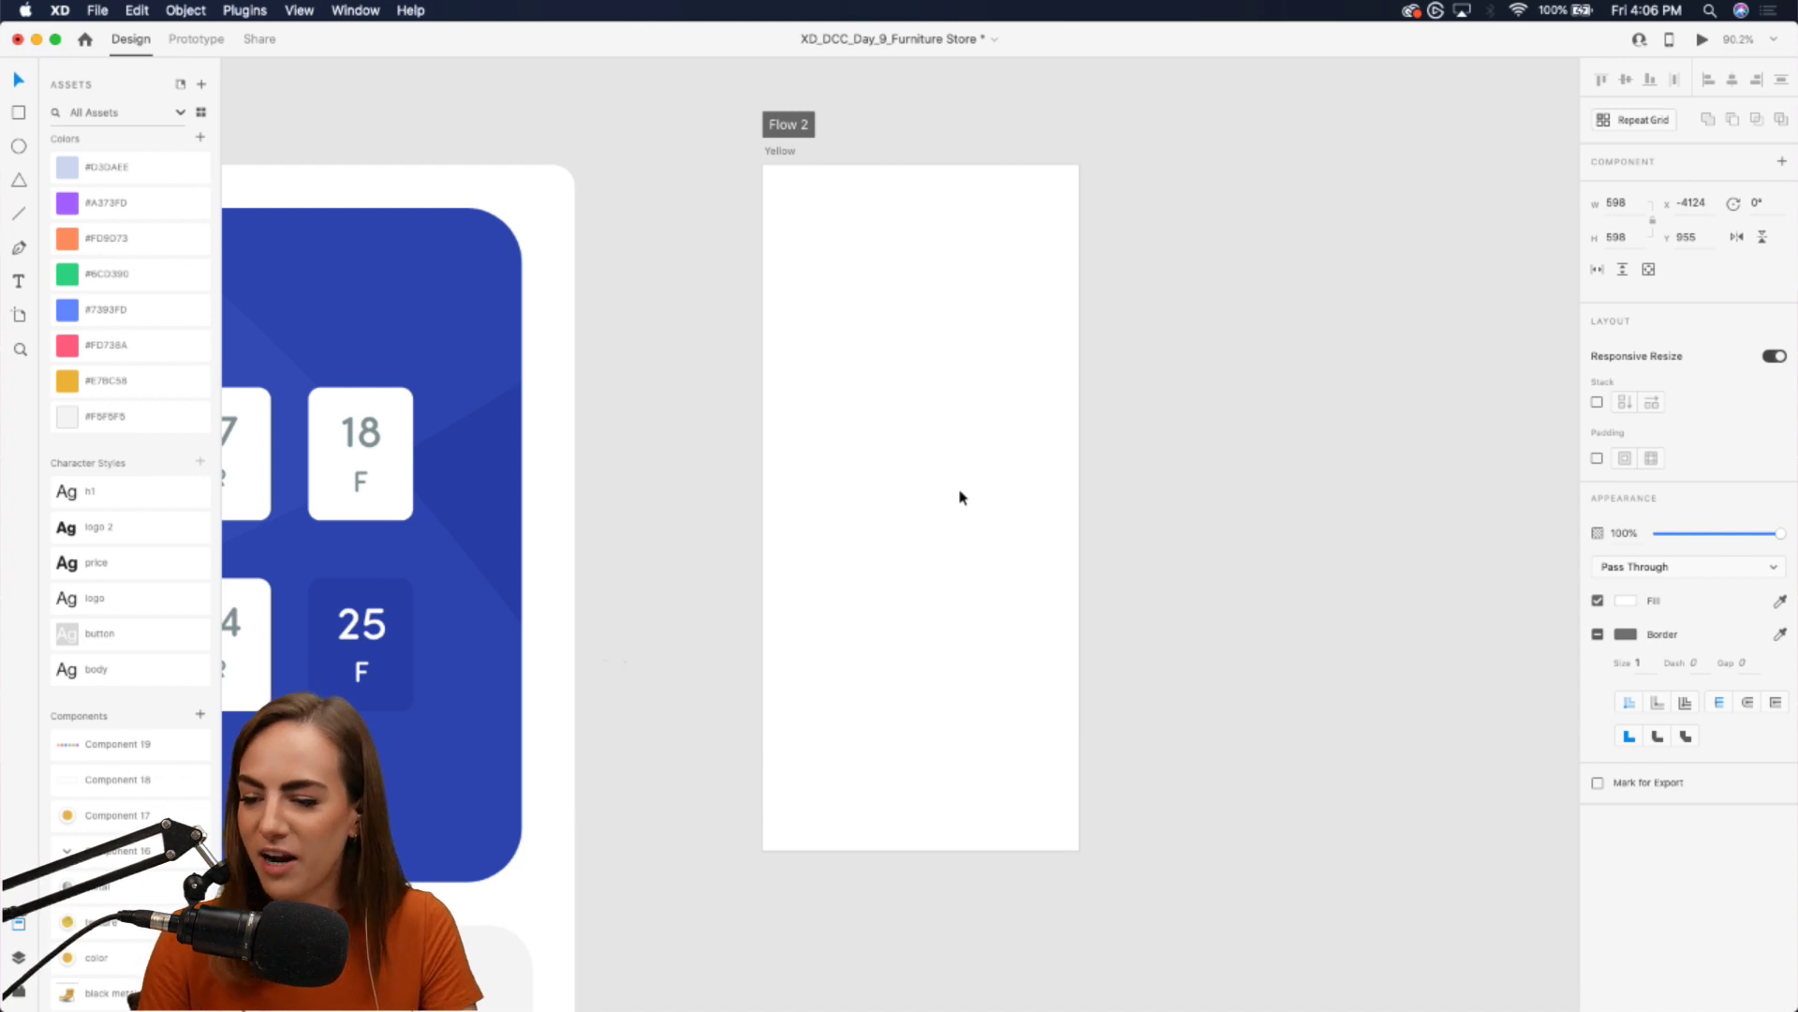
pyautogui.scroll(2, 958, 478)
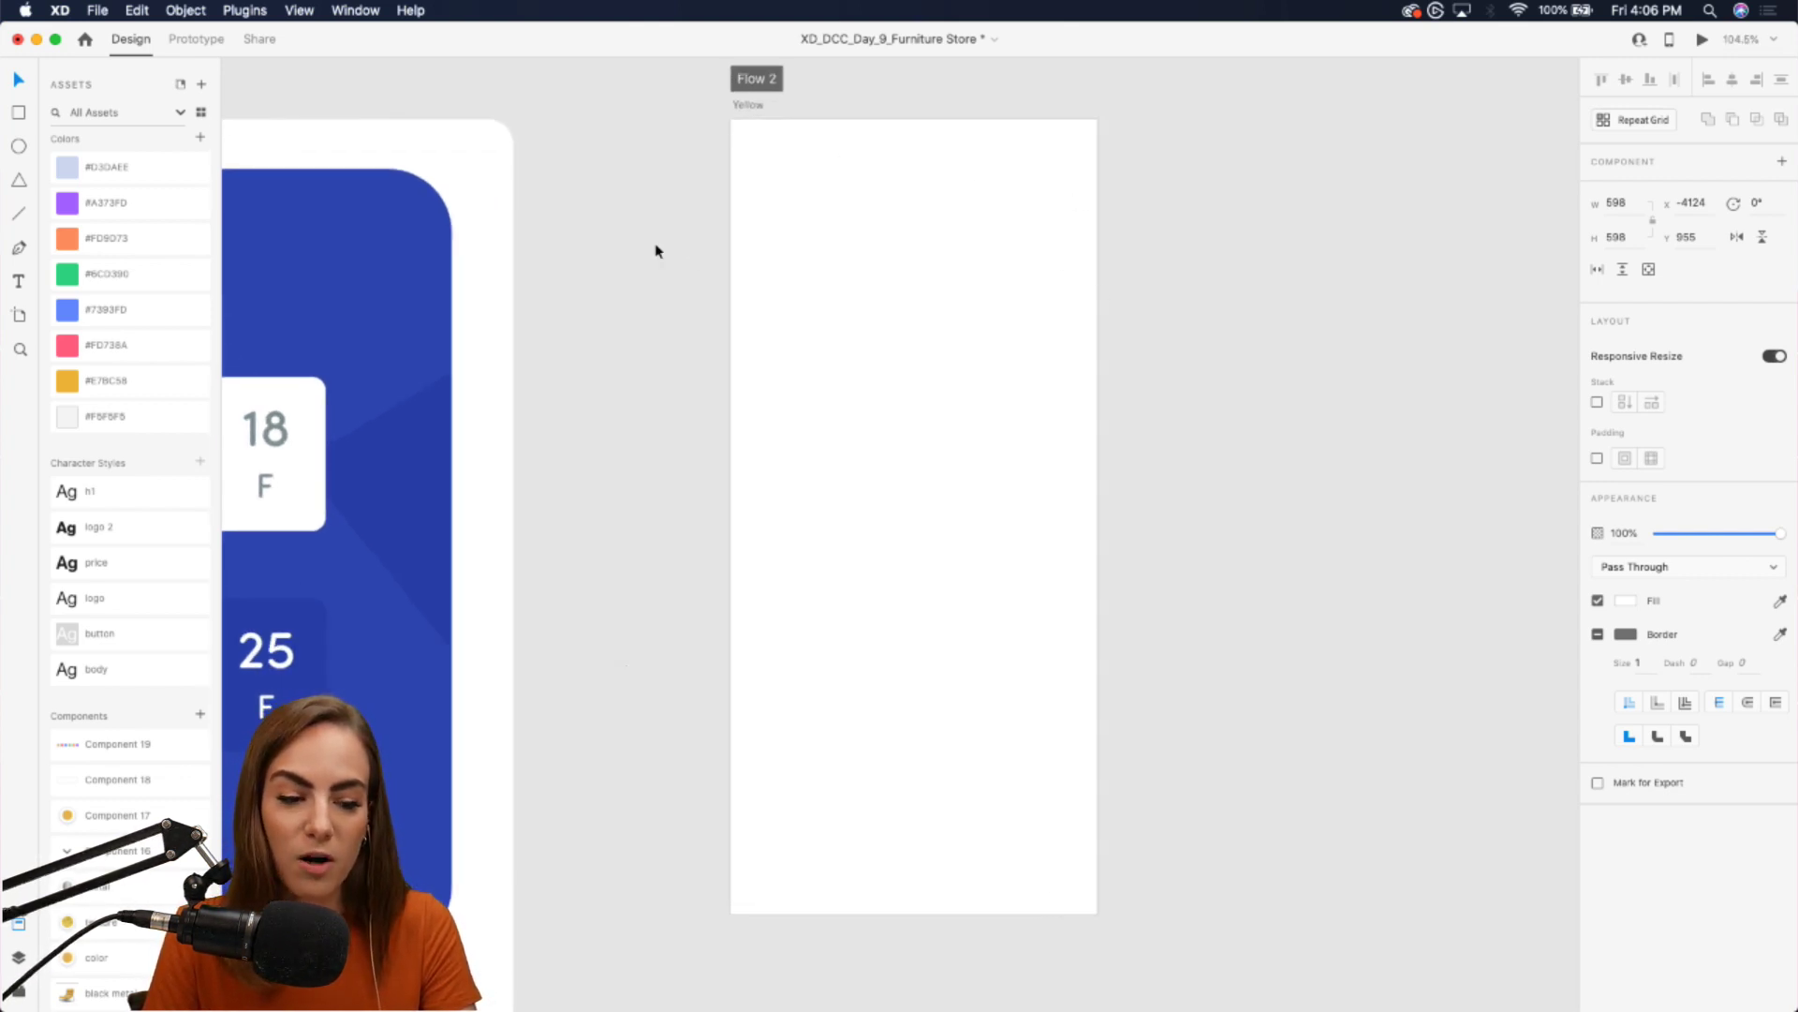
pyautogui.click(19, 316)
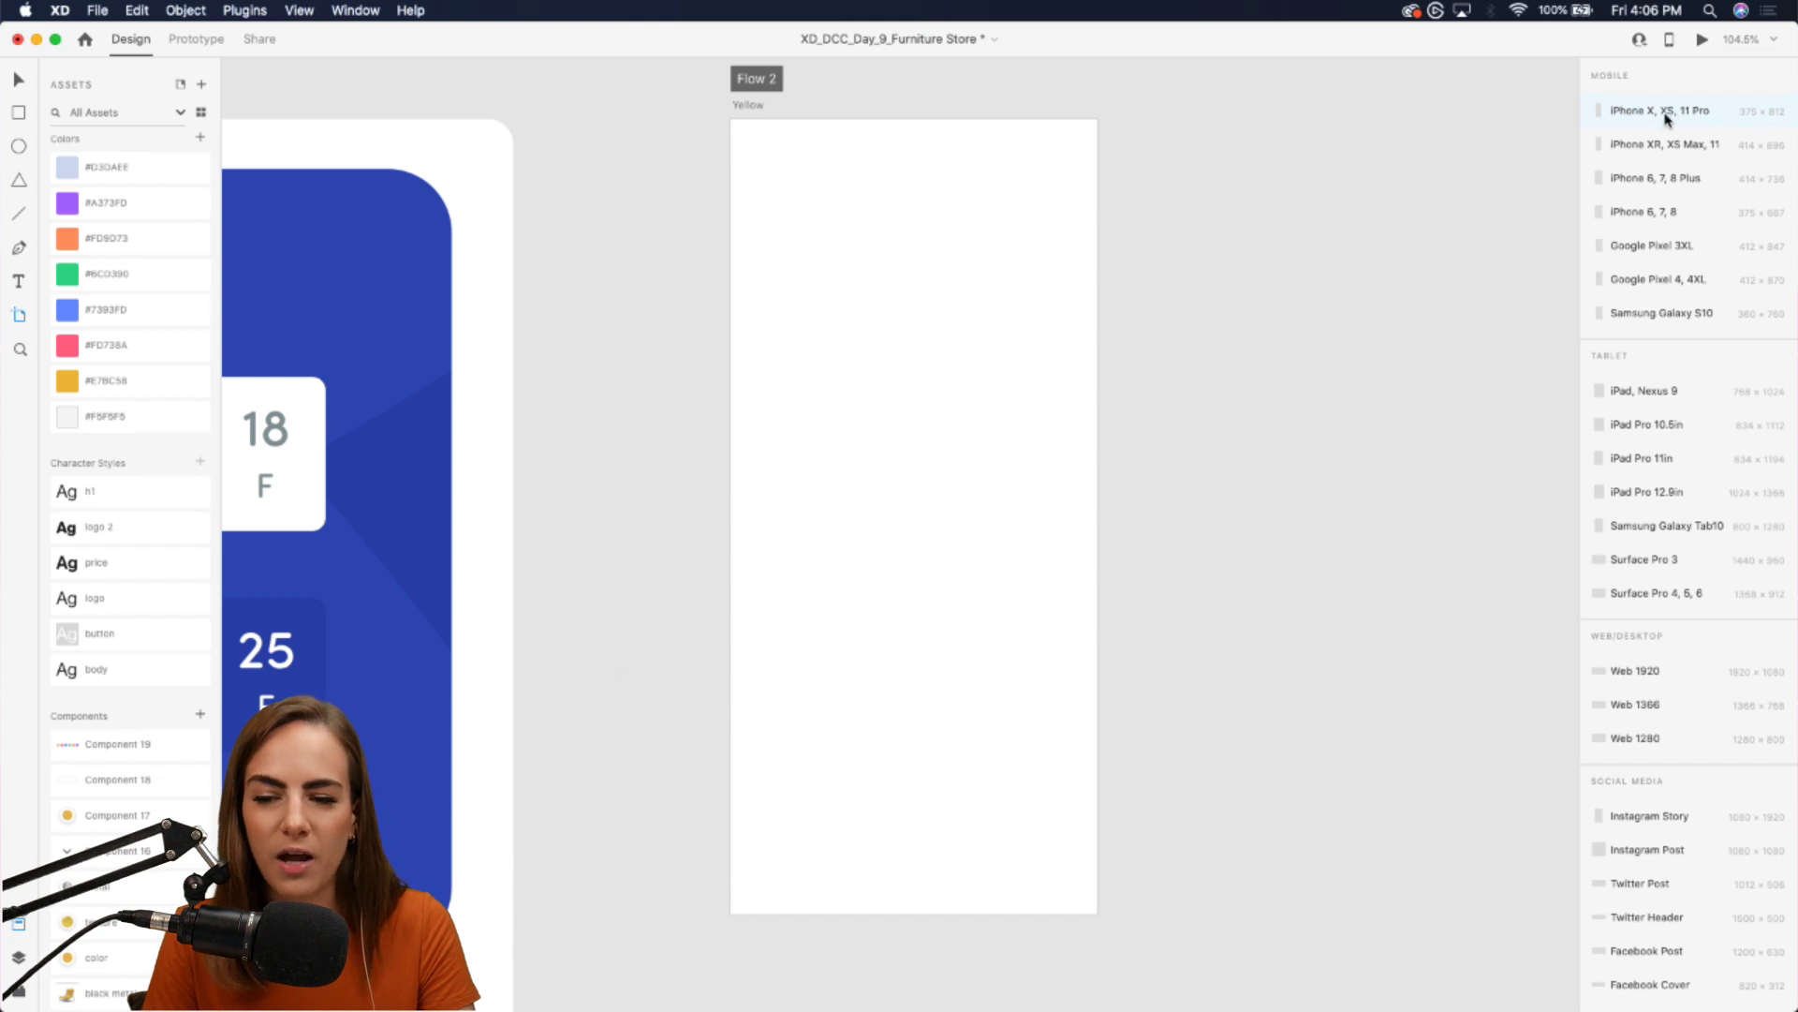
pyautogui.hscroll(2, 1337, 200)
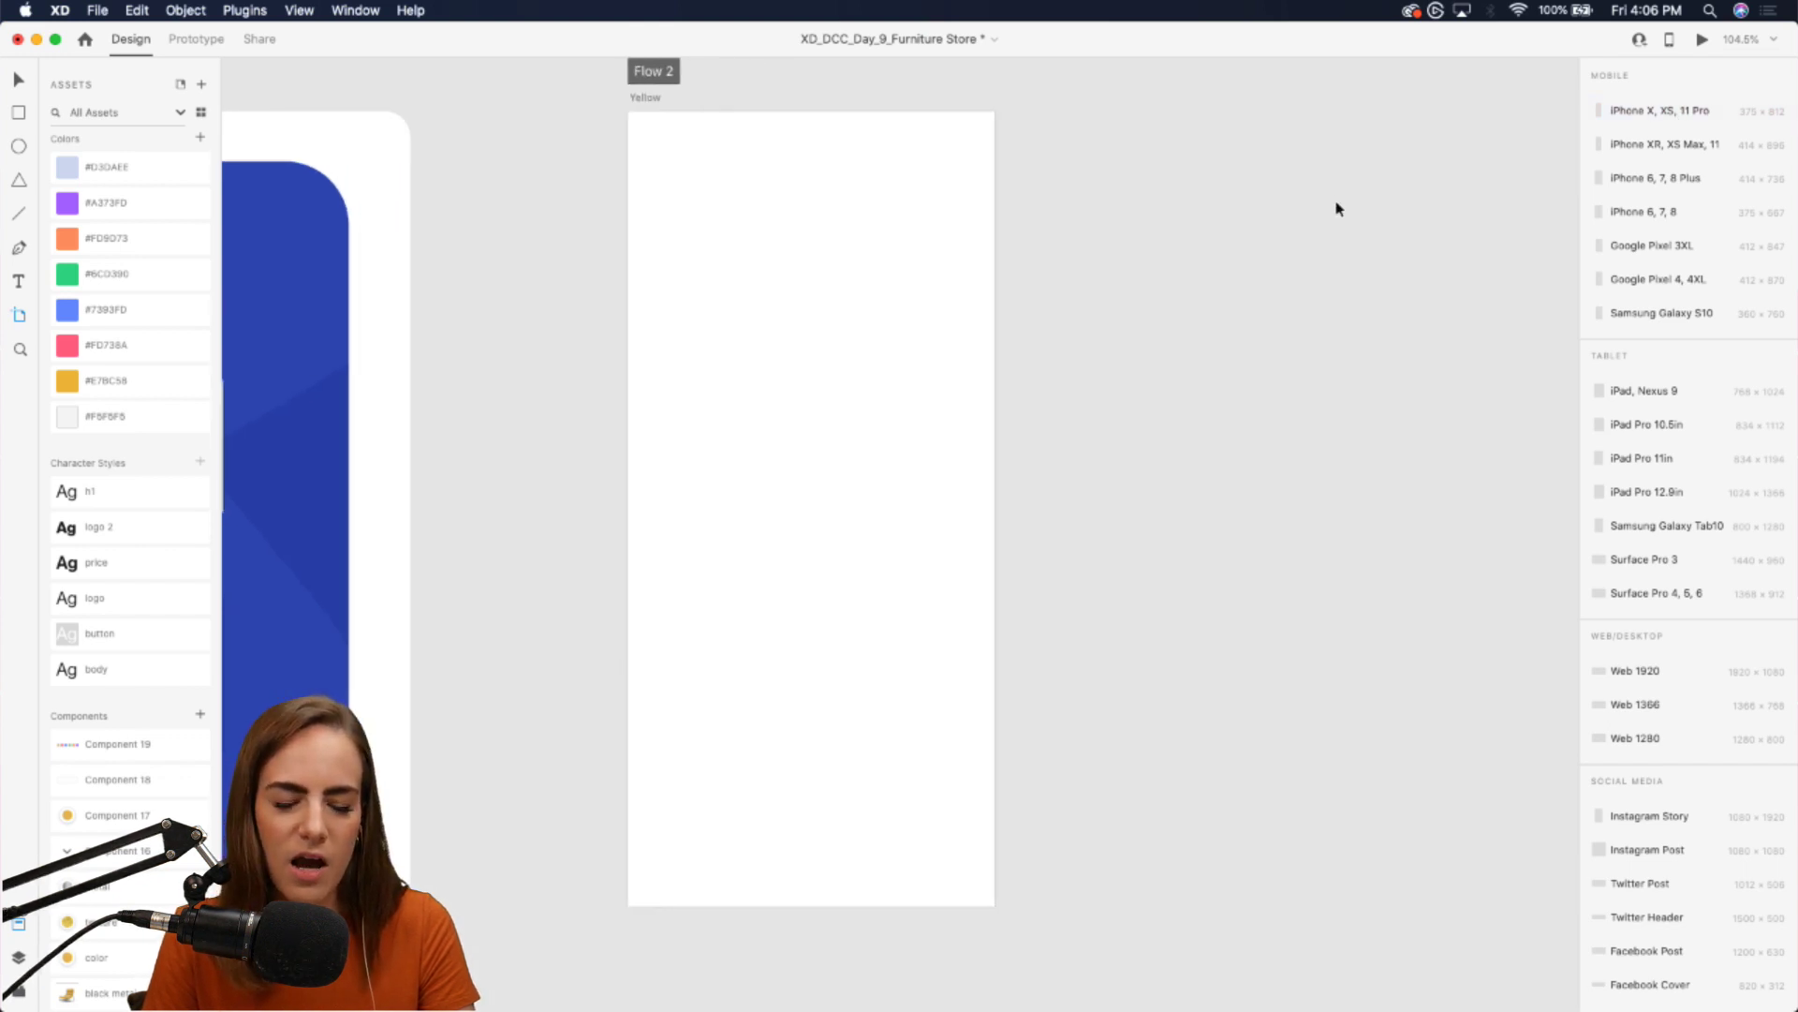
pyautogui.press('v')
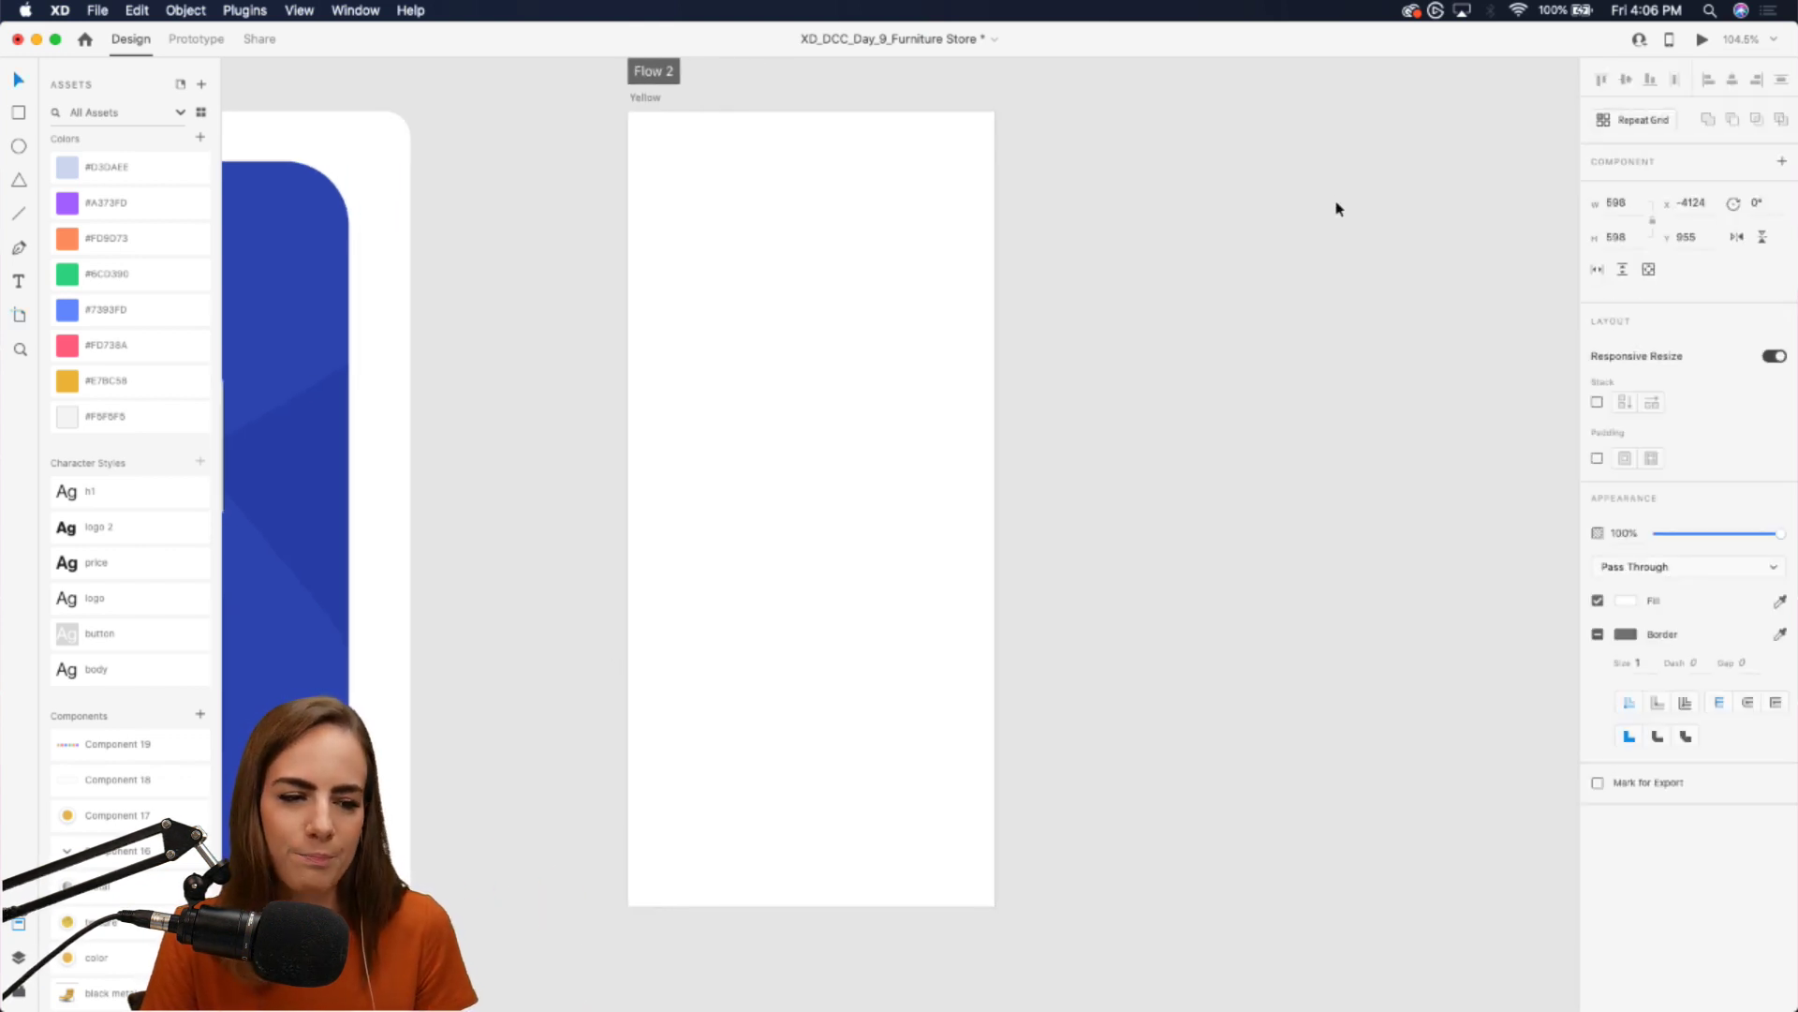
pyautogui.scroll(2, 1321, 211)
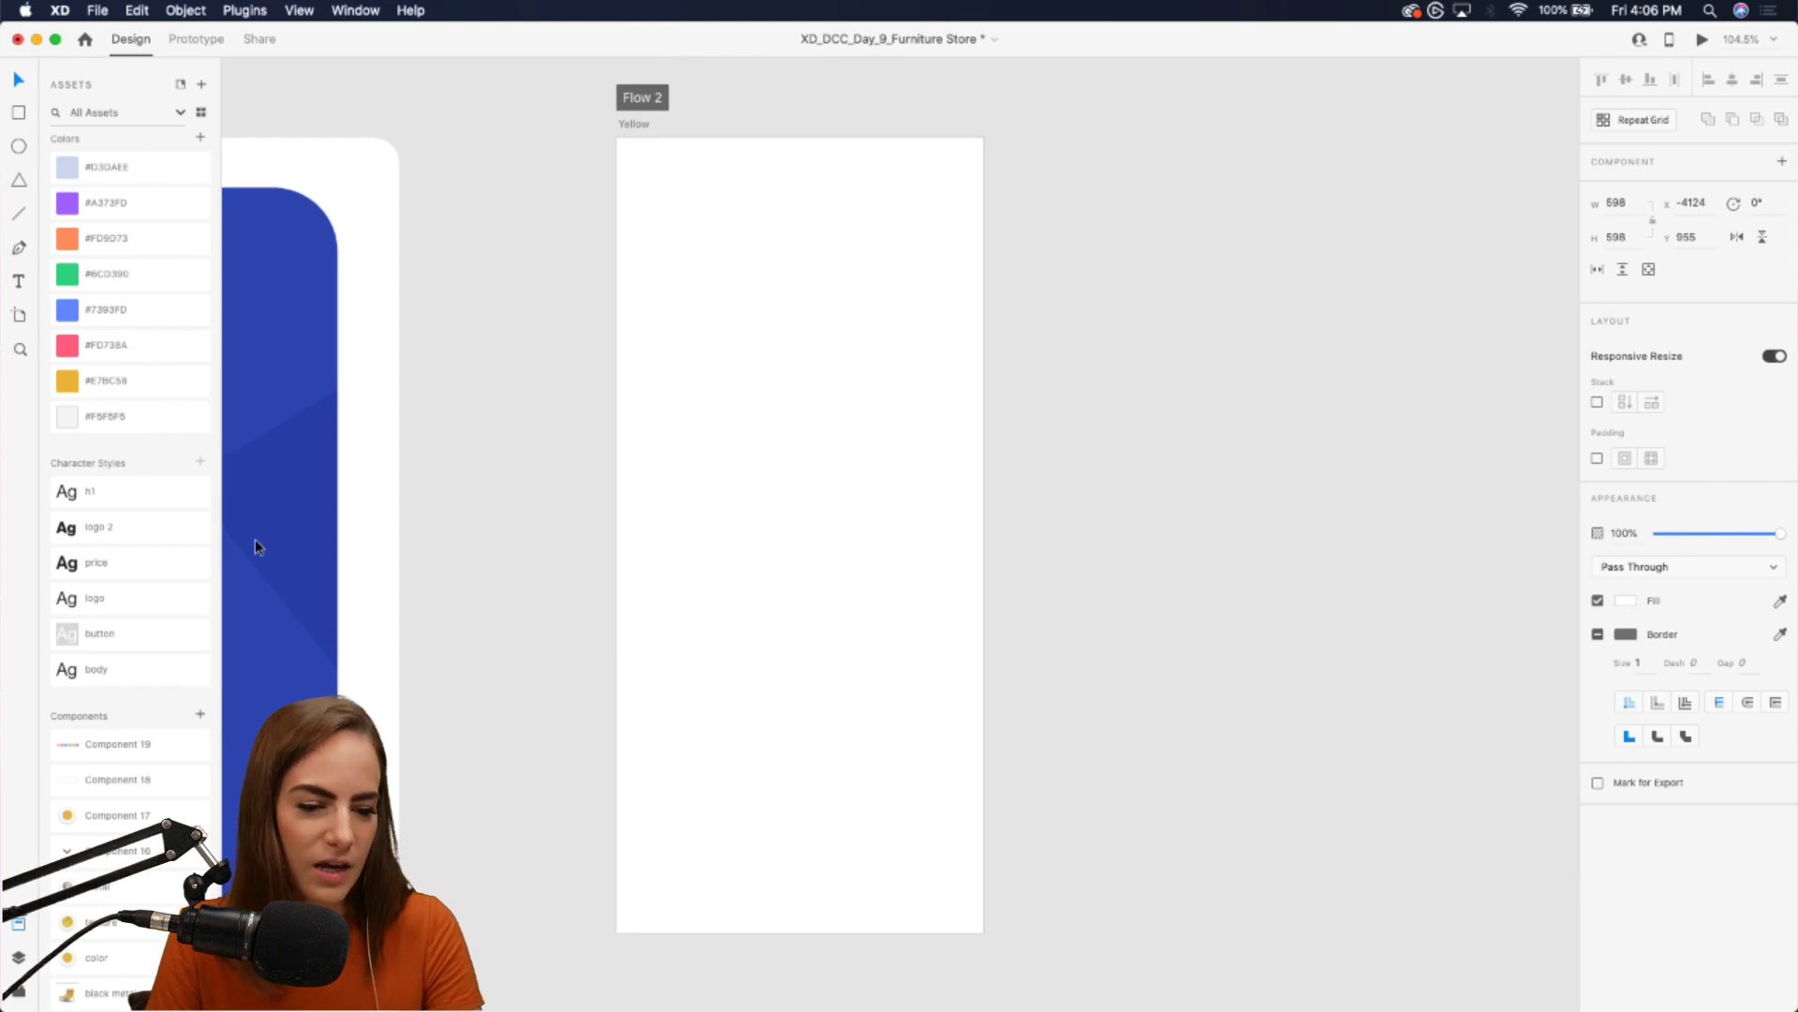
# Place the silver chair component from the document assets in the middle of the Yellow artboard.
pyautogui.scroll(-10, 75, 754)
pyautogui.scroll(-1, 77, 759)
pyautogui.moveTo(82, 576); pyautogui.dragTo(814, 507)
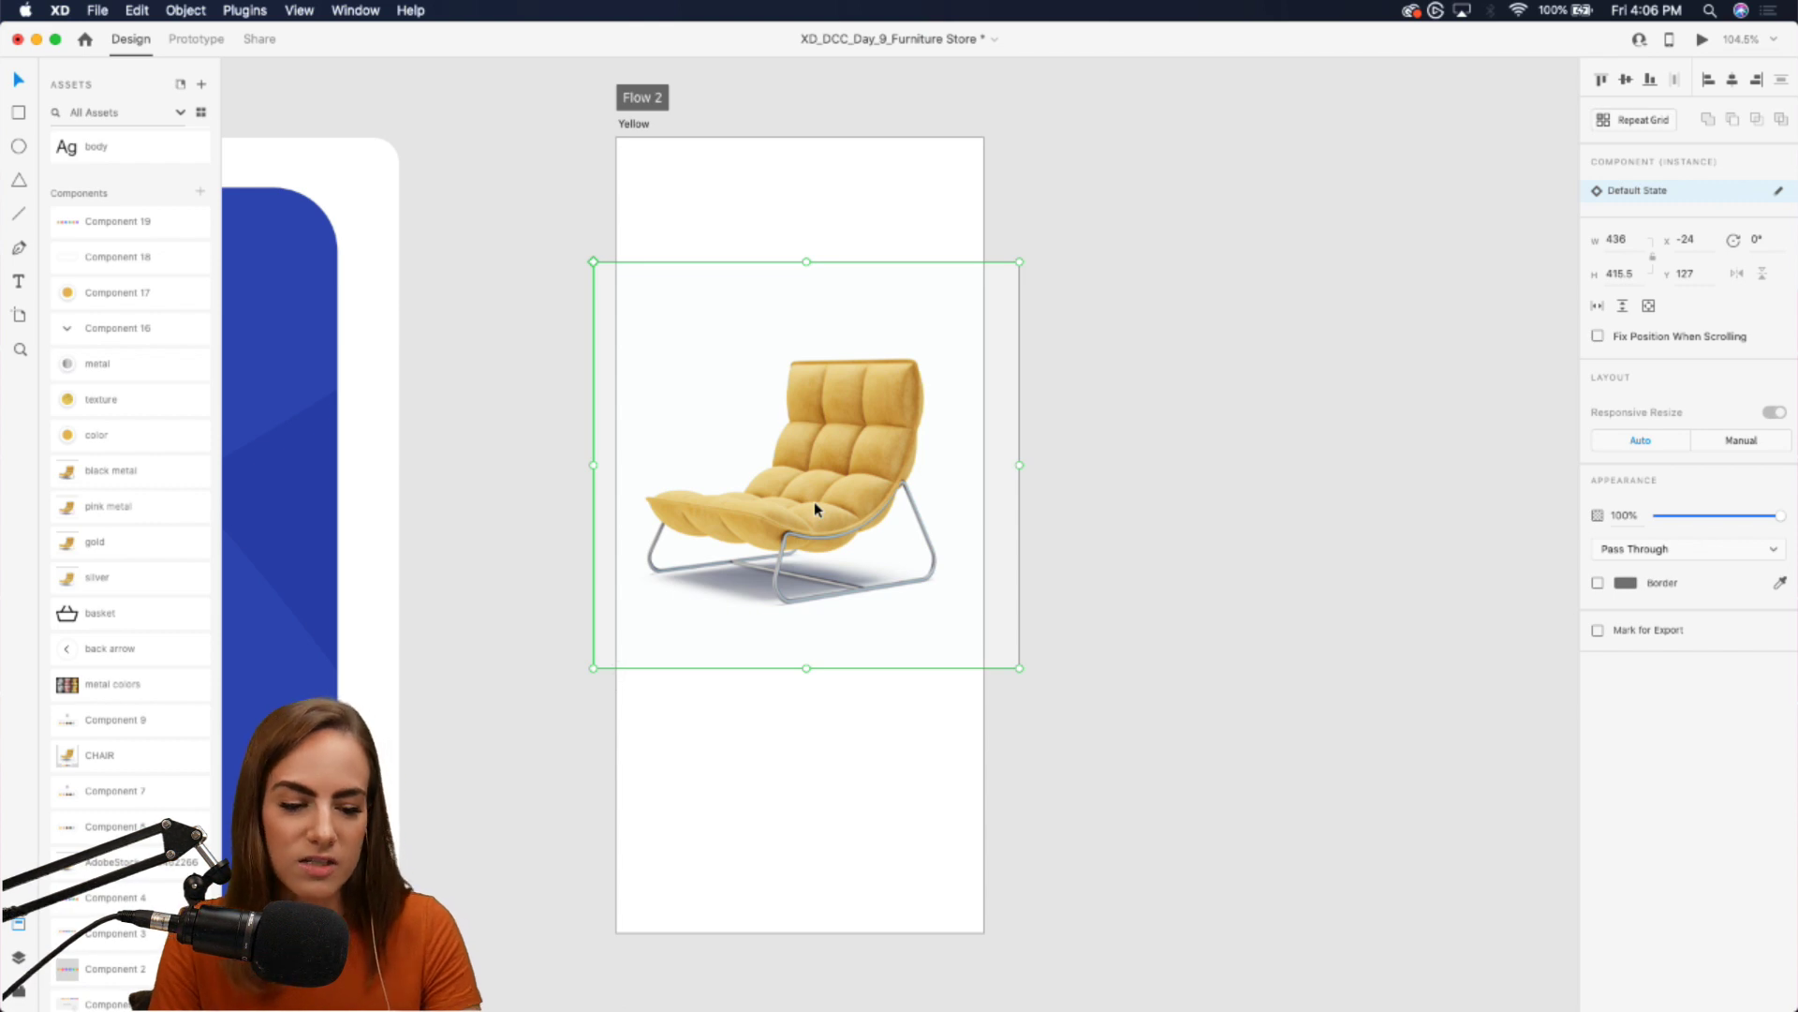
pyautogui.click(1197, 366)
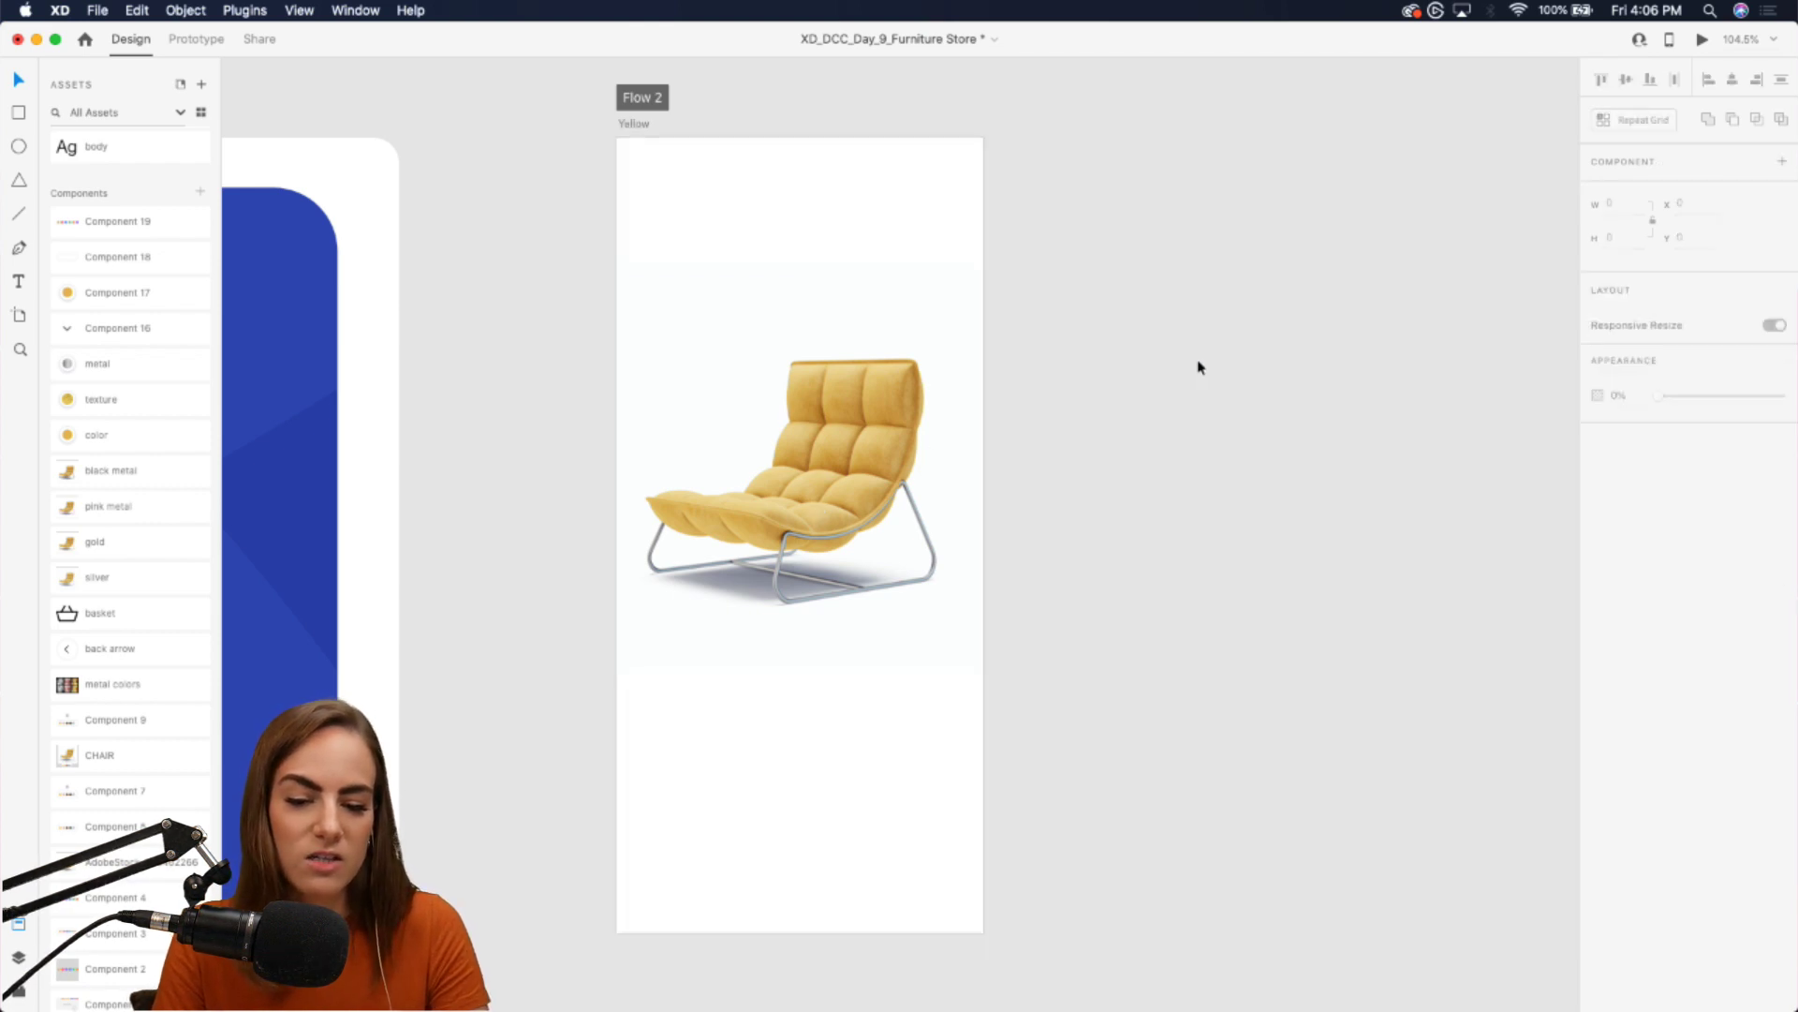
# Place the gold, pink metal and black metal chair components on the pasteboard beside the Yellow artboard.
pyautogui.click(826, 473)
pyautogui.moveTo(94, 541); pyautogui.dragTo(1163, 502)
pyautogui.hscroll(2, 1163, 422)
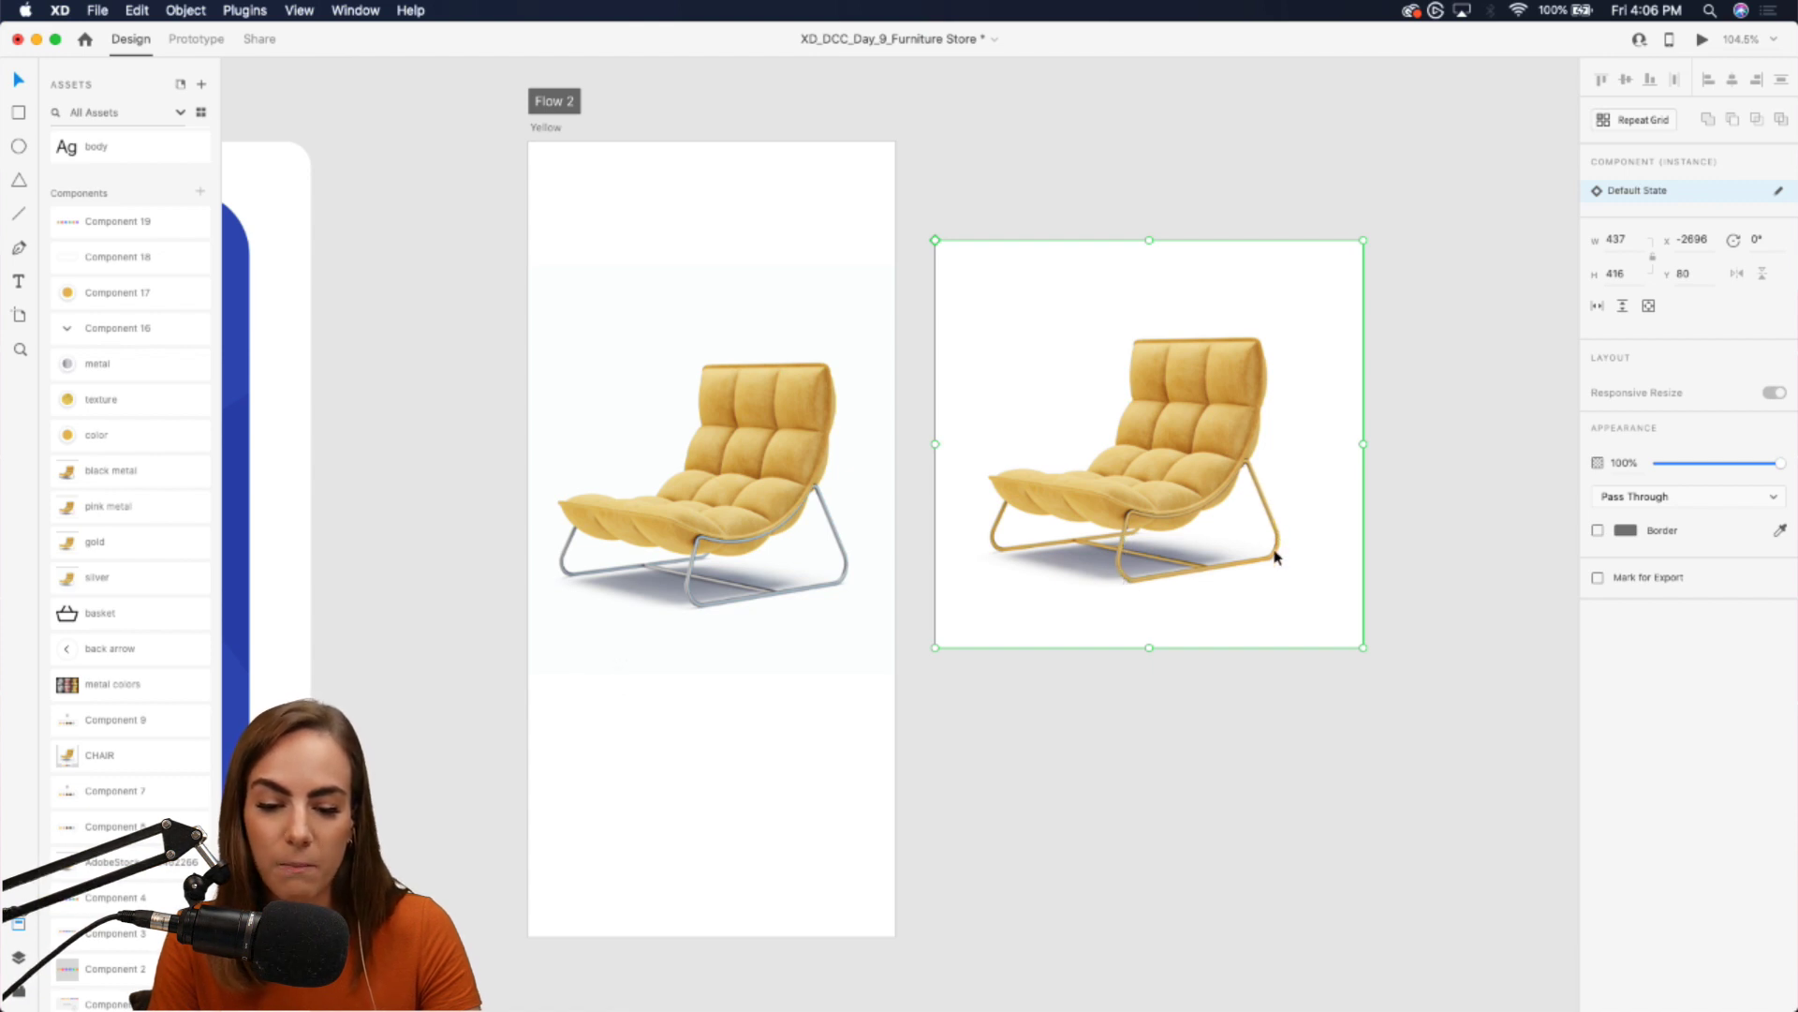
pyautogui.scroll(3, 1274, 556)
pyautogui.scroll(-5, 937, 469)
pyautogui.moveTo(109, 500); pyautogui.dragTo(1340, 786)
pyautogui.hscroll(3, 1171, 777)
pyautogui.moveTo(993, 766); pyautogui.dragTo(1291, 442)
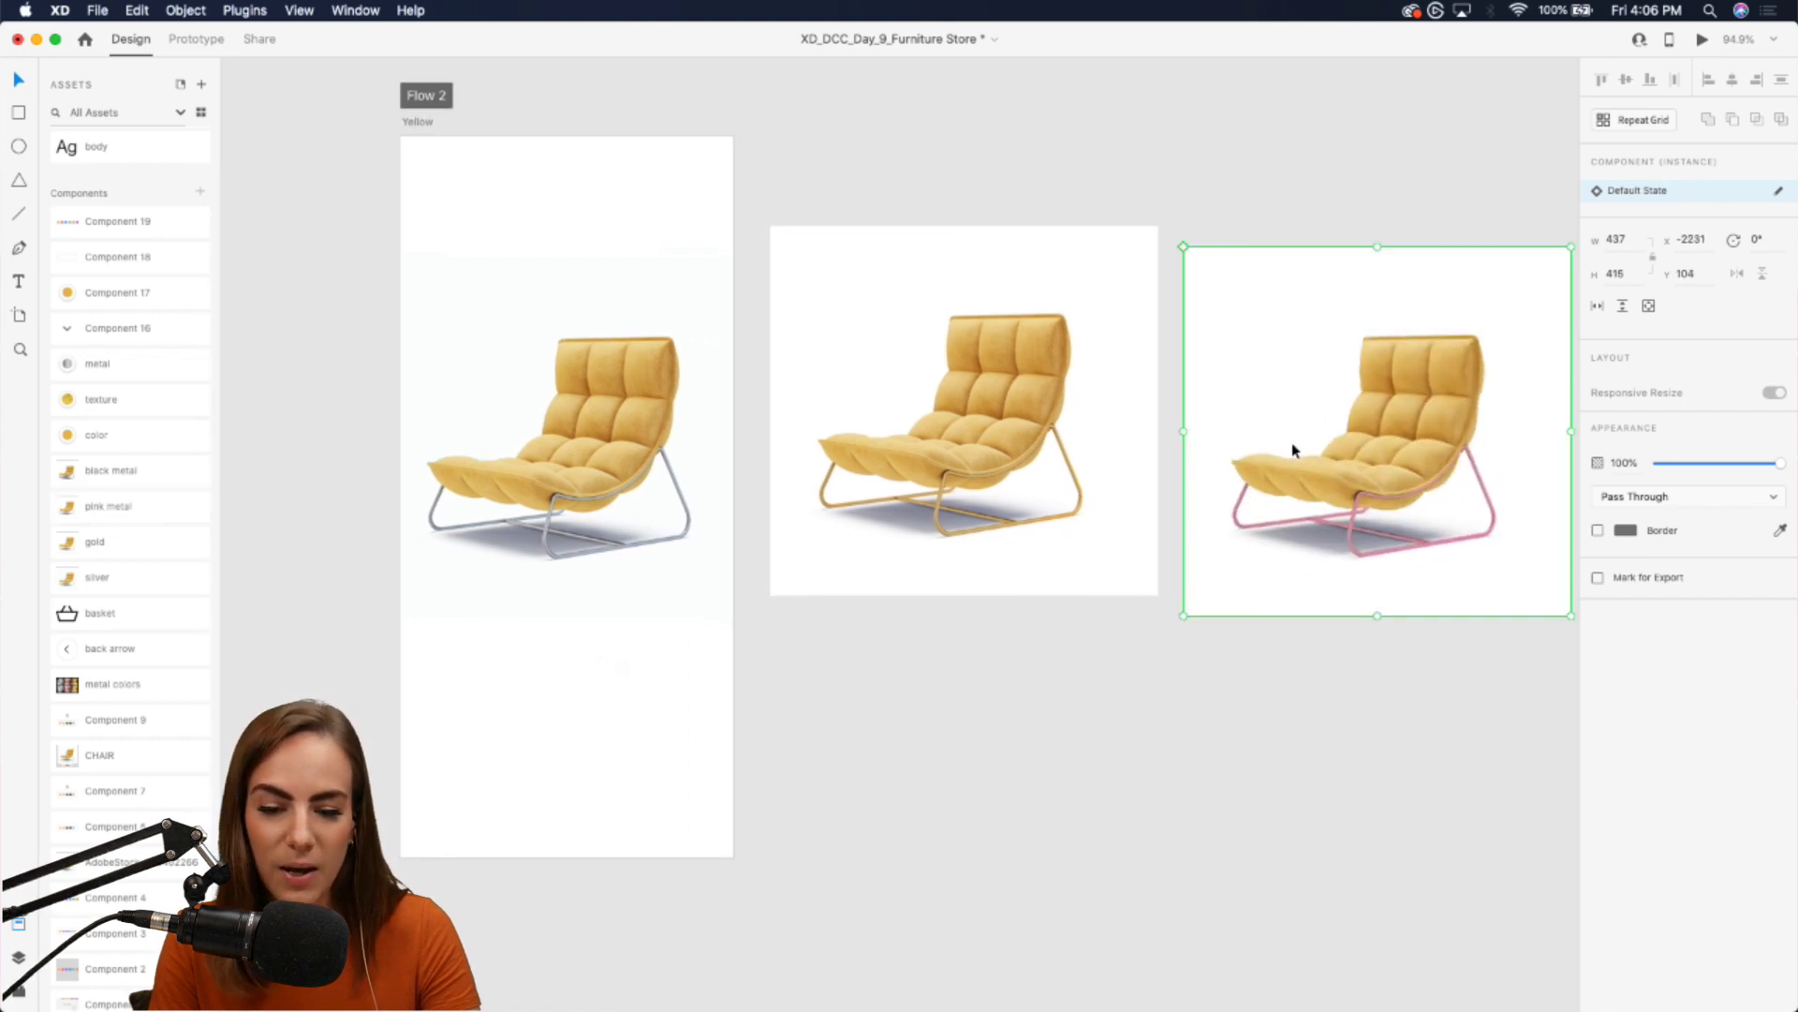
pyautogui.moveTo(111, 470); pyautogui.dragTo(1133, 667)
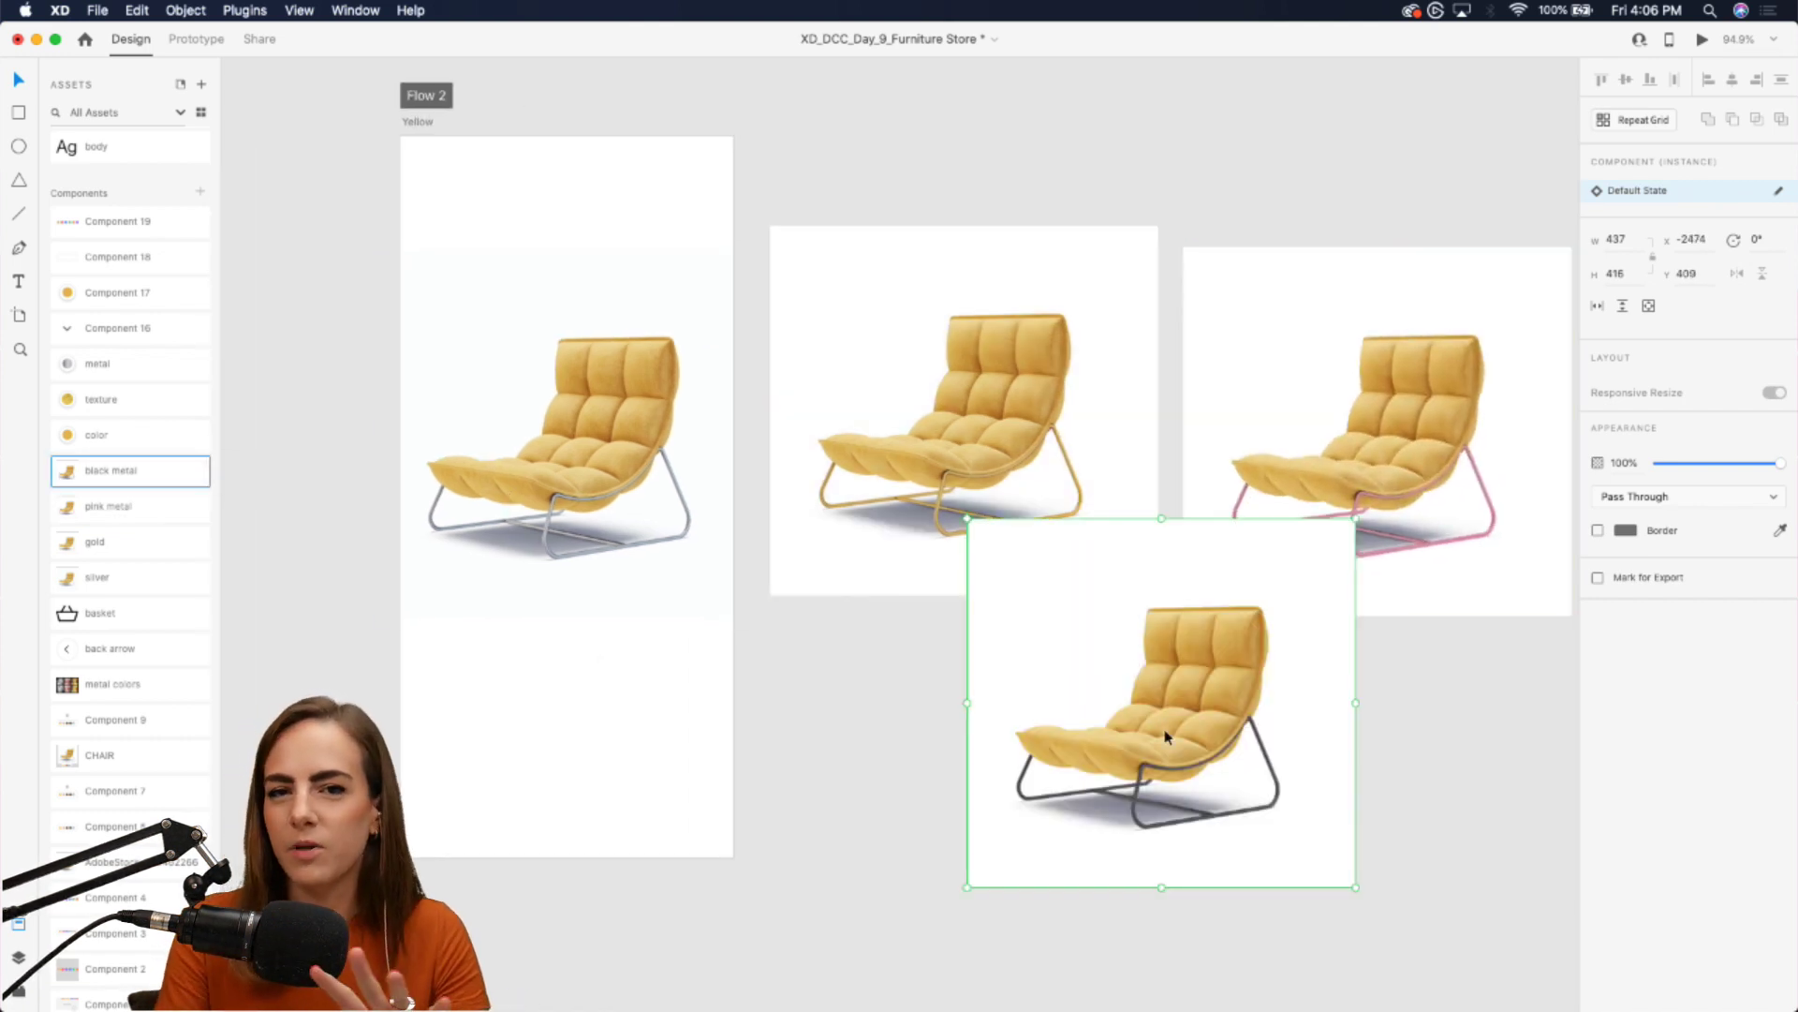
# Delete the gold, pink metal and black metal chairs beside the Yellow artboard.
pyautogui.moveTo(936, 209); pyautogui.dragTo(1279, 663)
pyautogui.press('Delete')
pyautogui.hscroll(-3, 1011, 566)
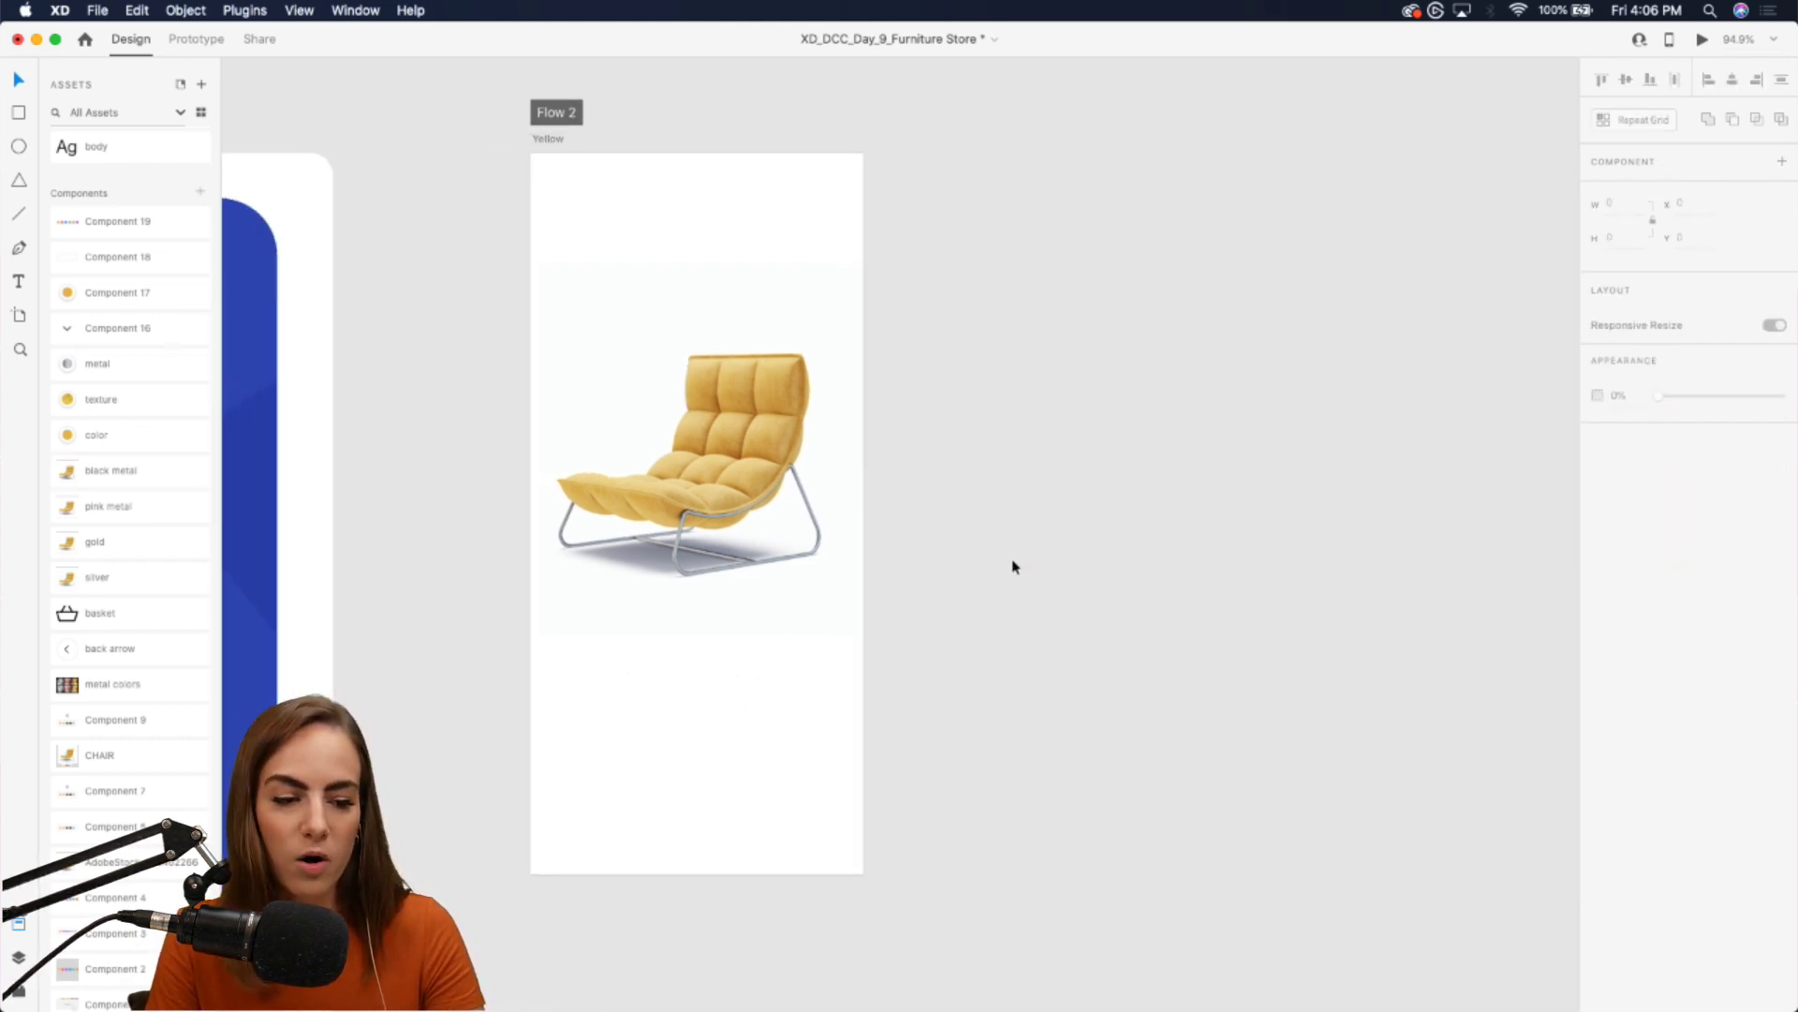
# Draw a rectangle about 324 by 288 over the silver chair, fill it with blue #7393FD, and remove its border.
pyautogui.scroll(5, 1011, 566)
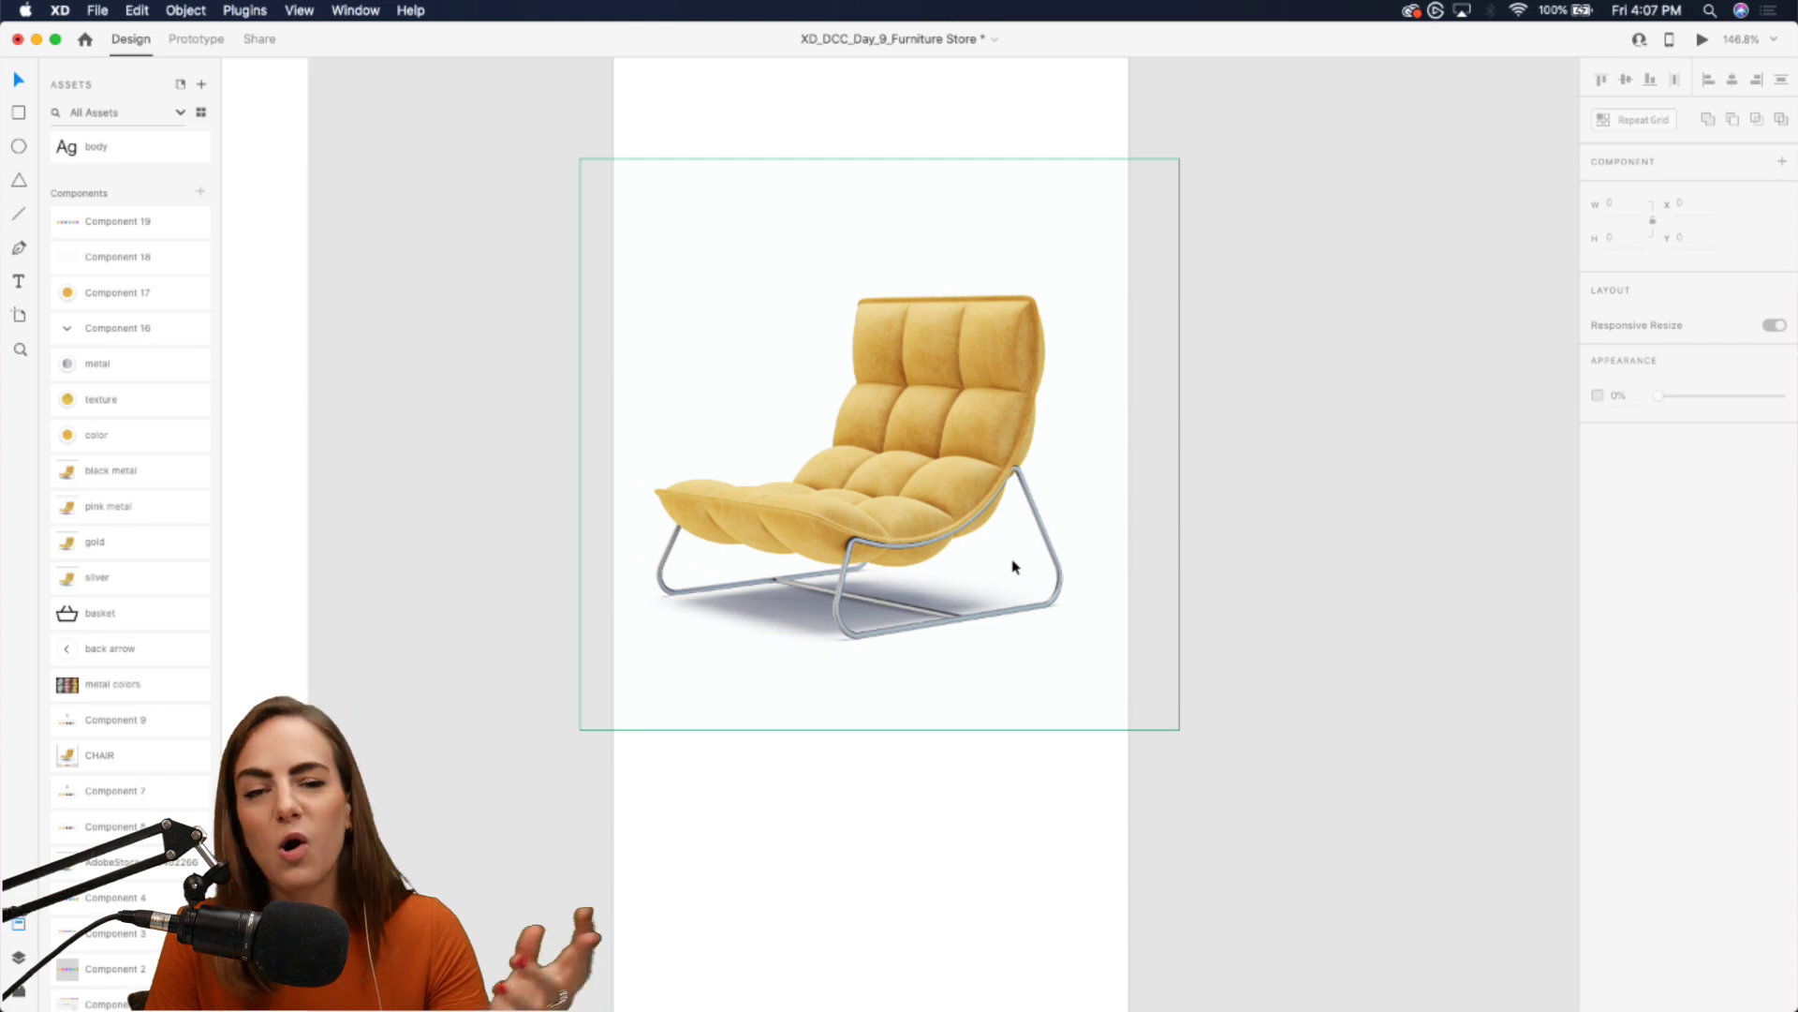
pyautogui.click(18, 114)
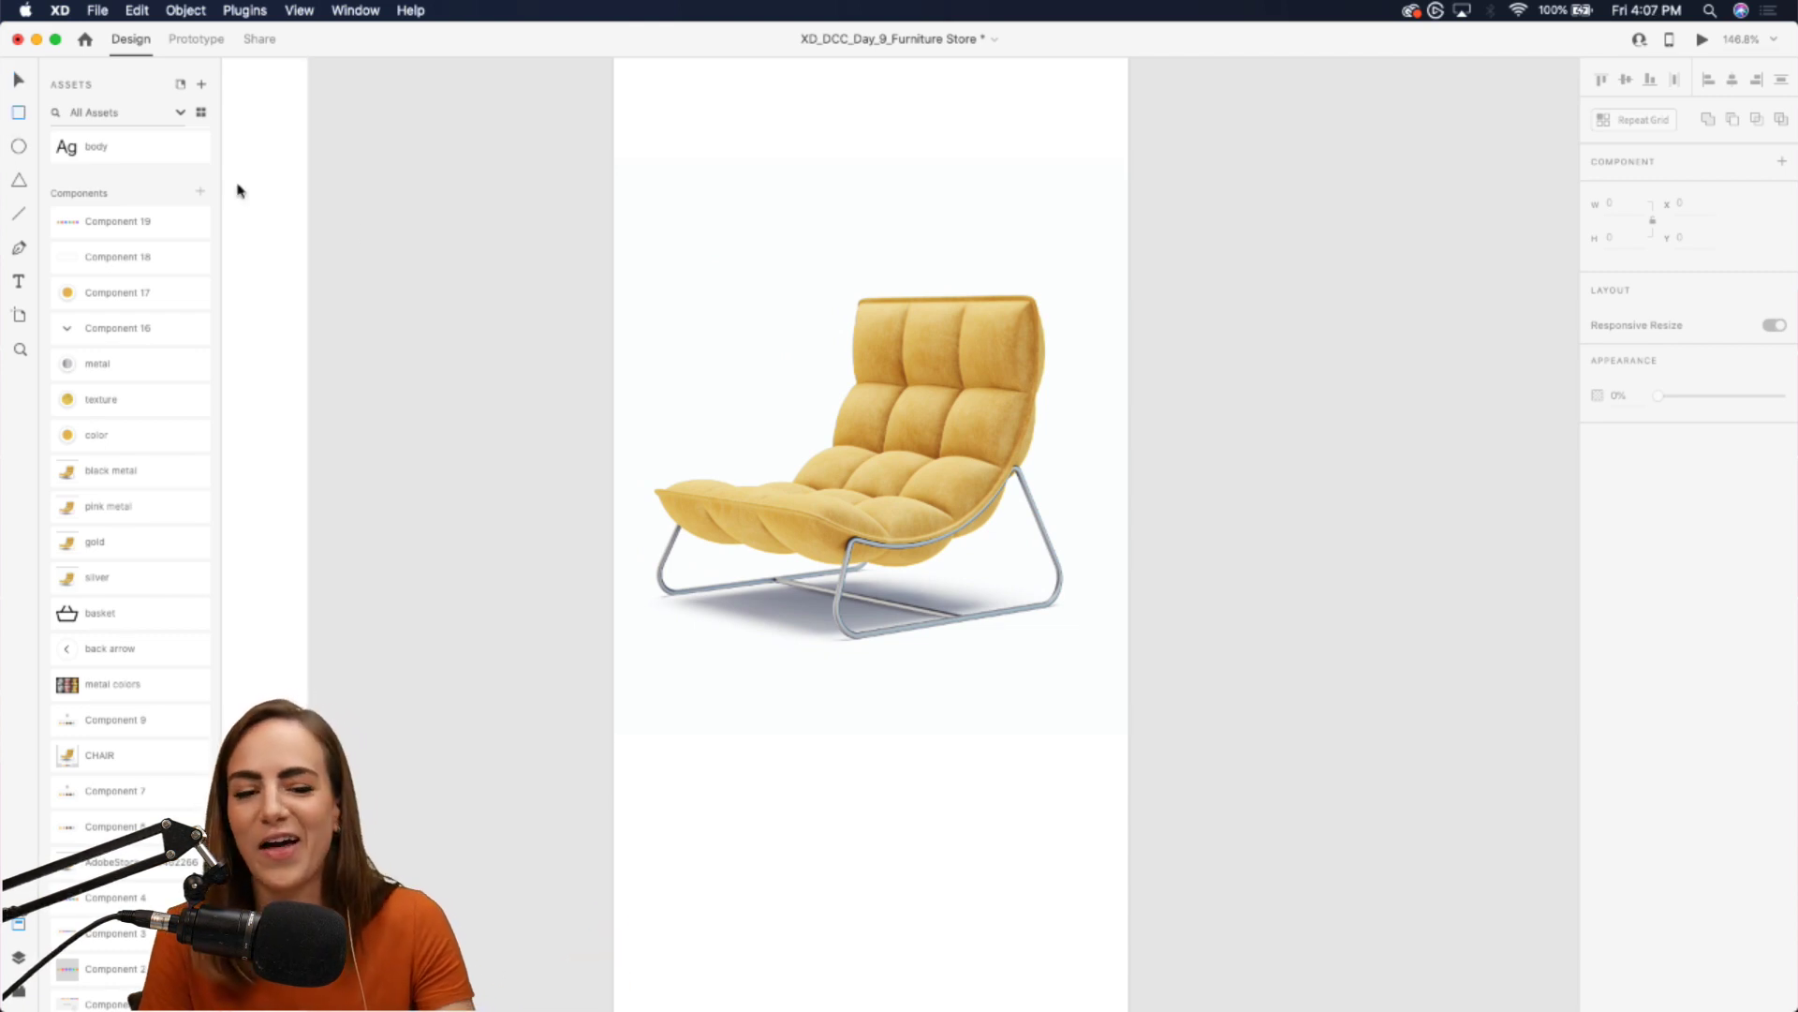
pyautogui.moveTo(650, 237); pyautogui.dragTo(1094, 630)
pyautogui.scroll(5, 92, 267)
pyautogui.click(131, 148)
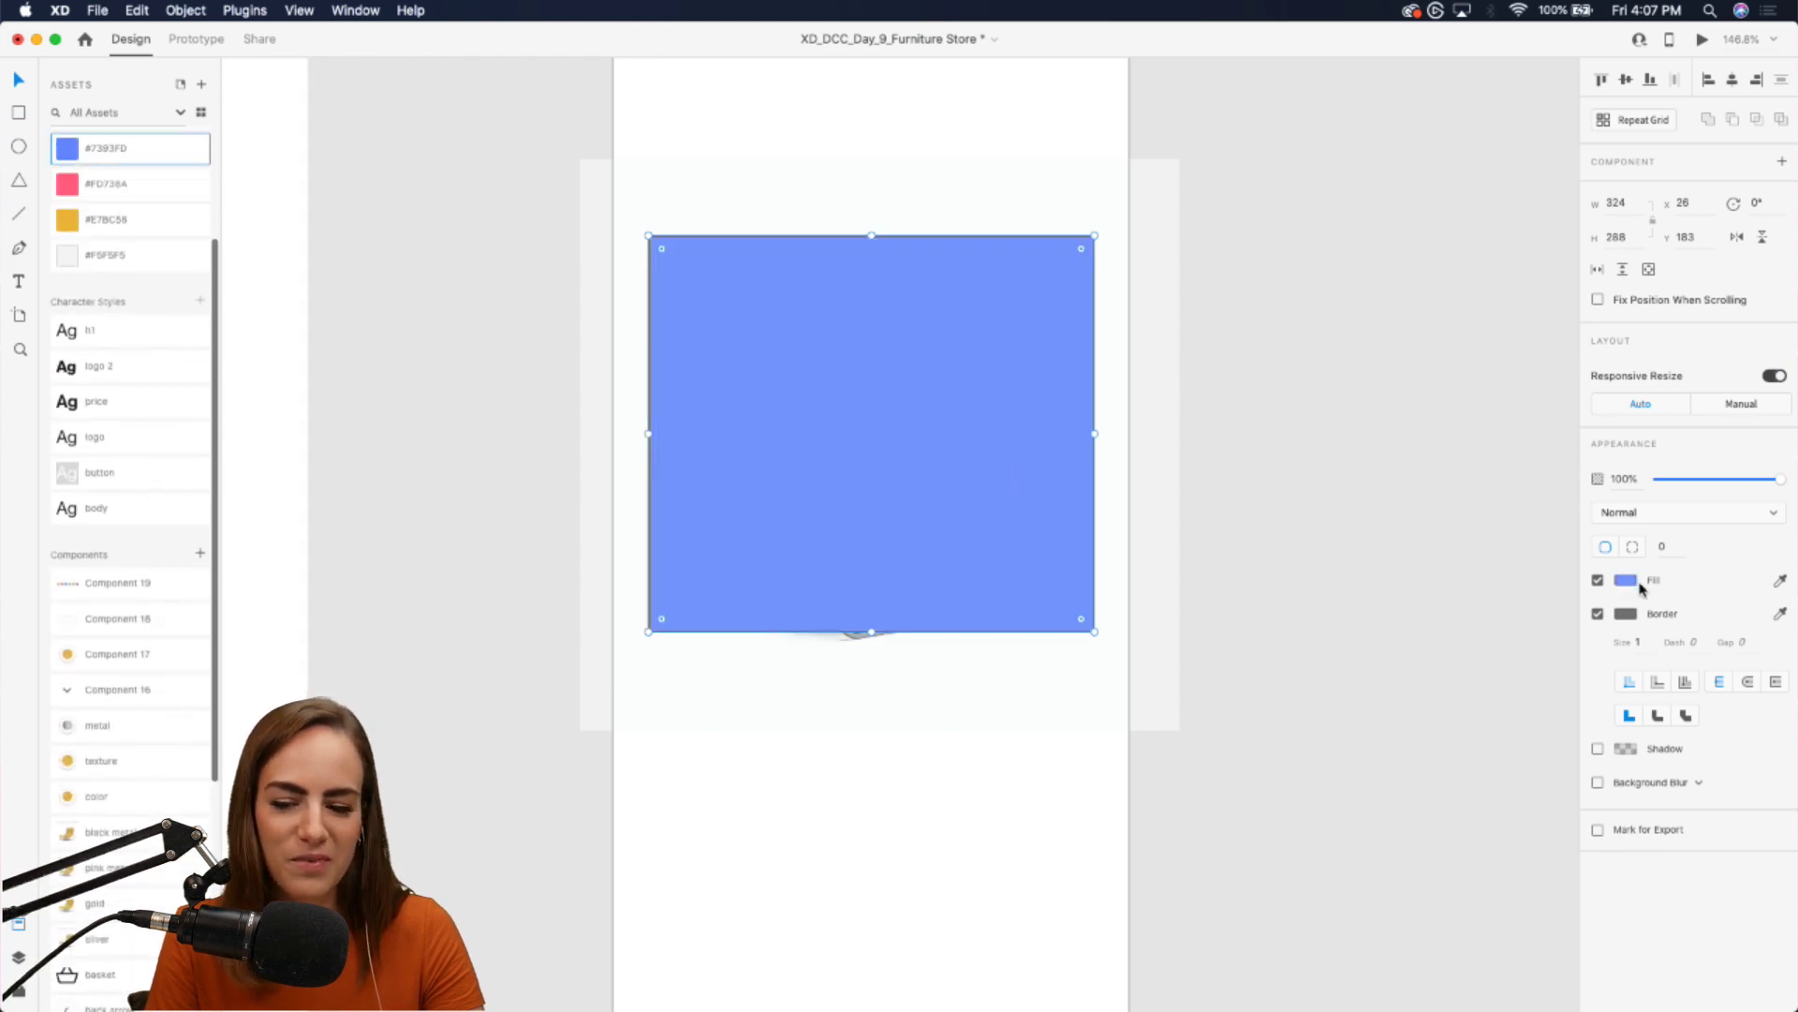
pyautogui.click(1598, 613)
# Set the blue rectangle's blend mode to Hue and move it left to about X -96, Y 191, partly off the chair.
pyautogui.click(1694, 523)
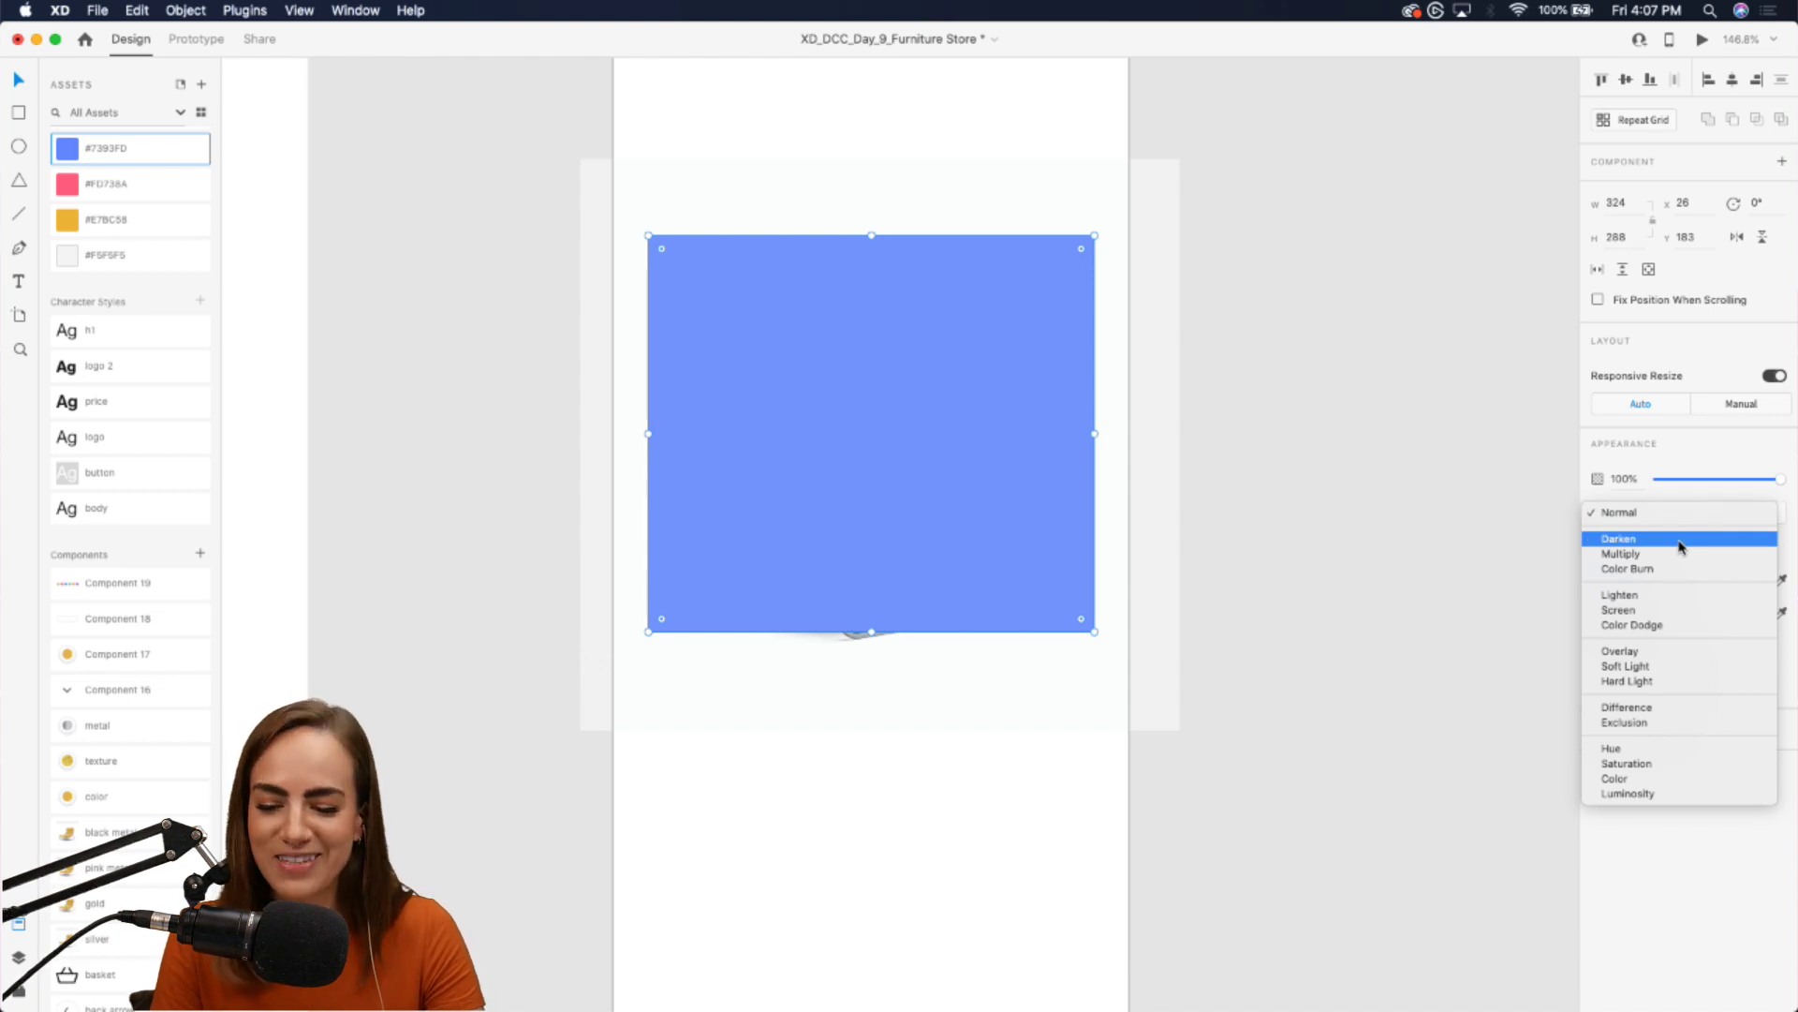
pyautogui.click(1640, 749)
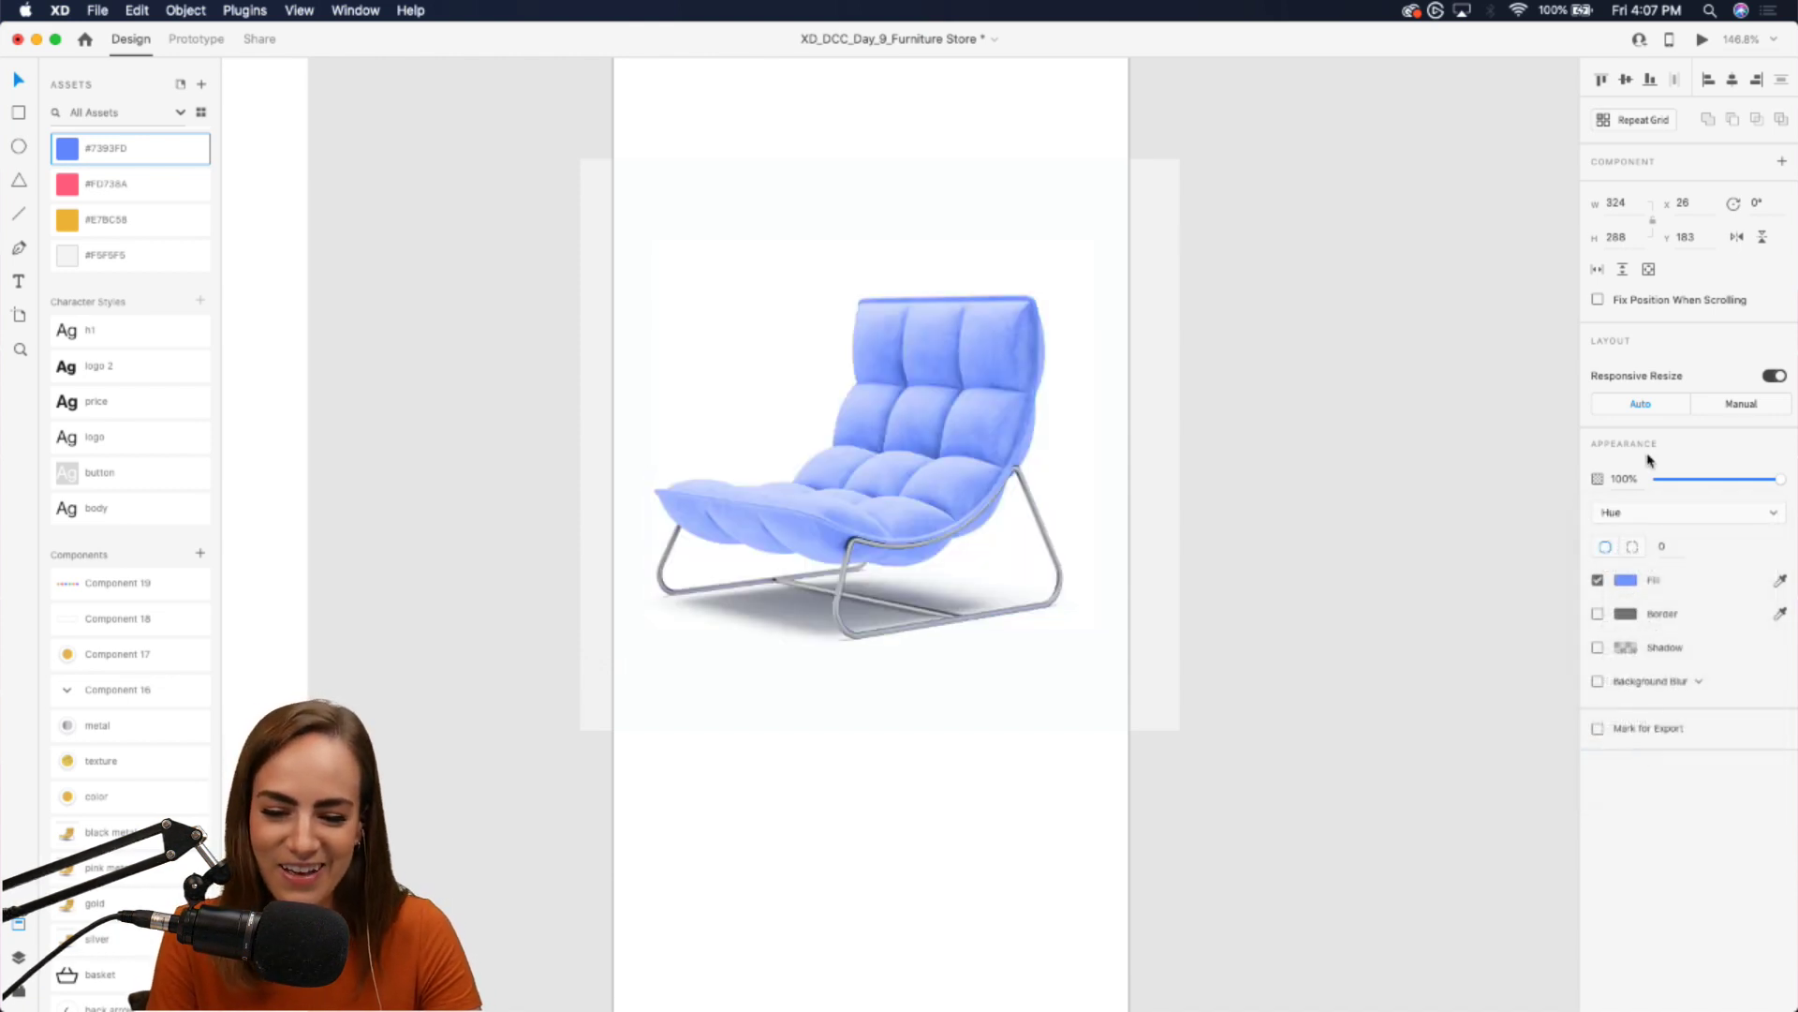
pyautogui.click(1692, 514)
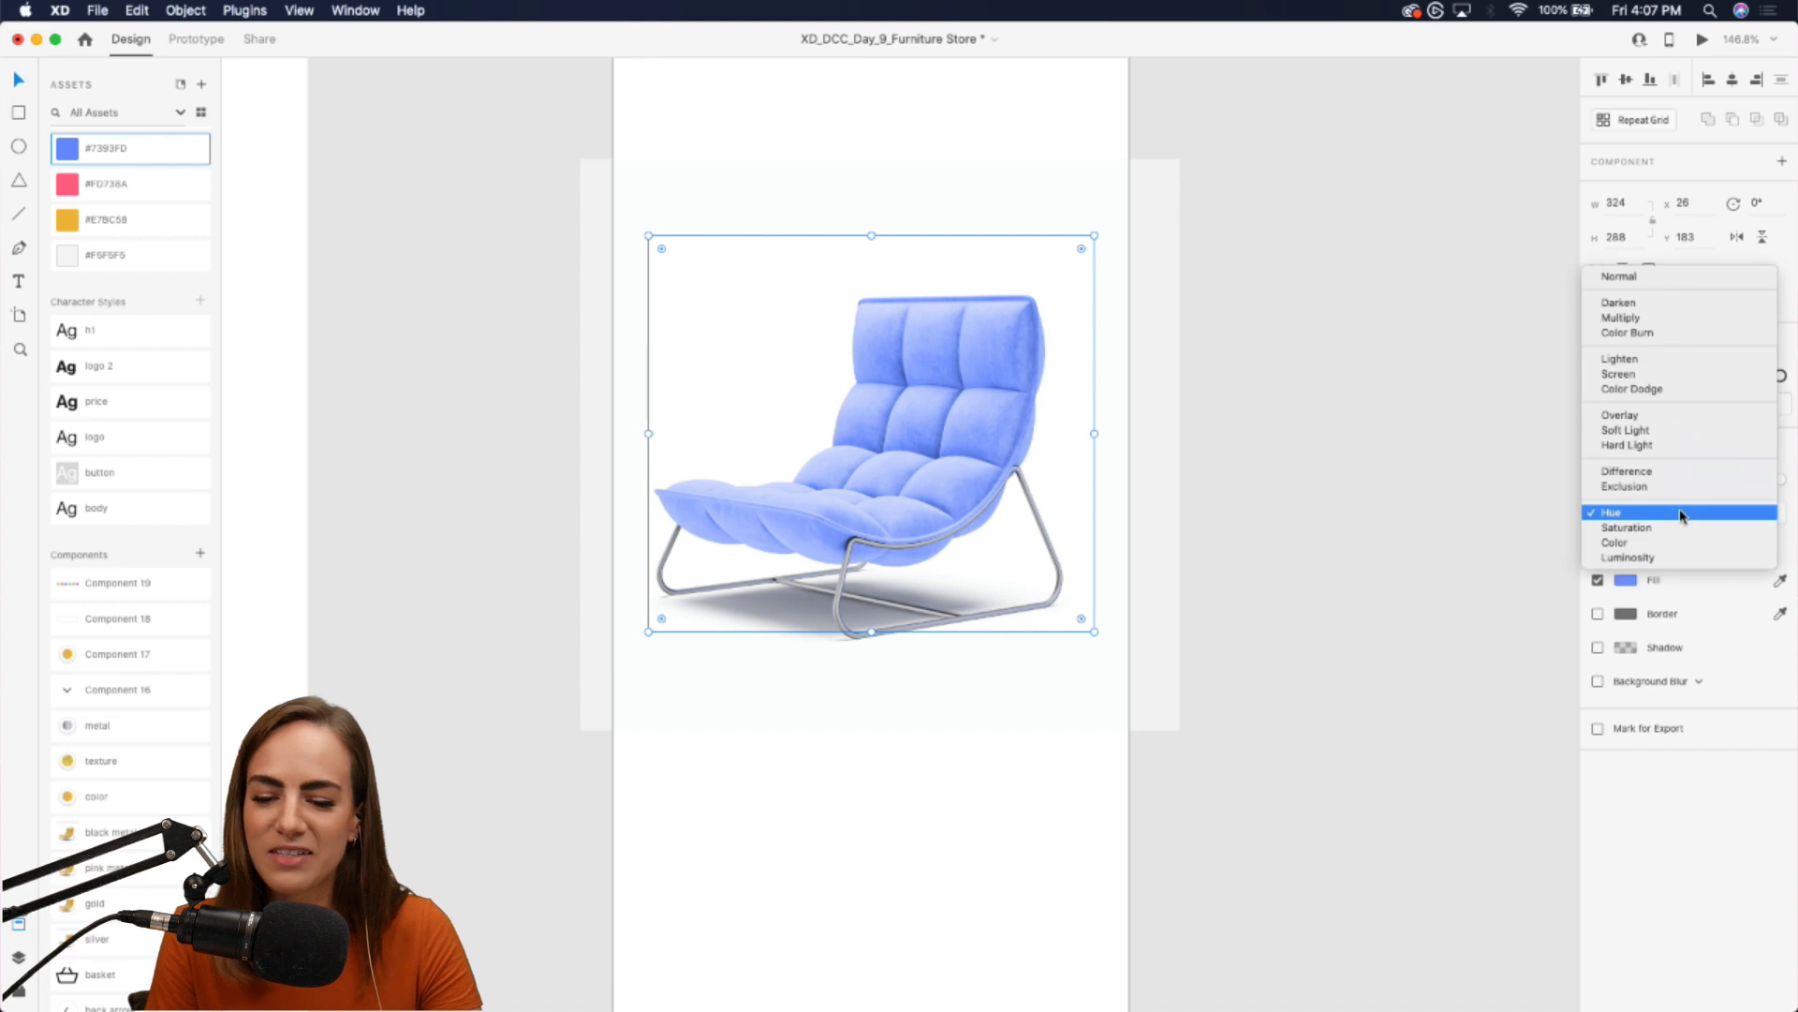
pyautogui.click(1325, 545)
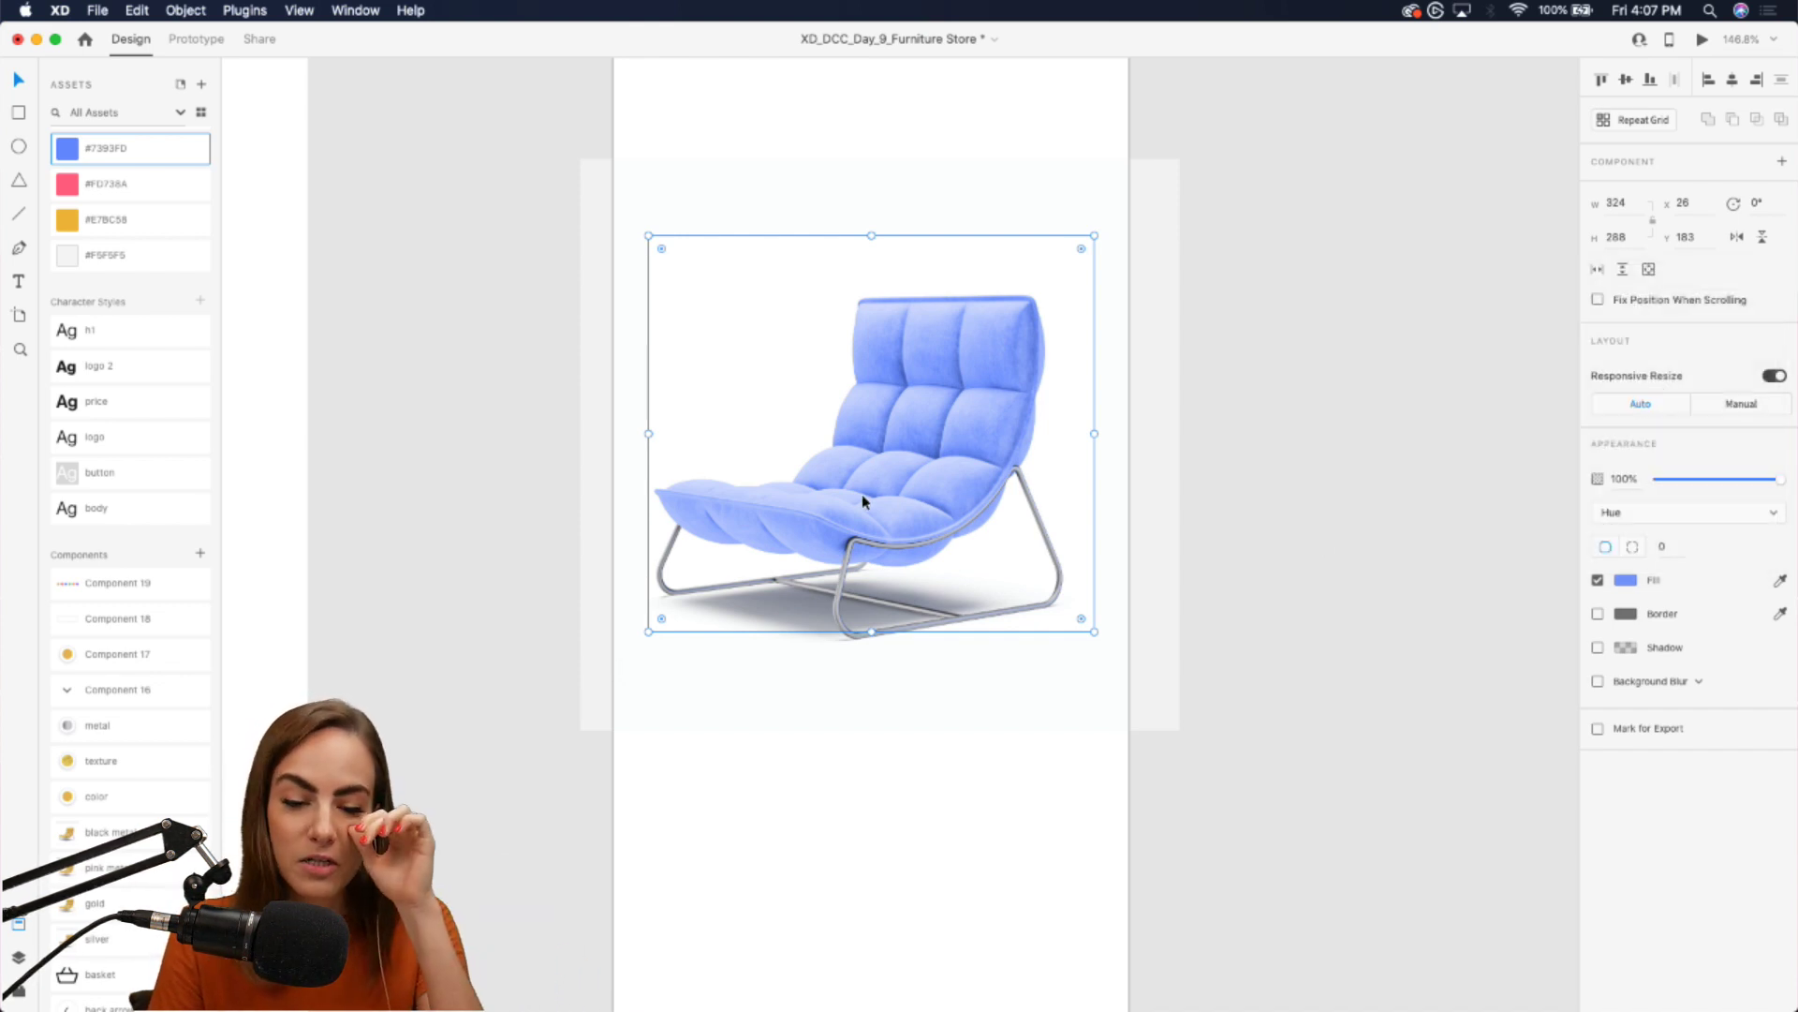
pyautogui.moveTo(937, 474); pyautogui.dragTo(774, 488)
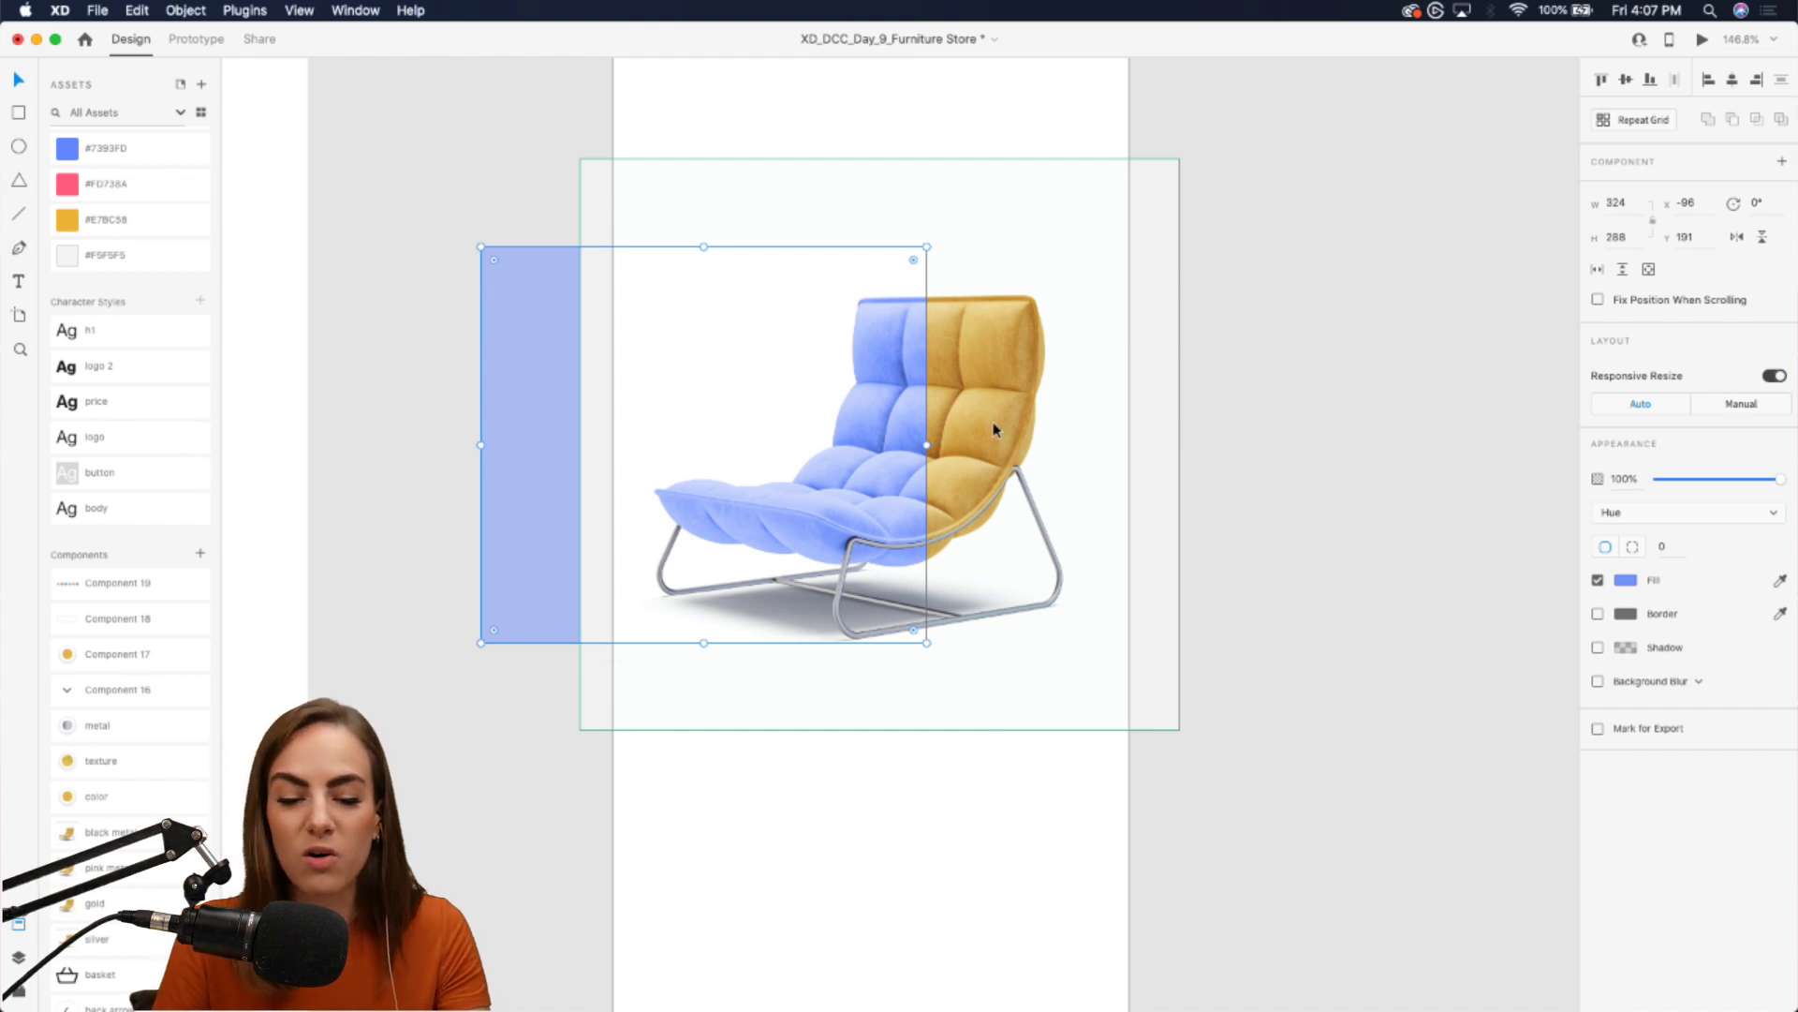
# Slide the blue Hue rectangle across the whole chair to X 0 and delete it.
pyautogui.moveTo(842, 429); pyautogui.dragTo(975, 429)
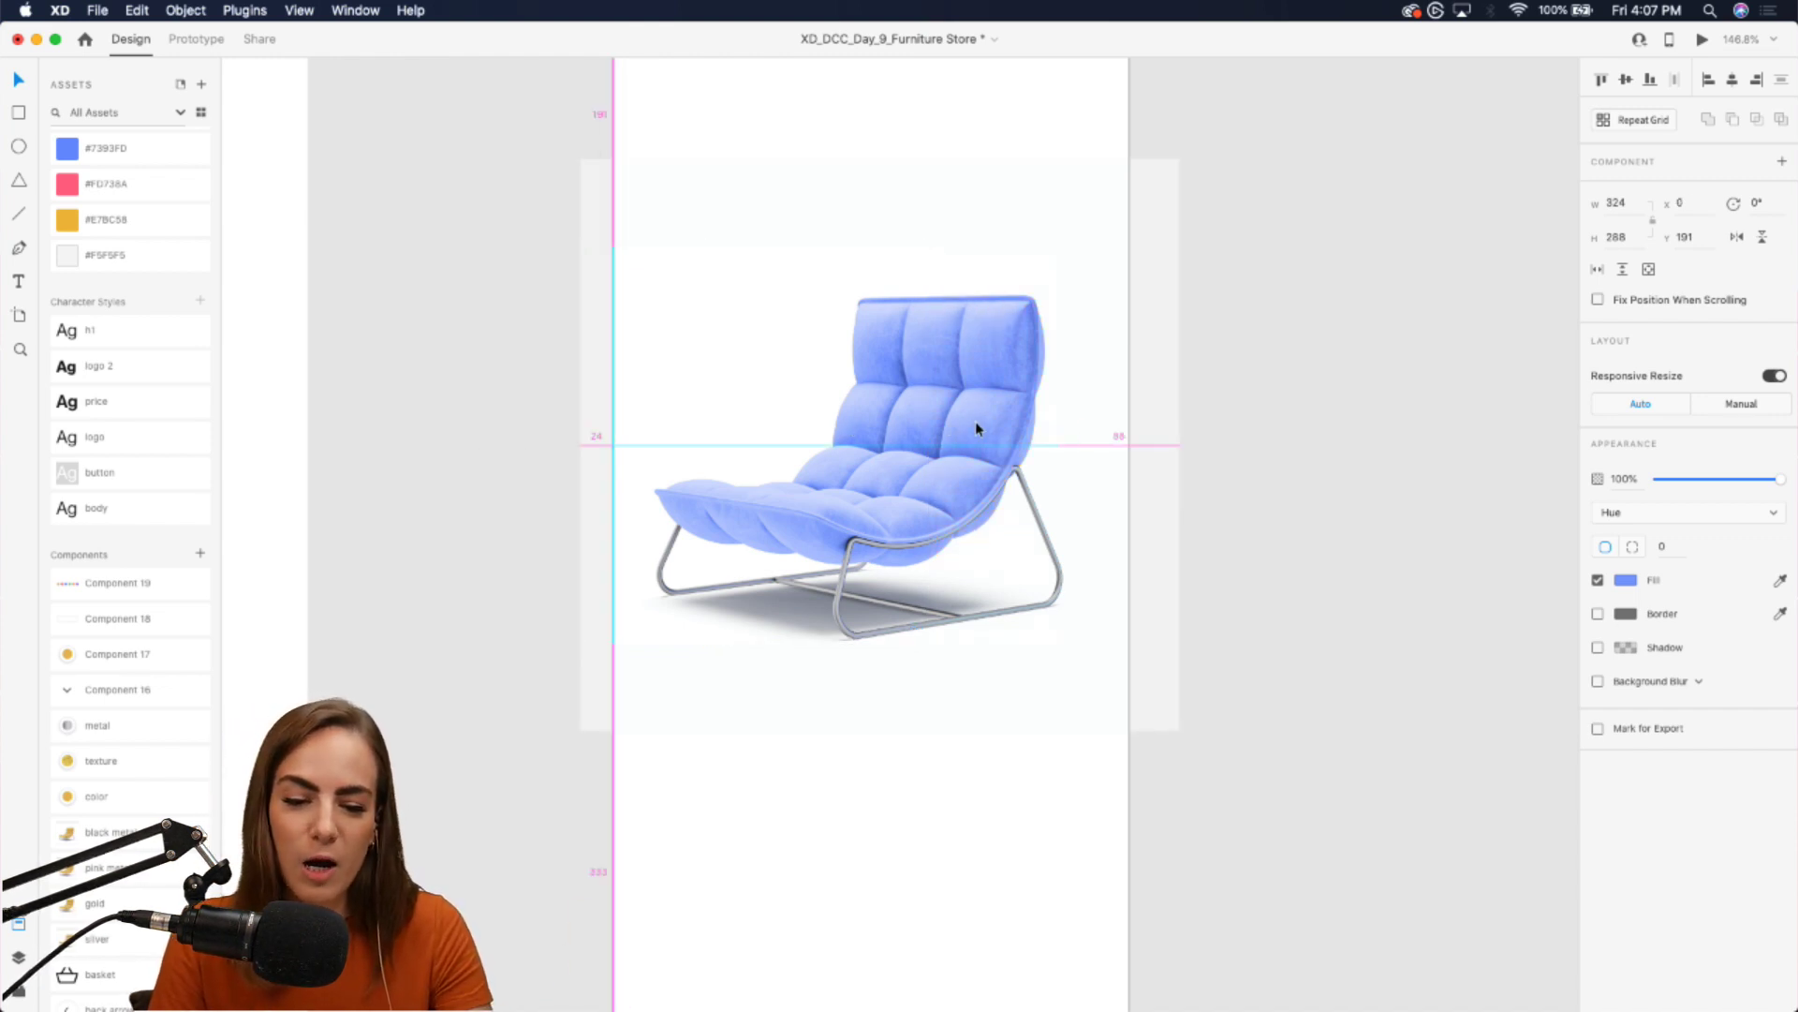
pyautogui.press('Delete')
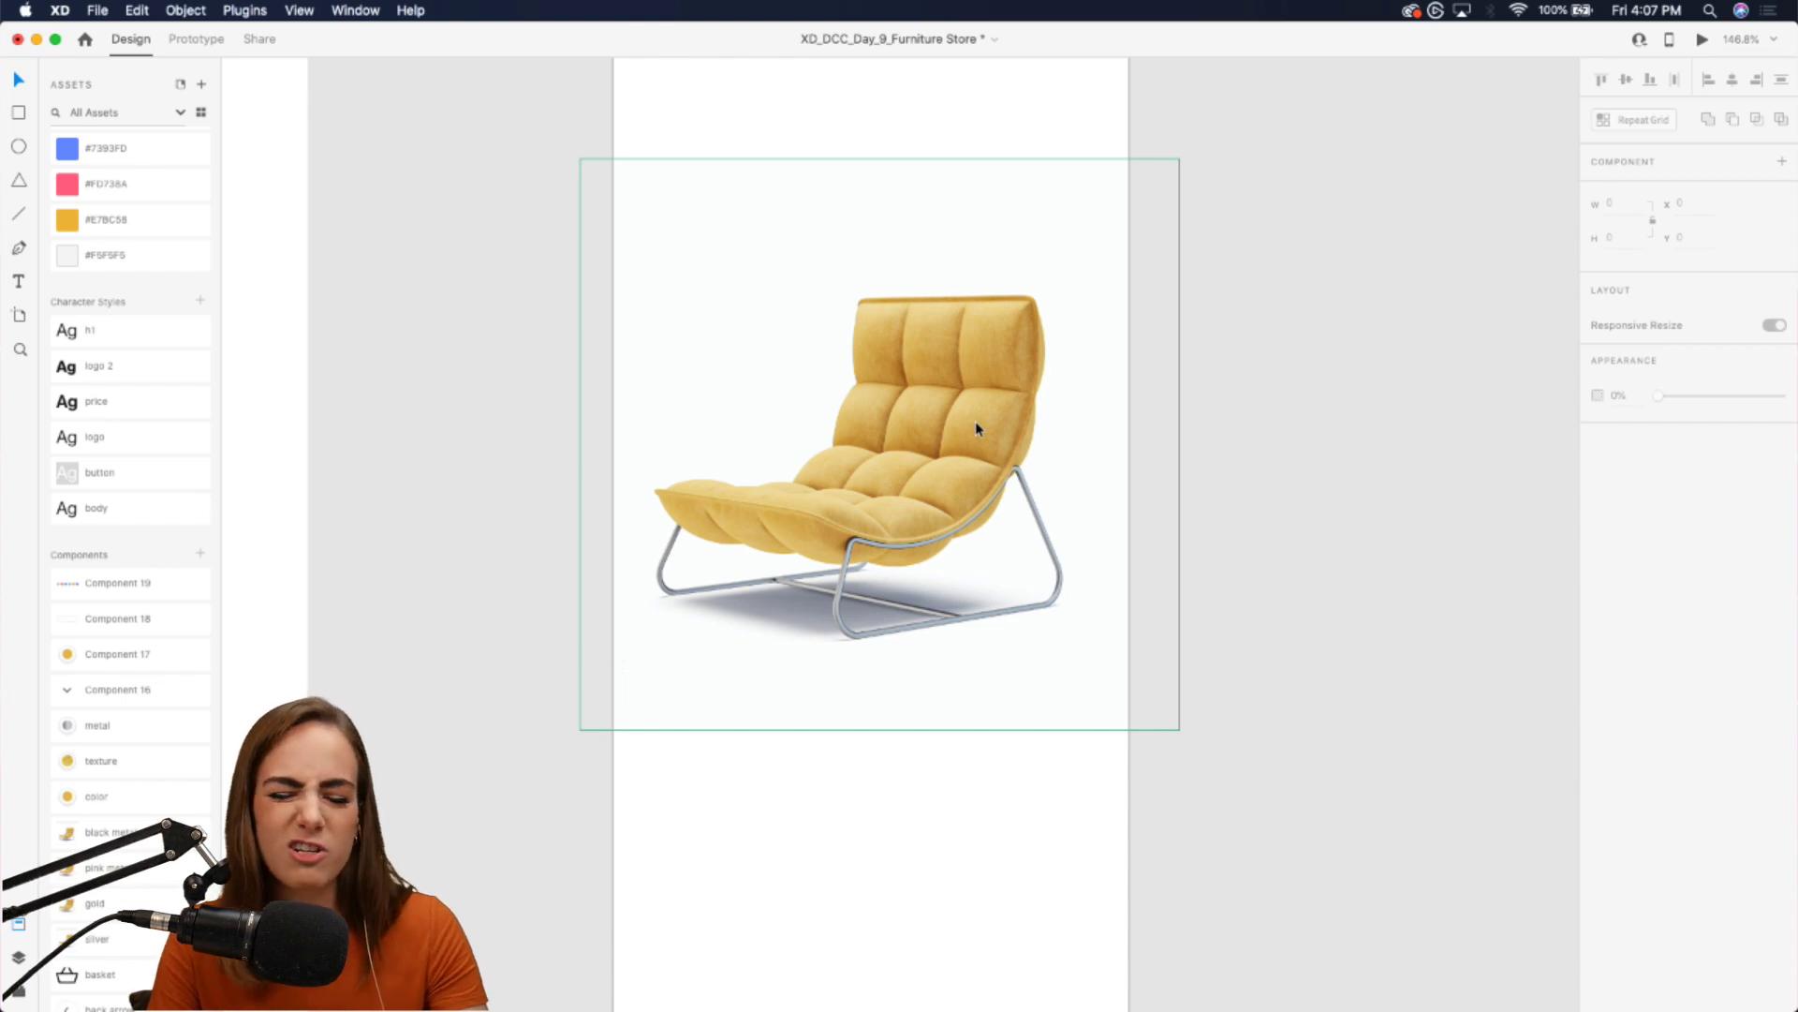
# Add a text box about 221 by 100 below the chair on the Yellow artboard reading "Modern Curved Bubble Chair".
pyautogui.scroll(-5, 975, 420)
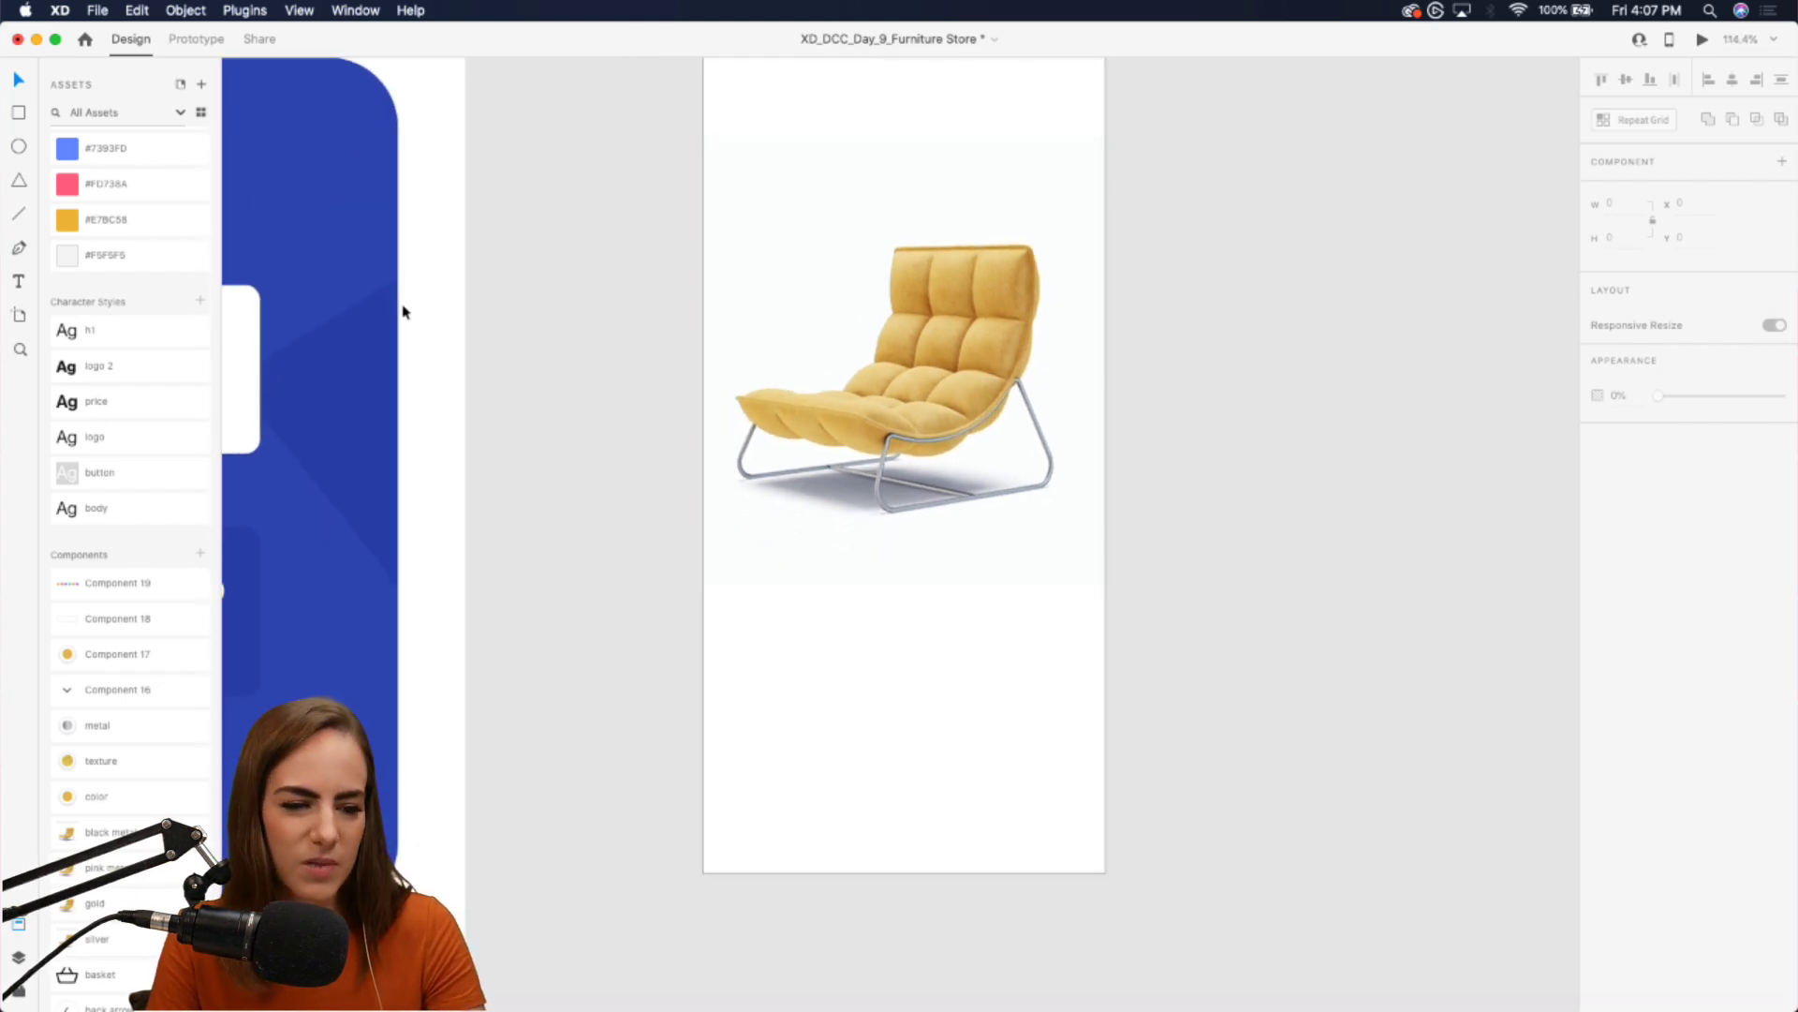
pyautogui.click(18, 281)
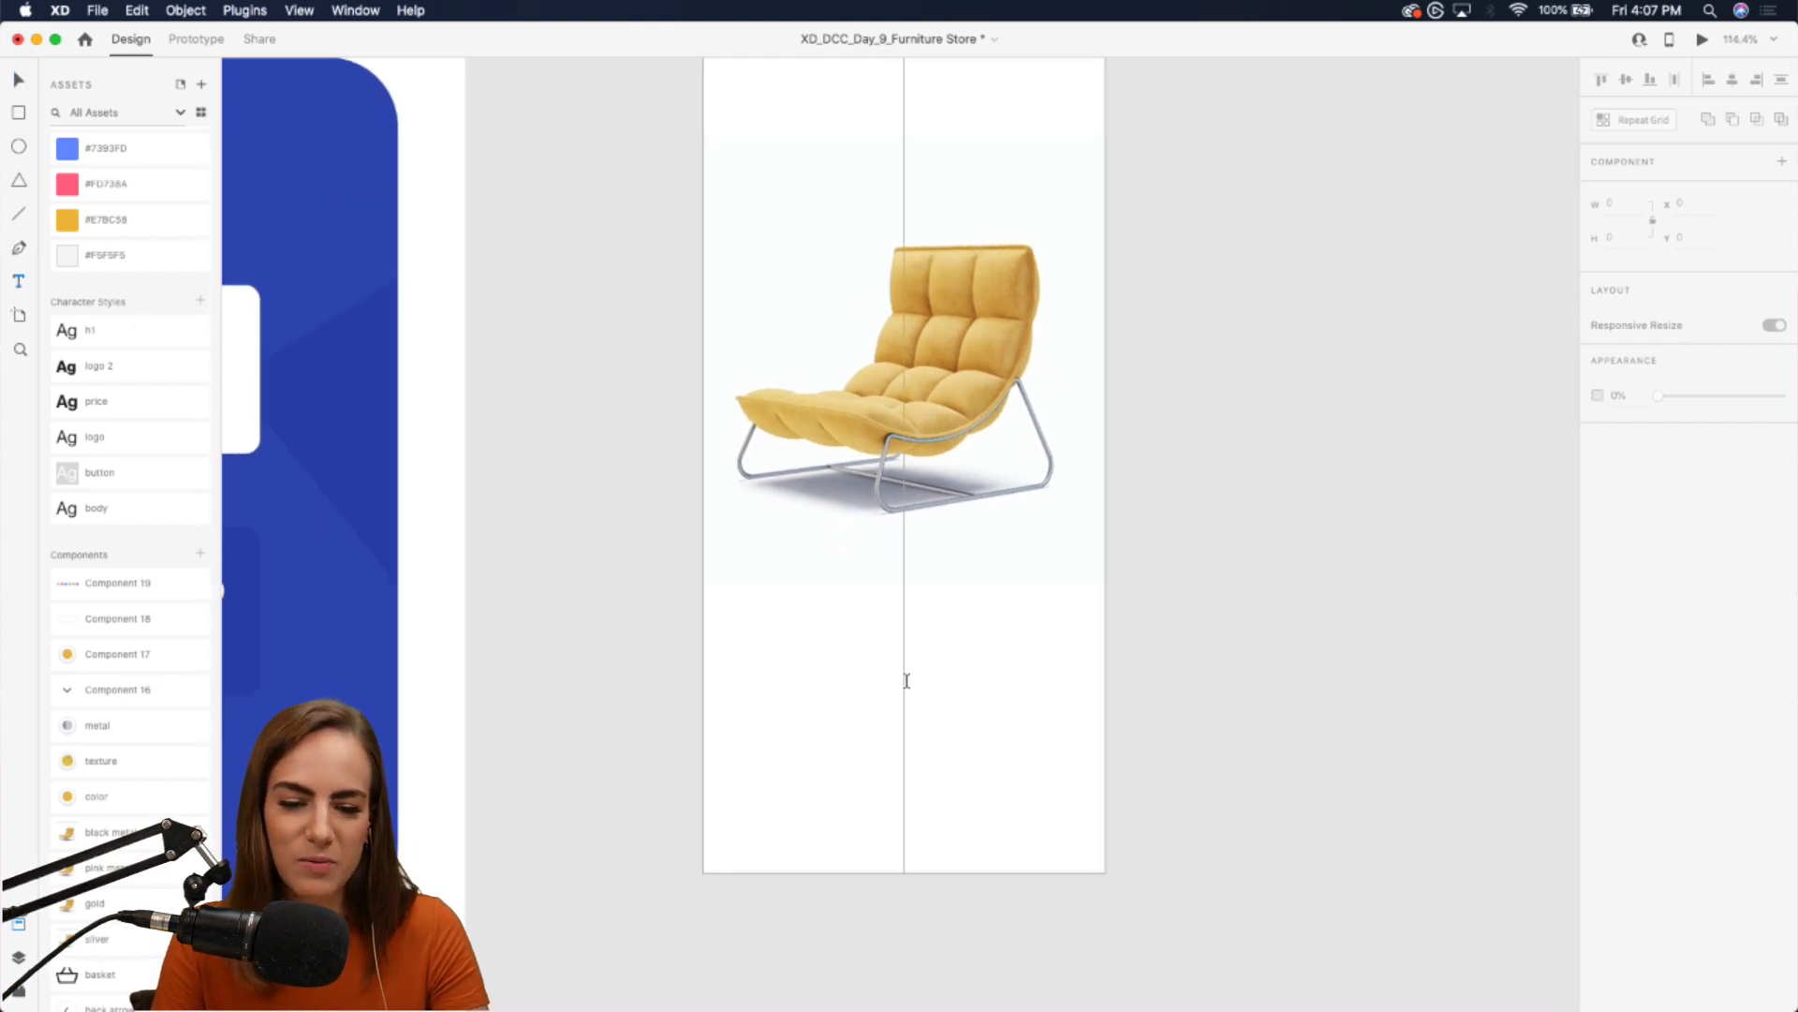
pyautogui.scroll(2, 907, 681)
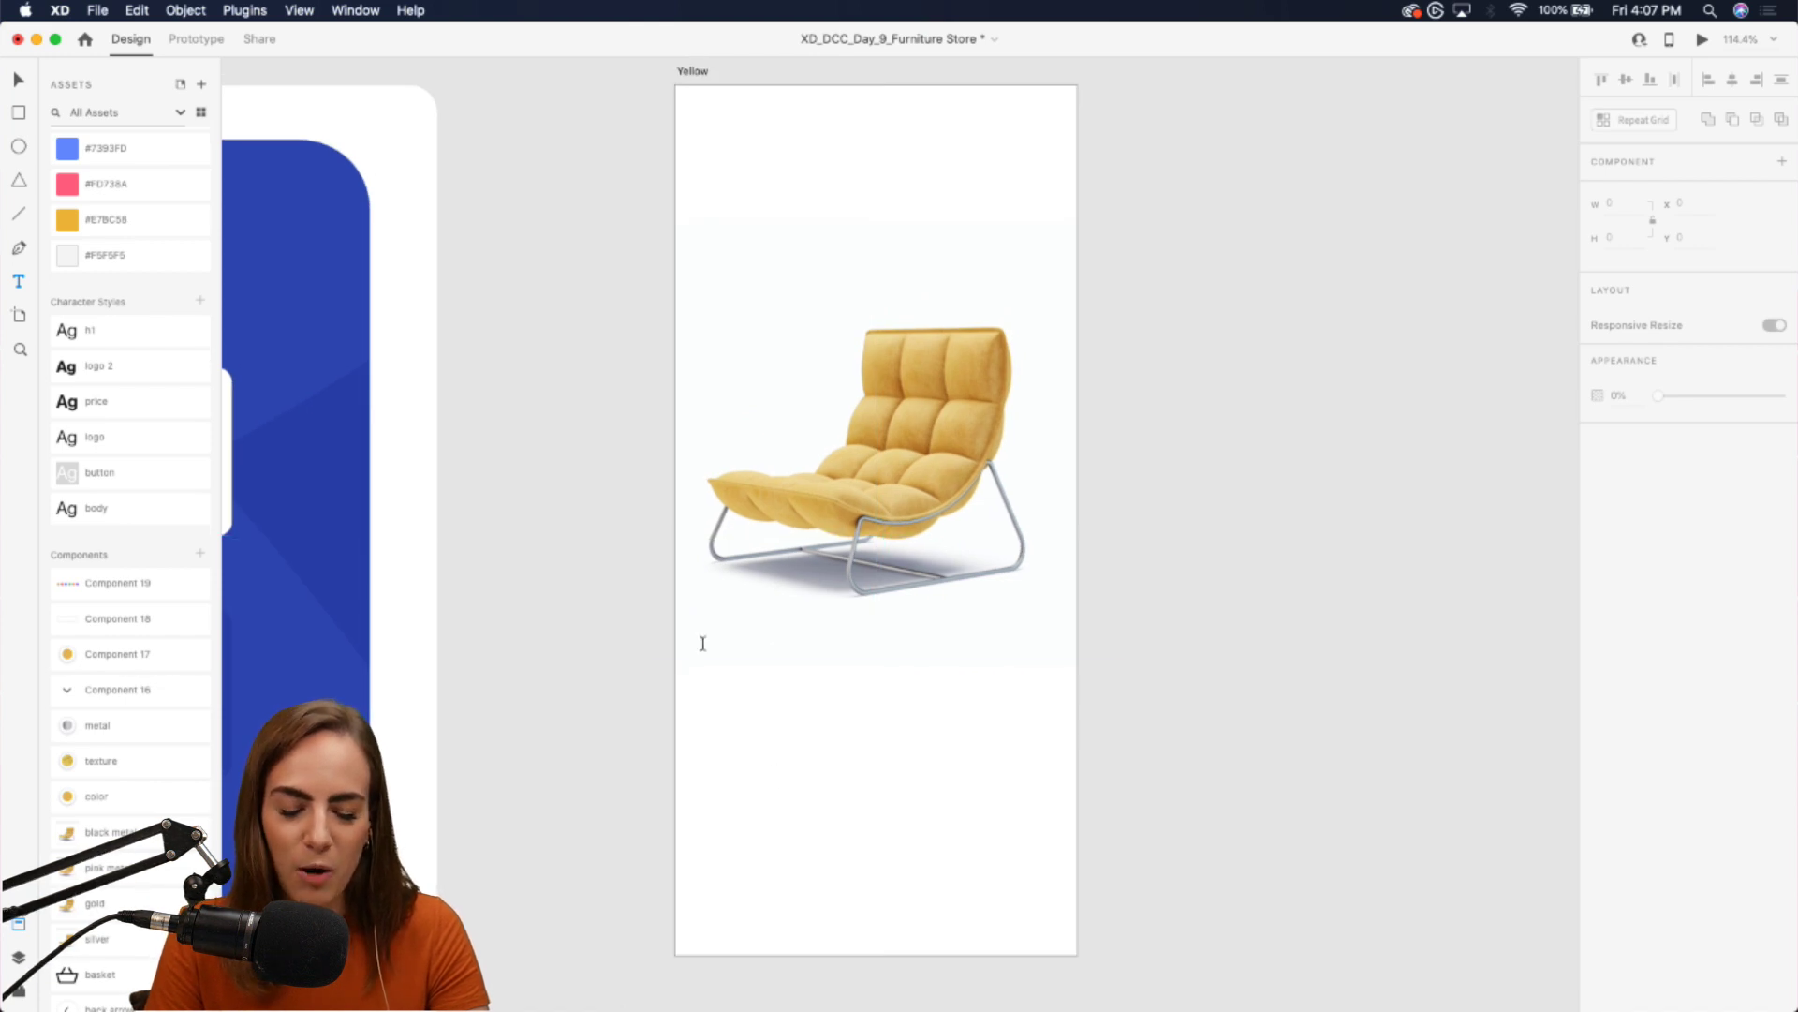
pyautogui.moveTo(727, 694); pyautogui.dragTo(964, 798)
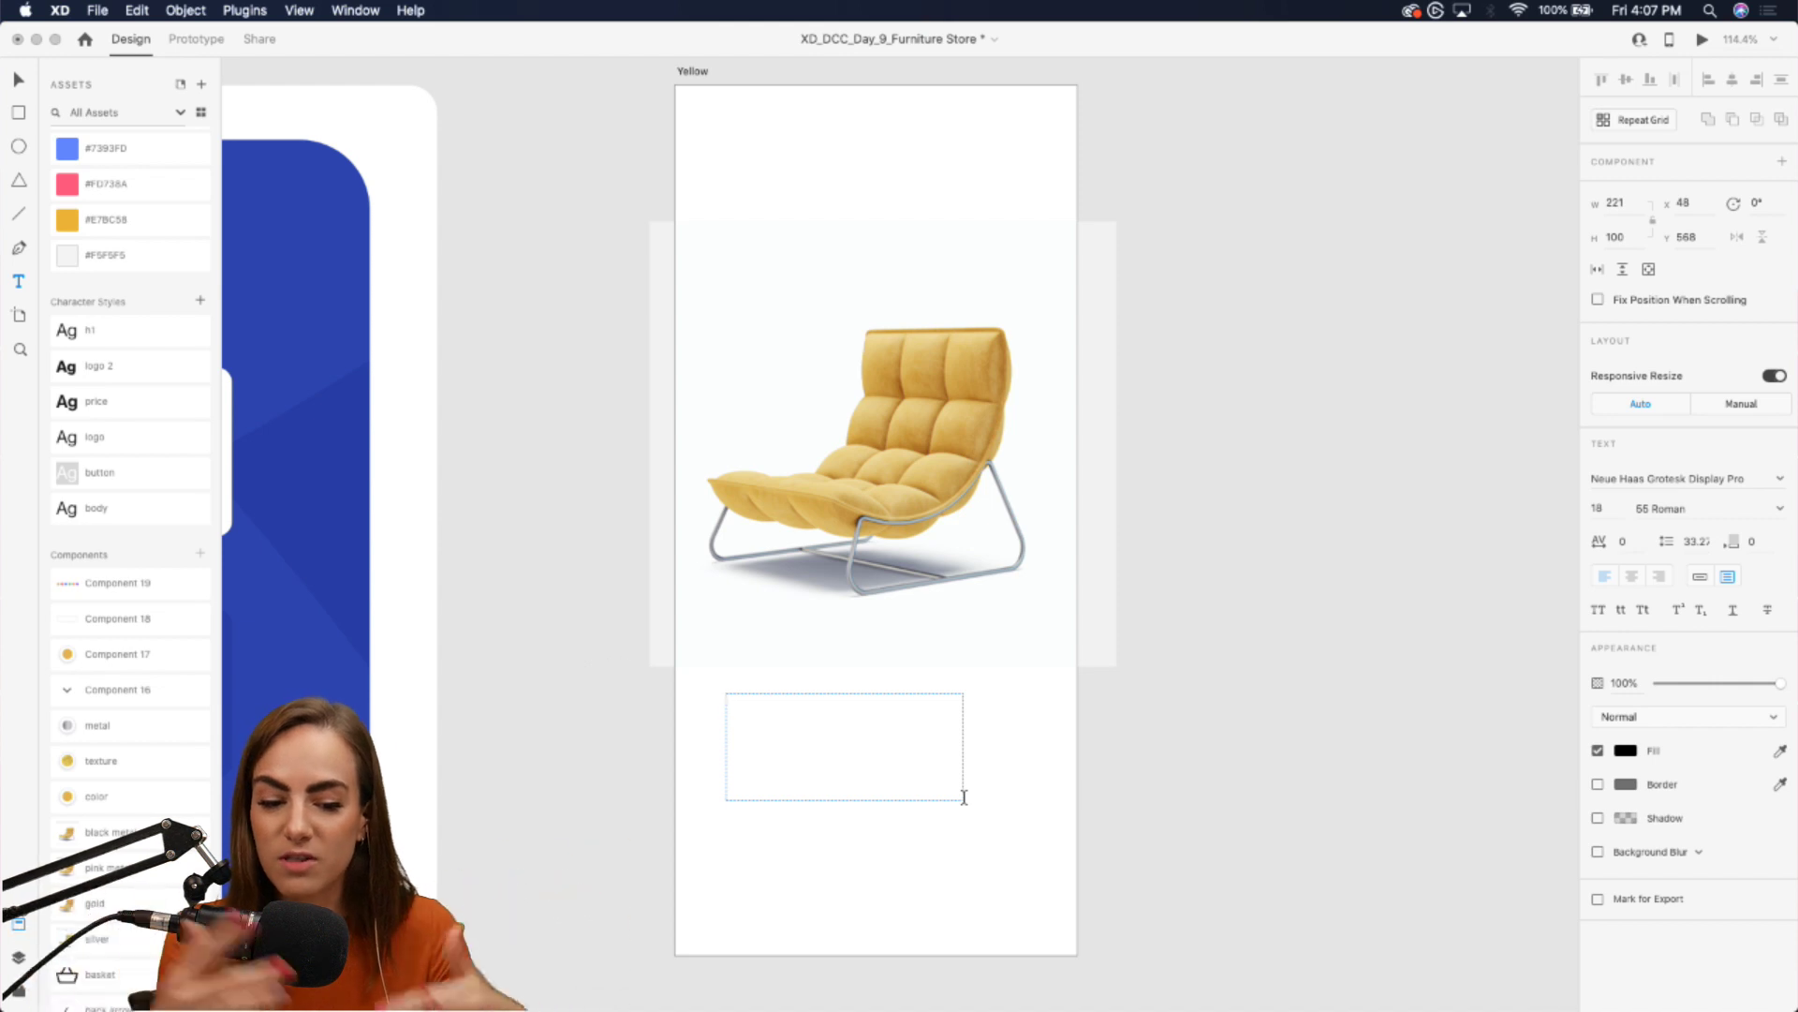
pyautogui.write('Modern ')
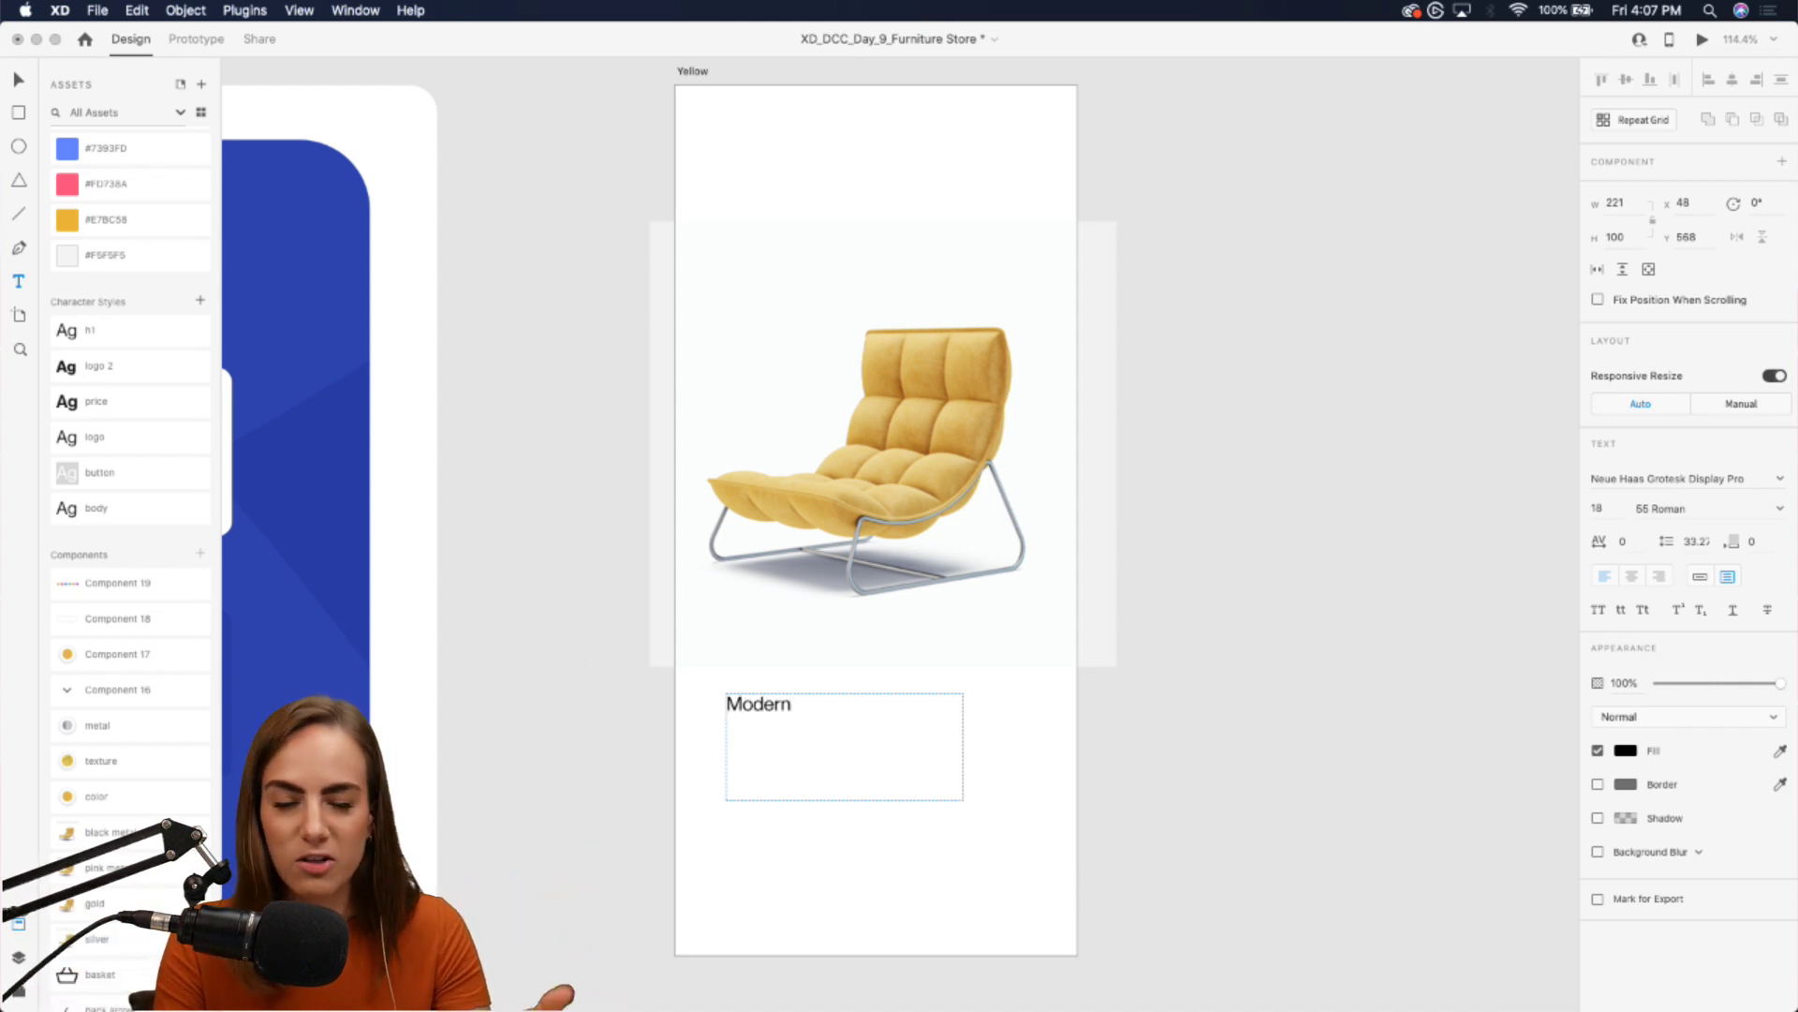
pyautogui.write('Curved Bubble Chair')
pyautogui.press('Escape')
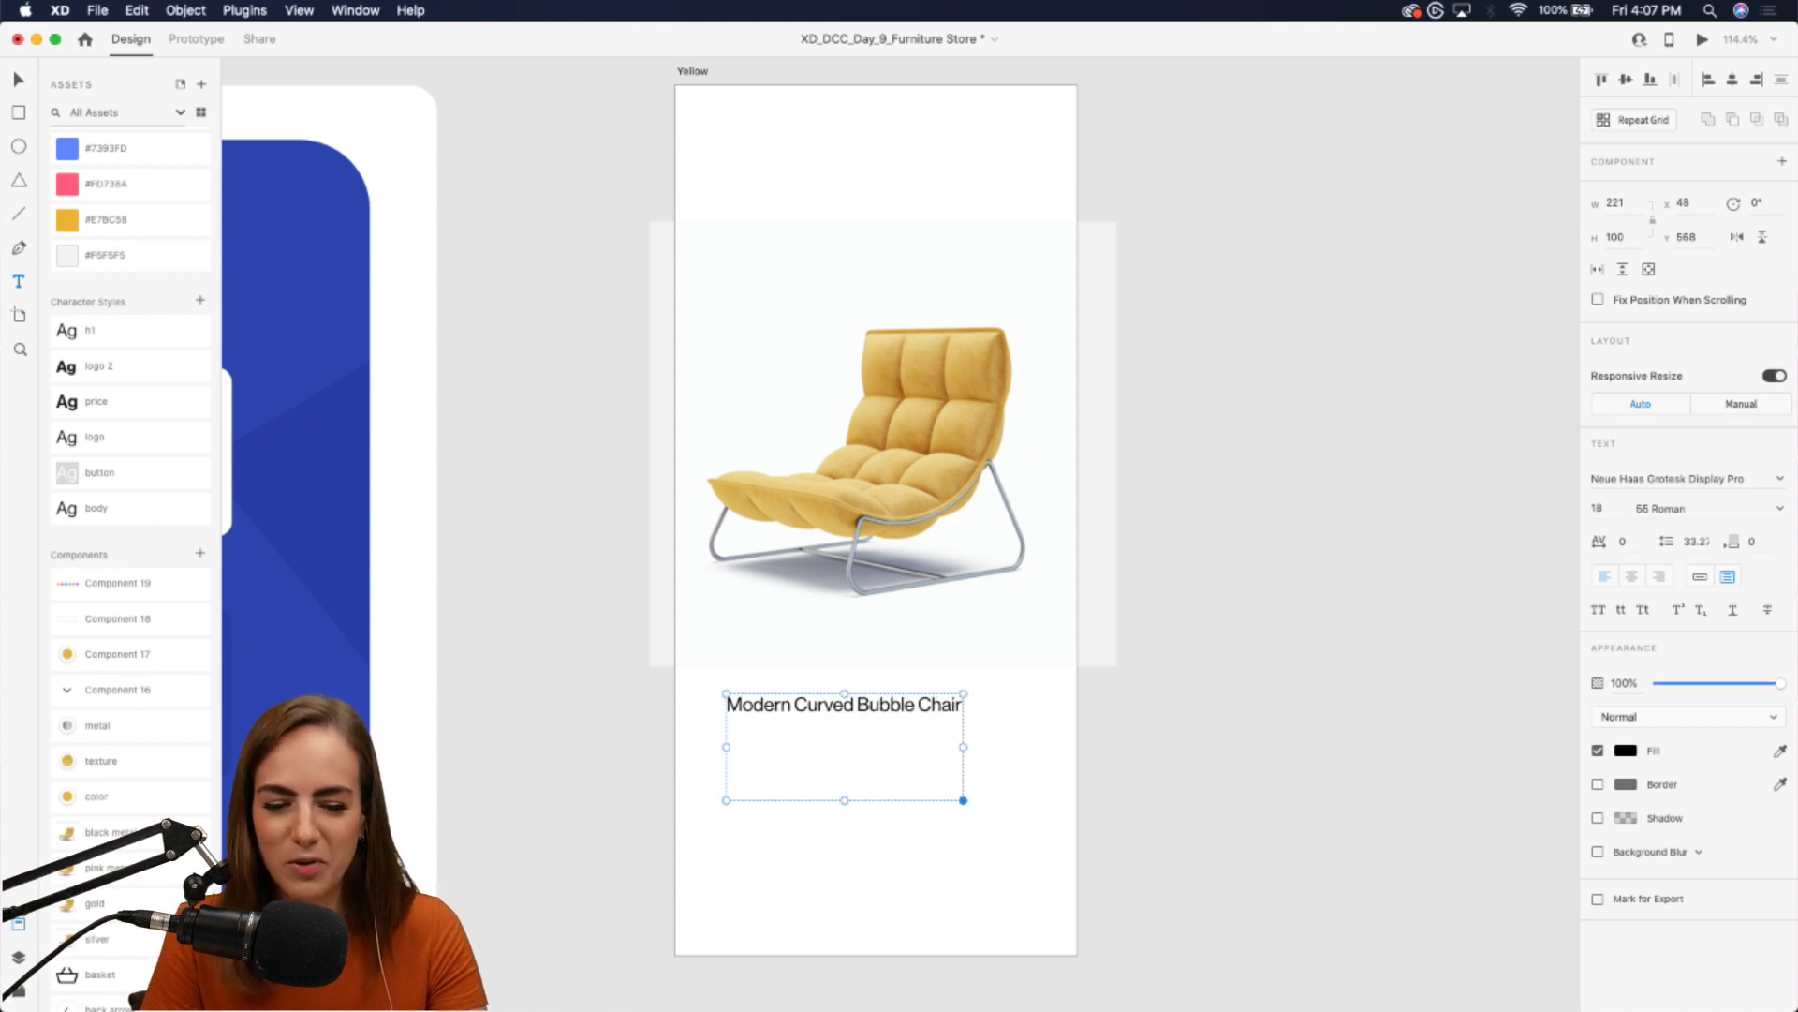
# Apply the h1 character style to the chair heading and resize its text box to about 193 by 76.
pyautogui.click(15, 80)
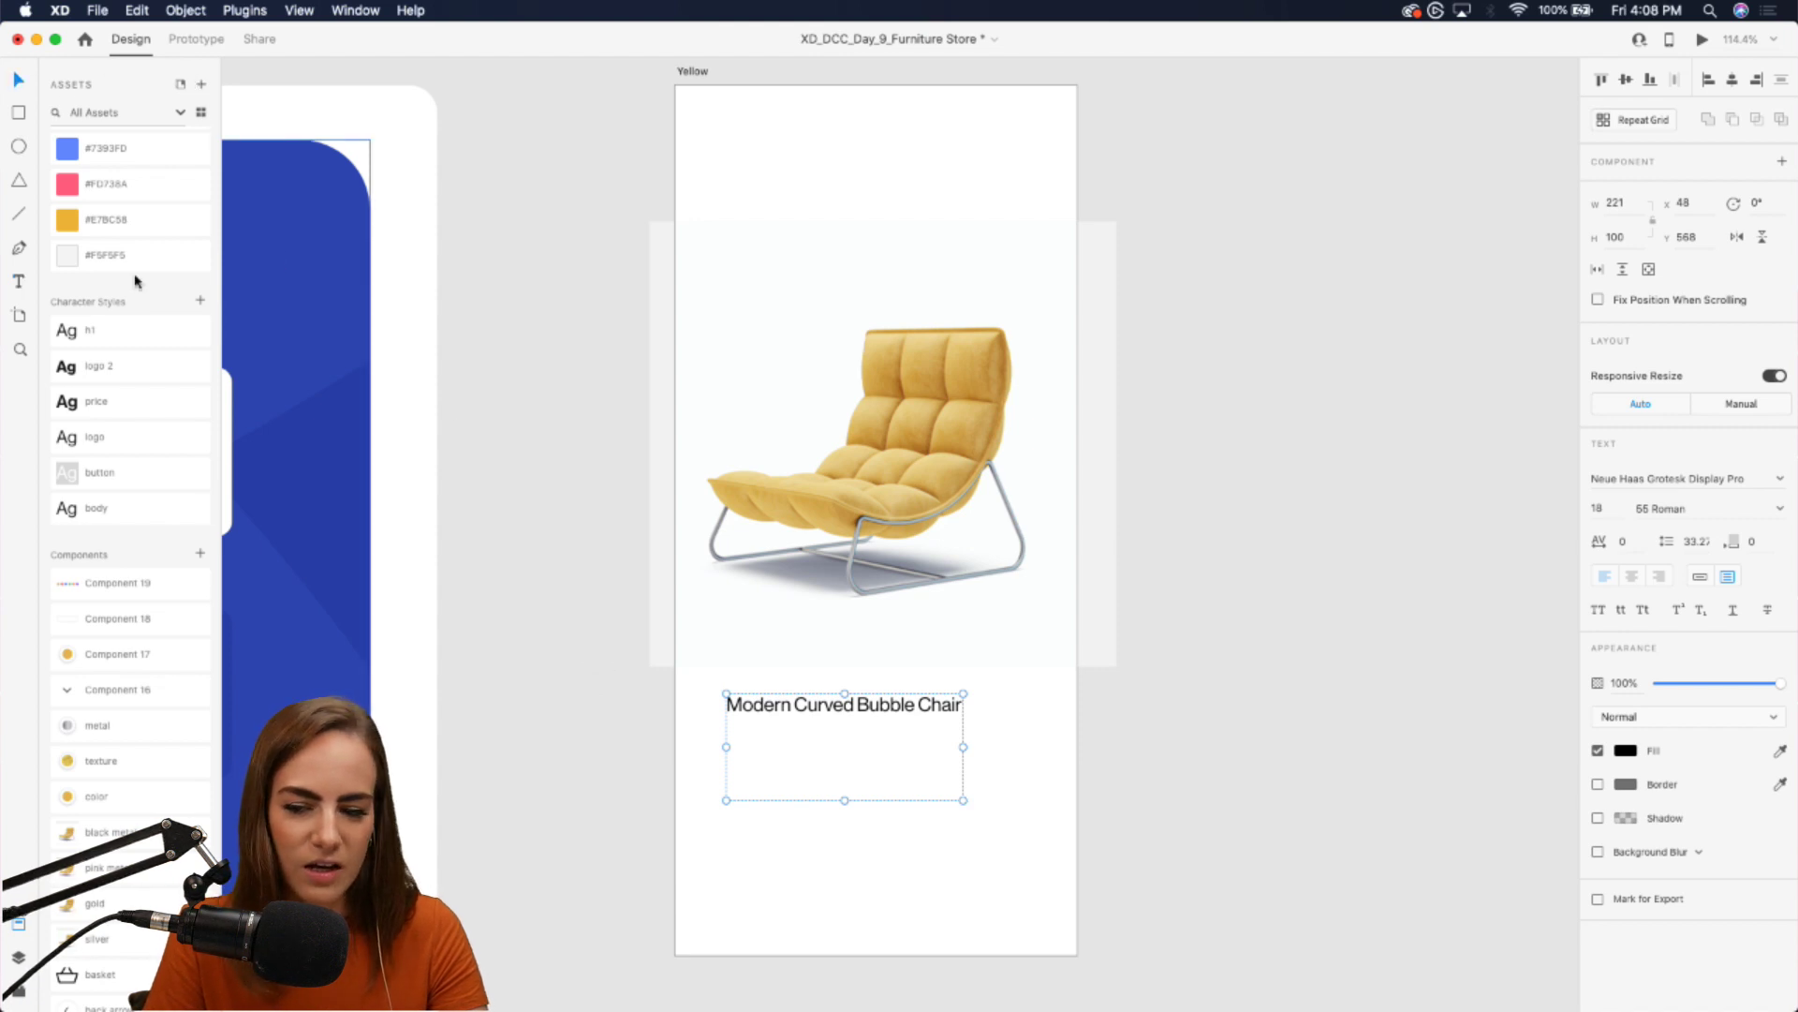
pyautogui.click(119, 330)
pyautogui.moveTo(875, 710); pyautogui.dragTo(872, 704)
pyautogui.moveTo(960, 795); pyautogui.dragTo(930, 769)
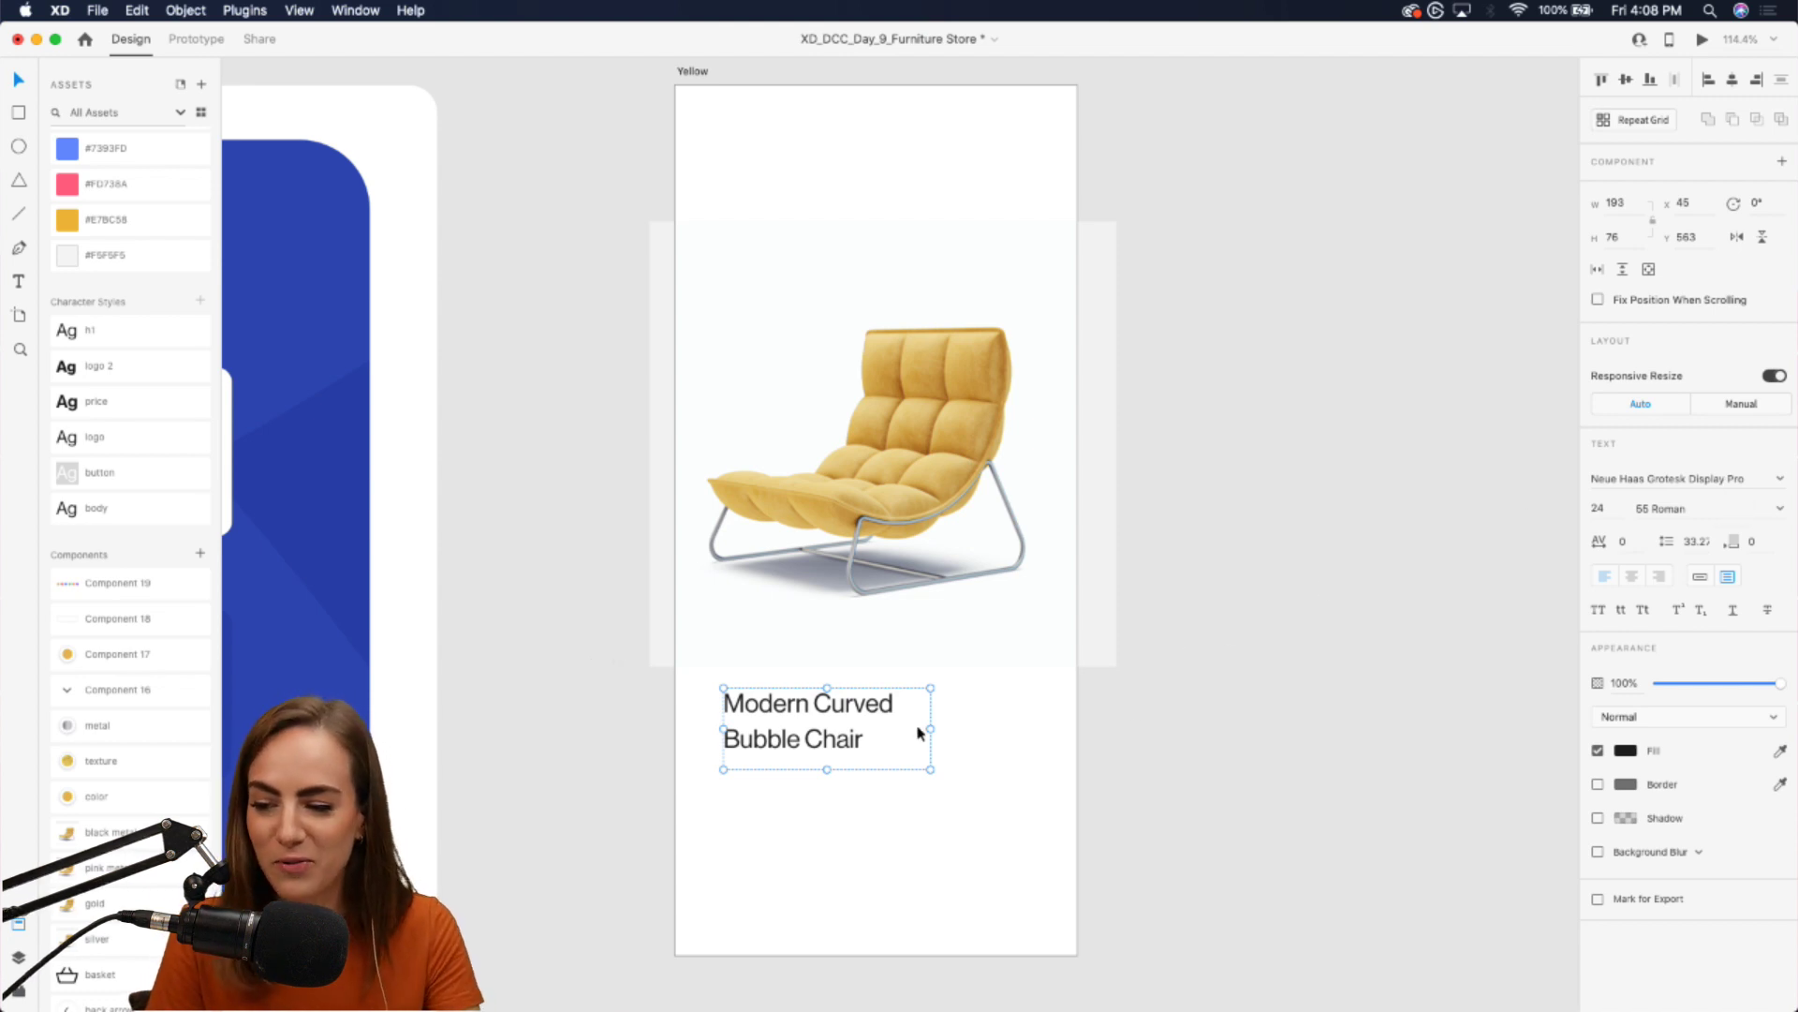
# Duplicate the heading below itself, enlarge the copy to about 284 by 114, and replace its text with "This chair is super comfy!".
pyautogui.press('super+d')
pyautogui.moveTo(778, 726); pyautogui.dragTo(791, 800)
pyautogui.moveTo(930, 850); pyautogui.dragTo(1028, 891)
pyautogui.doubleClick(742, 828)
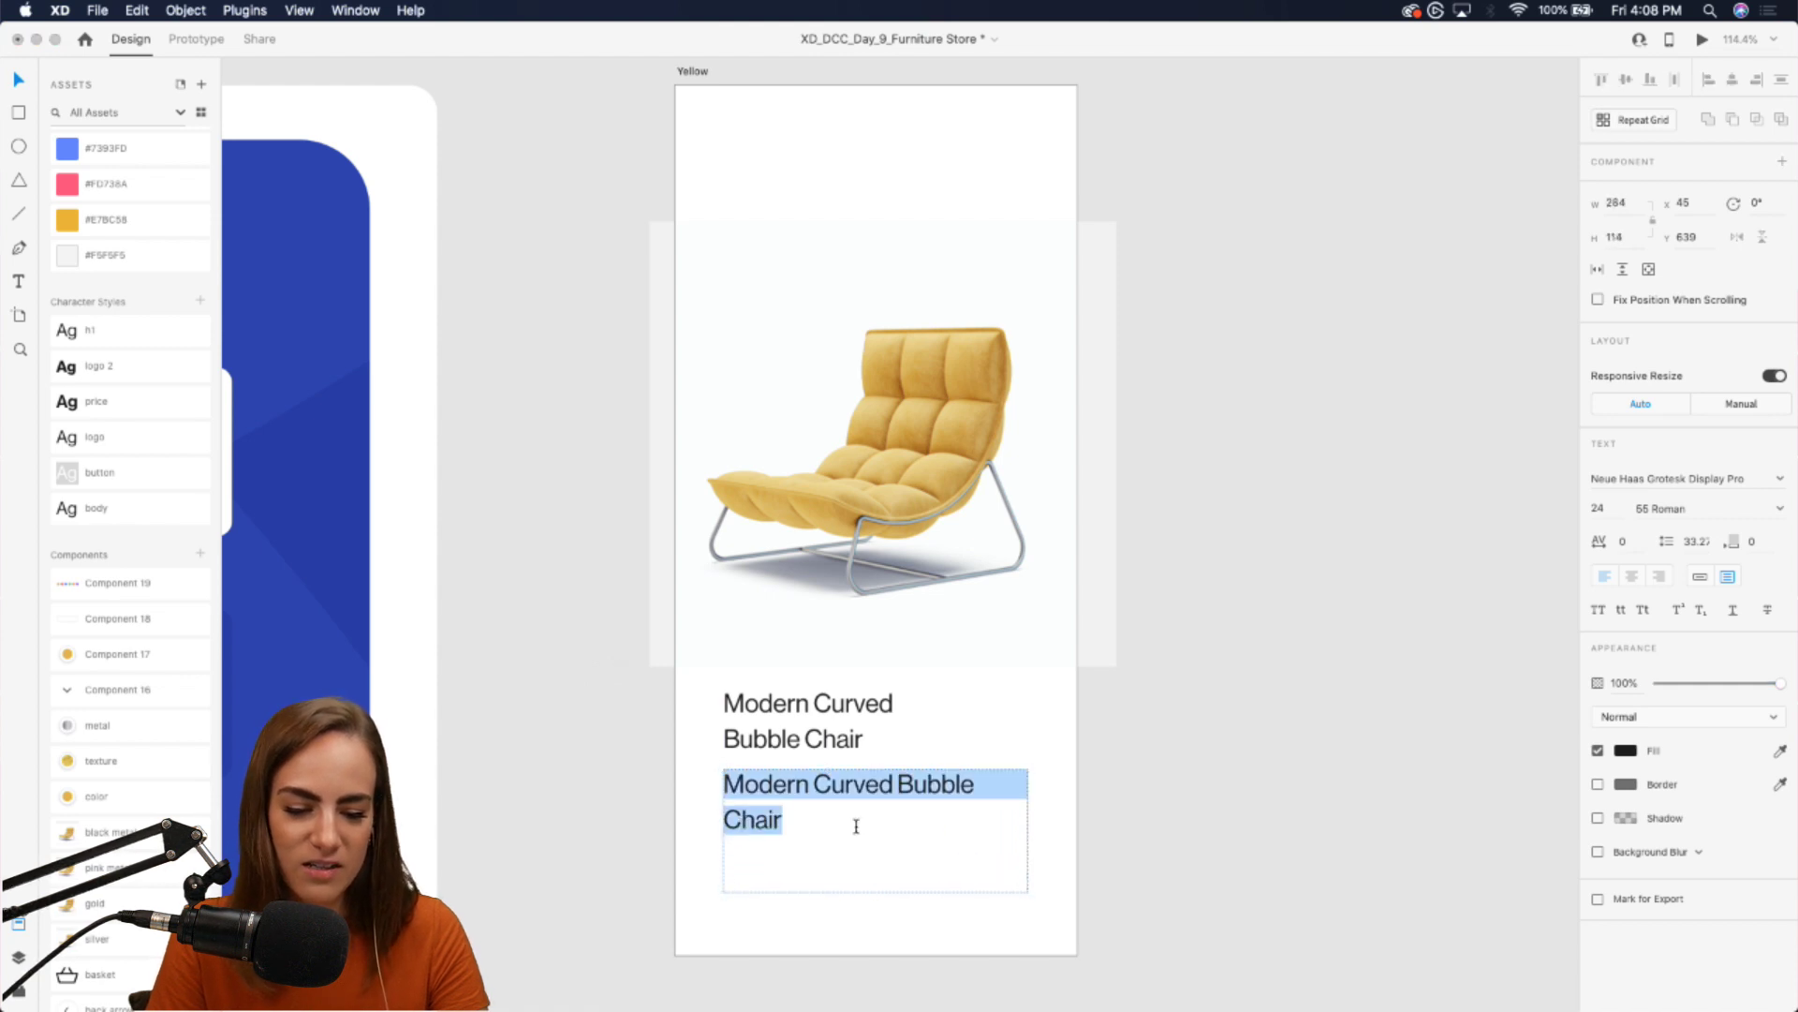
pyautogui.write('This chair is super comfy!')
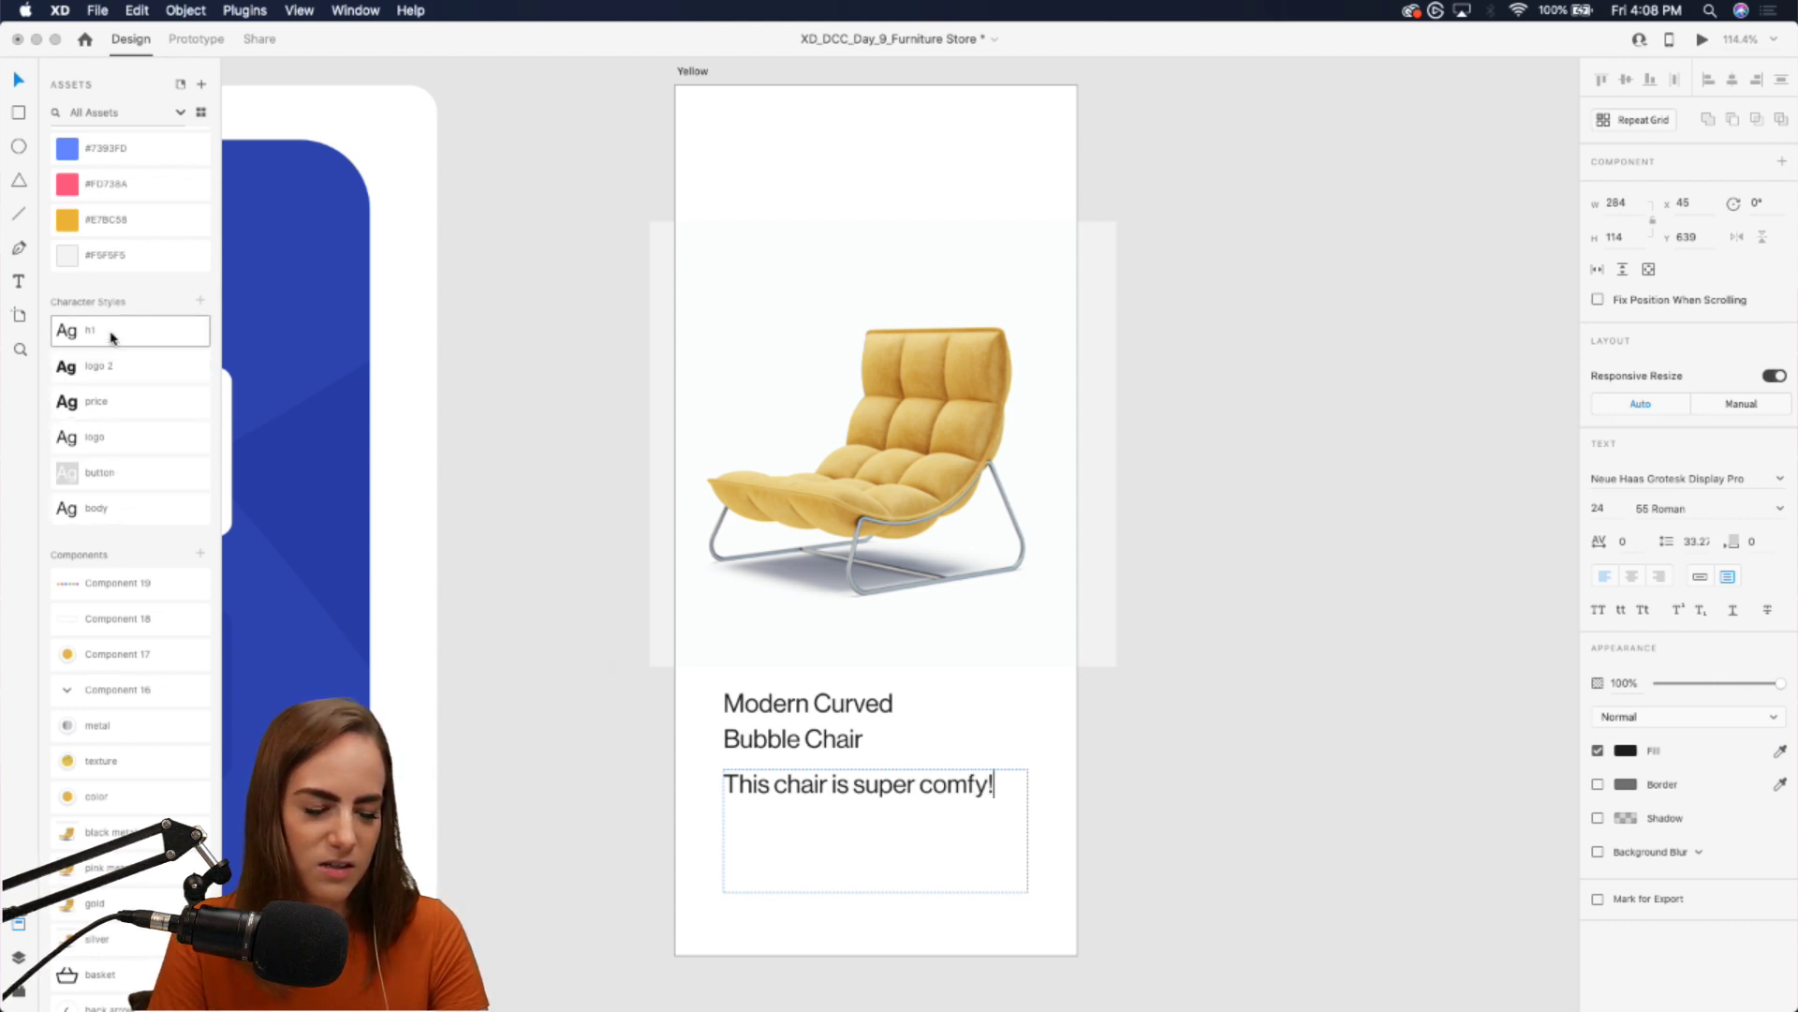
# Apply the body character style to the description text and set its opacity to 50%.
pyautogui.click(97, 508)
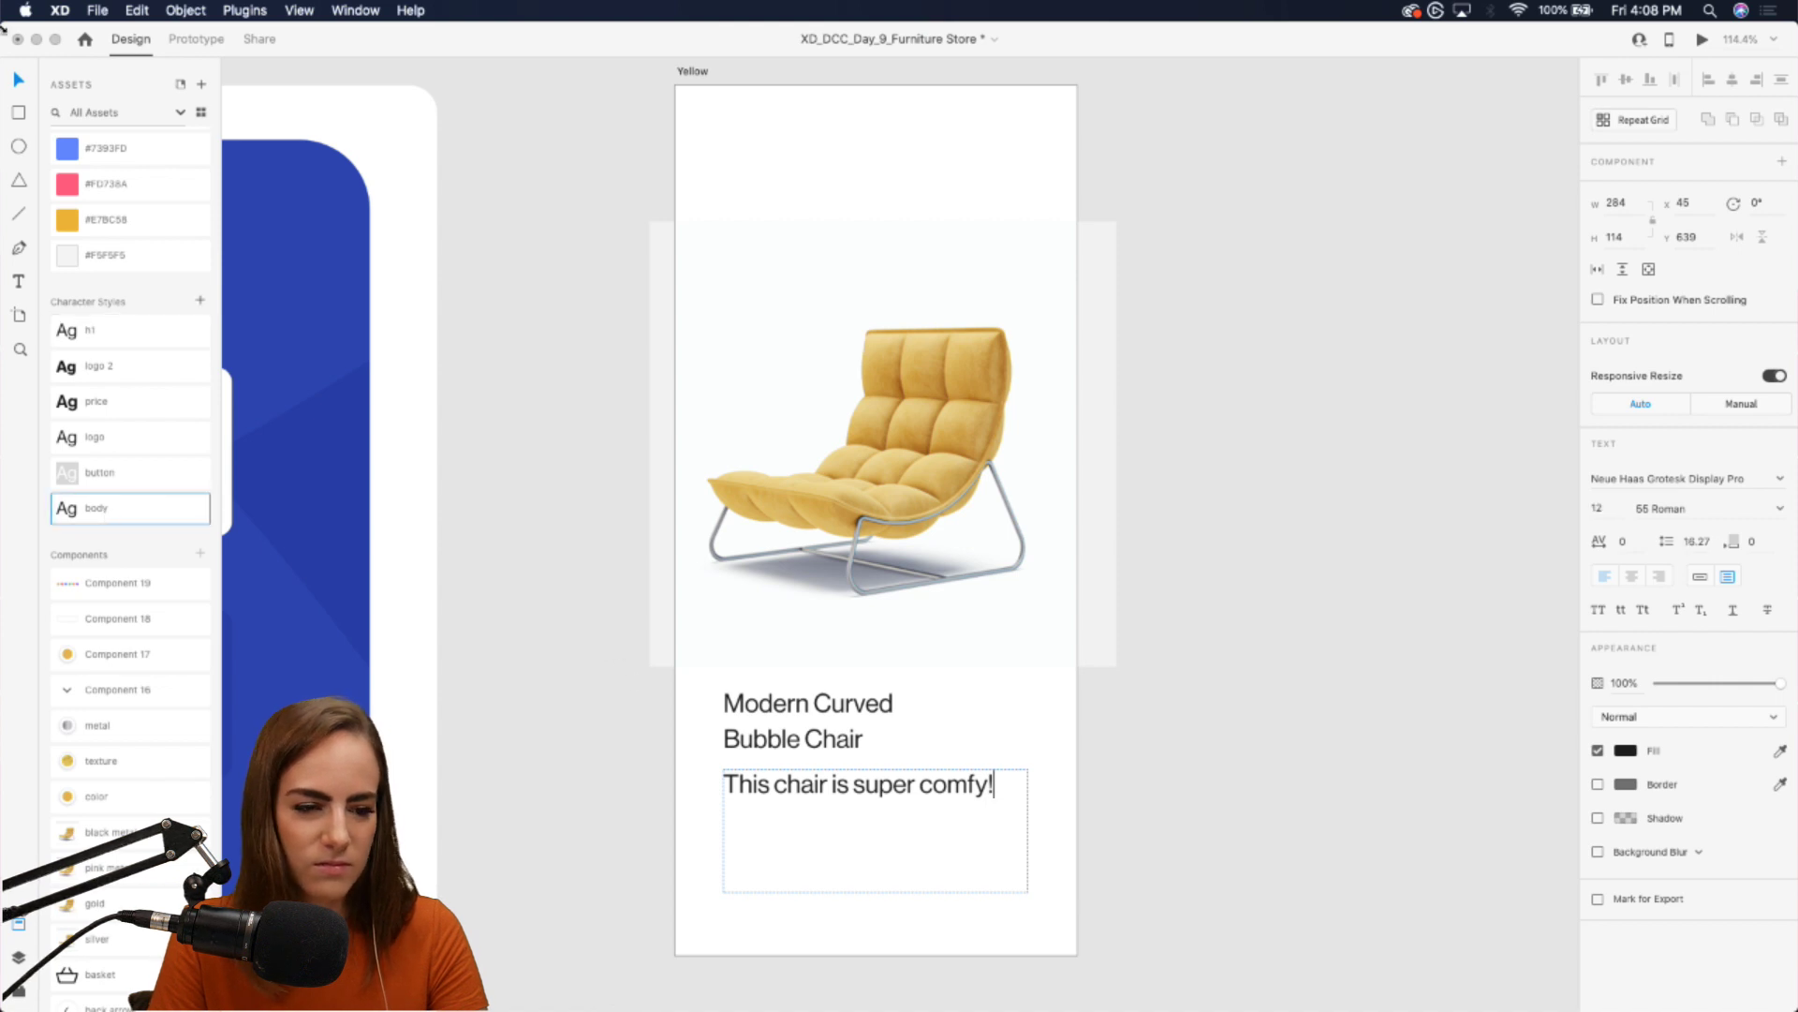
pyautogui.click(100, 511)
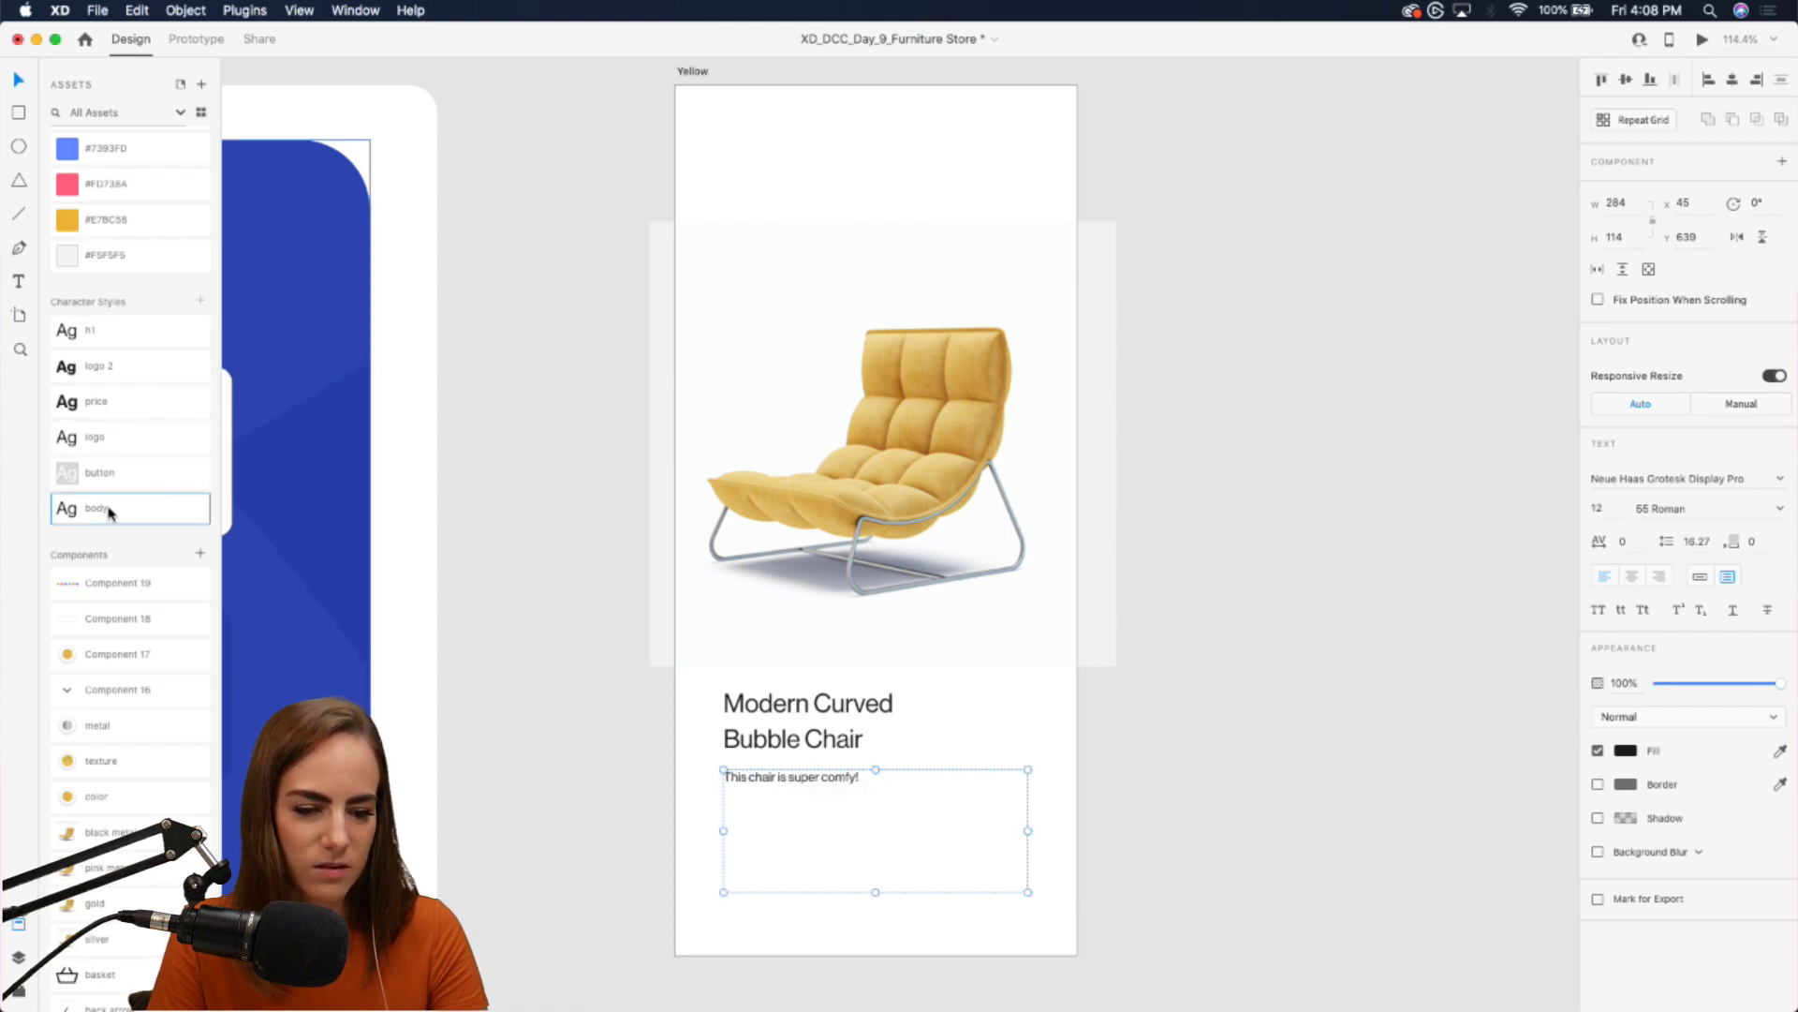
pyautogui.moveTo(1725, 685); pyautogui.dragTo(1720, 691)
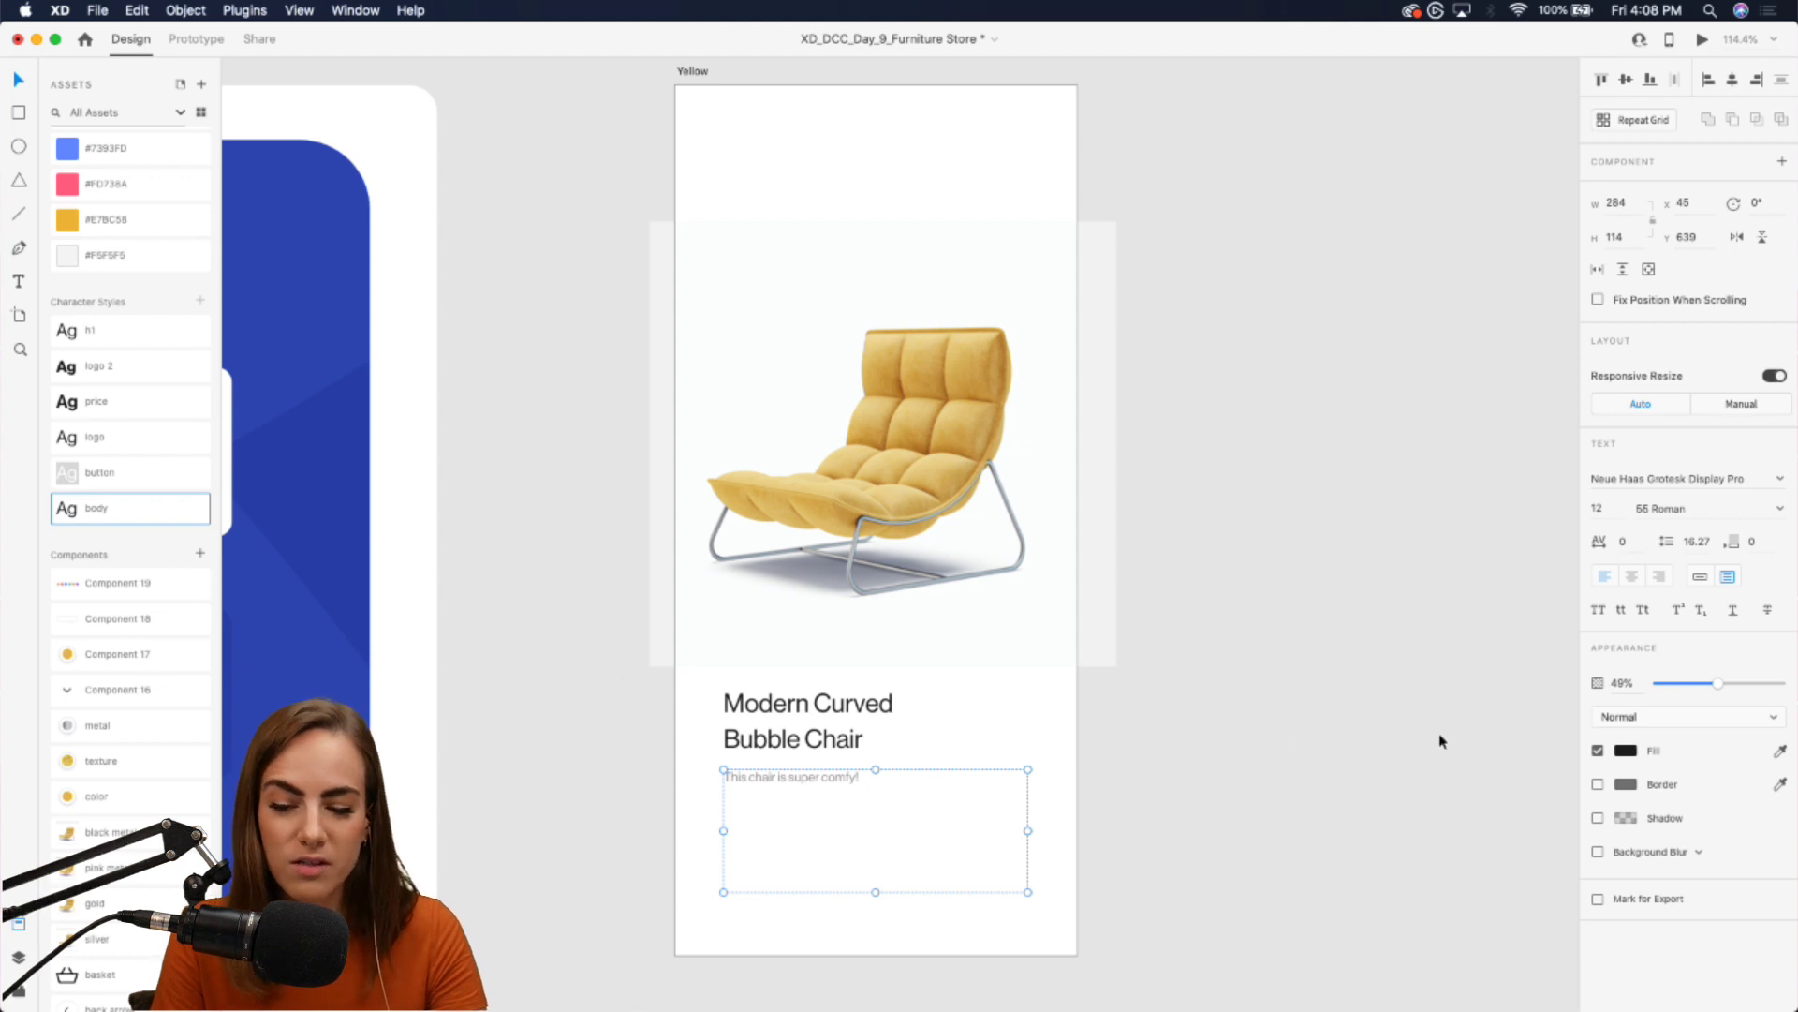
pyautogui.moveTo(1722, 685); pyautogui.dragTo(1722, 686)
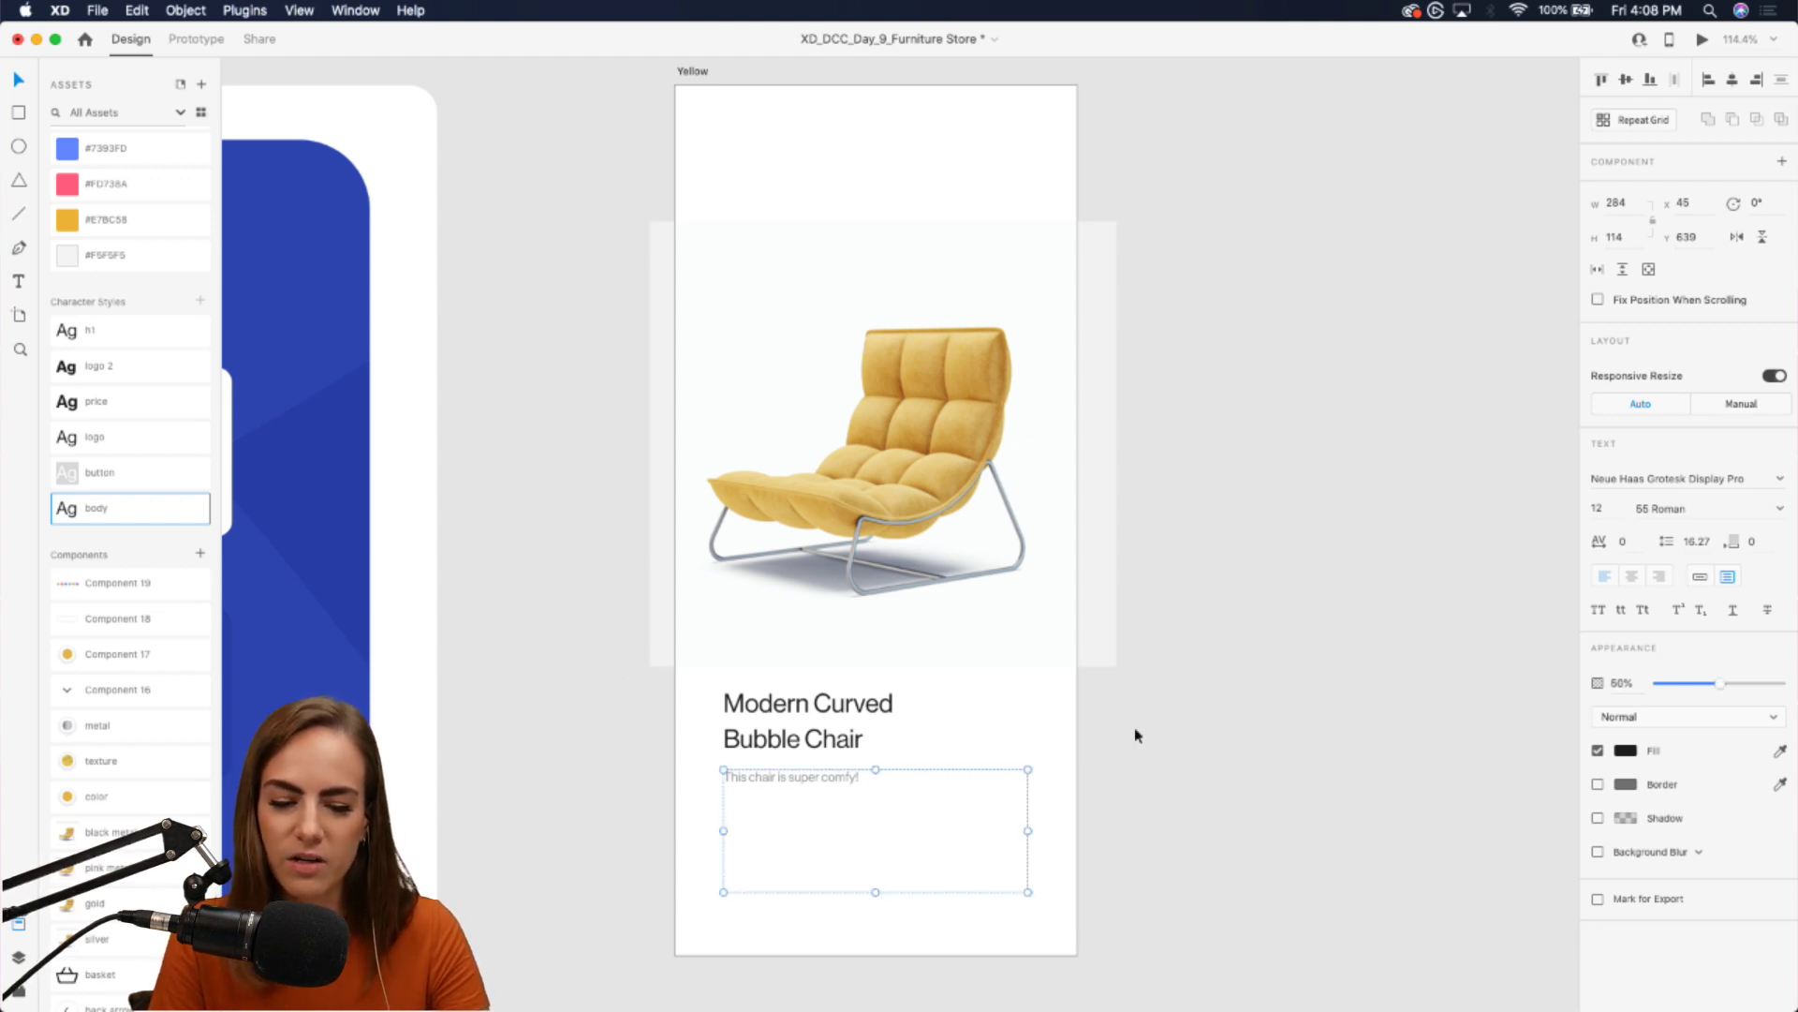
# Fill the description box with standard Latin placeholder text using the Lorem Ipsum plugin, with line breaks included.
pyautogui.scroll(4, 783, 729)
pyautogui.scroll(-2, 792, 731)
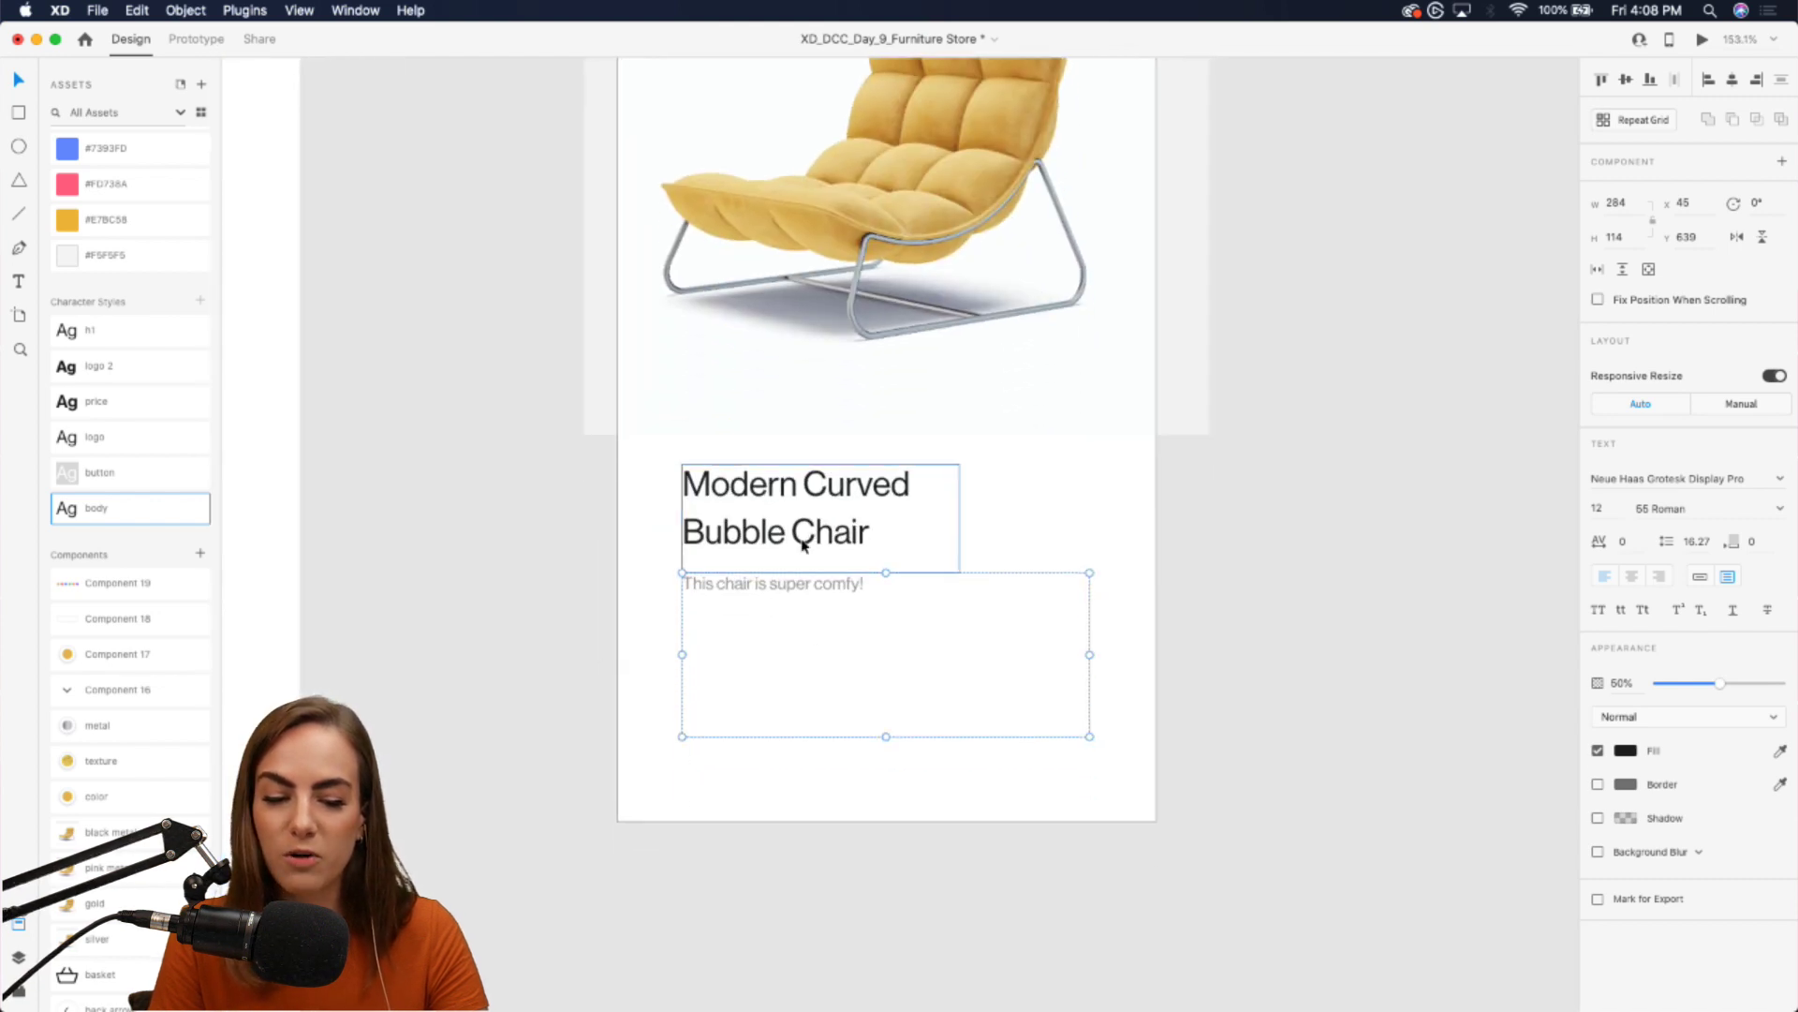
pyautogui.click(17, 993)
pyautogui.click(169, 403)
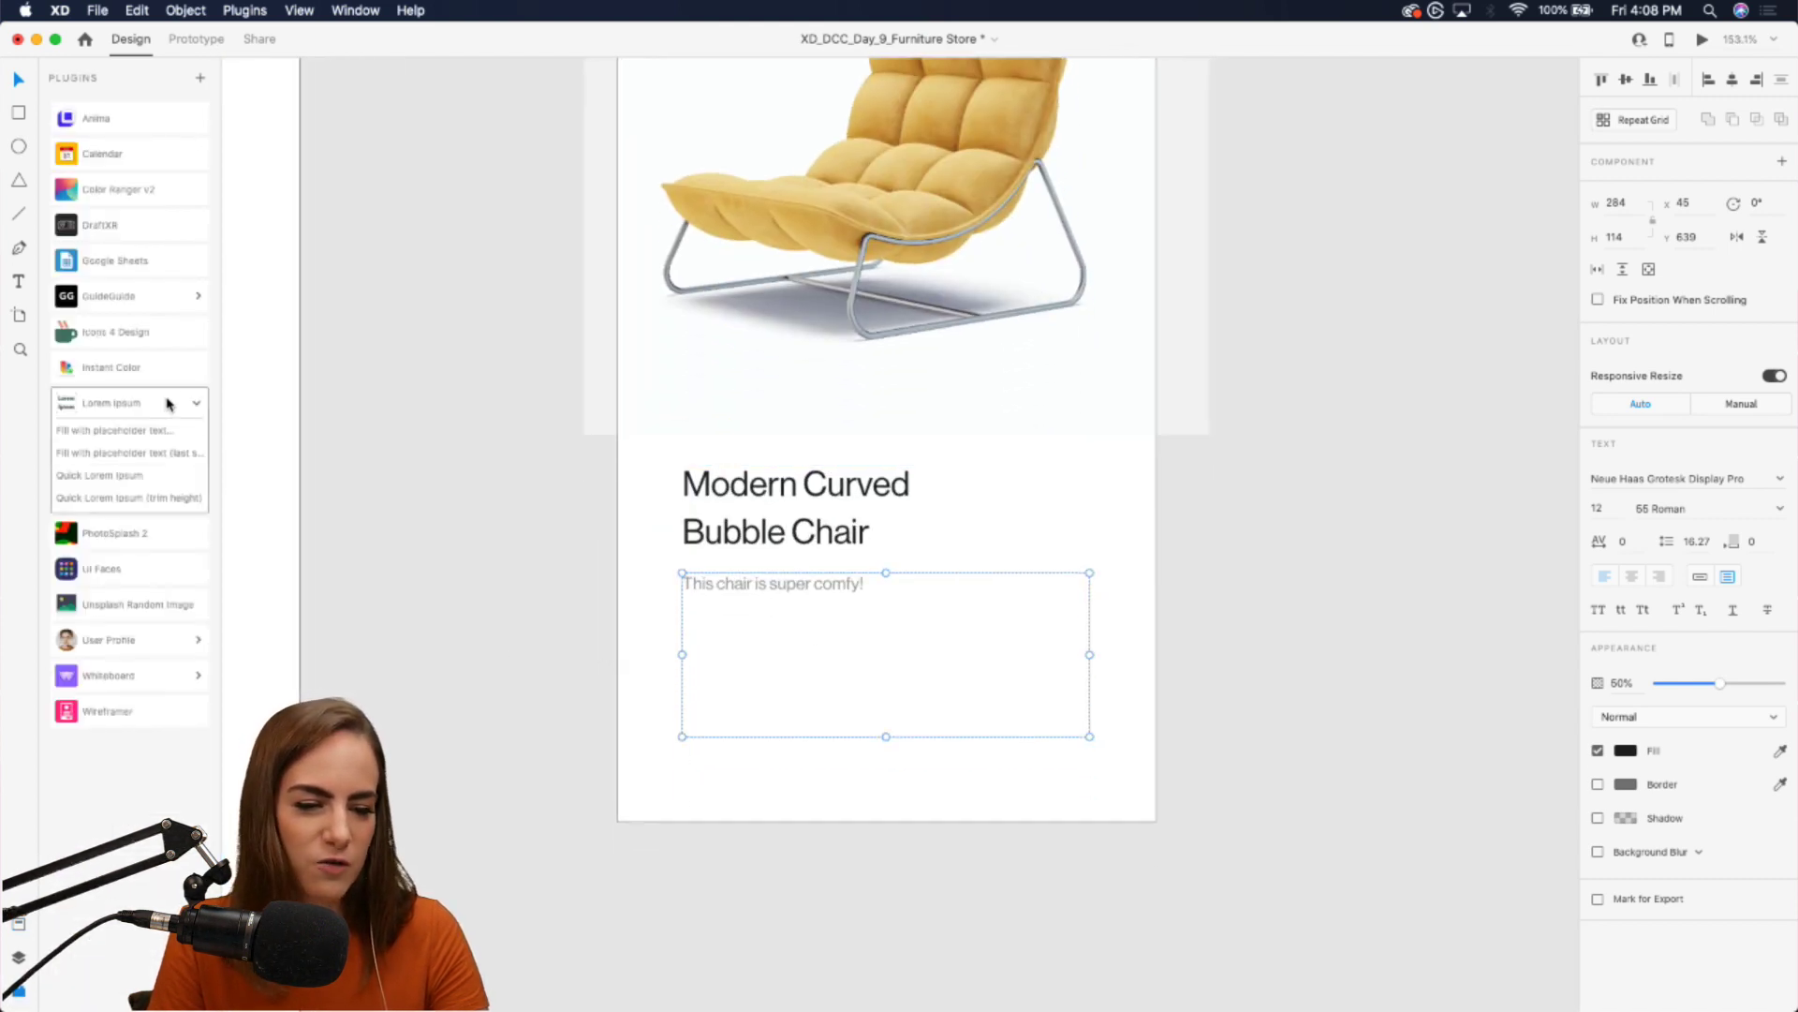
pyautogui.click(114, 435)
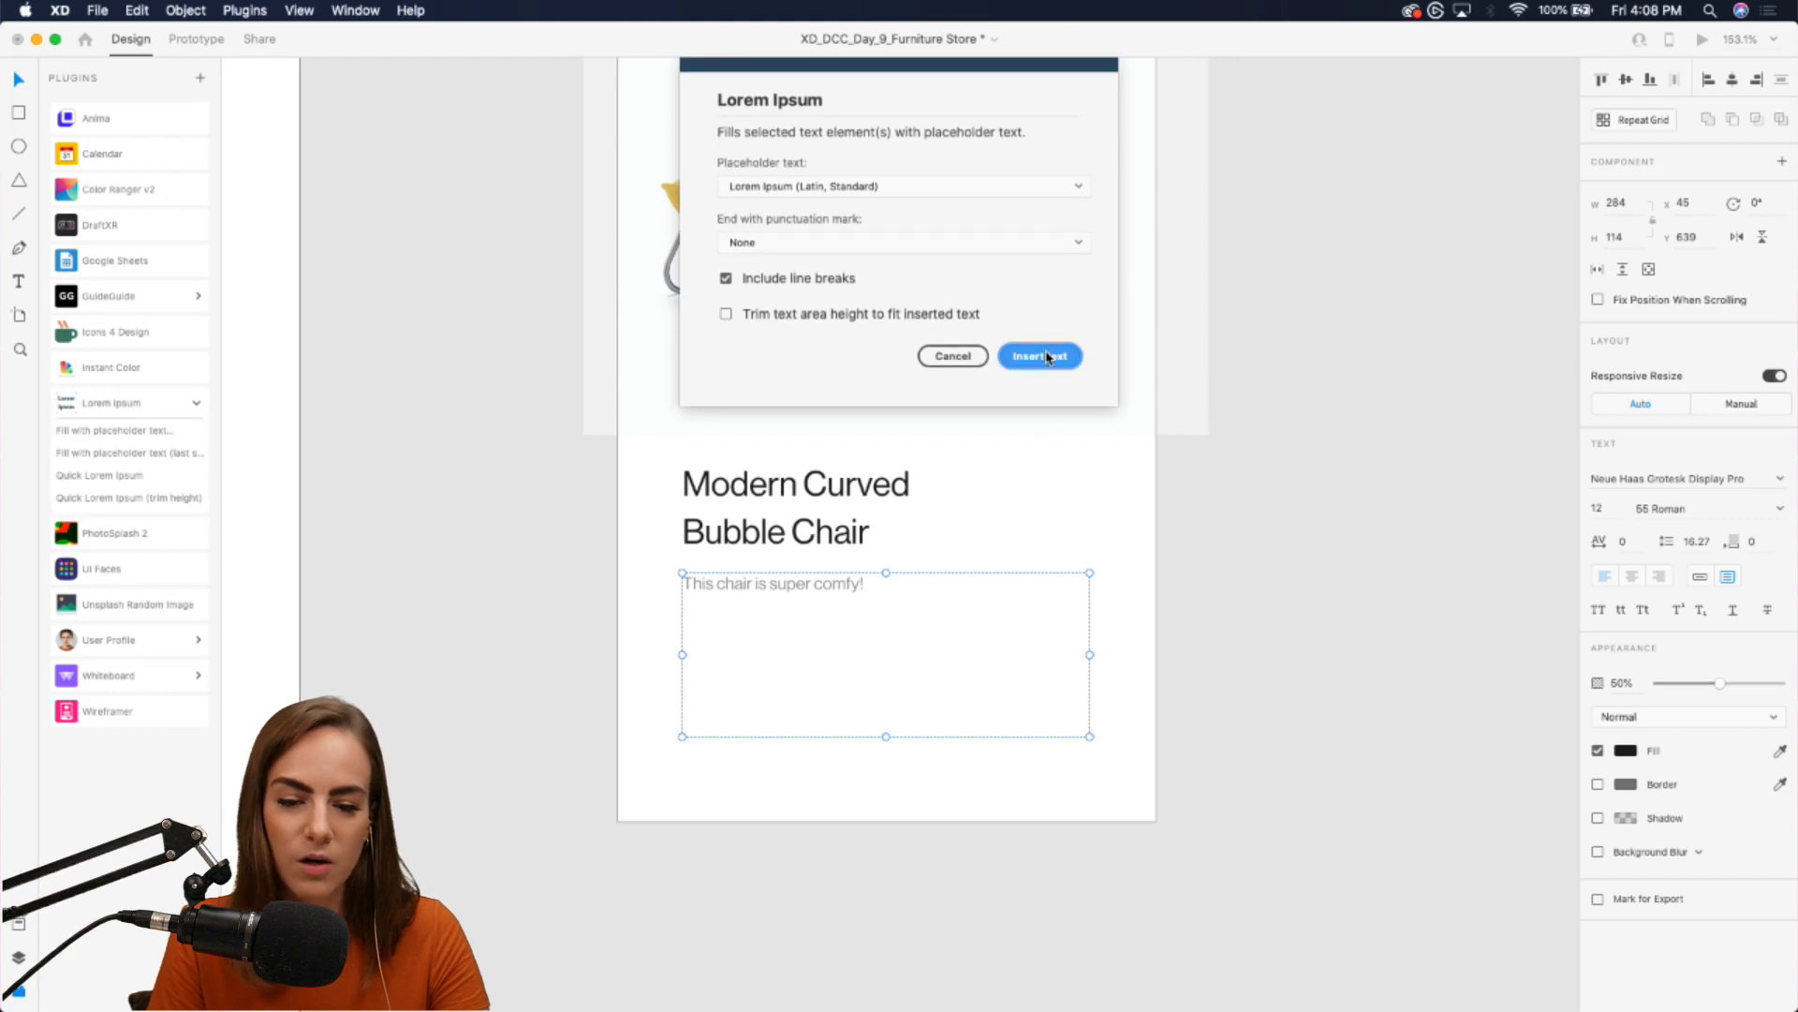
pyautogui.click(1047, 356)
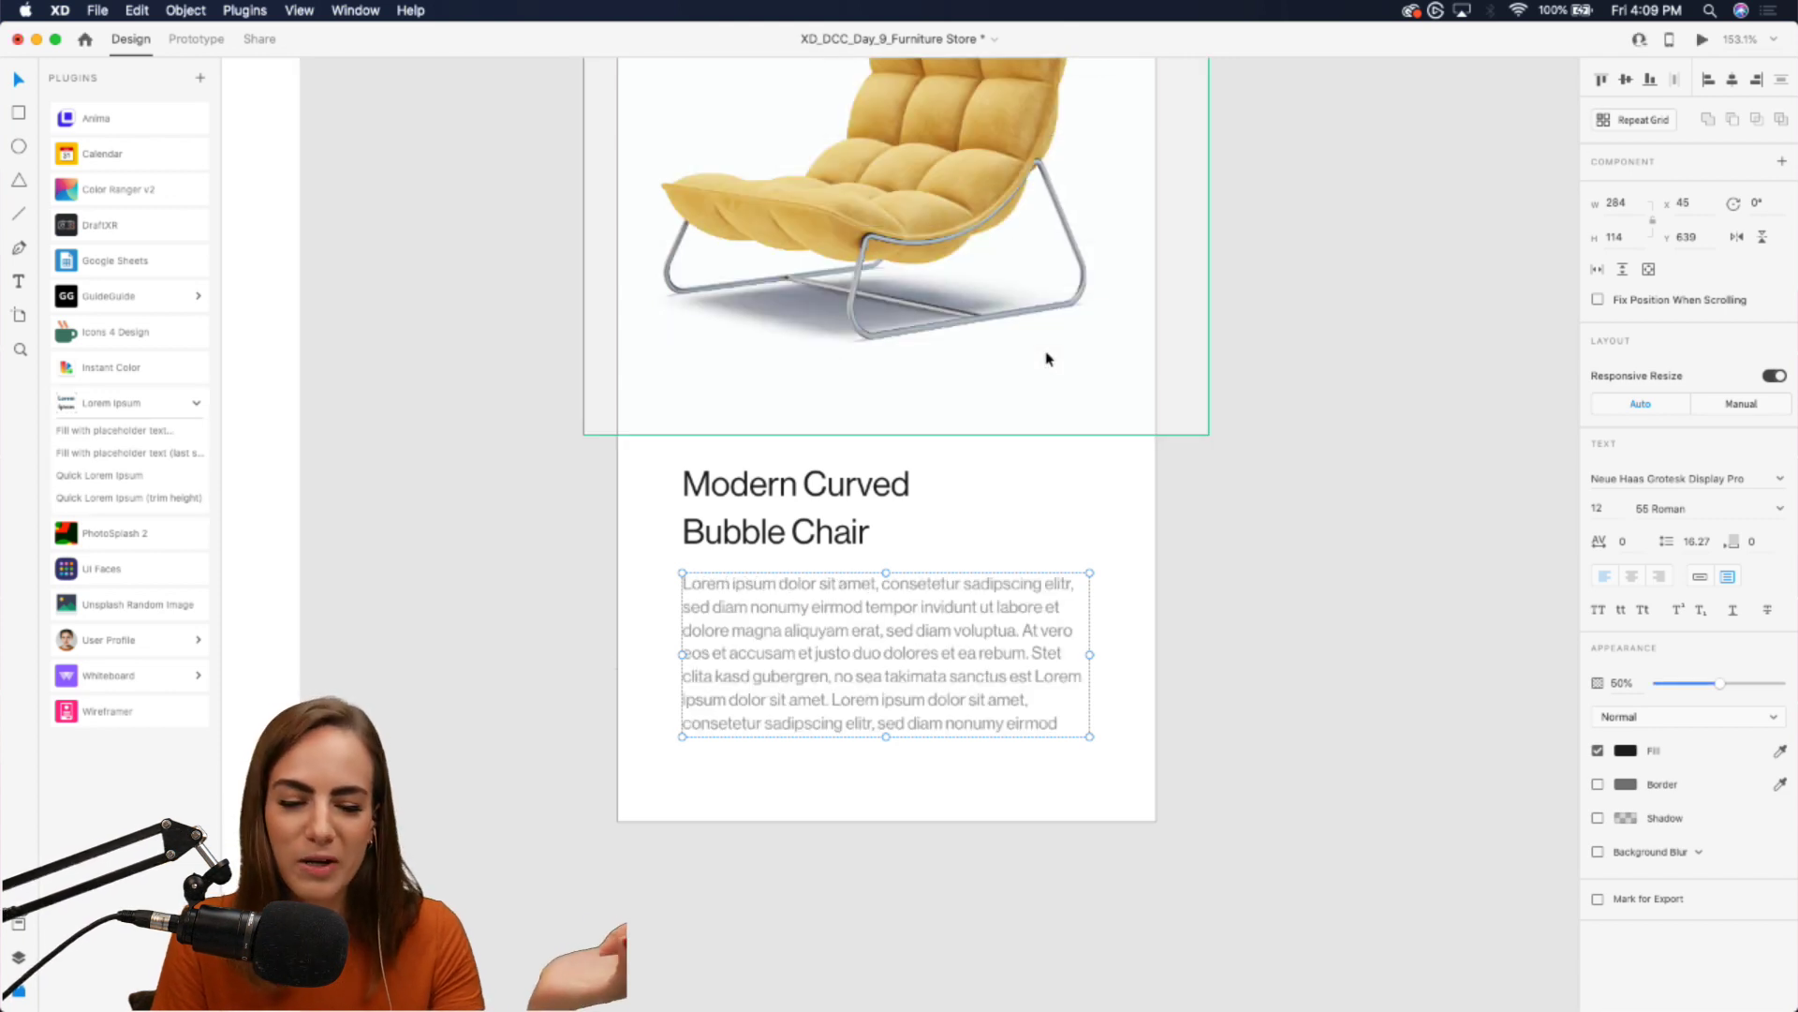
# Shorten the description text box to about 58 high, leaving three lines of placeholder text.
pyautogui.press('super+shift+y')
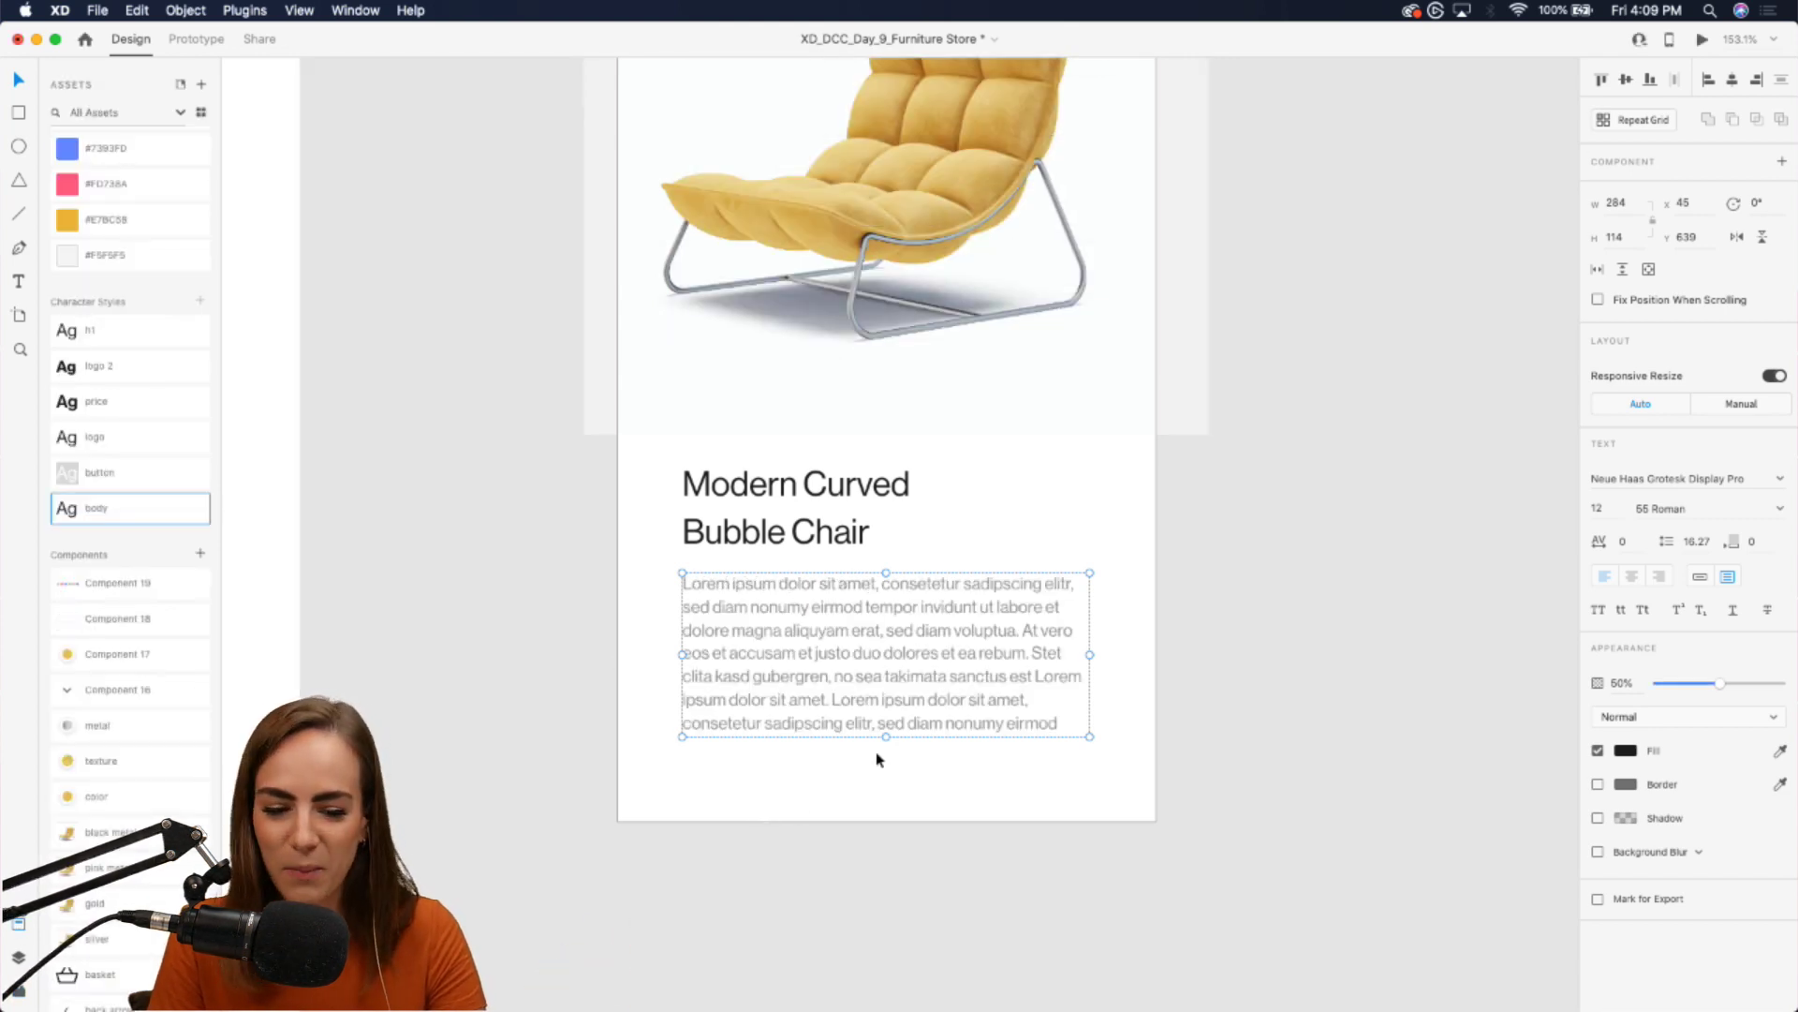
pyautogui.moveTo(886, 736); pyautogui.dragTo(887, 655)
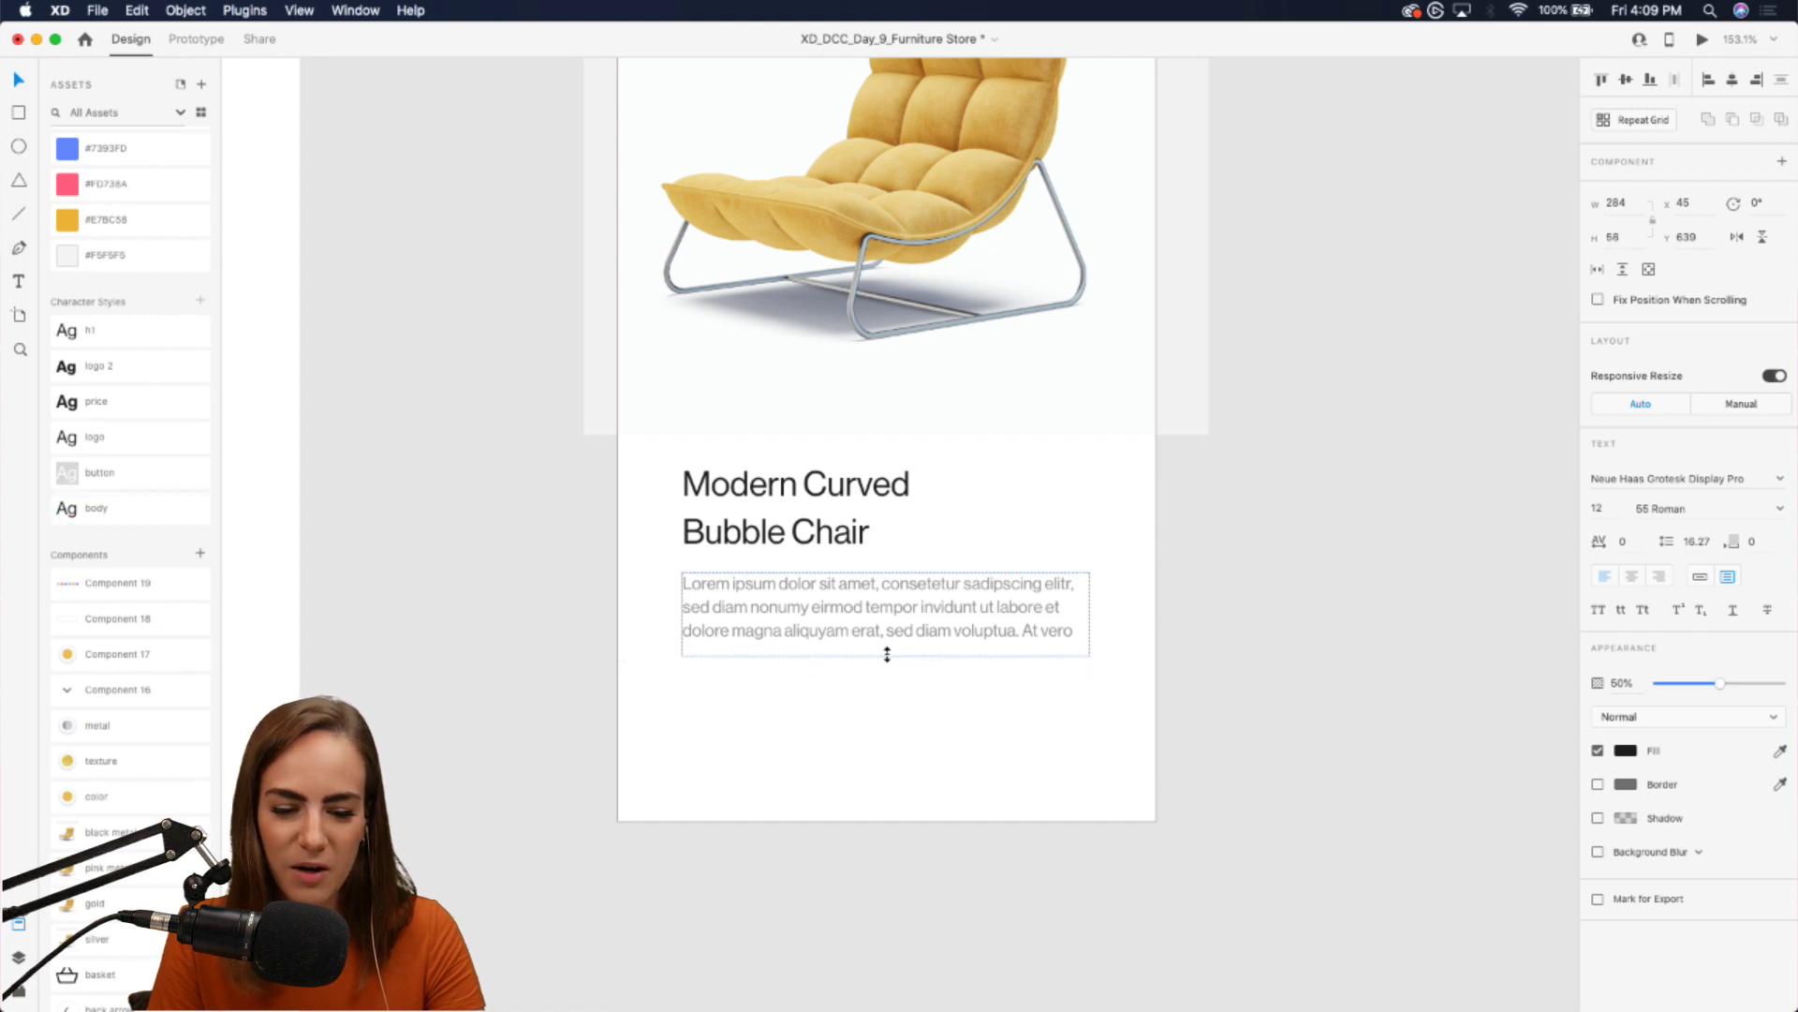
pyautogui.click(478, 660)
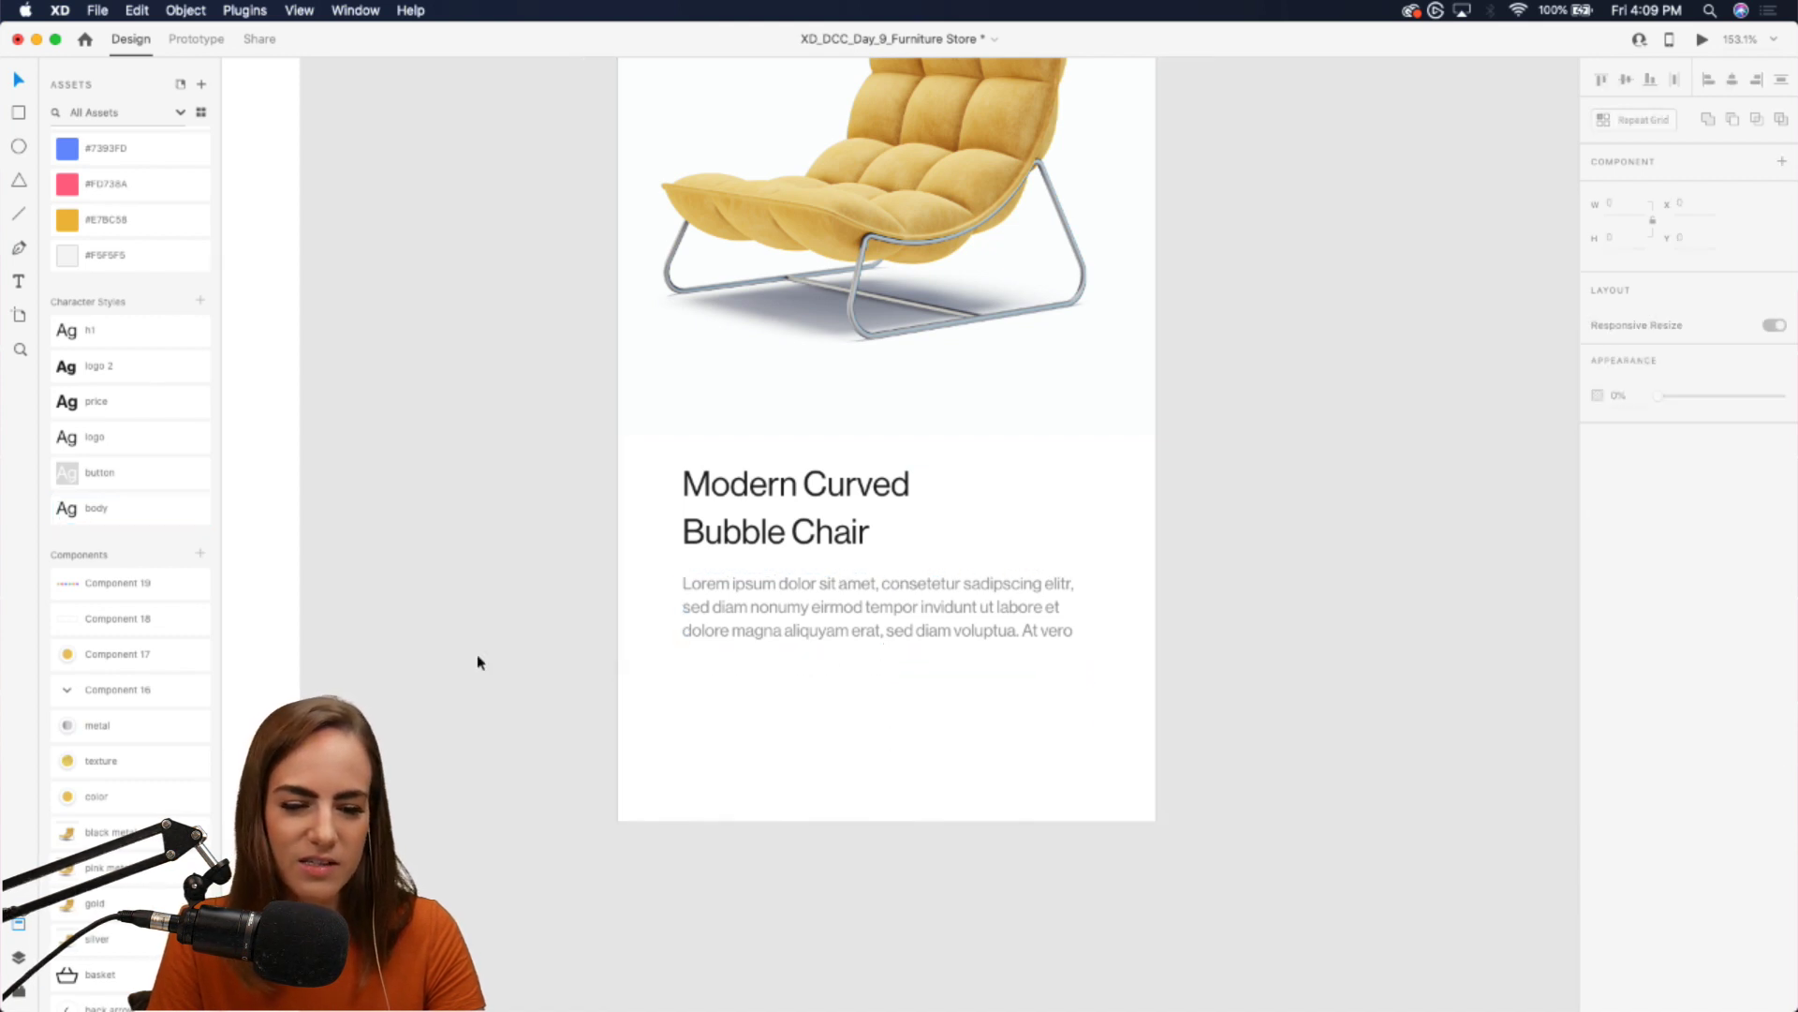
# Draw a button rectangle about 149 by 48 below the description, remove its border, and fill it with black #000000.
pyautogui.hscroll(2, 920, 668)
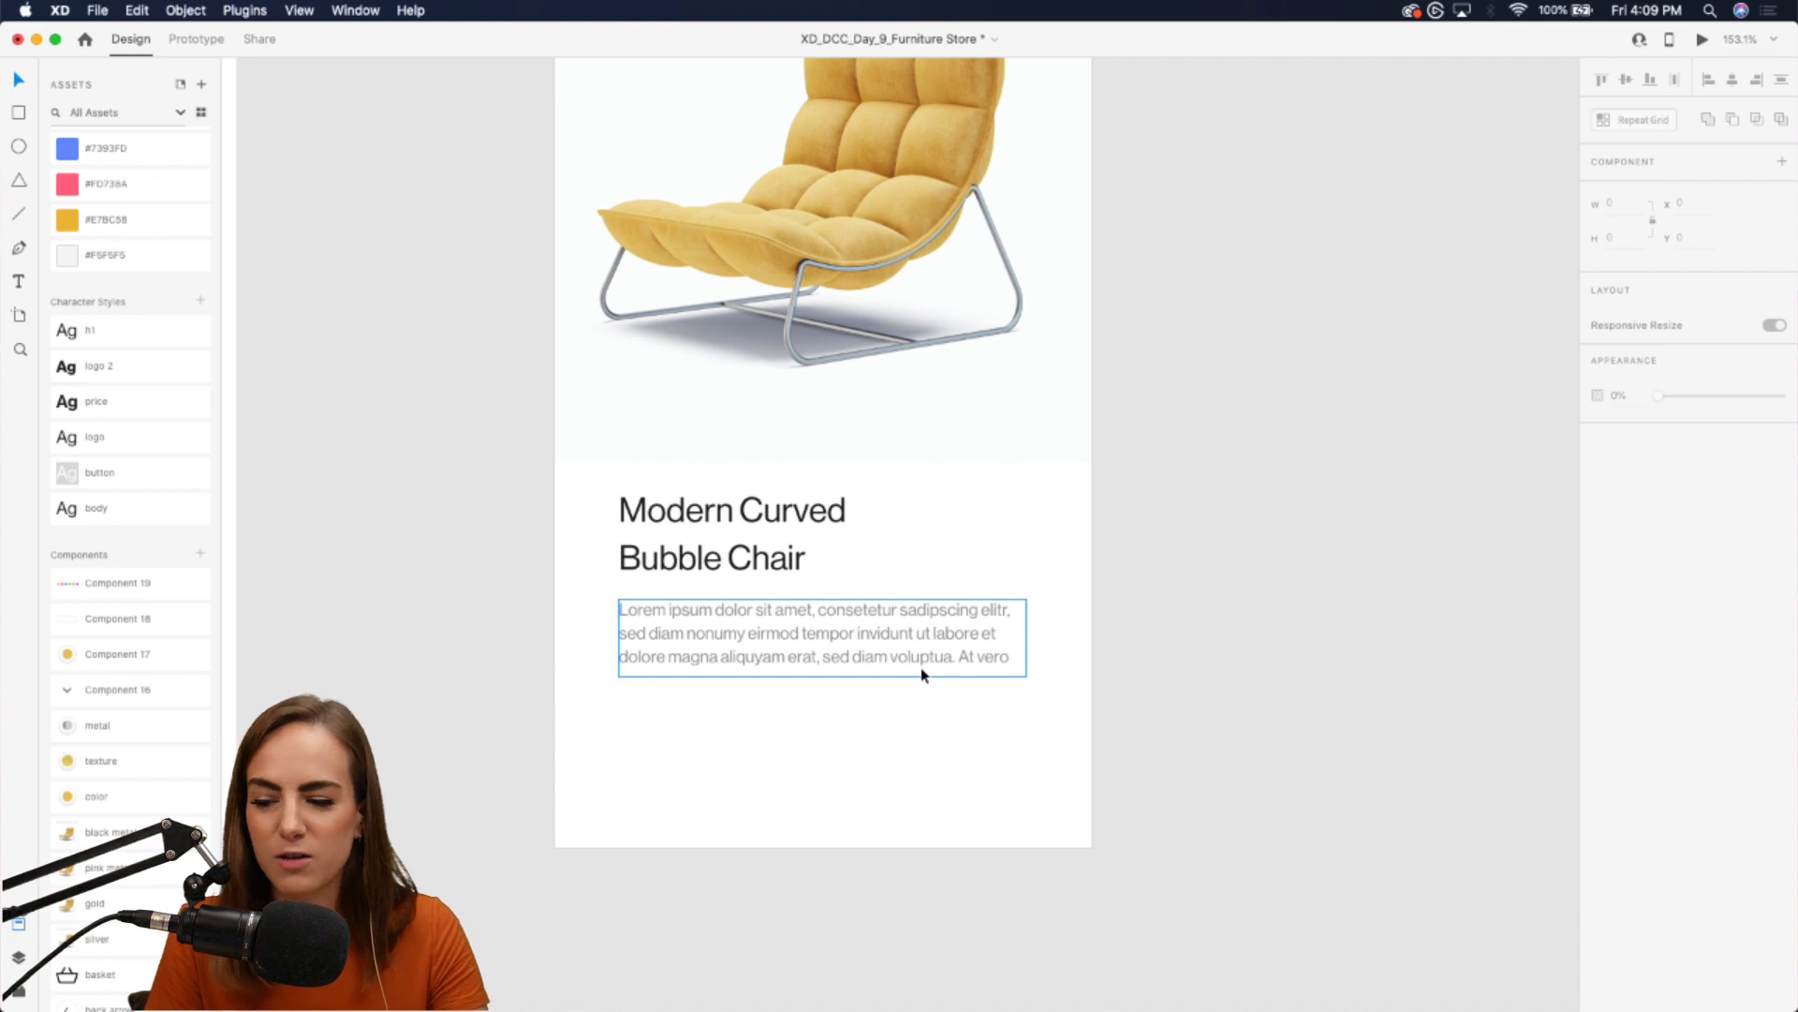
pyautogui.click(24, 119)
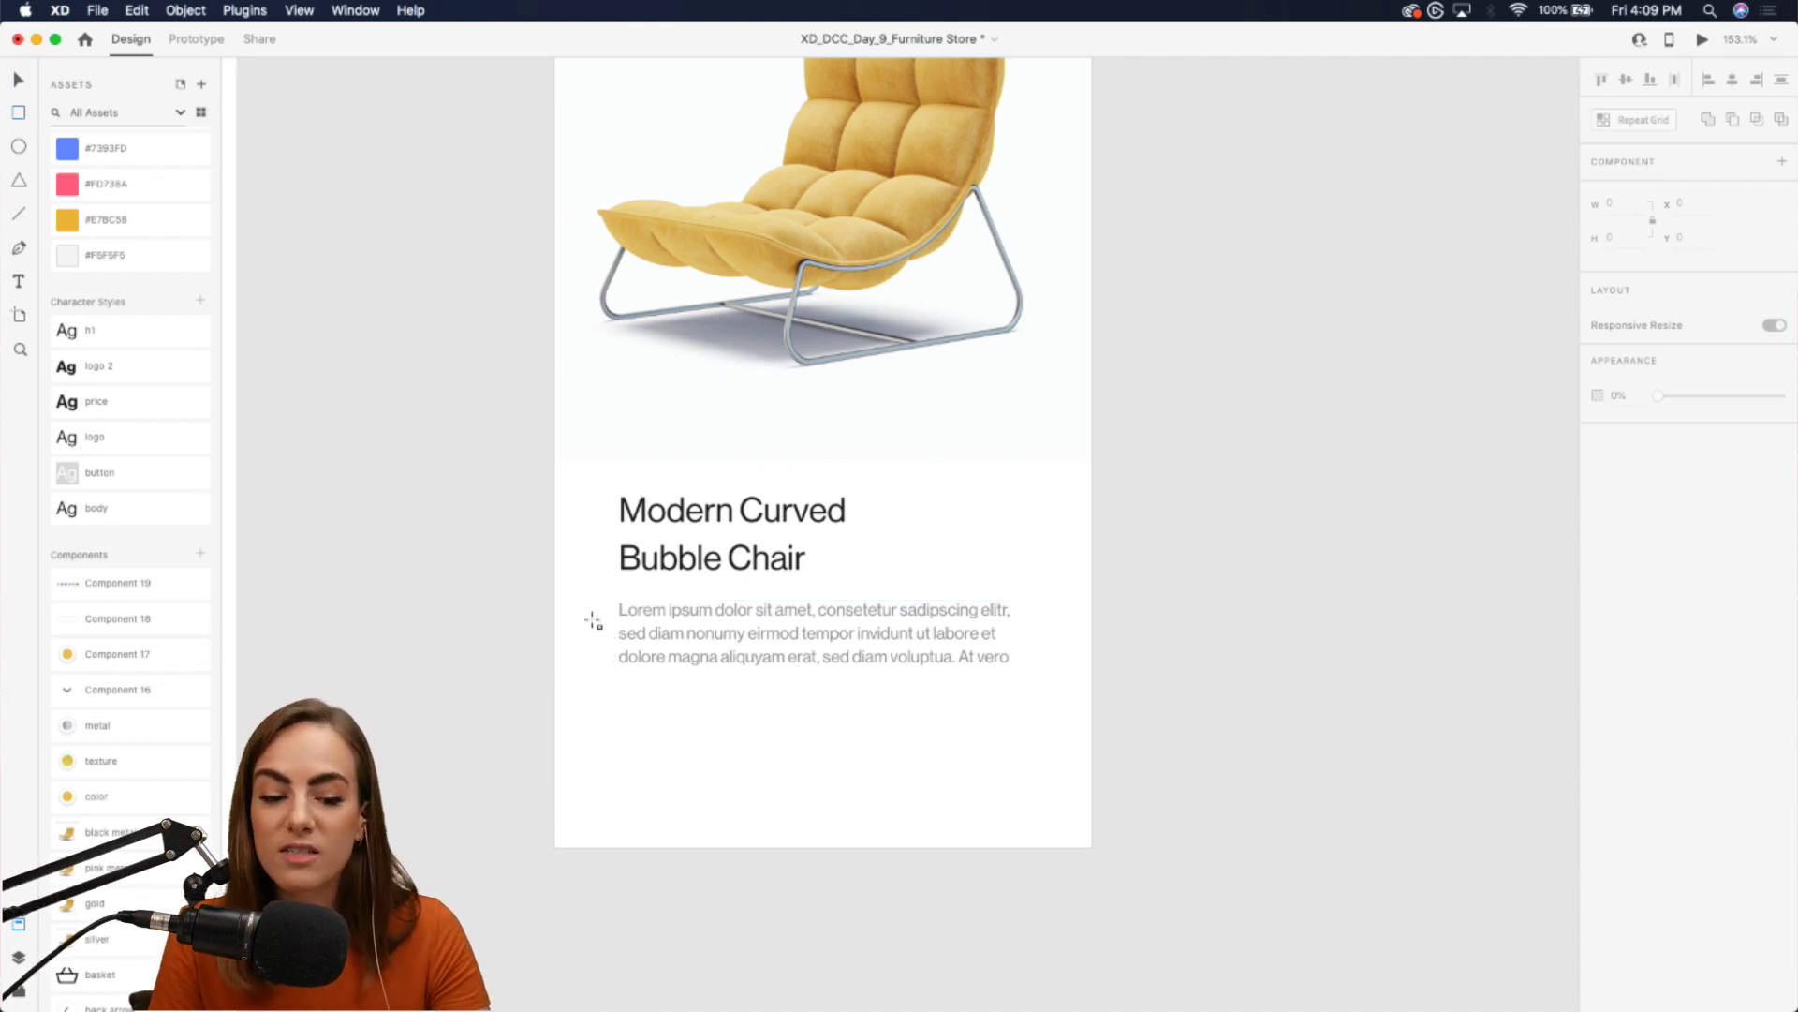
pyautogui.moveTo(619, 694); pyautogui.dragTo(831, 762)
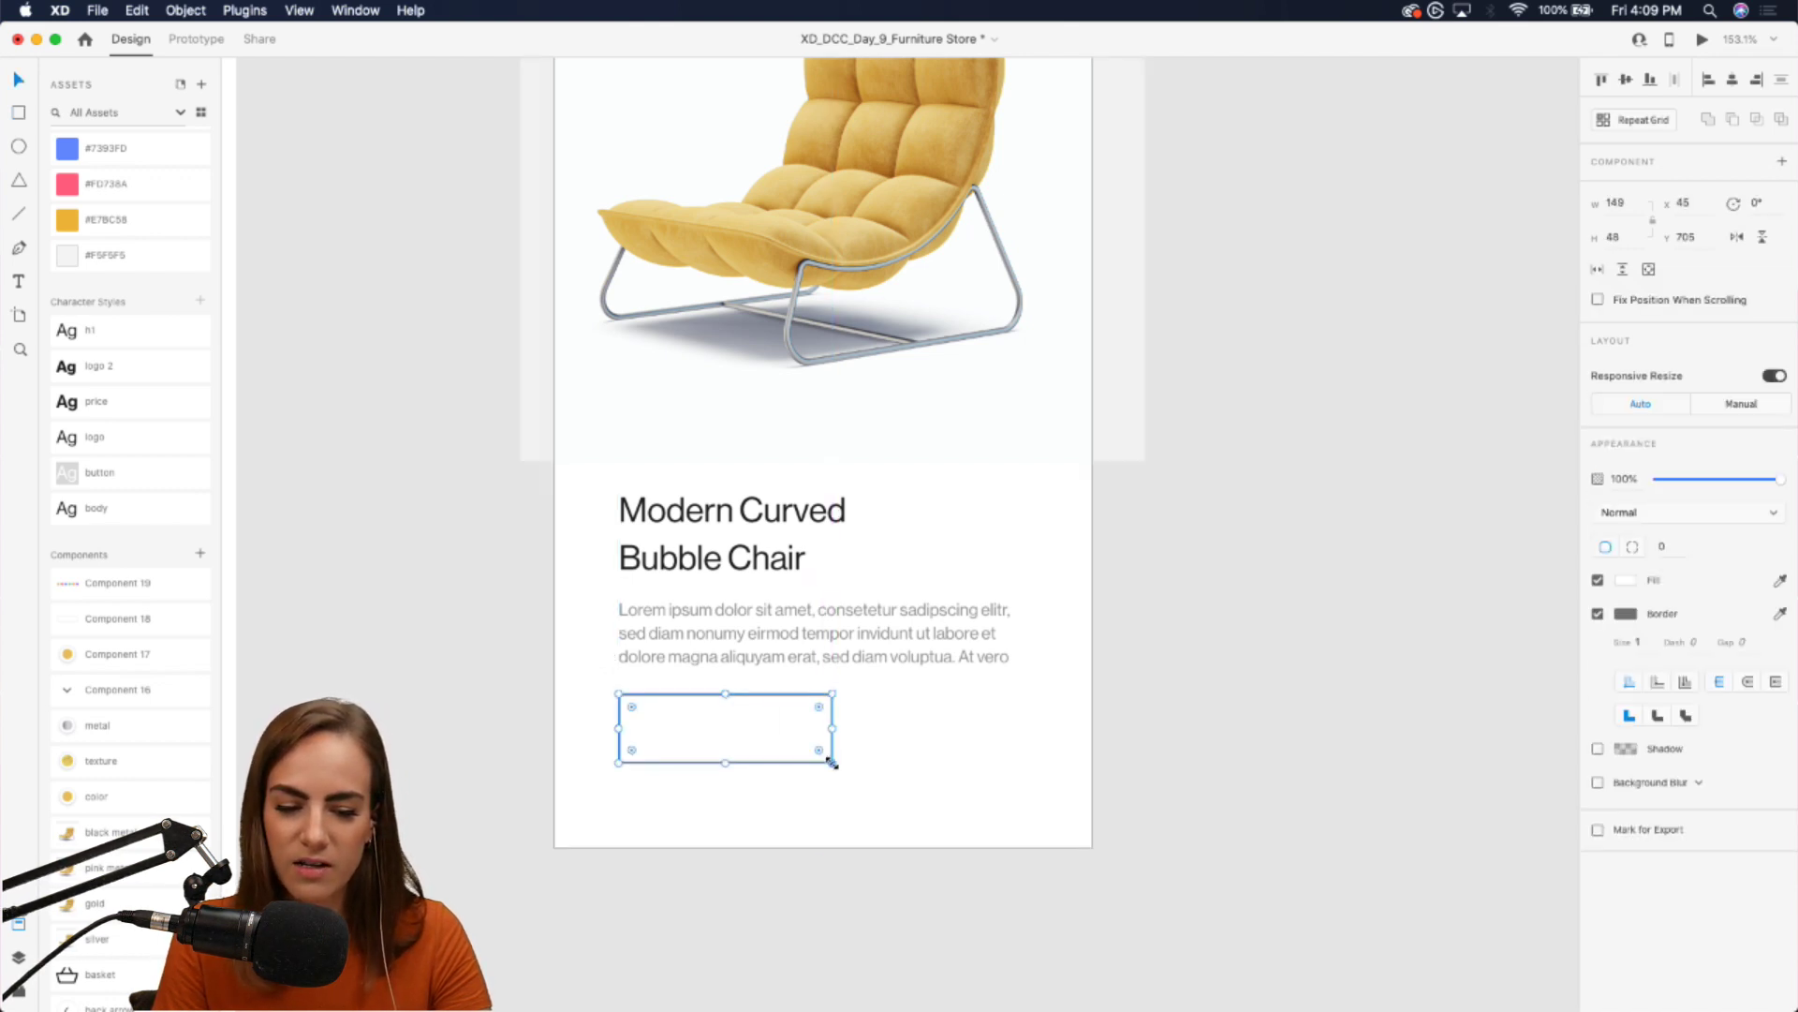
pyautogui.scroll(3, 124, 432)
pyautogui.scroll(1, 124, 431)
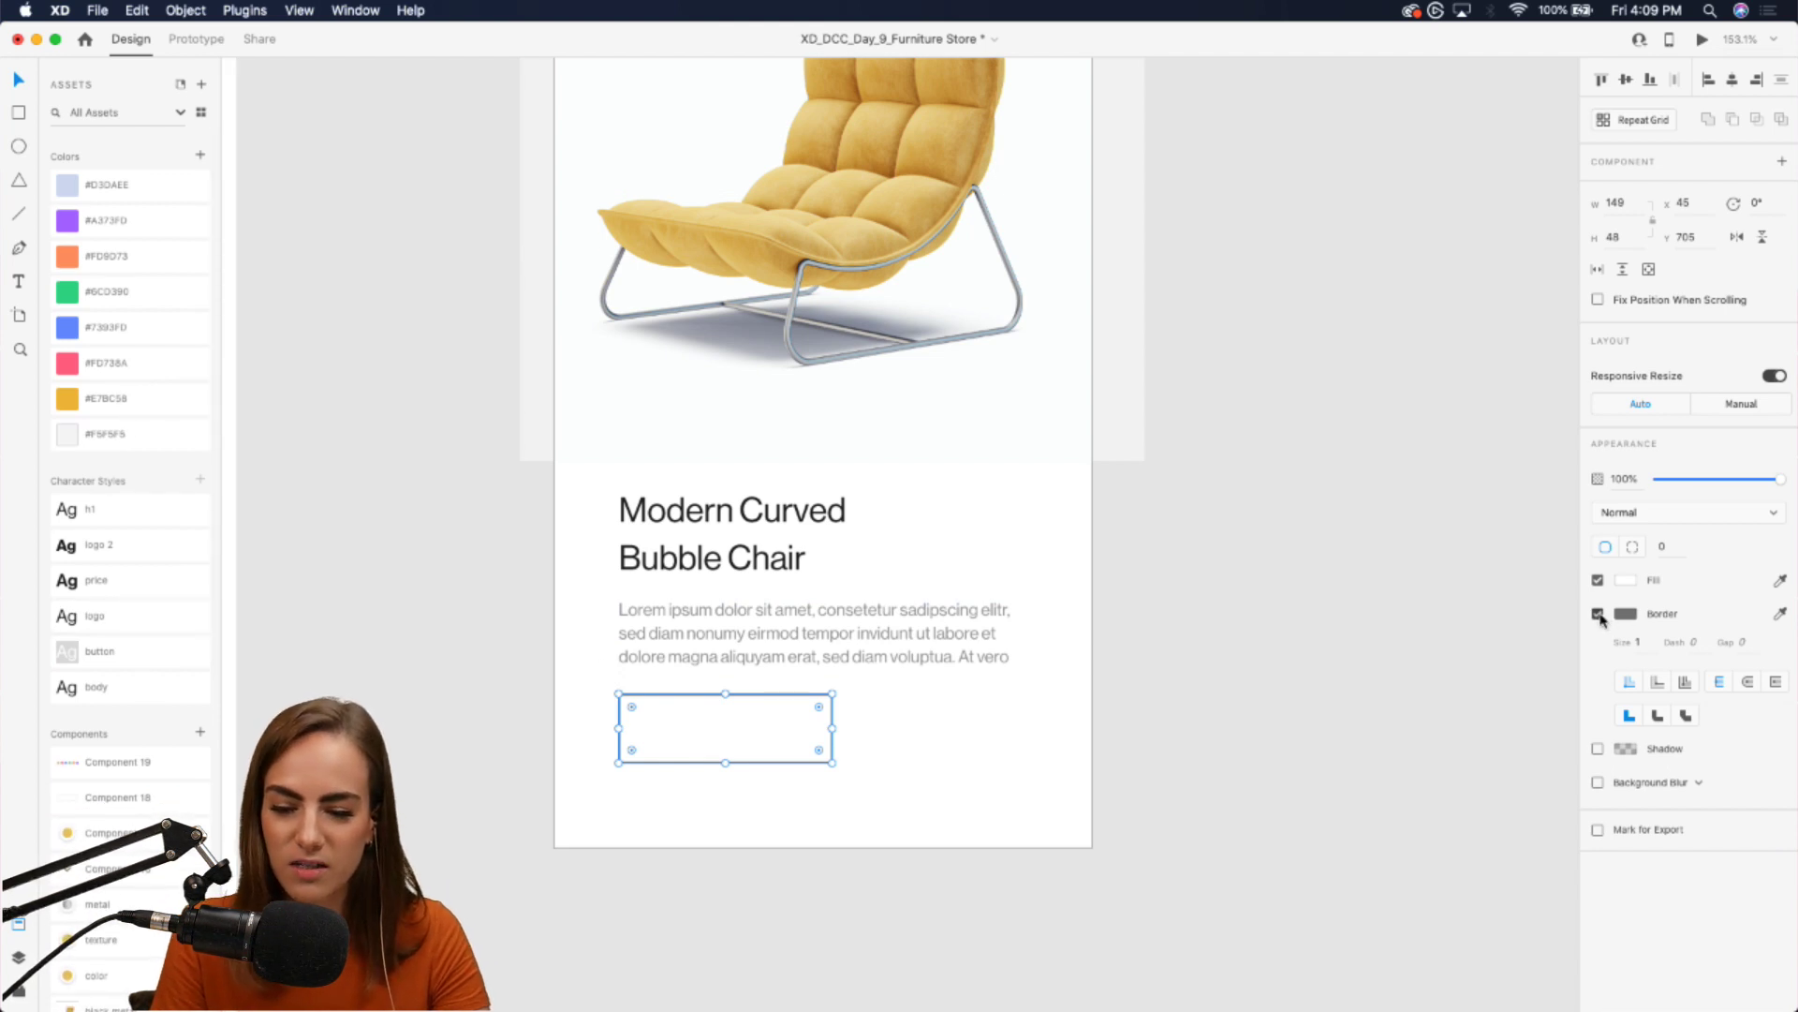
pyautogui.click(1598, 615)
pyautogui.click(1626, 580)
pyautogui.moveTo(1529, 582); pyautogui.dragTo(1578, 658)
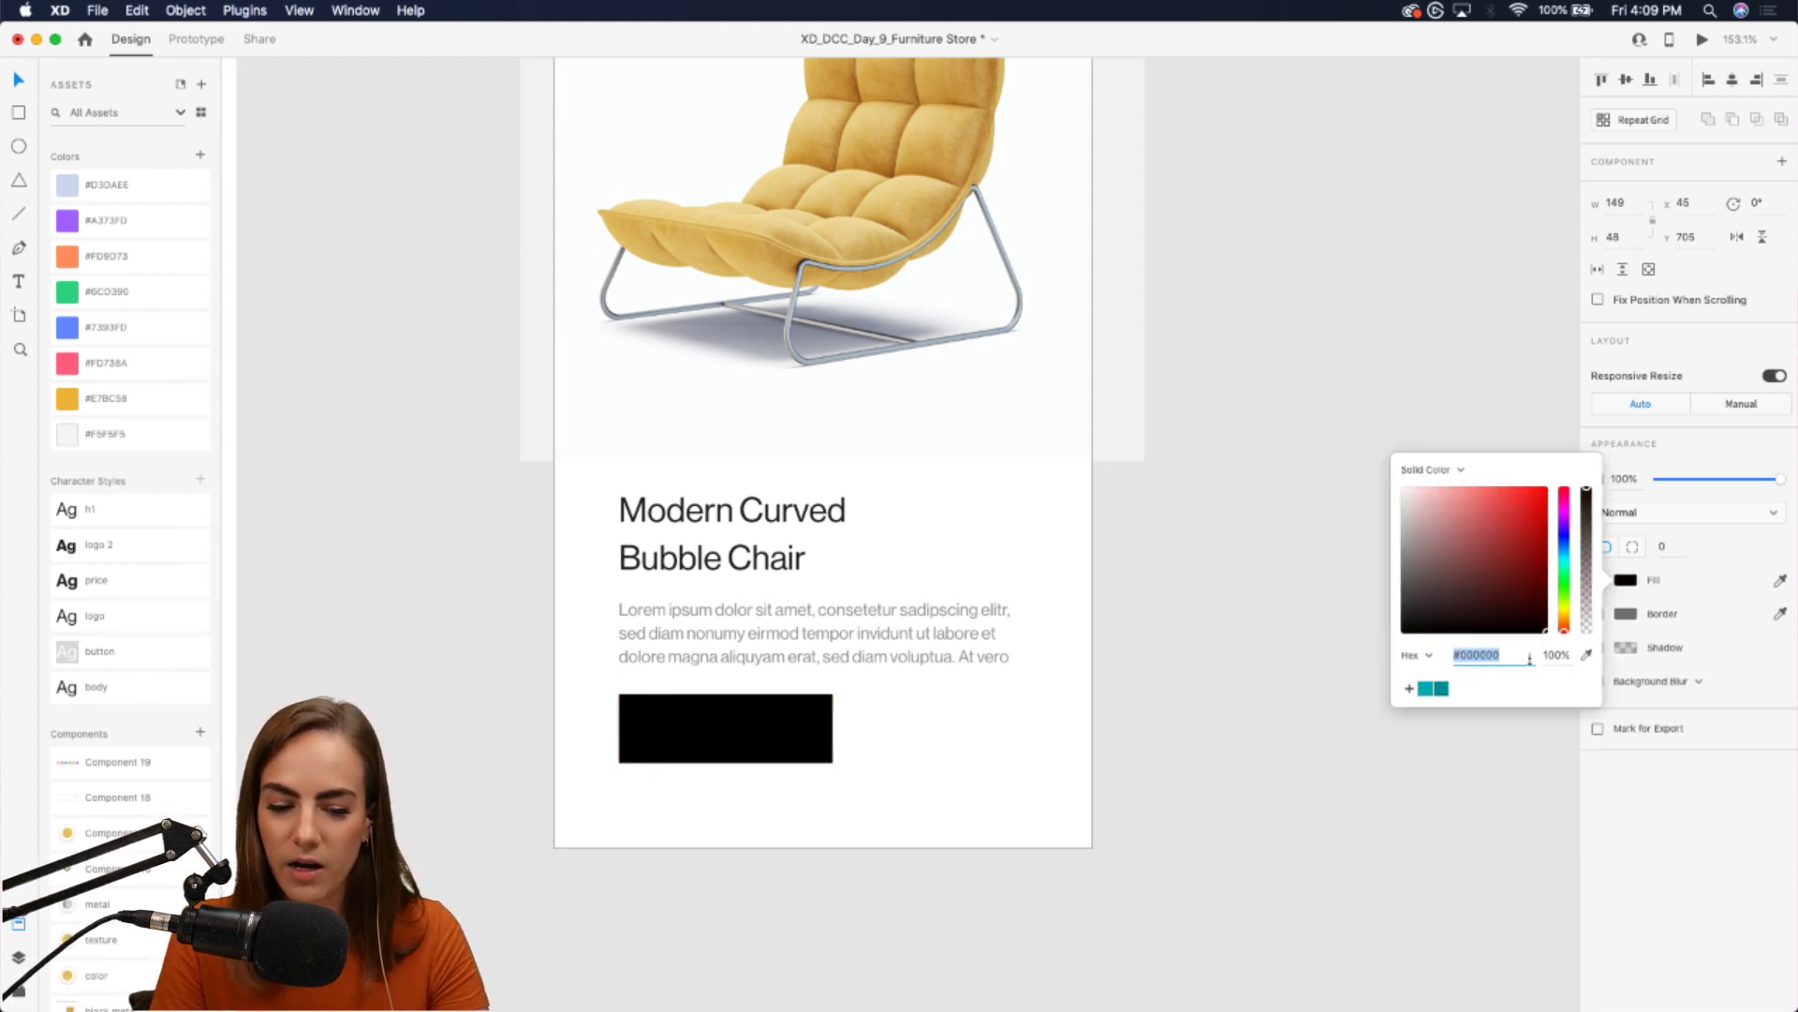
# Reduce the black rectangle's height to about 45 and round its corners to a radius of about 11.
pyautogui.click(819, 718)
pyautogui.moveTo(817, 712); pyautogui.dragTo(818, 716)
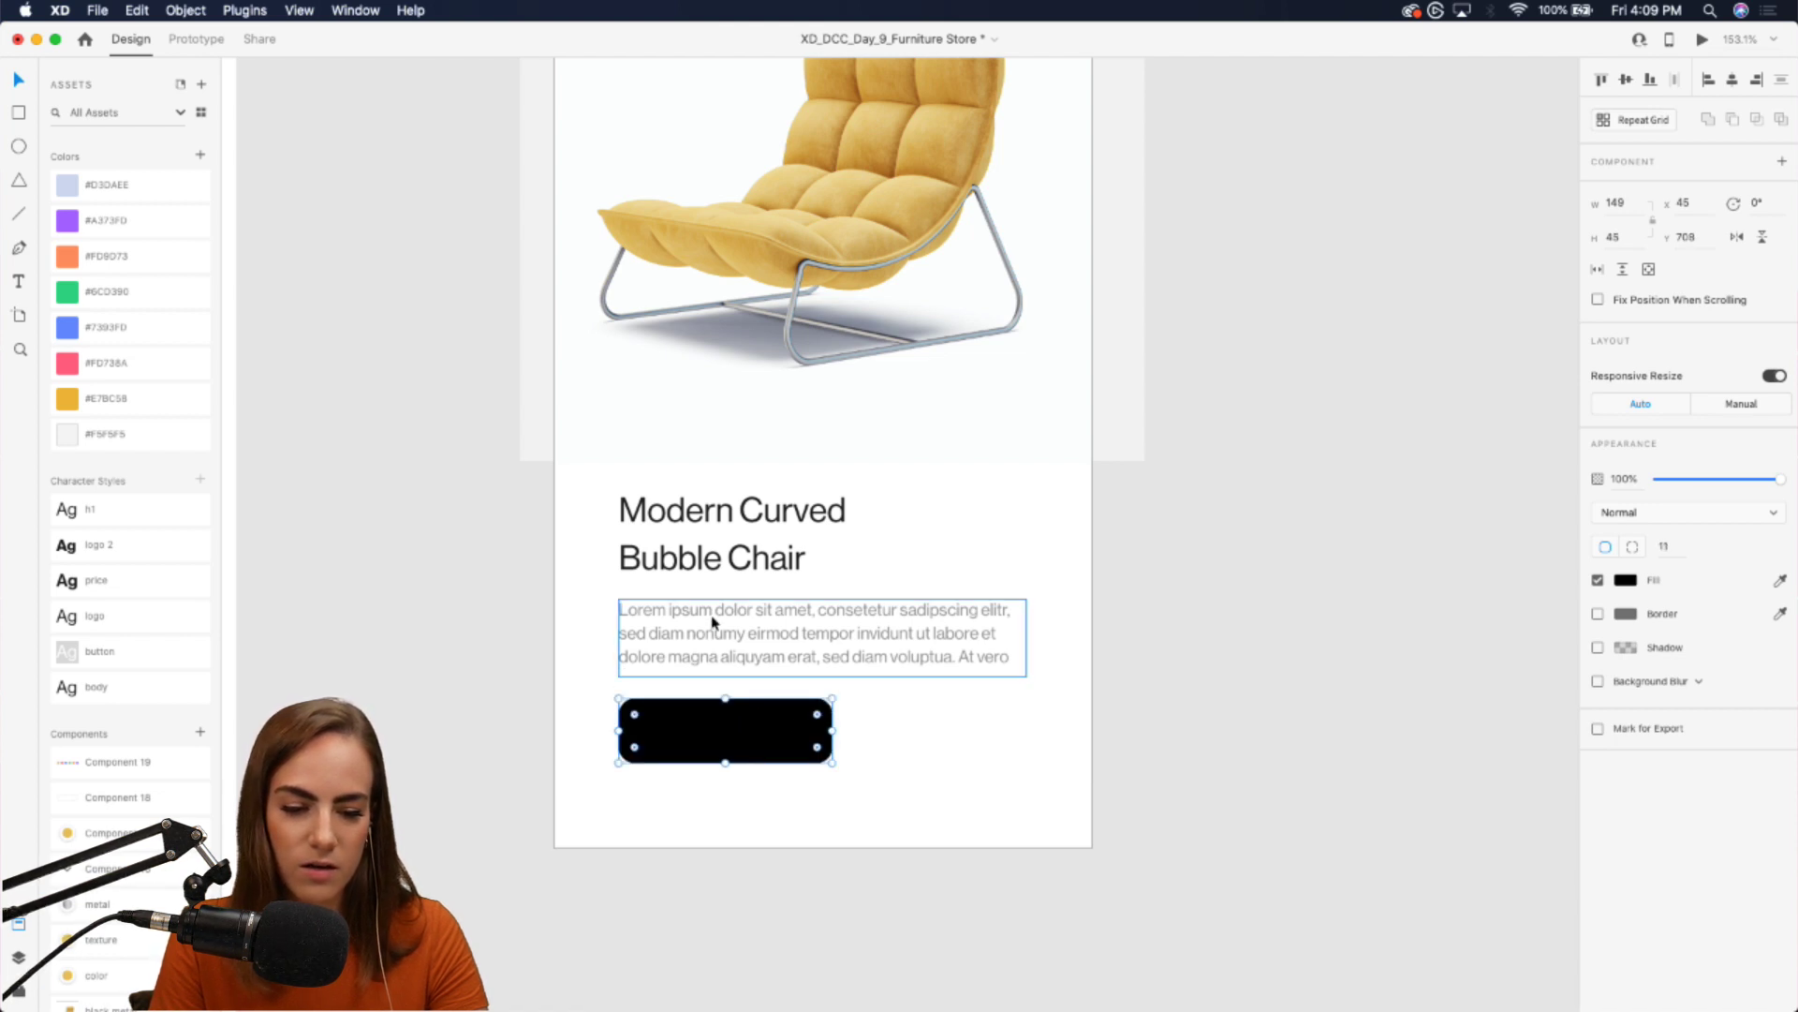
# Copy the heading onto the black rectangle and change the copy to white text reading "Add to Cart".
pyautogui.click(714, 526)
pyautogui.moveTo(714, 526); pyautogui.dragTo(810, 757)
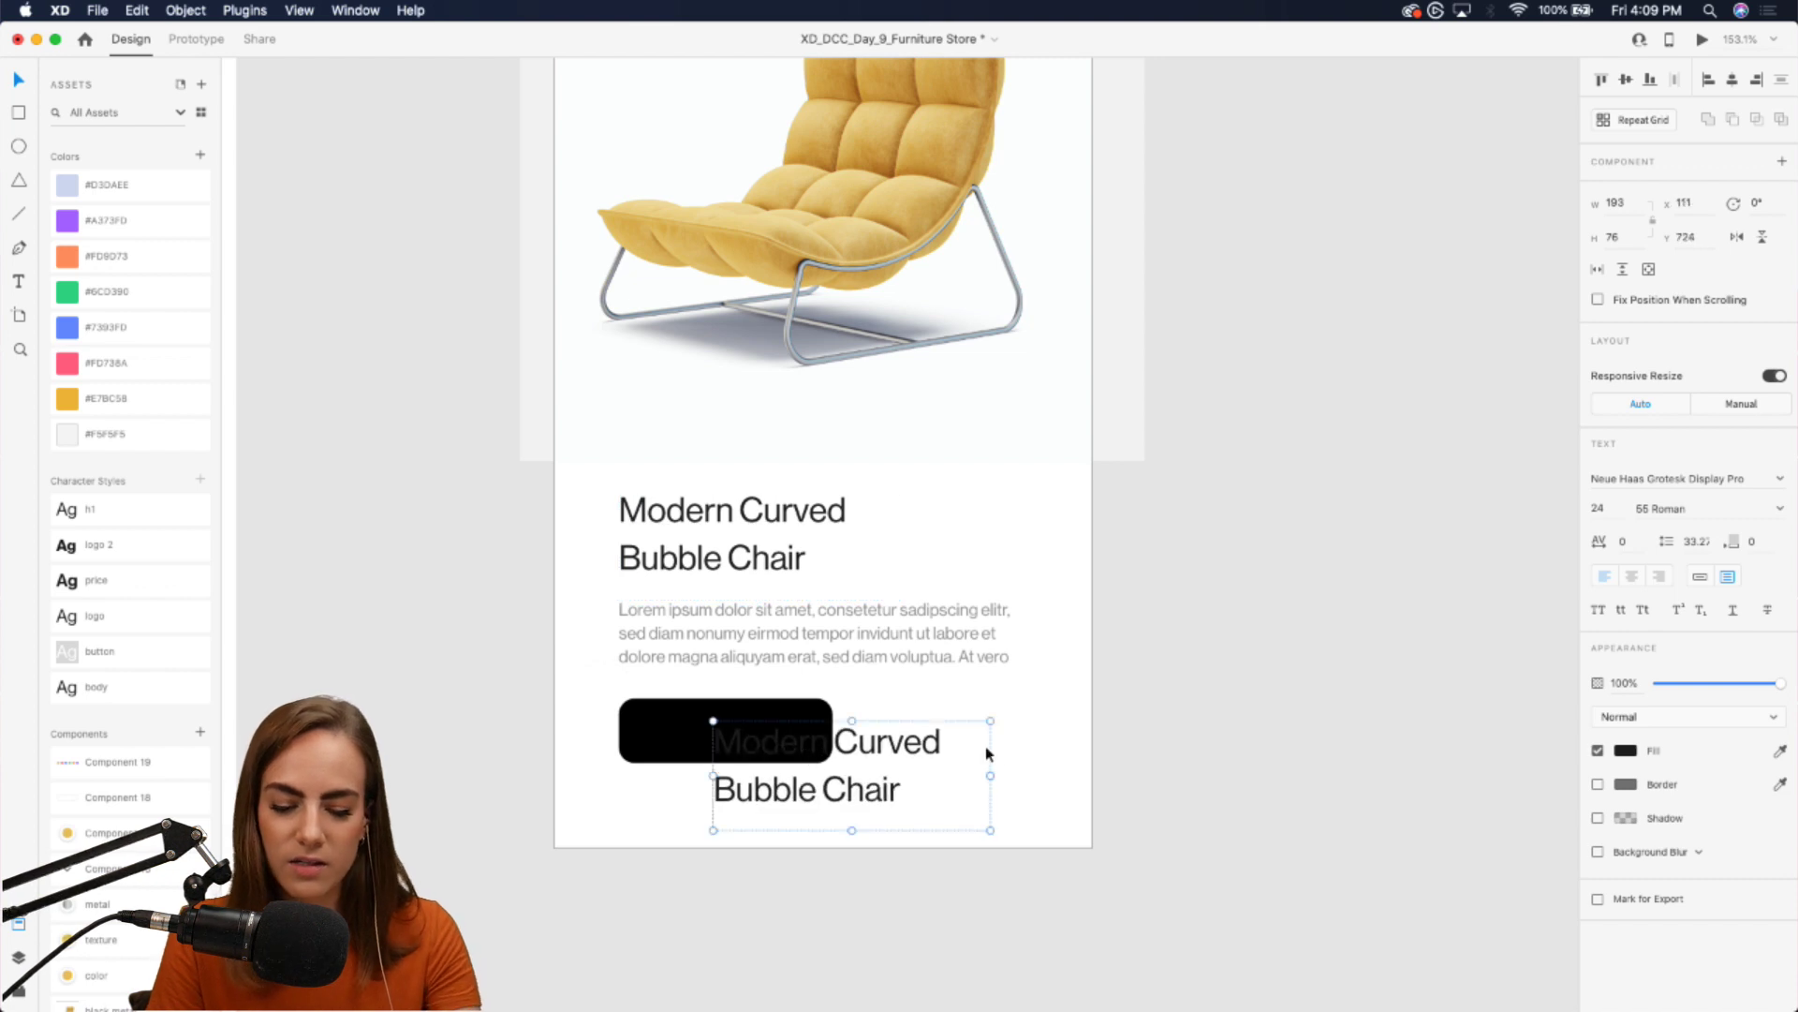
pyautogui.scroll(5, 868, 747)
pyautogui.doubleClick(894, 663)
pyautogui.write('Add to C')
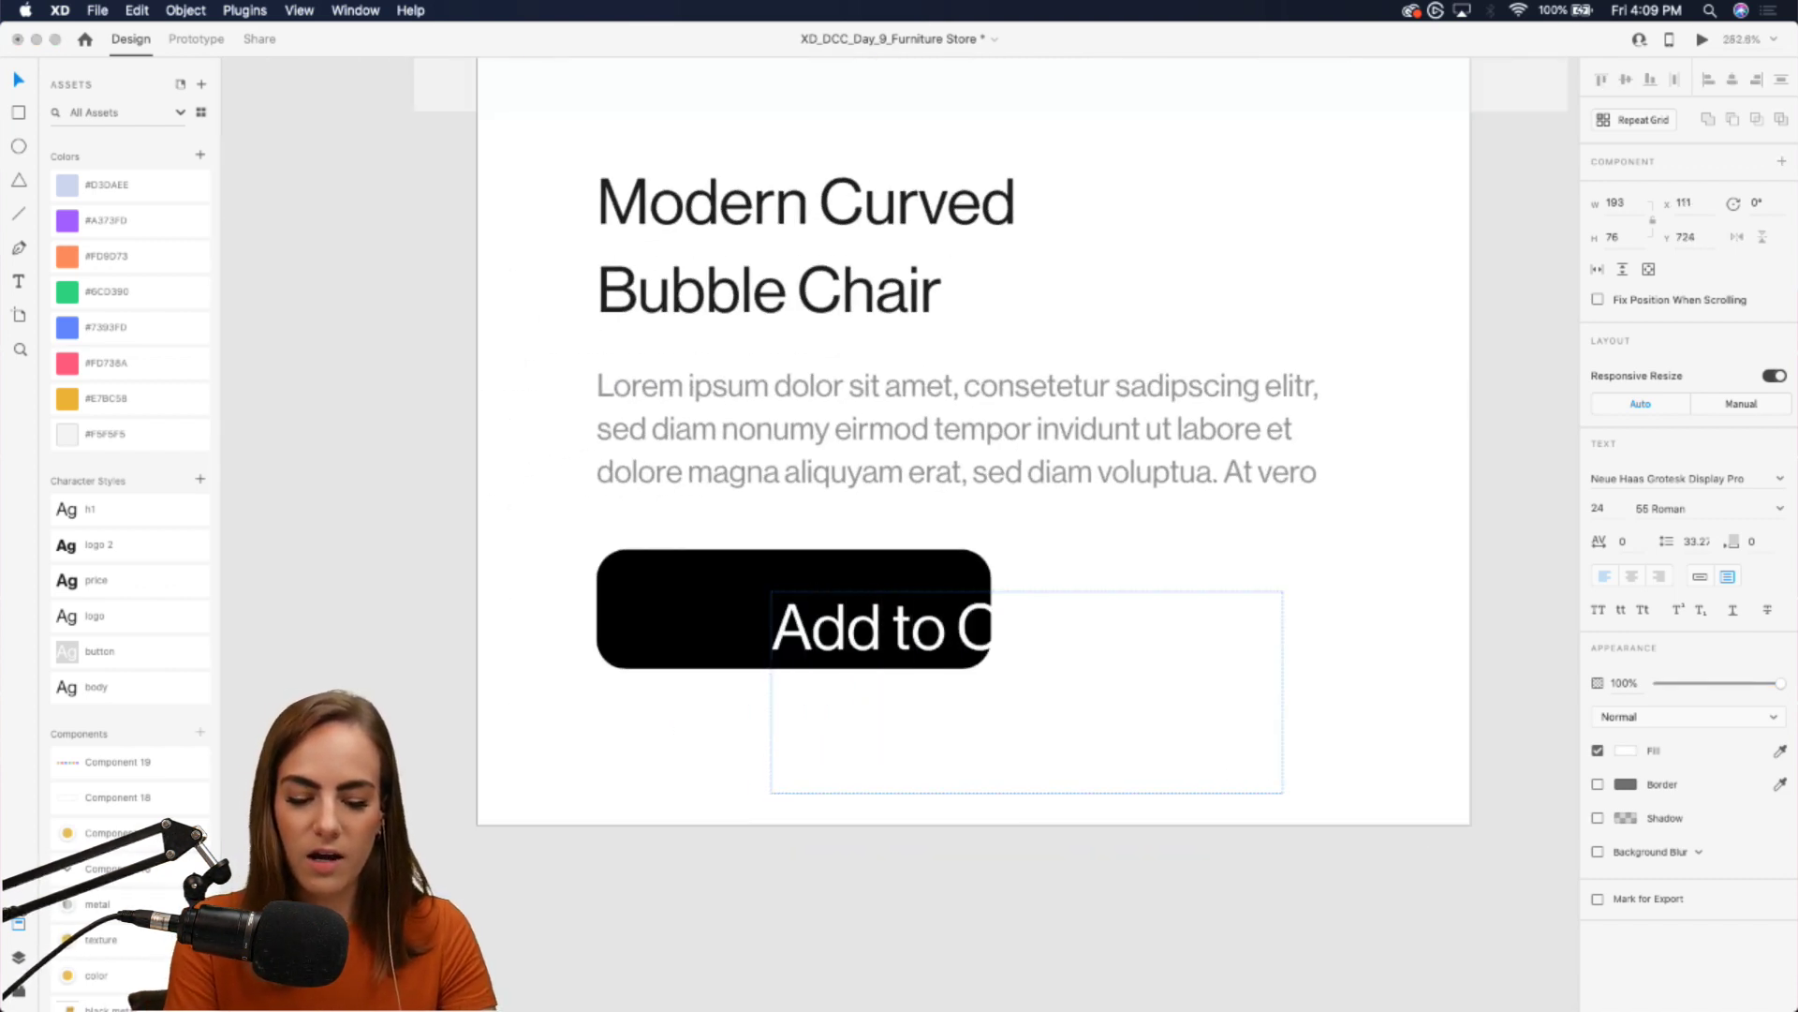
pyautogui.press('Escape')
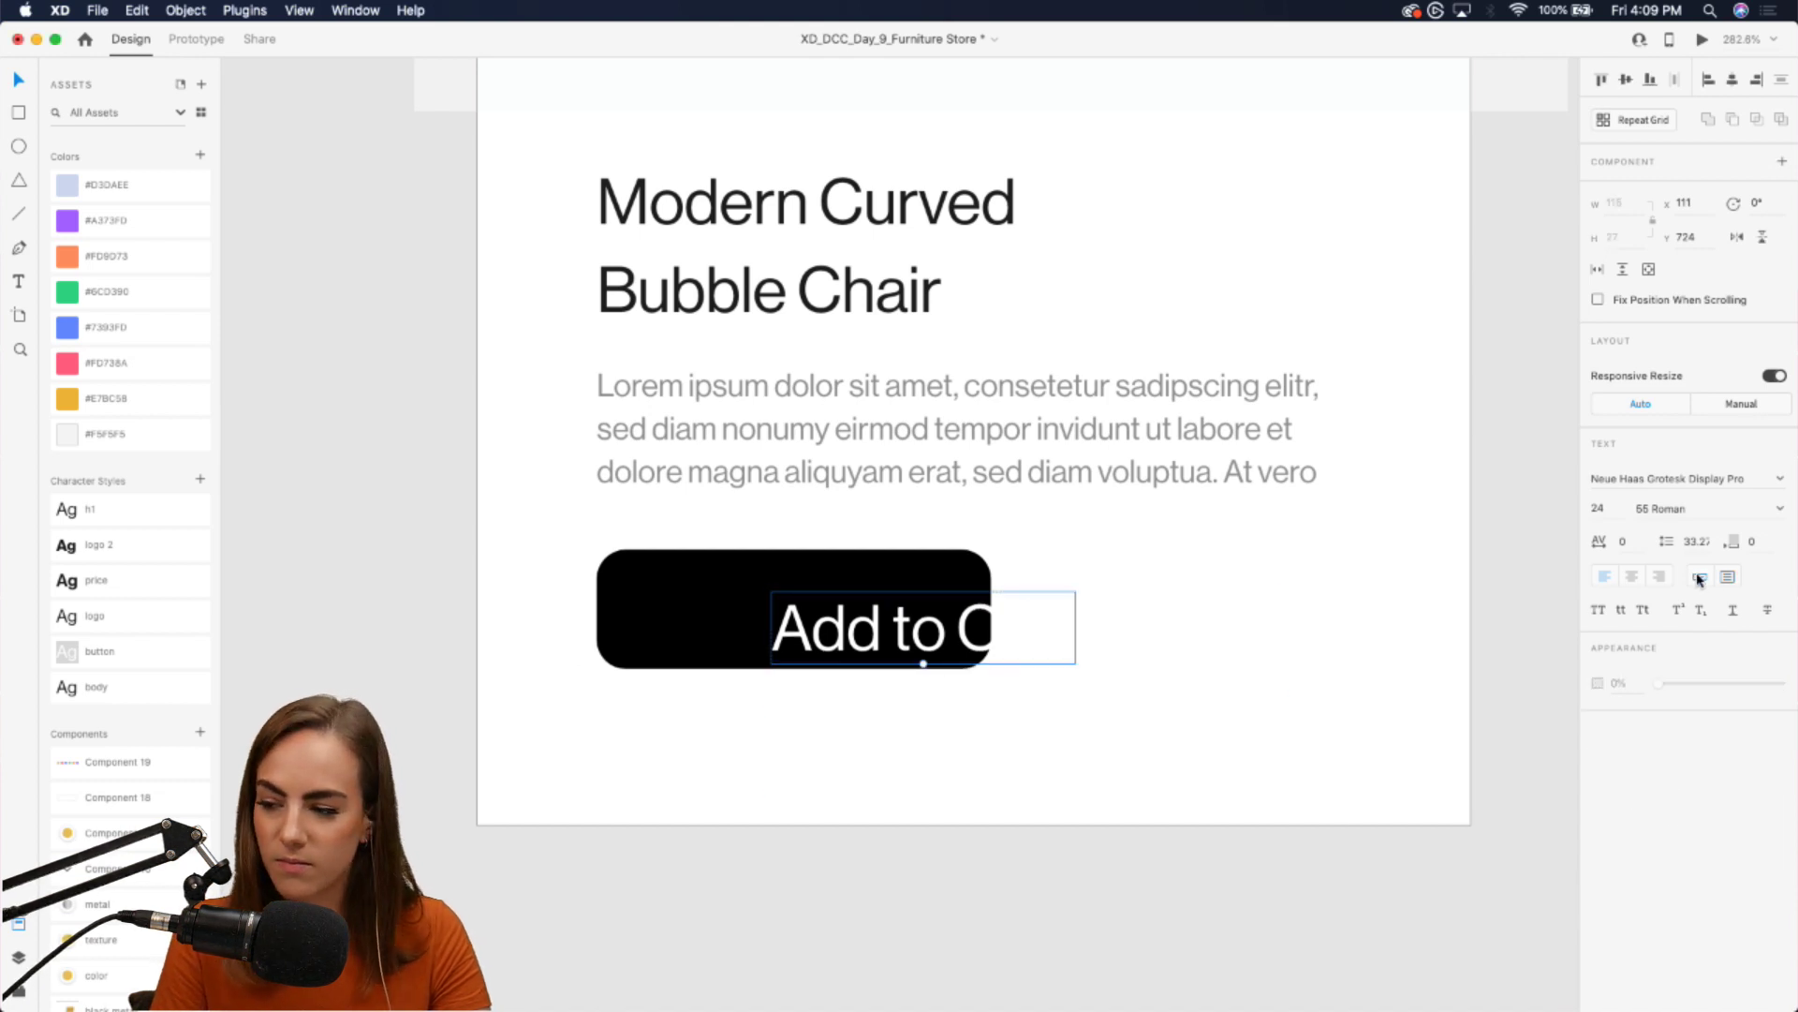
# Give the "Add to Cart" label auto width and the button character style, and center it on the black rectangle.
pyautogui.click(1700, 576)
pyautogui.hscroll(-2, 1285, 607)
pyautogui.moveTo(1052, 642); pyautogui.dragTo(932, 624)
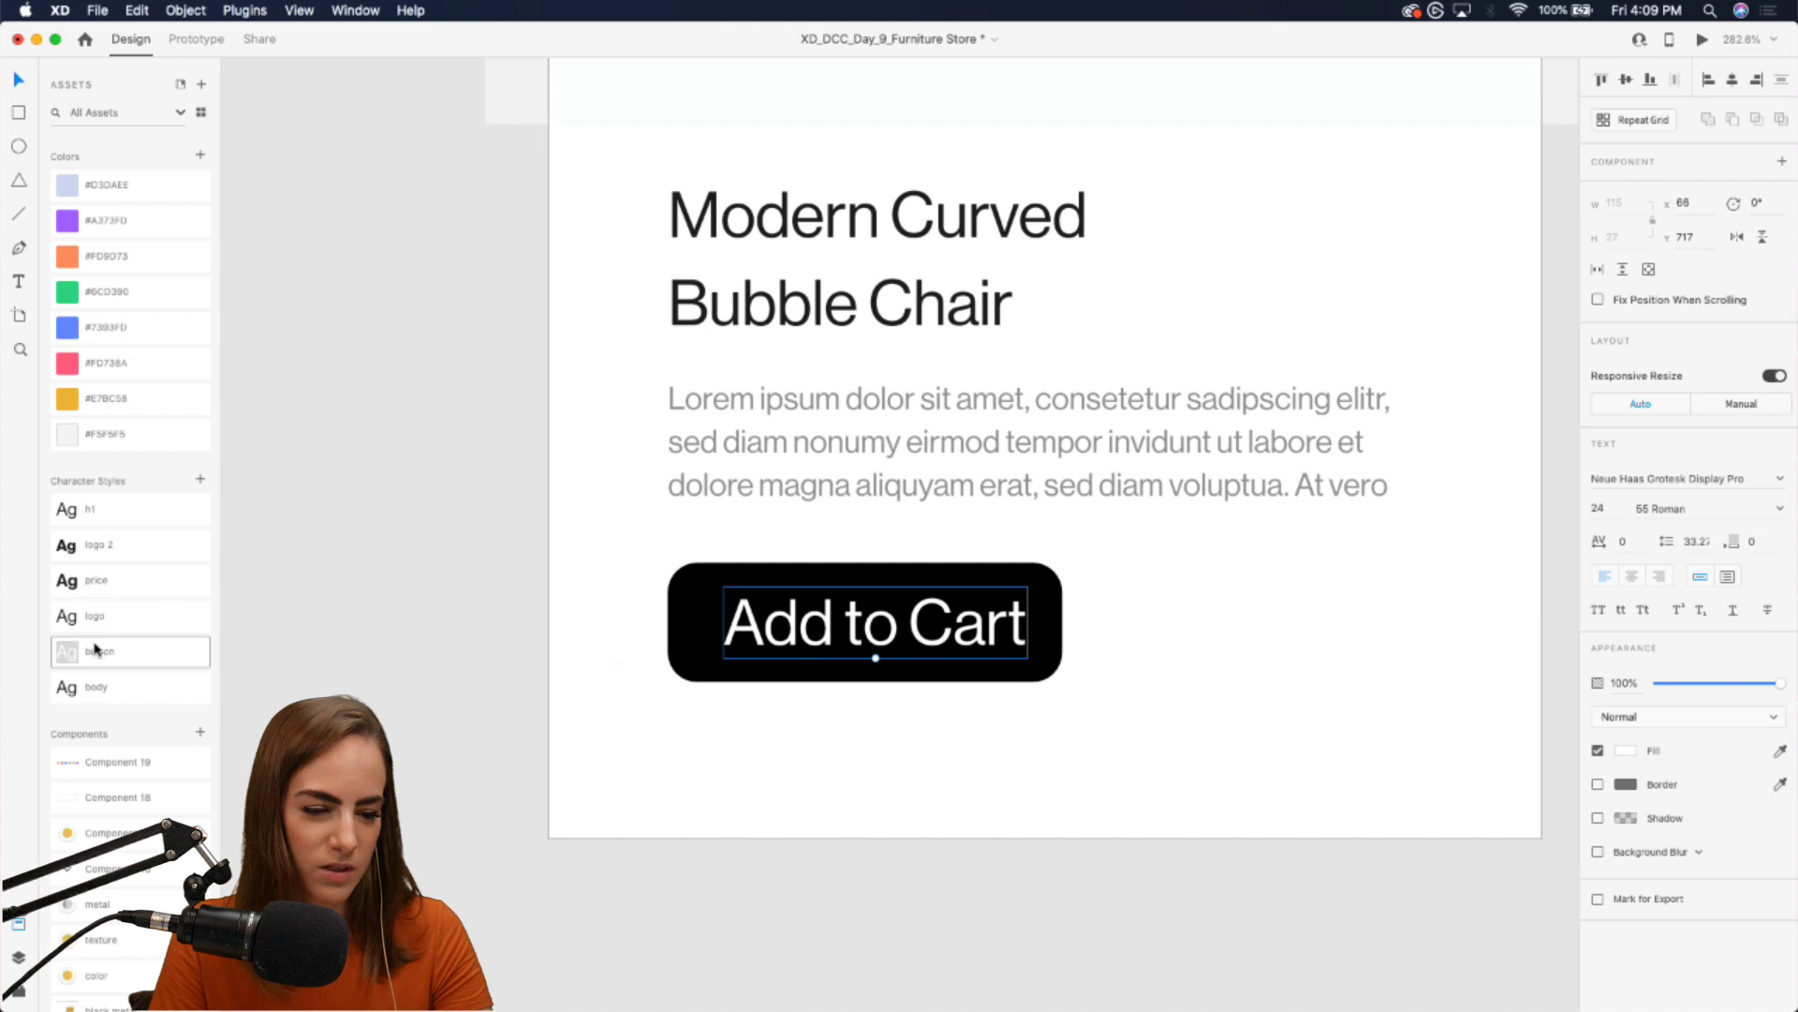
pyautogui.click(94, 646)
pyautogui.moveTo(824, 643); pyautogui.dragTo(904, 644)
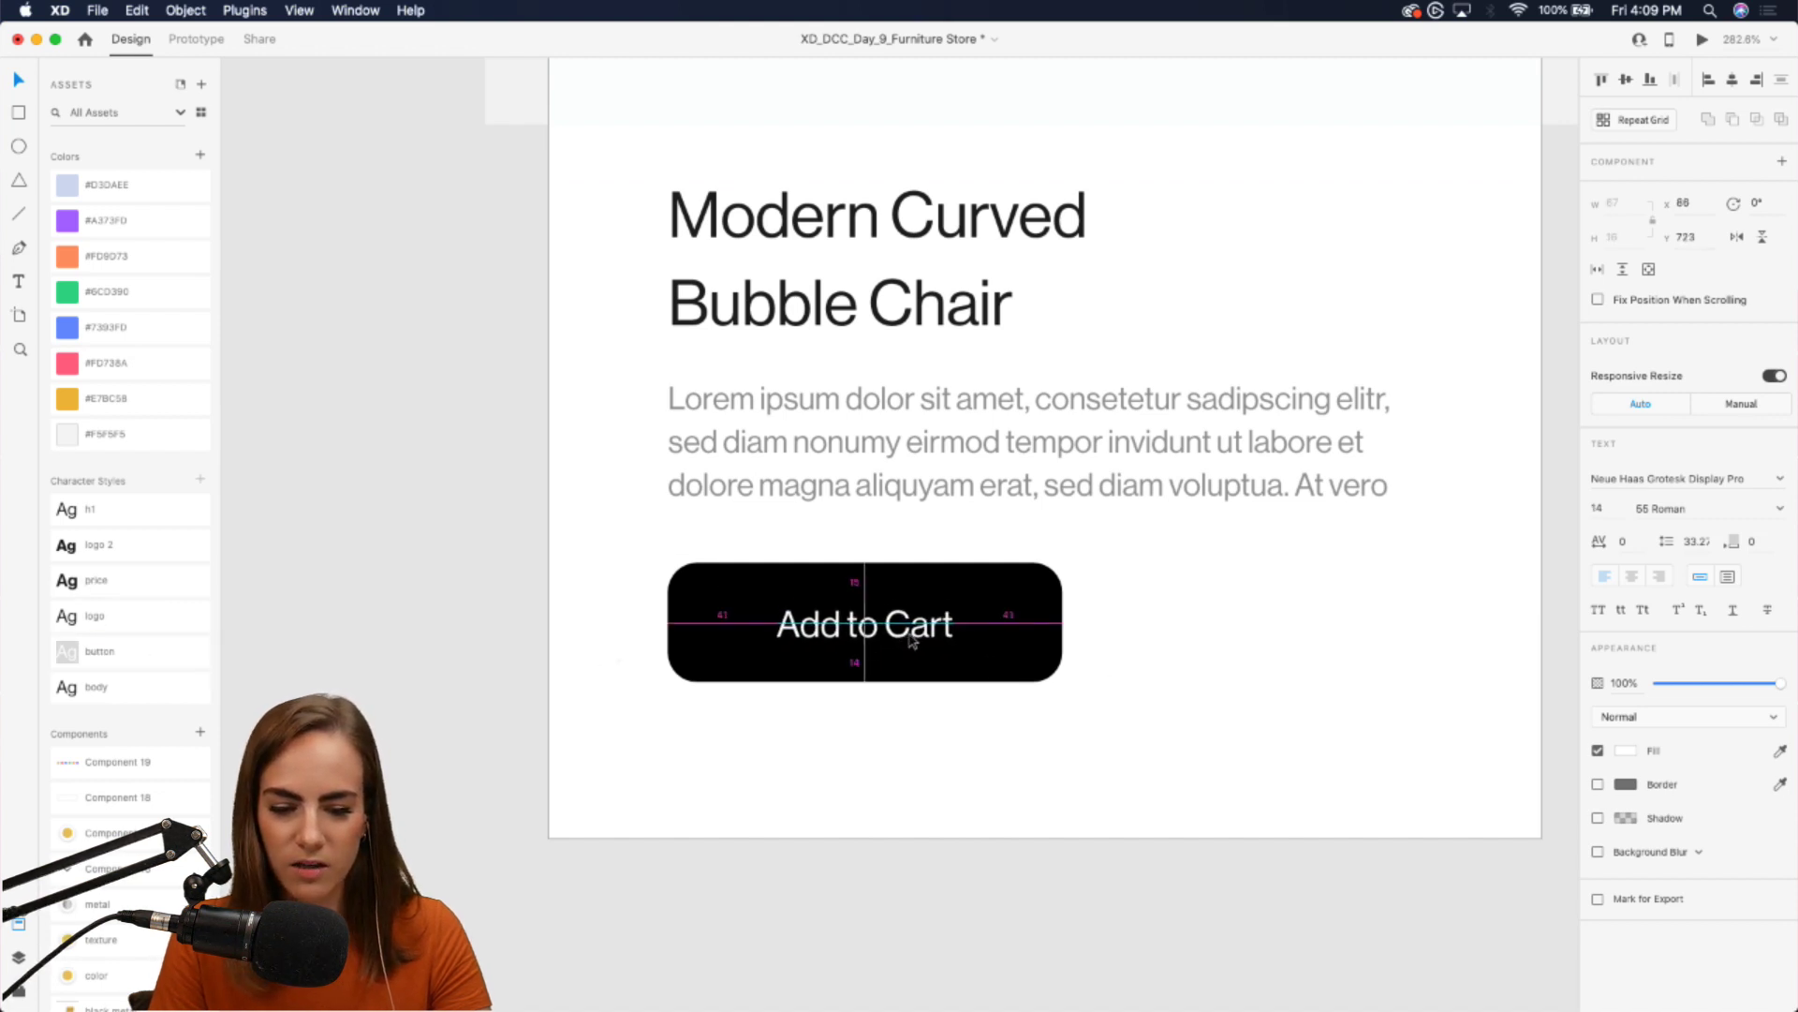
# Narrow the black button rectangle to about 140 wide, keeping its left edge in place.
pyautogui.press('Escape')
pyautogui.click(1056, 622)
pyautogui.moveTo(1062, 622); pyautogui.dragTo(1038, 622)
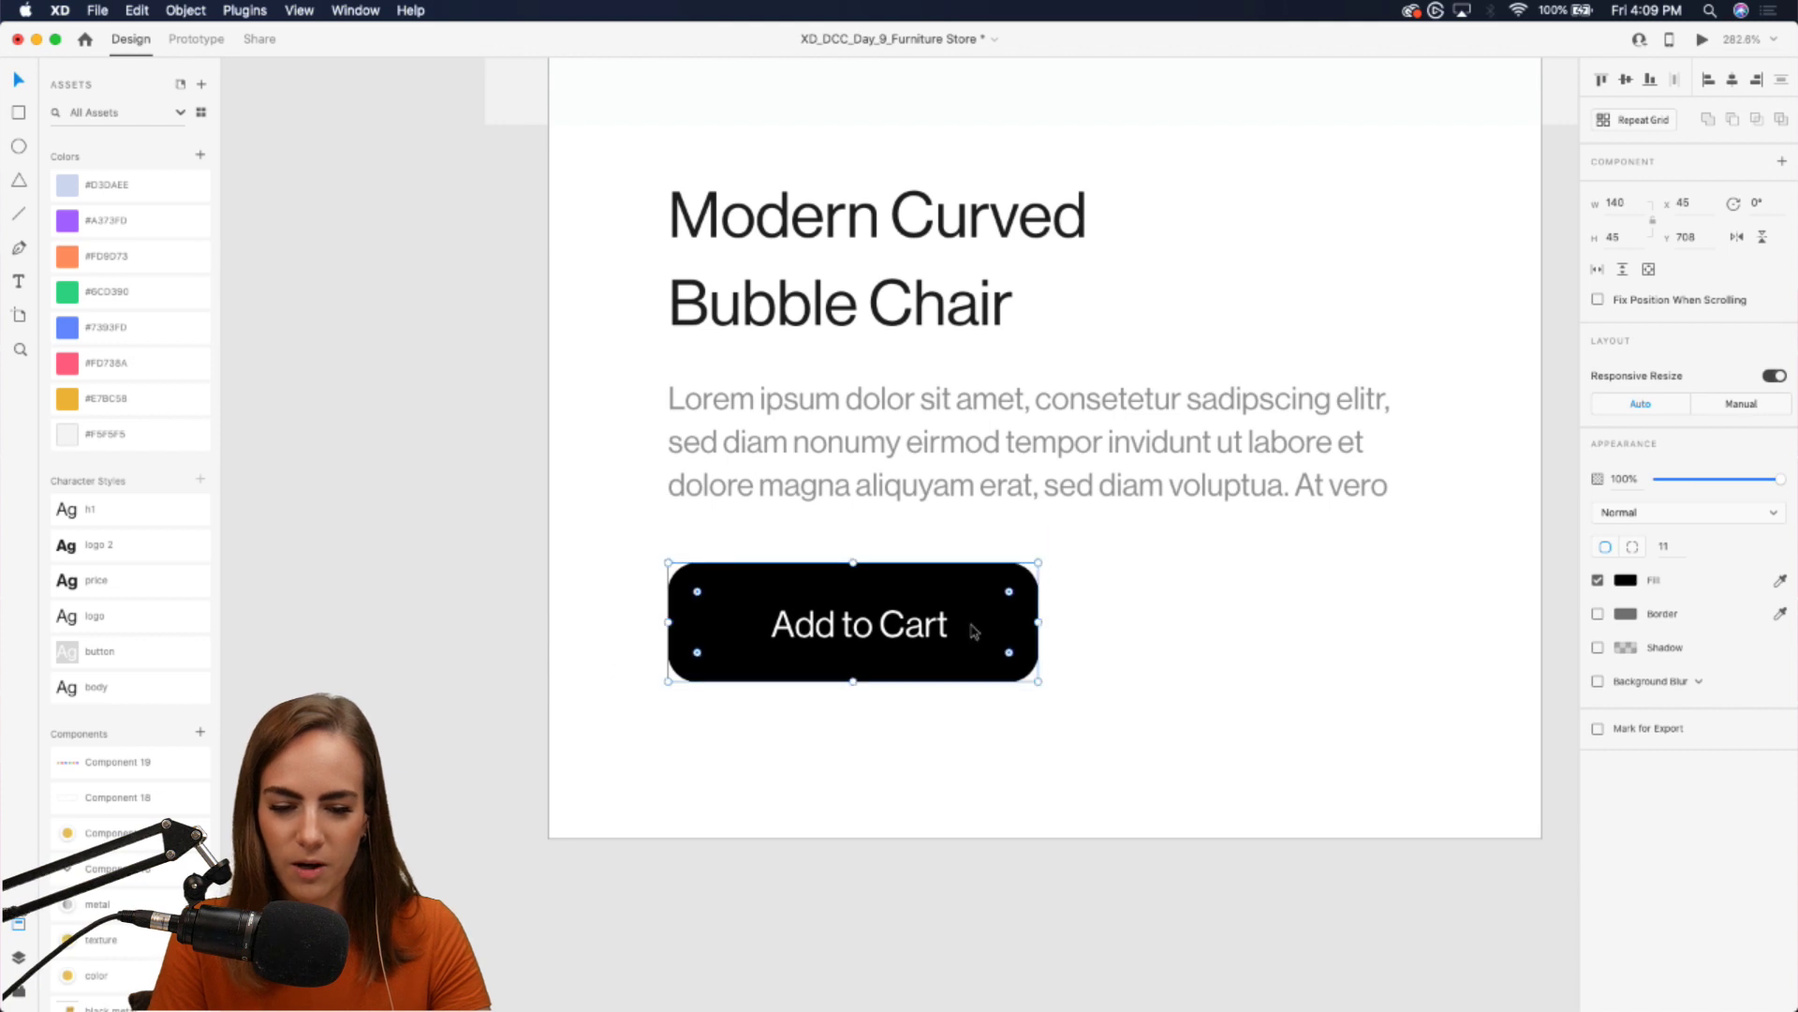
pyautogui.click(897, 634)
pyautogui.click(860, 630)
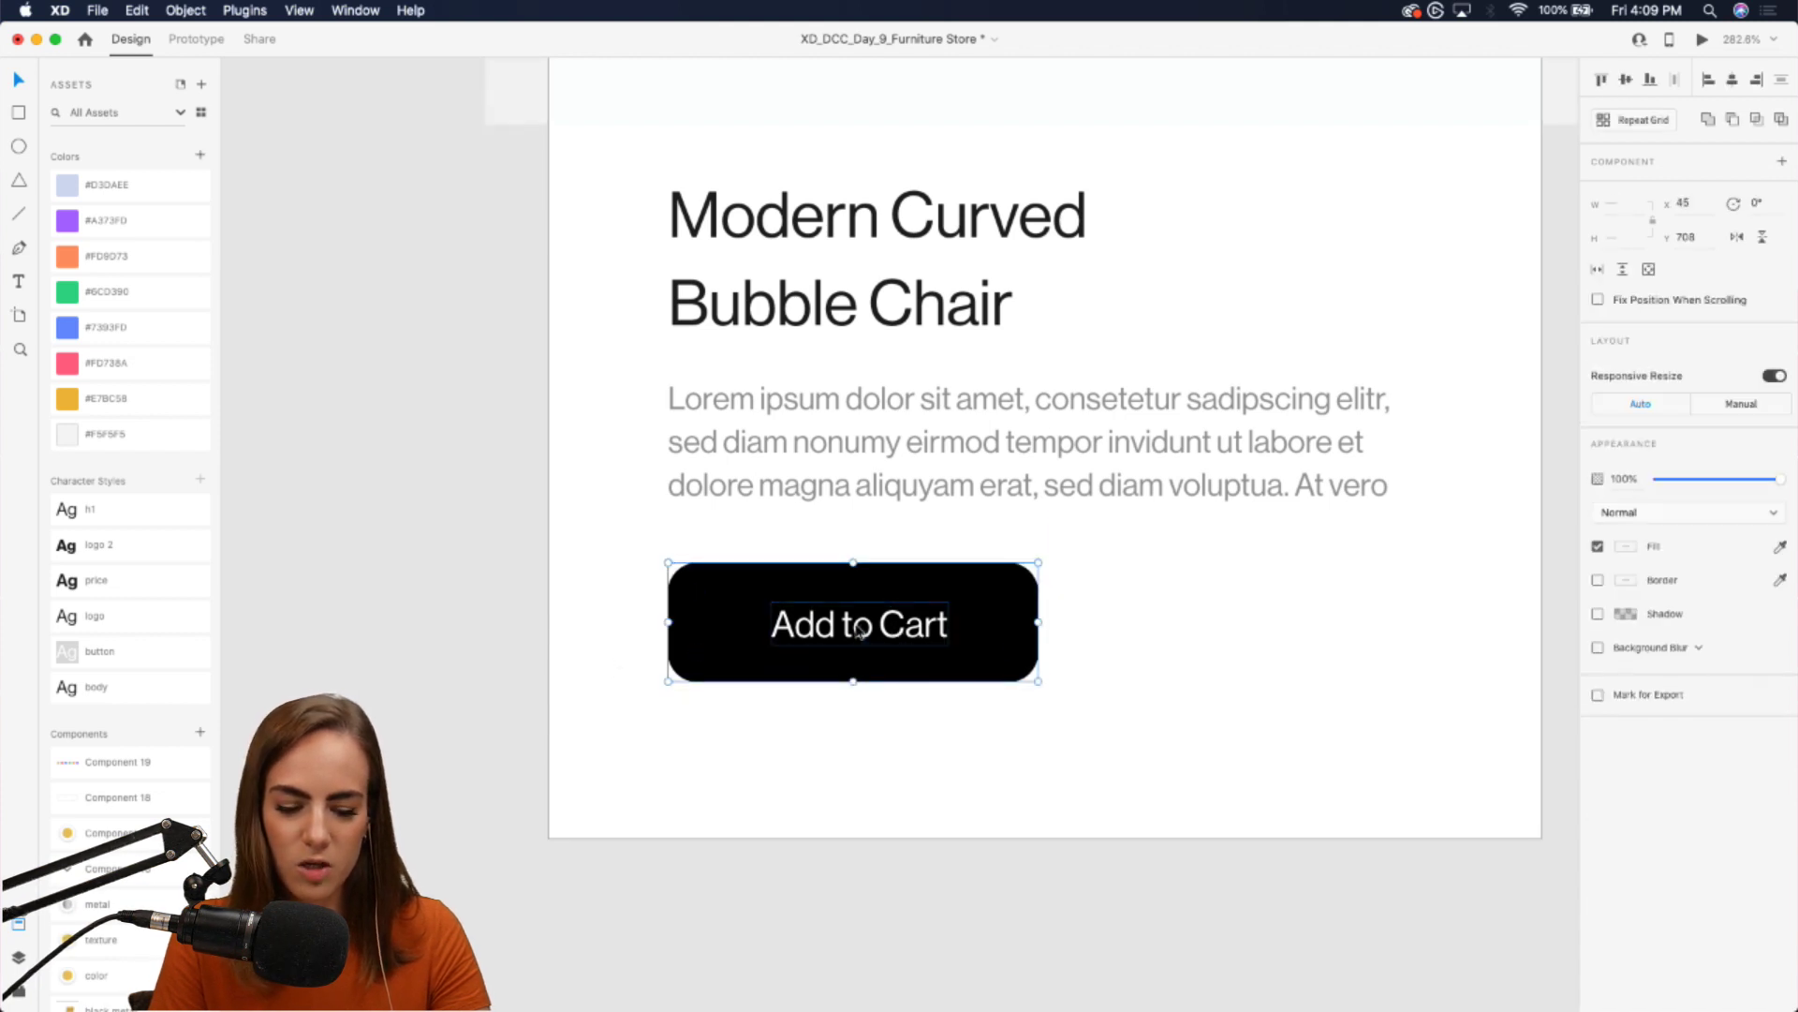
pyautogui.click(1205, 698)
# Copy the heading beside the black button, change the copy to "$80.00", and give it the price character style with auto width.
pyautogui.hscroll(3, 1206, 698)
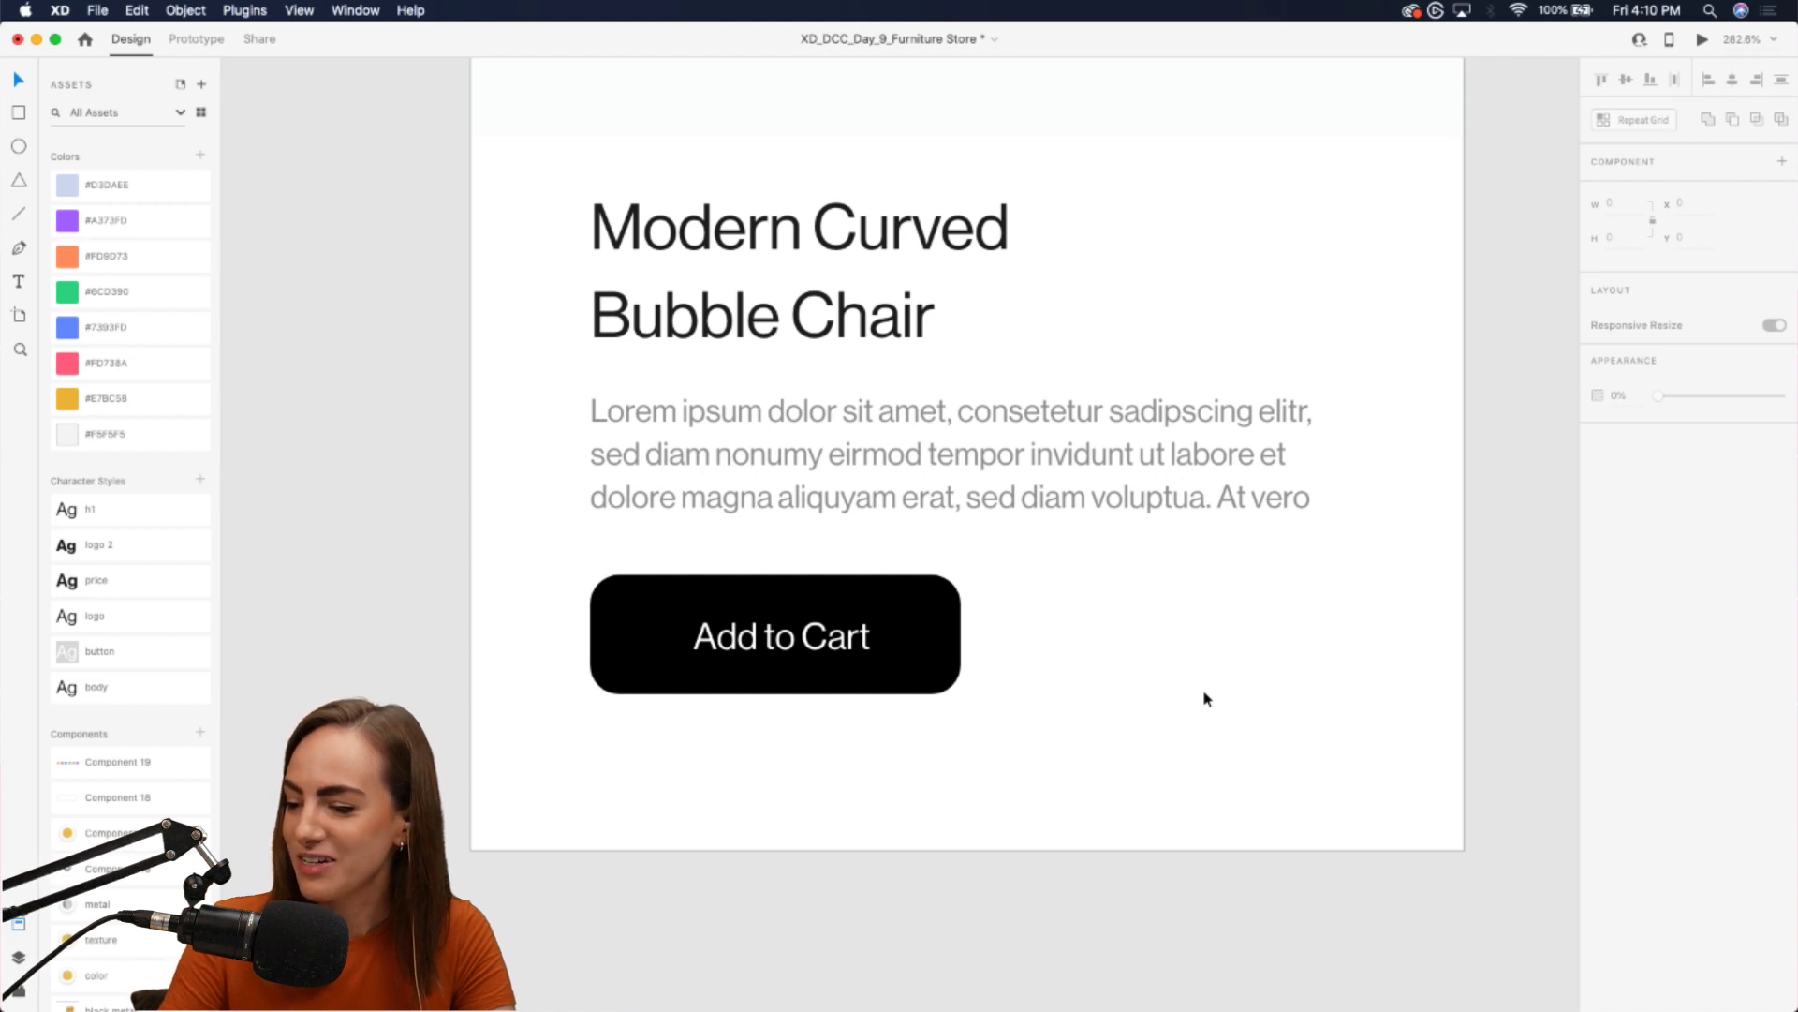
pyautogui.scroll(-3, 1202, 698)
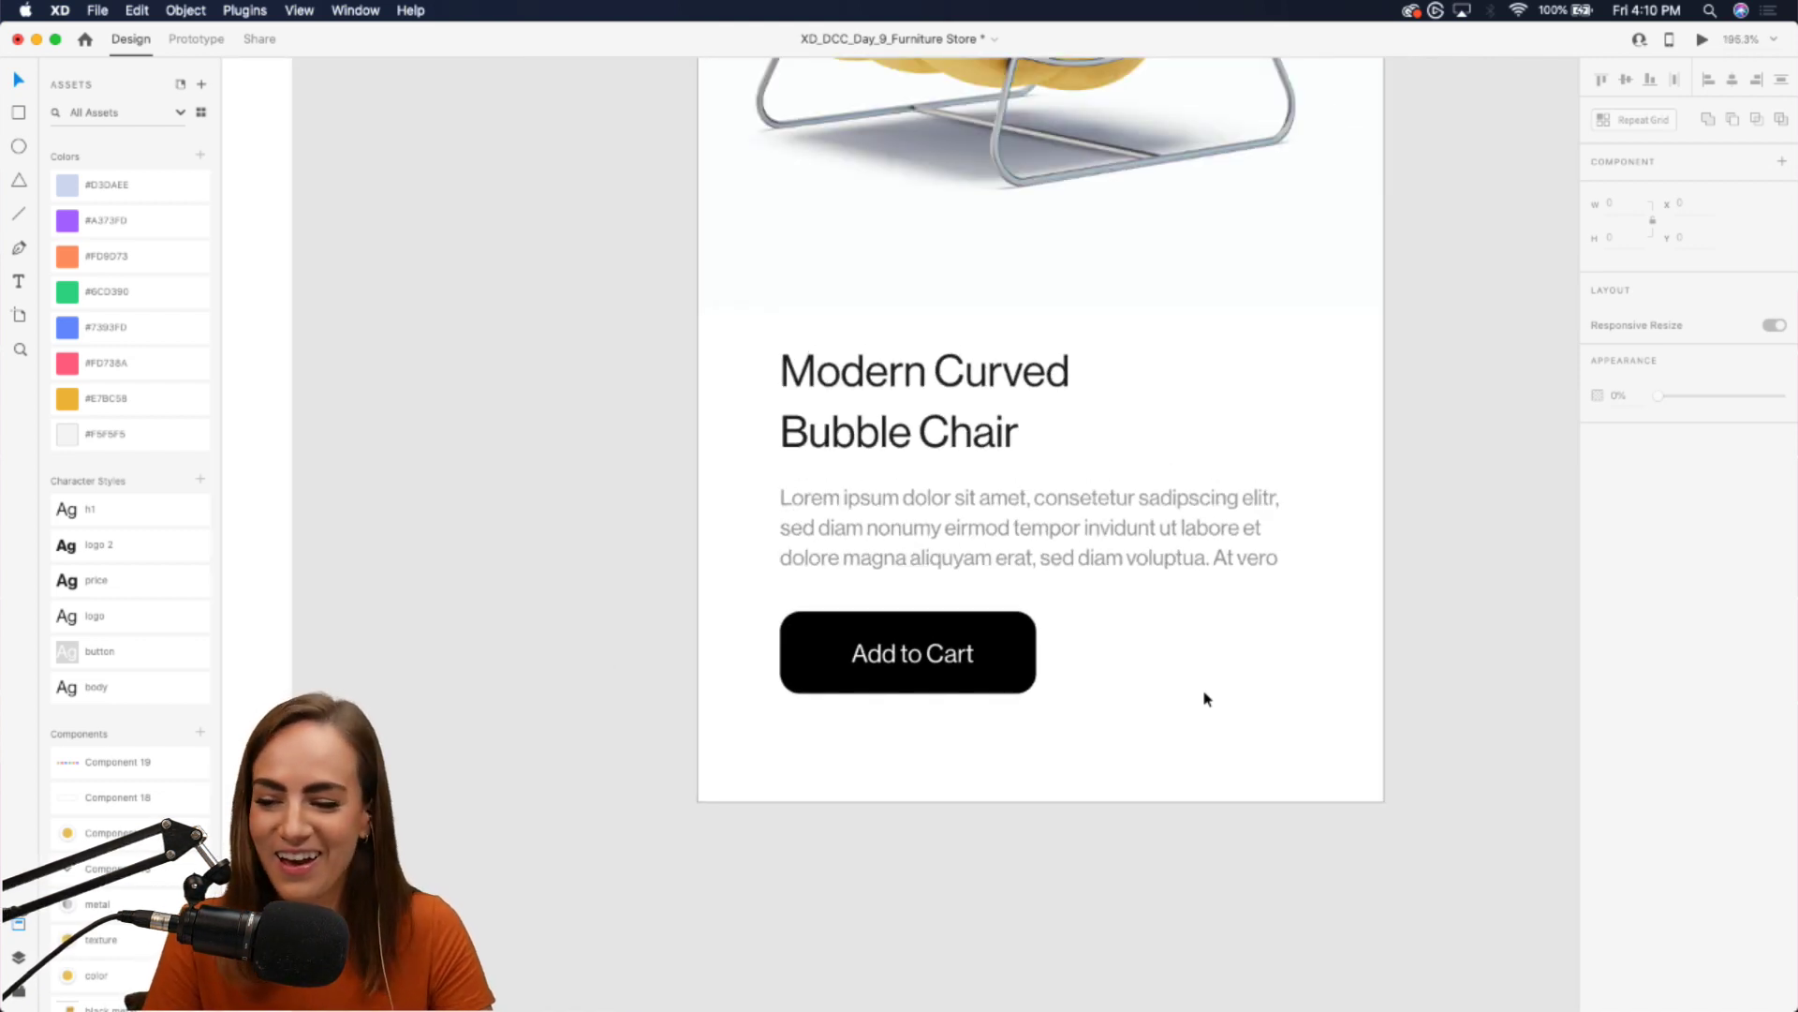
pyautogui.hscroll(2, 1203, 699)
pyautogui.hscroll(2, 1205, 699)
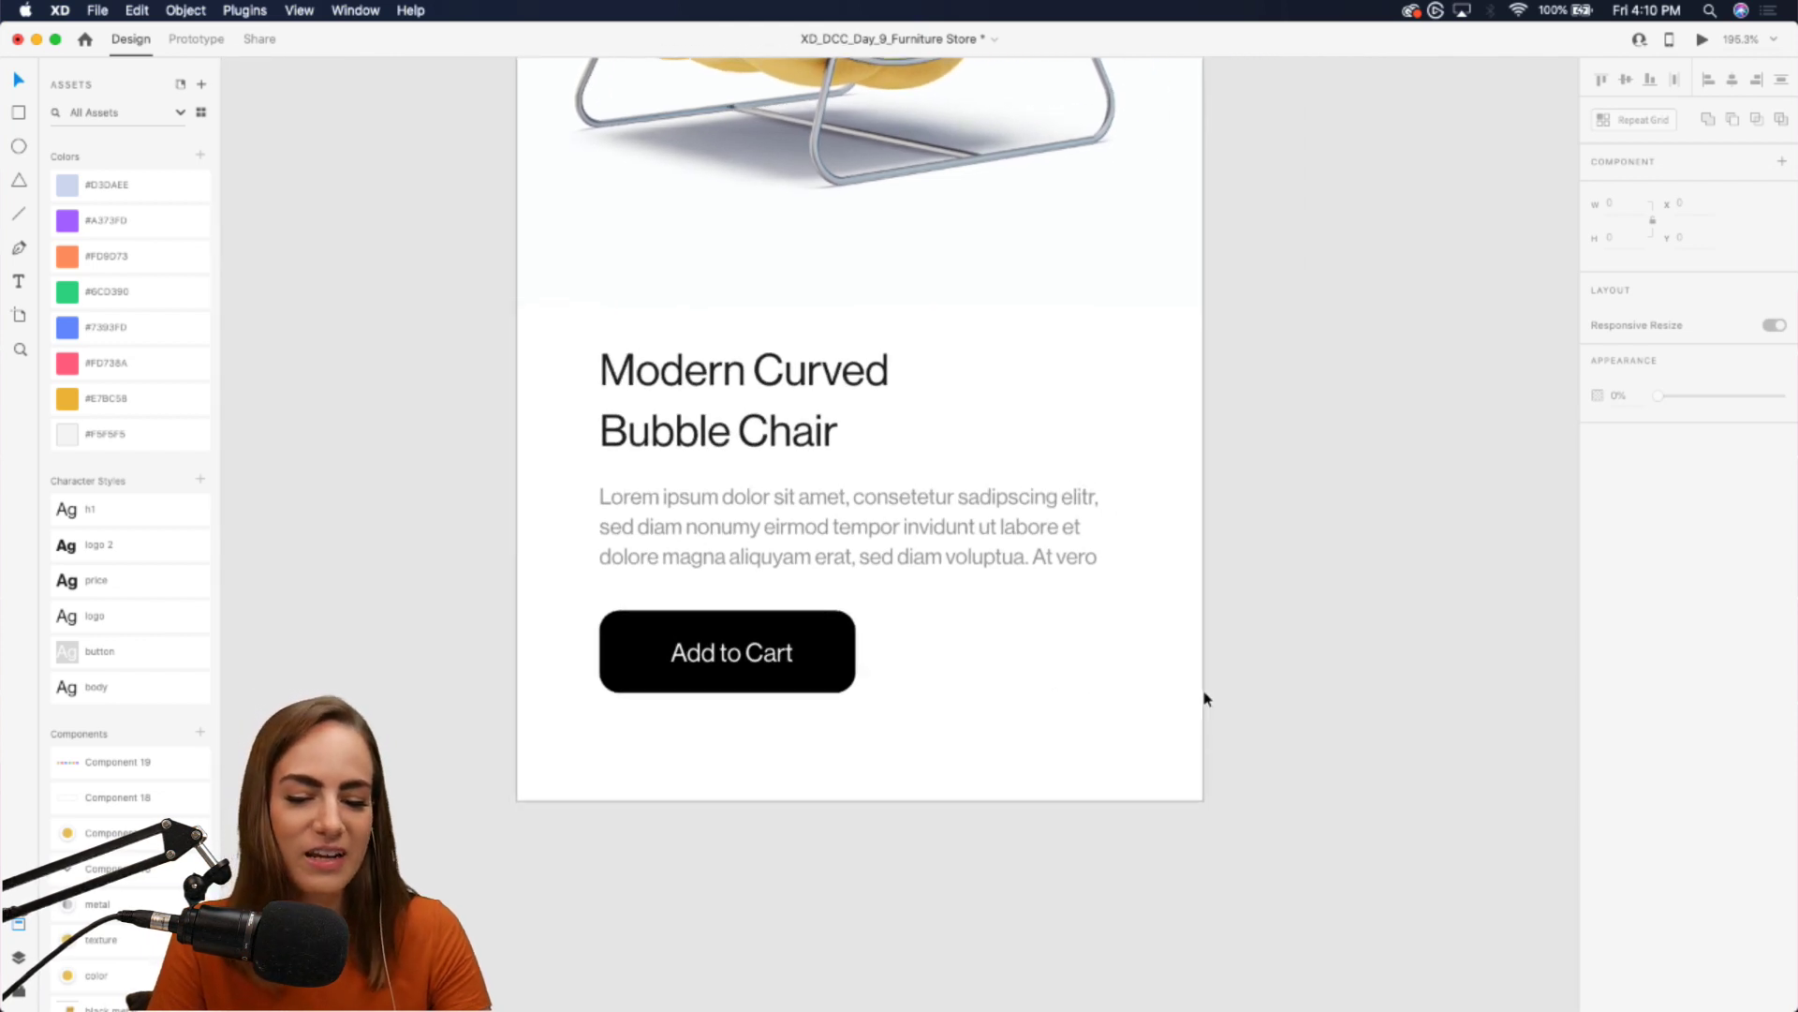
pyautogui.click(703, 402)
pyautogui.press('super+d')
pyautogui.moveTo(703, 402); pyautogui.dragTo(1038, 677)
pyautogui.doubleClick(1038, 677)
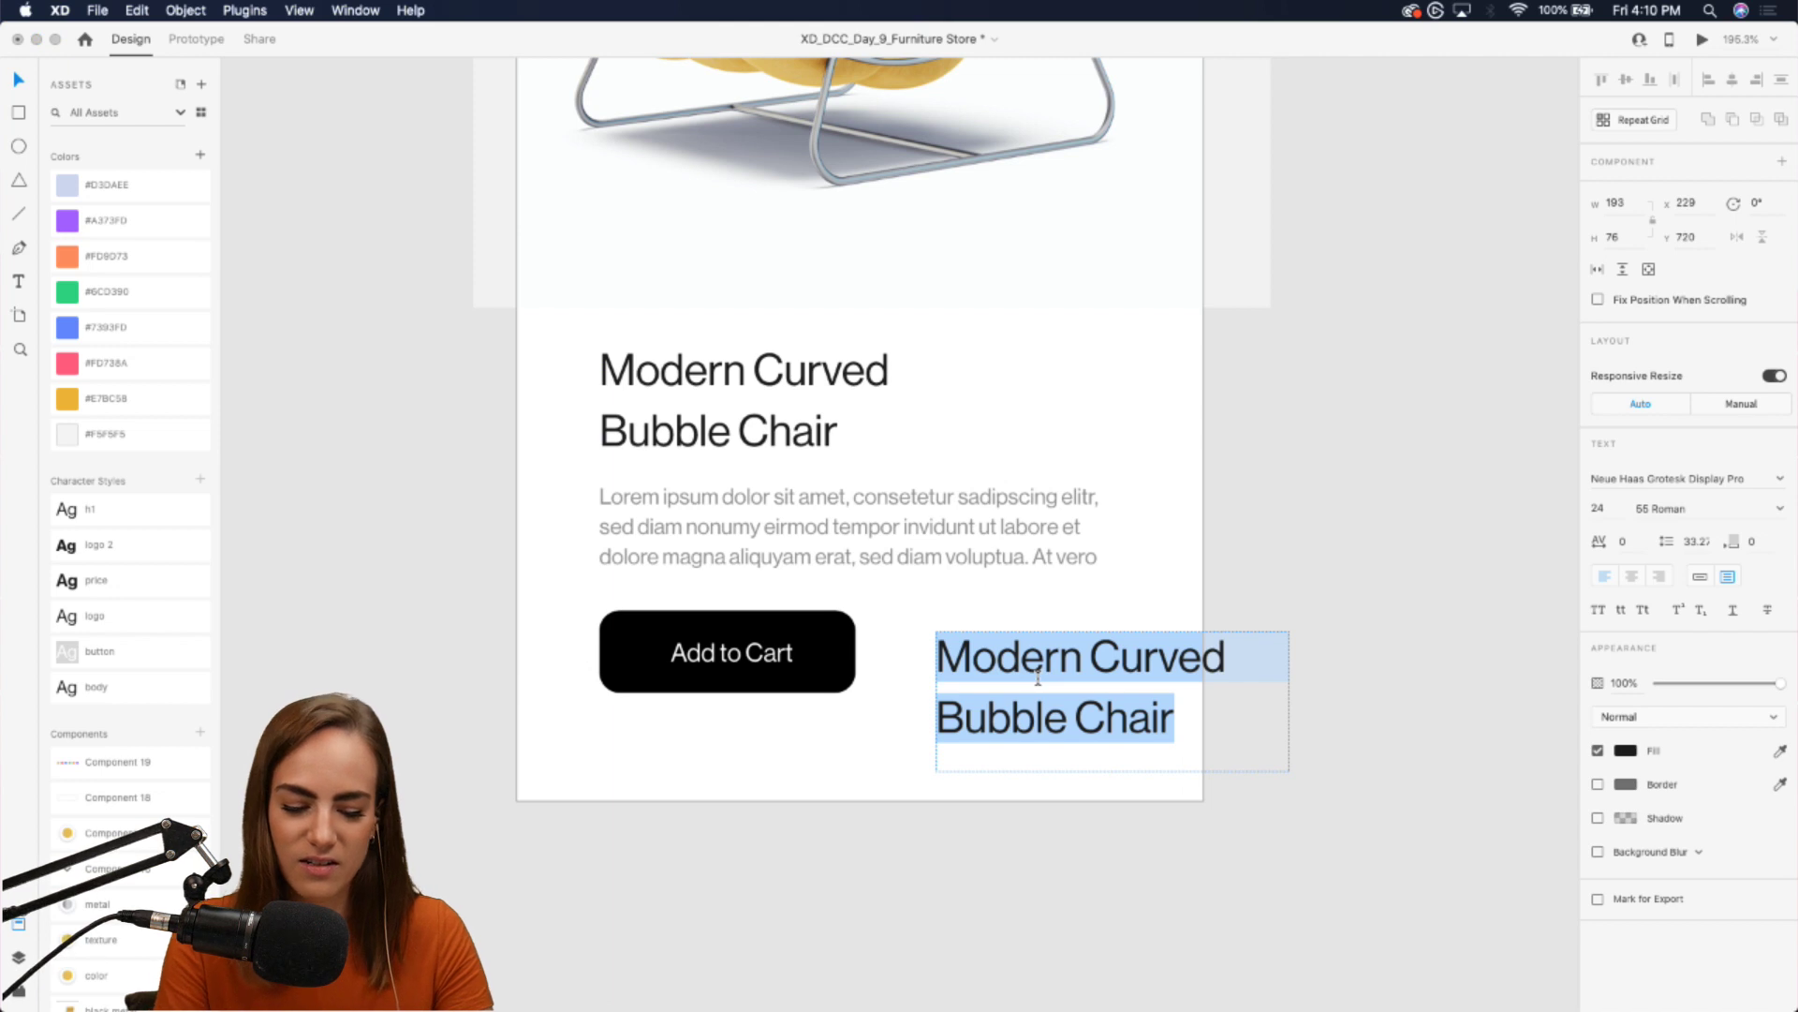
pyautogui.write('$80.00')
pyautogui.press('Escape')
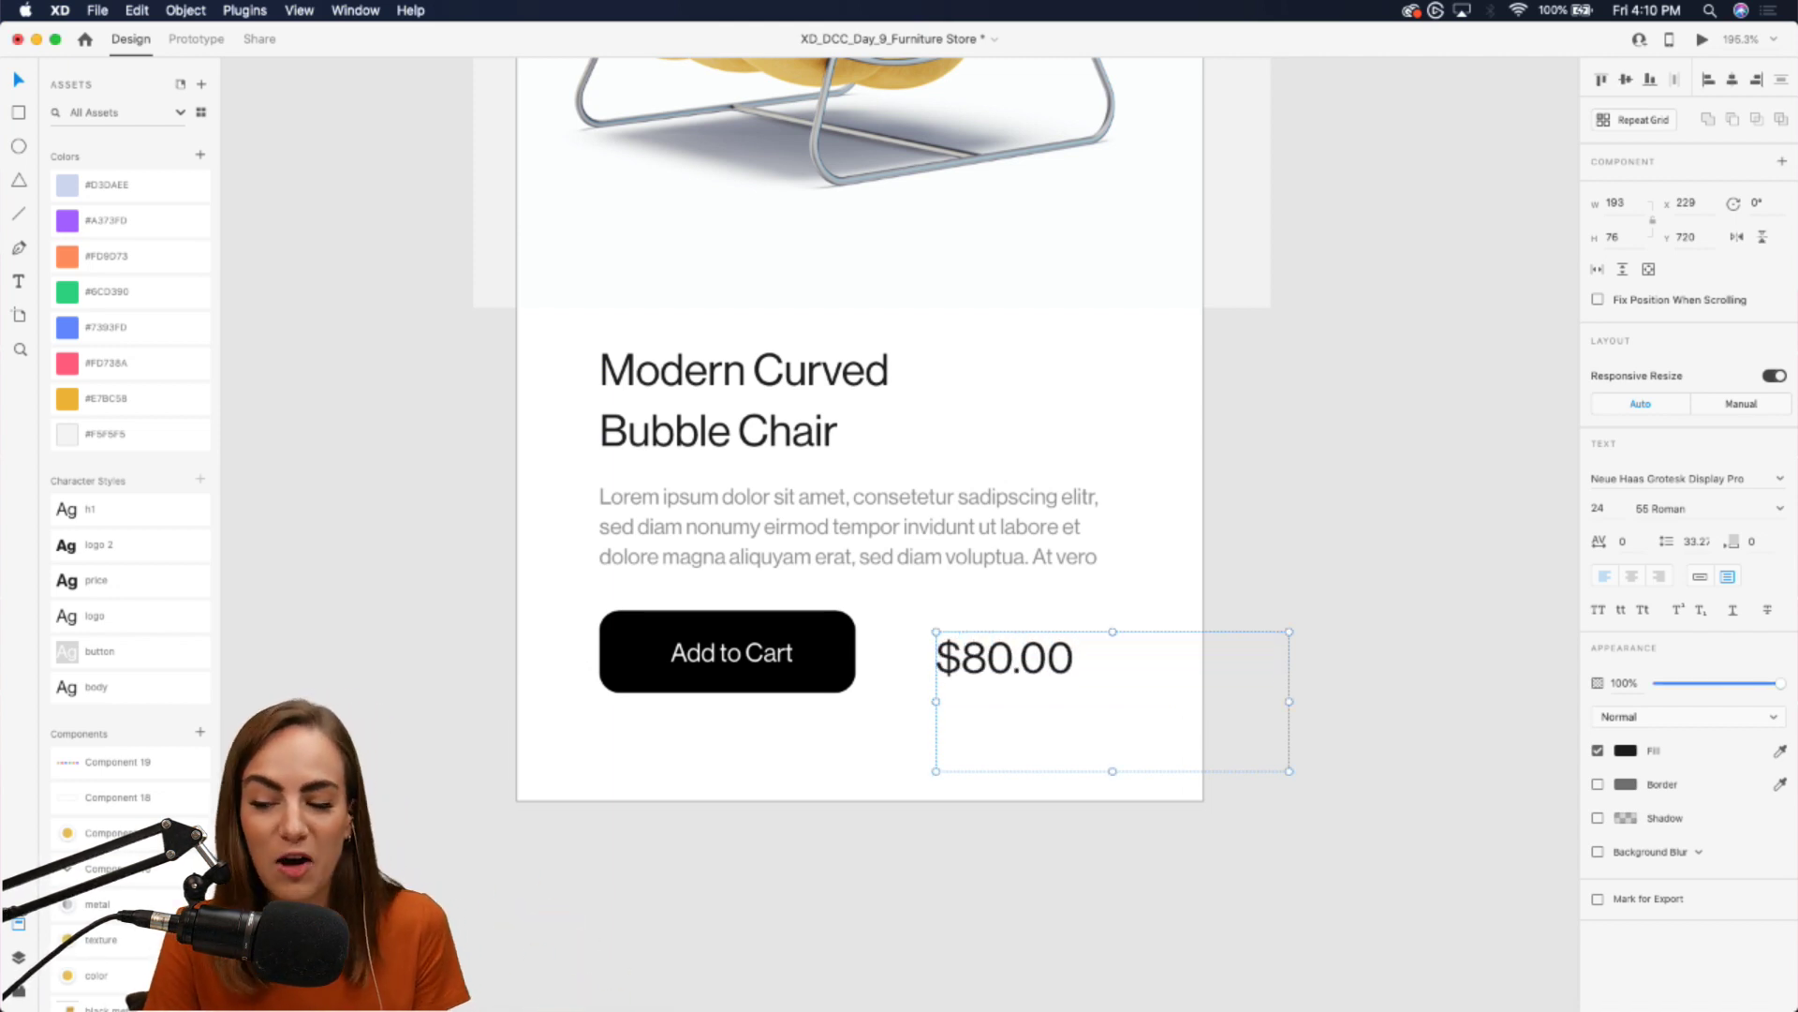
pyautogui.click(120, 579)
pyautogui.click(1701, 577)
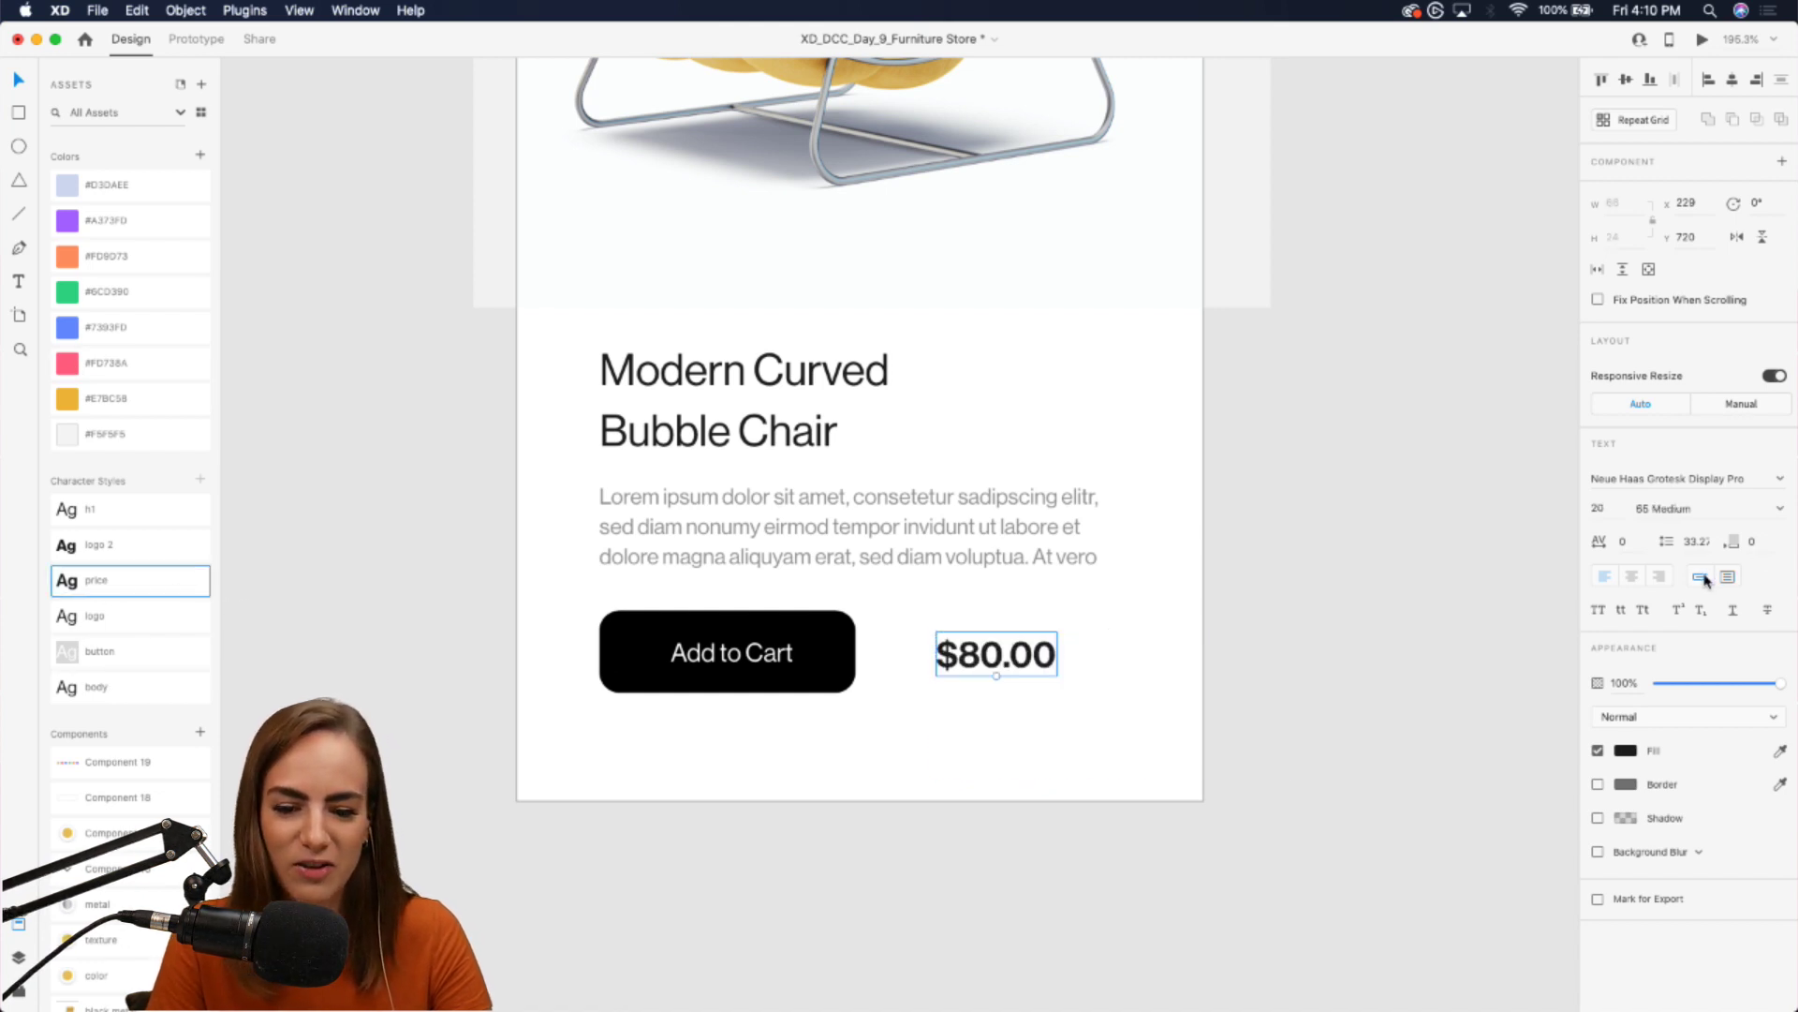
# Place a copy of the price text above "$80.00" reading "Price", with the body character style and opacity of about 48%.
pyautogui.moveTo(1008, 663); pyautogui.dragTo(1045, 630)
pyautogui.doubleClick(1035, 626)
pyautogui.press('super+a')
pyautogui.write('Price')
pyautogui.press('Escape')
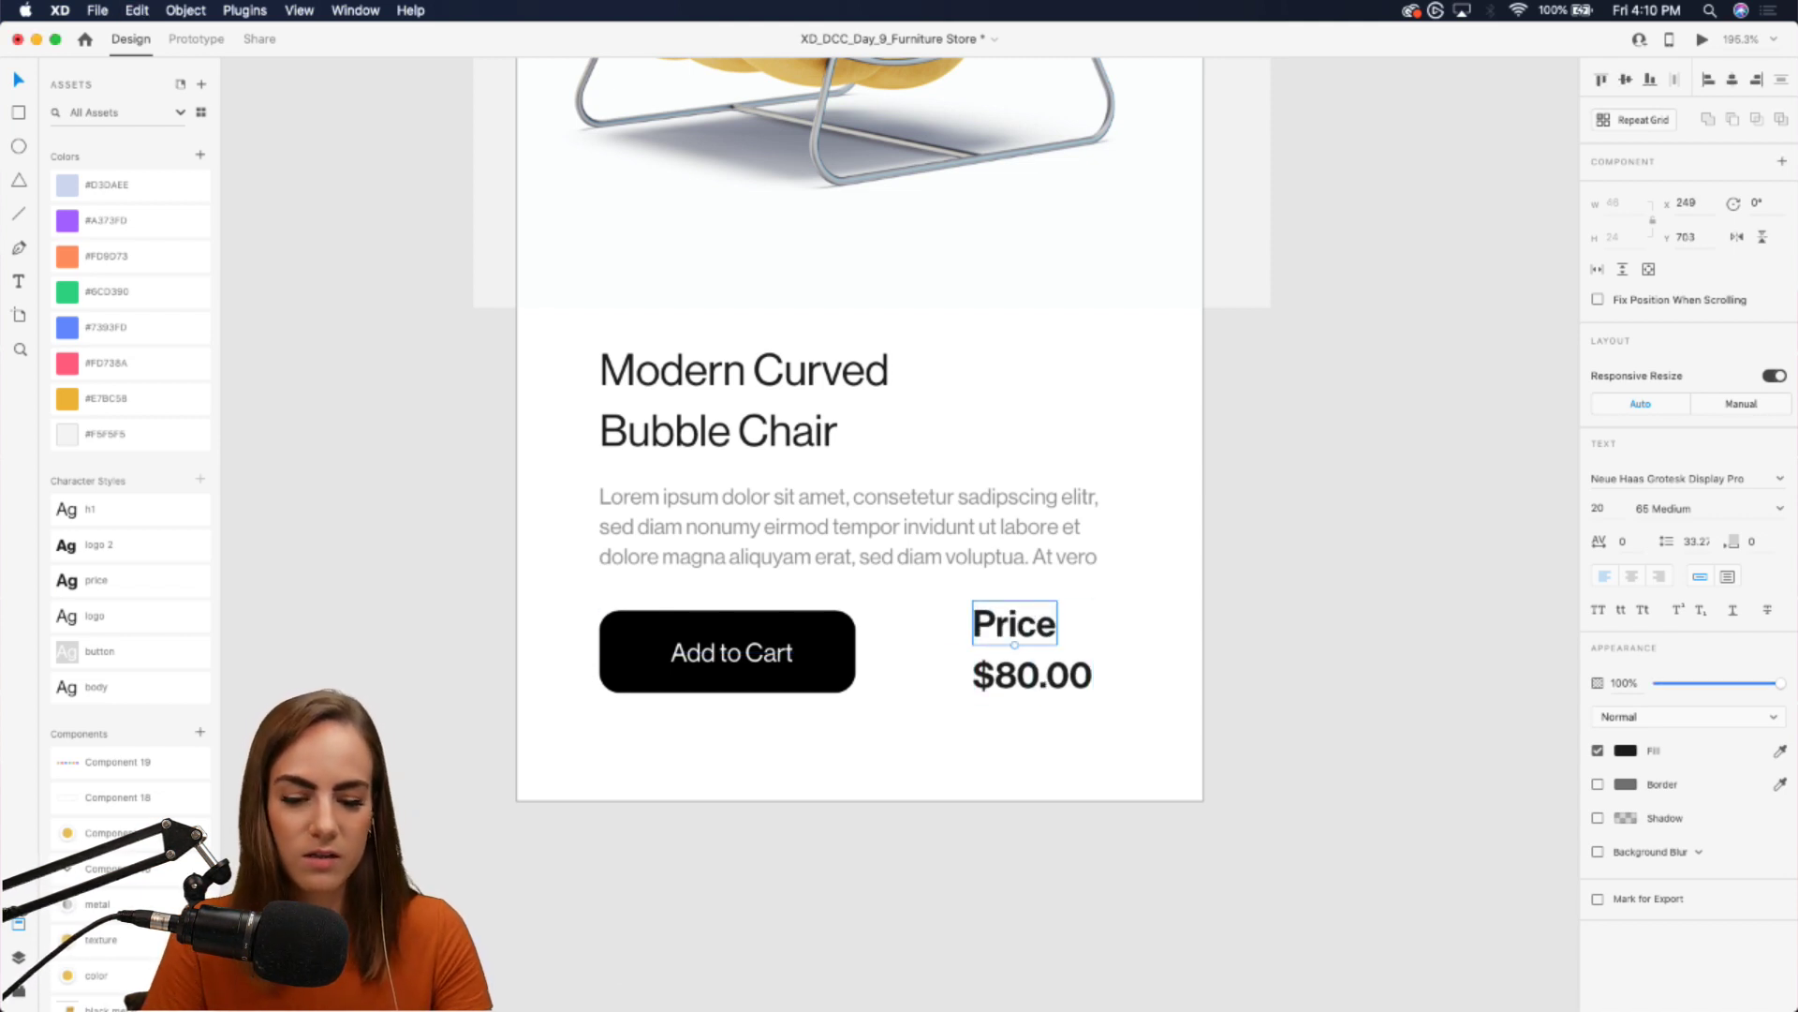
pyautogui.click(128, 686)
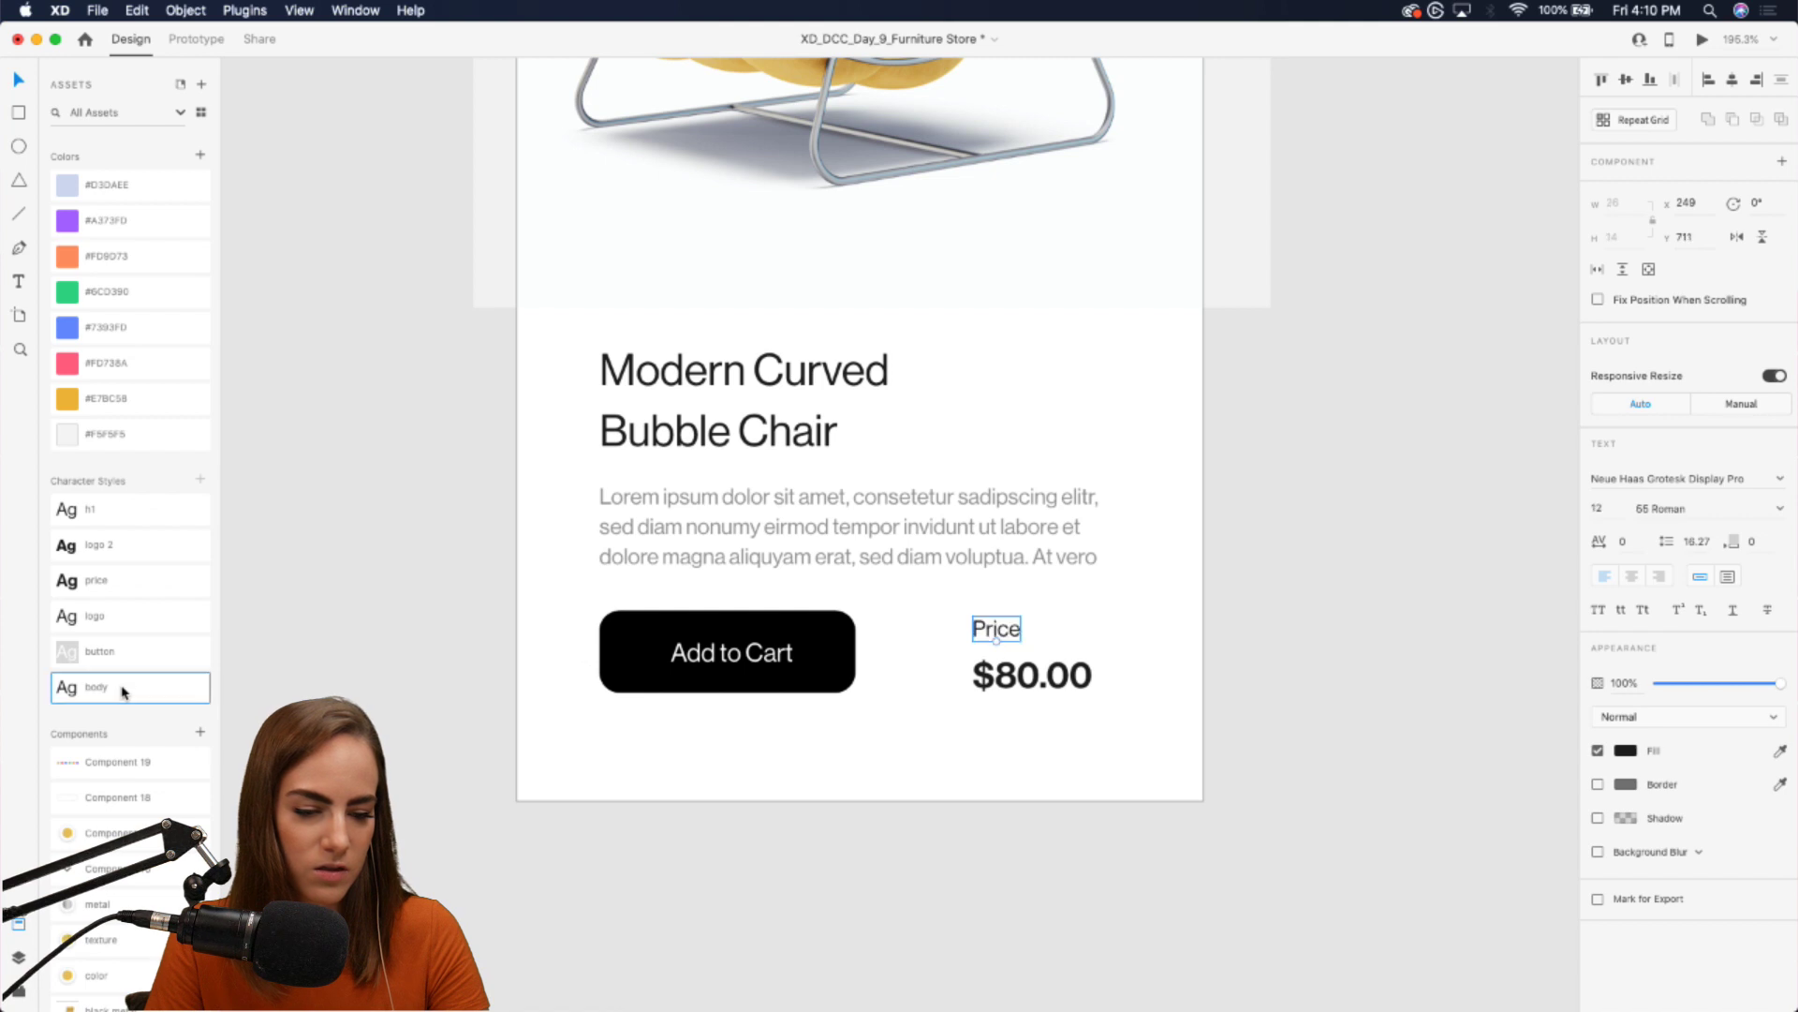
pyautogui.click(1719, 686)
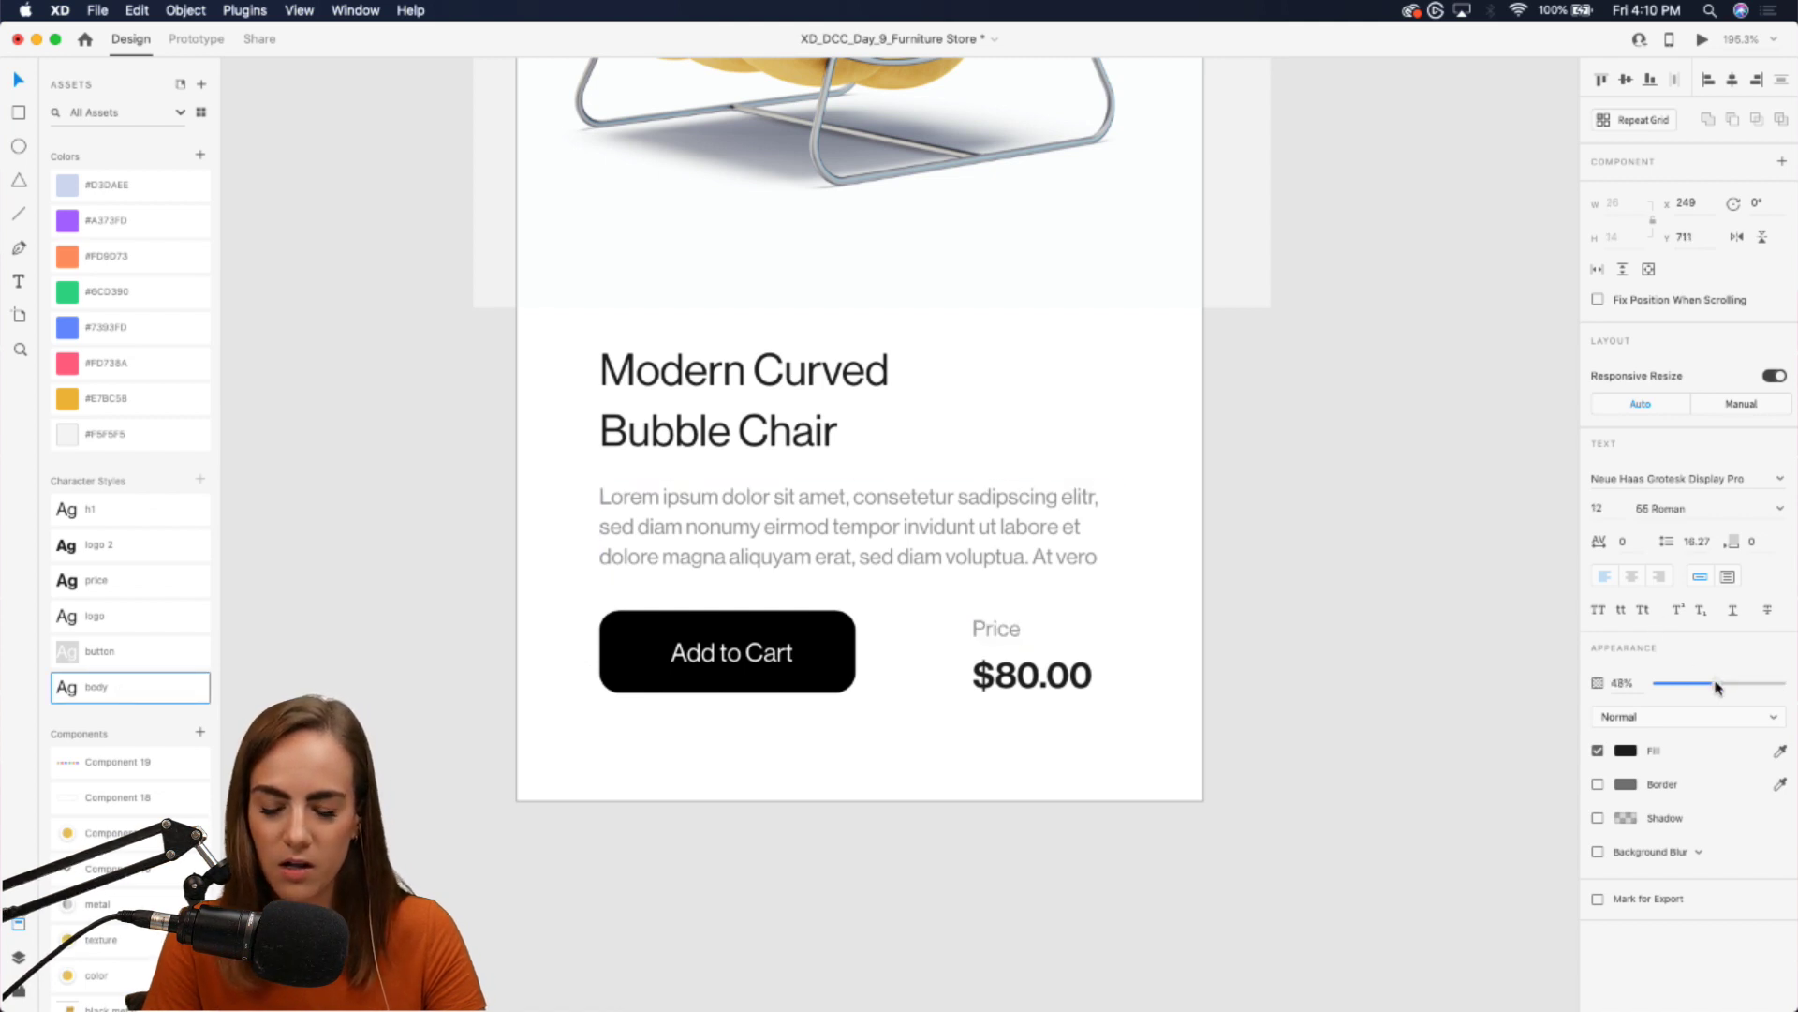
pyautogui.click(1298, 693)
# Shift the "Price" label and "$80.00" together slightly toward the right edge of the description text.
pyautogui.scroll(-3, 1149, 709)
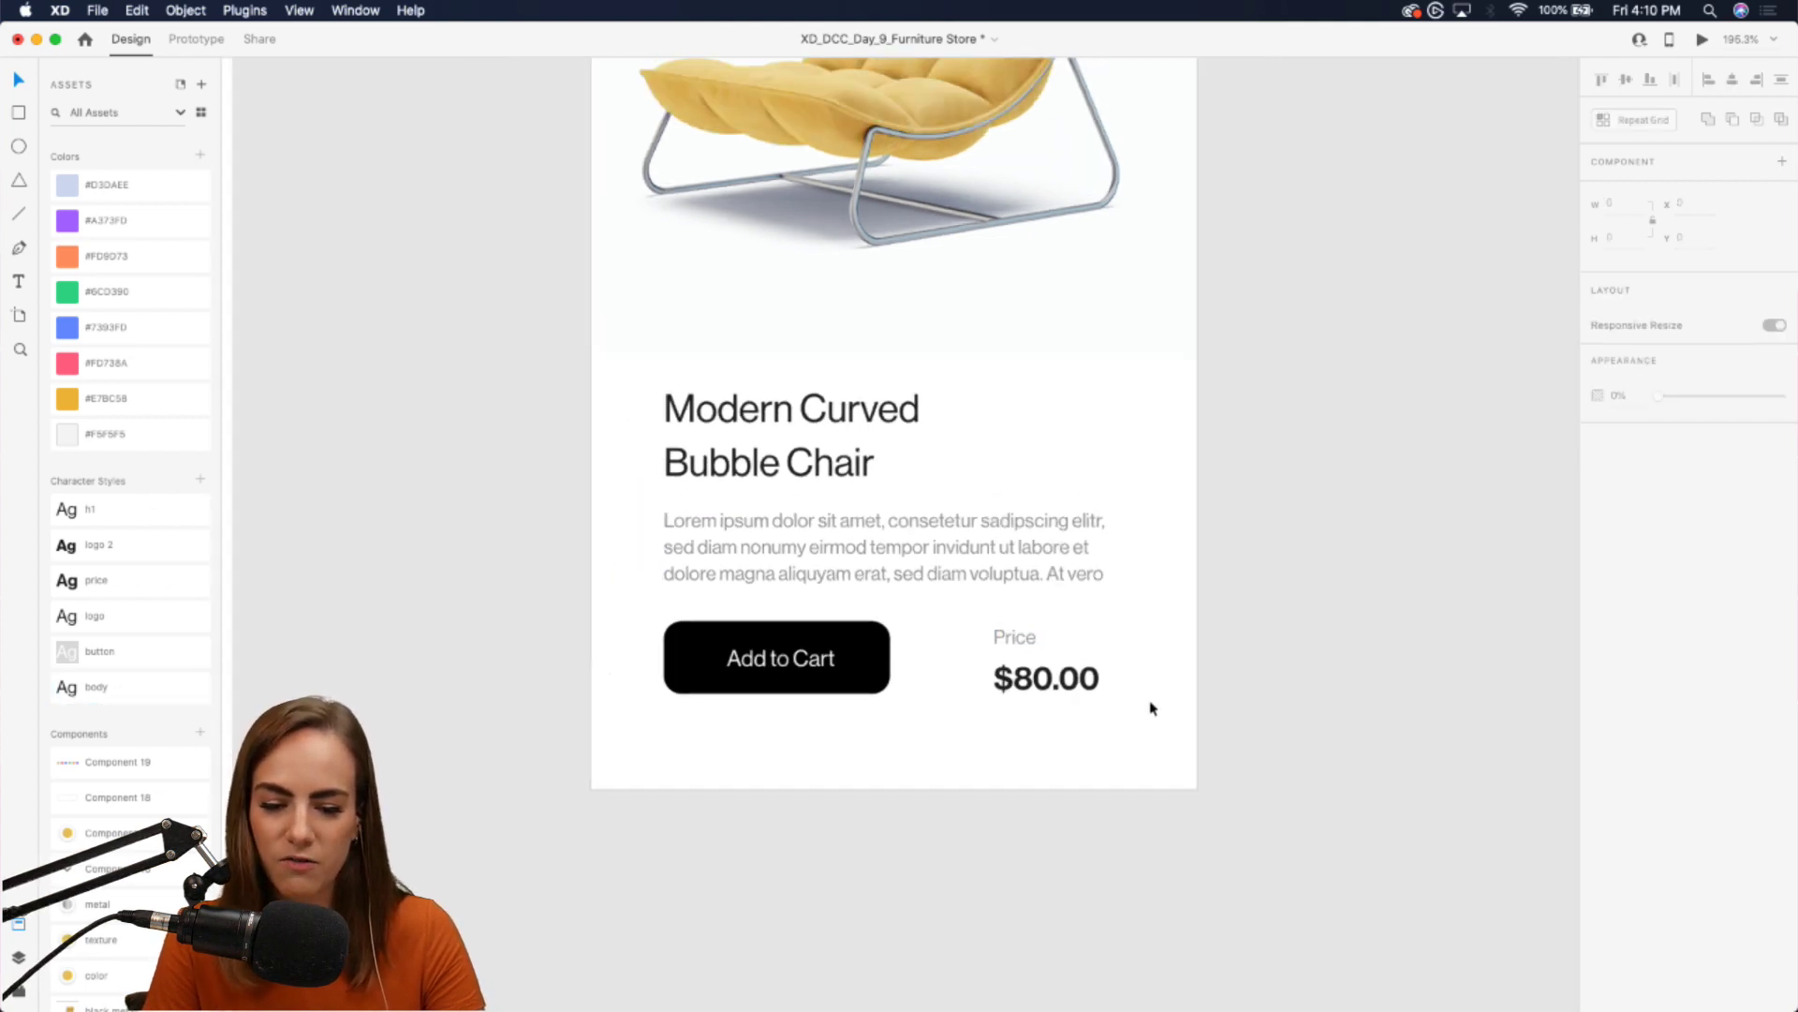
pyautogui.moveTo(1140, 710); pyautogui.dragTo(1033, 645)
pyautogui.click(1004, 740)
pyautogui.scroll(2, 1004, 740)
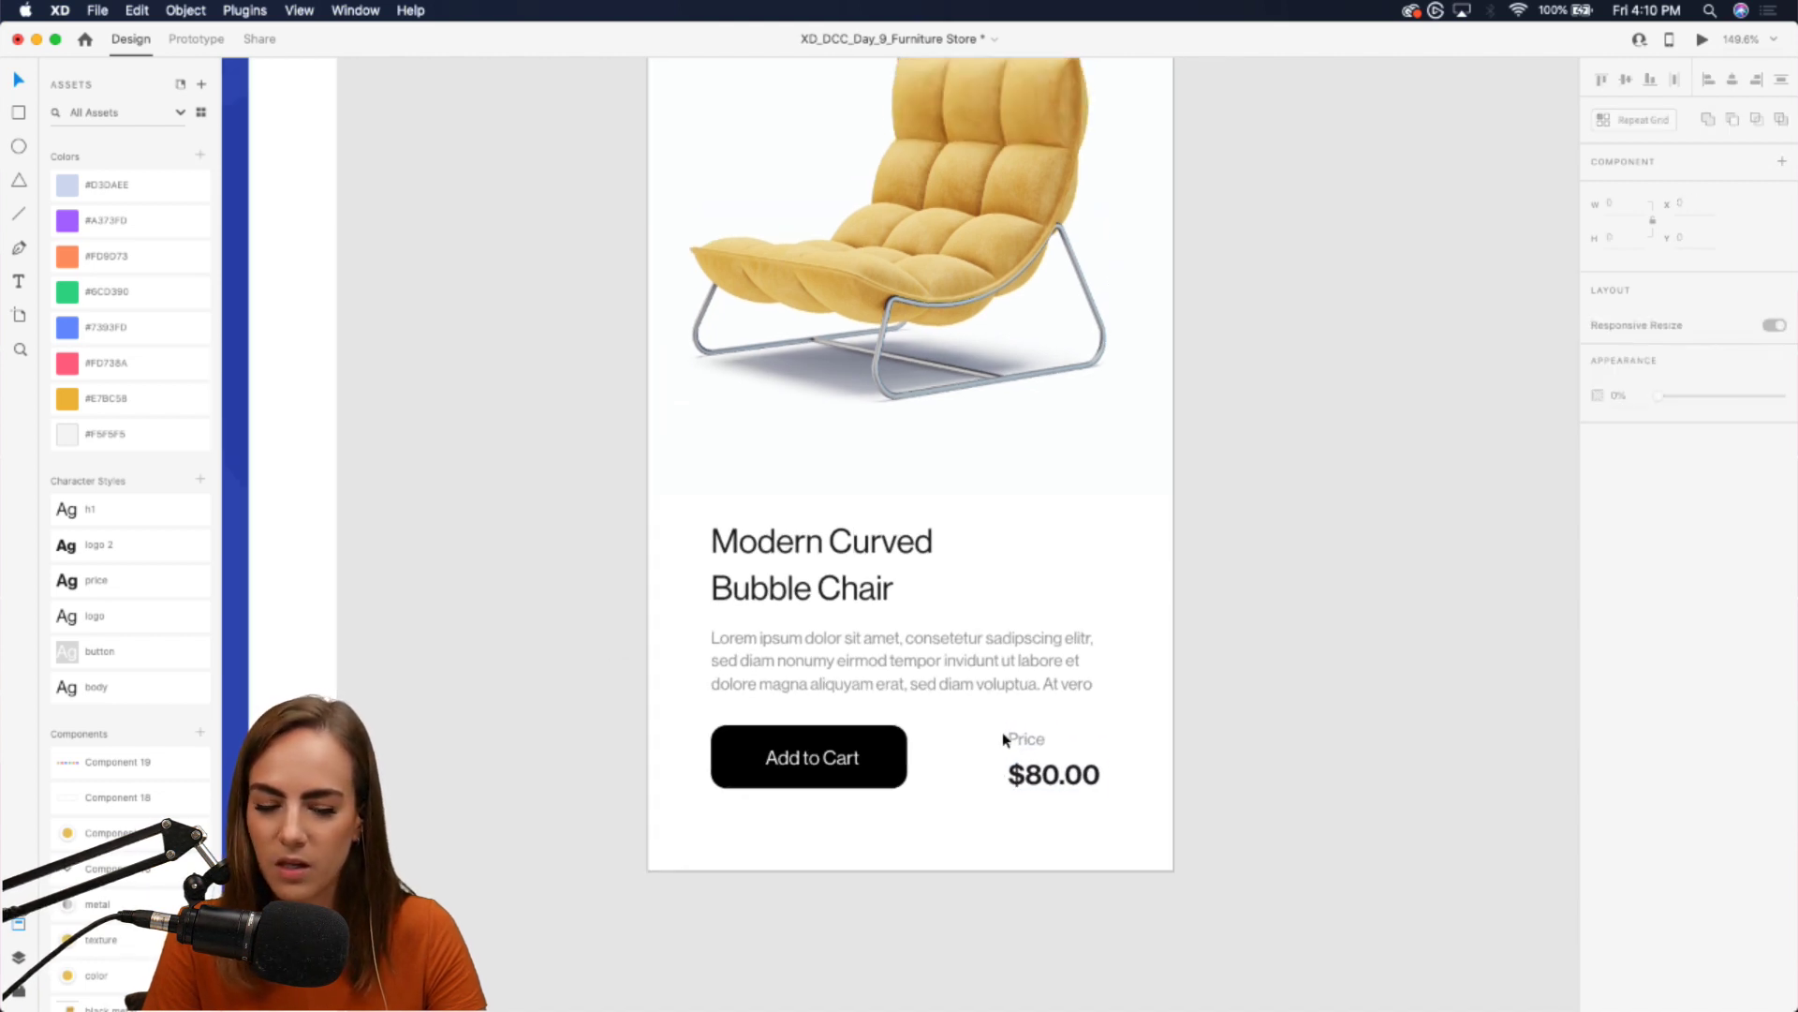
pyautogui.hscroll(2, 1002, 732)
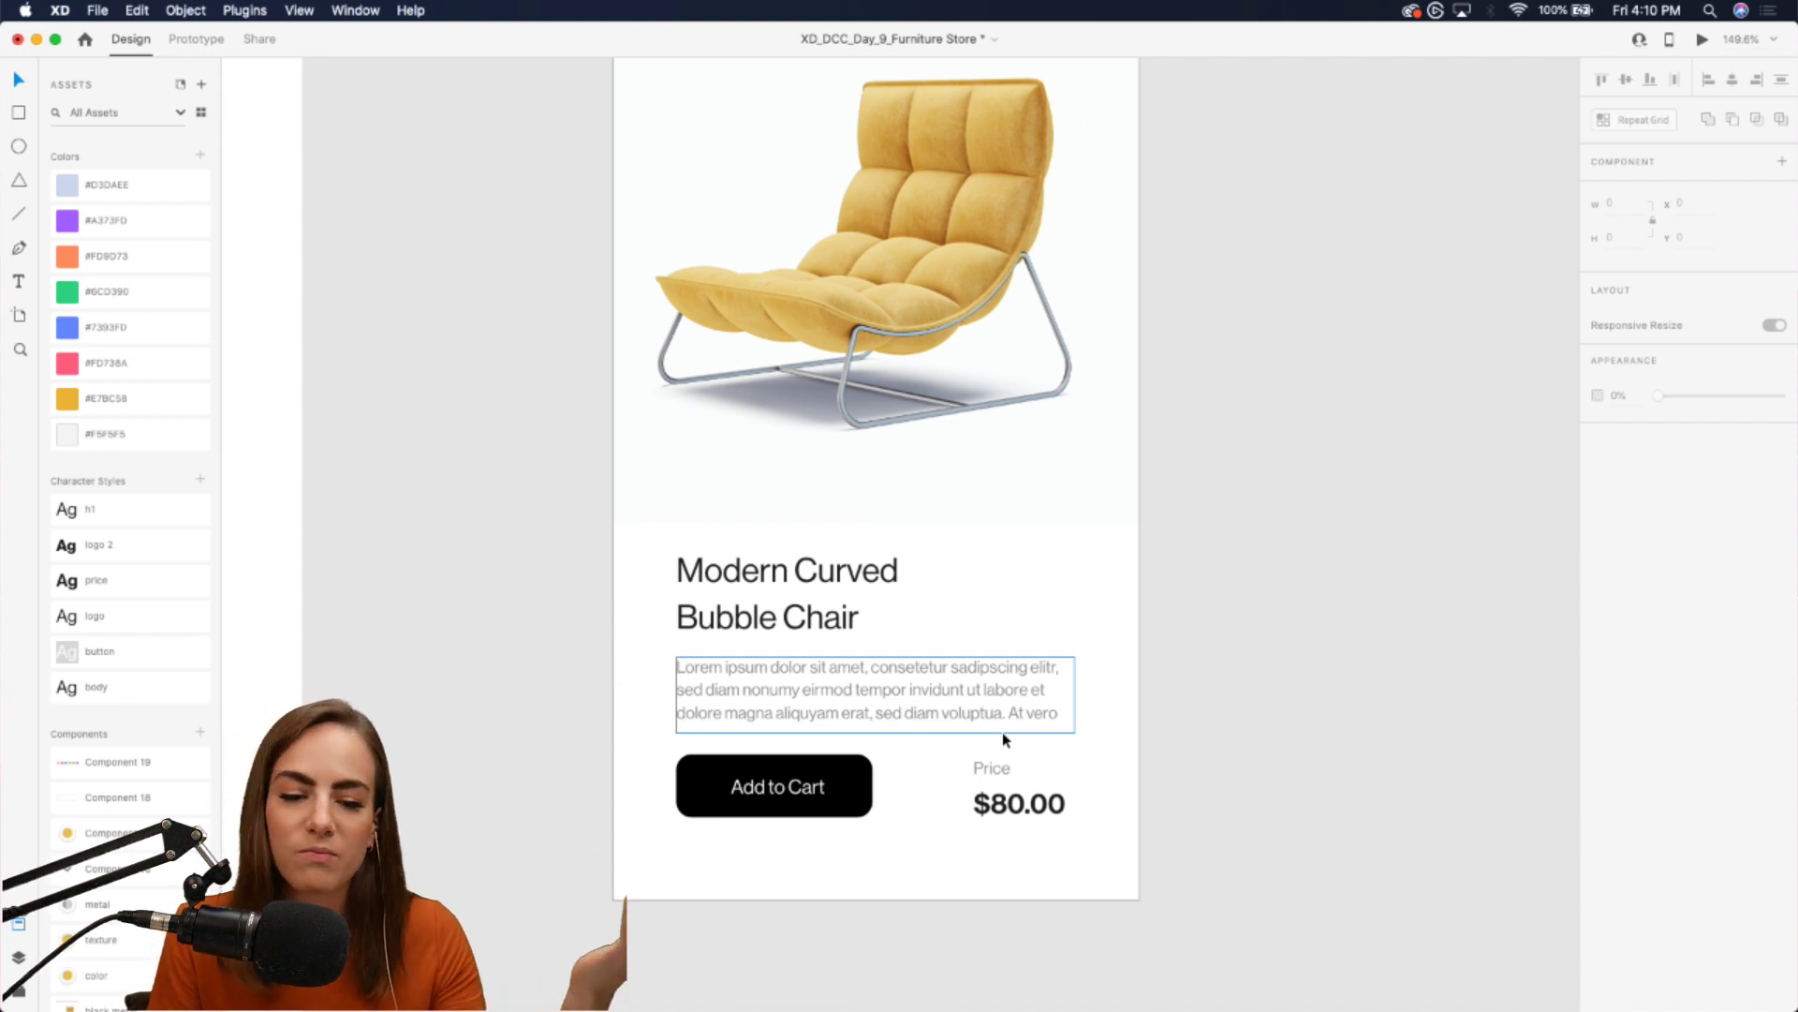
# Draw a borderless rounded rectangle beside the heading, about 64 by 34 with a corner radius of 7, filled with the light blue asset color.
pyautogui.scroll(5, 1002, 733)
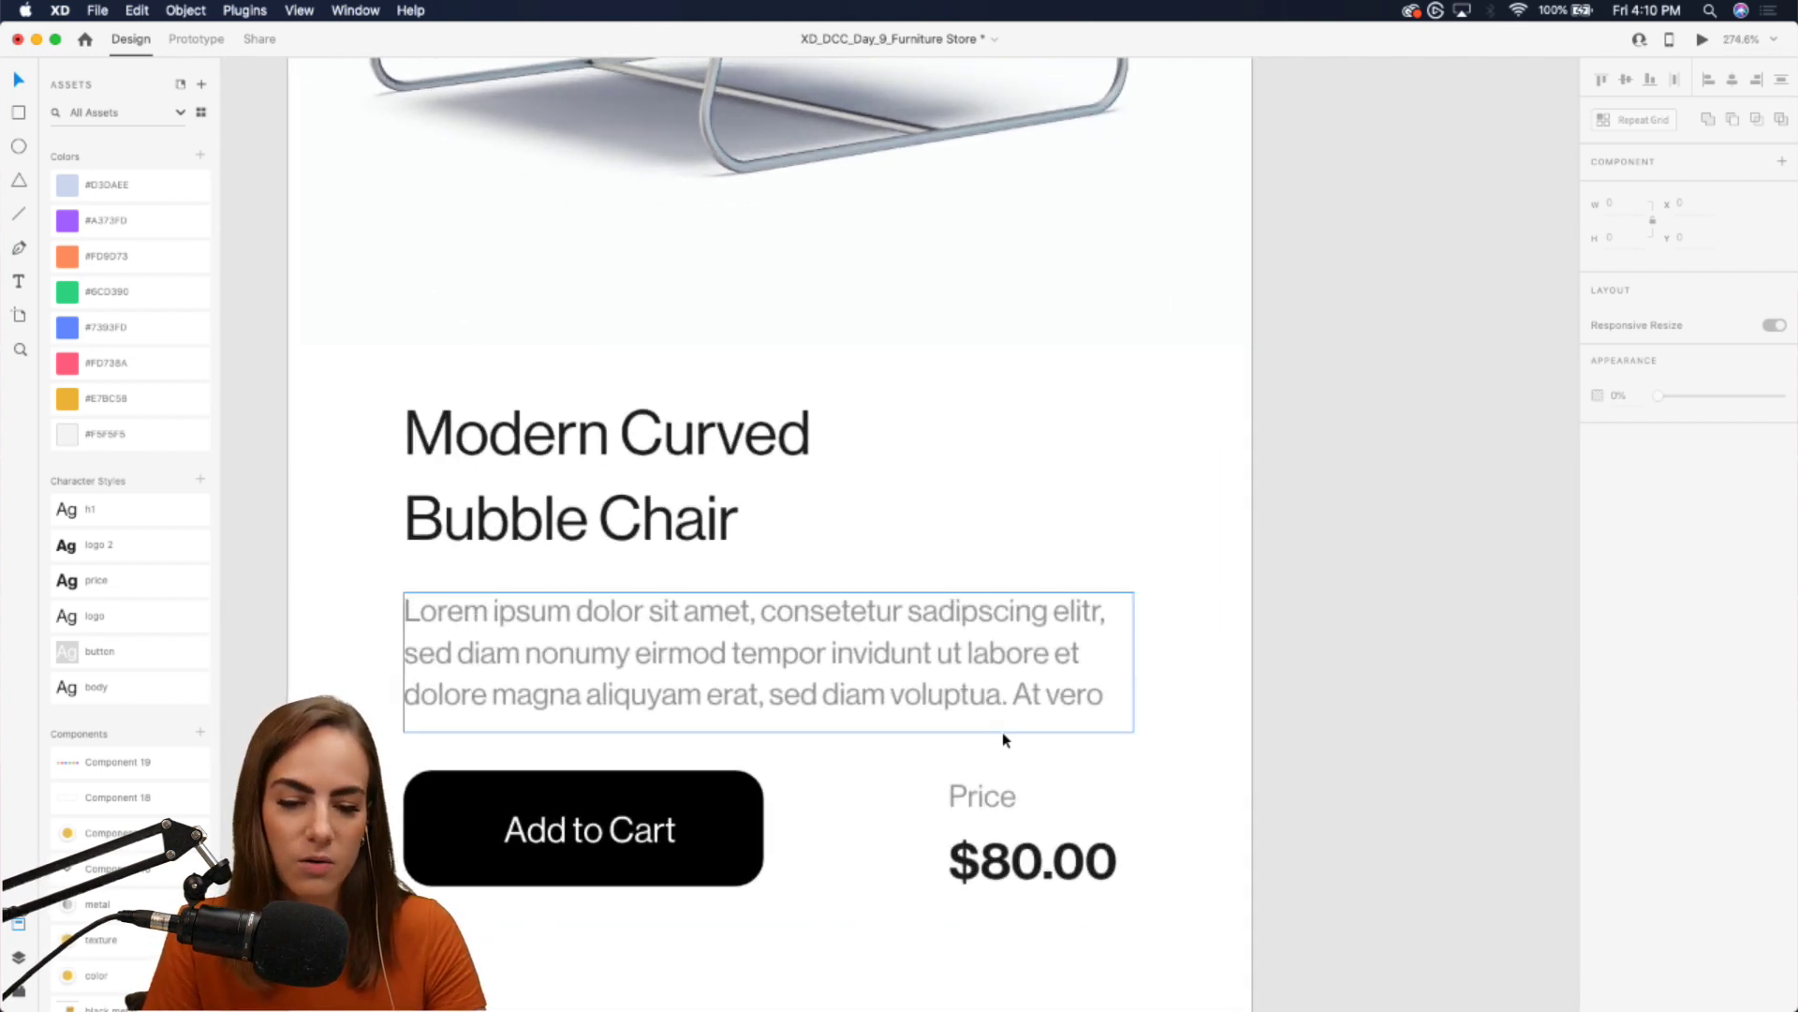
pyautogui.click(19, 115)
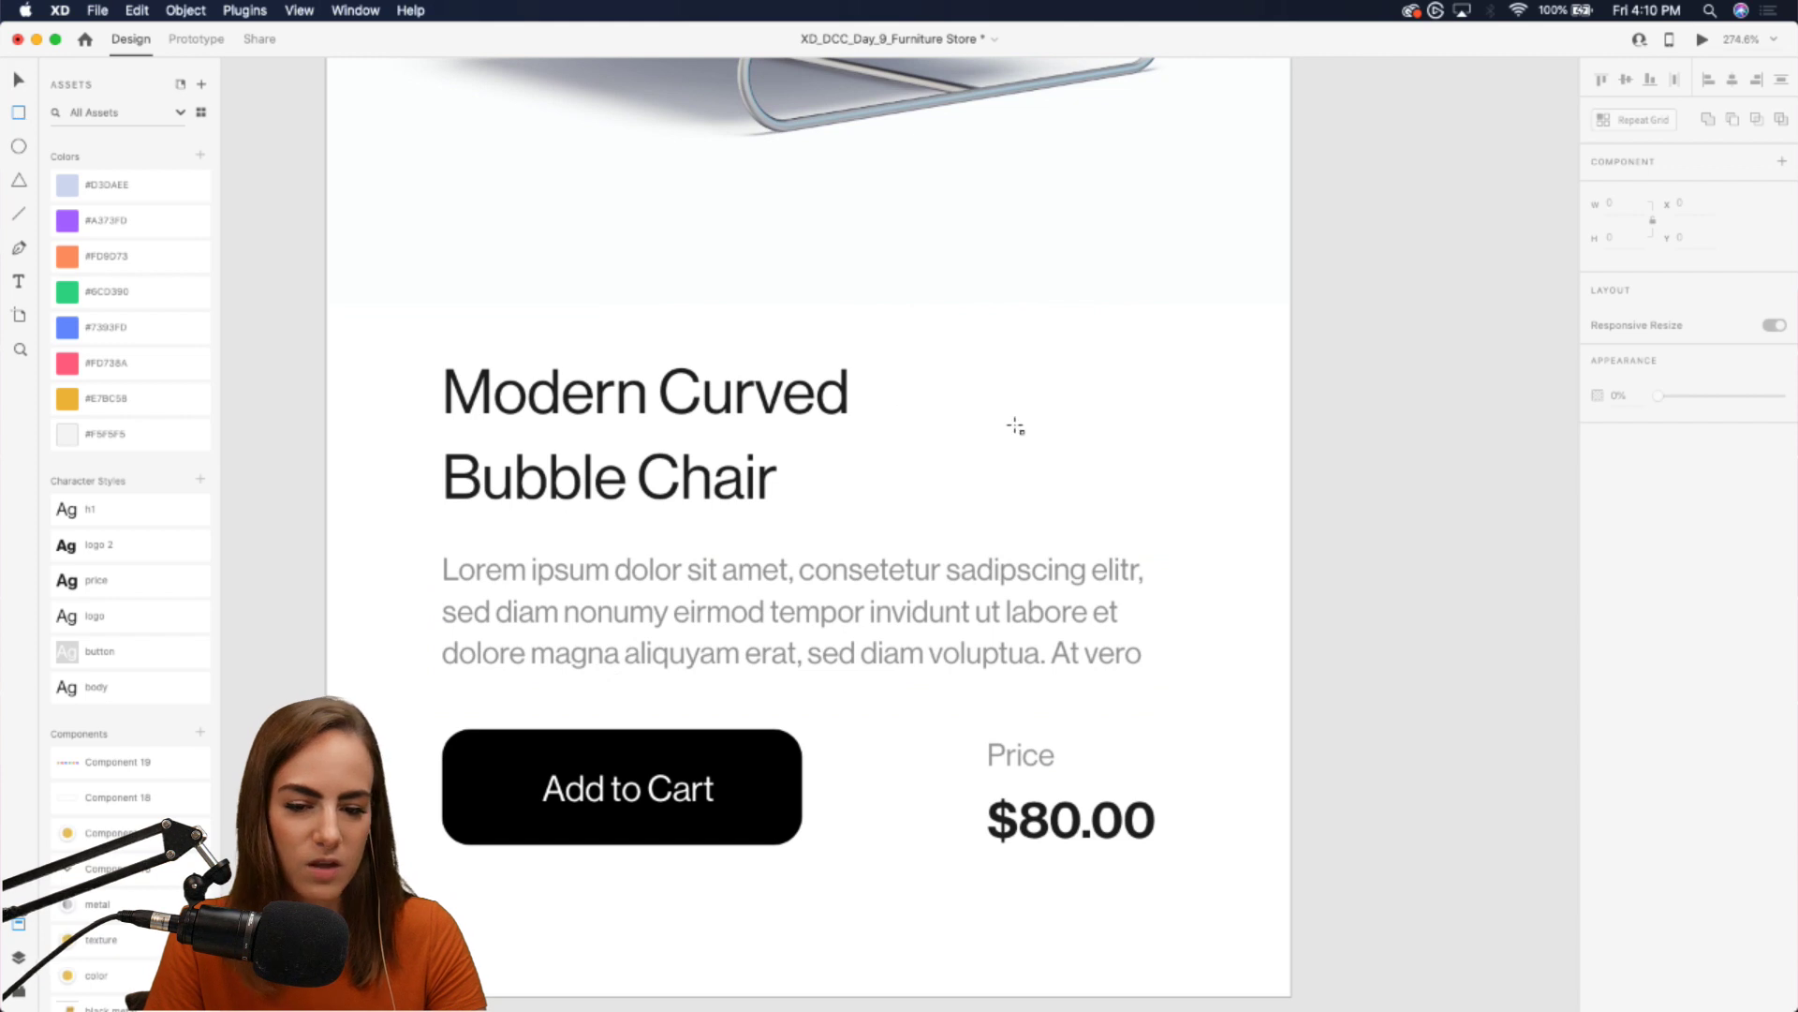
pyautogui.moveTo(1150, 367)
pyautogui.mouseDown()
pyautogui.moveTo(988, 443)
pyautogui.moveTo(1007, 431)
pyautogui.mouseUp()
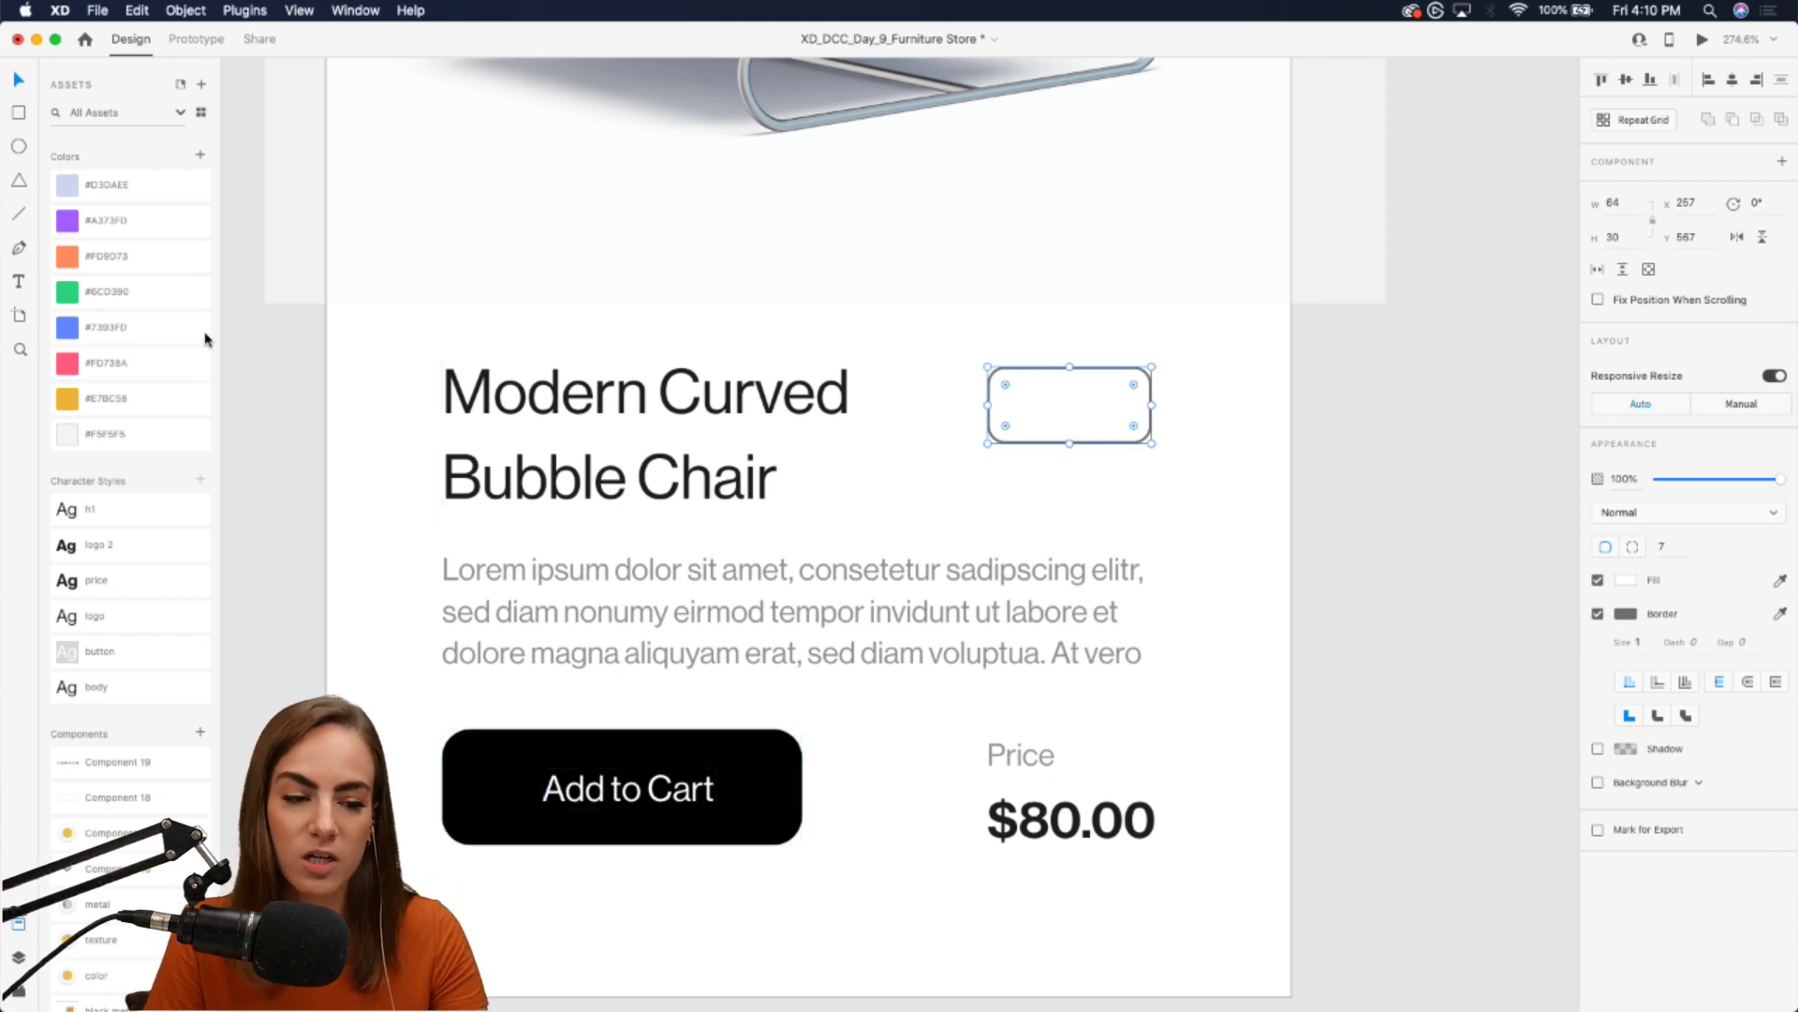
pyautogui.click(116, 184)
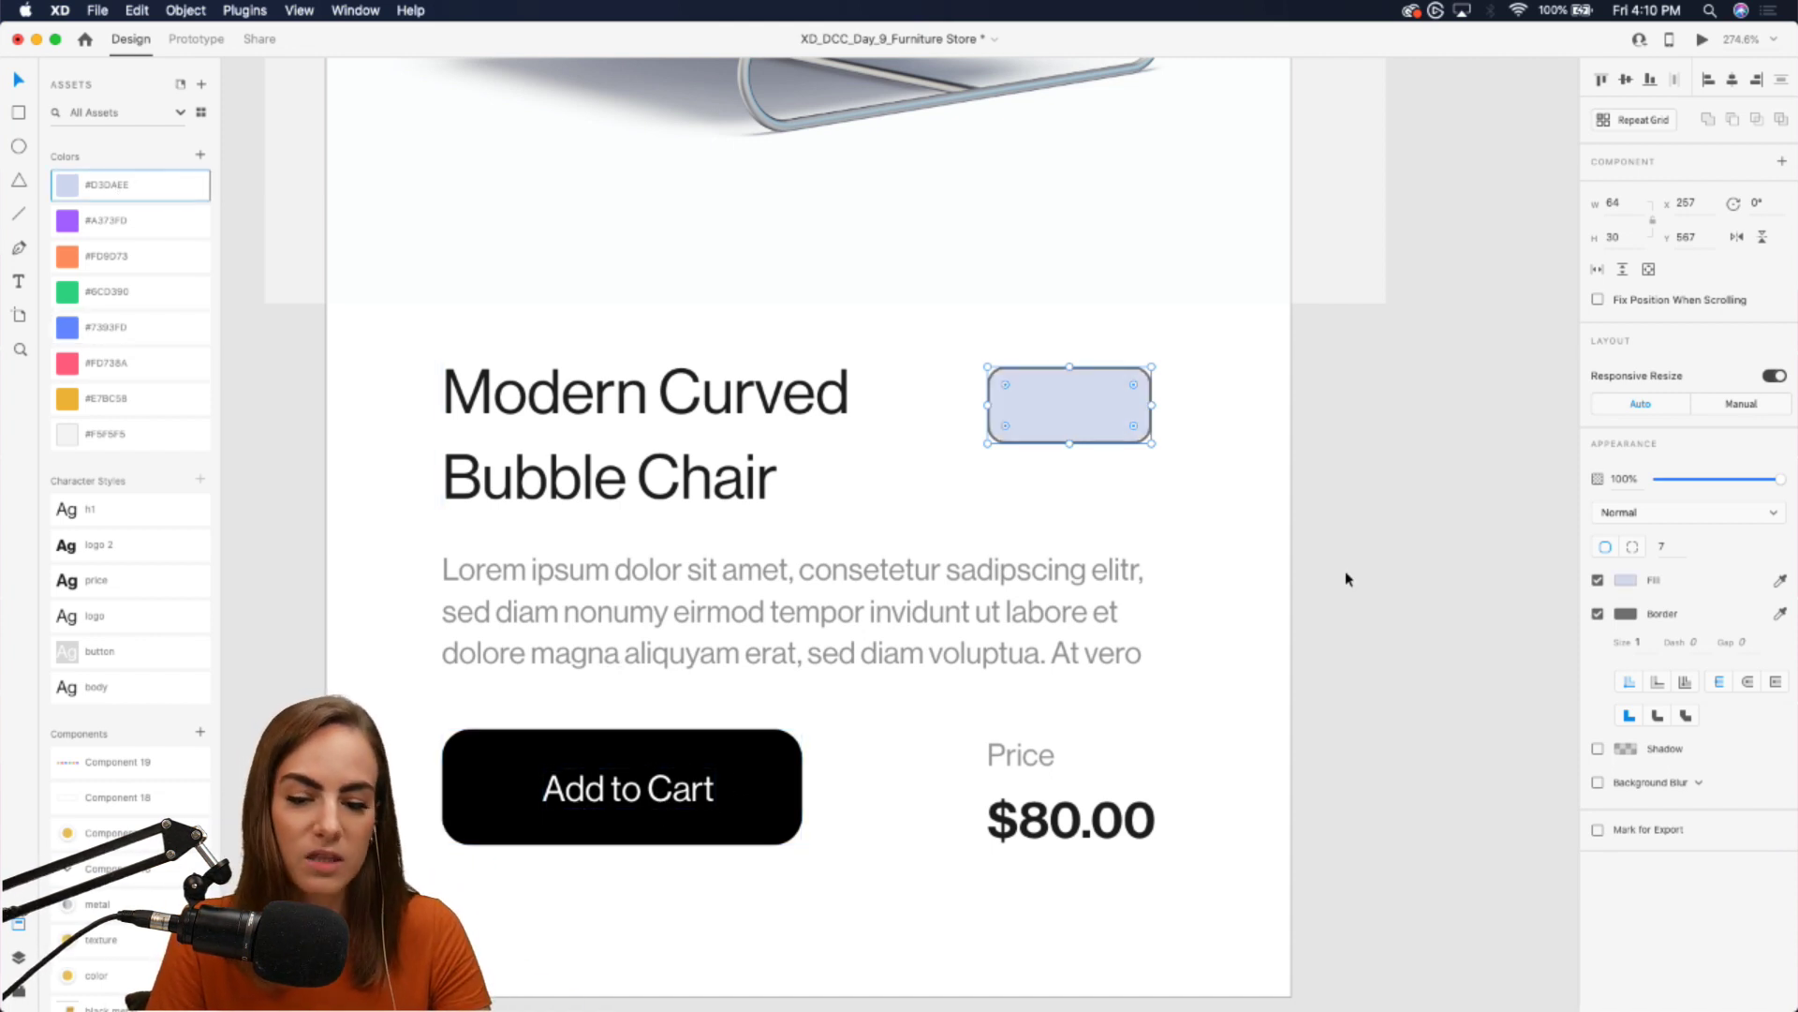
pyautogui.click(1598, 613)
pyautogui.moveTo(988, 444); pyautogui.dragTo(988, 454)
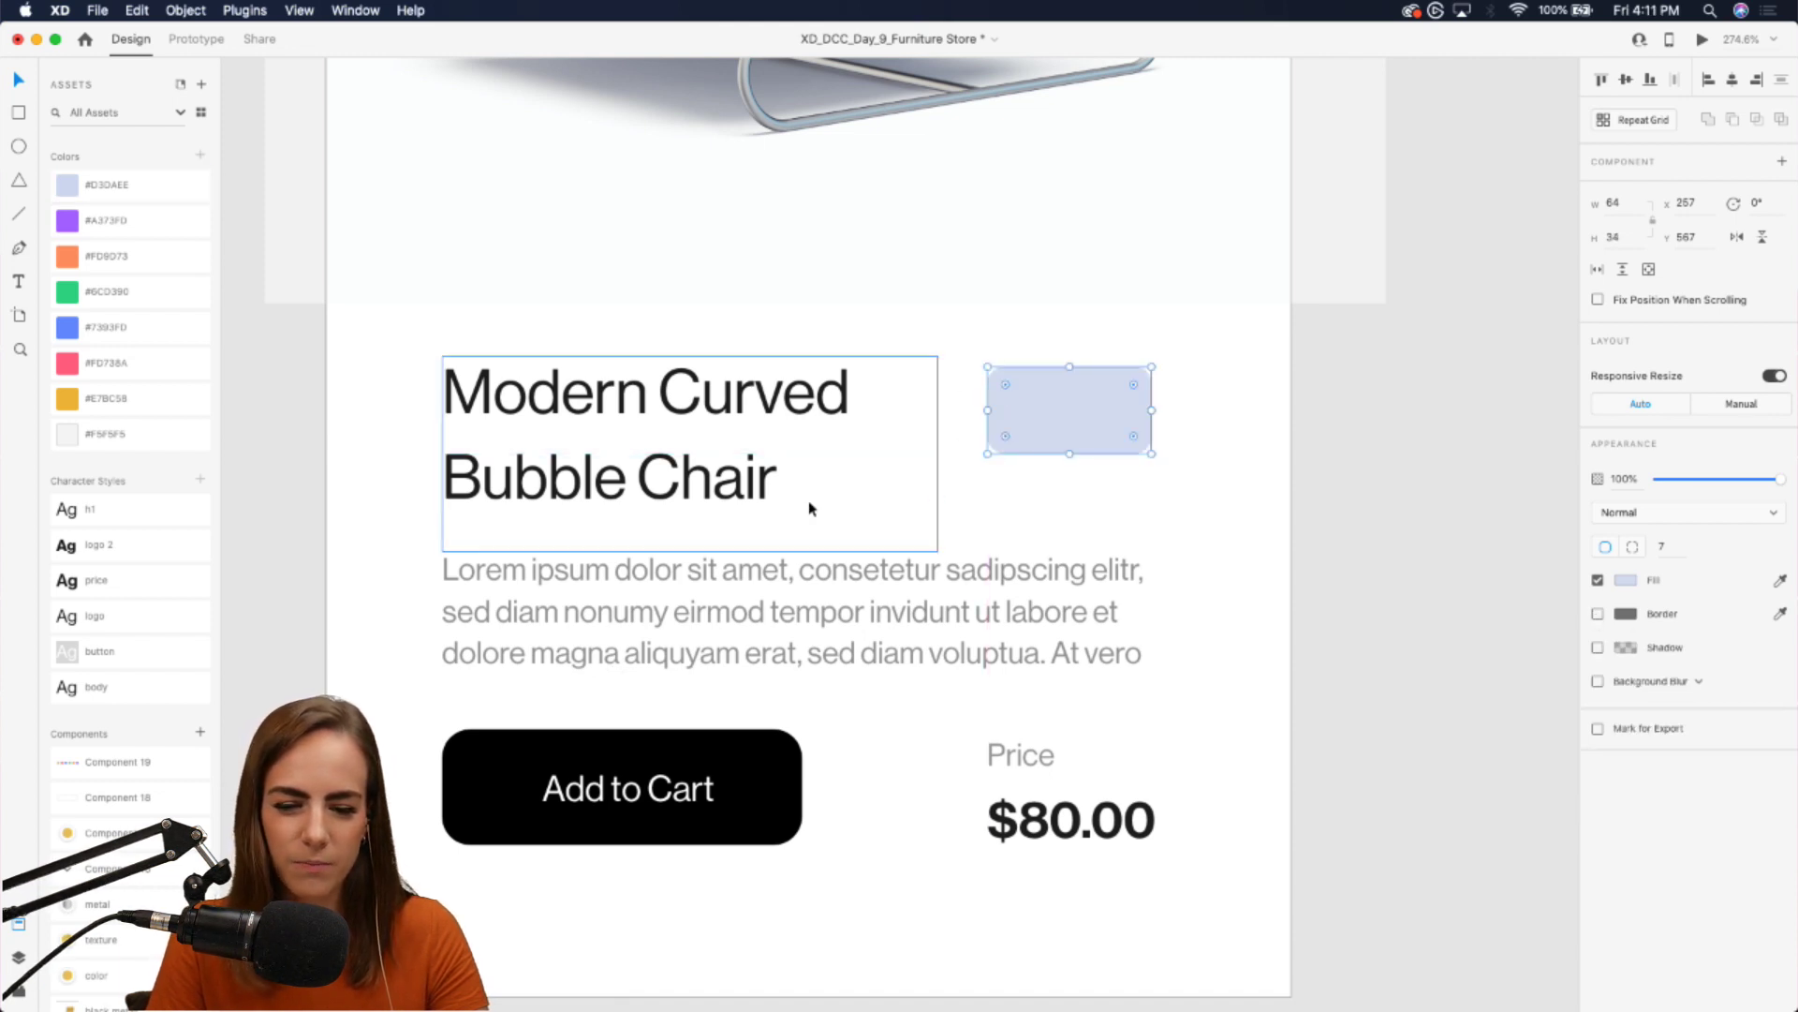
# Copy the heading, change the copy to "1" with auto width, and place it inside the light blue rectangle.
pyautogui.click(658, 407)
pyautogui.keyDown('alt'); pyautogui.moveTo(657, 407); pyautogui.dragTo(1188, 462); pyautogui.keyUp('alt')
pyautogui.doubleClick(1188, 461)
pyautogui.write('1')
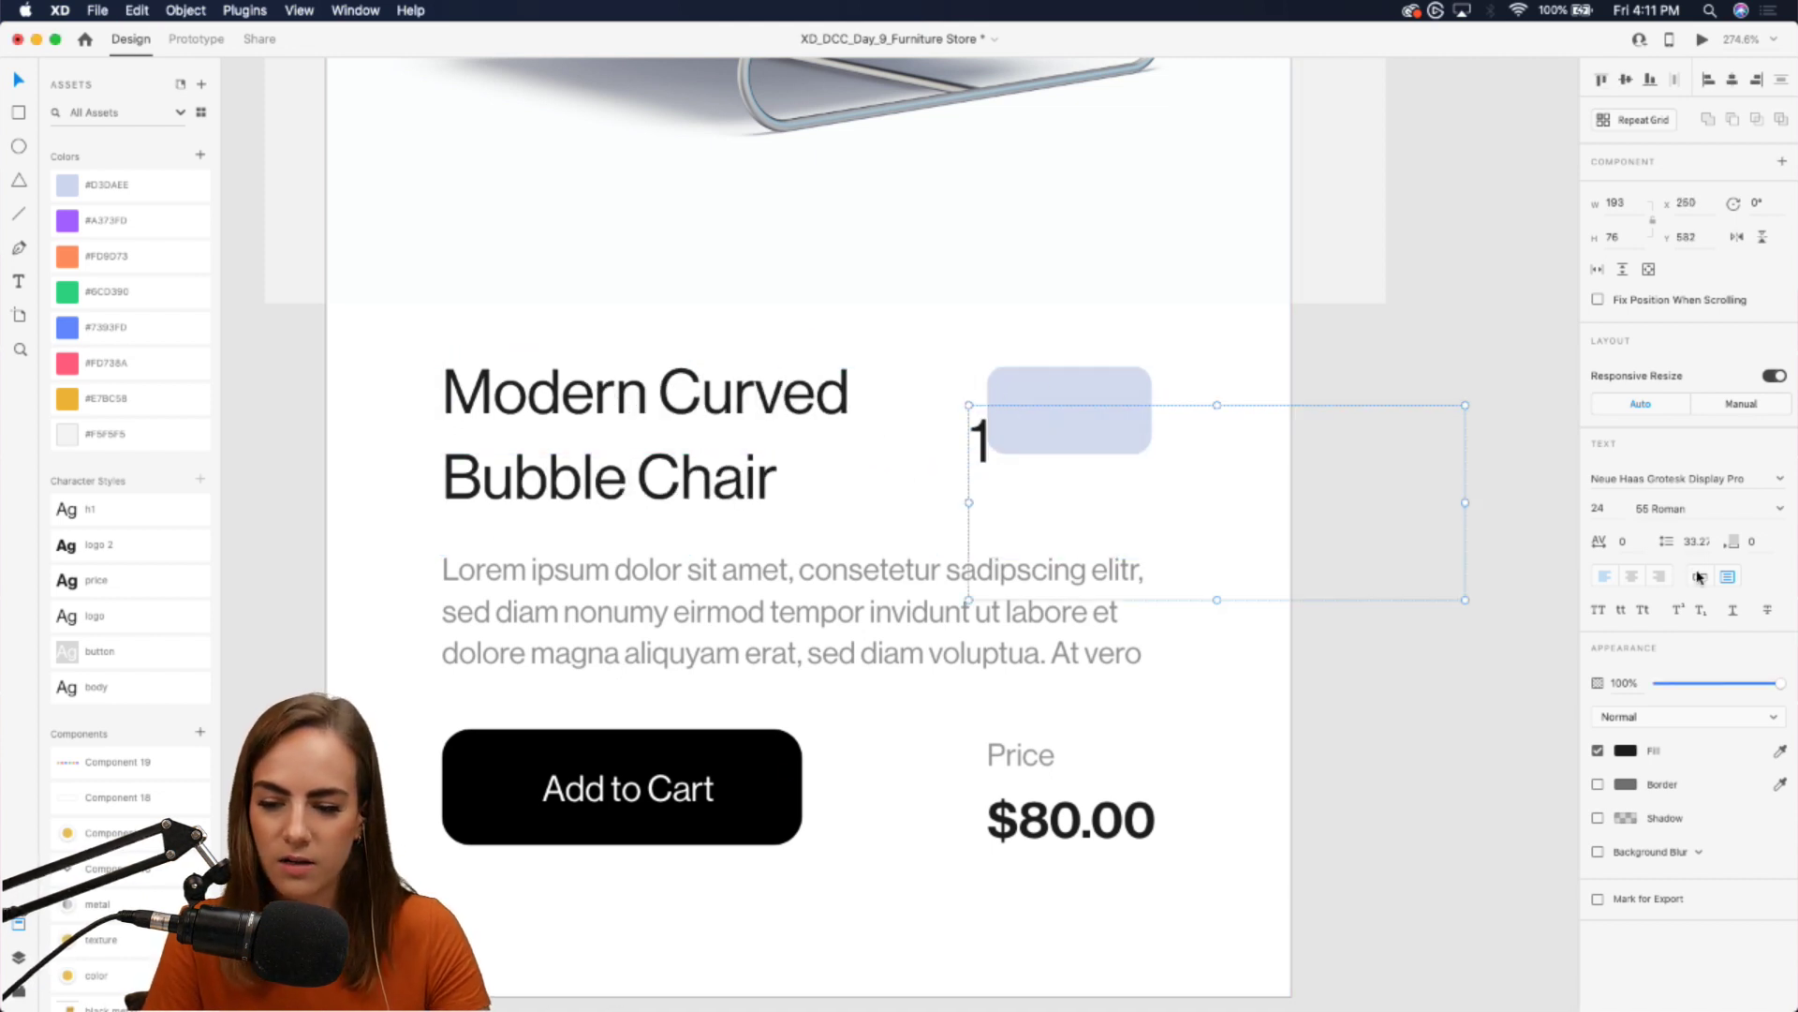
pyautogui.click(1699, 576)
pyautogui.moveTo(988, 454); pyautogui.dragTo(1043, 420)
# Reduce the "1" to a font size of about 18 and reposition it near the middle of its rectangle.
pyautogui.scroll(2, 1056, 431)
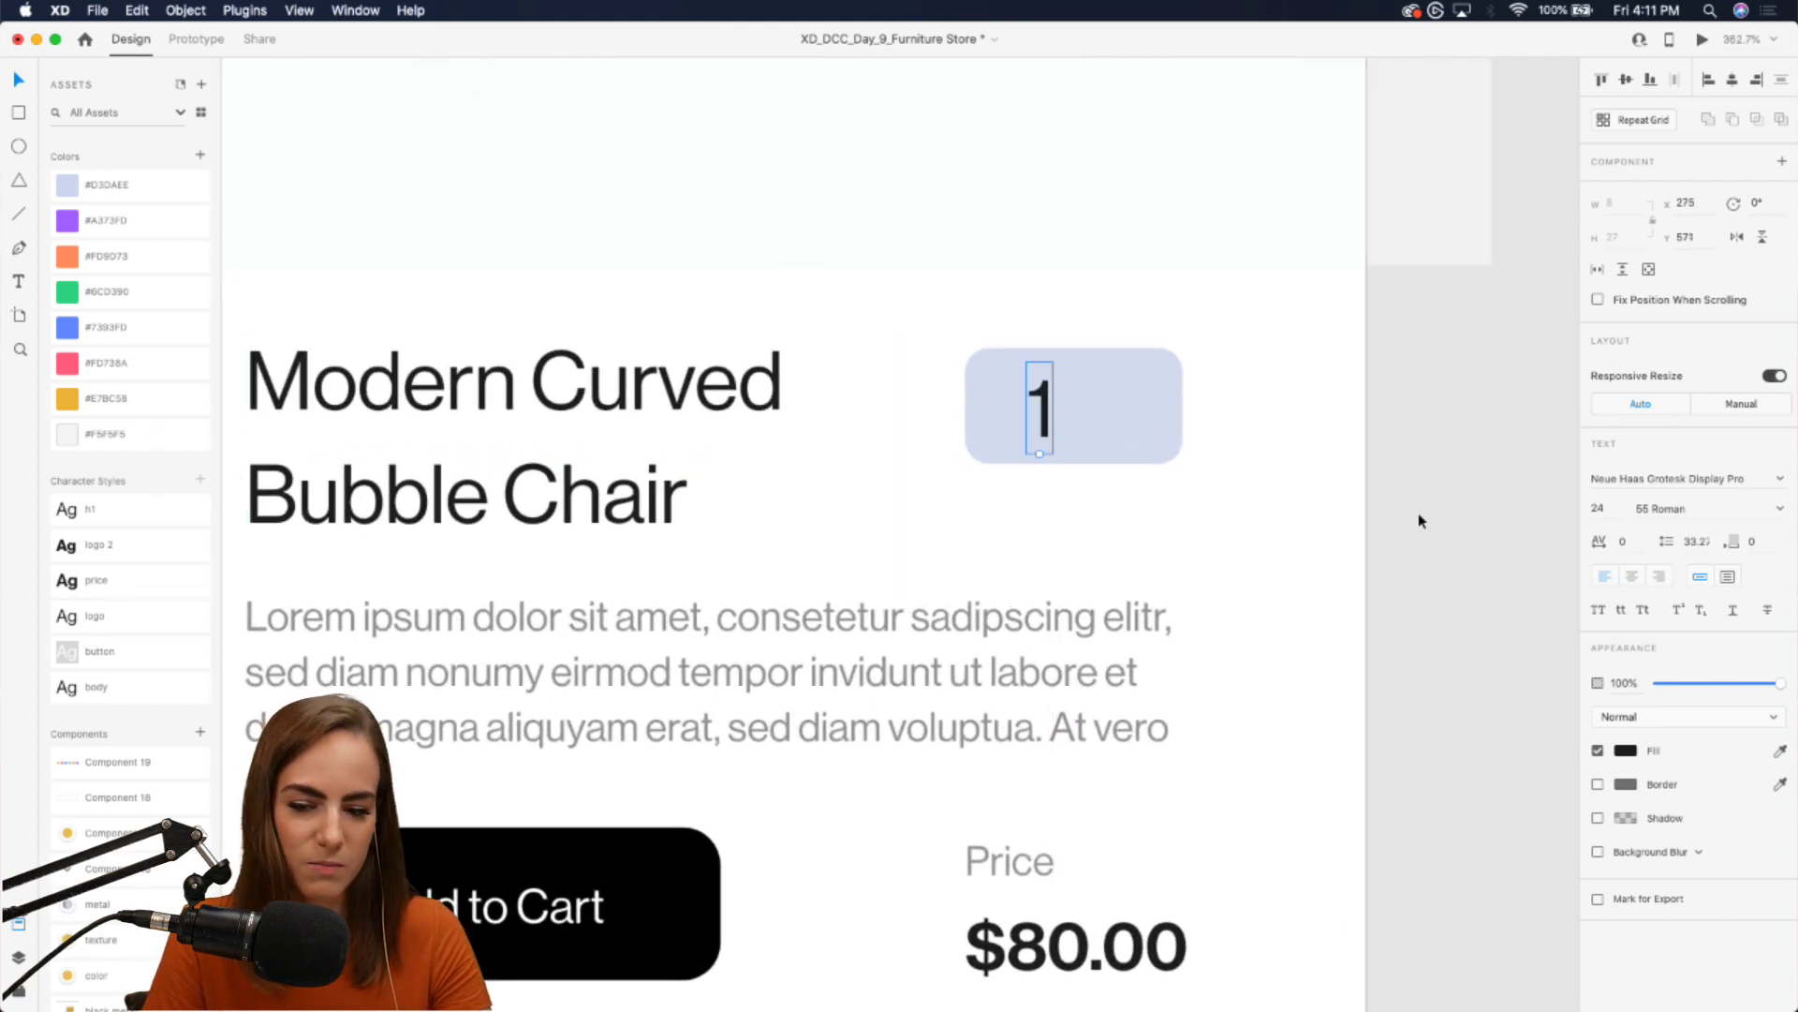
pyautogui.press('Down')
pyautogui.press('Down')
pyautogui.press('Down')
pyautogui.press('Down')
pyautogui.press('Down')
pyautogui.press('Down')
pyautogui.press('Down')
pyautogui.press('Down')
pyautogui.press('Down')
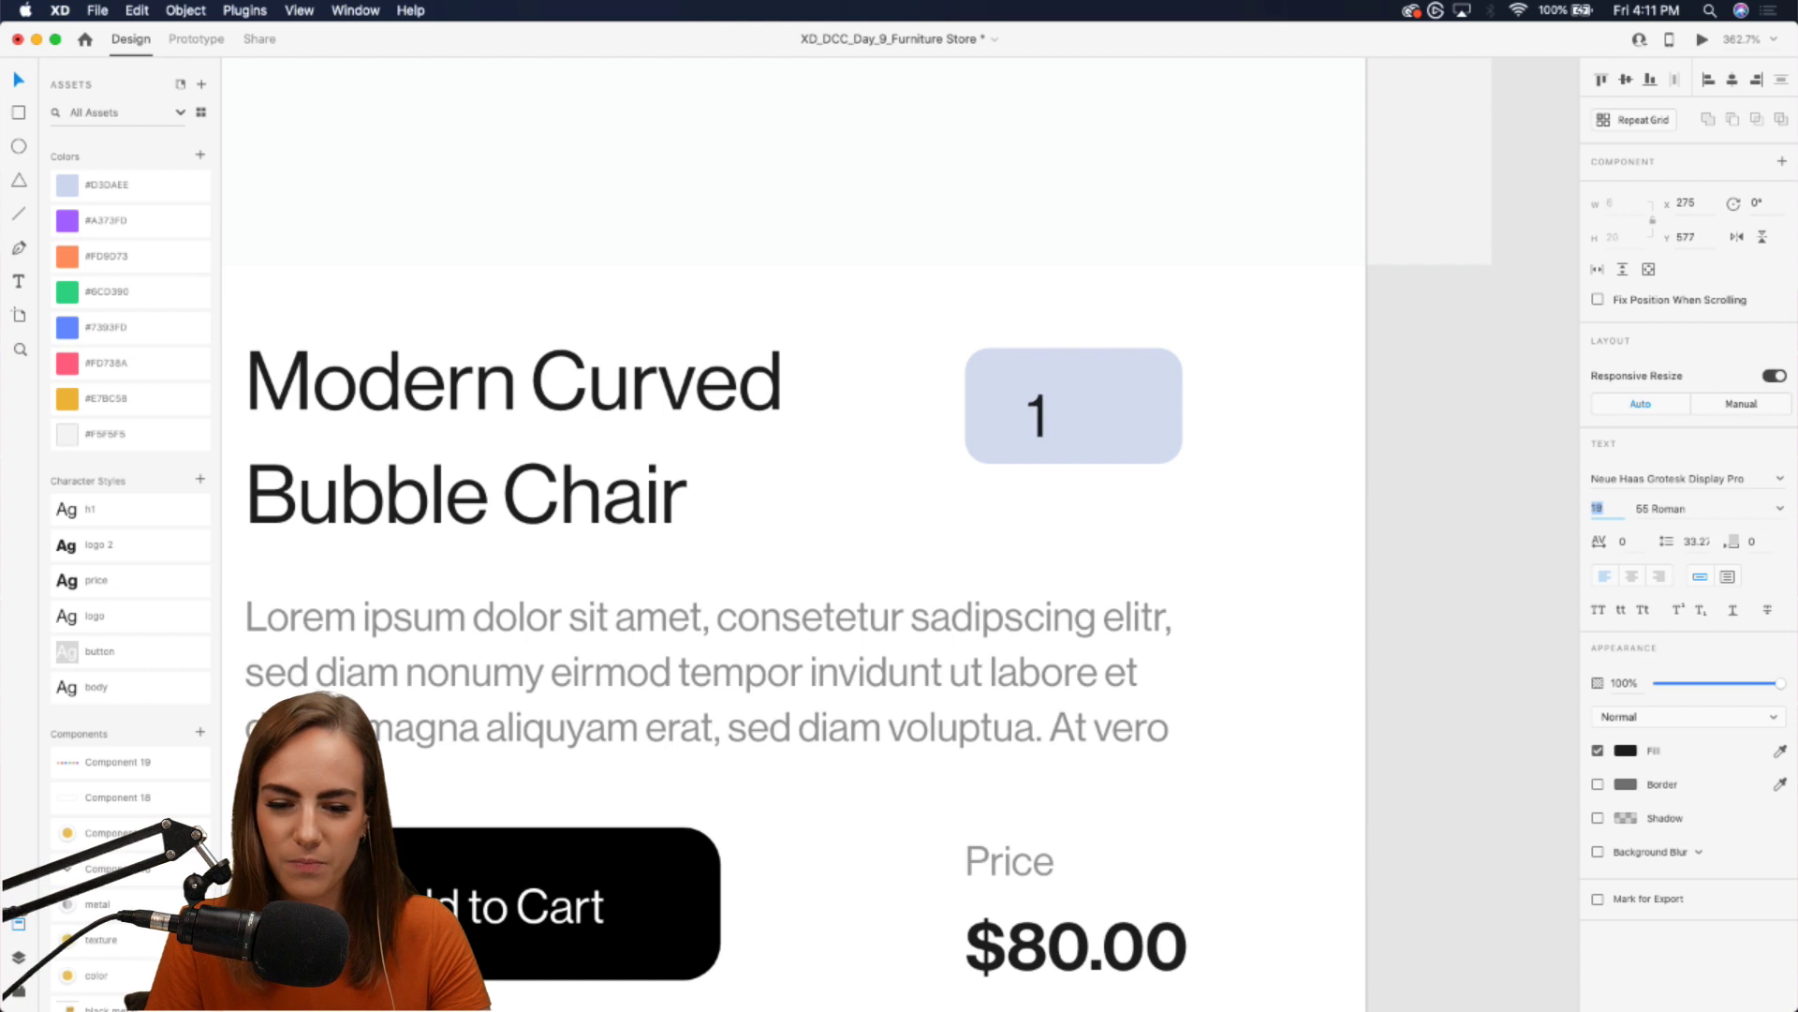
pyautogui.press('Up')
pyautogui.press('Up')
pyautogui.press('Up')
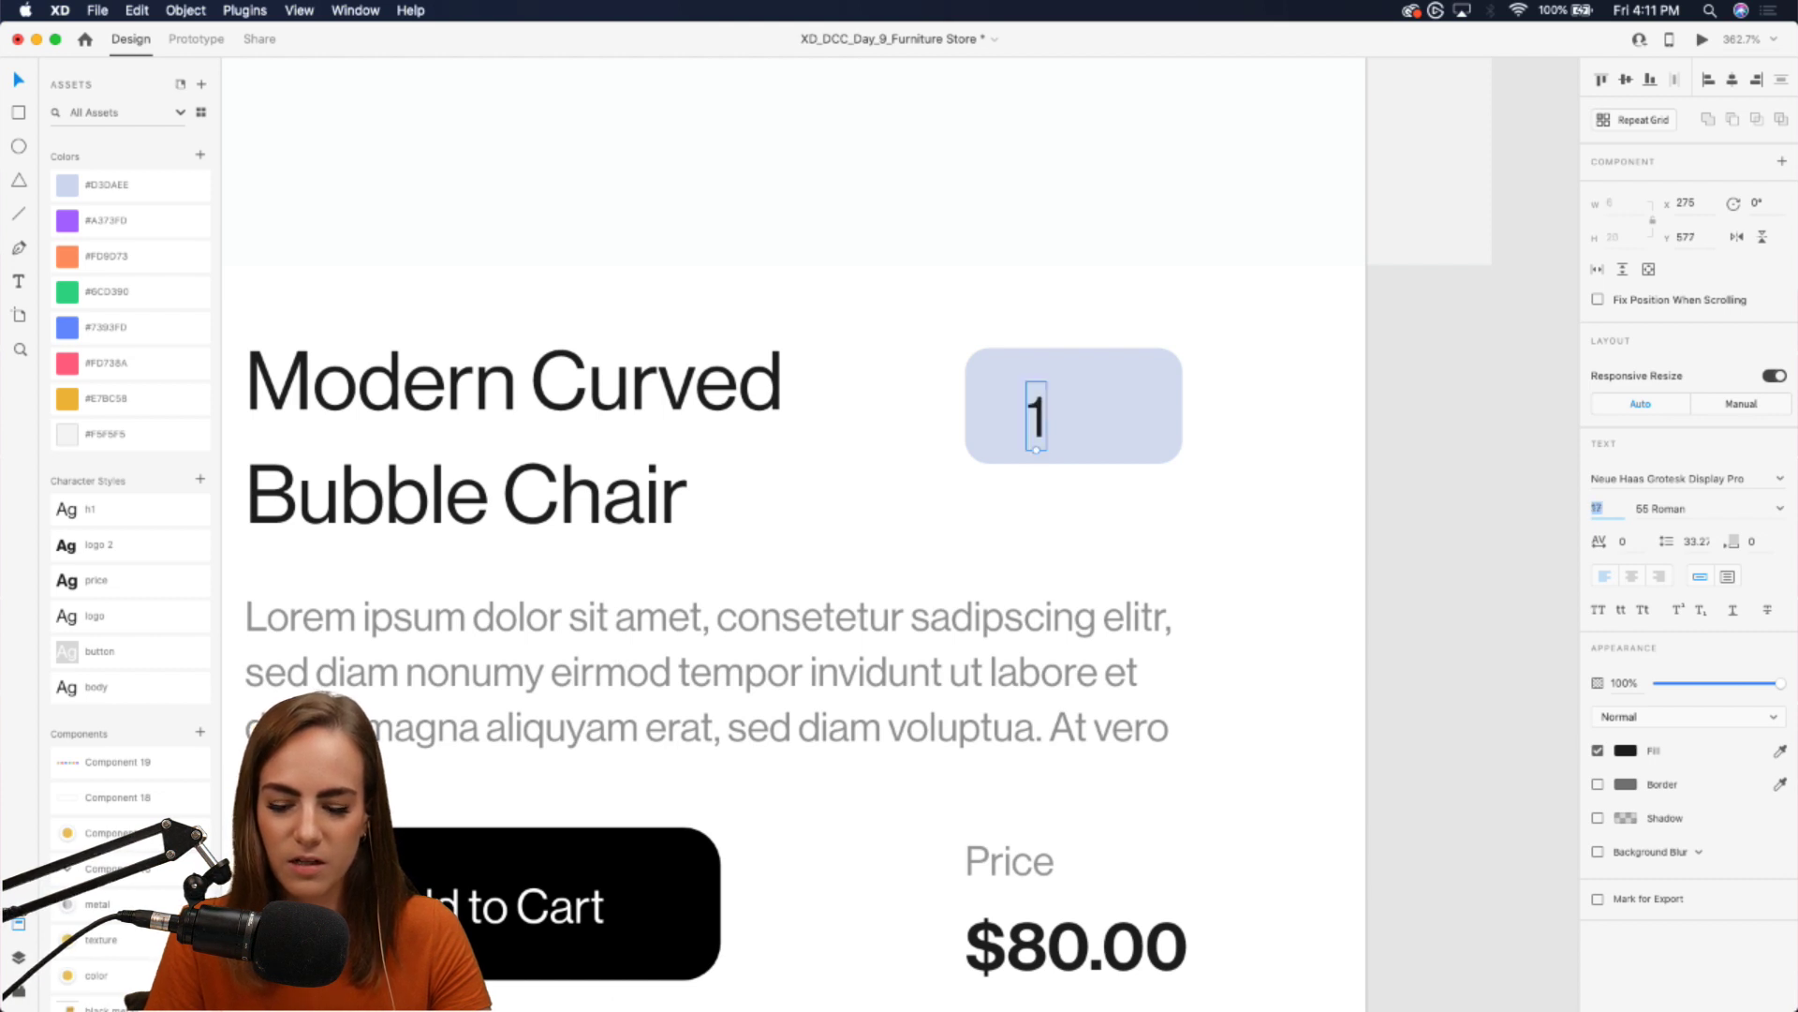
pyautogui.moveTo(1036, 412); pyautogui.dragTo(1055, 398)
# Recolor the rounded rectangle behind the "1" with the light grey #F5F5F5 asset color.
pyautogui.scroll(-5, 1136, 426)
pyautogui.press('Escape')
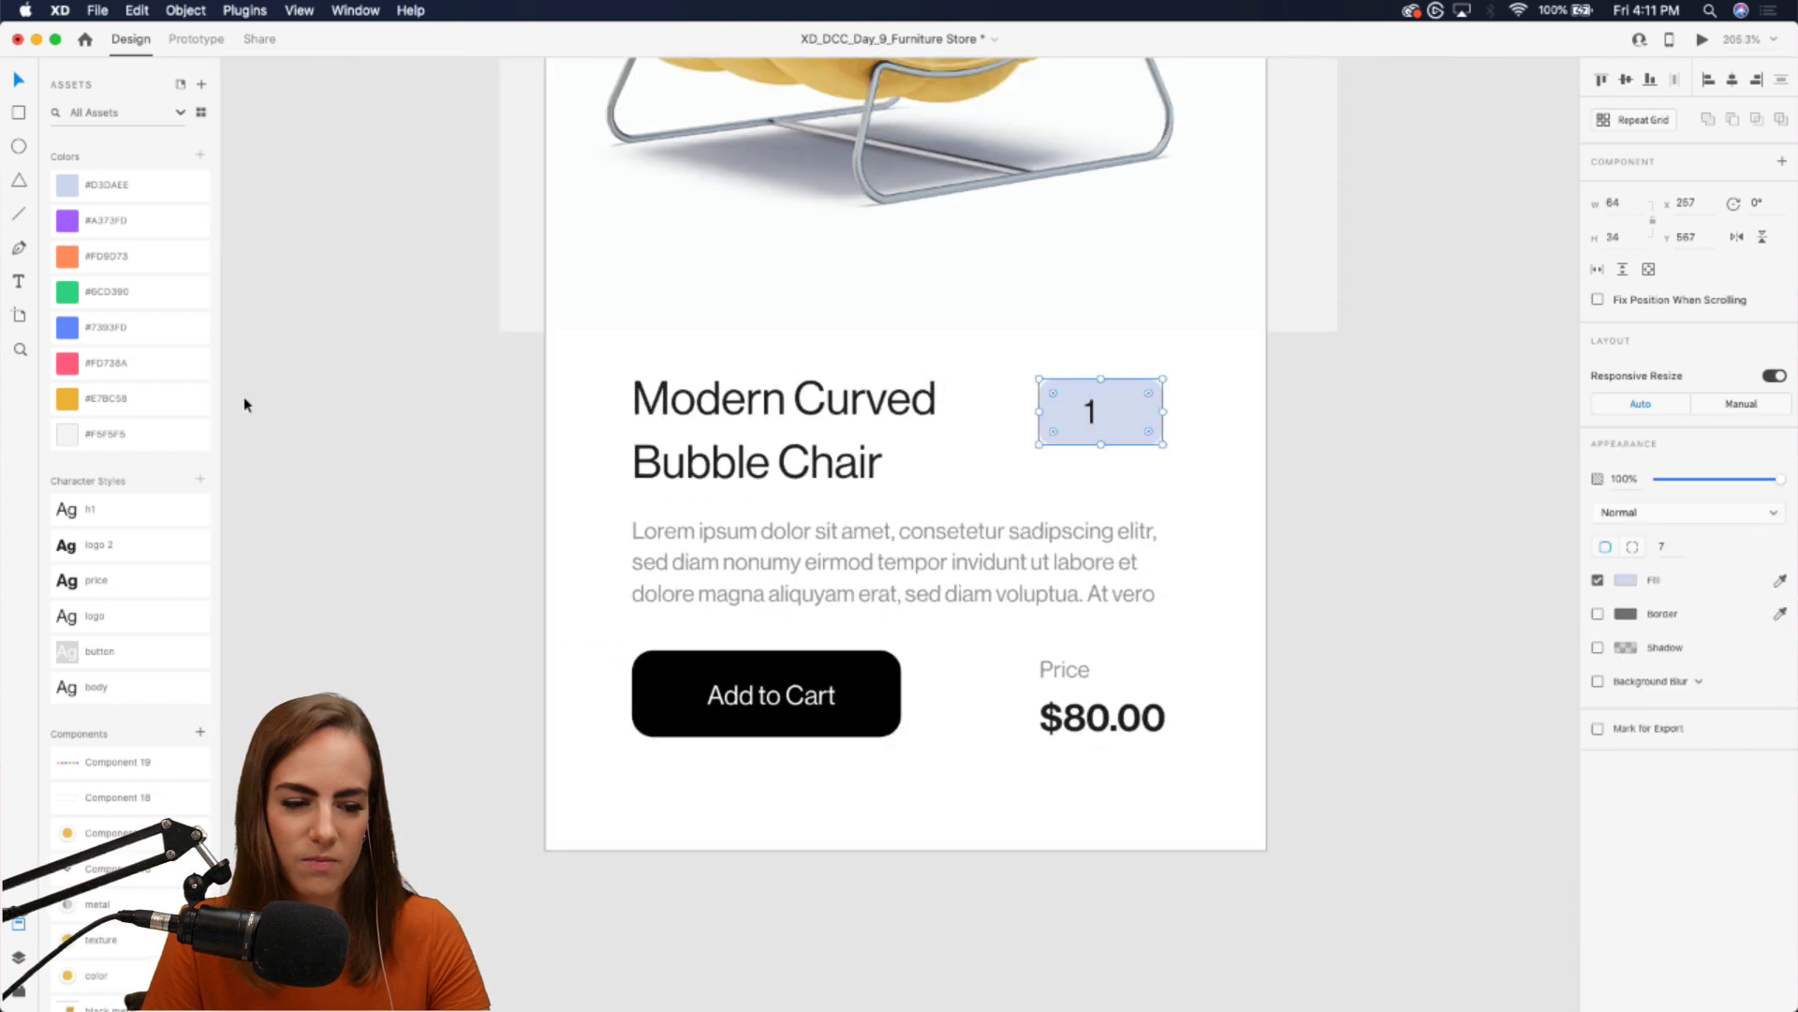
pyautogui.click(1208, 509)
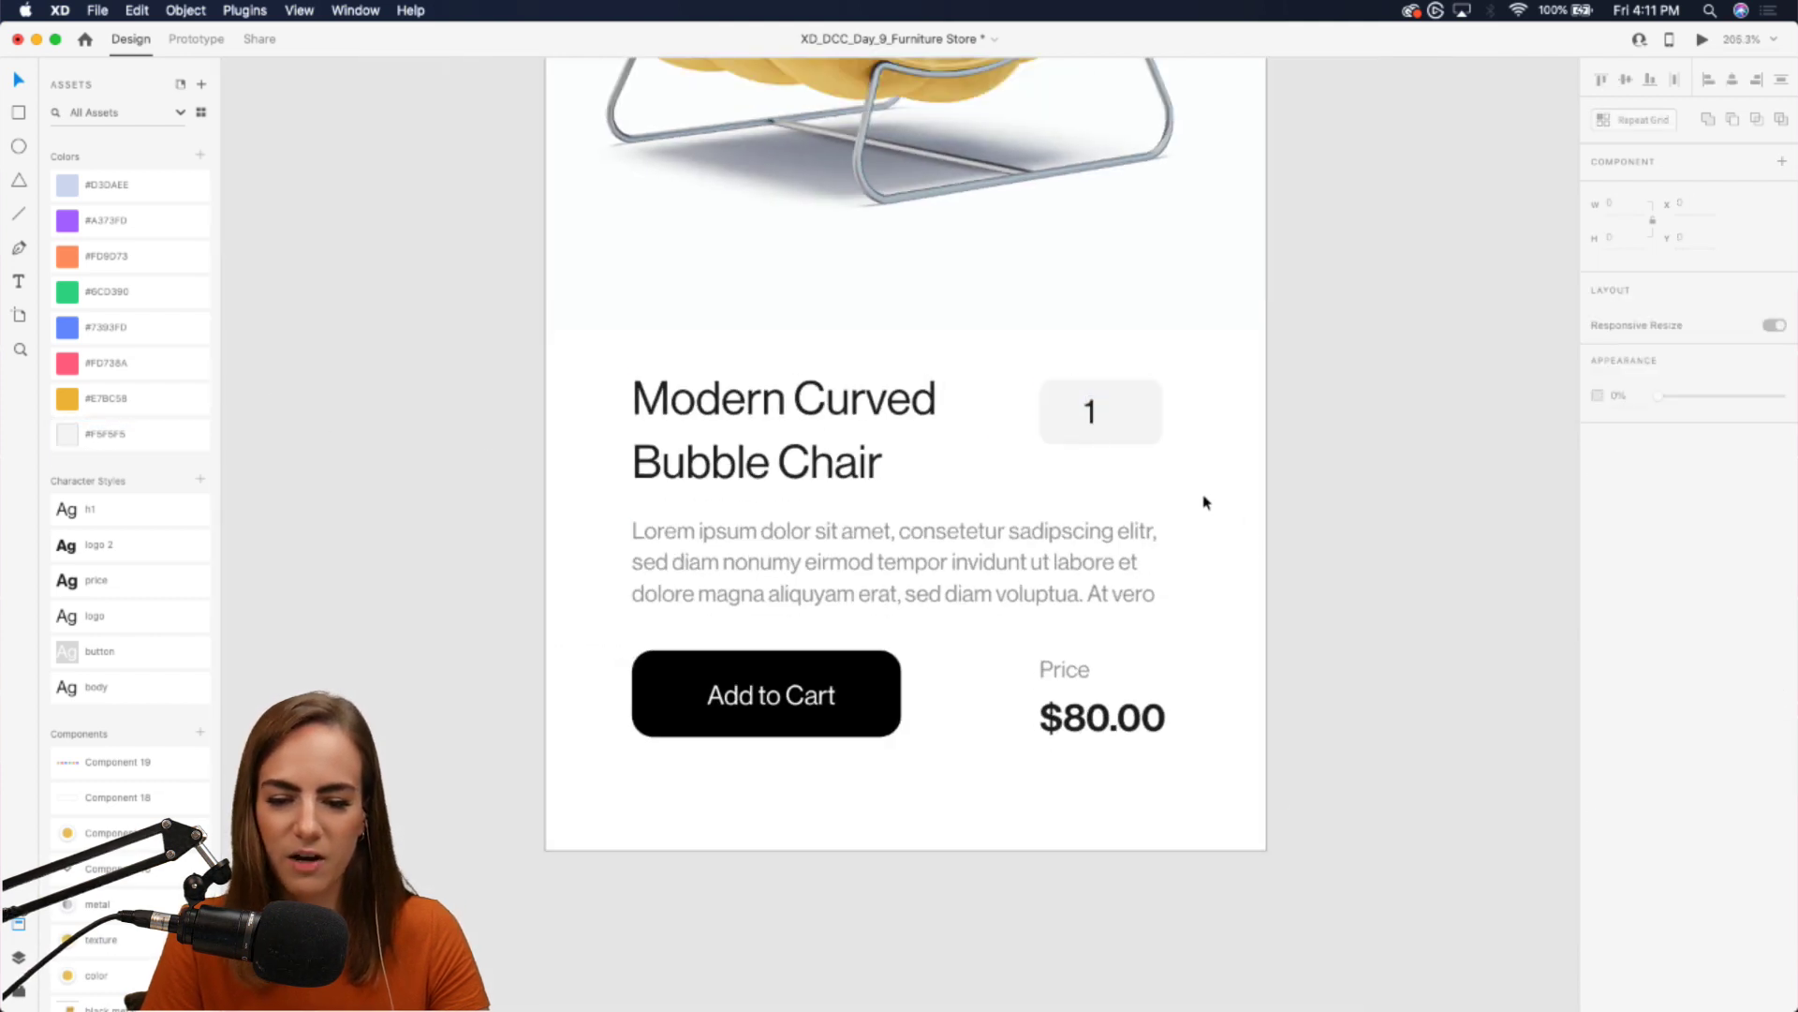
# Add the down-arrow component beside the "1" in the quantity box and arrange the pair centrally within it.
pyautogui.scroll(3, 1206, 504)
pyautogui.scroll(-3, 122, 795)
pyautogui.moveTo(120, 714); pyautogui.dragTo(1017, 364)
pyautogui.moveTo(1197, 432); pyautogui.dragTo(1002, 337)
pyautogui.click(1256, 528)
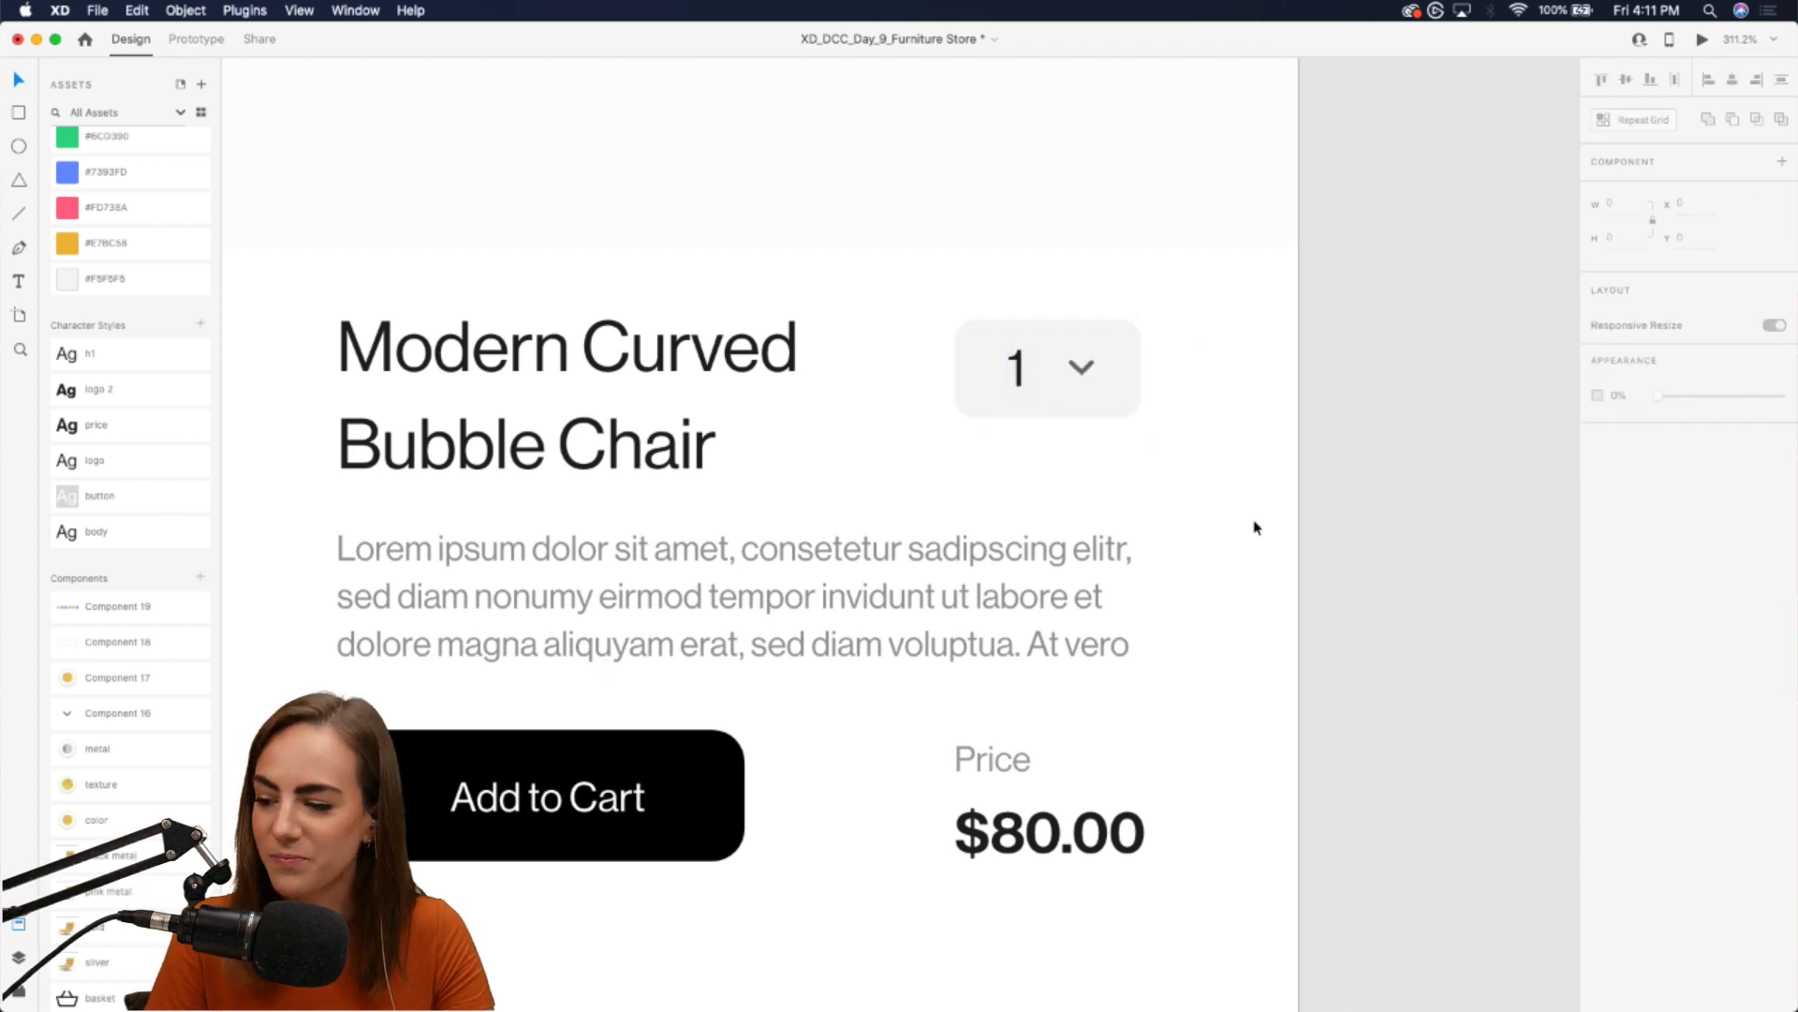
# Move the chair image up on the artboard to leave more space above the heading.
pyautogui.scroll(-6, 1256, 527)
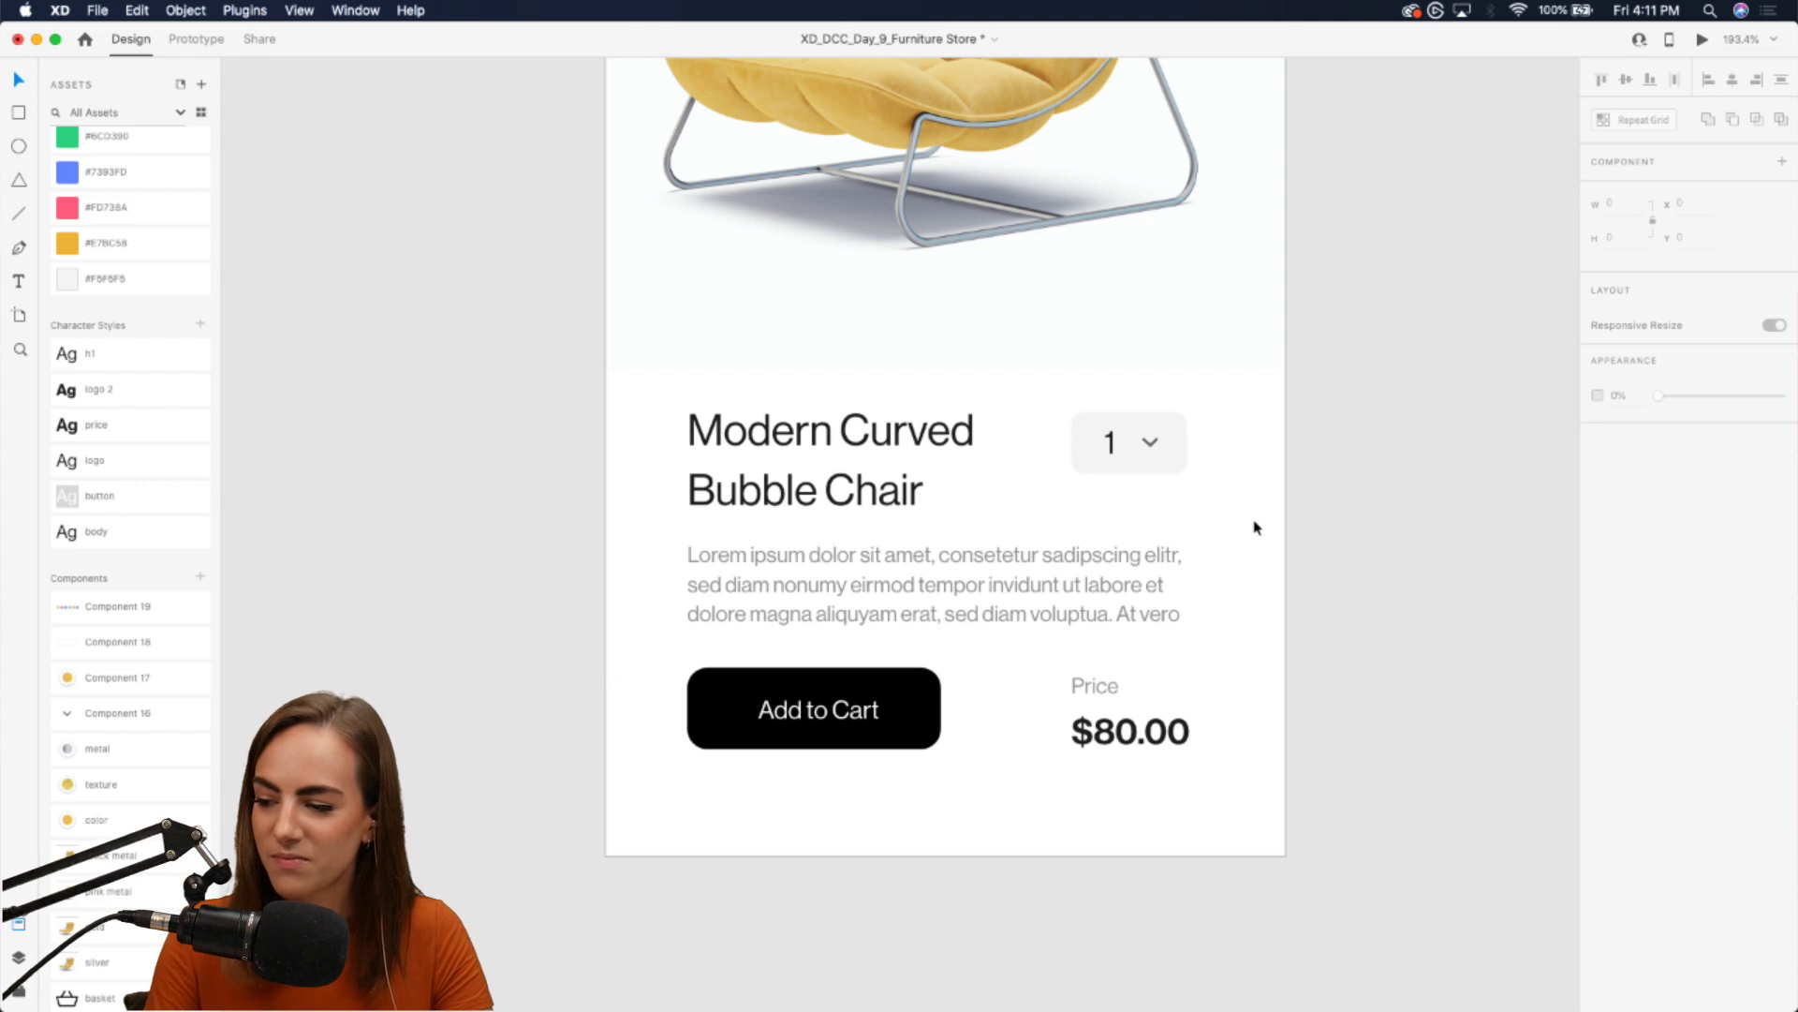
pyautogui.scroll(-5, 1256, 528)
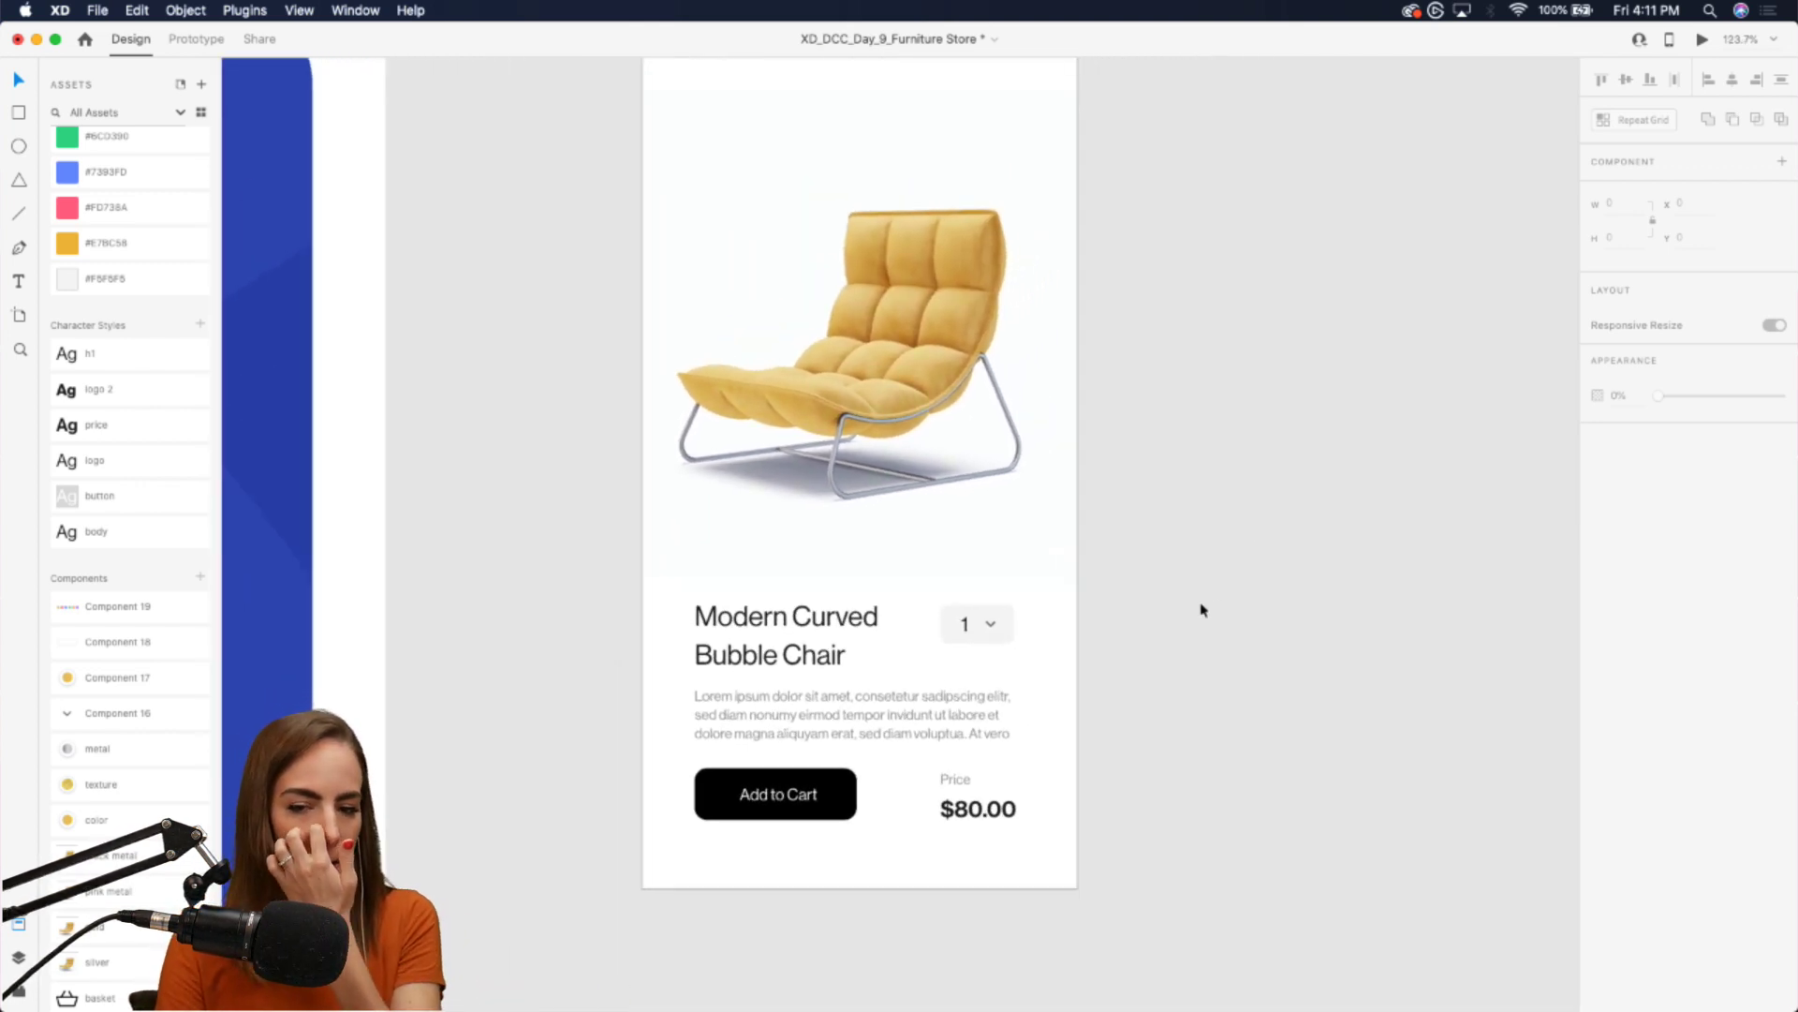
pyautogui.scroll(3, 951, 205)
pyautogui.scroll(-3, 915, 145)
pyautogui.moveTo(895, 403); pyautogui.dragTo(892, 364)
pyautogui.click(1187, 358)
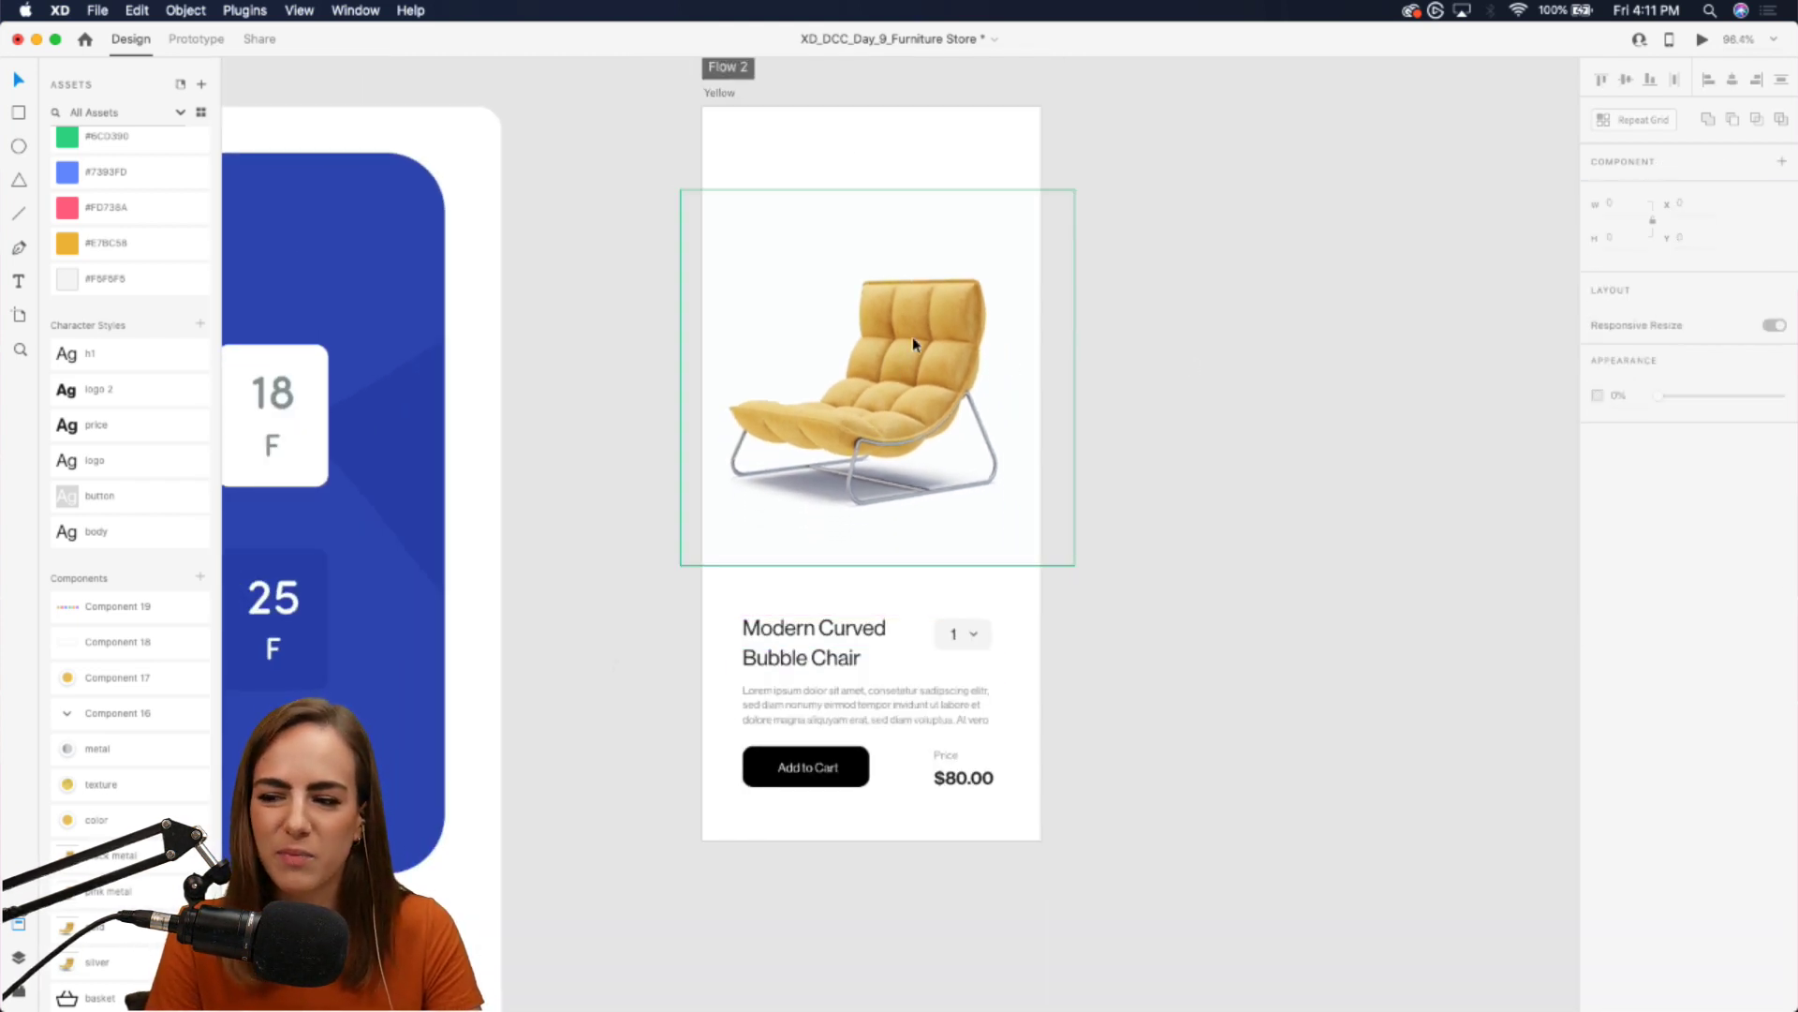
# Place the basket component in the upper-right corner of the Yellow artboard, at about X 313, Y 29.
pyautogui.scroll(-8, 137, 803)
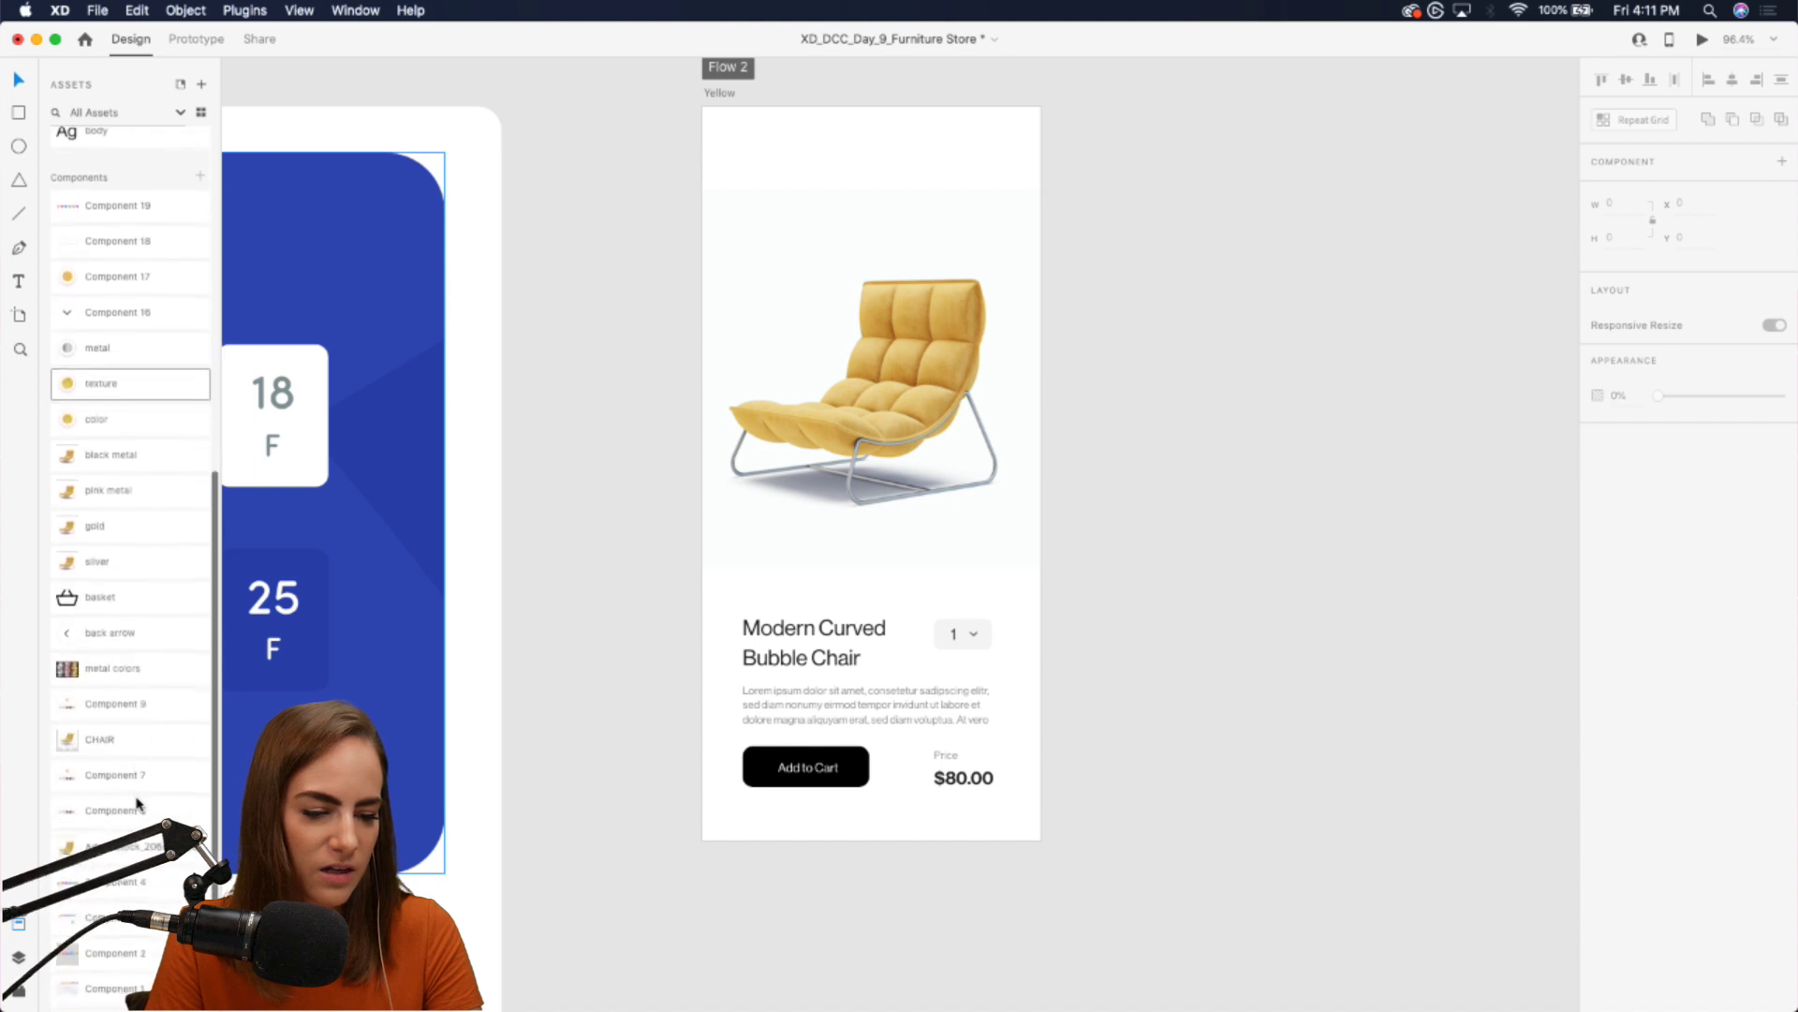
pyautogui.moveTo(92, 606); pyautogui.dragTo(1044, 138)
pyautogui.scroll(5, 952, 141)
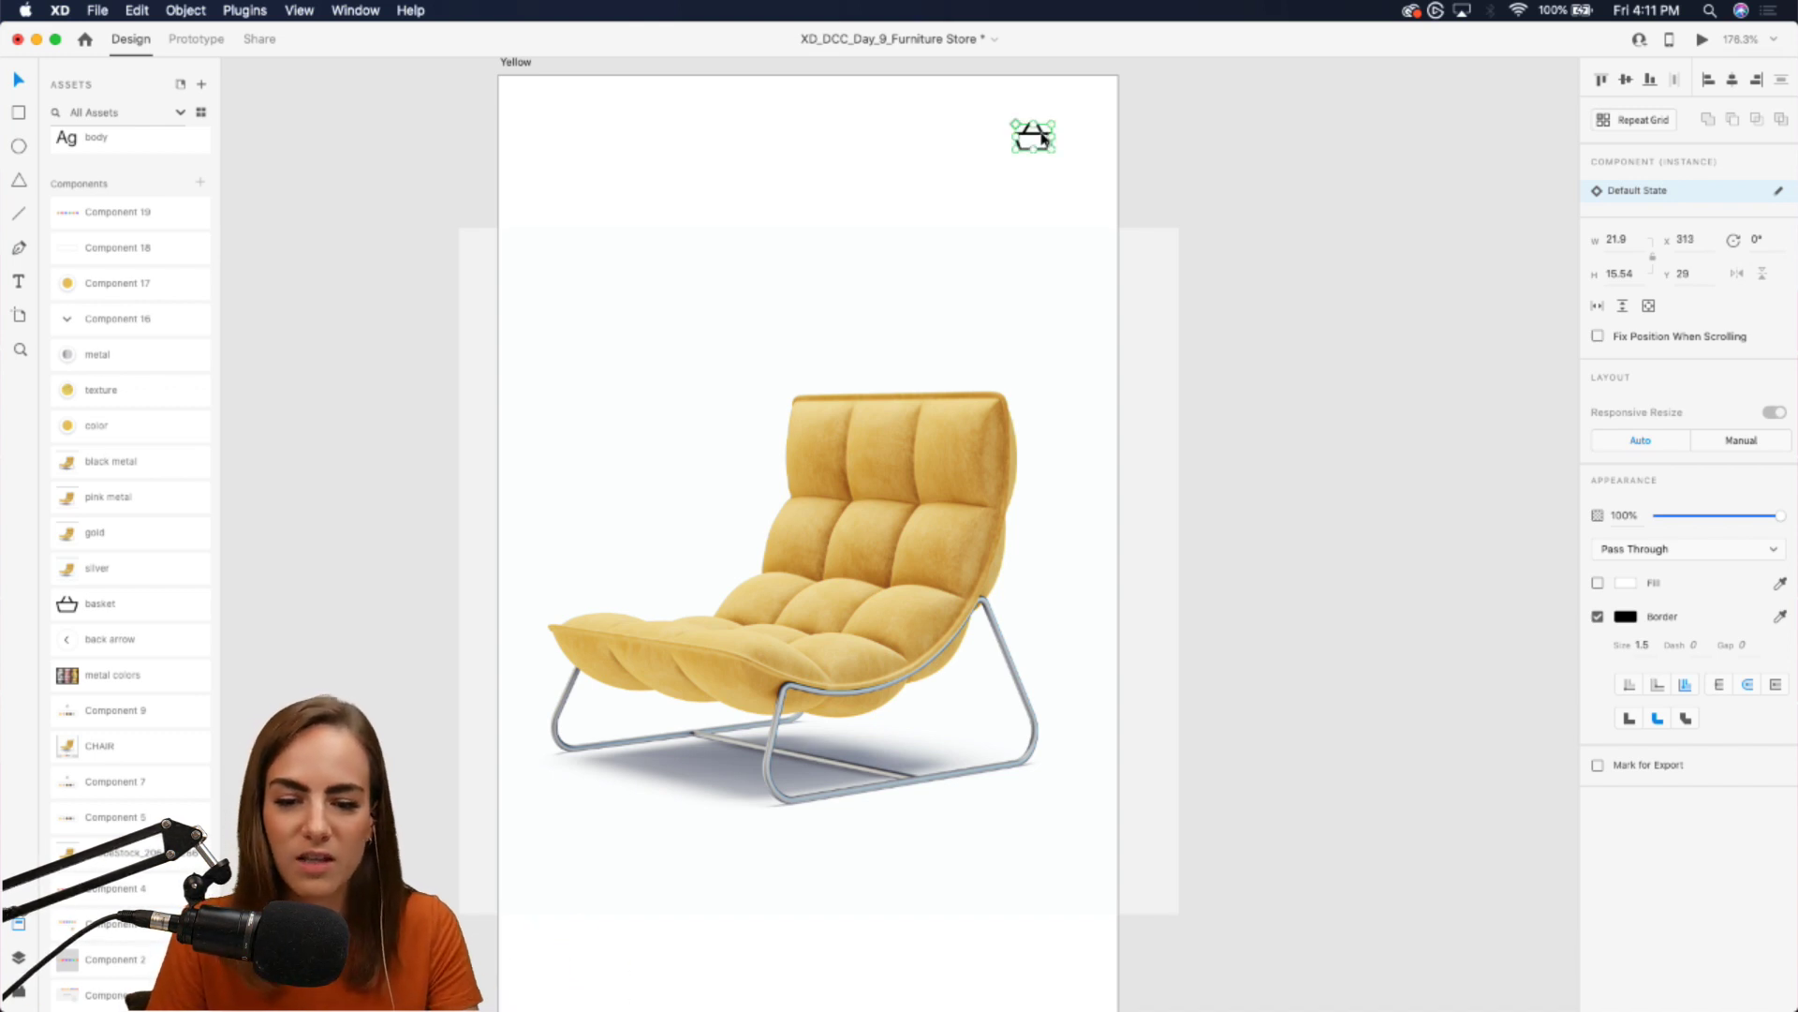
pyautogui.scroll(-3, 1042, 138)
pyautogui.press('Escape')
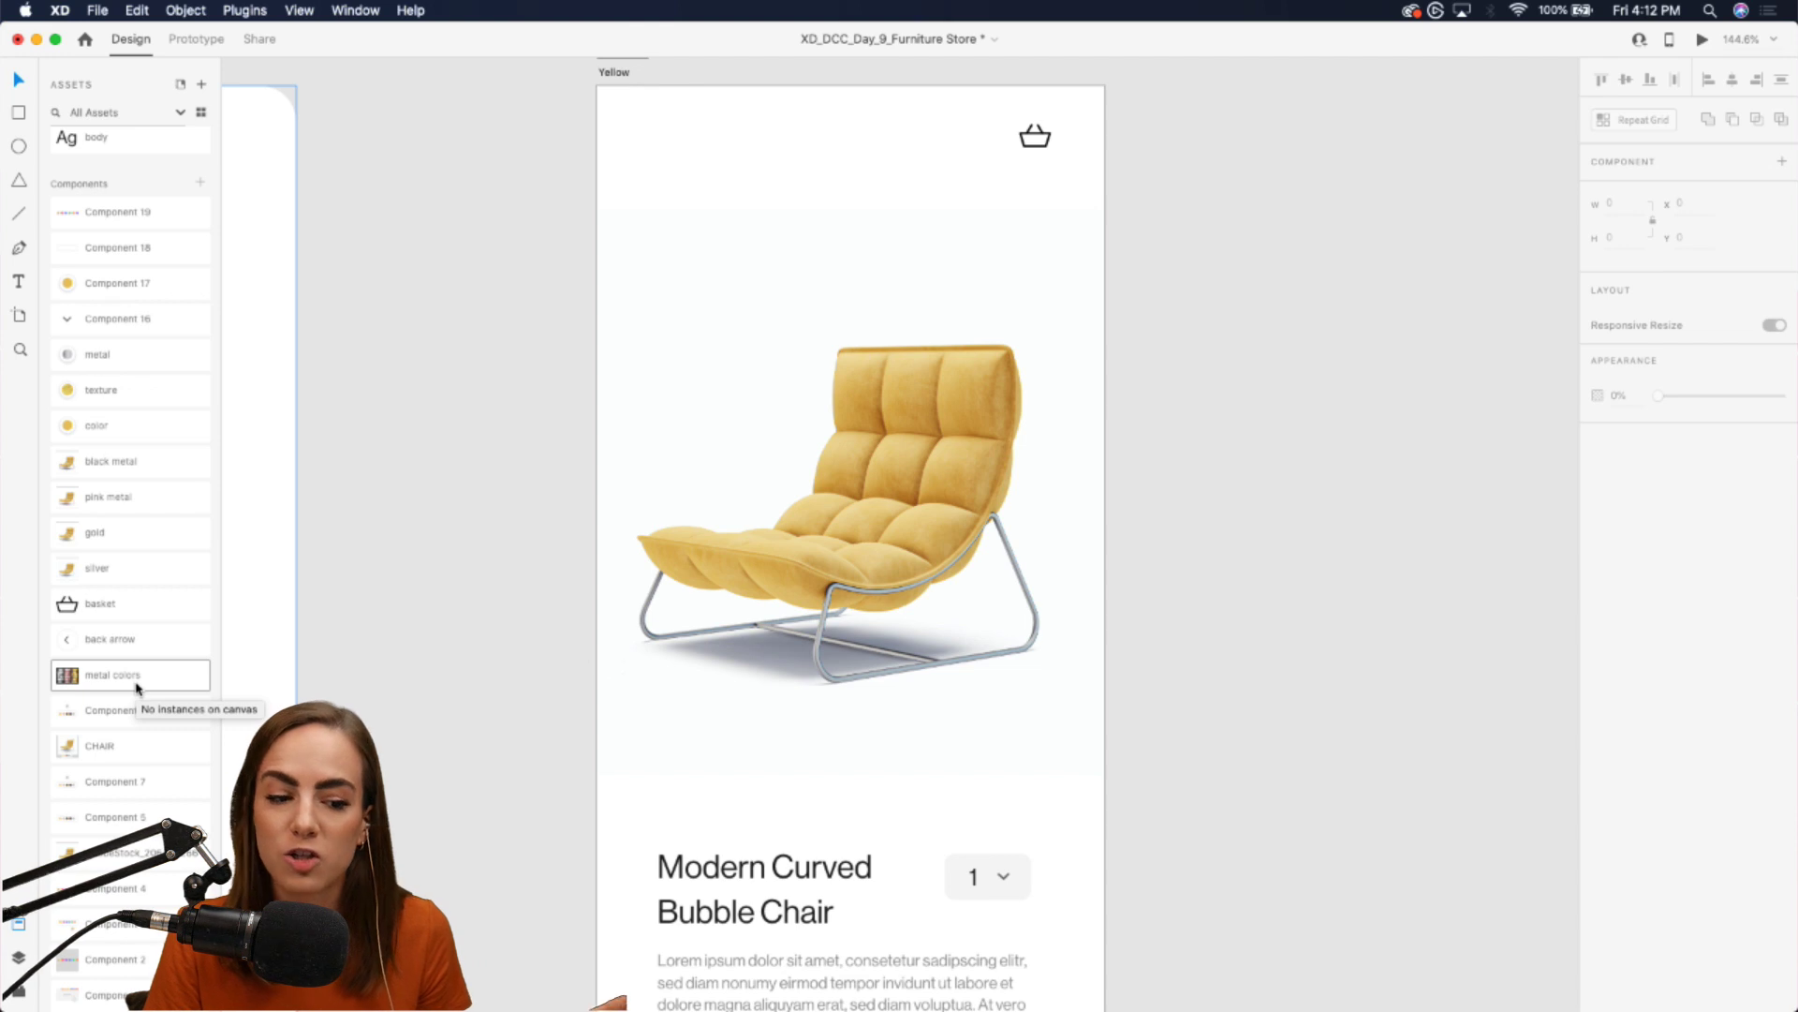
# Place the back arrow component in the upper-left corner of the Yellow artboard, at about X 33, Y 24.
pyautogui.moveTo(75, 653); pyautogui.dragTo(446, 161)
pyautogui.scroll(5, 995, 136)
pyautogui.scroll(-4, 880, 133)
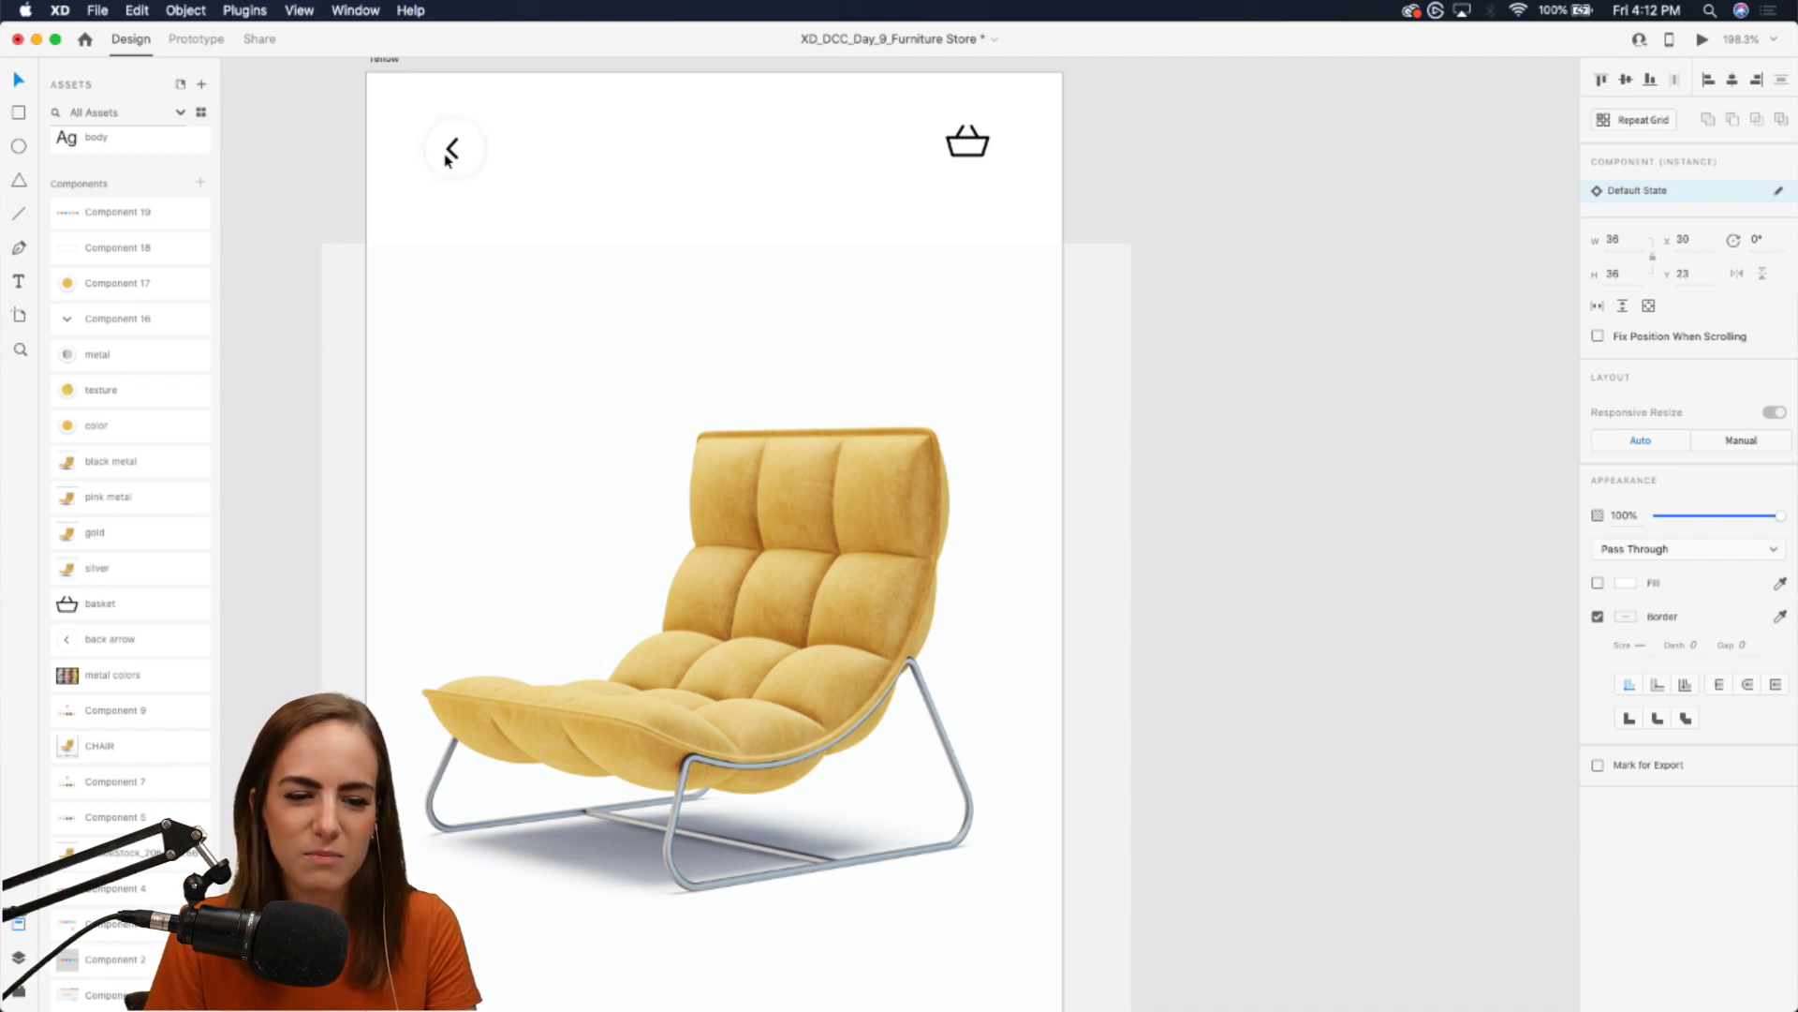
pyautogui.click(447, 161)
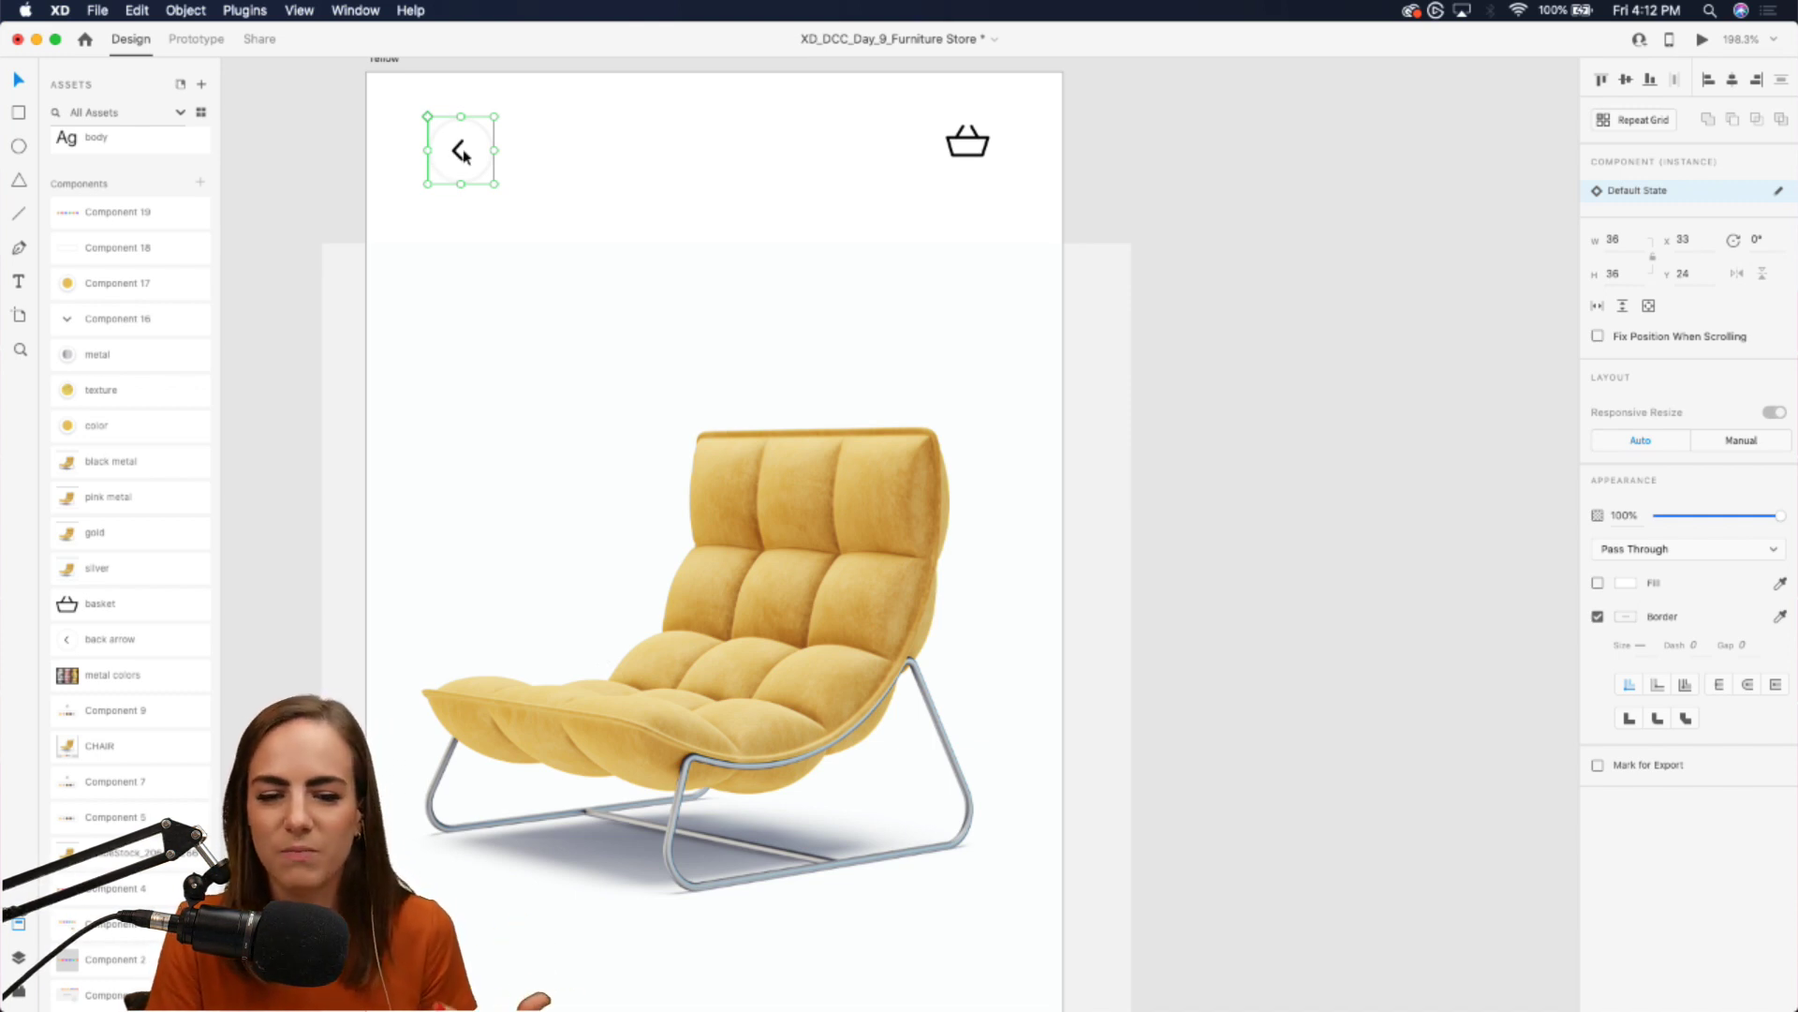
pyautogui.scroll(-5, 968, 143)
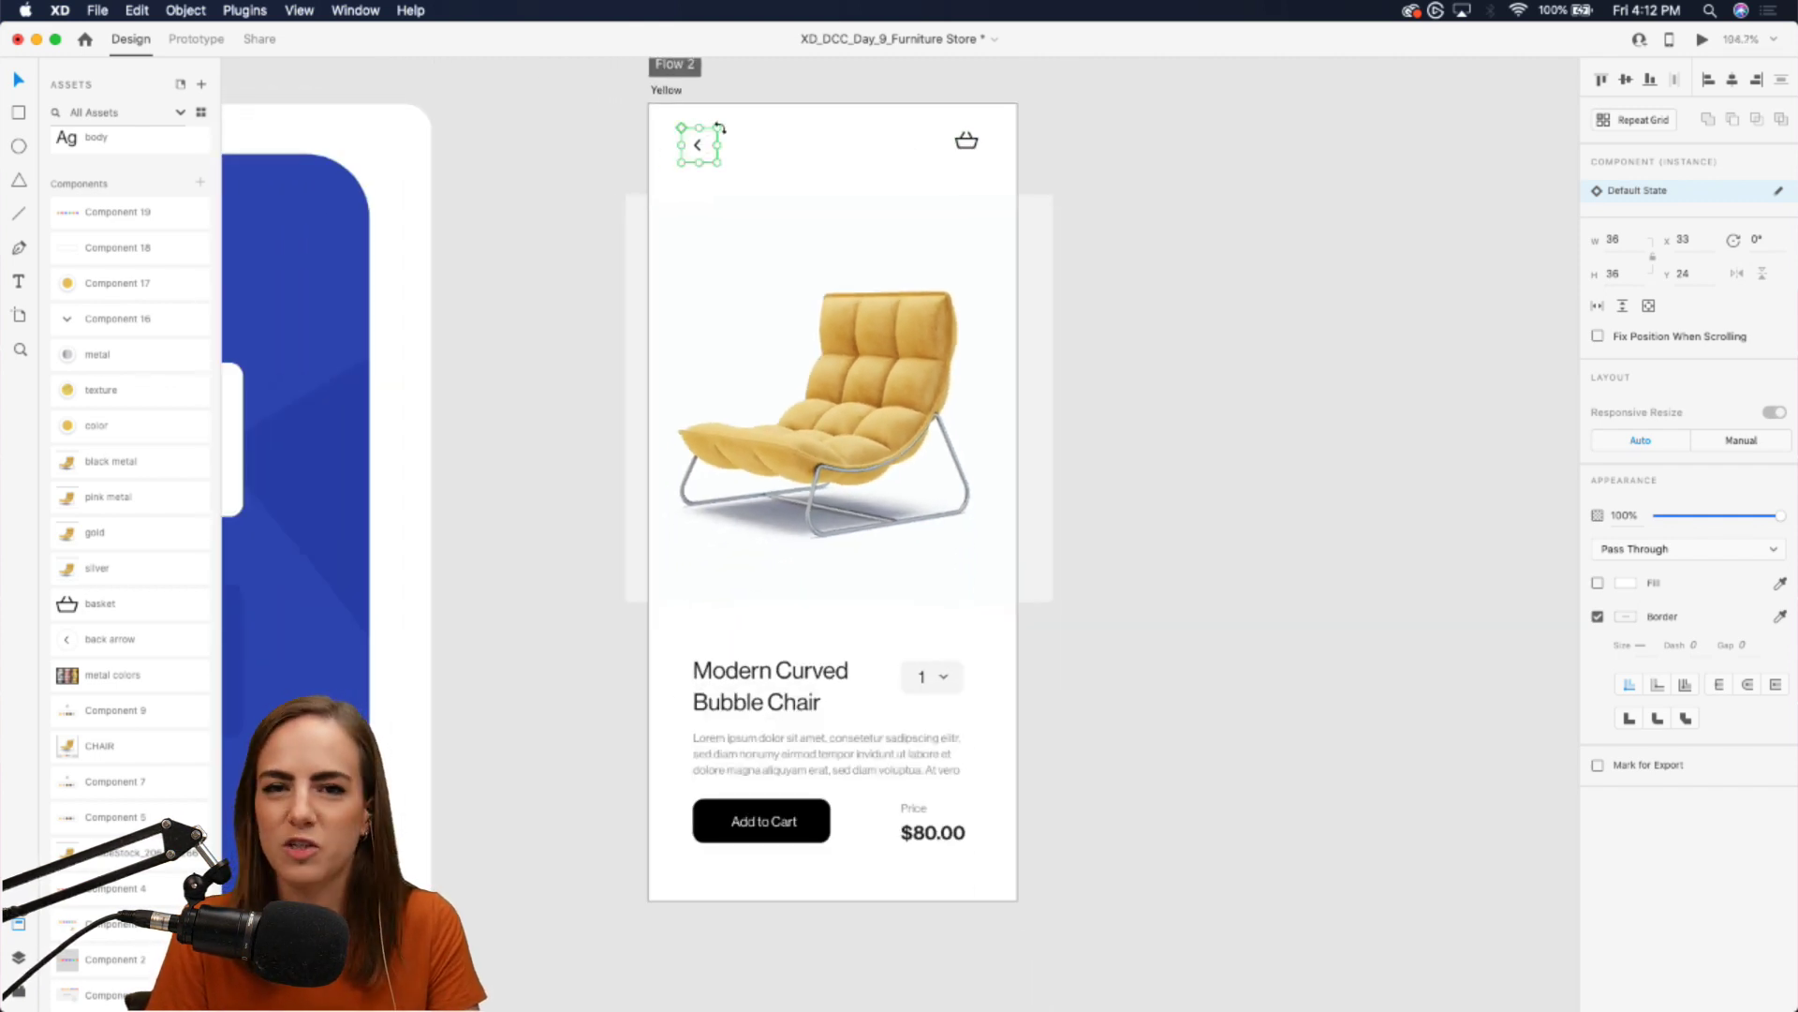
pyautogui.click(749, 140)
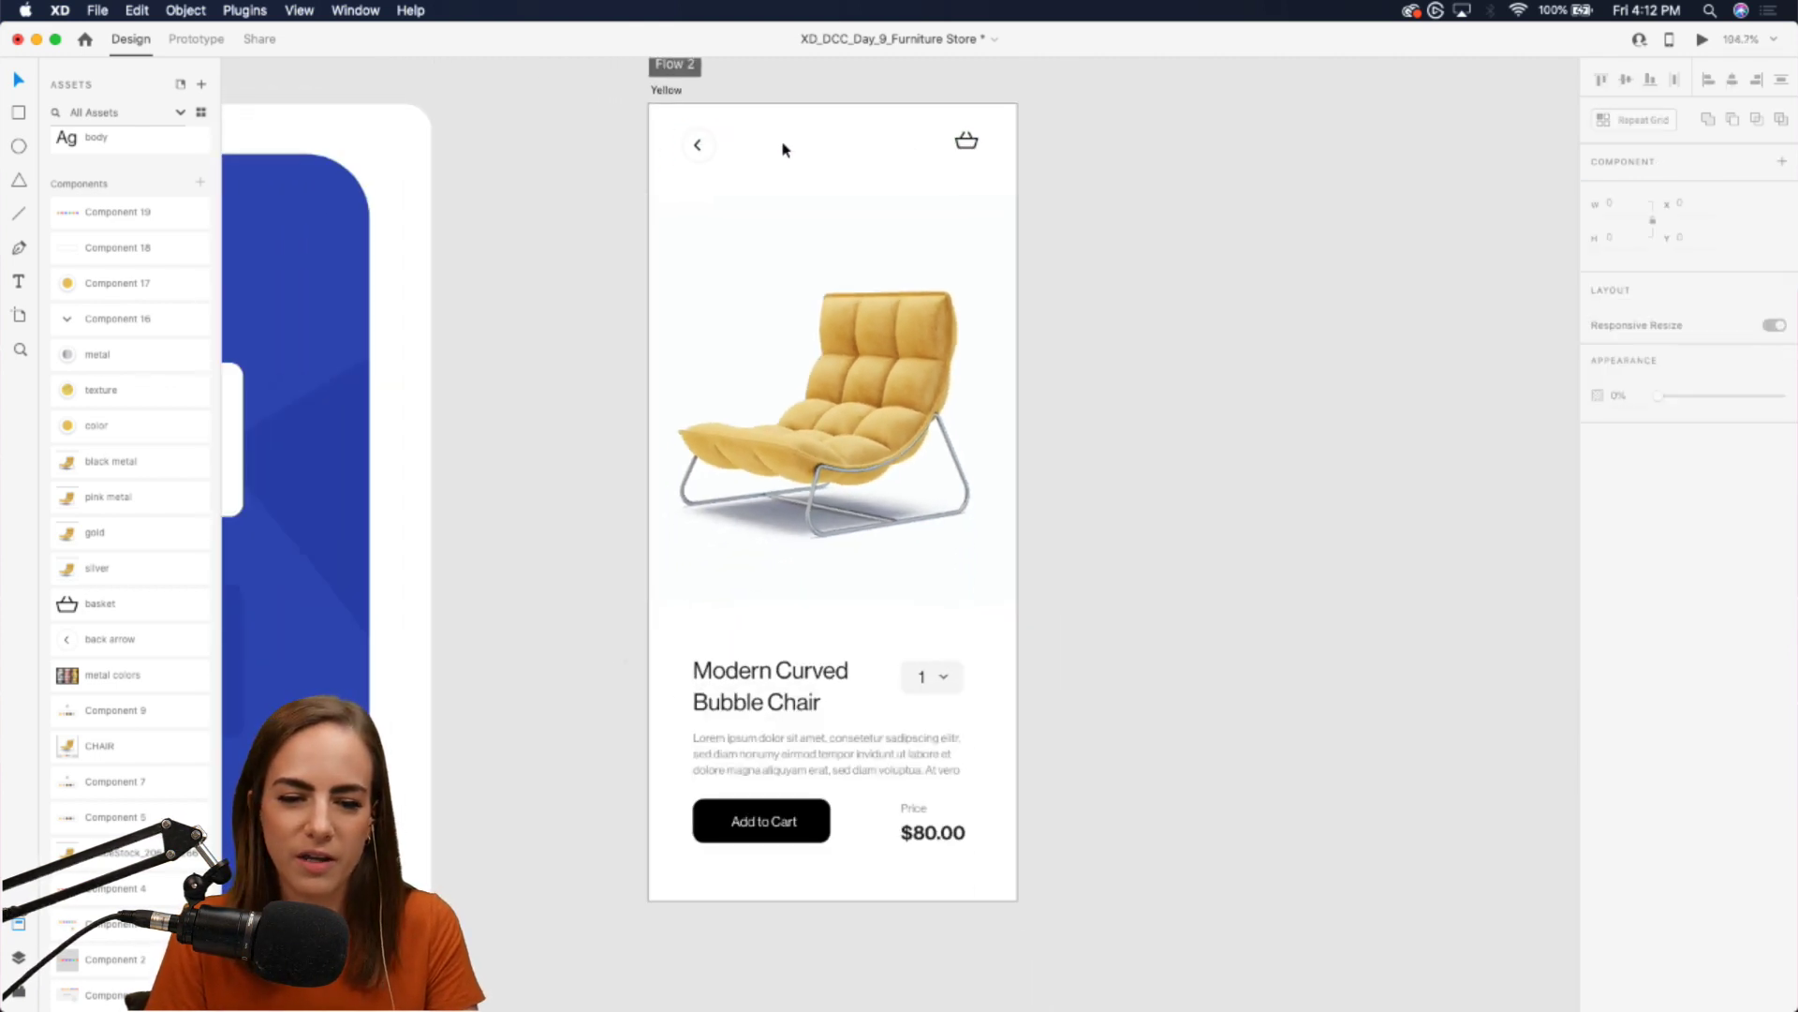
# Add the text "the" between the back arrow and the basket, and set its text box to auto width.
pyautogui.click(696, 148)
pyautogui.click(830, 162)
pyautogui.hscroll(2, 830, 161)
pyautogui.click(19, 283)
pyautogui.scroll(5, 702, 231)
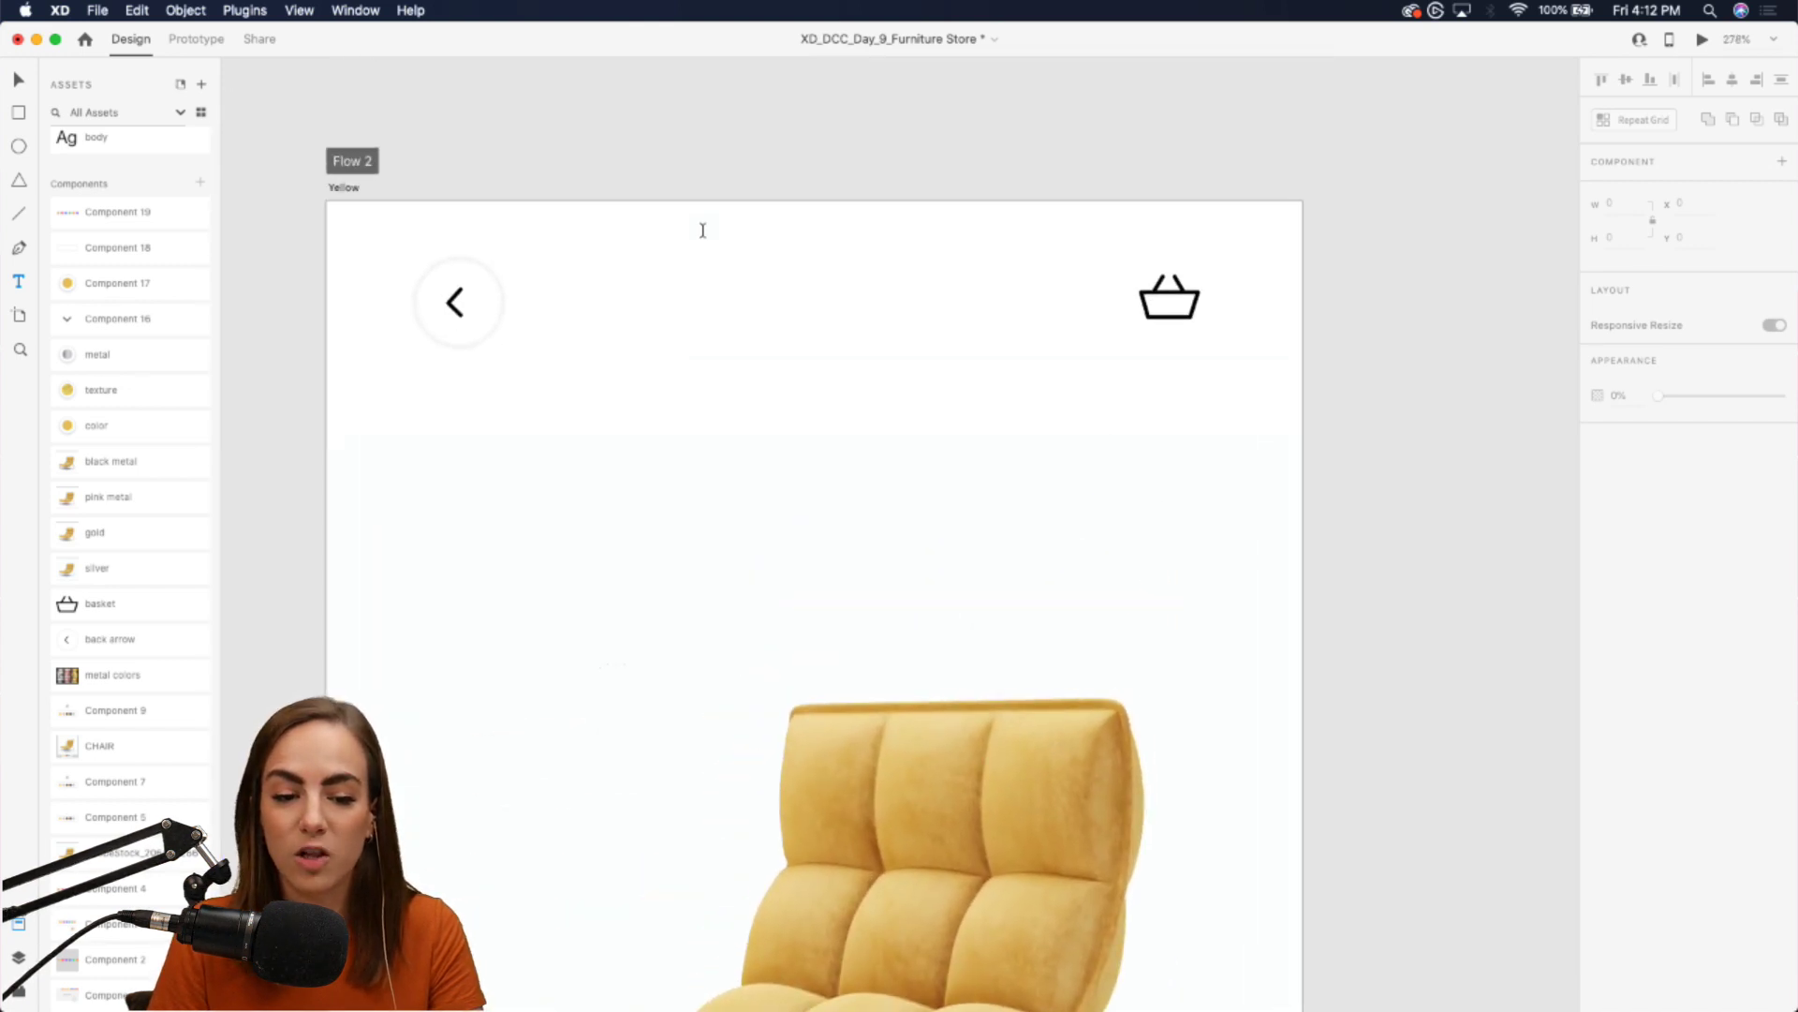
pyautogui.moveTo(680, 247); pyautogui.dragTo(1000, 347)
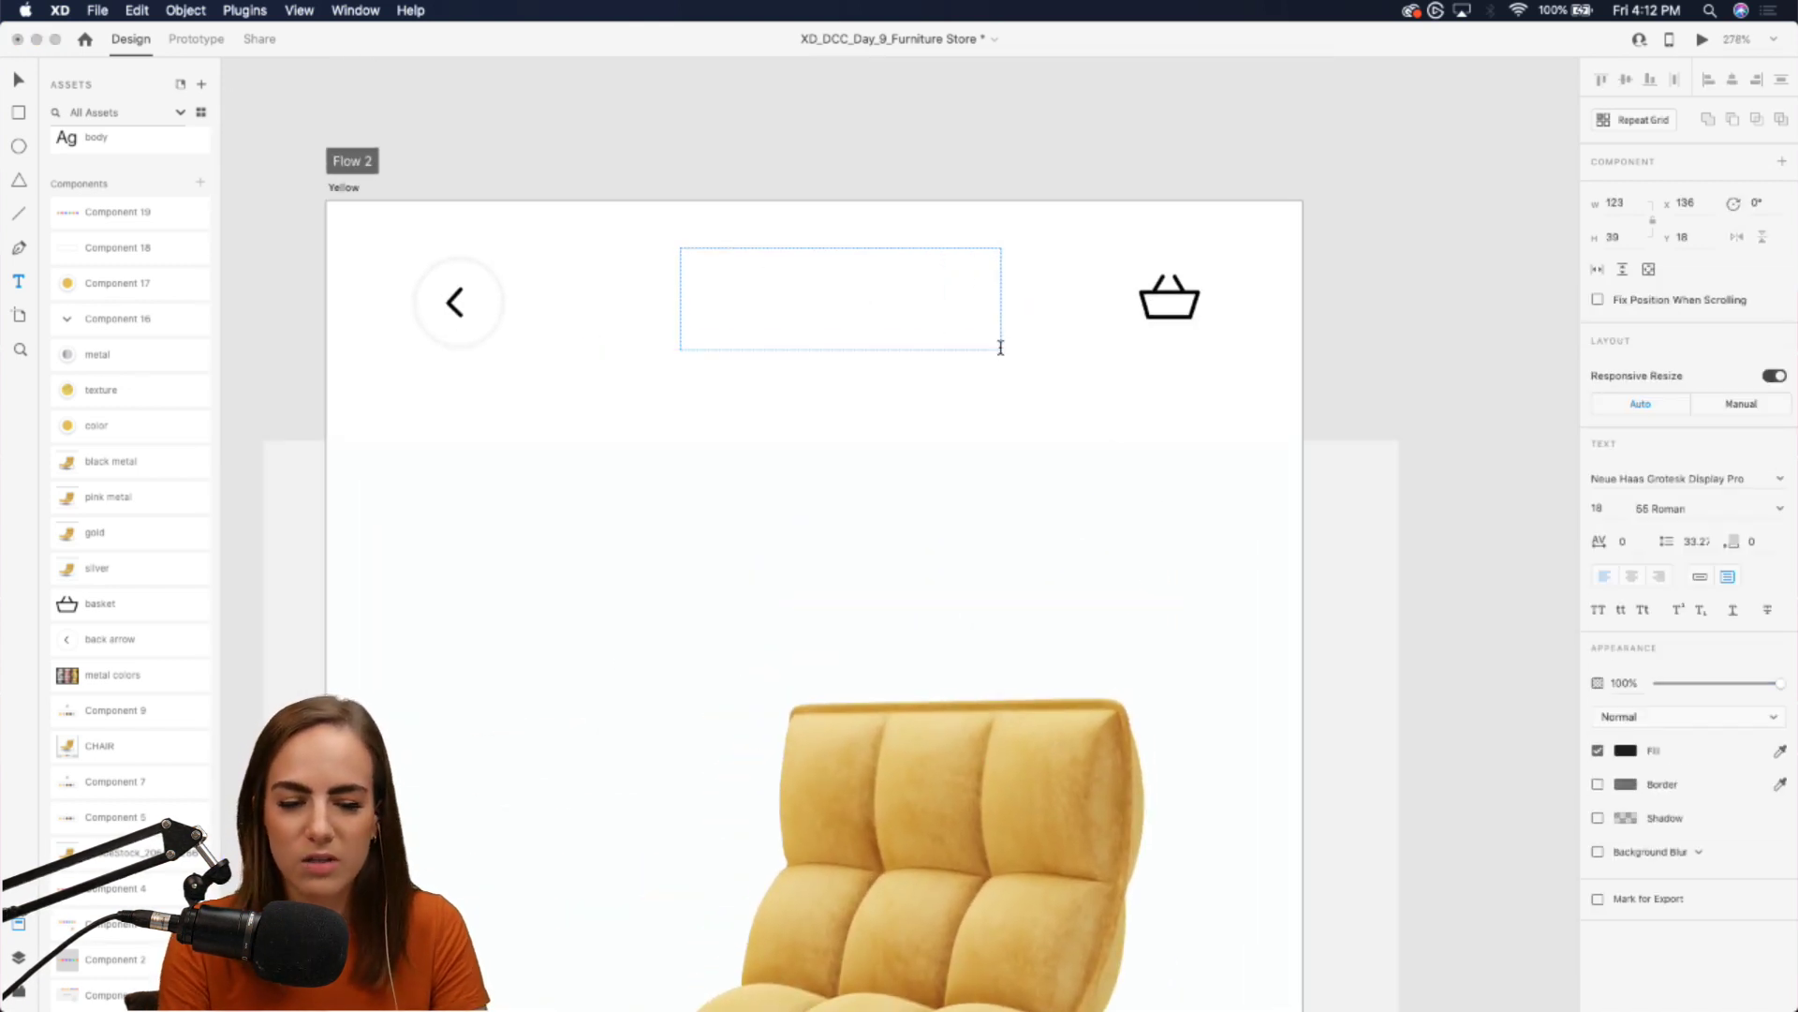
pyautogui.write('the')
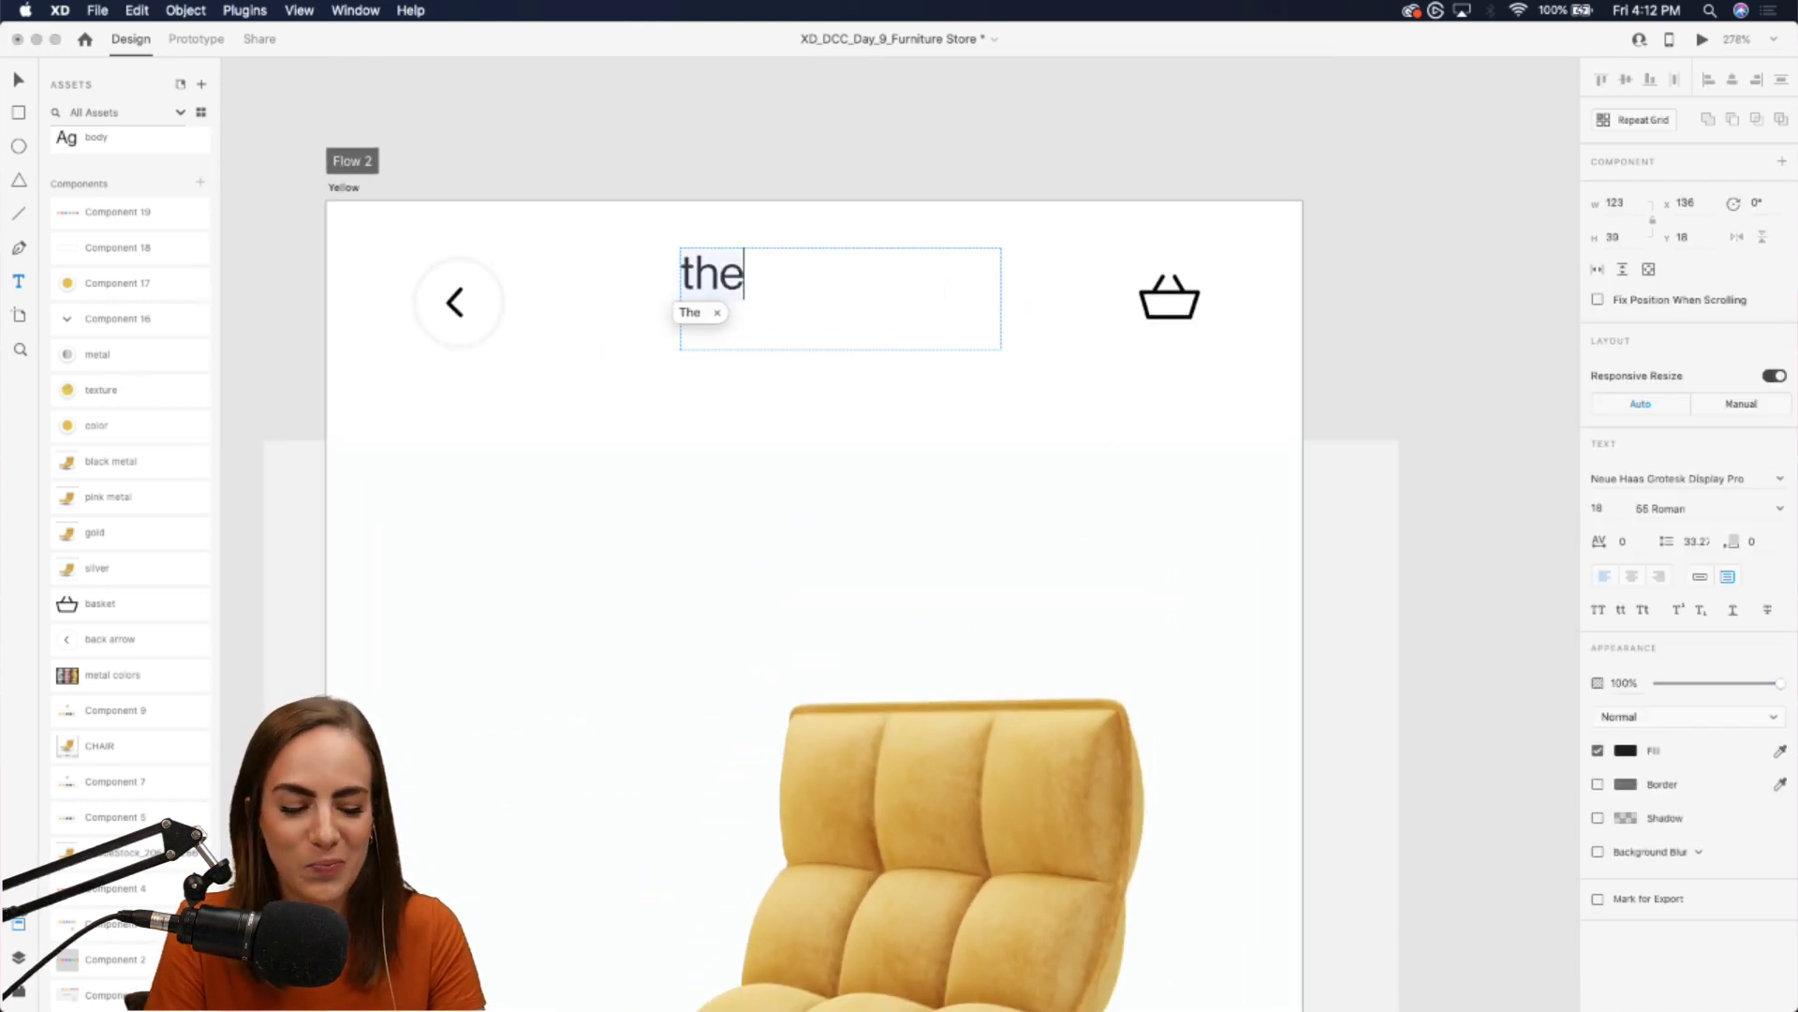
pyautogui.click(12, 84)
pyautogui.click(1703, 579)
# Duplicate the text "the" just below the original and rewrite the copy as "Chair co.".
pyautogui.moveTo(736, 285); pyautogui.dragTo(837, 360)
pyautogui.doubleClick(836, 360)
pyautogui.write('chair')
pyautogui.press('BackSpace')
pyautogui.press('BackSpace')
pyautogui.press('BackSpace')
pyautogui.press('BackSpace')
pyautogui.press('BackSpace')
pyautogui.write('Chair co.')
pyautogui.press('Escape')
# Make the copy's first letter lowercase so it reads "chair co." and move it to about X 165, Y 45.
pyautogui.doubleClick(813, 349)
pyautogui.click(816, 349)
pyautogui.press('BackSpace')
pyautogui.write('c')
pyautogui.press('Escape')
pyautogui.moveTo(839, 352); pyautogui.dragTo(814, 347)
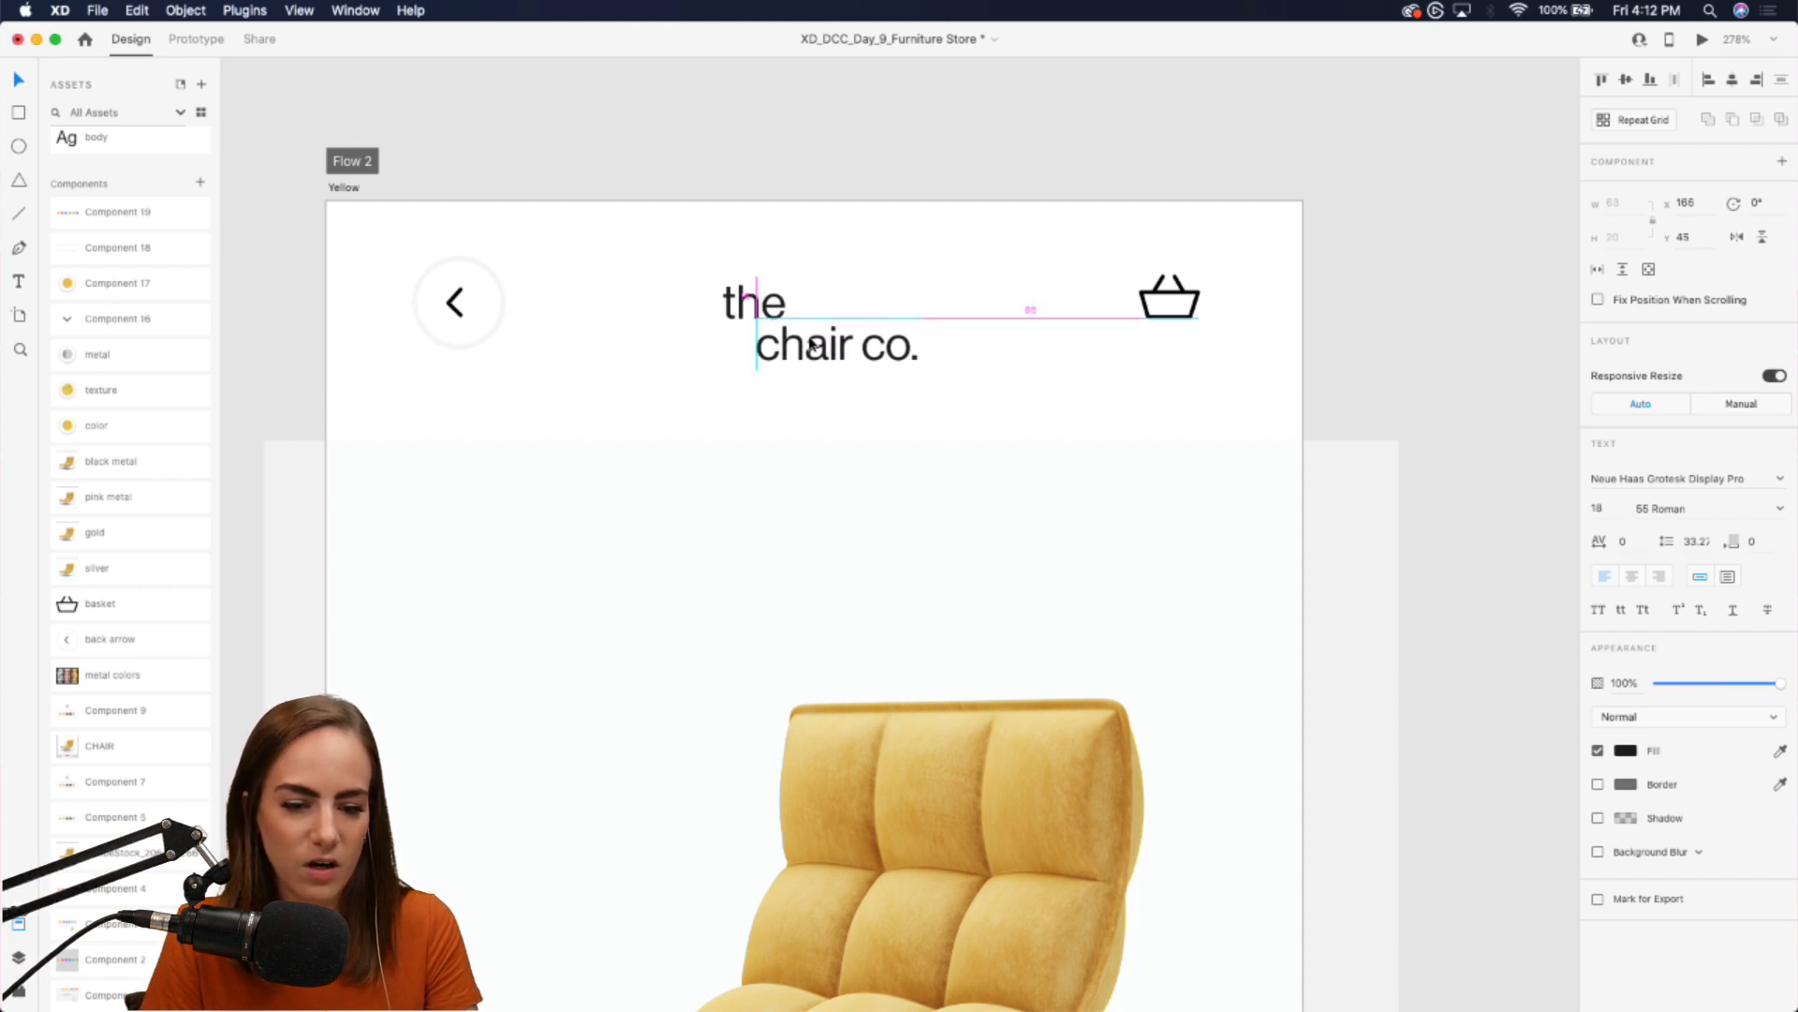
# Apply the "logo 2" character style to "chair co." and the "logo" style to "the".
pyautogui.scroll(5, 132, 534)
pyautogui.scroll(3, 132, 530)
pyautogui.click(116, 382)
pyautogui.click(730, 313)
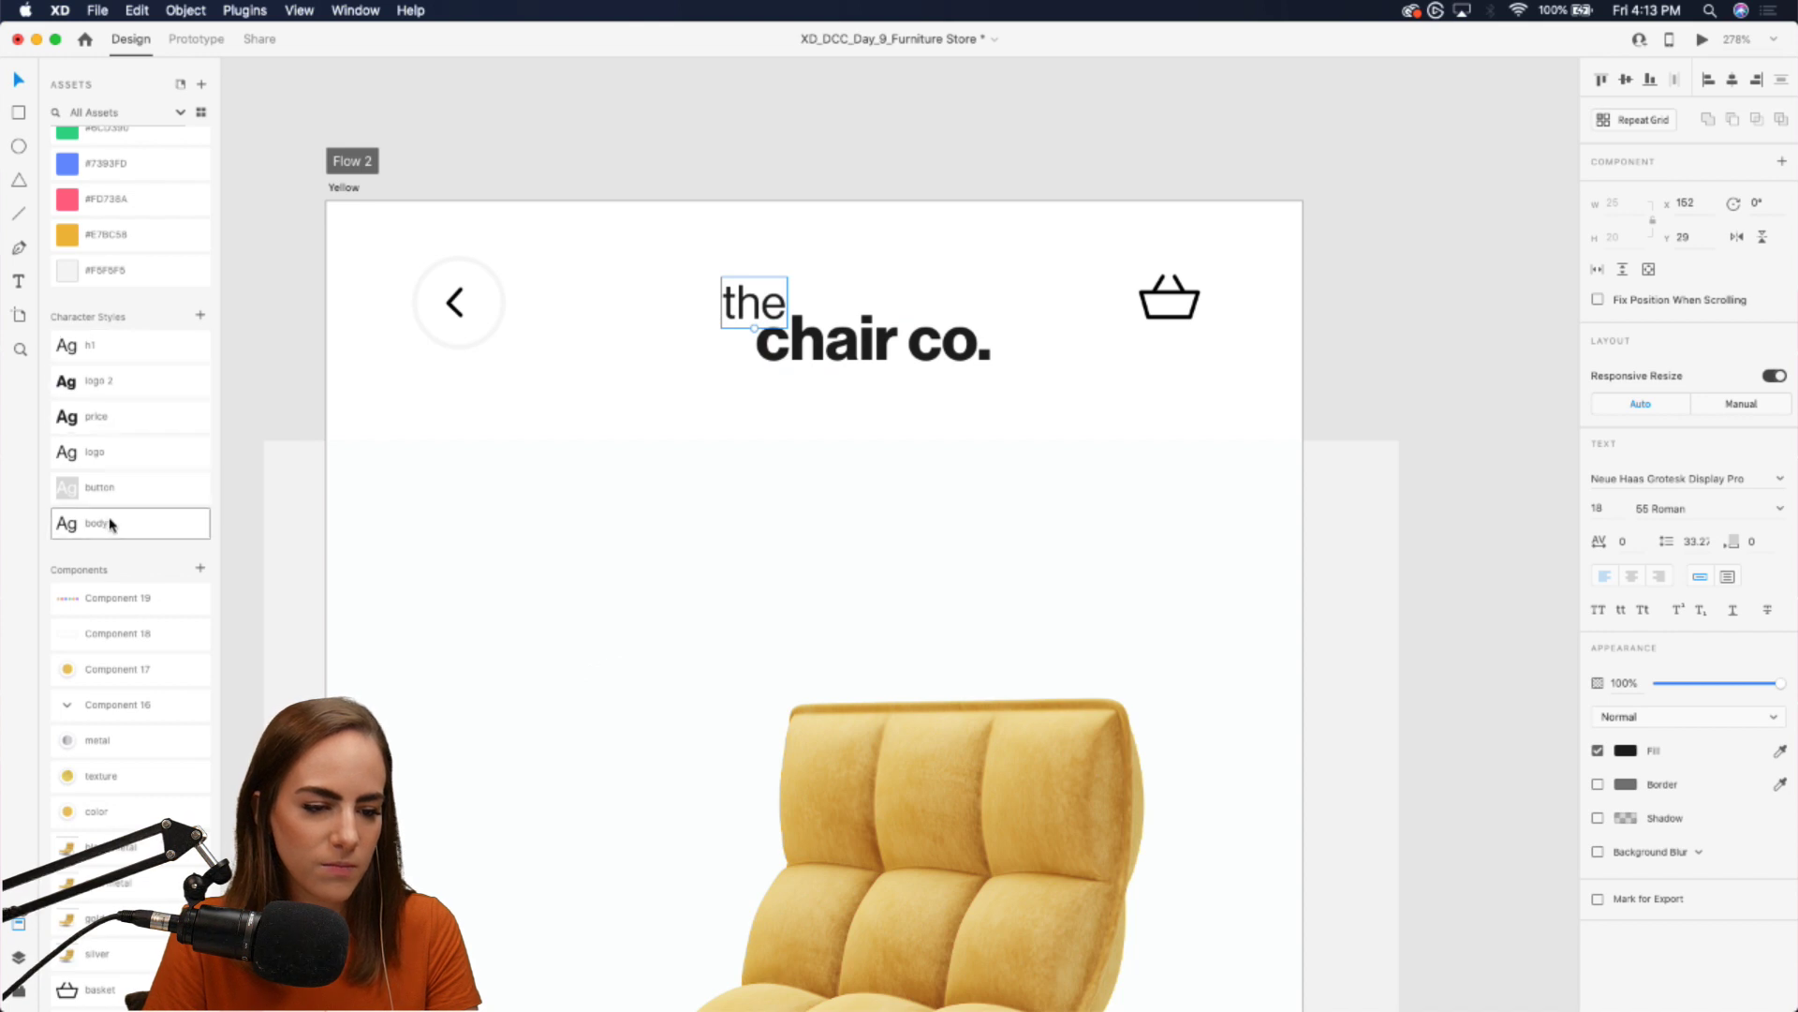
pyautogui.click(109, 453)
# Adjust "chair co." beneath "the" and group both texts into a logo placed at about X 143, Y 26.
pyautogui.scroll(5, 854, 338)
pyautogui.moveTo(854, 337); pyautogui.dragTo(840, 343)
pyautogui.keyDown('shift'); pyautogui.click(592, 285); pyautogui.keyUp('shift')
pyautogui.press('super+g')
pyautogui.scroll(-8, 599, 291)
pyautogui.moveTo(637, 296); pyautogui.dragTo(629, 293)
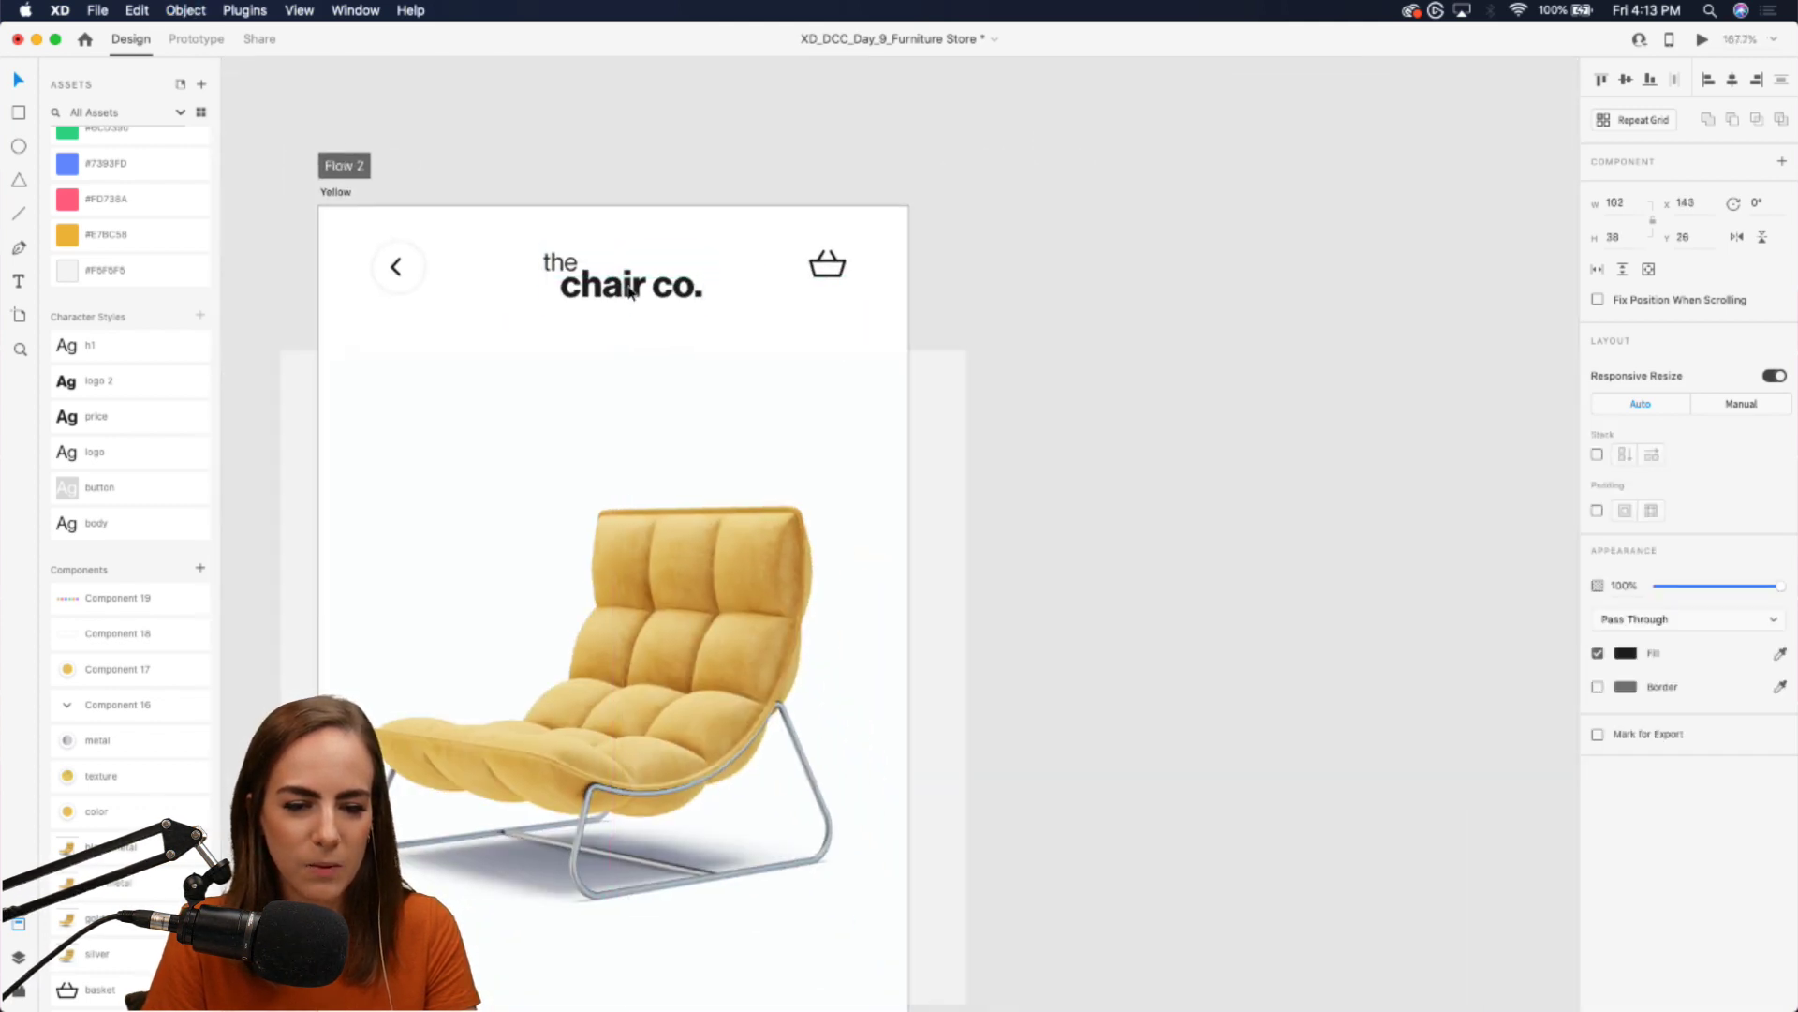
# Fine-tune the logo group's horizontal position between the back arrow and the basket icon.
pyautogui.scroll(2, 626, 289)
pyautogui.click(1013, 140)
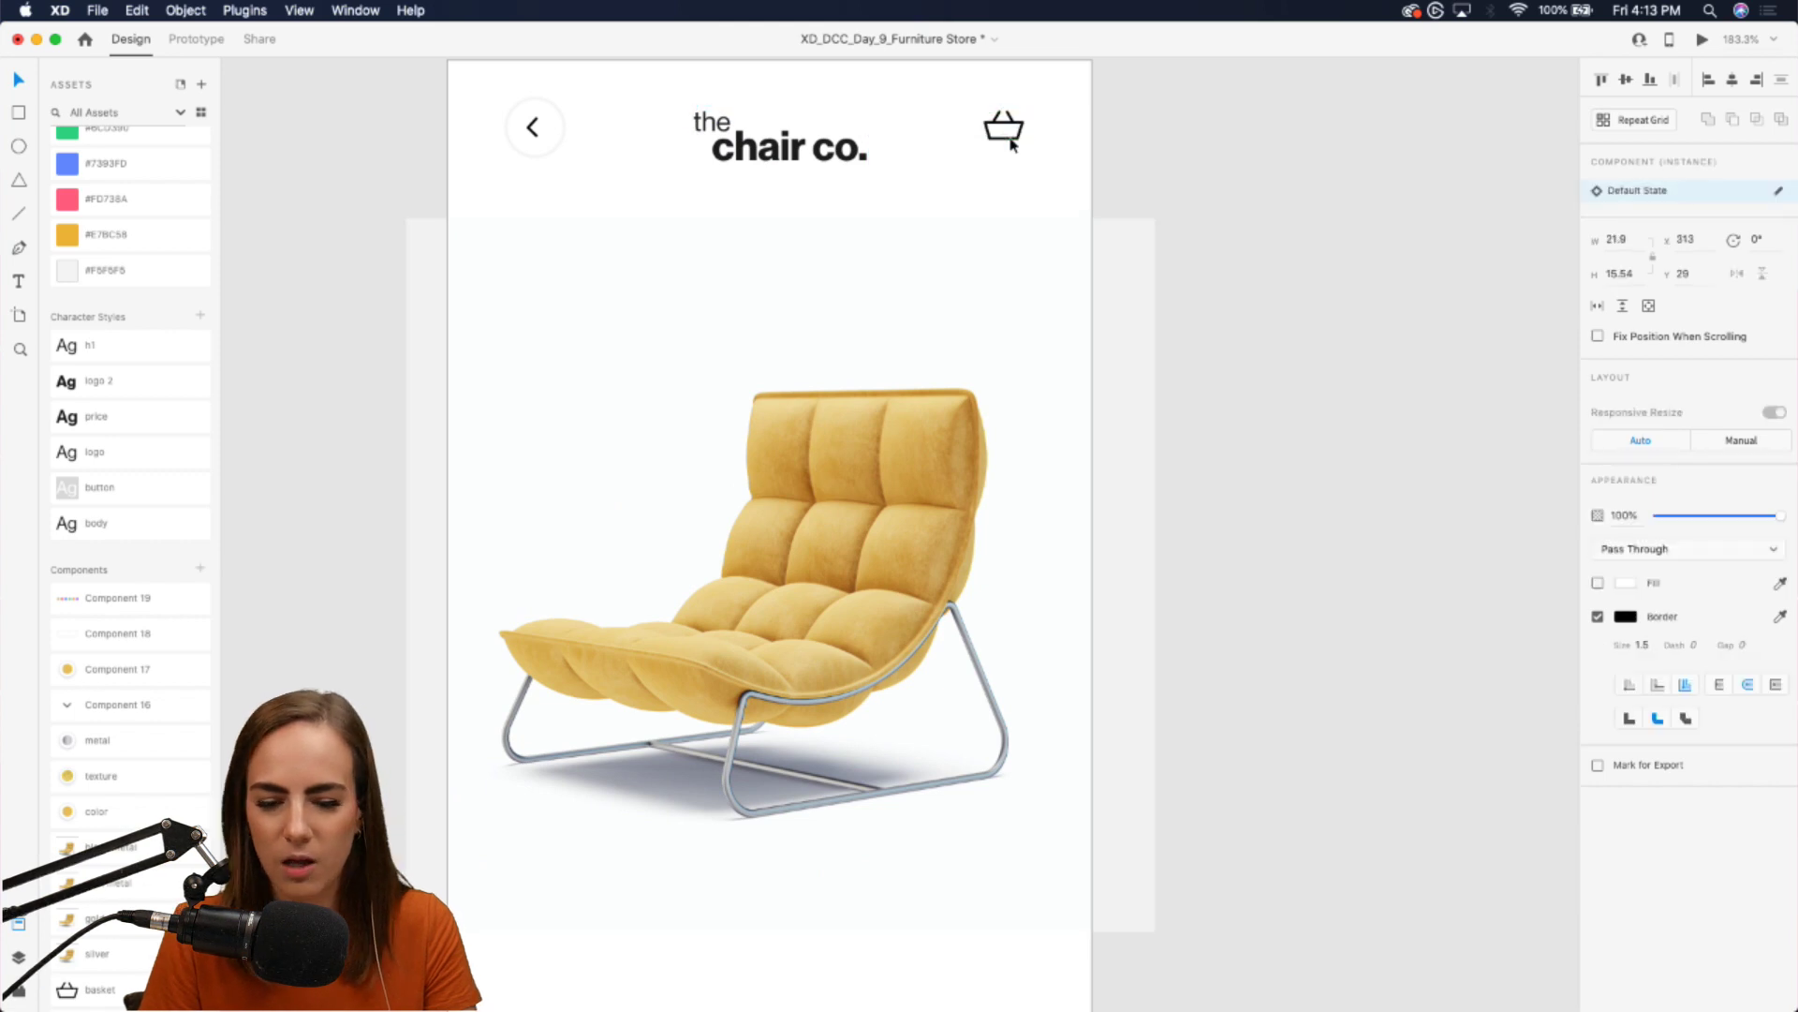
pyautogui.click(811, 153)
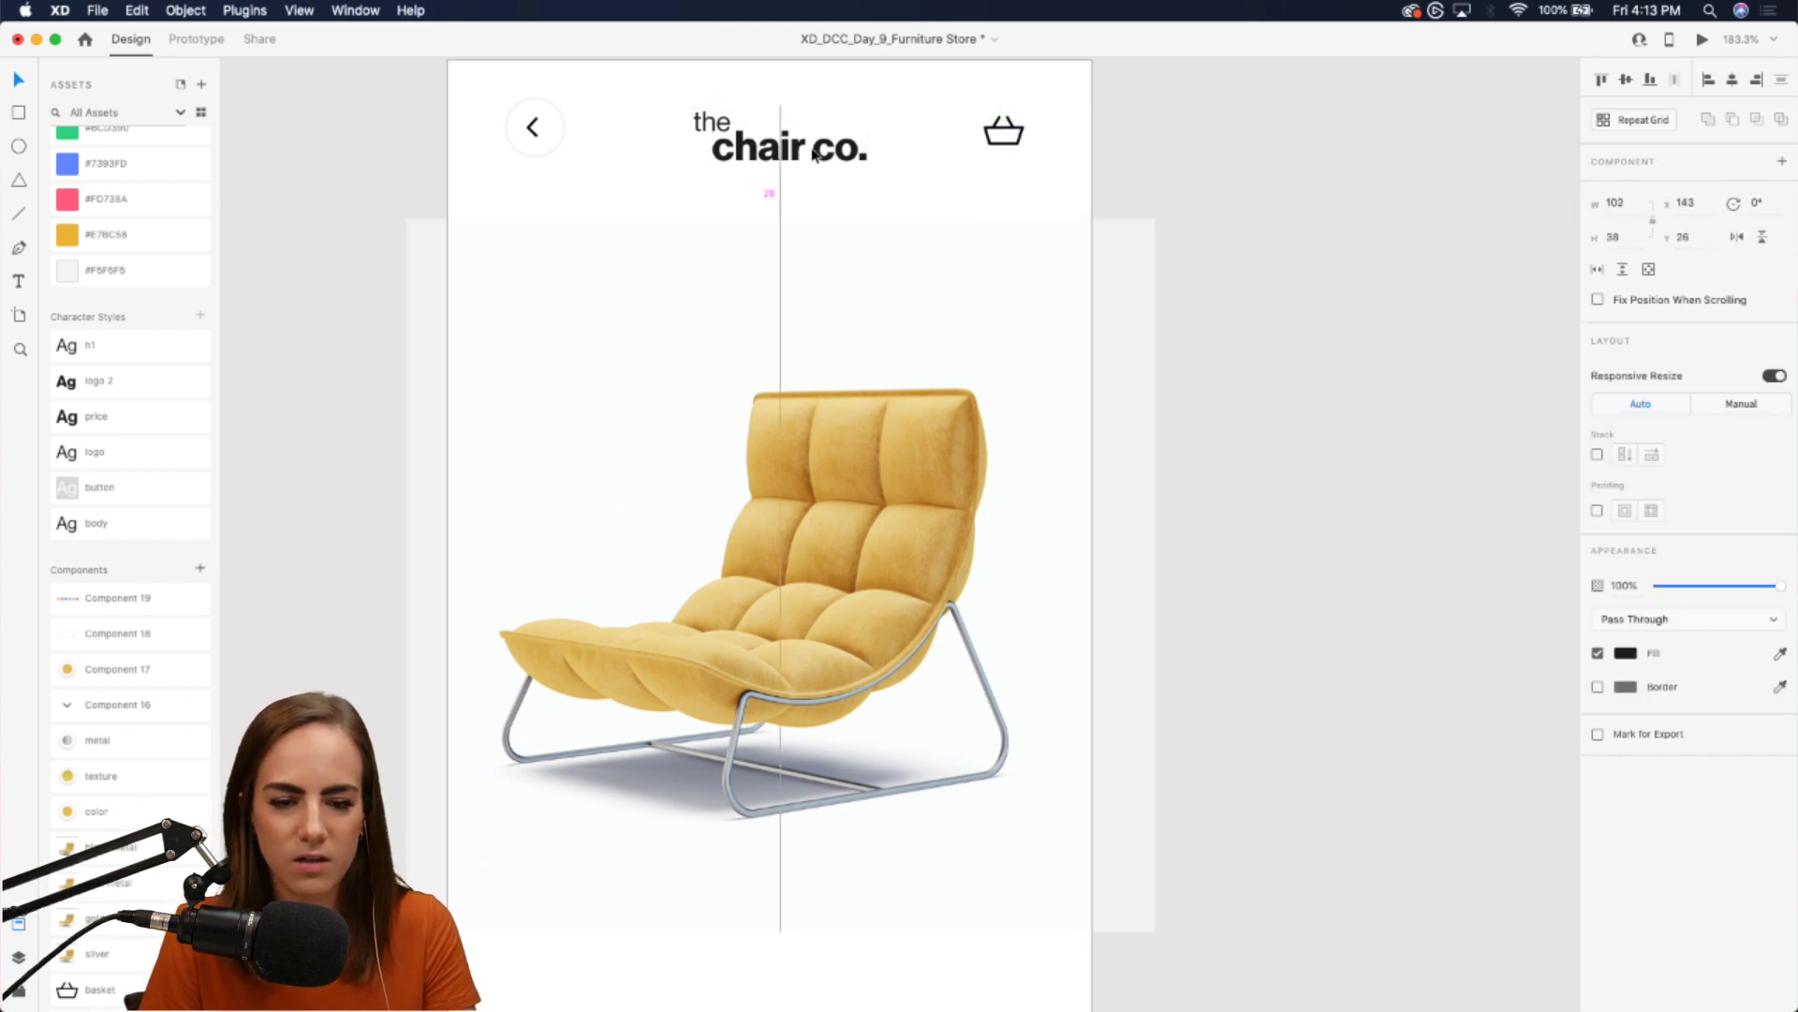
pyautogui.scroll(-5, 813, 154)
pyautogui.scroll(3, 814, 155)
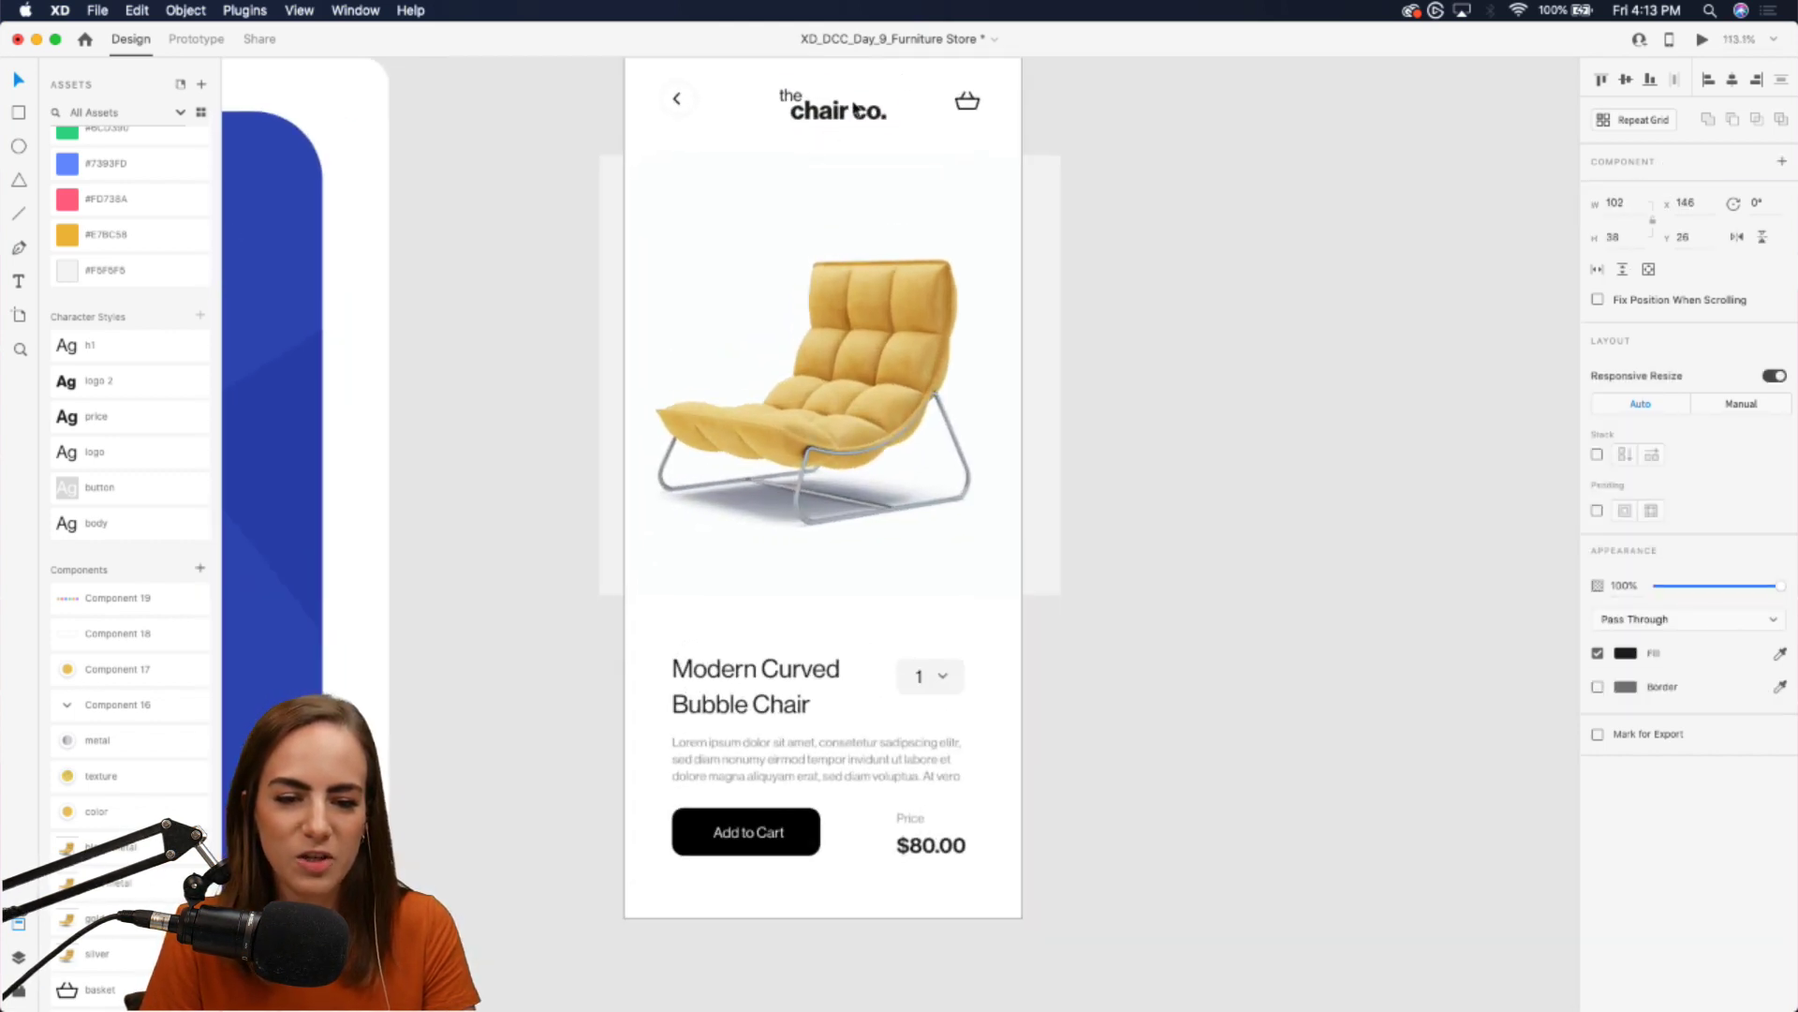
pyautogui.press('Left')
pyautogui.press('Left')
pyautogui.press('Left')
pyautogui.press('Left')
pyautogui.press('Escape')
pyautogui.scroll(2, 902, 82)
pyautogui.scroll(-2, 902, 82)
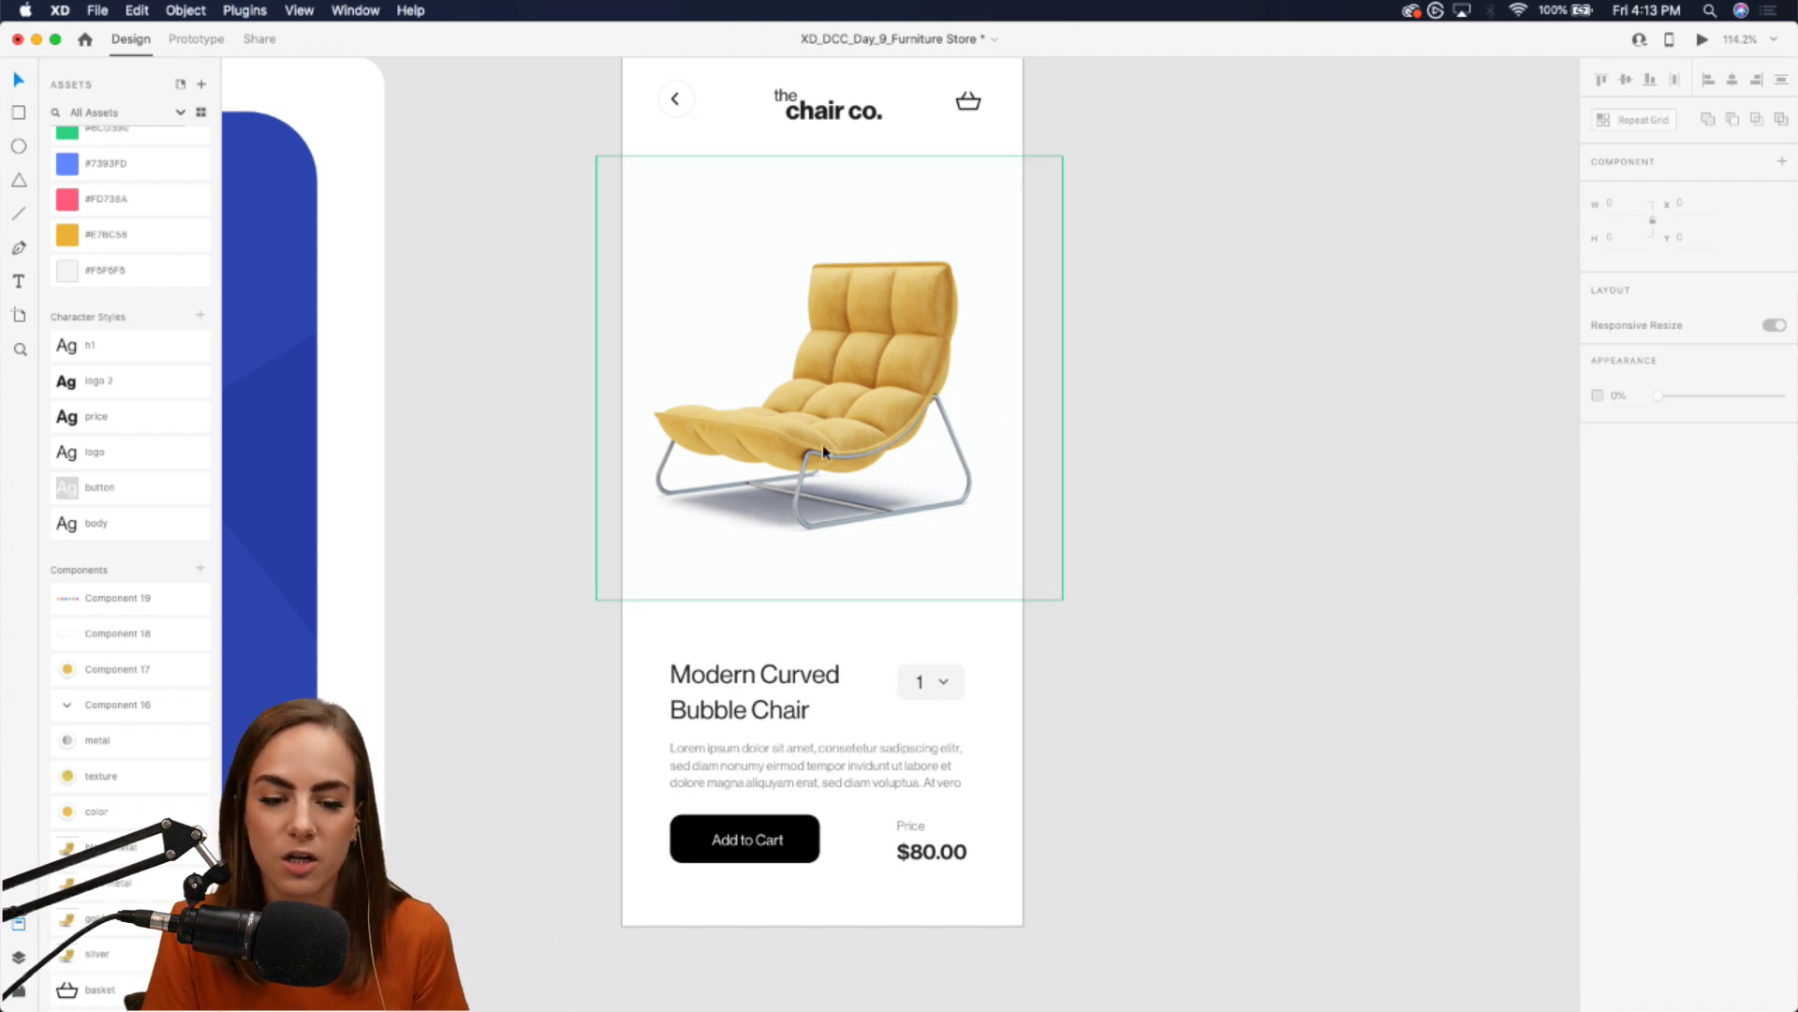
# Place the color component over the chair's upper-right corner, at about X 274, Y 156.
pyautogui.scroll(-5, 949, 524)
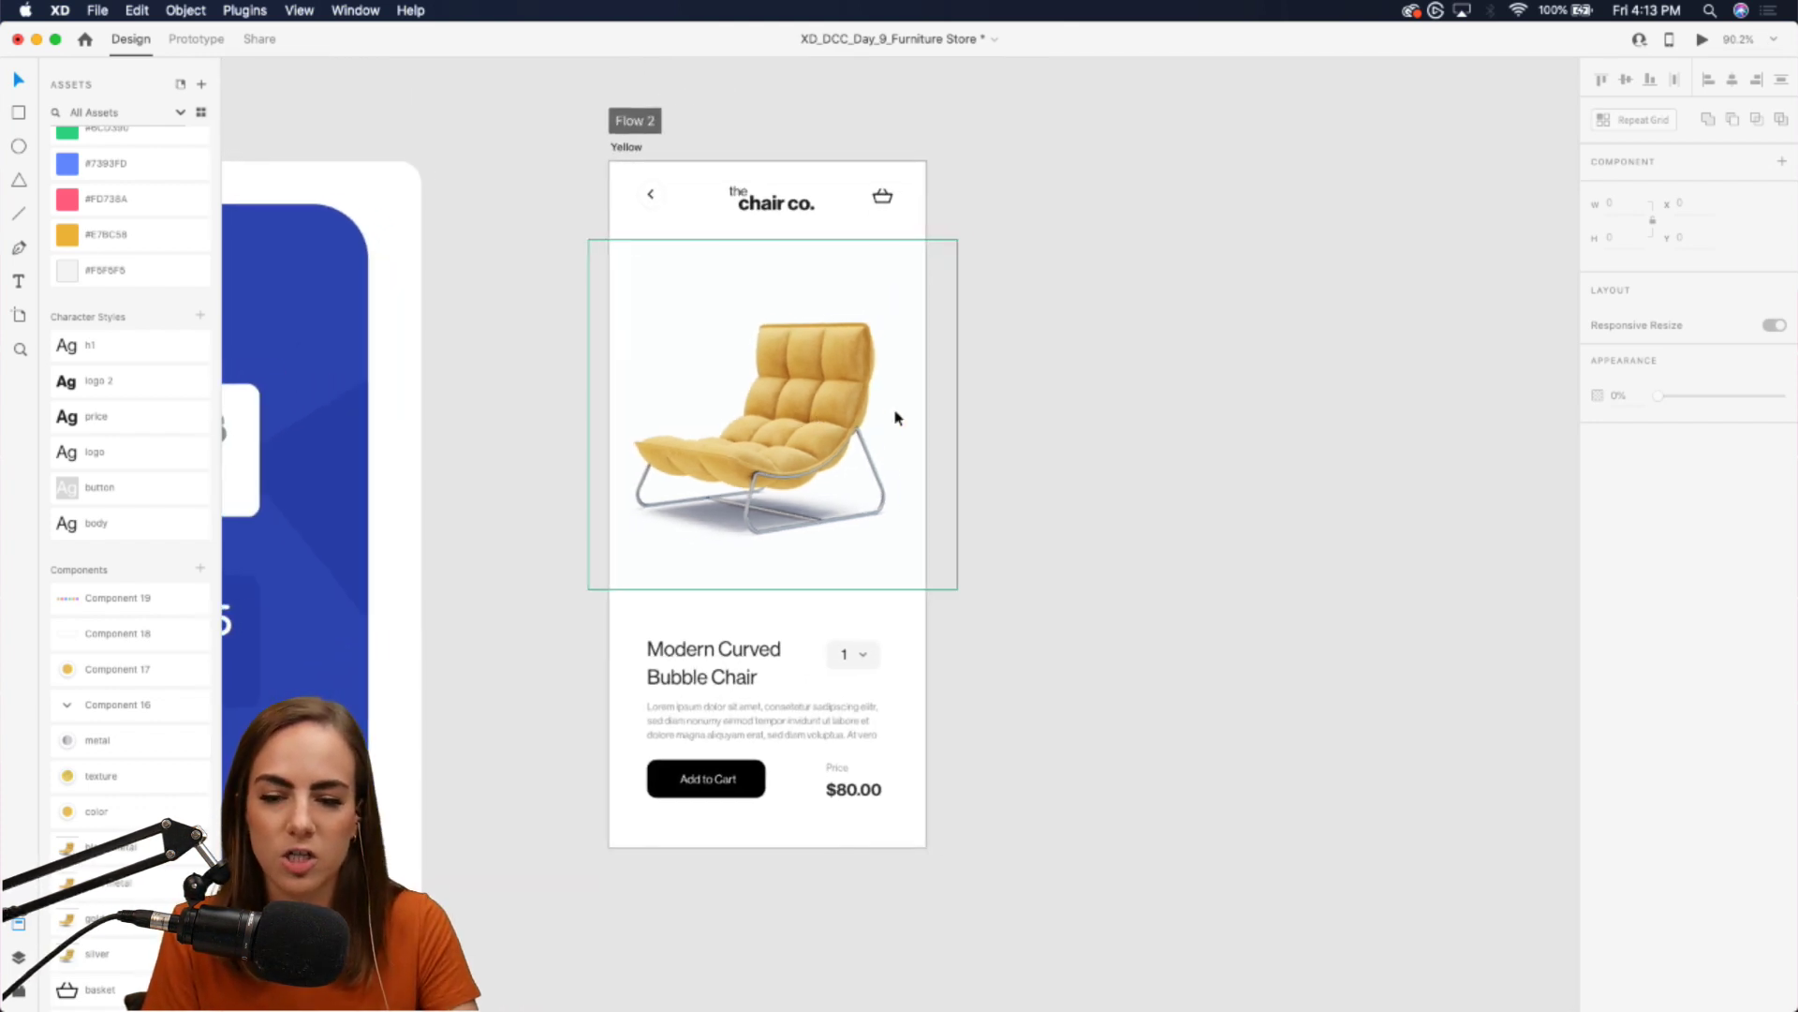
pyautogui.scroll(5, 1038, 293)
pyautogui.hscroll(-2, 803, 356)
pyautogui.click(803, 356)
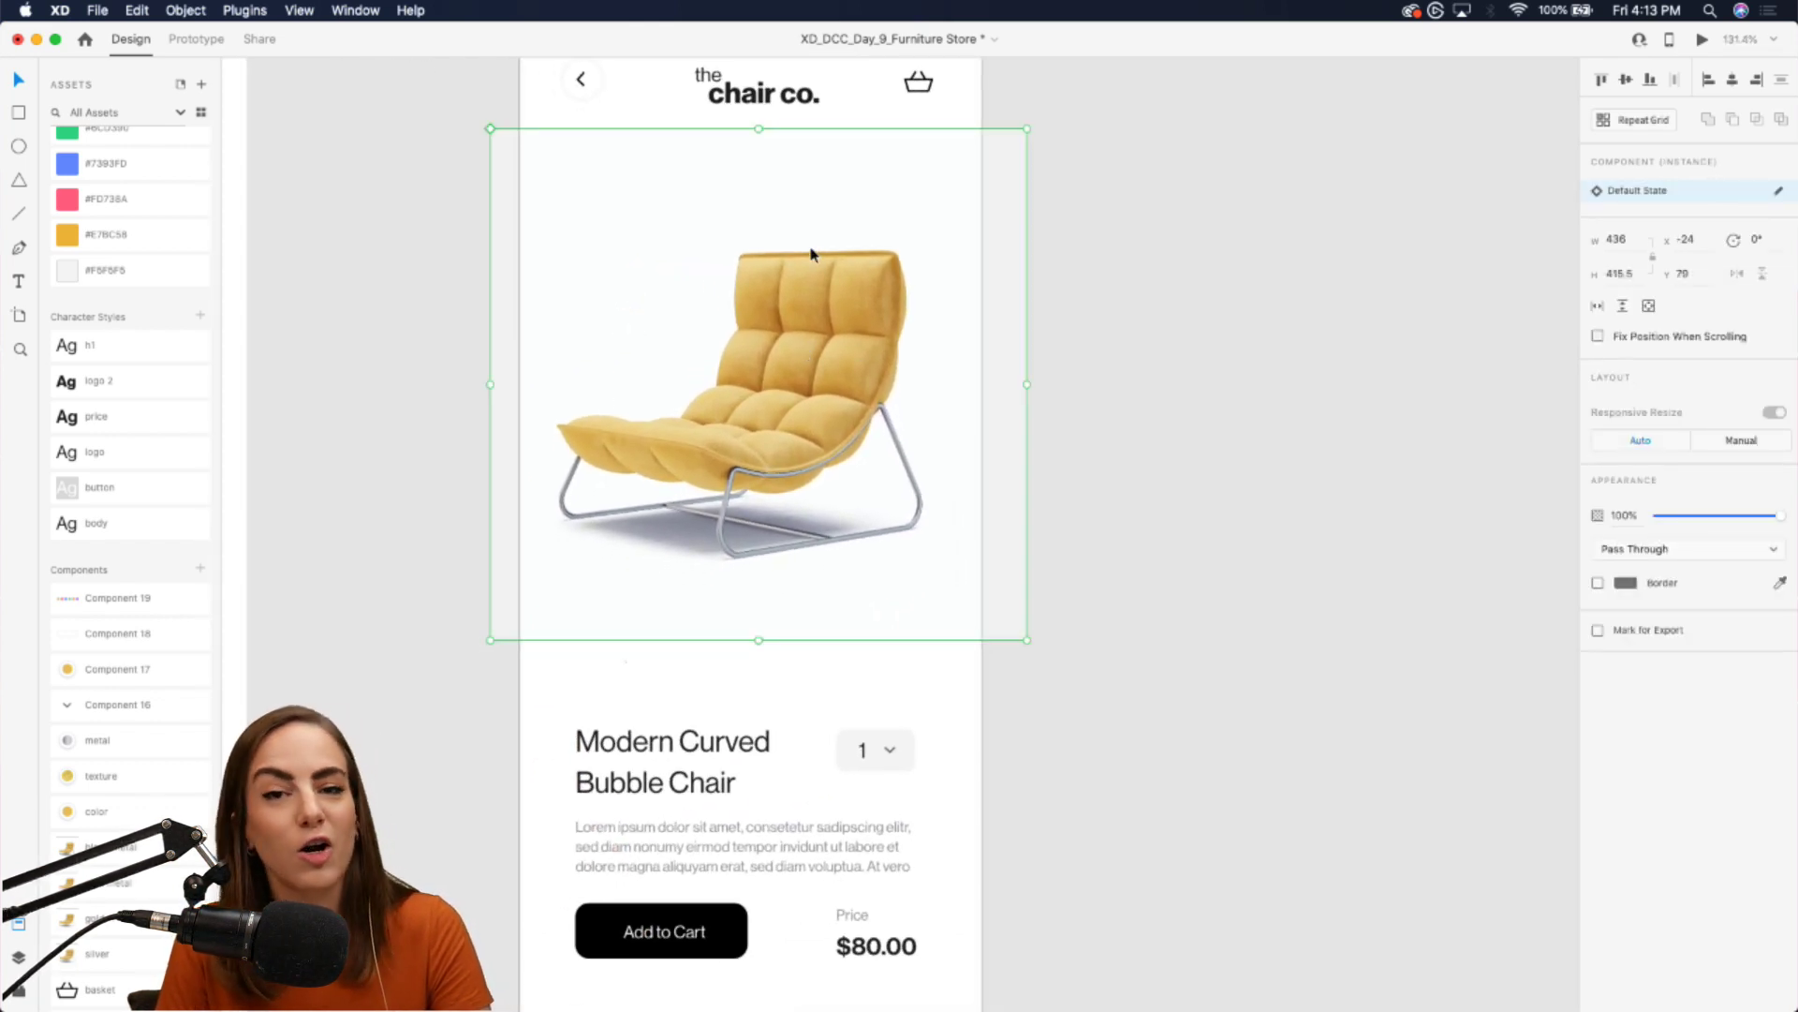
pyautogui.scroll(-1, 811, 253)
pyautogui.hscroll(-1, 811, 252)
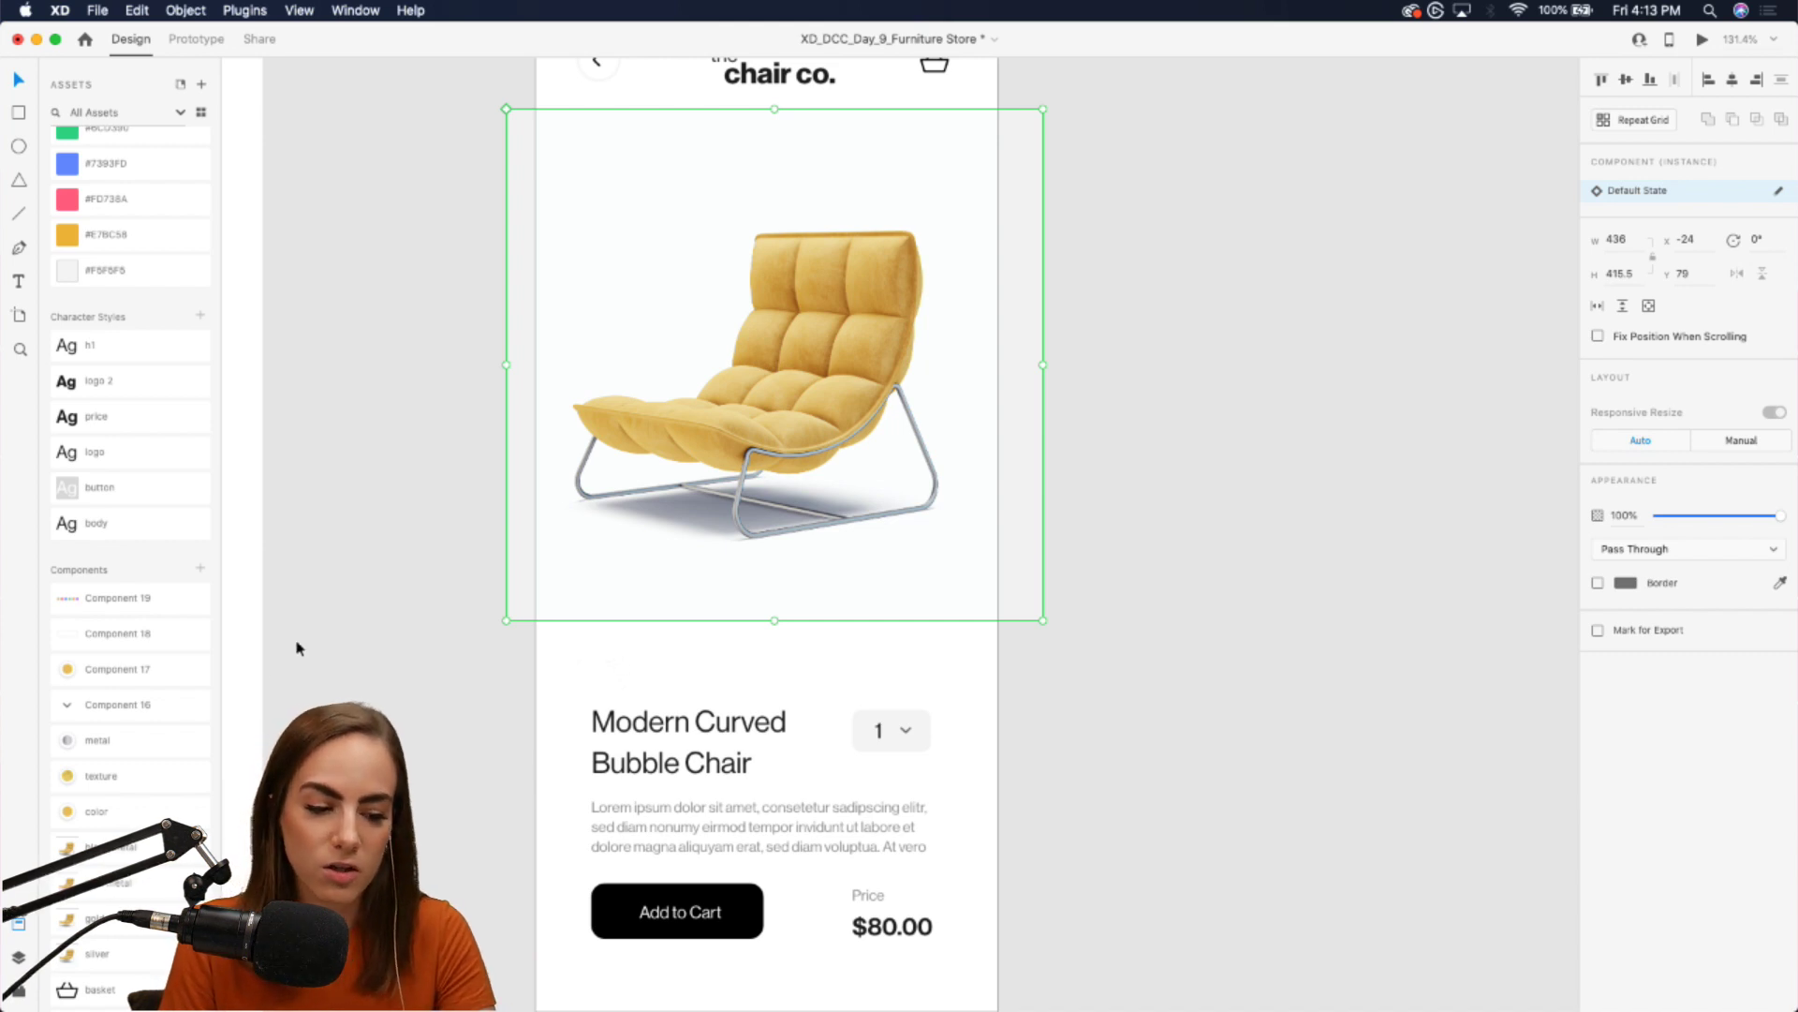
pyautogui.scroll(-2, 85, 750)
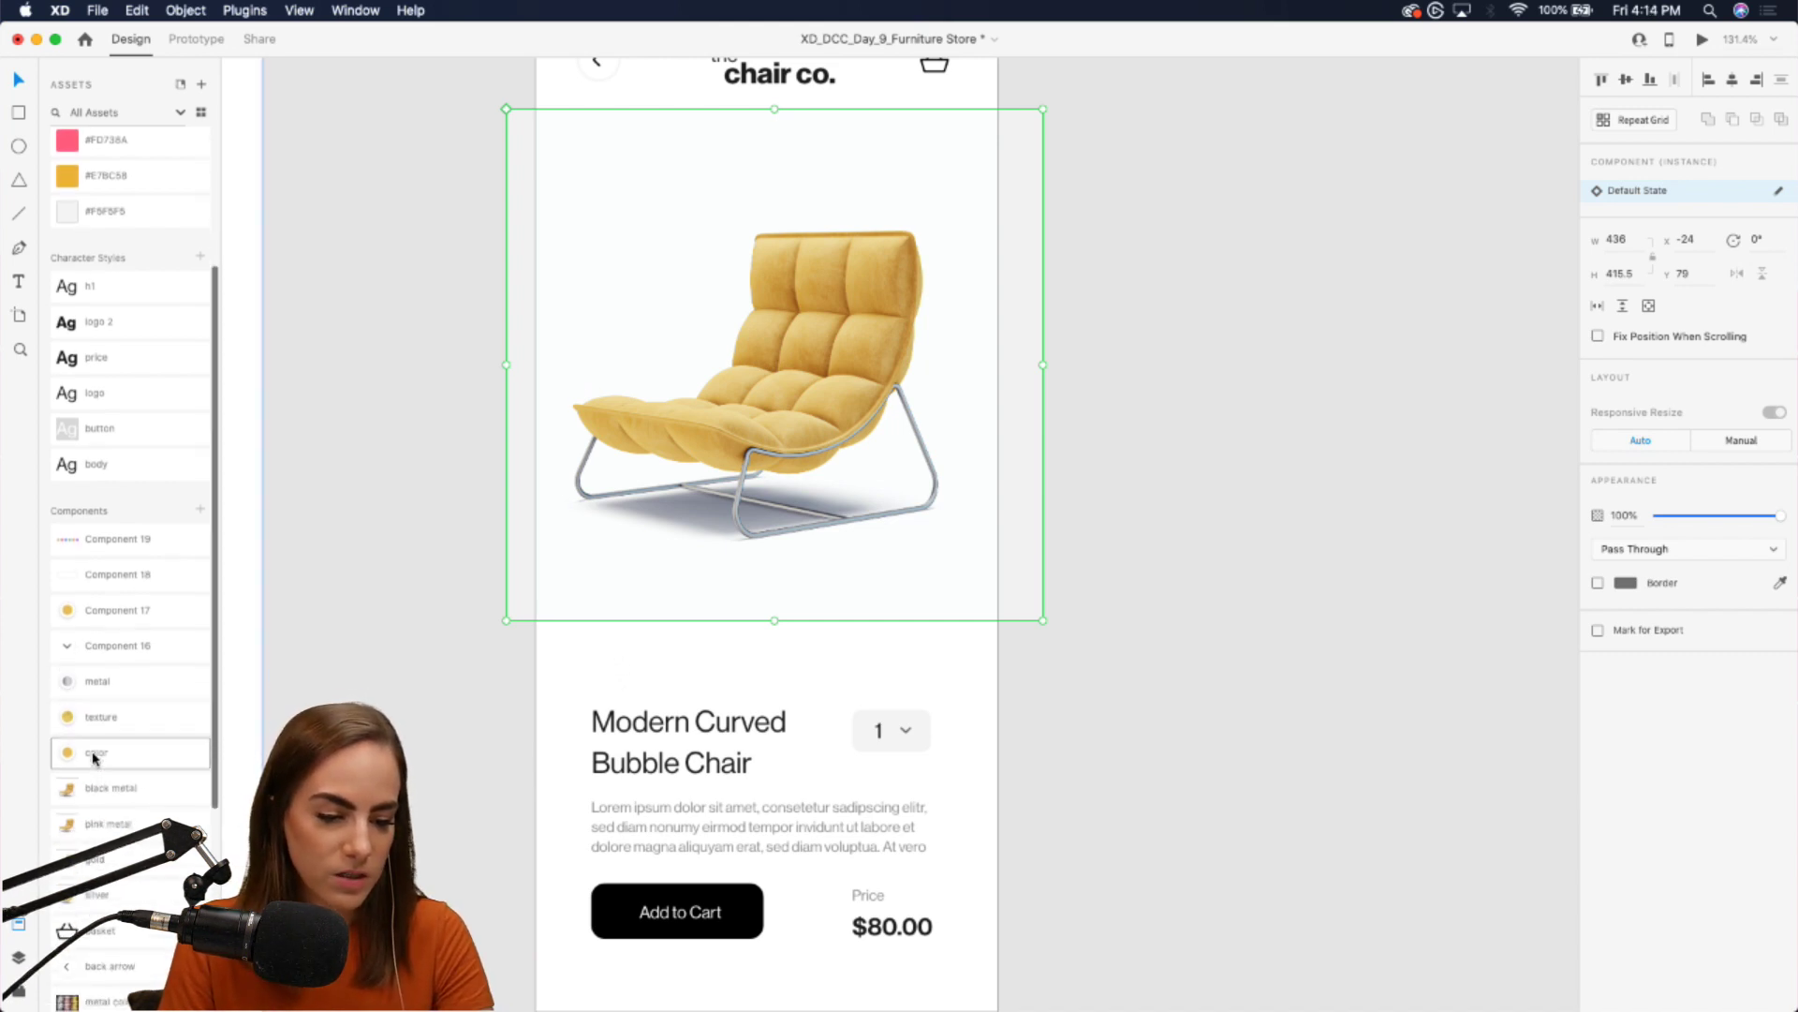
pyautogui.moveTo(136, 748); pyautogui.dragTo(1157, 106)
pyautogui.scroll(3, 412, 468)
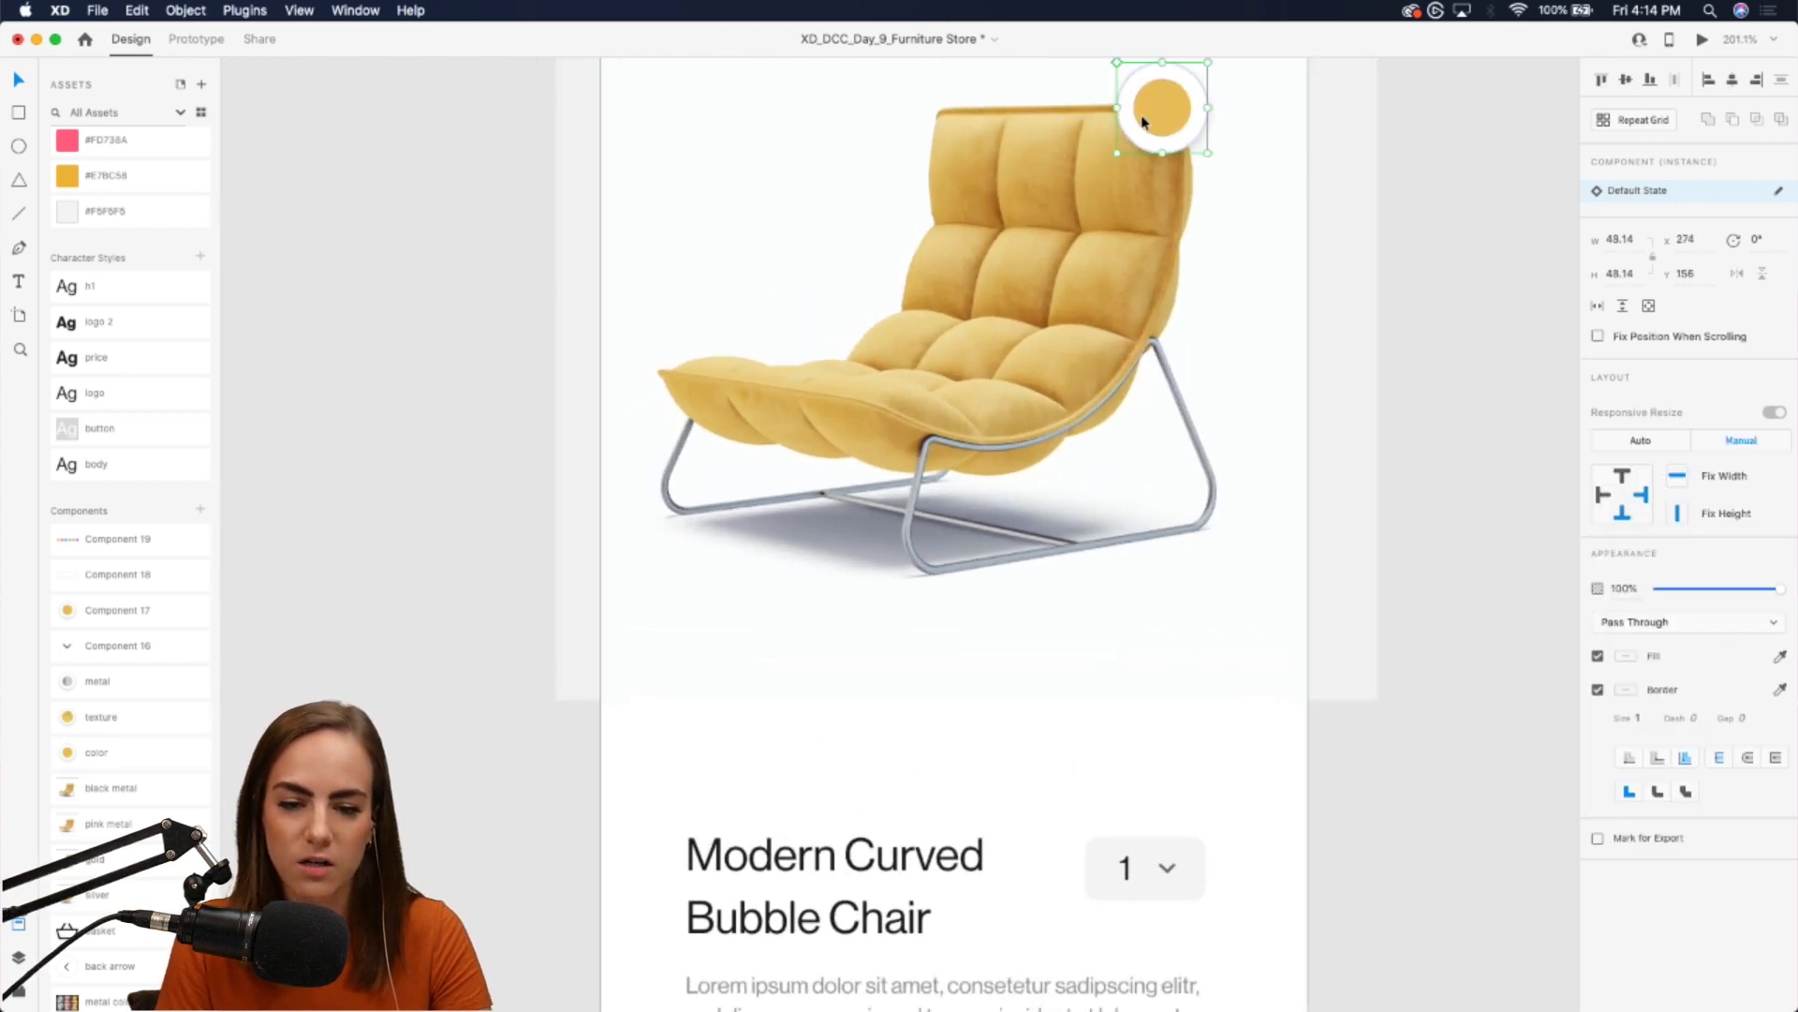
pyautogui.scroll(2, 1098, 206)
pyautogui.hscroll(1, 1099, 206)
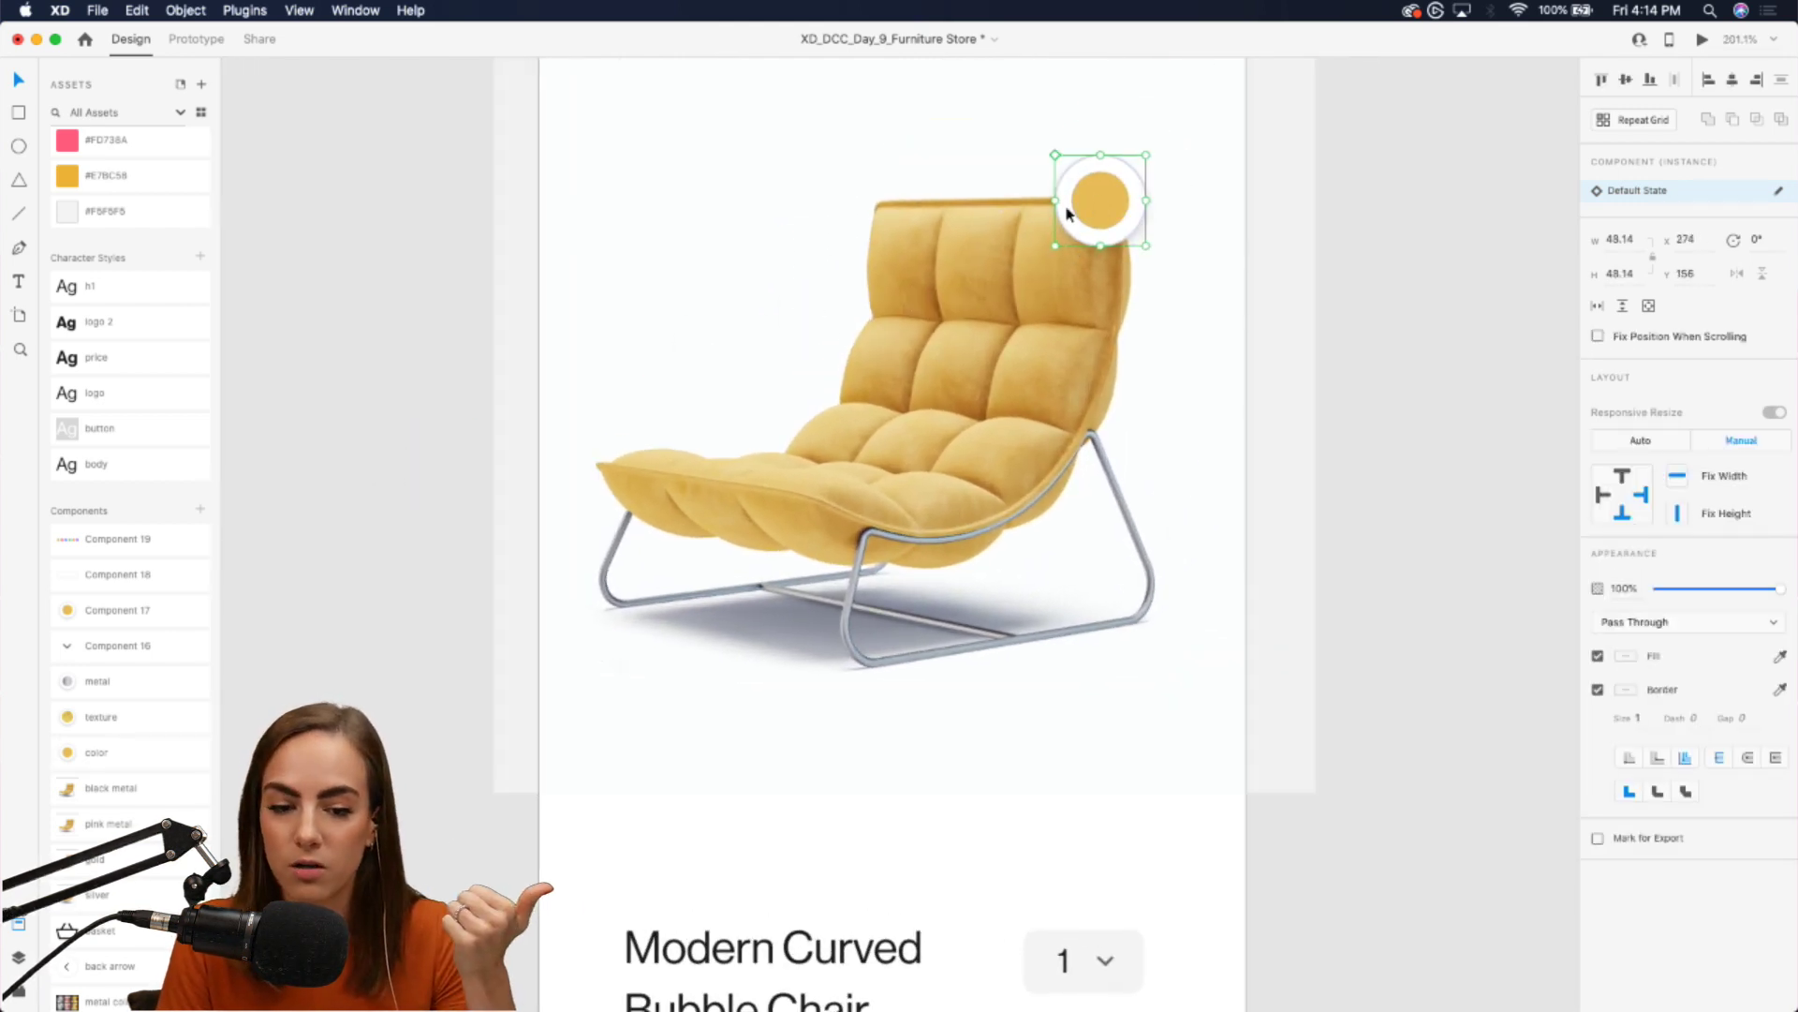
# Place the texture component beside the chair's backrest at about X 139, Y 224, and the metal component on the front leg at about X 179, Y 399.
pyautogui.moveTo(129, 717); pyautogui.dragTo(859, 291)
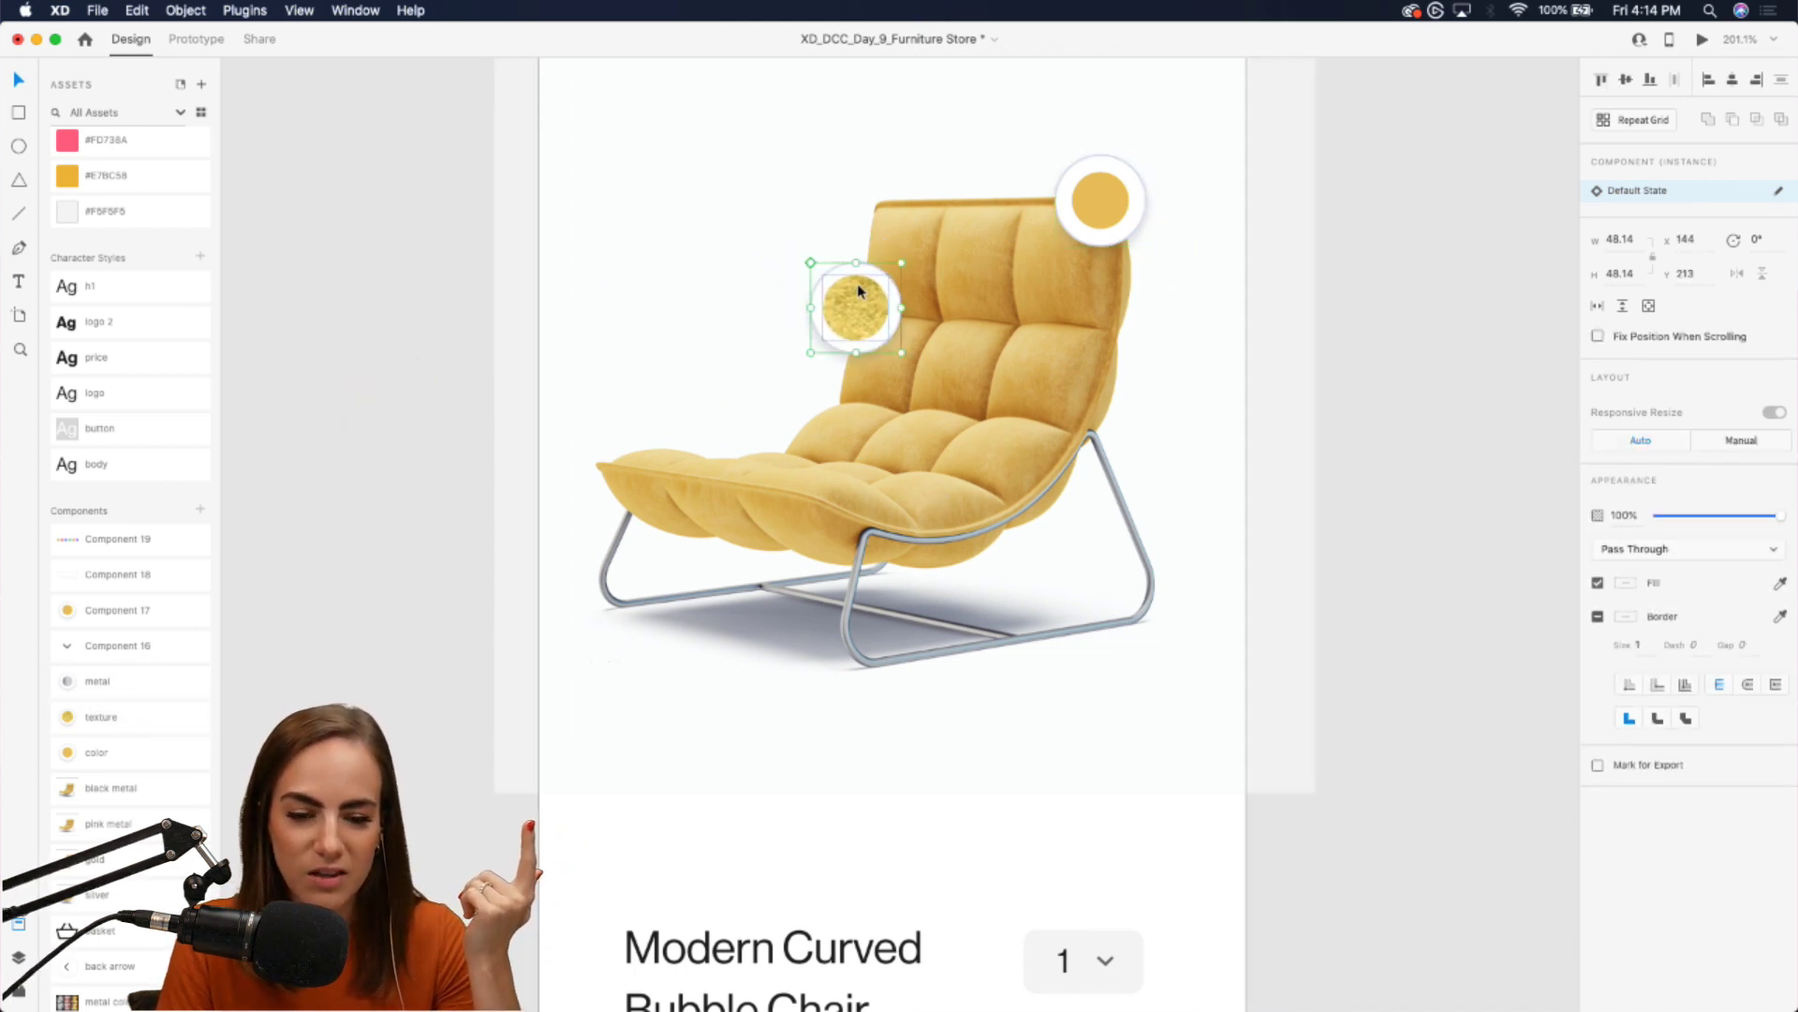
pyautogui.click(340, 504)
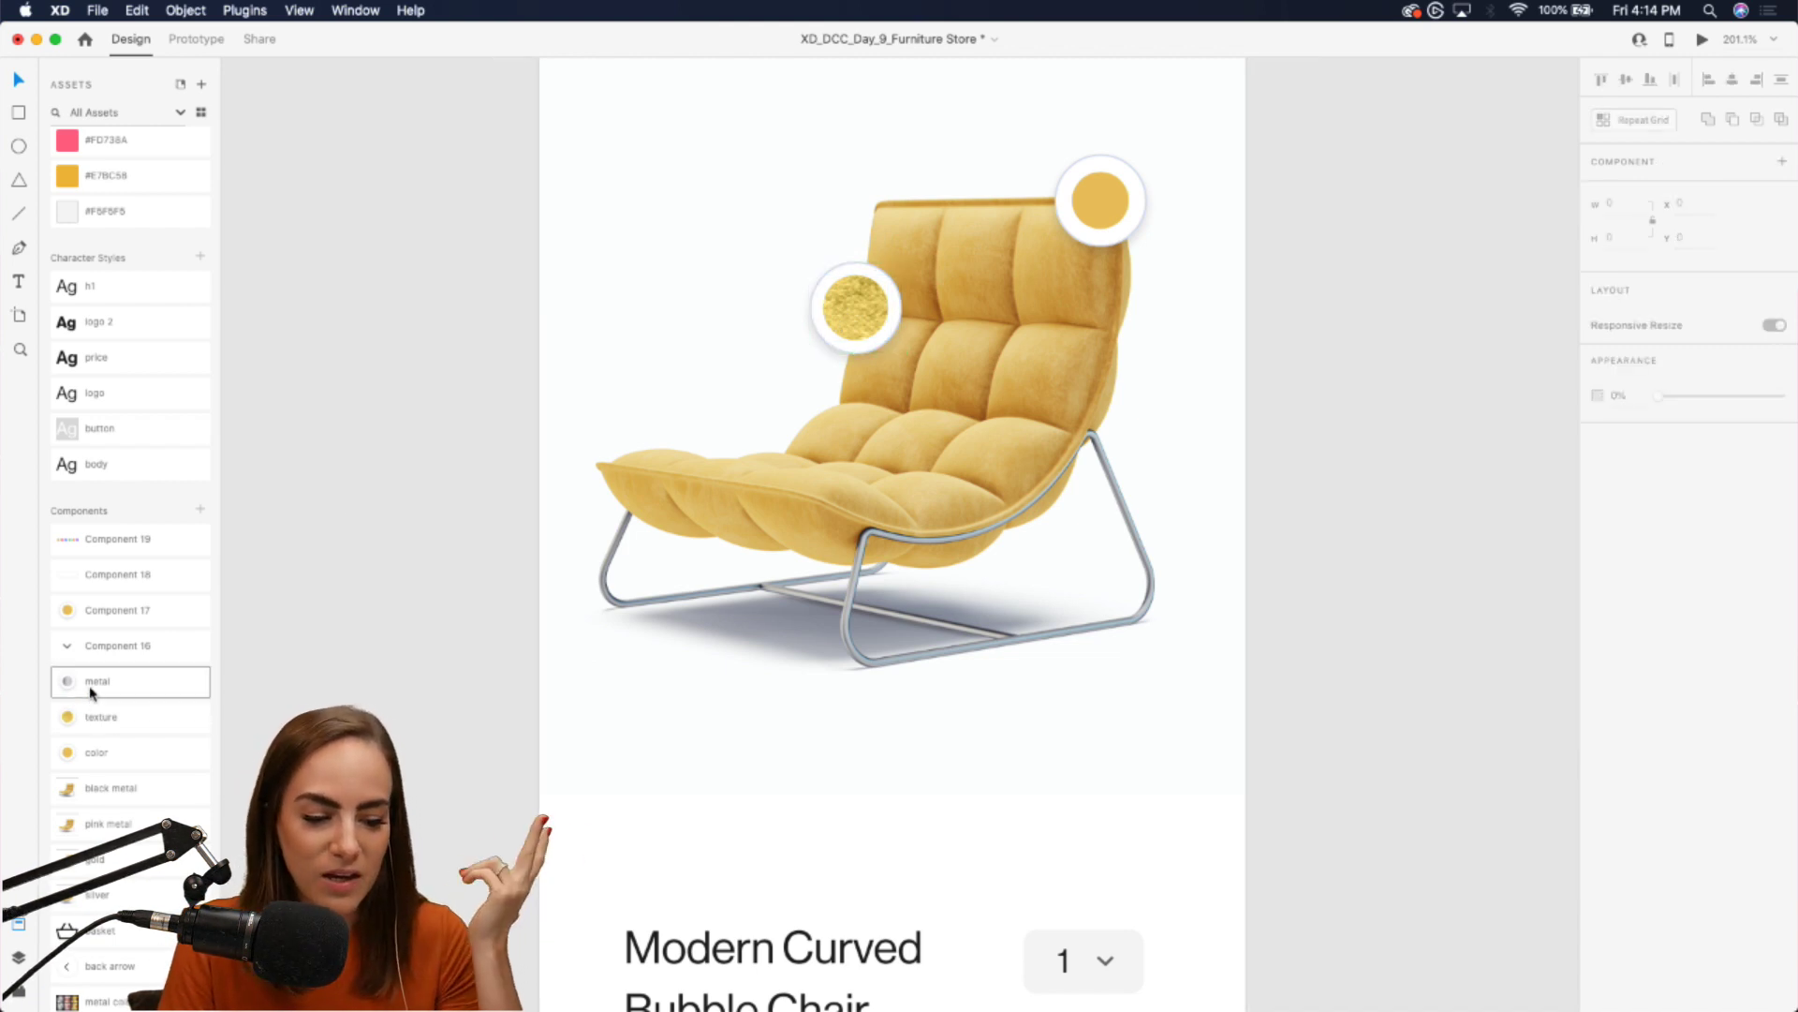
pyautogui.moveTo(92, 693); pyautogui.dragTo(964, 651)
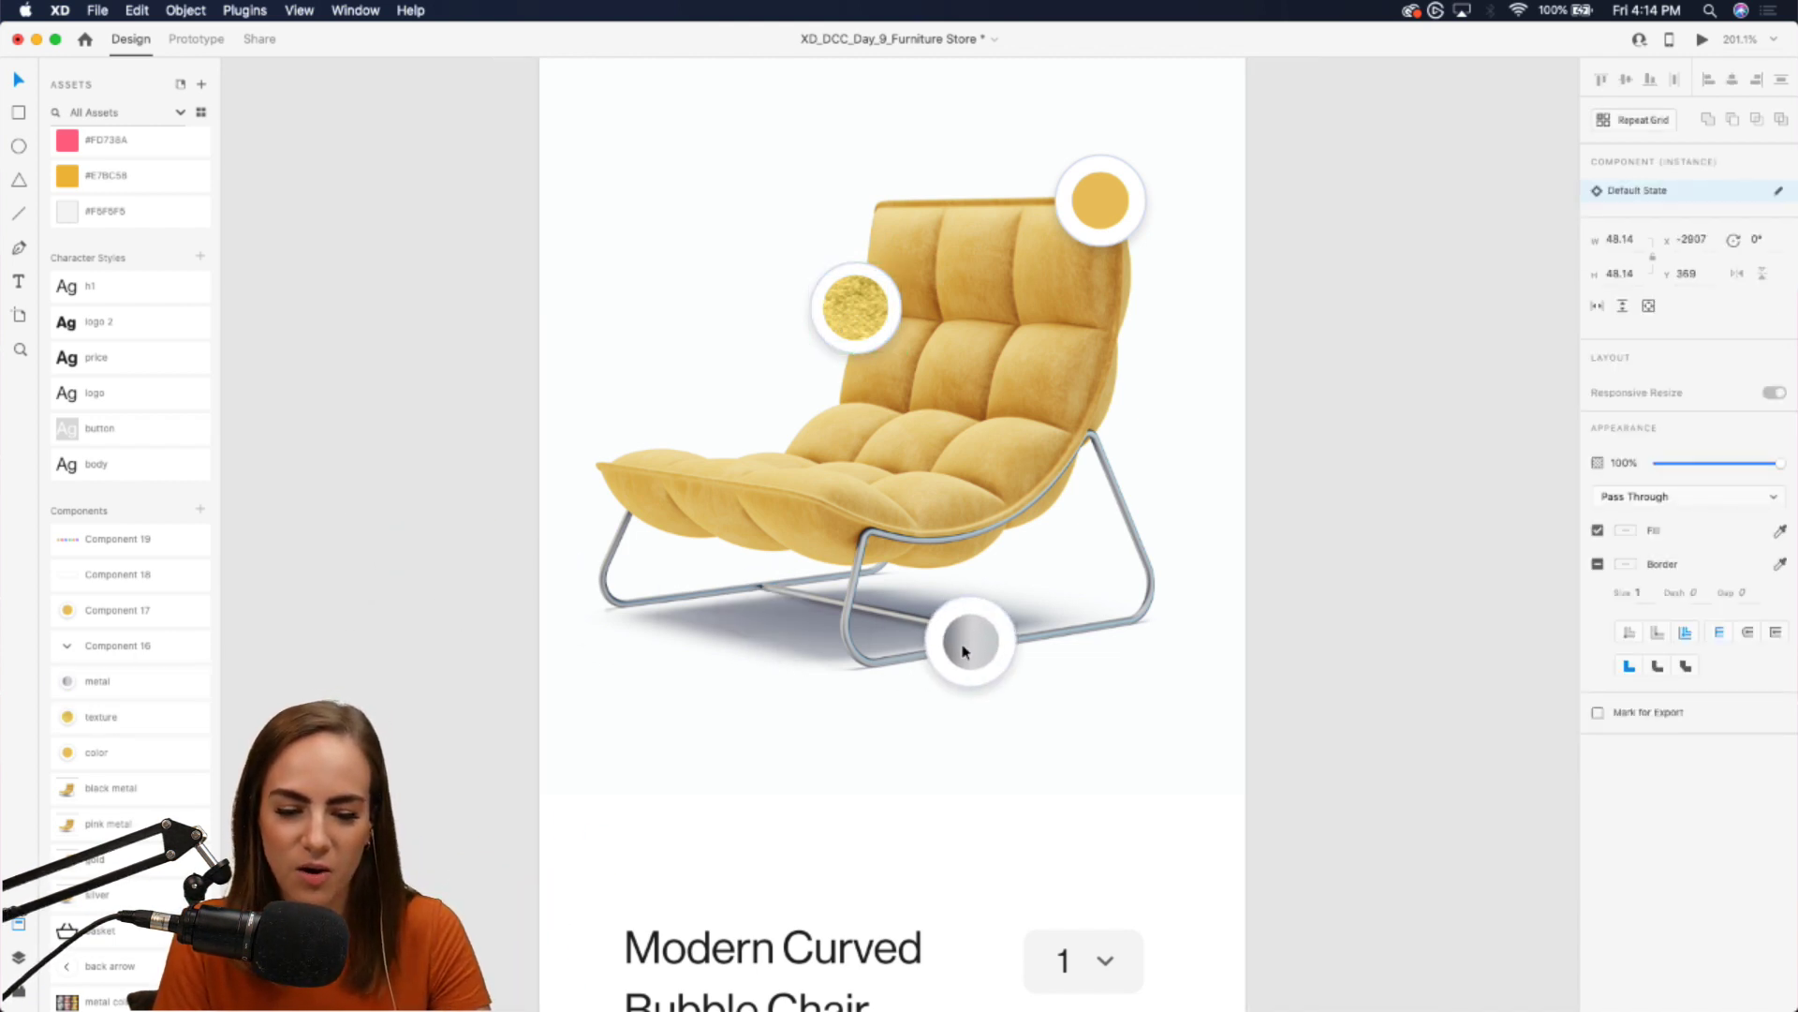
pyautogui.scroll(-4, 916, 667)
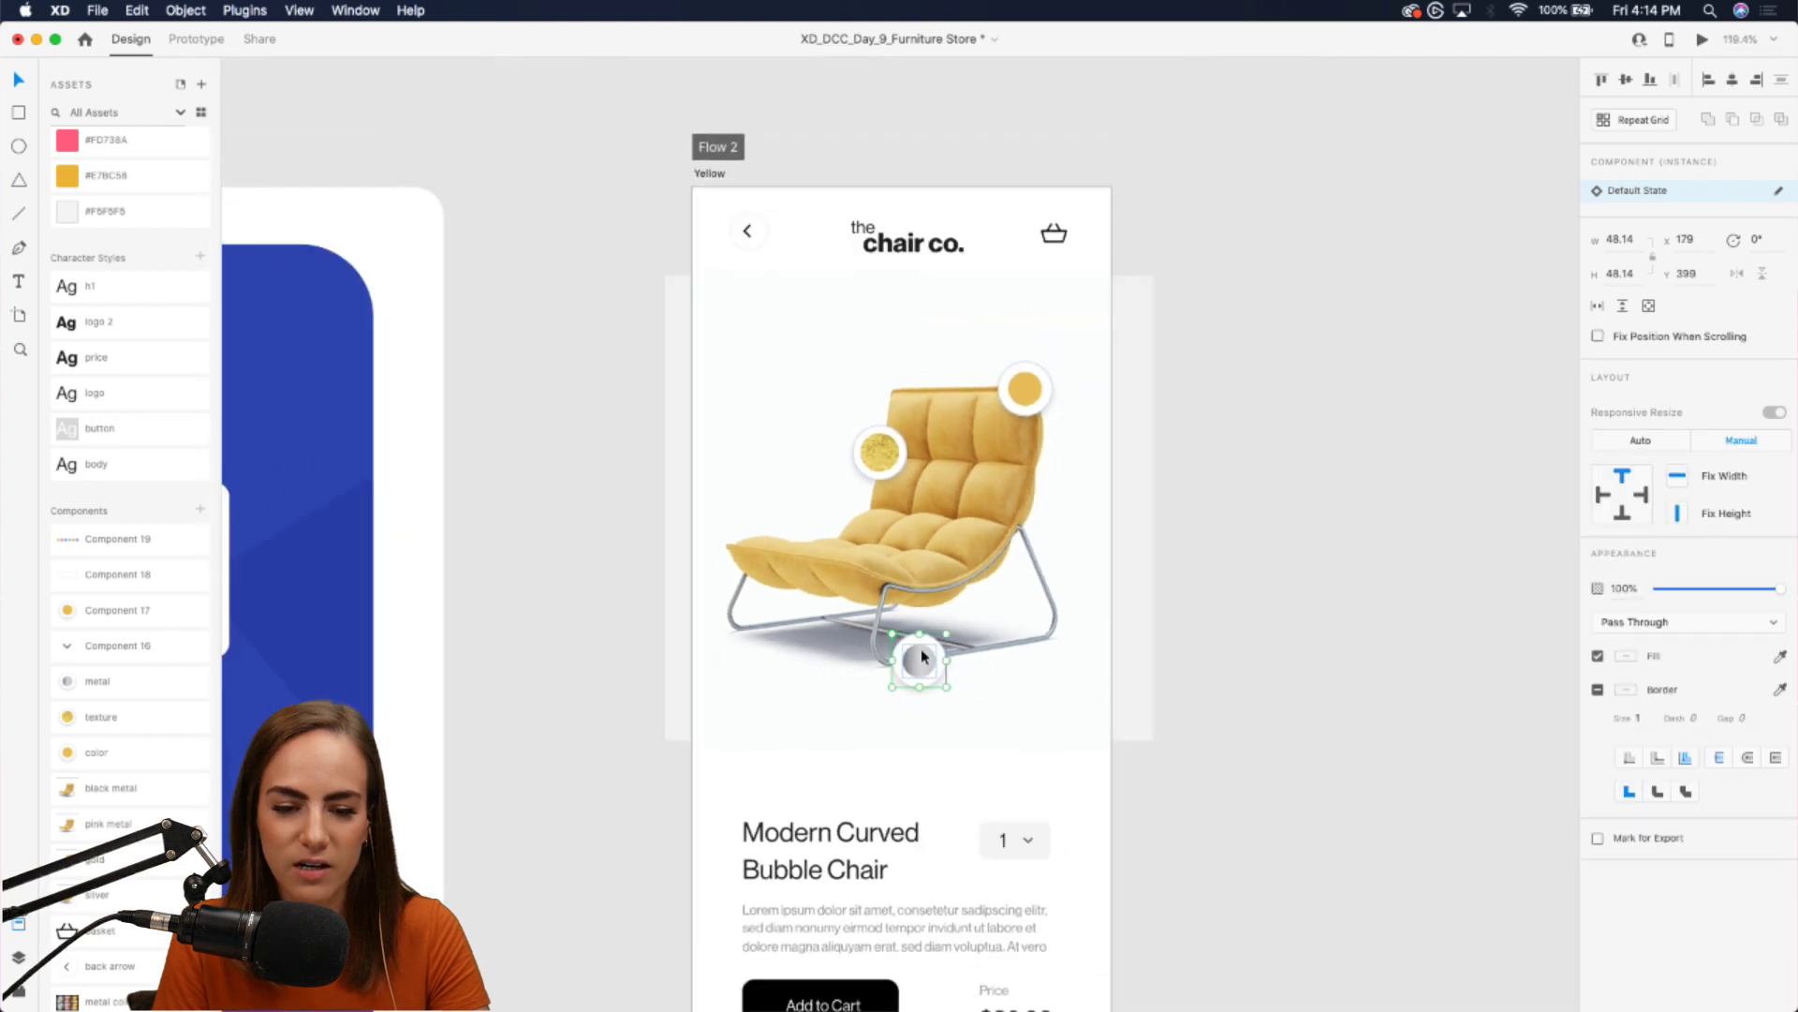
pyautogui.click(876, 477)
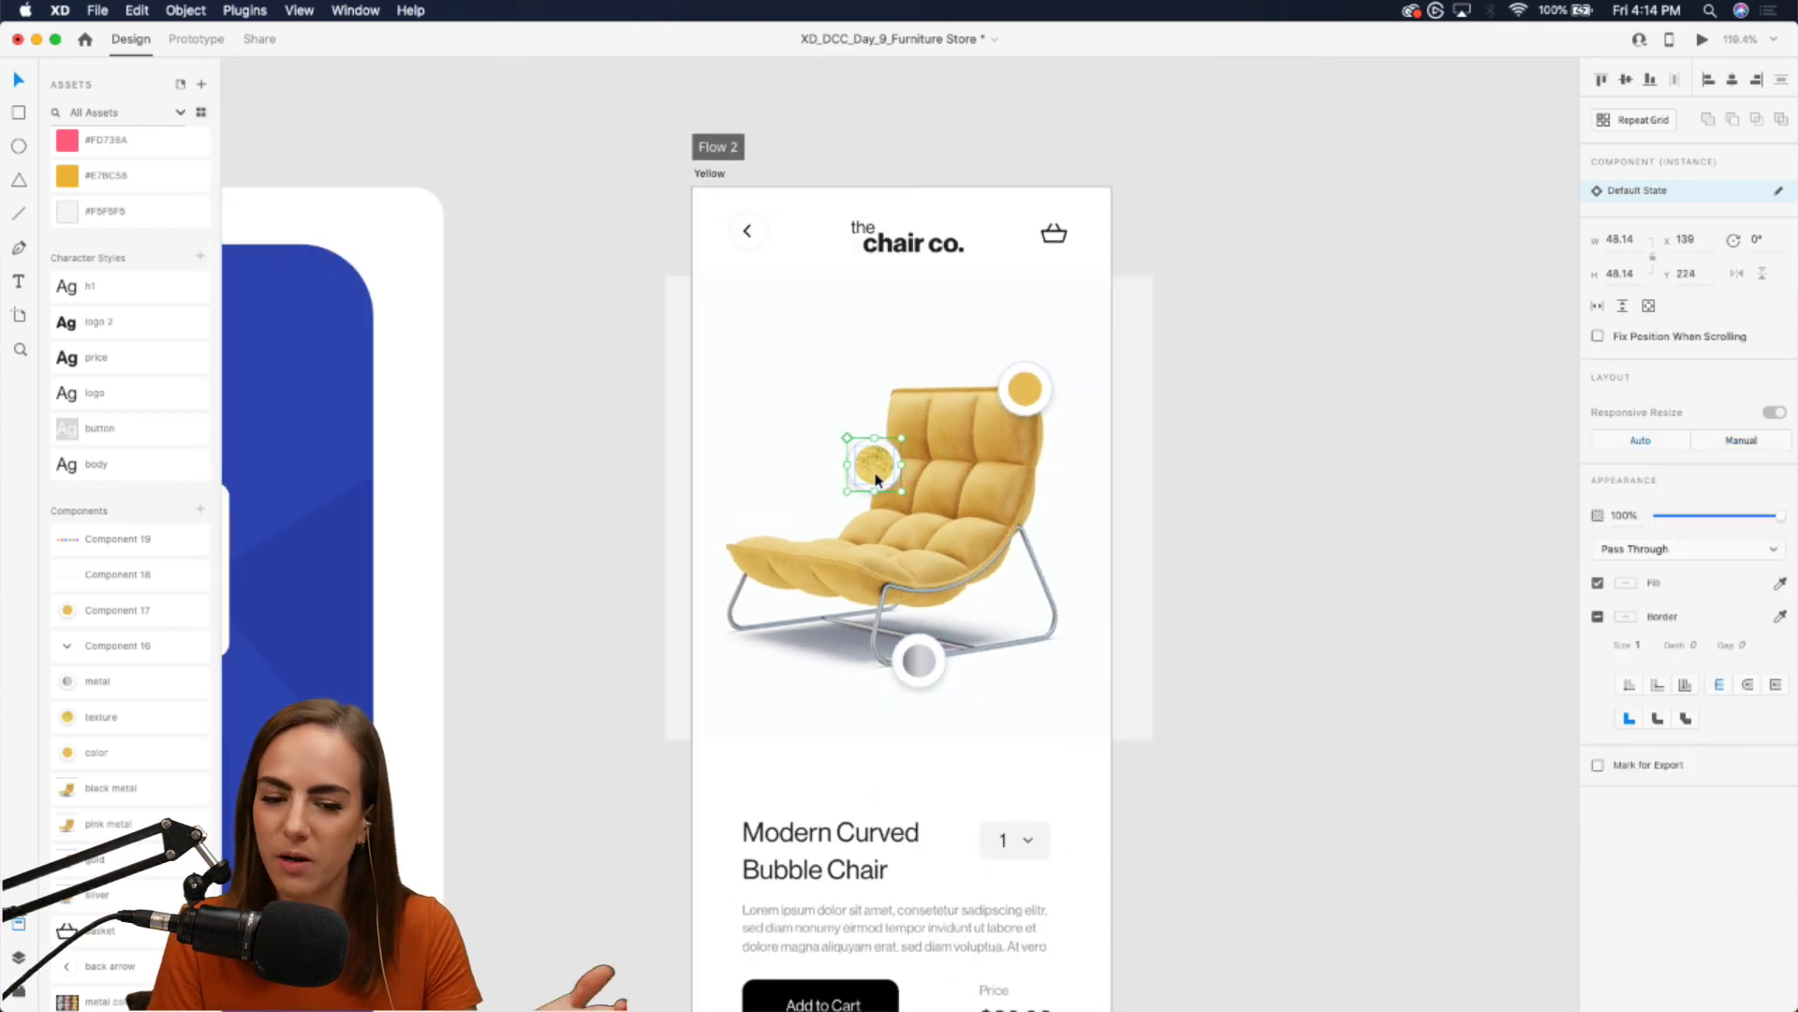
pyautogui.scroll(-2, 876, 478)
pyautogui.click(1137, 449)
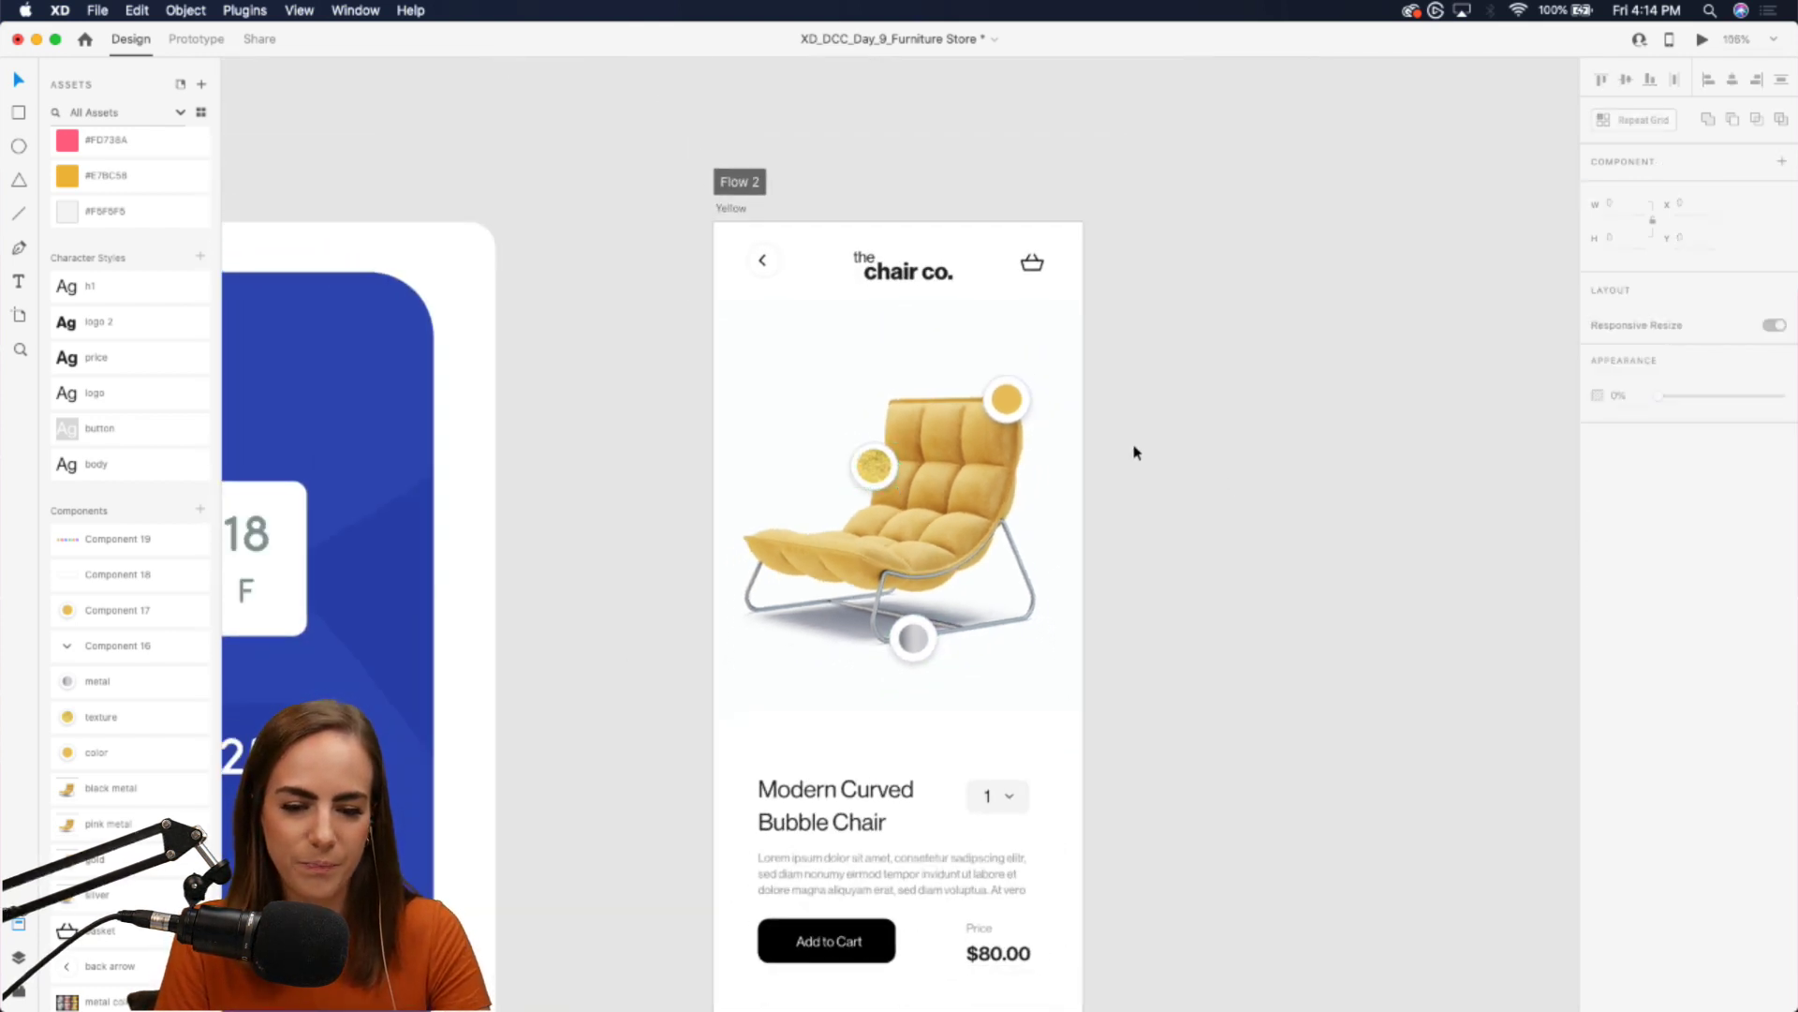
# Ungroup the color, texture and metal components placed on the chair.
pyautogui.scroll(4, 1030, 402)
pyautogui.click(857, 339)
pyautogui.rightClick(857, 337)
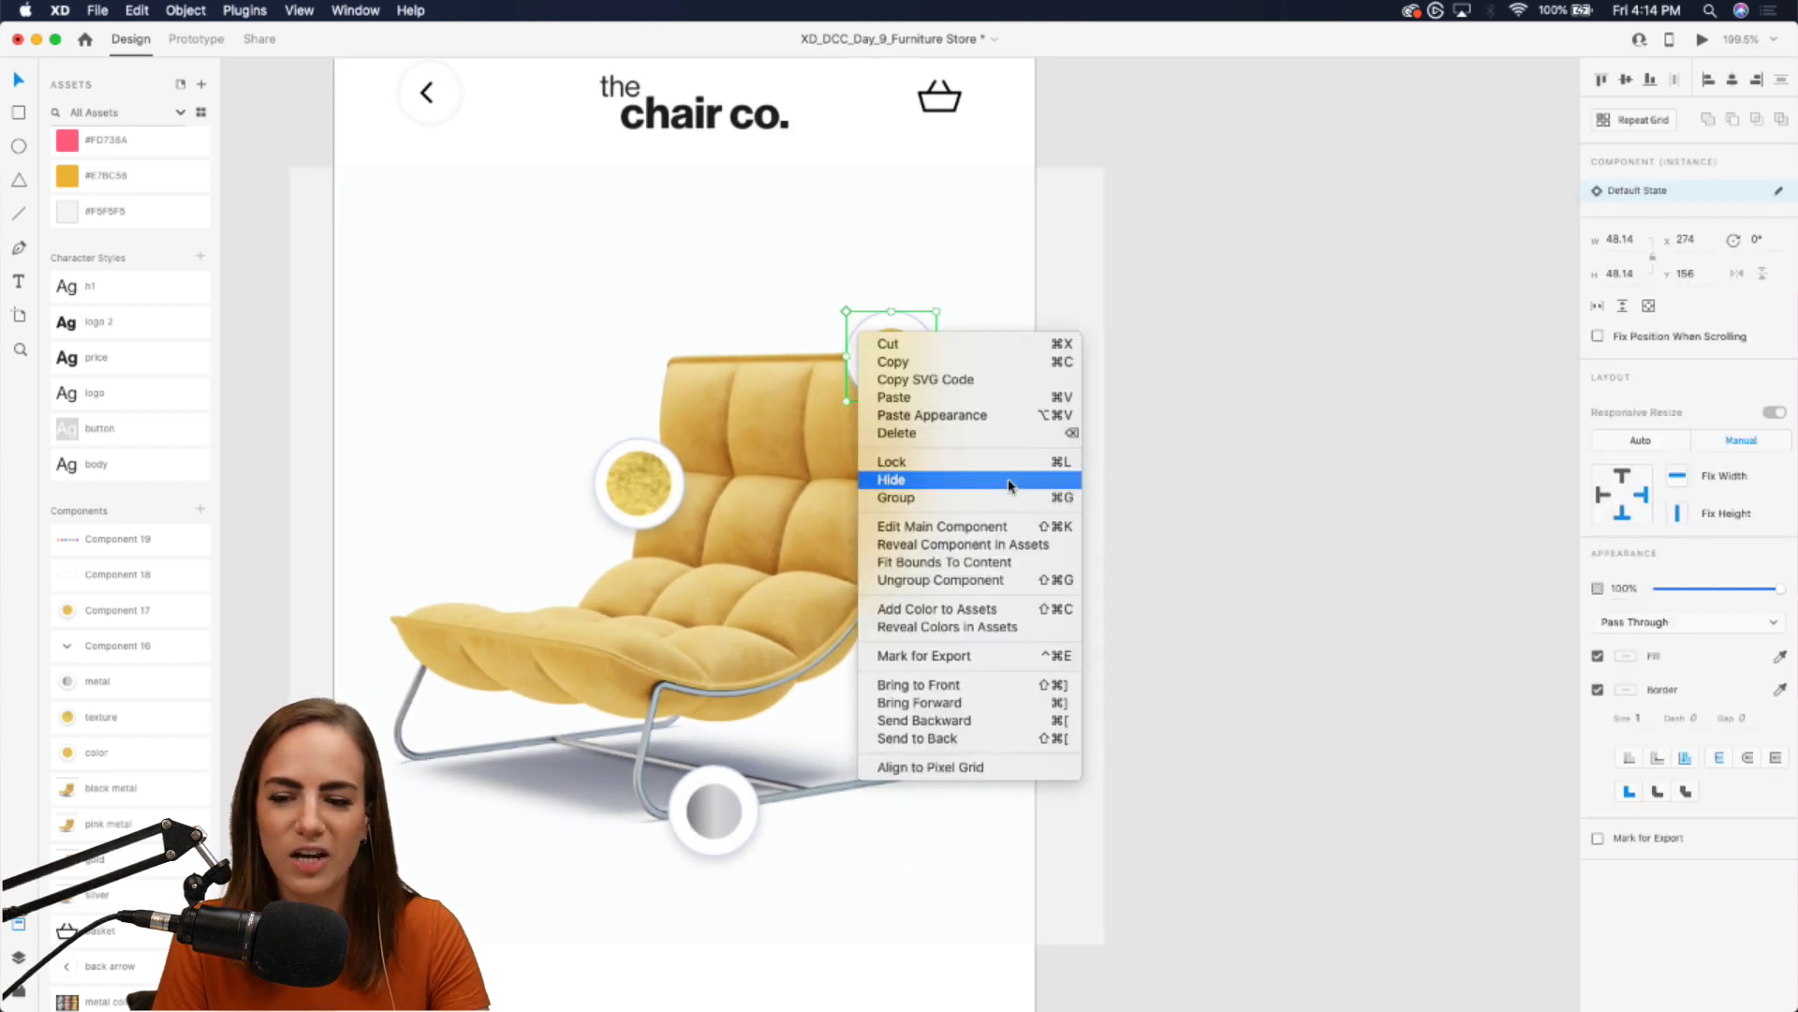
pyautogui.click(920, 581)
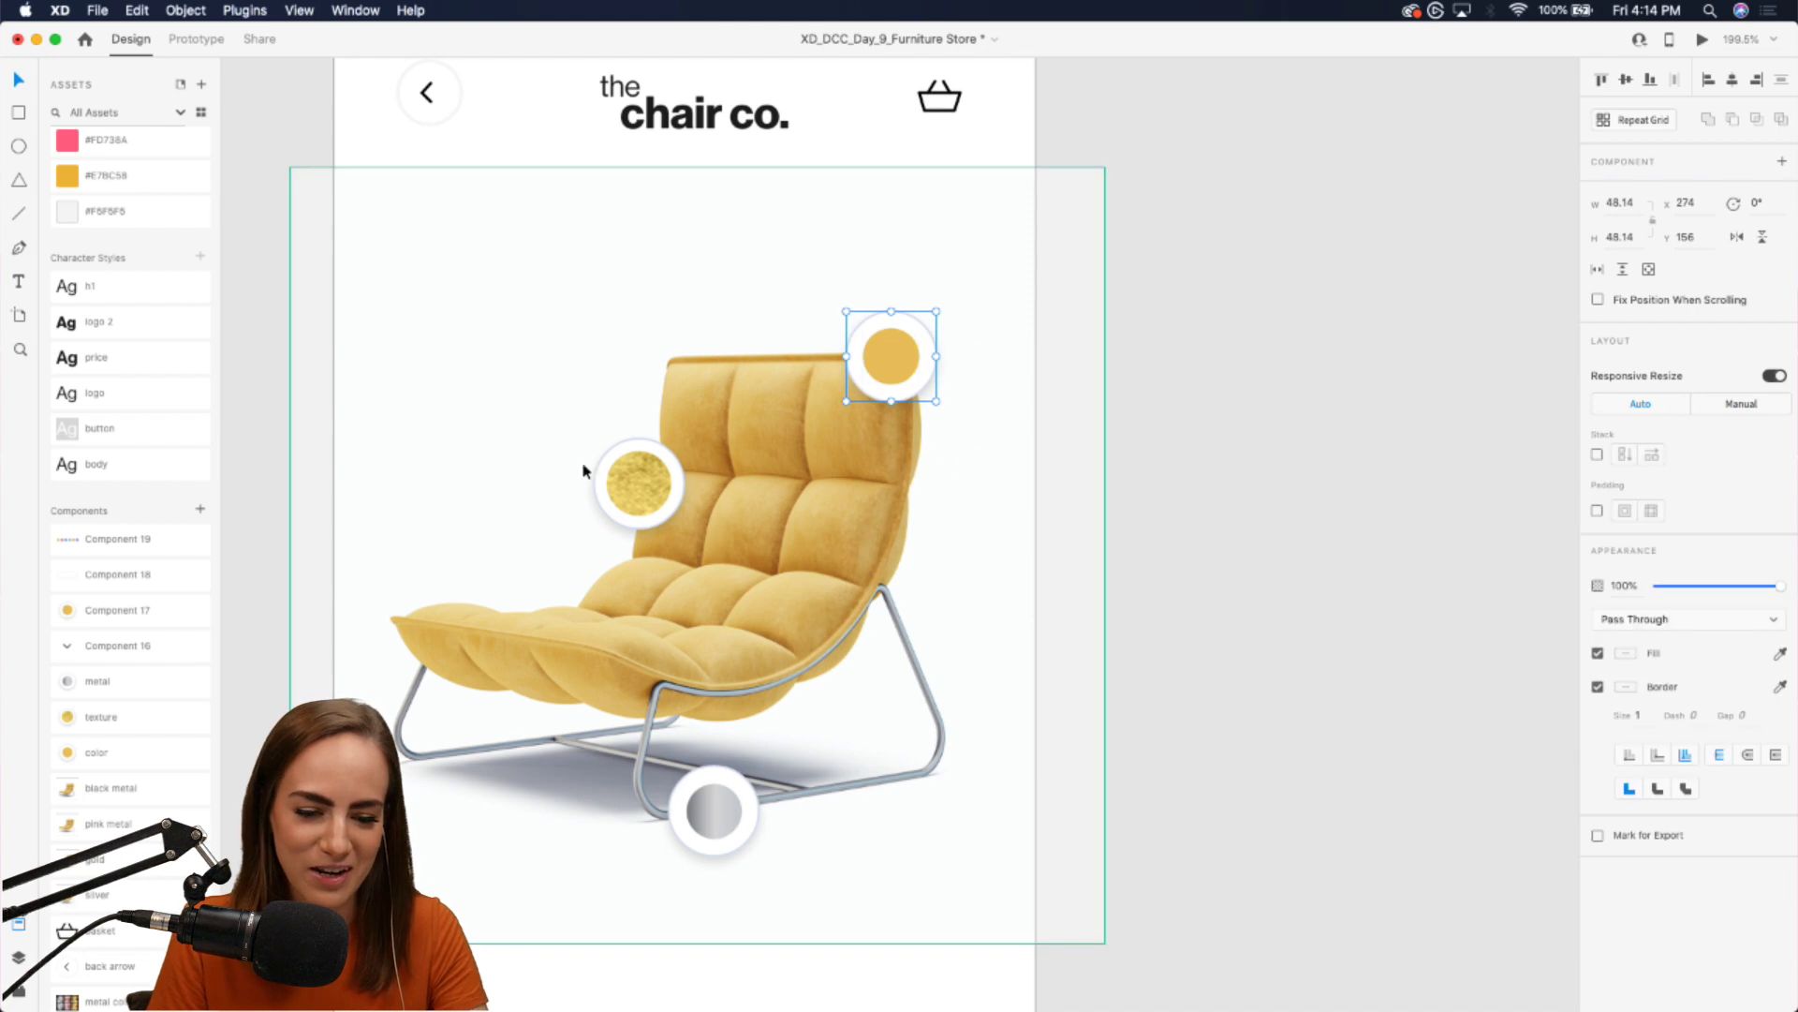
pyautogui.click(634, 487)
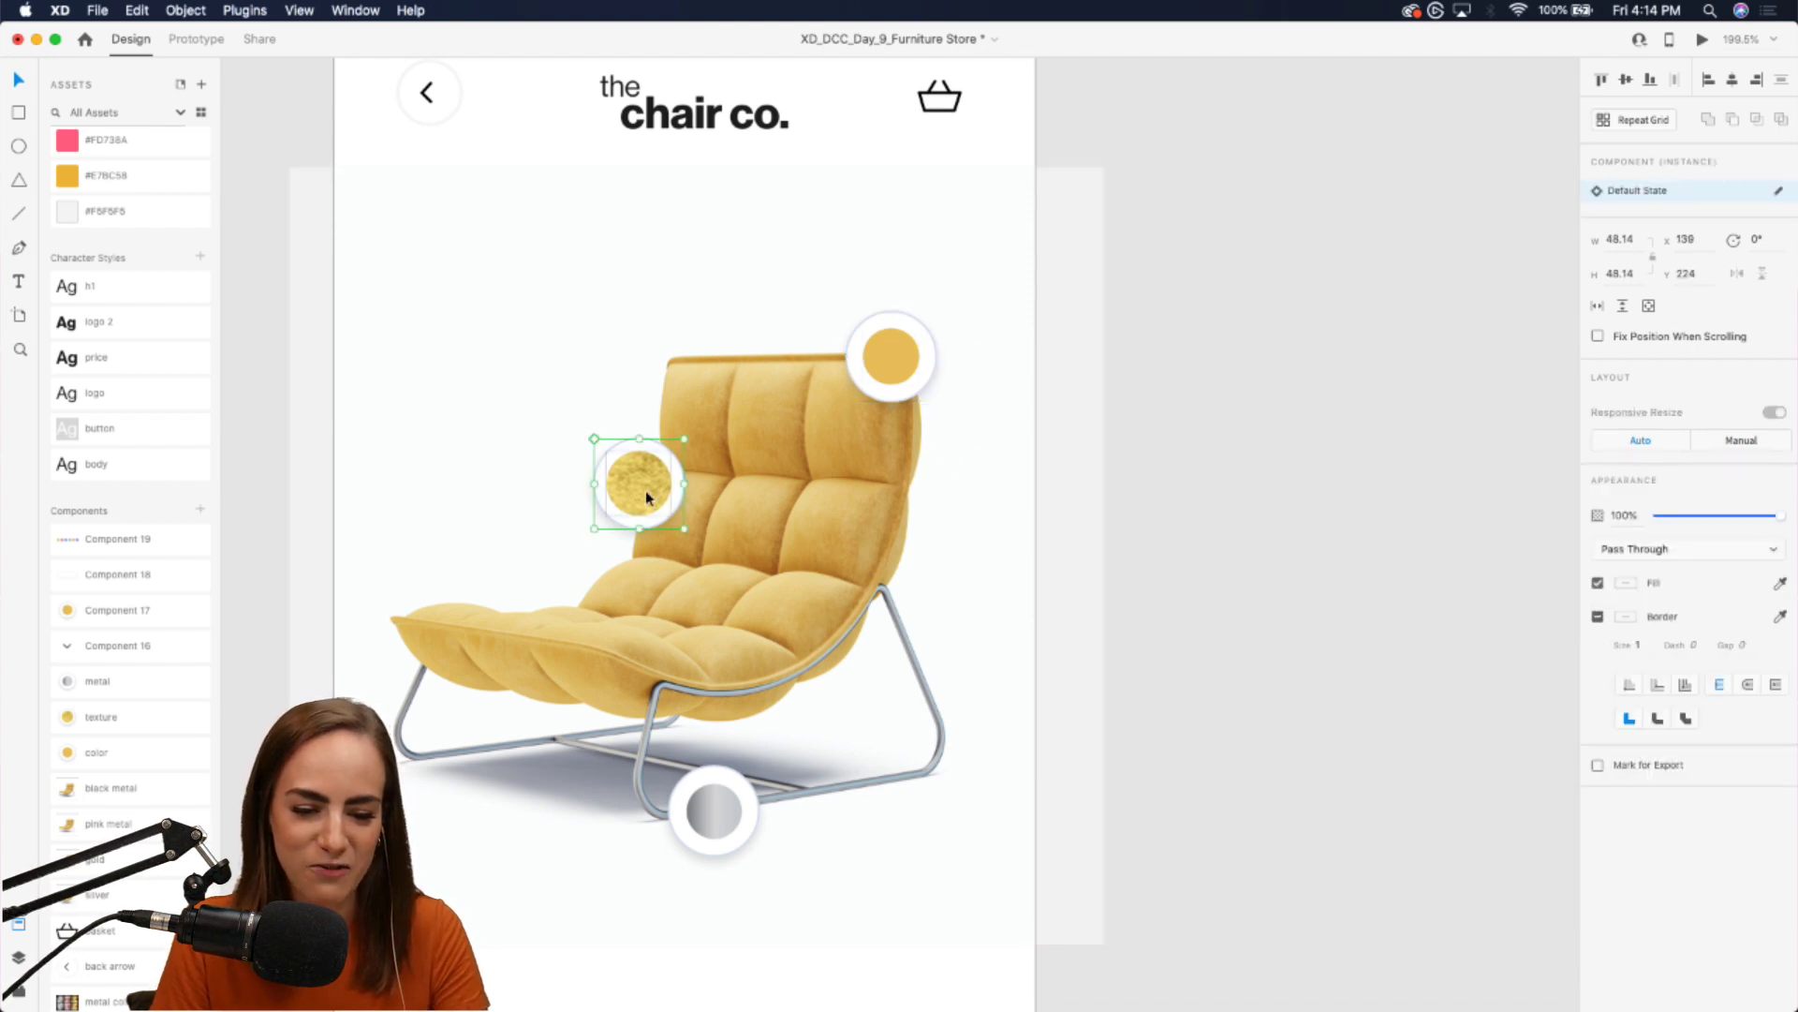
pyautogui.rightClick(645, 489)
pyautogui.click(724, 738)
pyautogui.click(706, 837)
pyautogui.rightClick(706, 837)
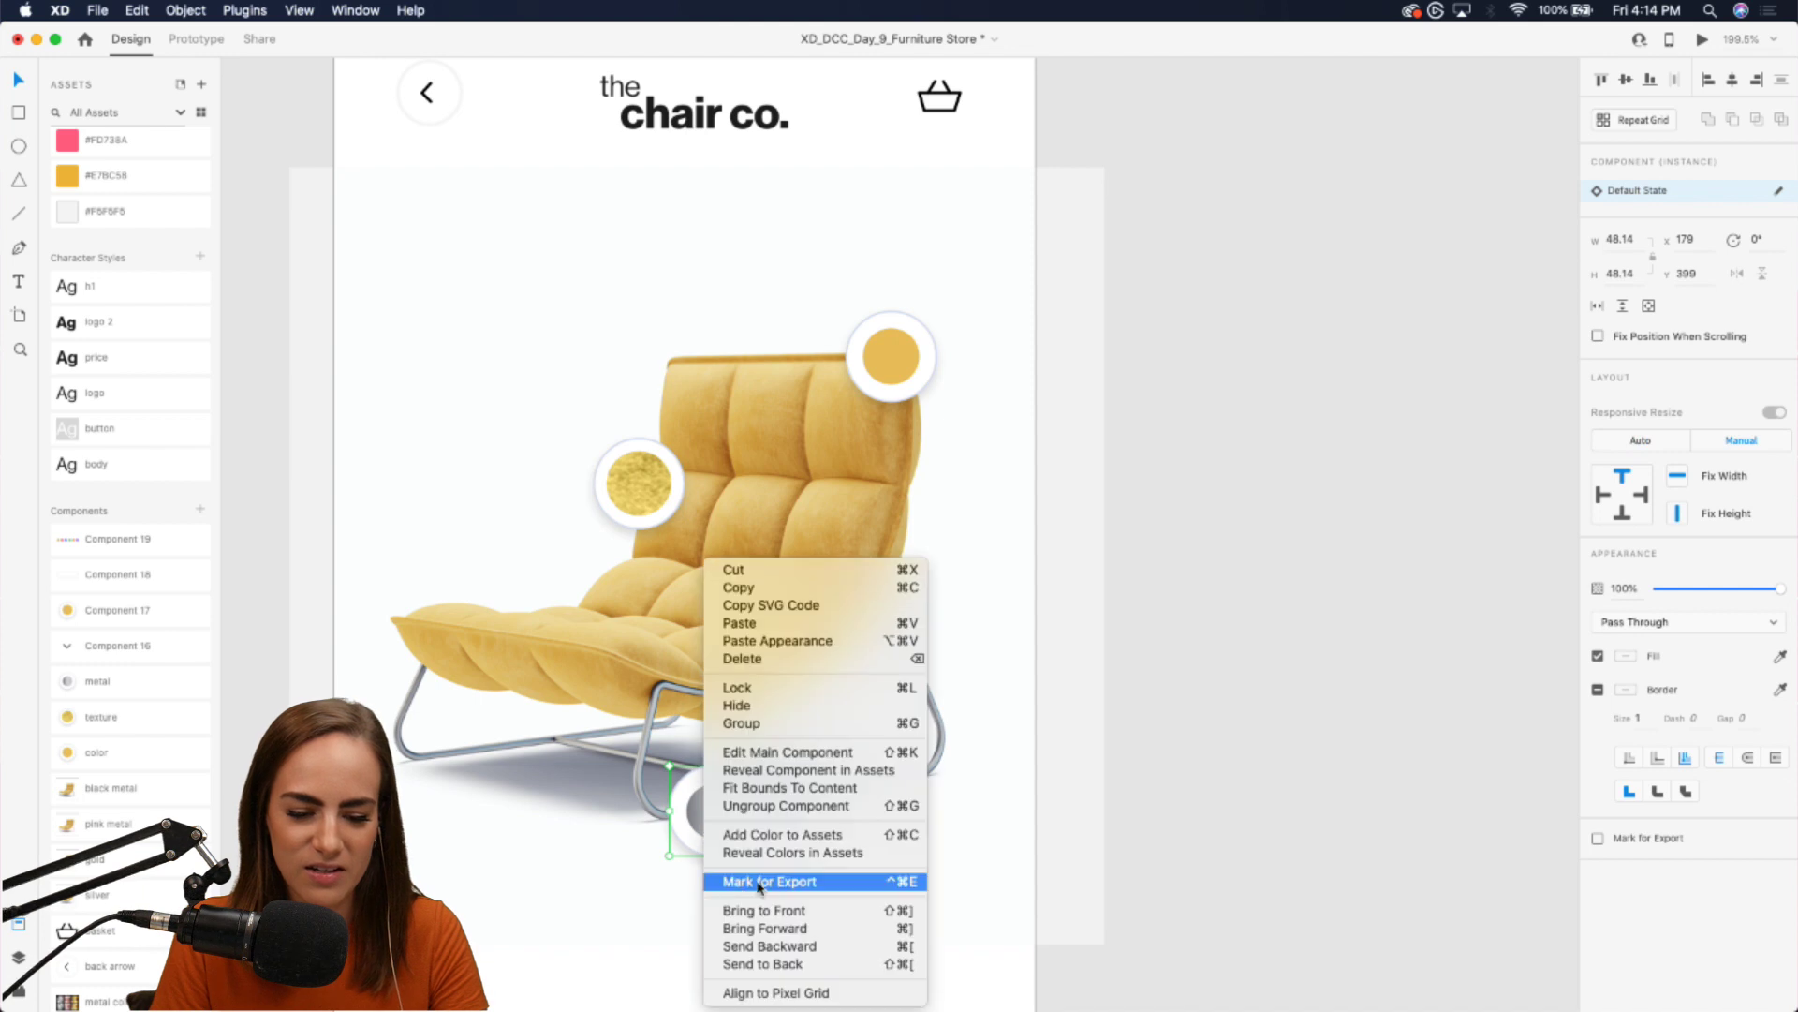
pyautogui.click(791, 807)
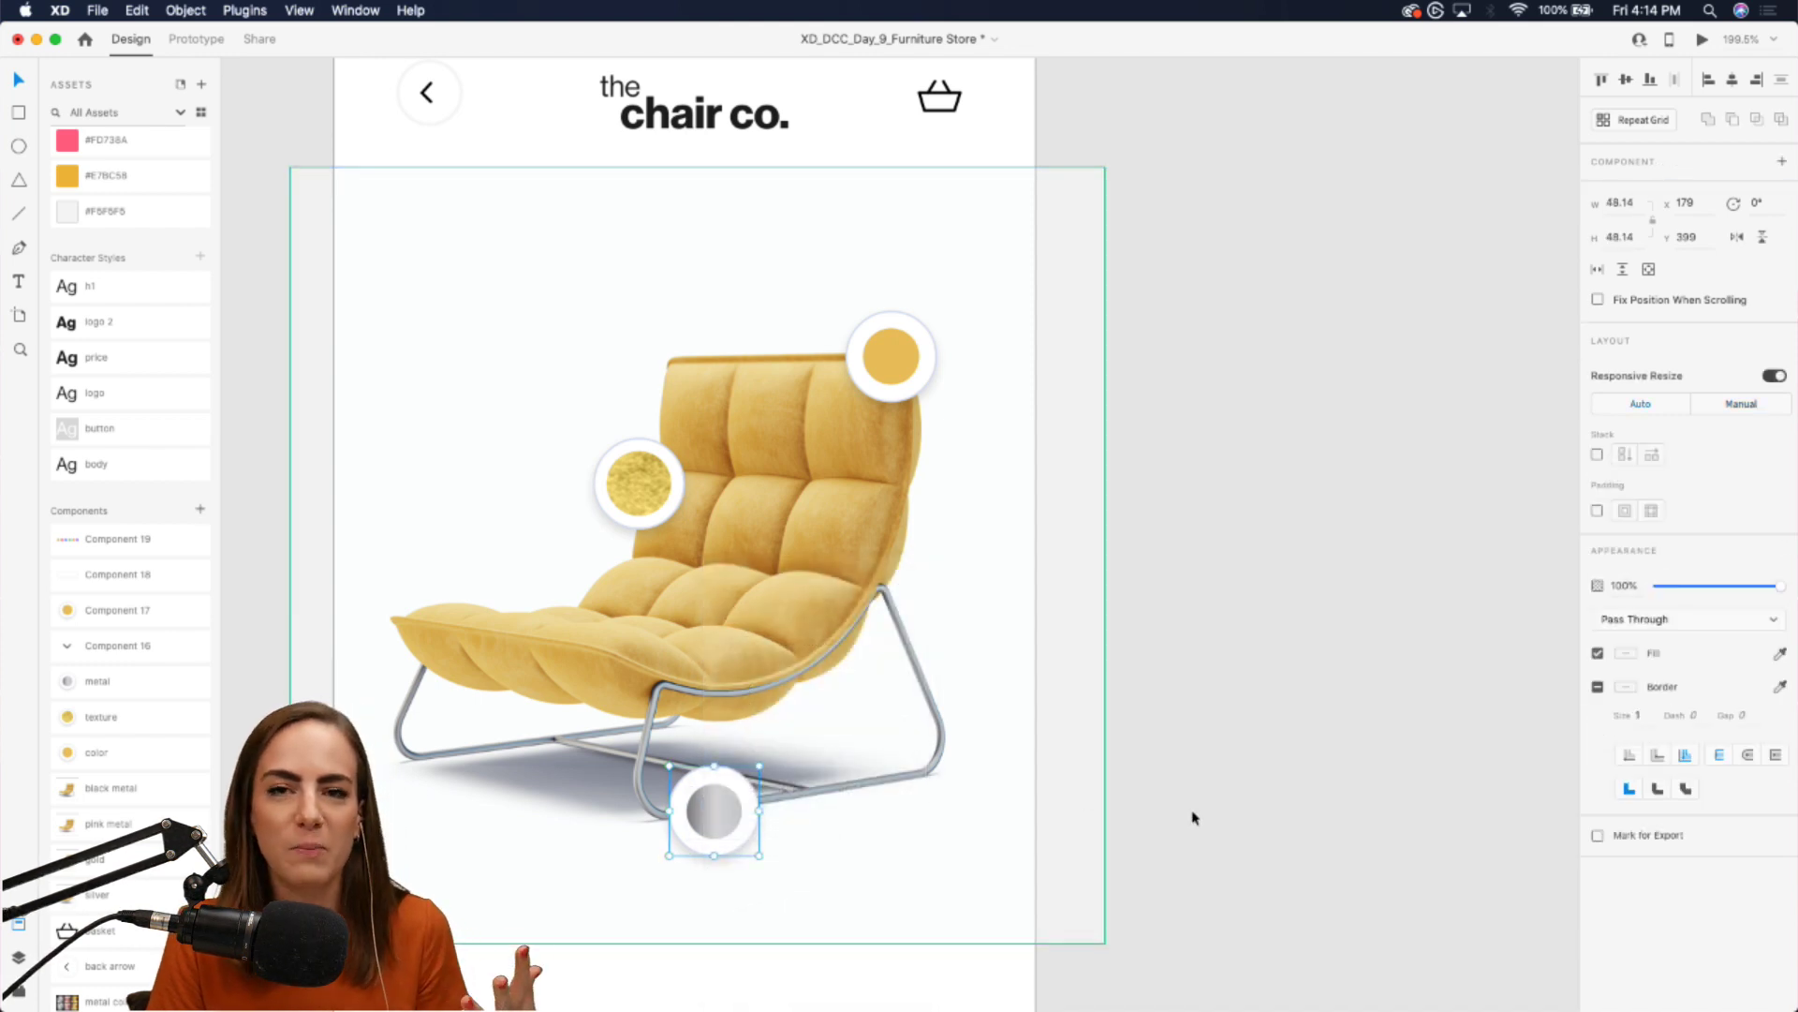
pyautogui.click(900, 341)
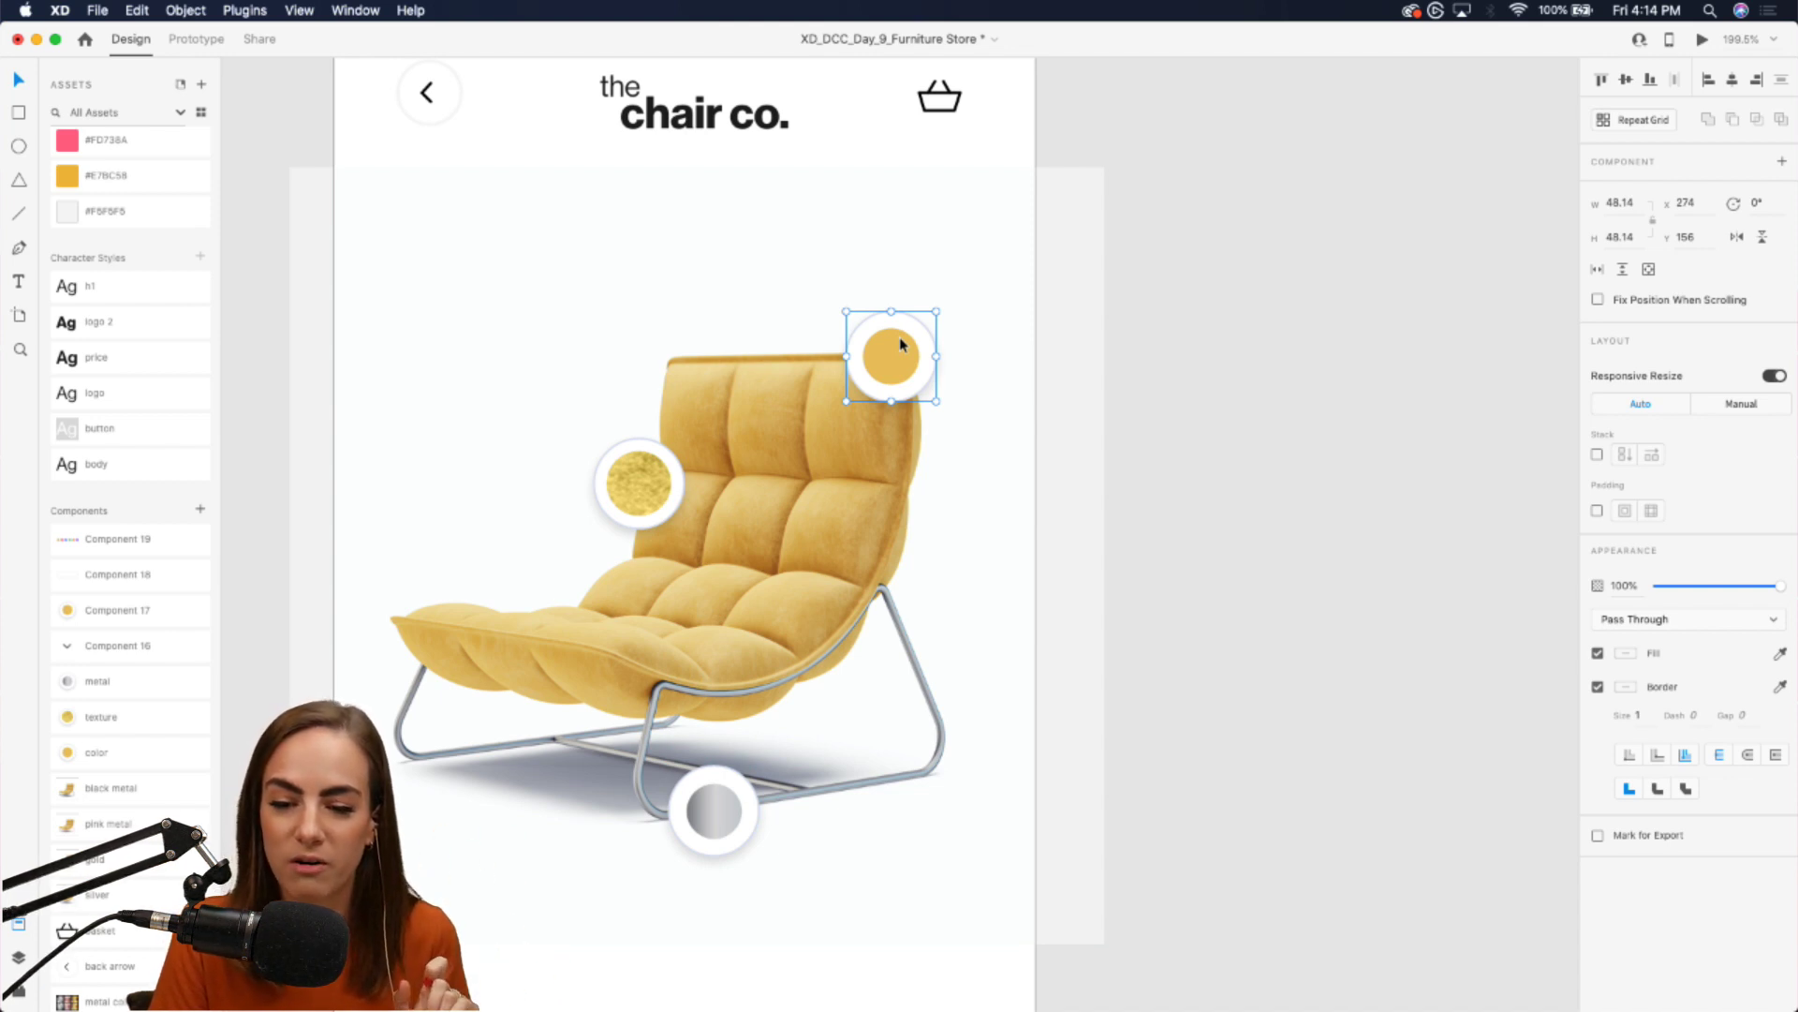
# Draw an ellipse about 314 by 103 over the chair's legs and remove its border.
pyautogui.scroll(-5, 1195, 482)
pyautogui.click(1194, 481)
pyautogui.scroll(-1, 1194, 482)
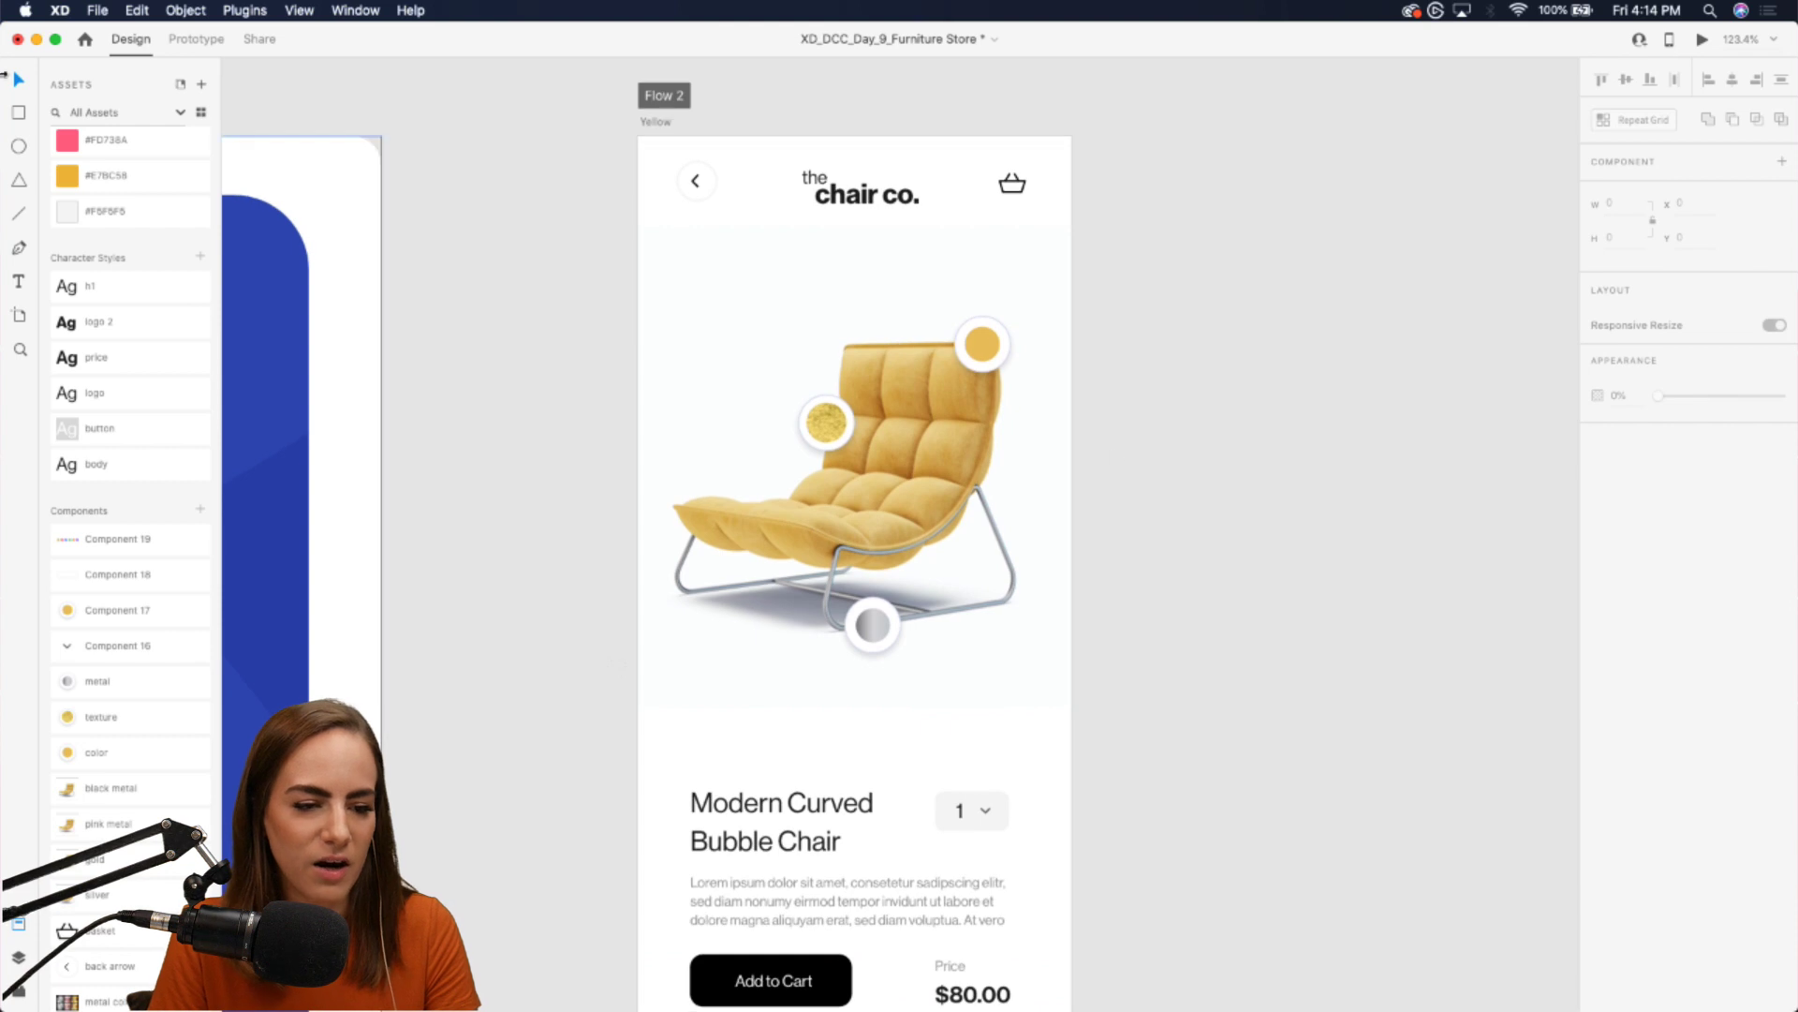
pyautogui.click(13, 148)
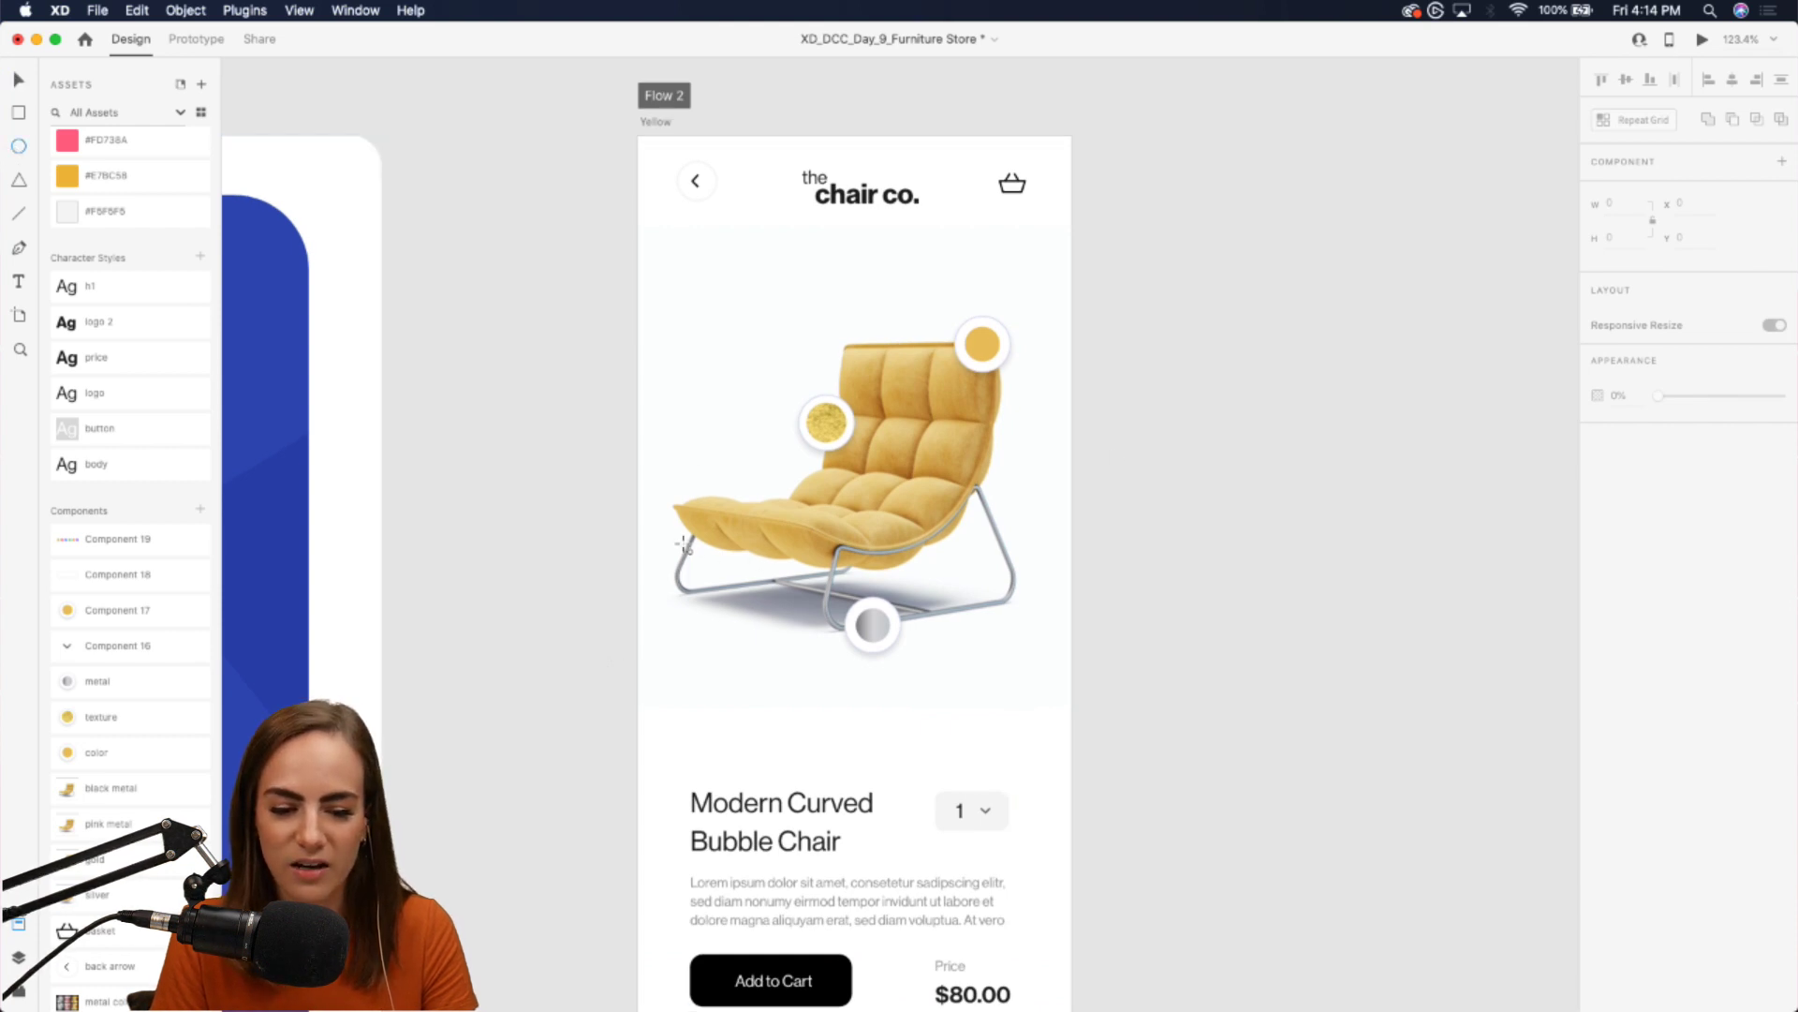
pyautogui.moveTo(675, 541); pyautogui.dragTo(980, 631)
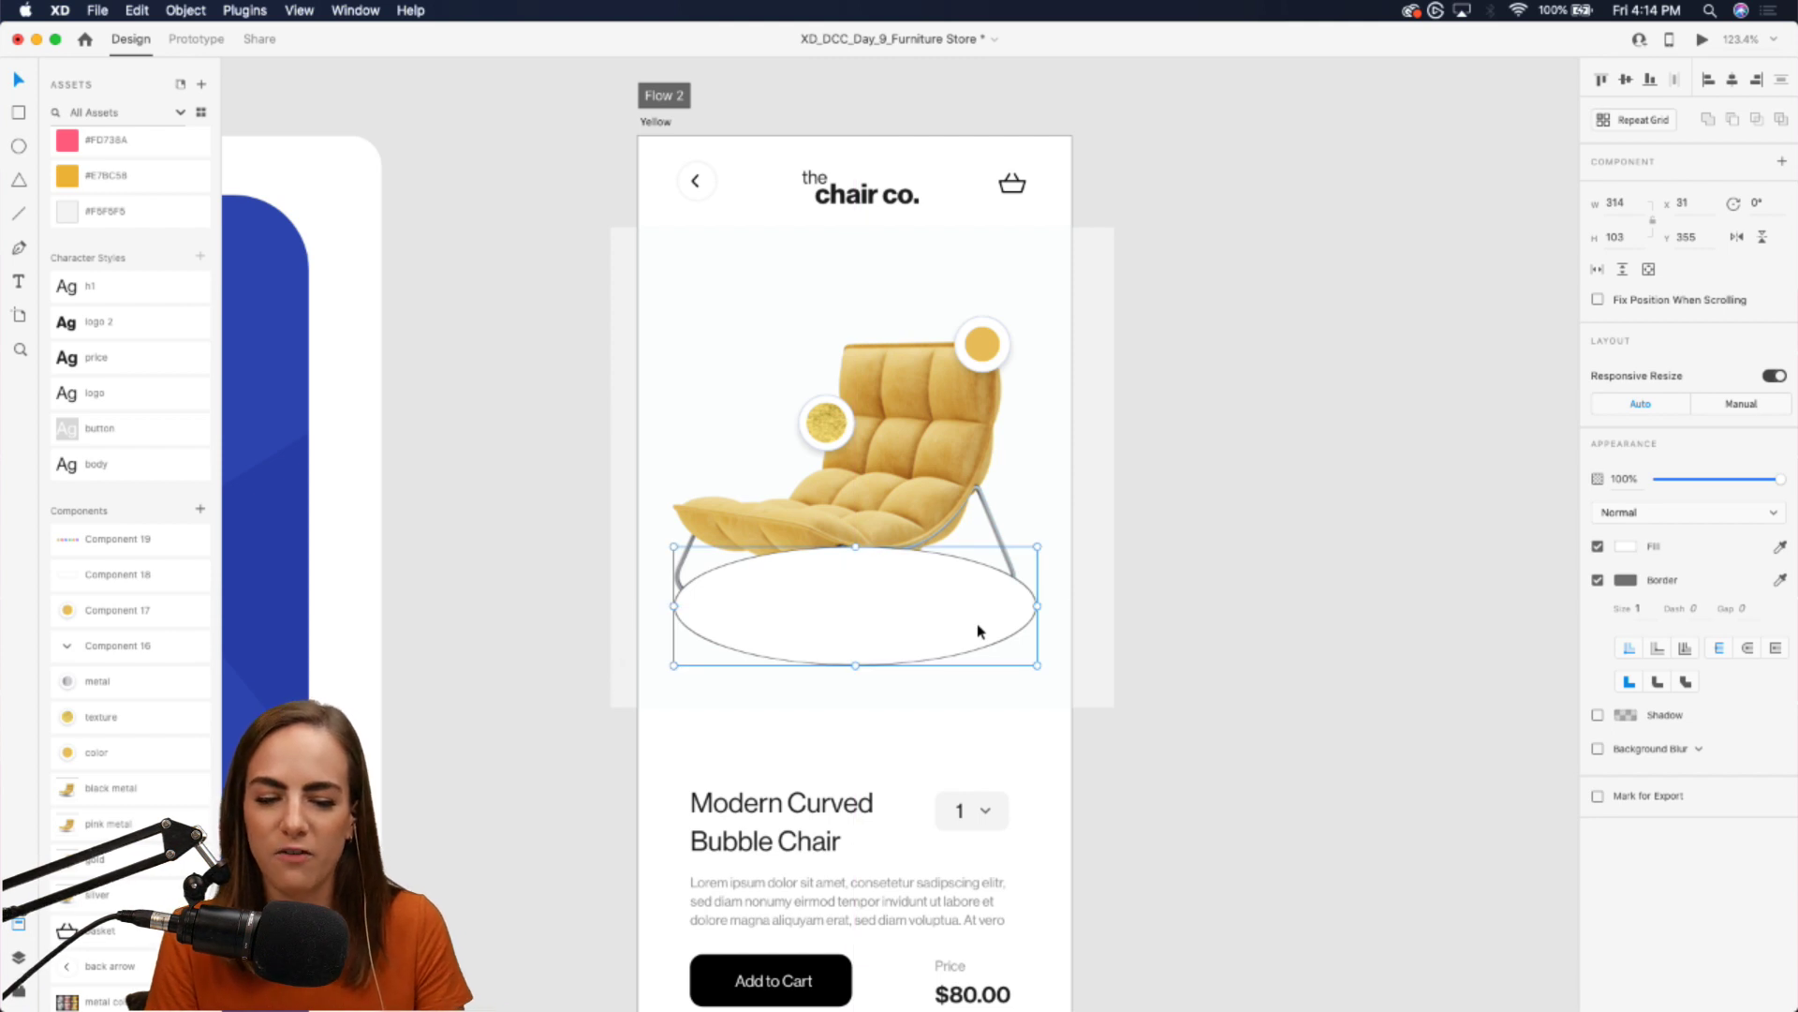
pyautogui.click(1597, 580)
# Fill the ellipse with a linear gradient and lower its opacity to about 68%.
pyautogui.click(1627, 546)
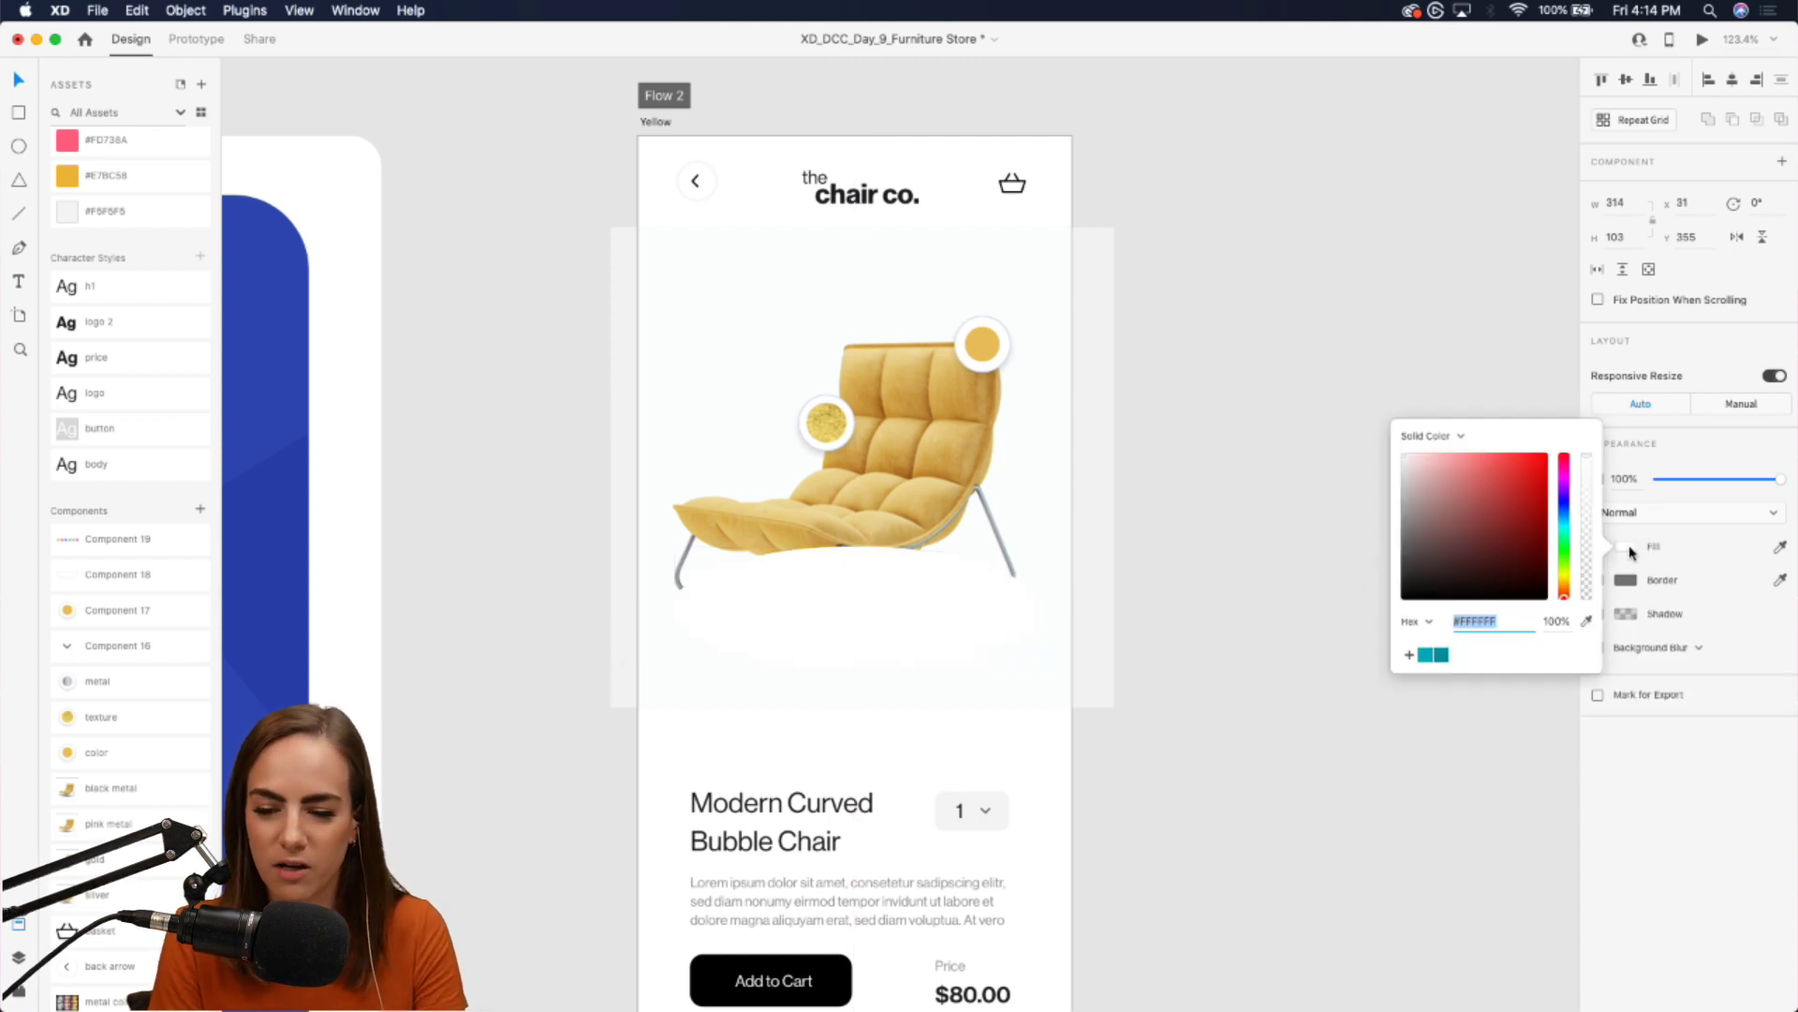
pyautogui.click(1440, 437)
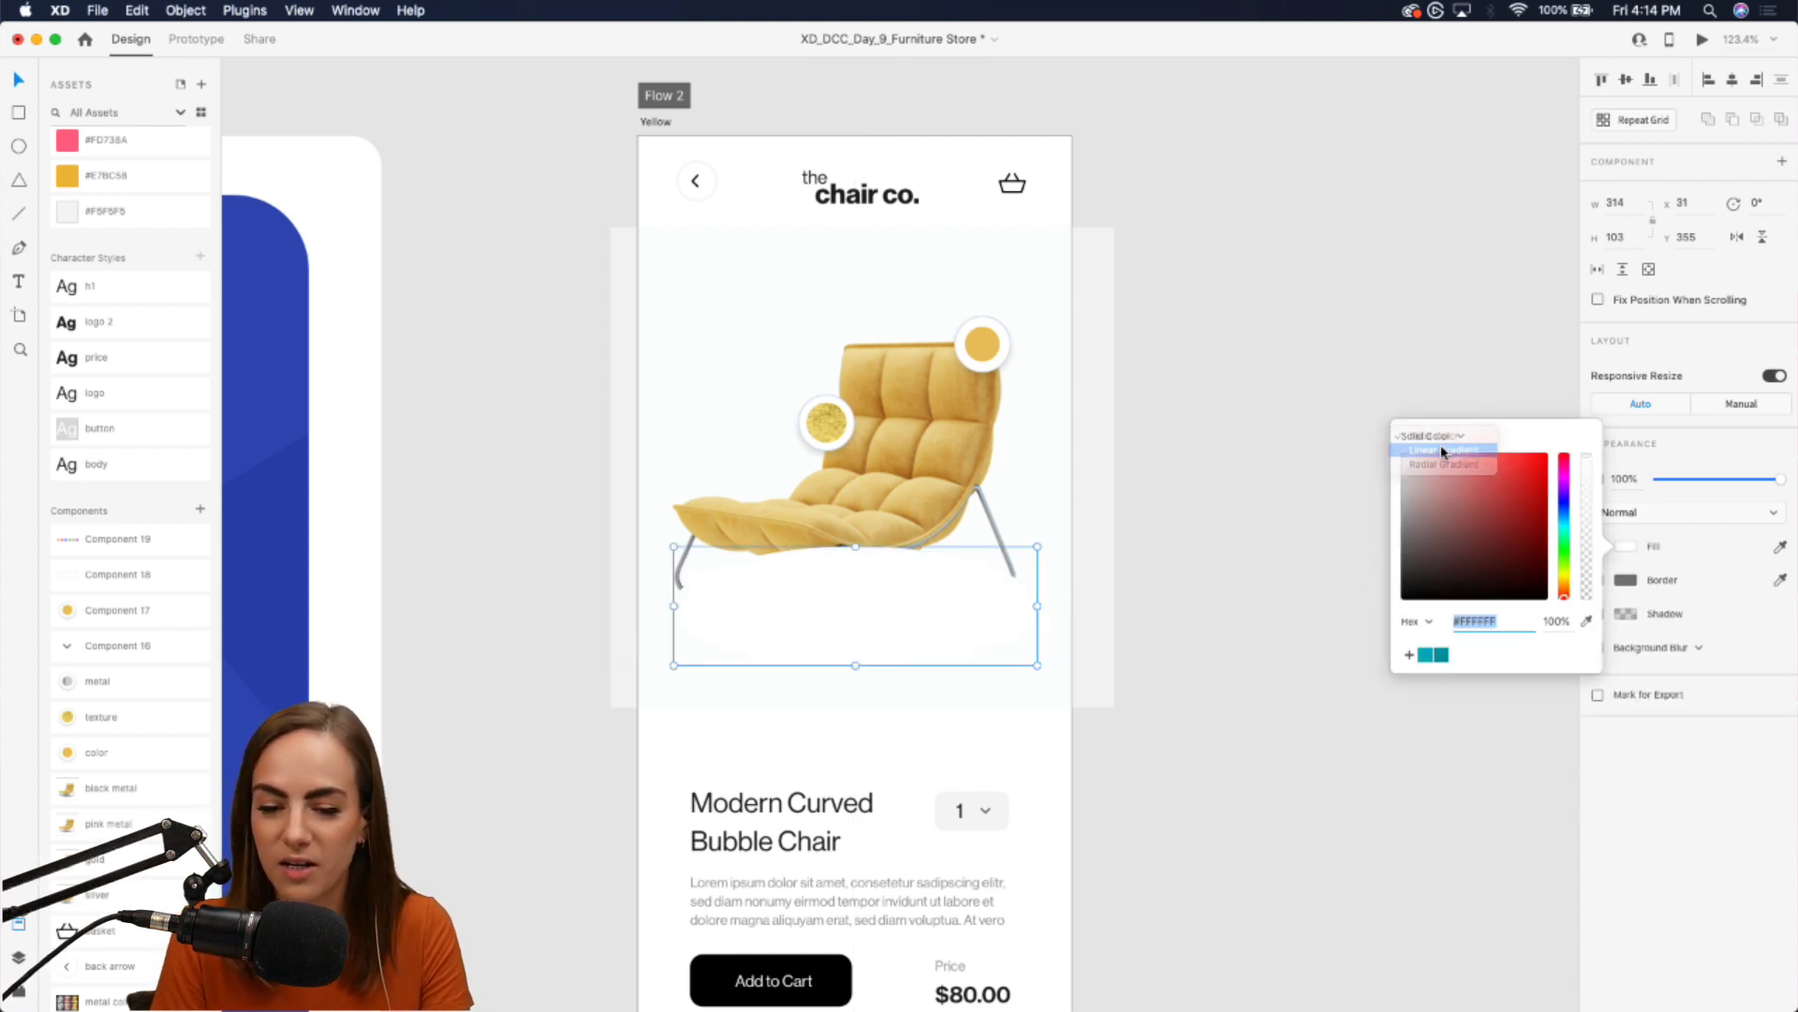
pyautogui.click(1443, 450)
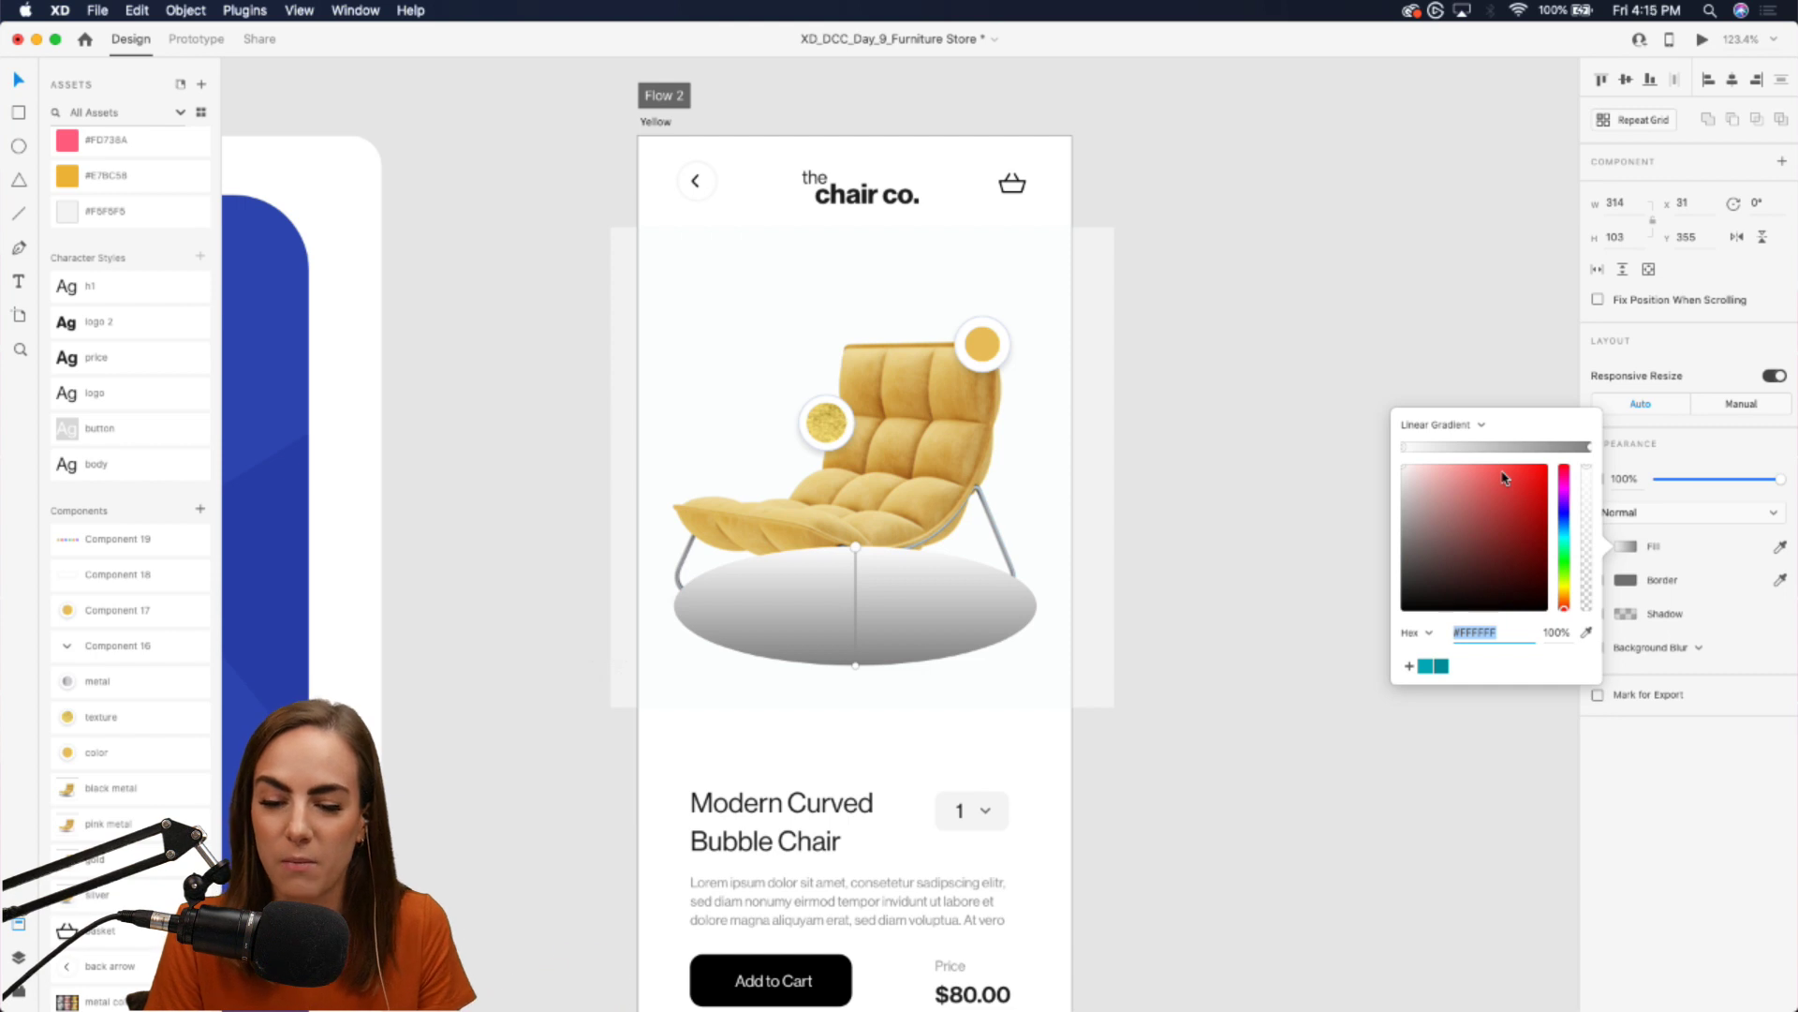
pyautogui.click(1689, 479)
pyautogui.moveTo(1694, 482); pyautogui.dragTo(1739, 480)
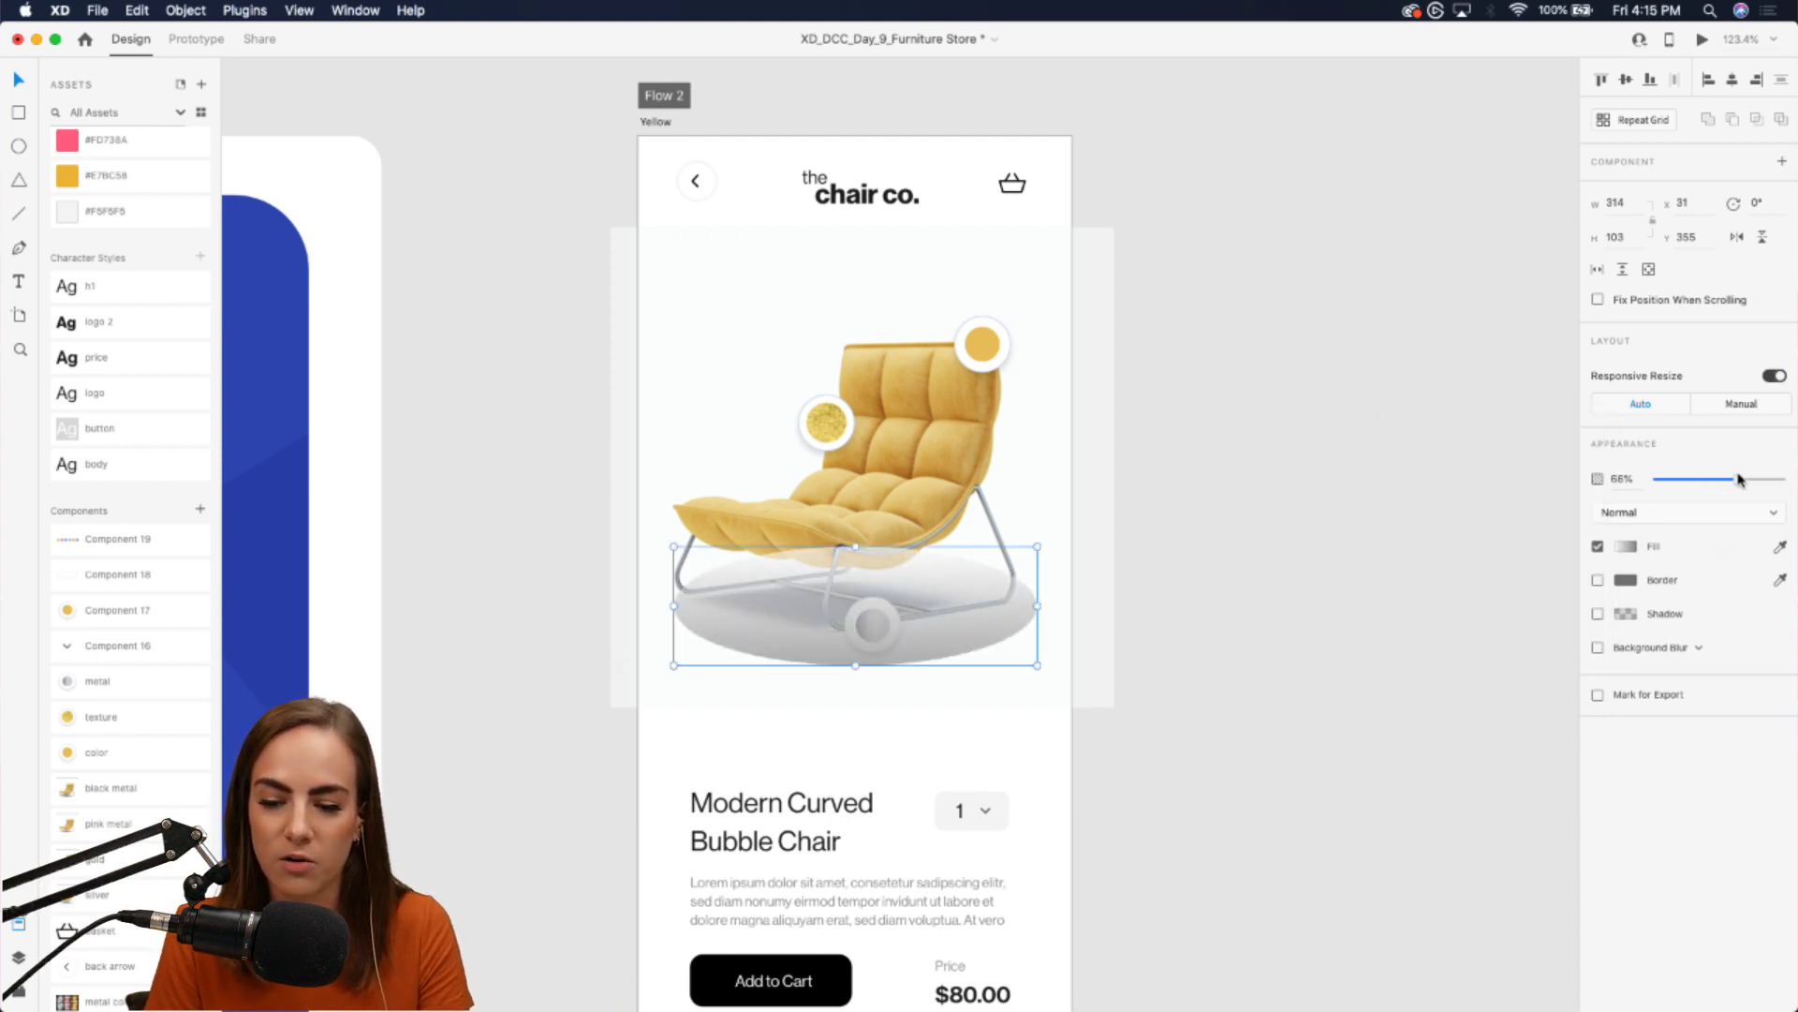
# Set the ellipse's blend mode to Multiply, reduce its height to about 87 and place it under the chair at about Y 371.
pyautogui.click(1662, 514)
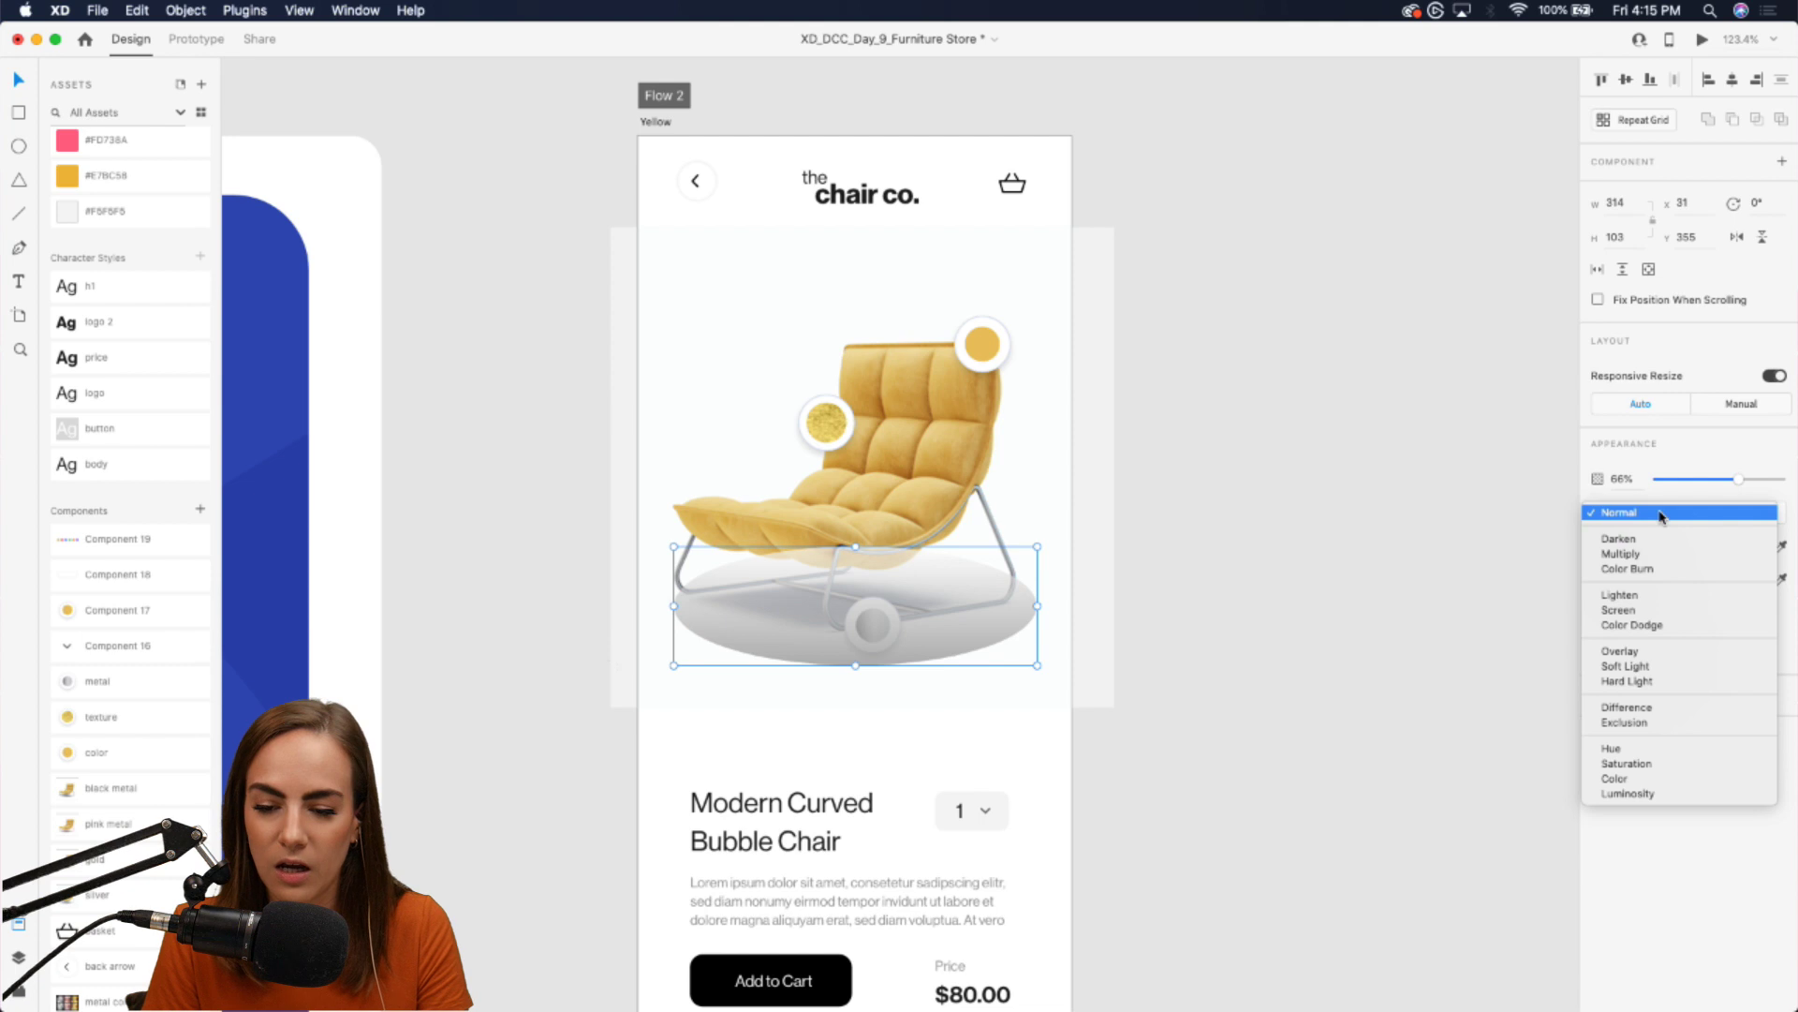
pyautogui.click(1640, 555)
pyautogui.click(925, 603)
pyautogui.moveTo(954, 598); pyautogui.dragTo(954, 604)
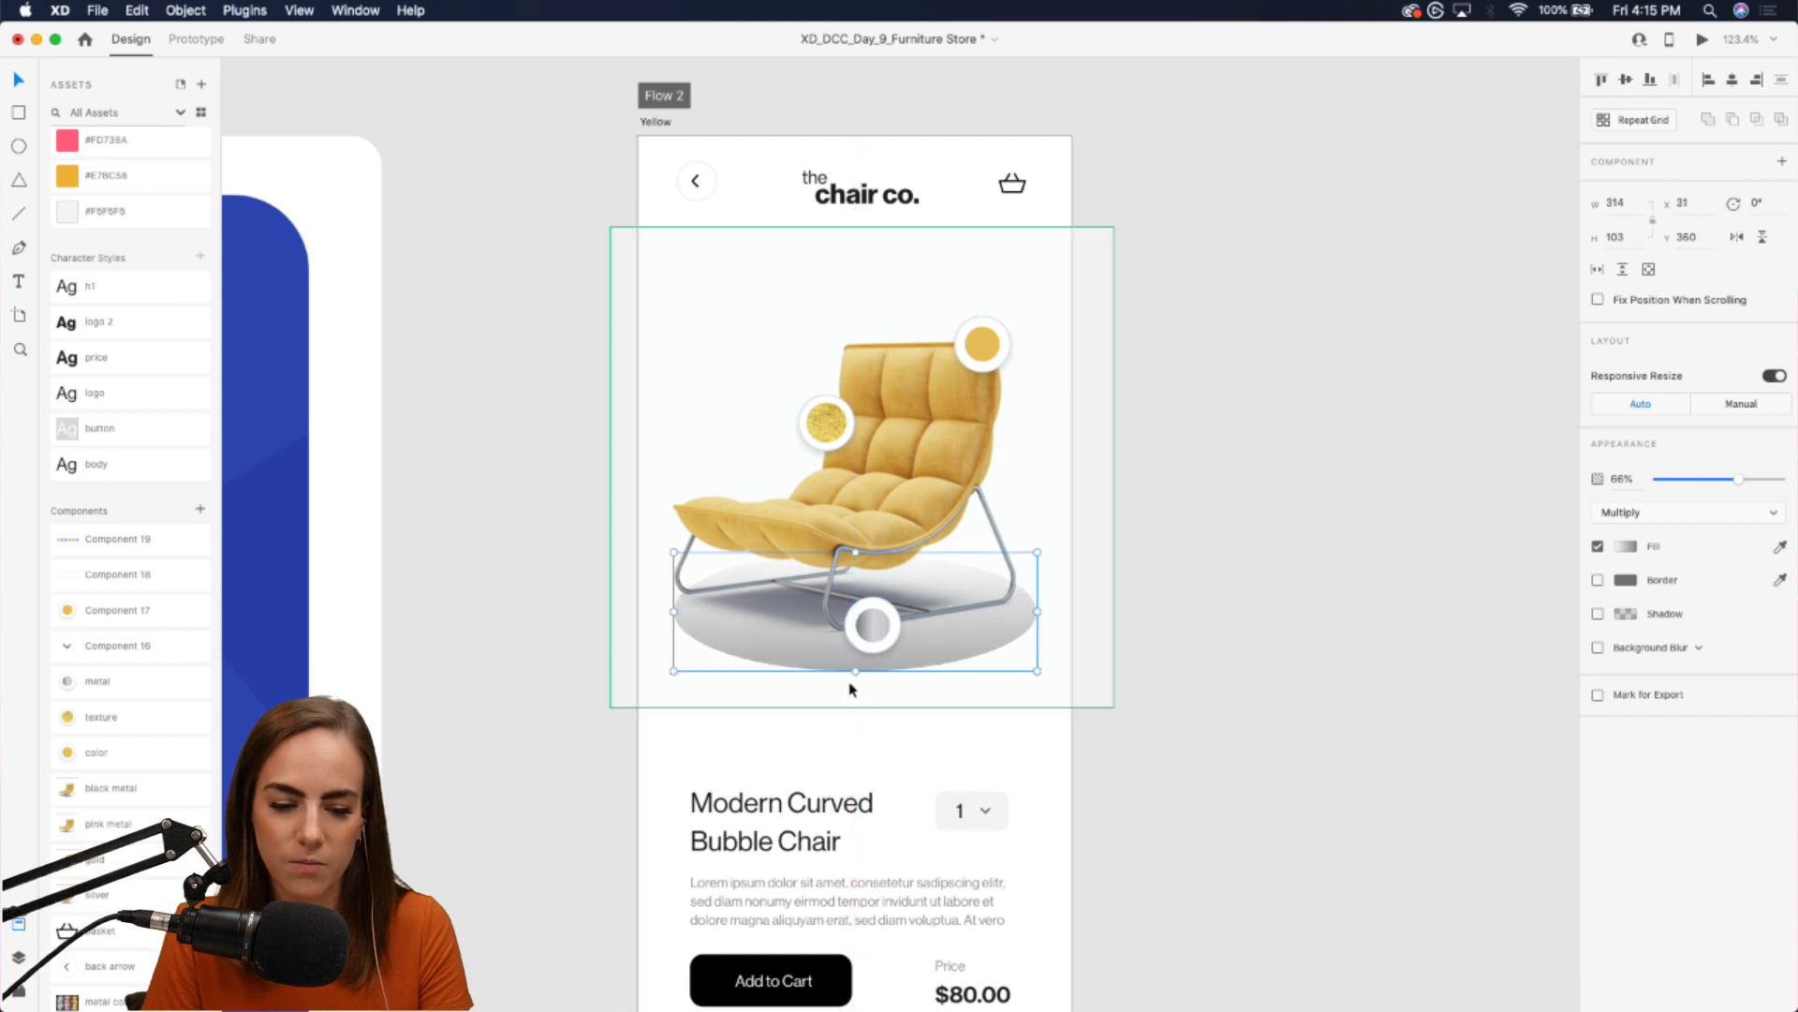
pyautogui.moveTo(855, 671); pyautogui.dragTo(855, 653)
pyautogui.moveTo(979, 630); pyautogui.dragTo(974, 643)
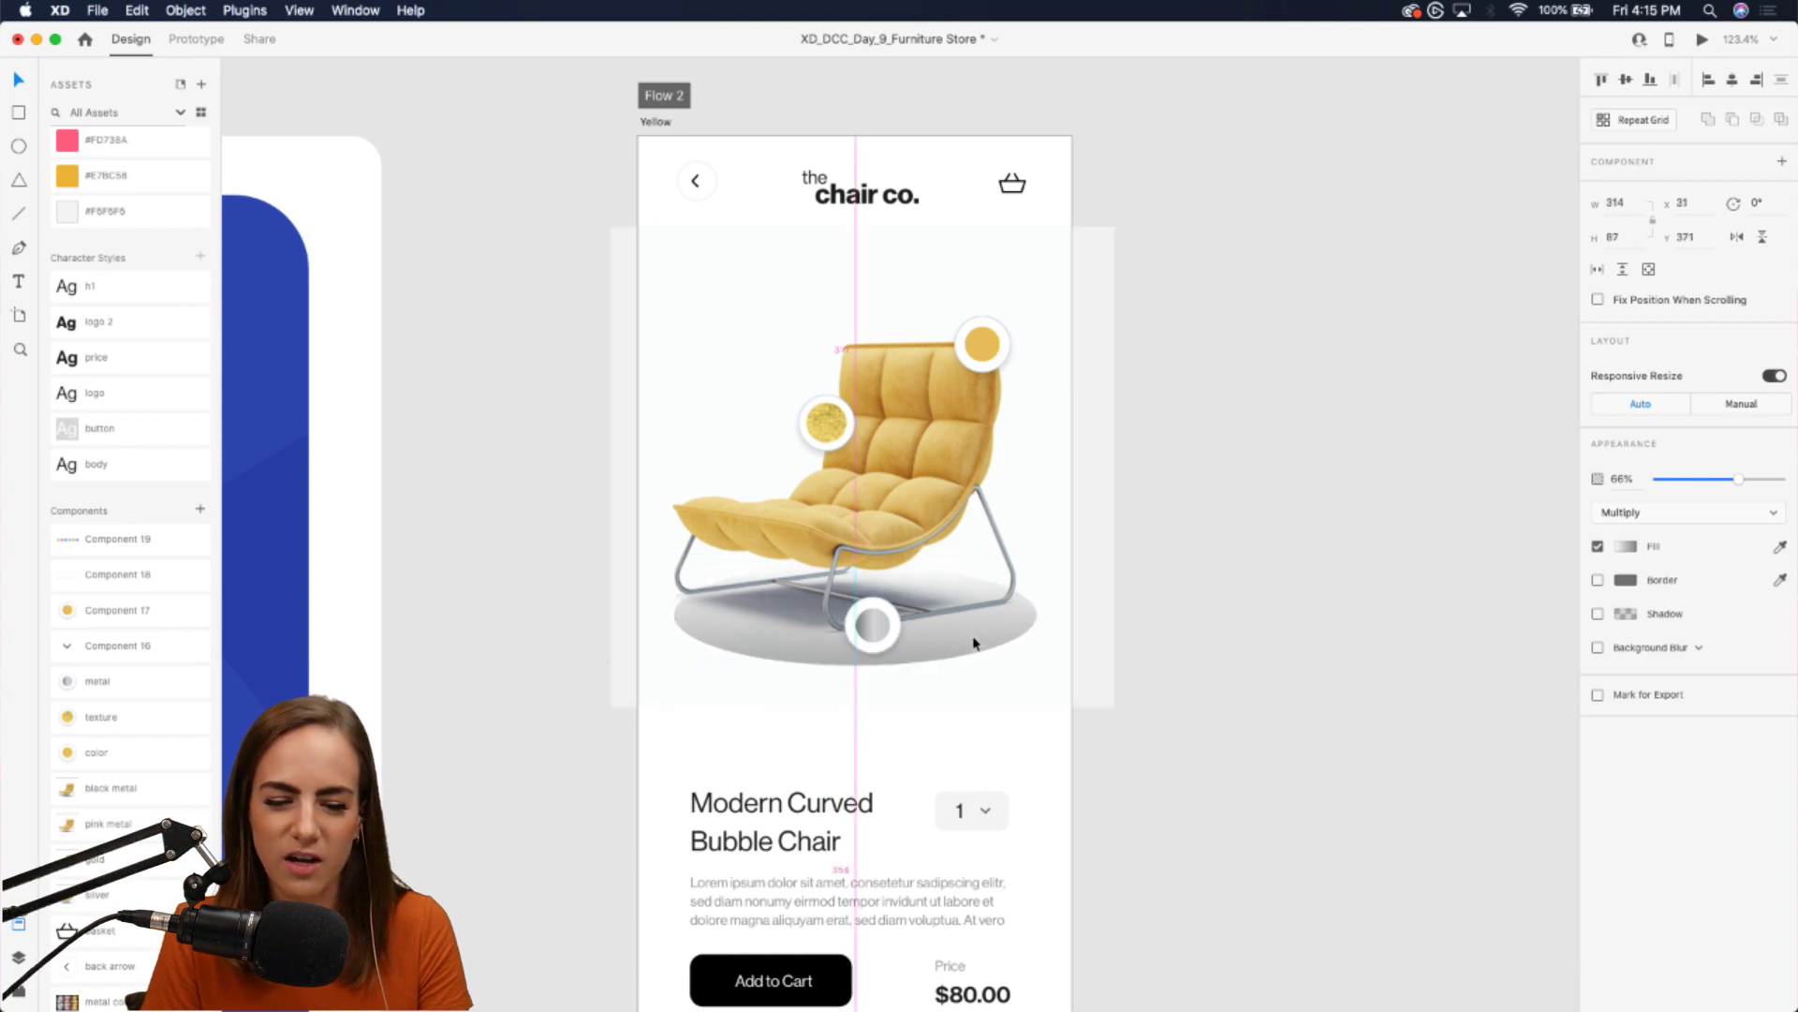
# Enlarge the shadow ellipse to about 347 by 96 at X 14, Y 365 and lower its opacity to about 15%.
pyautogui.moveTo(1033, 568); pyautogui.dragTo(1070, 548)
pyautogui.moveTo(1024, 610); pyautogui.dragTo(1012, 617)
pyautogui.moveTo(1702, 480); pyautogui.dragTo(1673, 482)
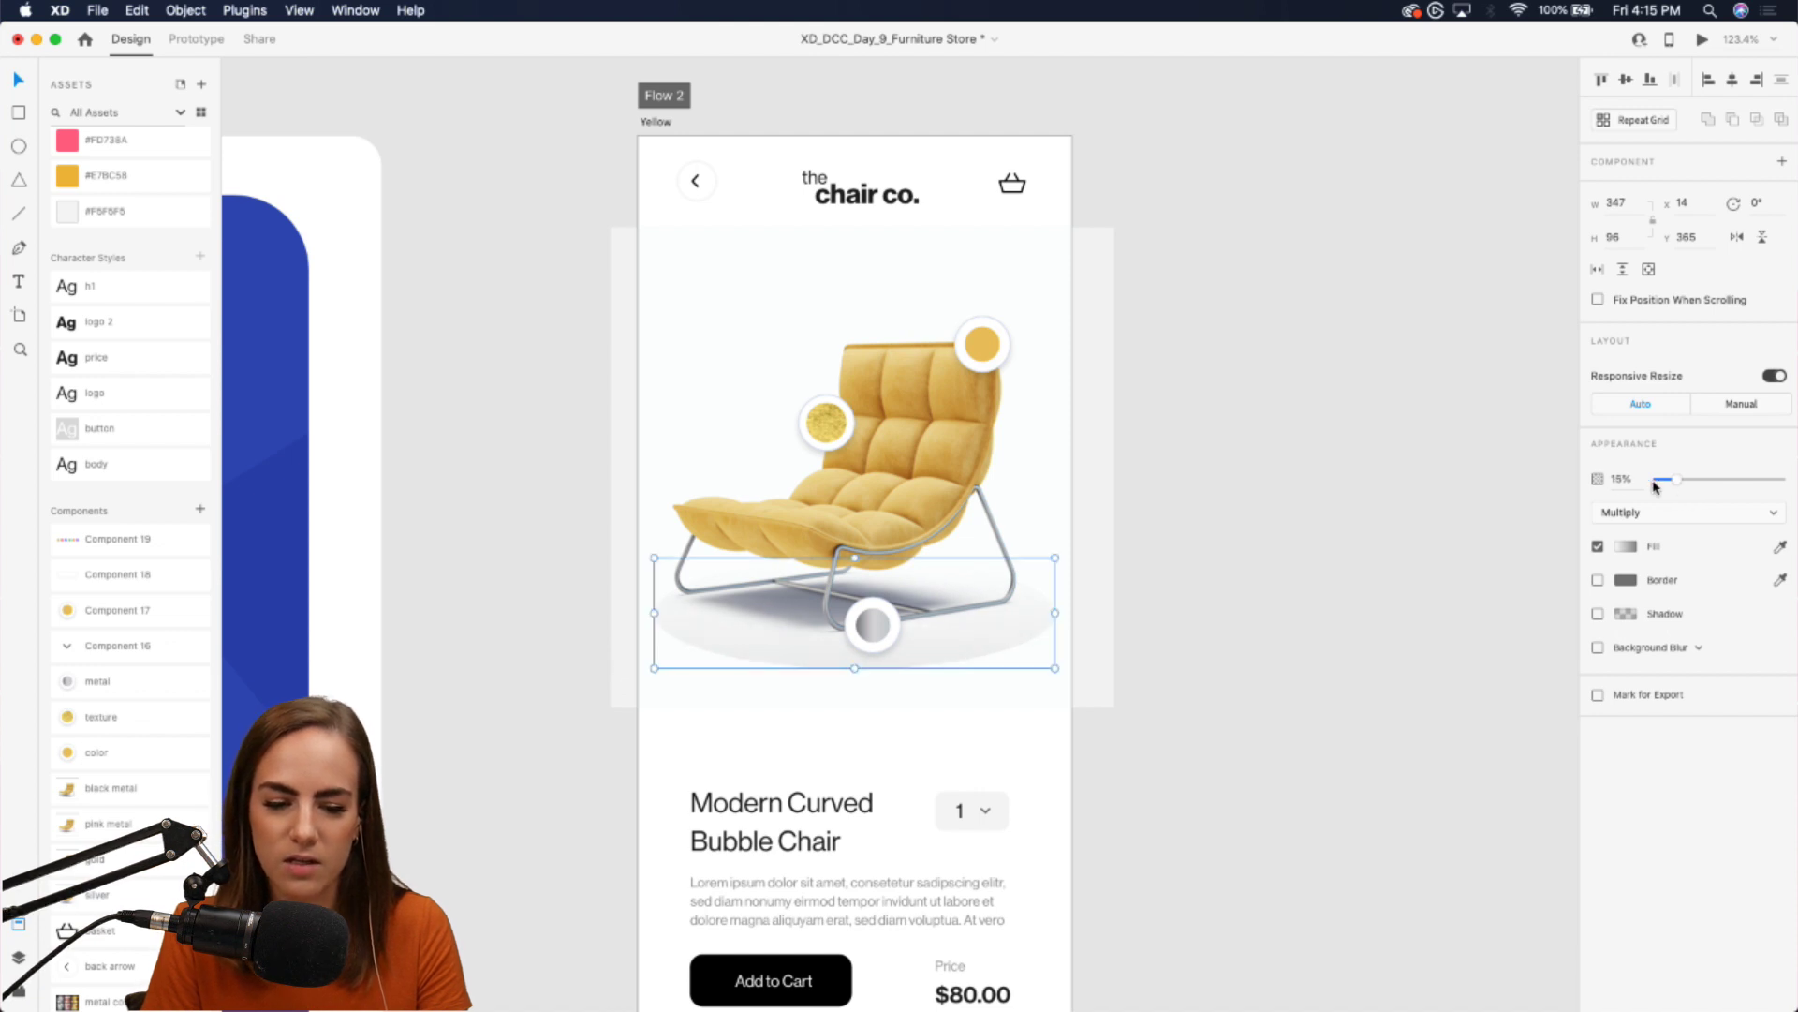
pyautogui.click(1497, 501)
pyautogui.scroll(-5, 1497, 501)
pyautogui.scroll(2, 1497, 501)
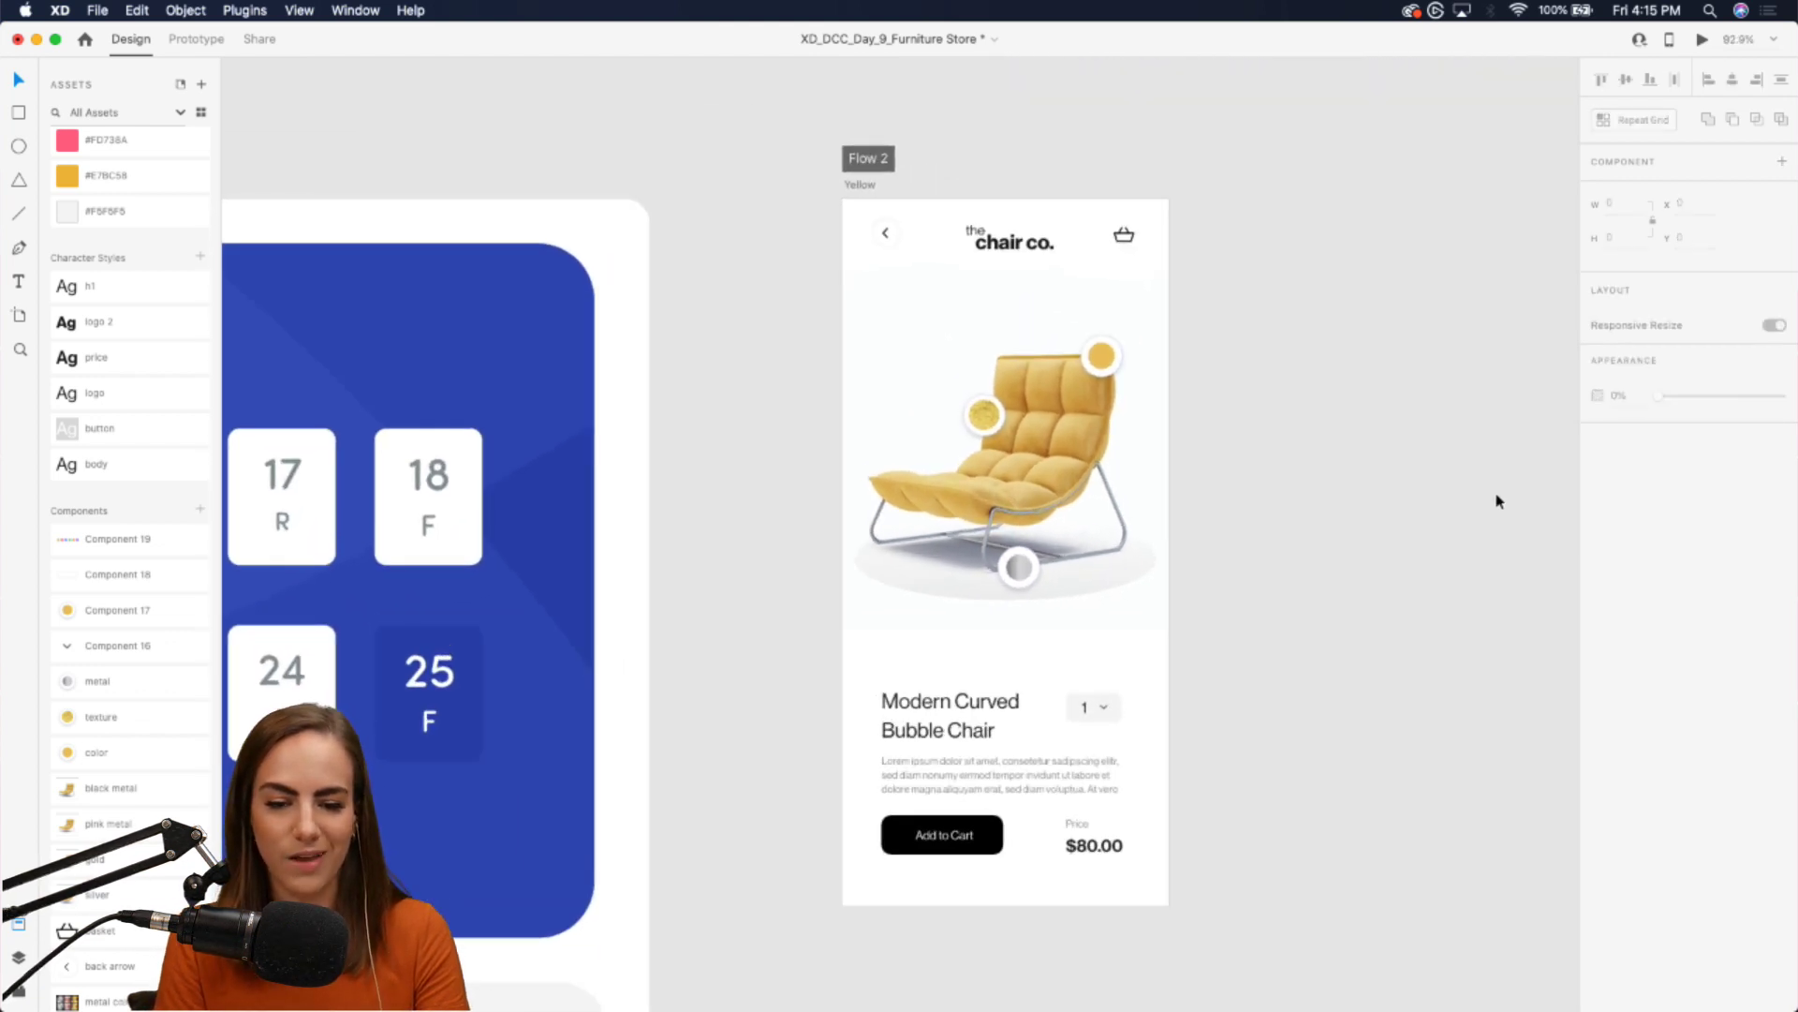
pyautogui.scroll(-2, 1497, 501)
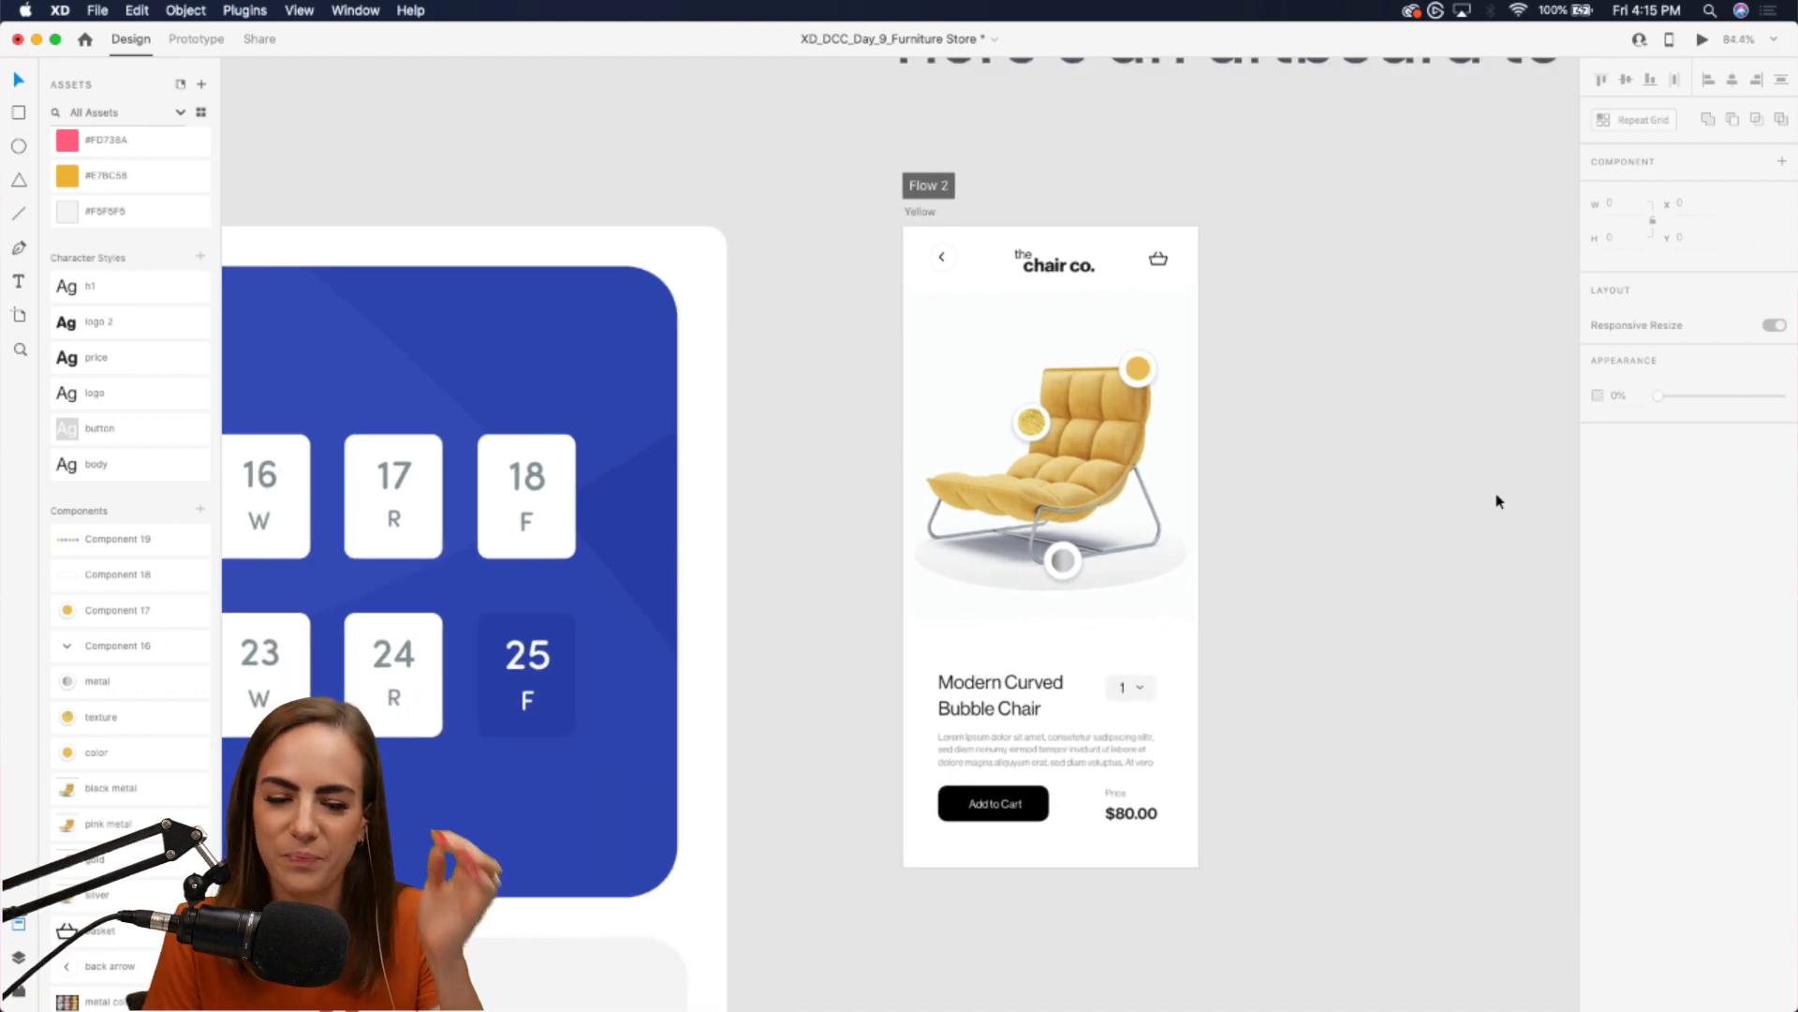
pyautogui.hscroll(5, 1495, 499)
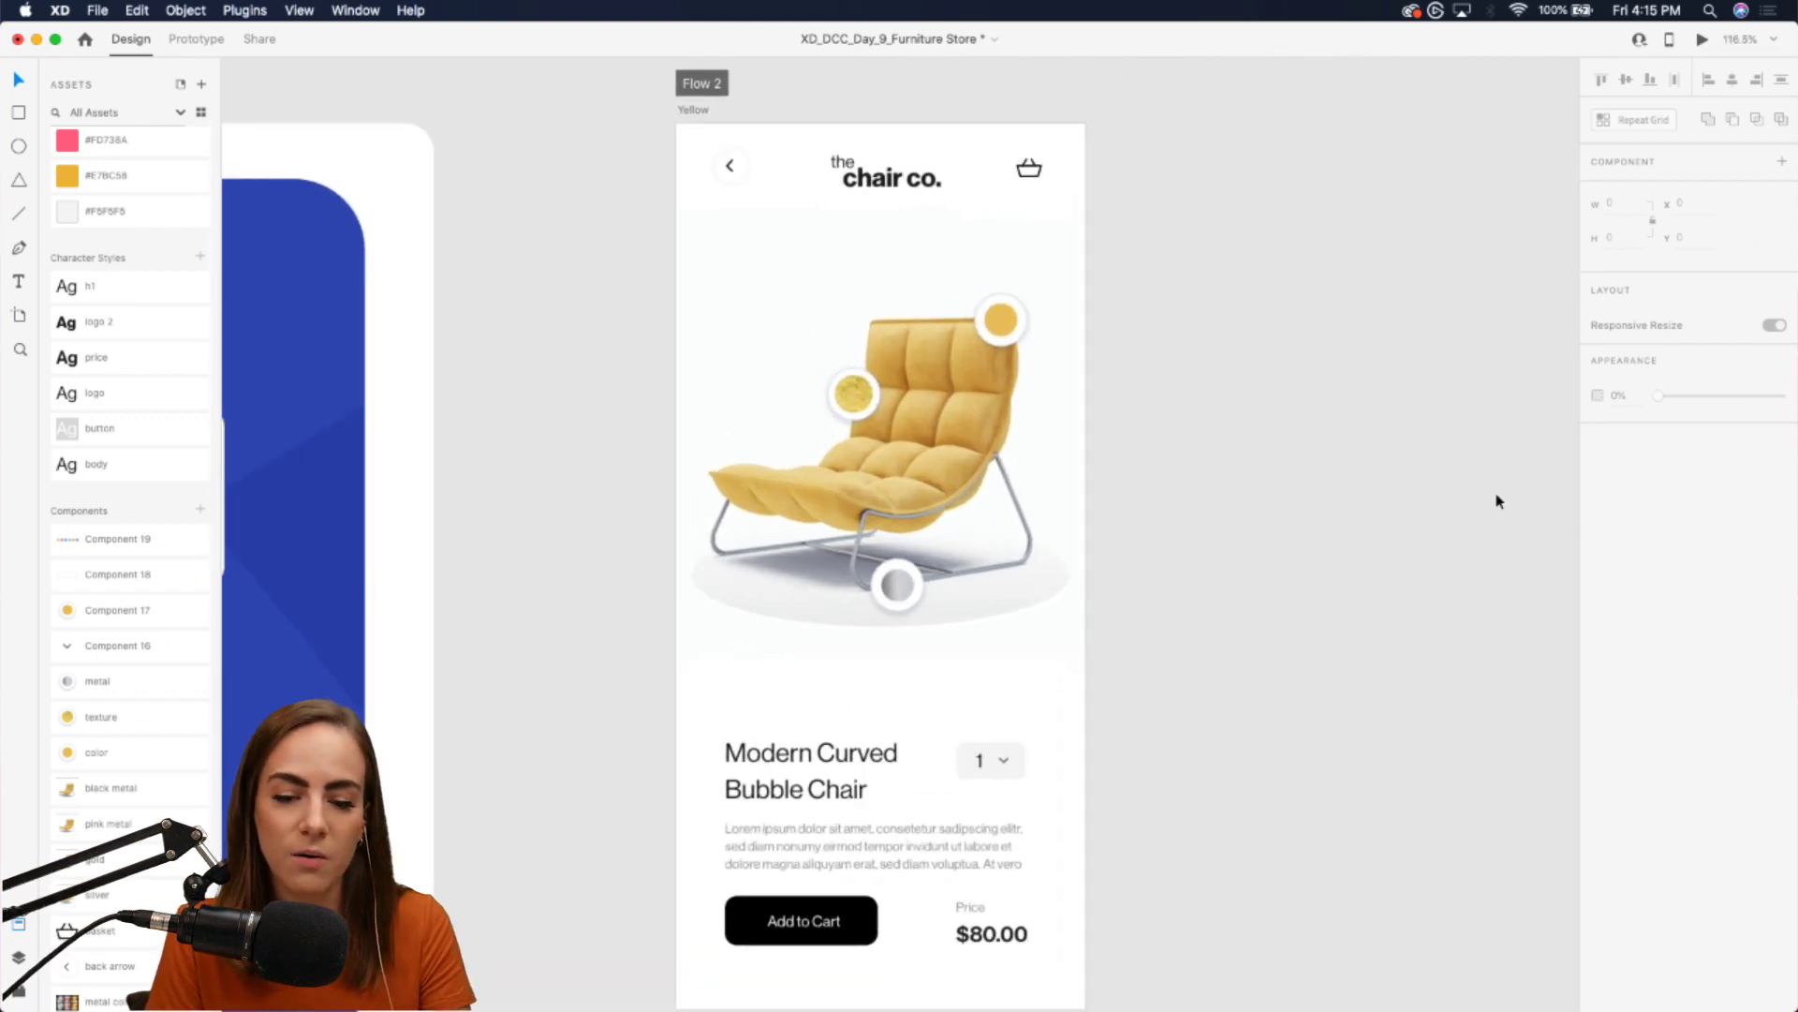
# Turn the ungrouped color swatch at the backrest's upper corner into a new main component.
pyautogui.click(994, 317)
pyautogui.scroll(5, 985, 283)
pyautogui.scroll(3, 986, 283)
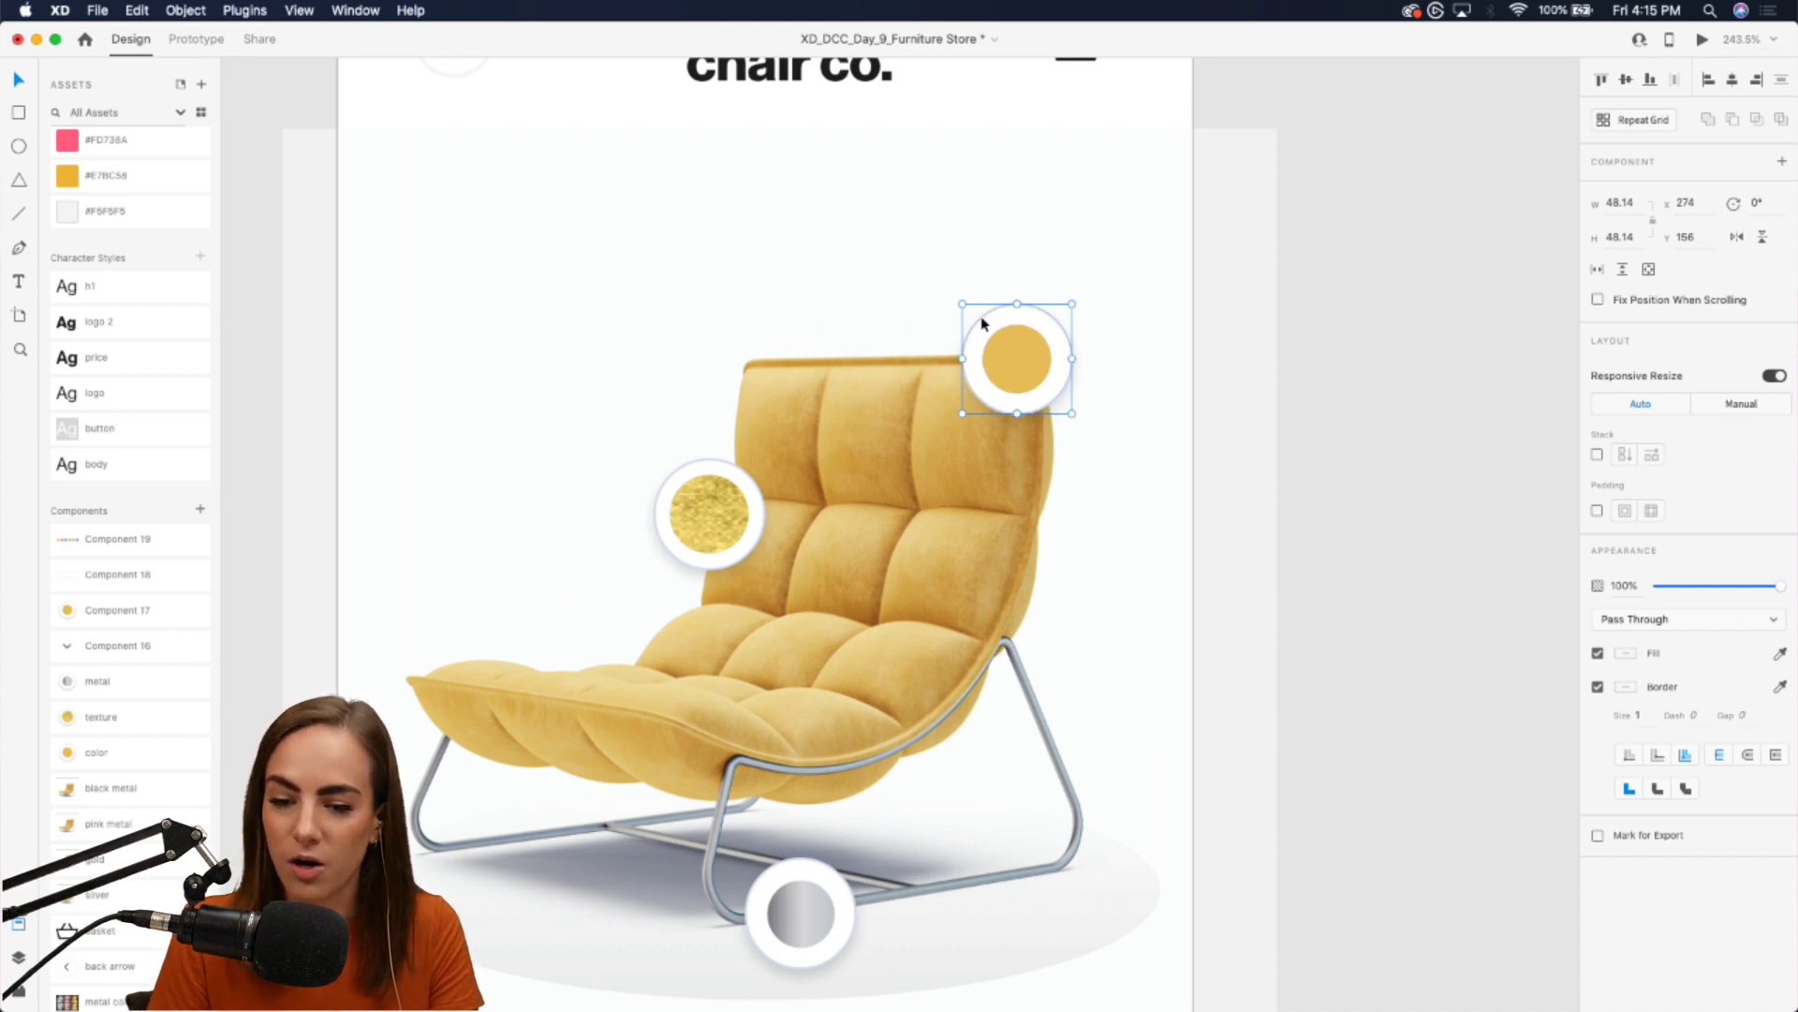
pyautogui.click(1782, 165)
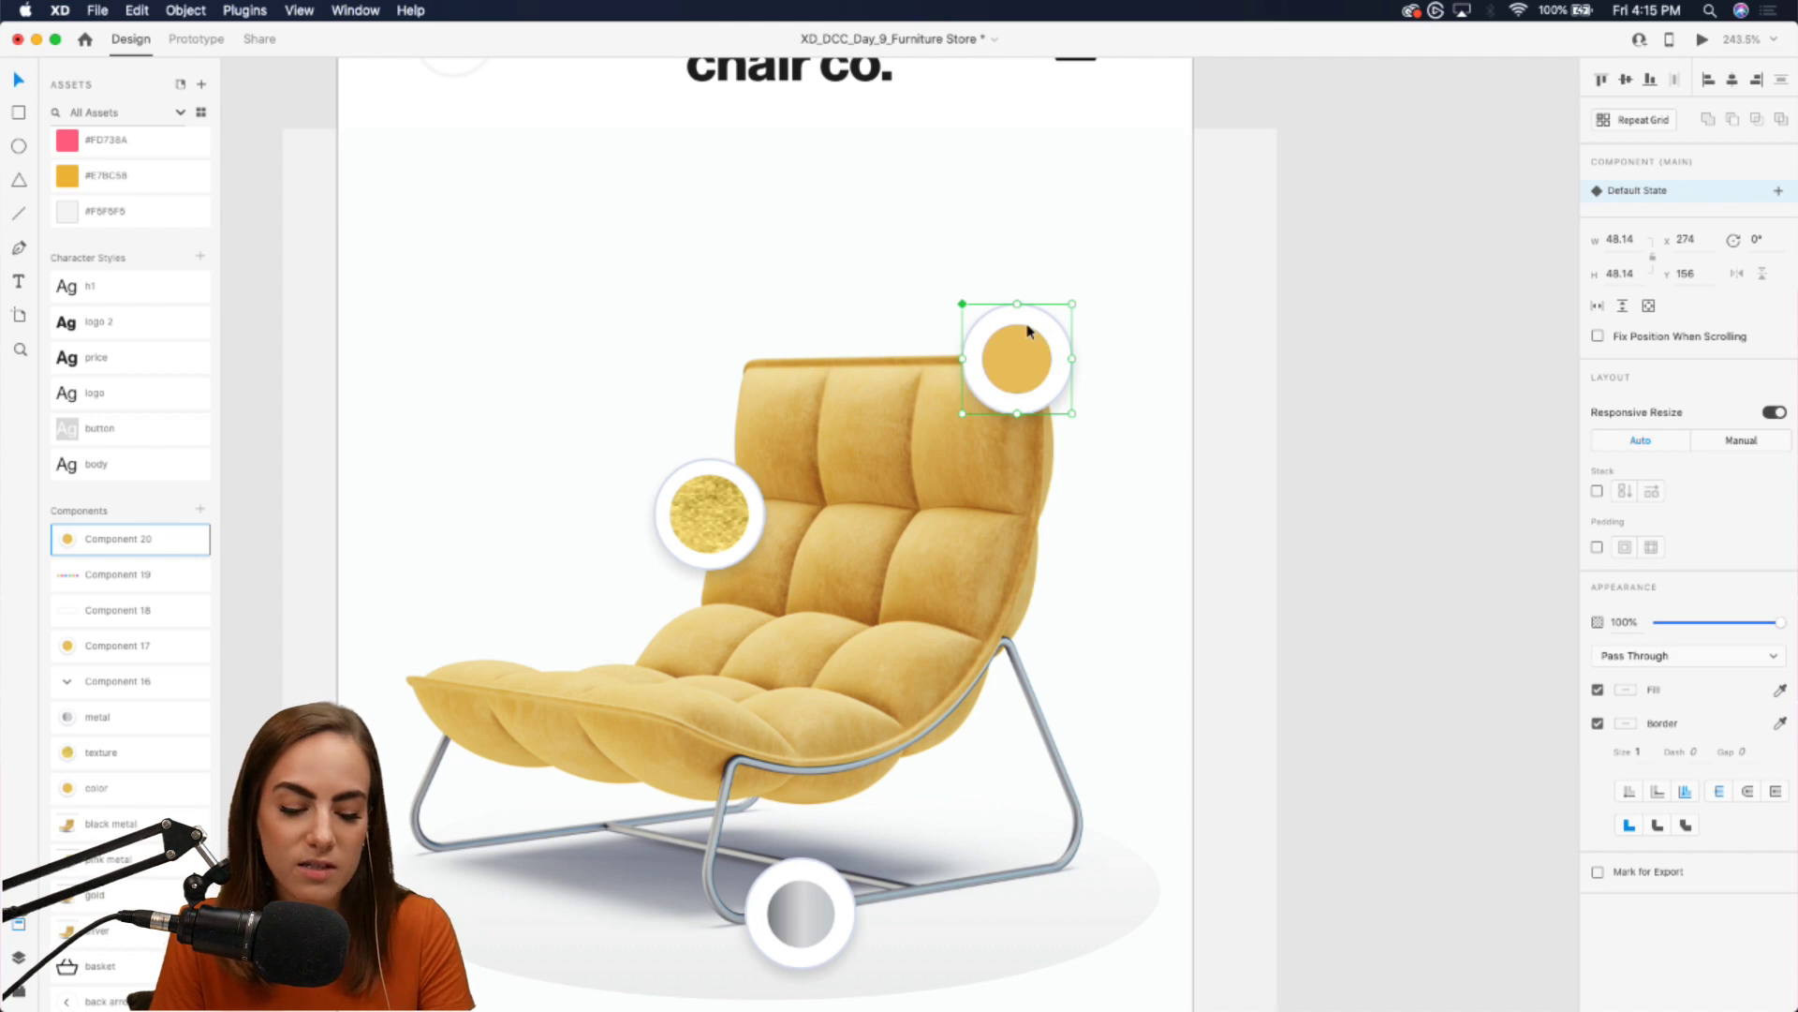
# Place a copy of the color swatch component below the original and try a dark brown fill on the main component's circle.
pyautogui.moveTo(1027, 351); pyautogui.dragTo(1030, 537)
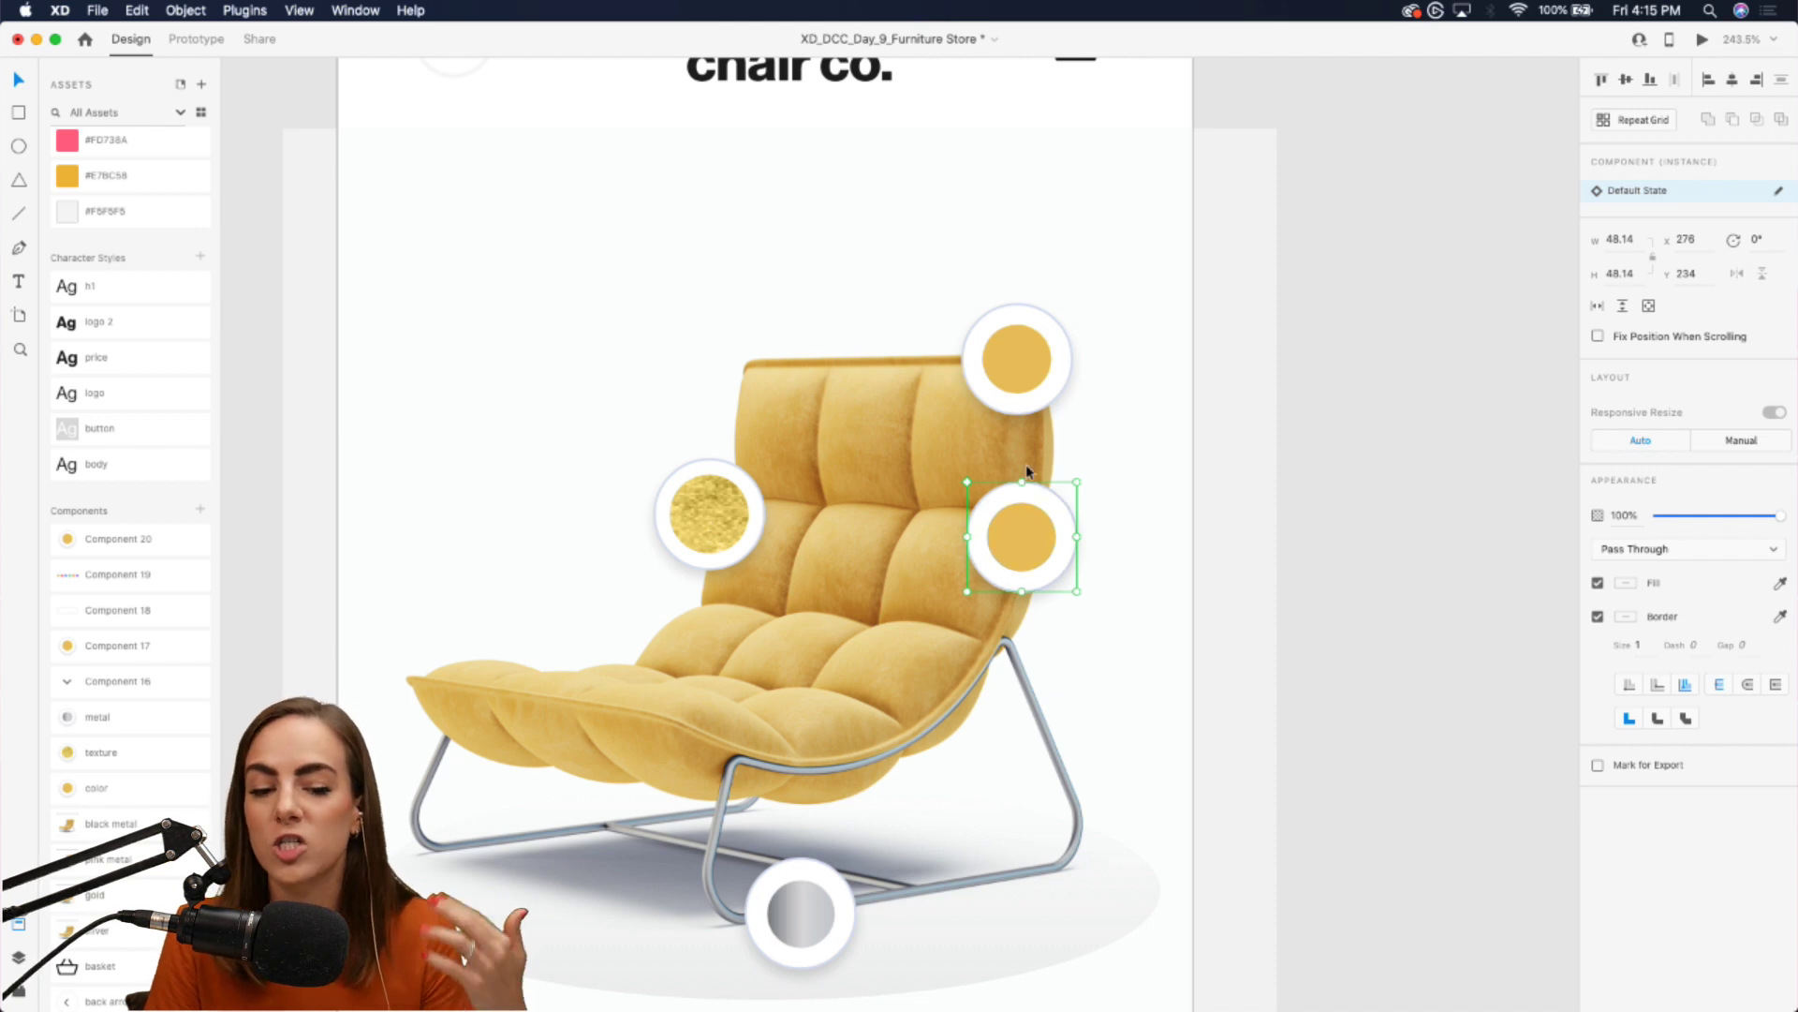
pyautogui.doubleClick(1024, 377)
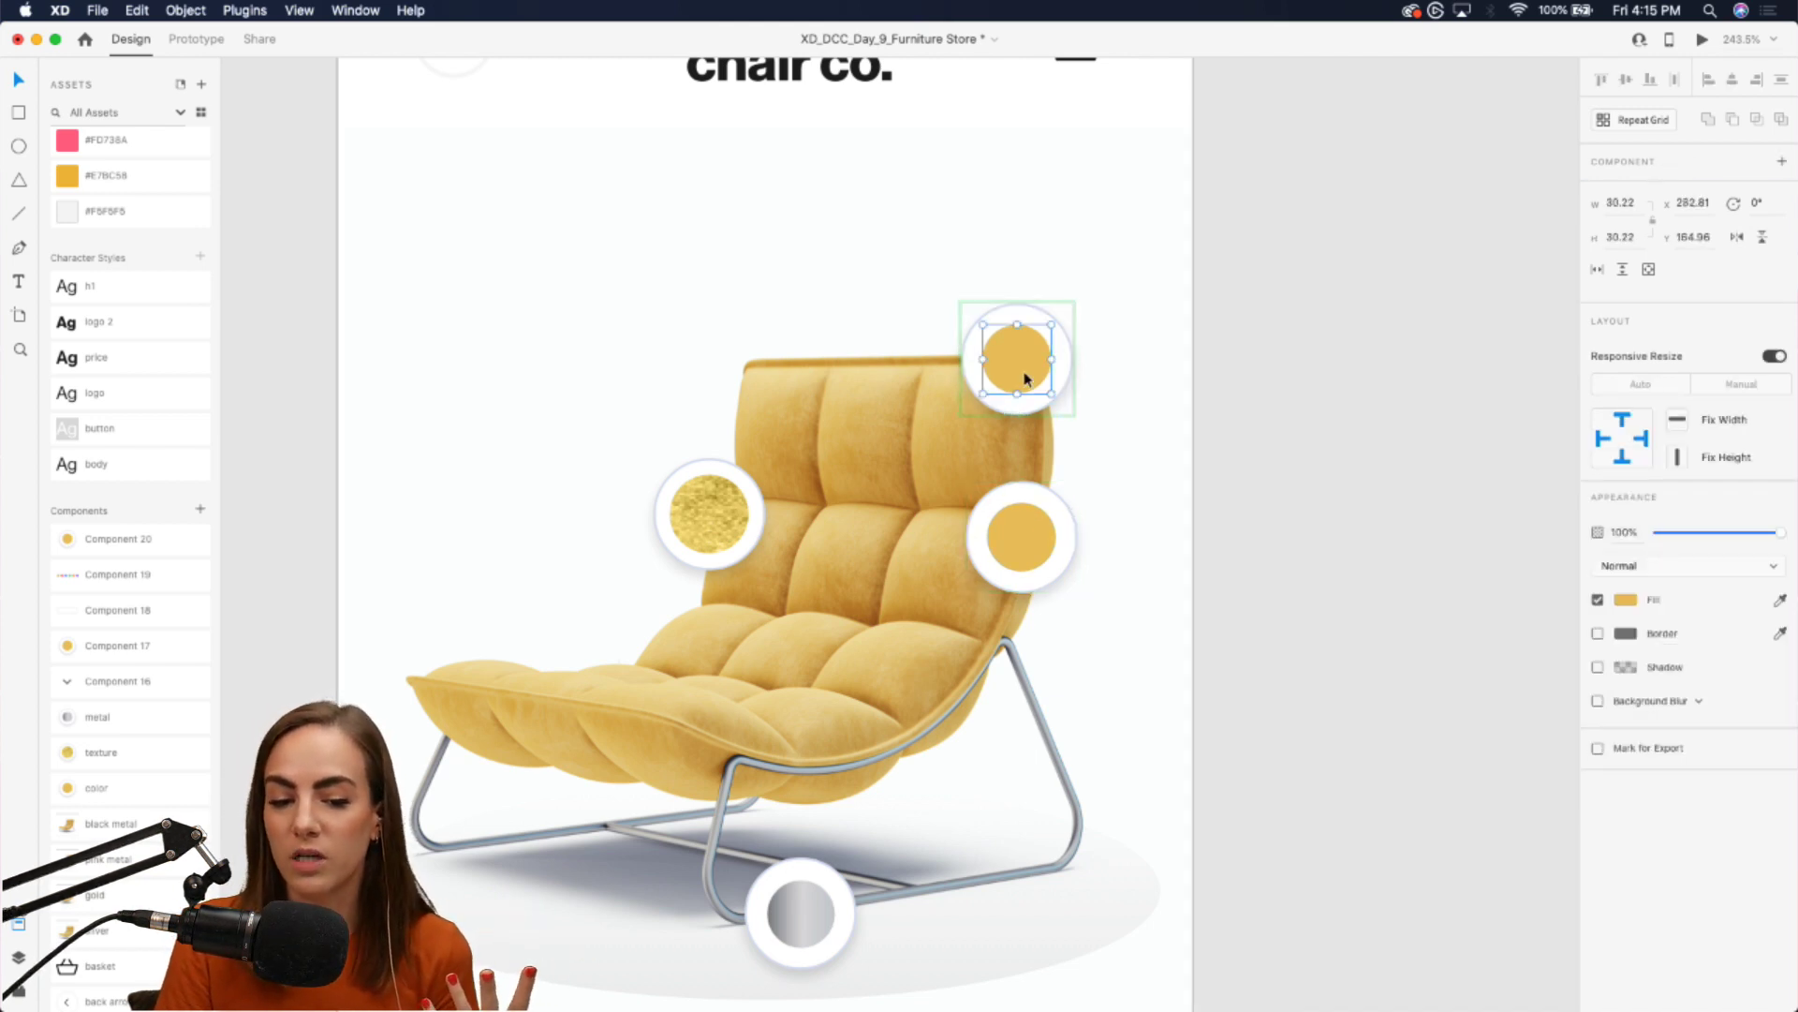
pyautogui.click(1626, 599)
pyautogui.moveTo(1523, 561)
pyautogui.mouseDown()
pyautogui.moveTo(1478, 600)
pyautogui.moveTo(1470, 538)
pyautogui.moveTo(1521, 606)
pyautogui.moveTo(1488, 609)
pyautogui.mouseUp()
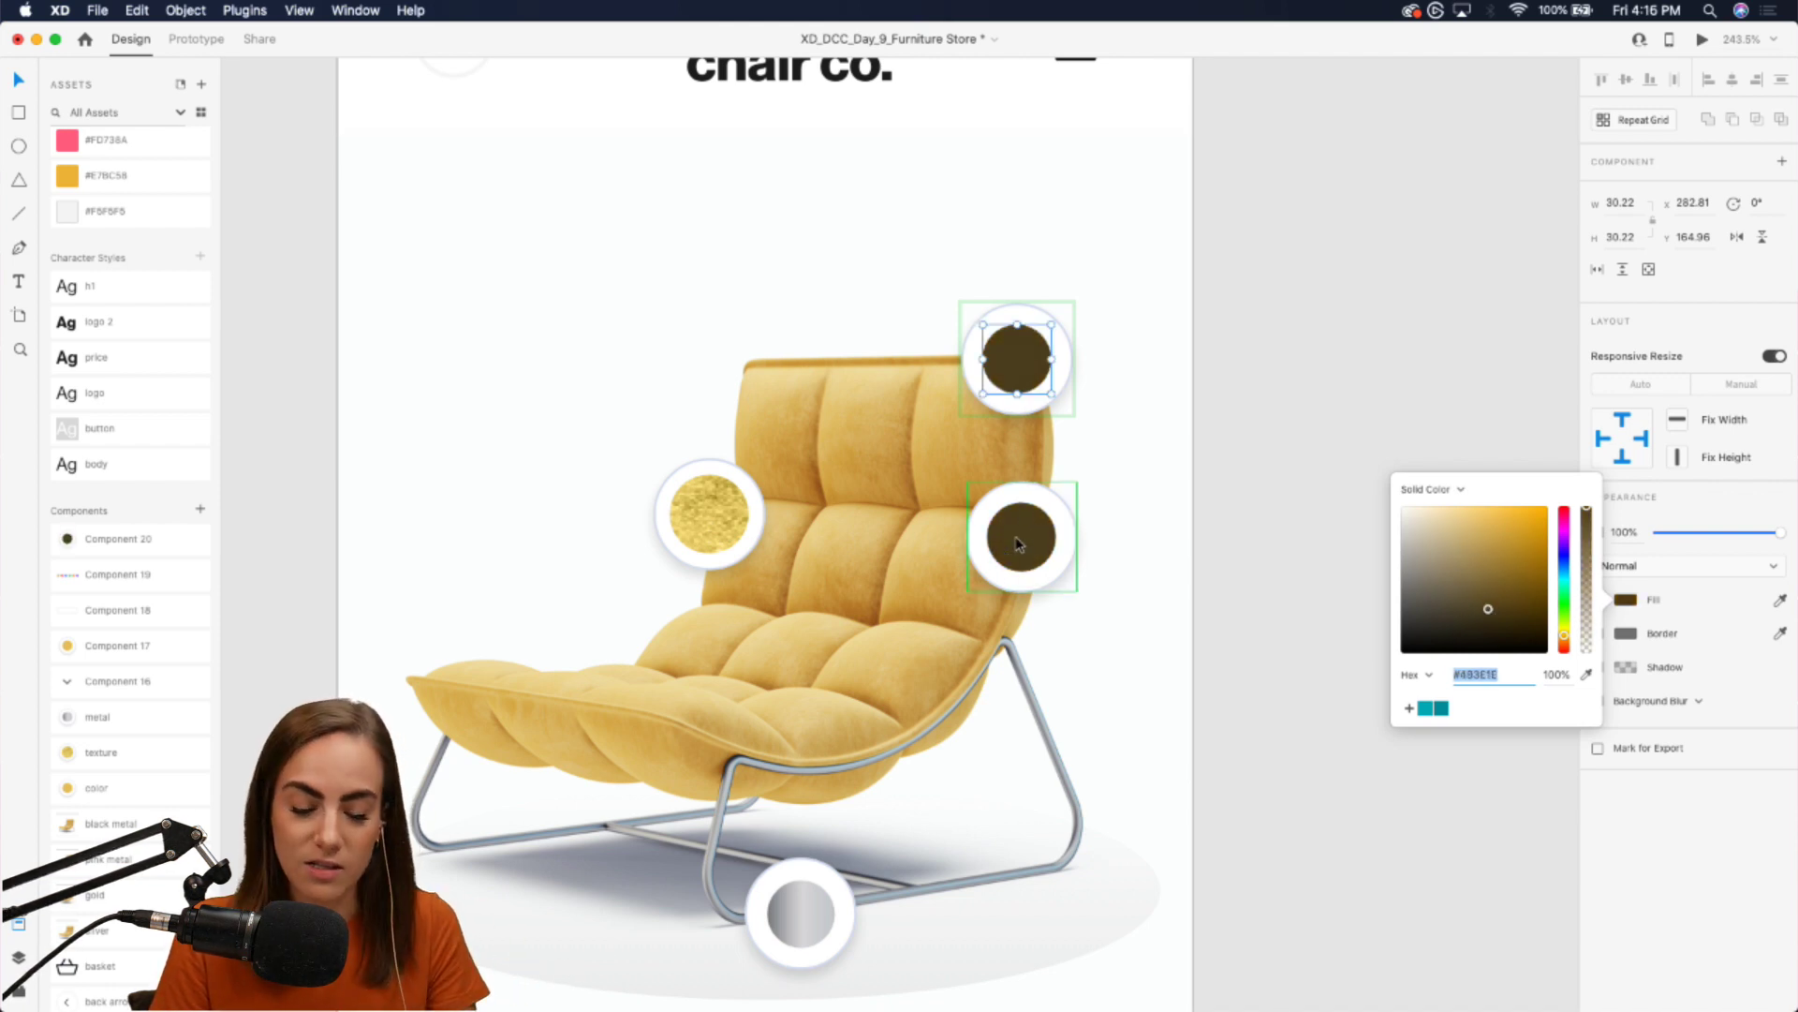
# Undo the dark brown fill and delete the copied color swatch.
pyautogui.press('super+z')
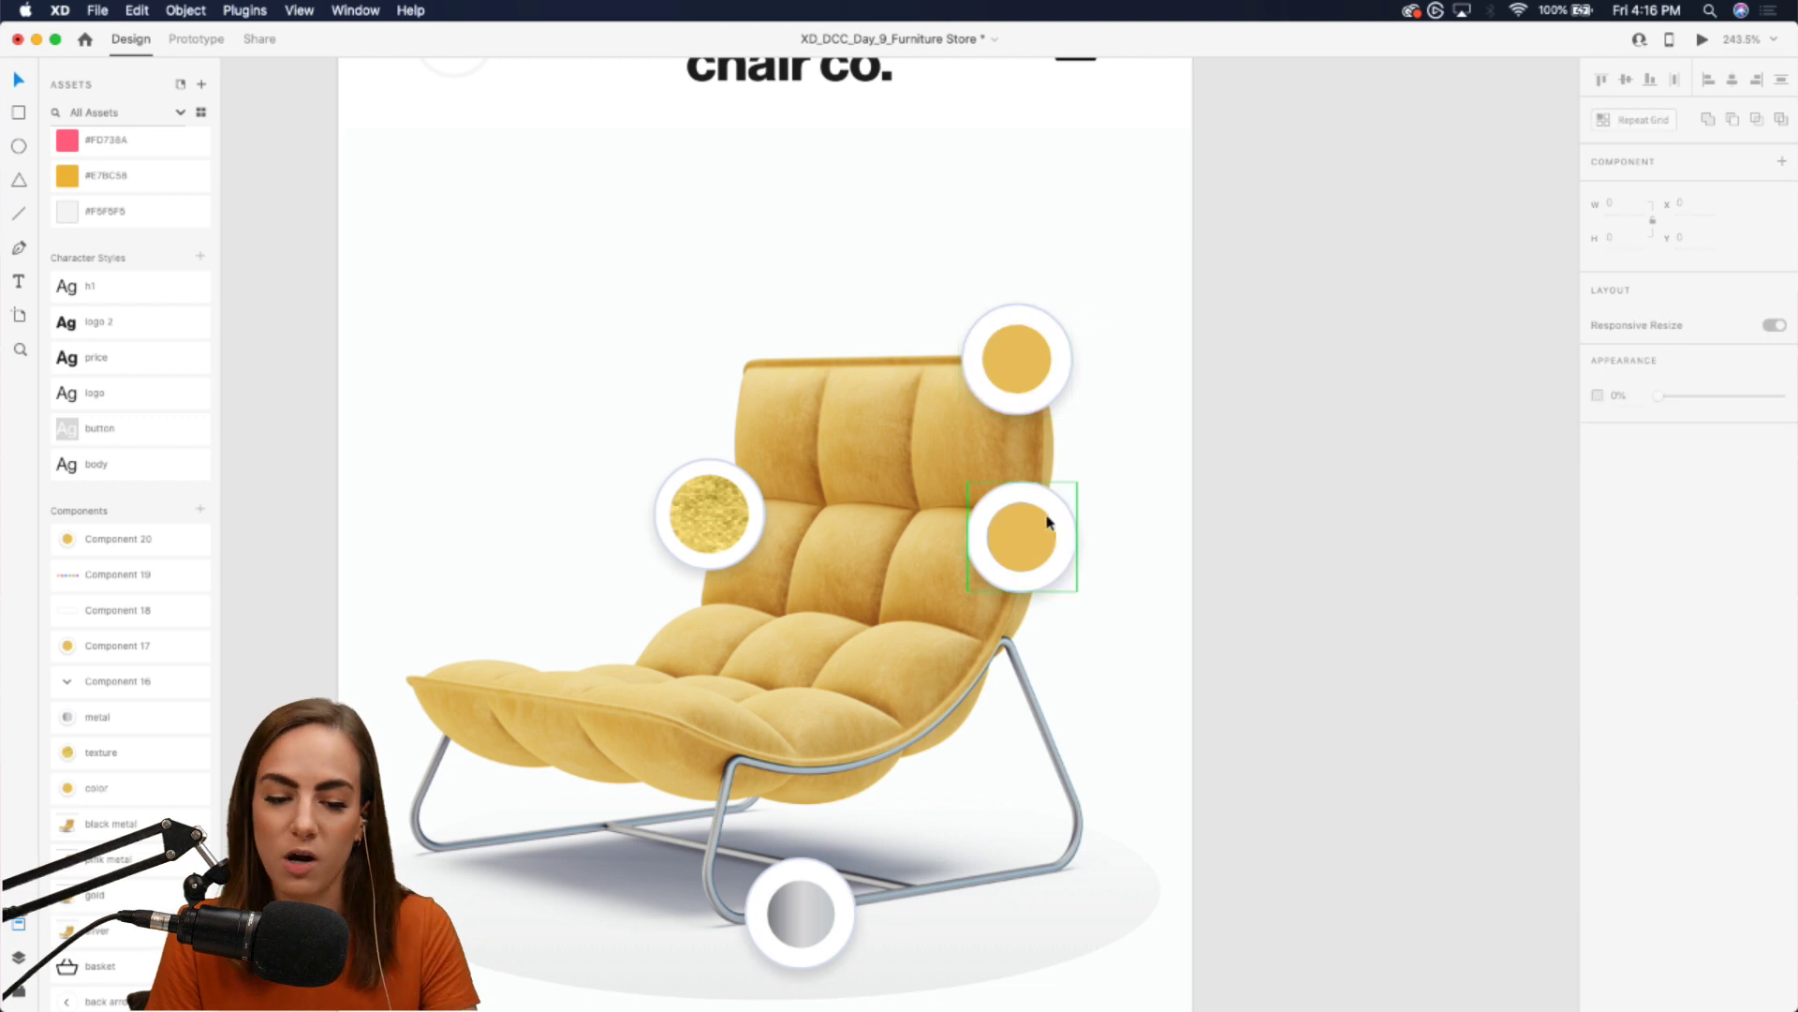
pyautogui.click(1035, 522)
pyautogui.press('Delete')
# Add a new state named Closed to the main color swatch component.
pyautogui.click(1049, 370)
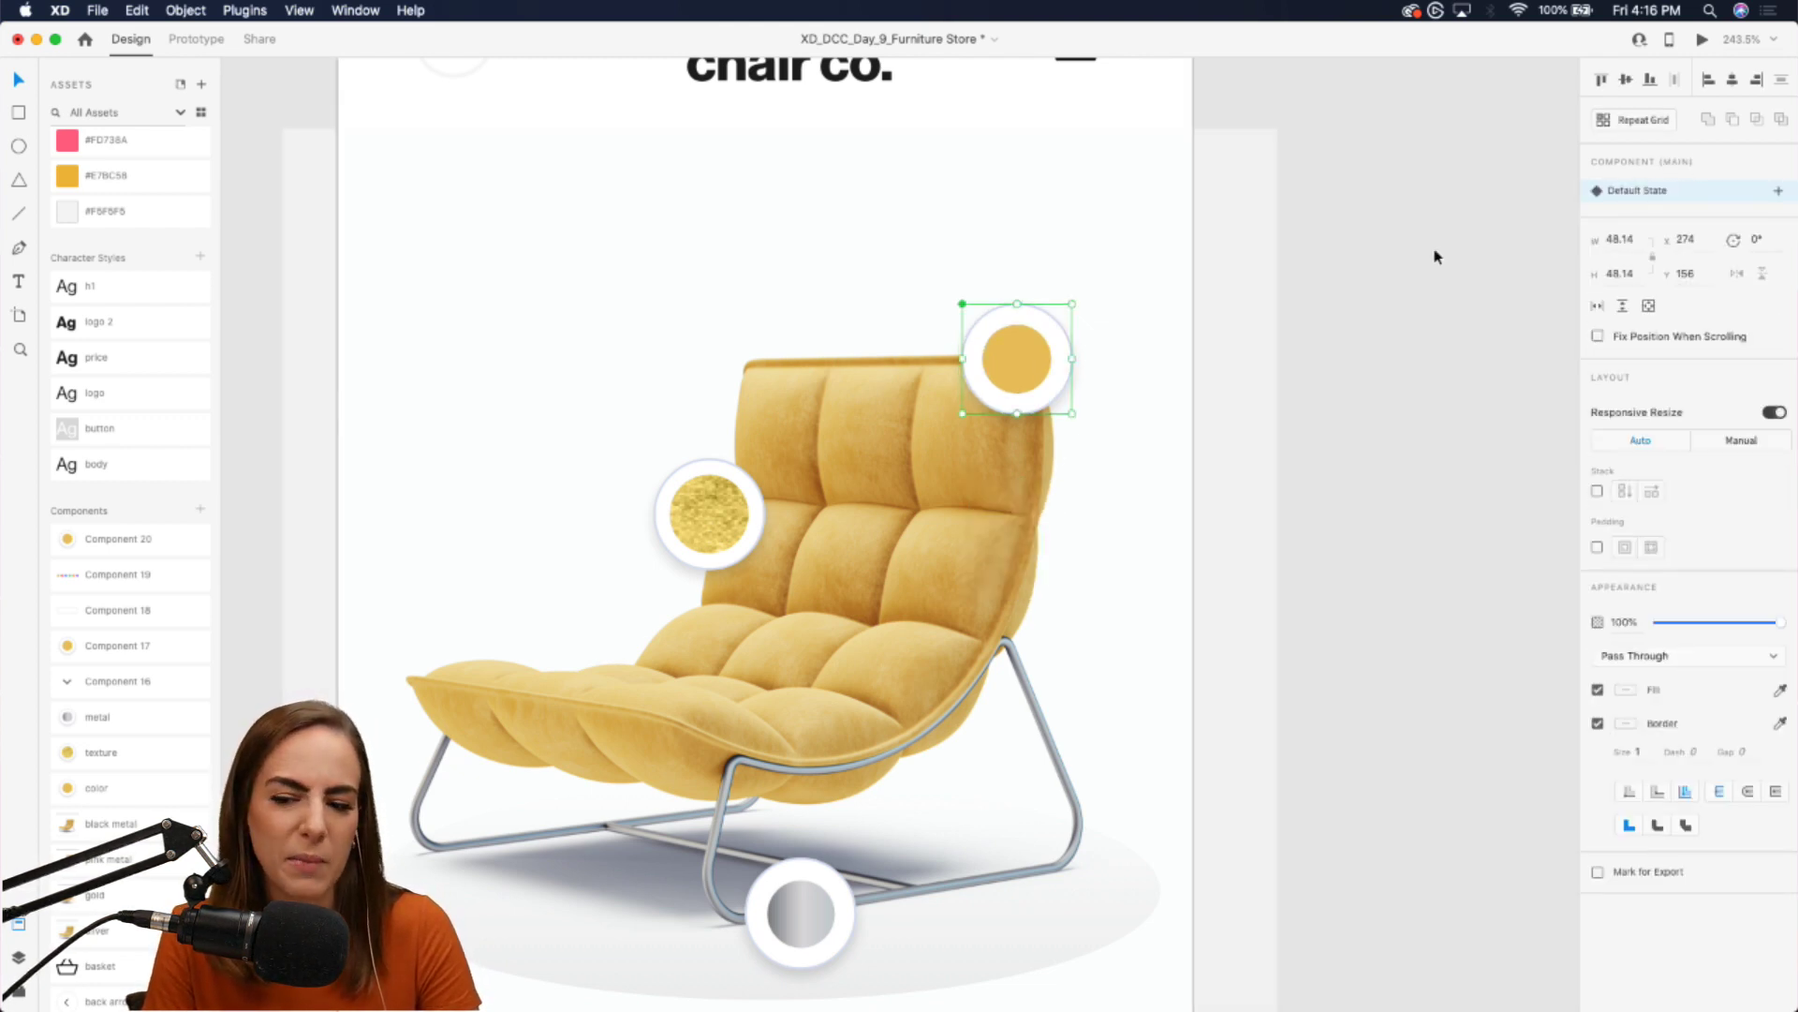
pyautogui.scroll(-2, 1129, 368)
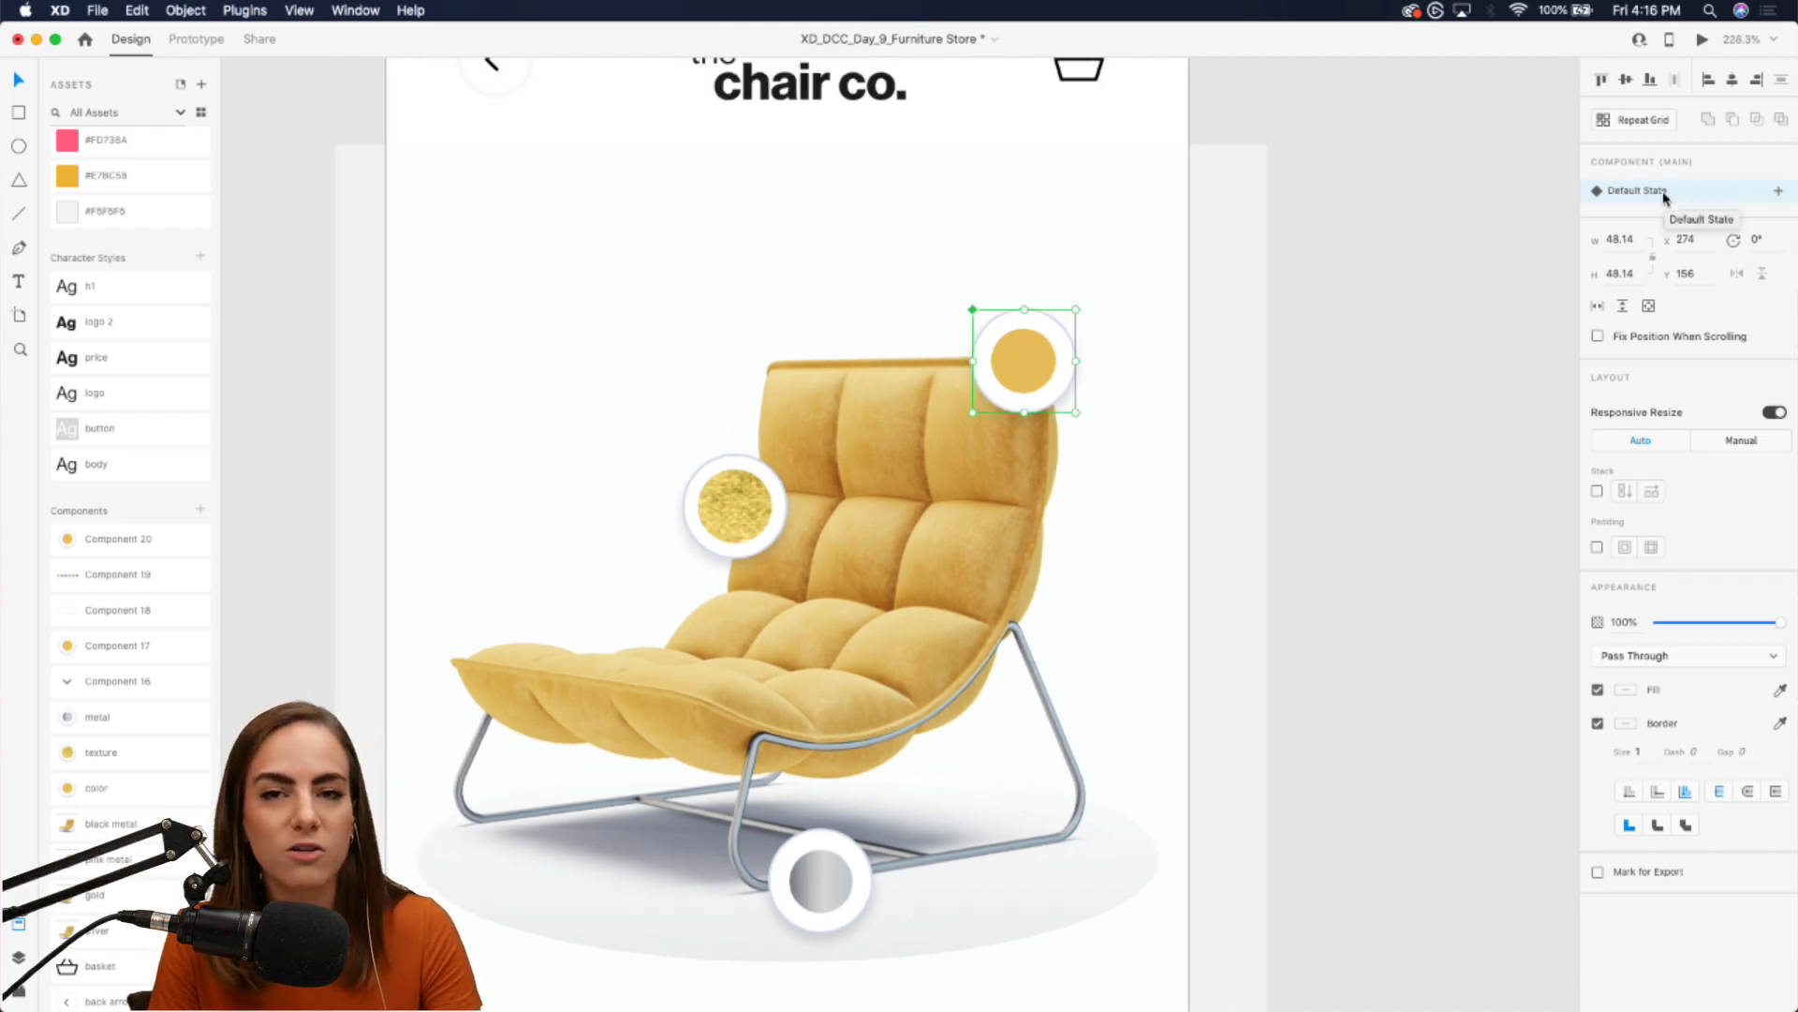
pyautogui.click(1779, 194)
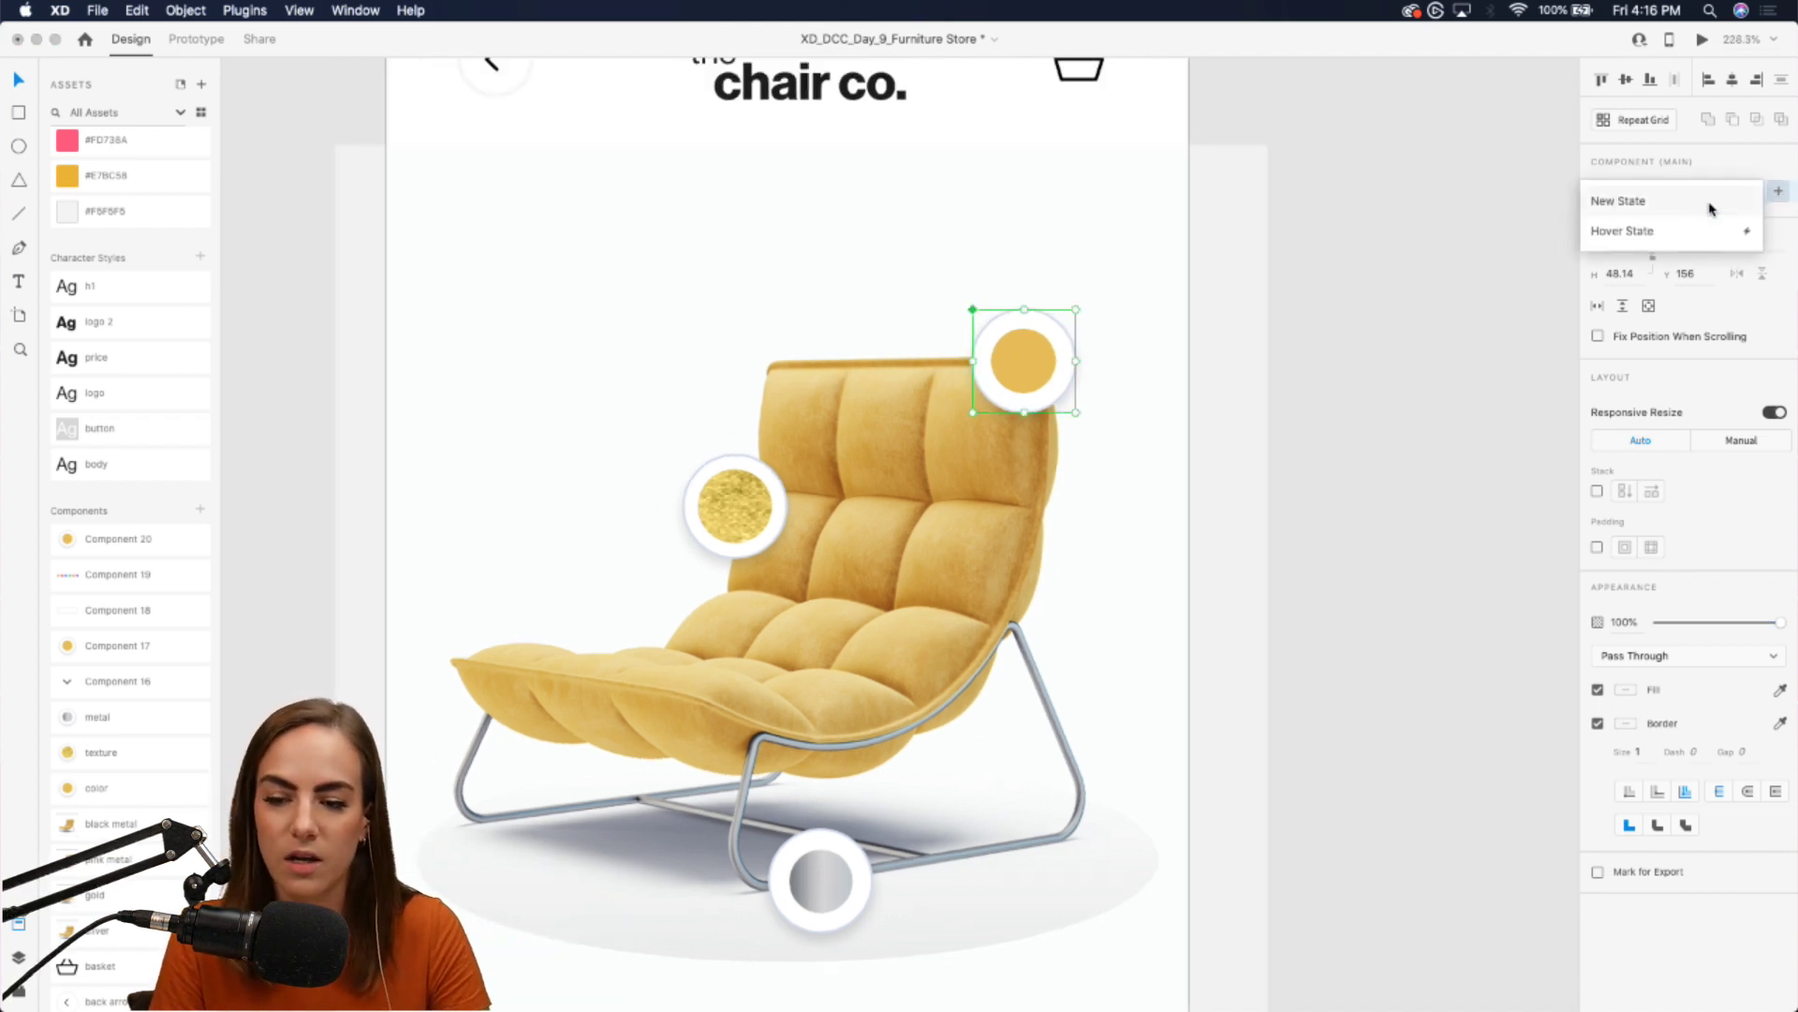
pyautogui.click(1735, 199)
pyautogui.write('Clo')
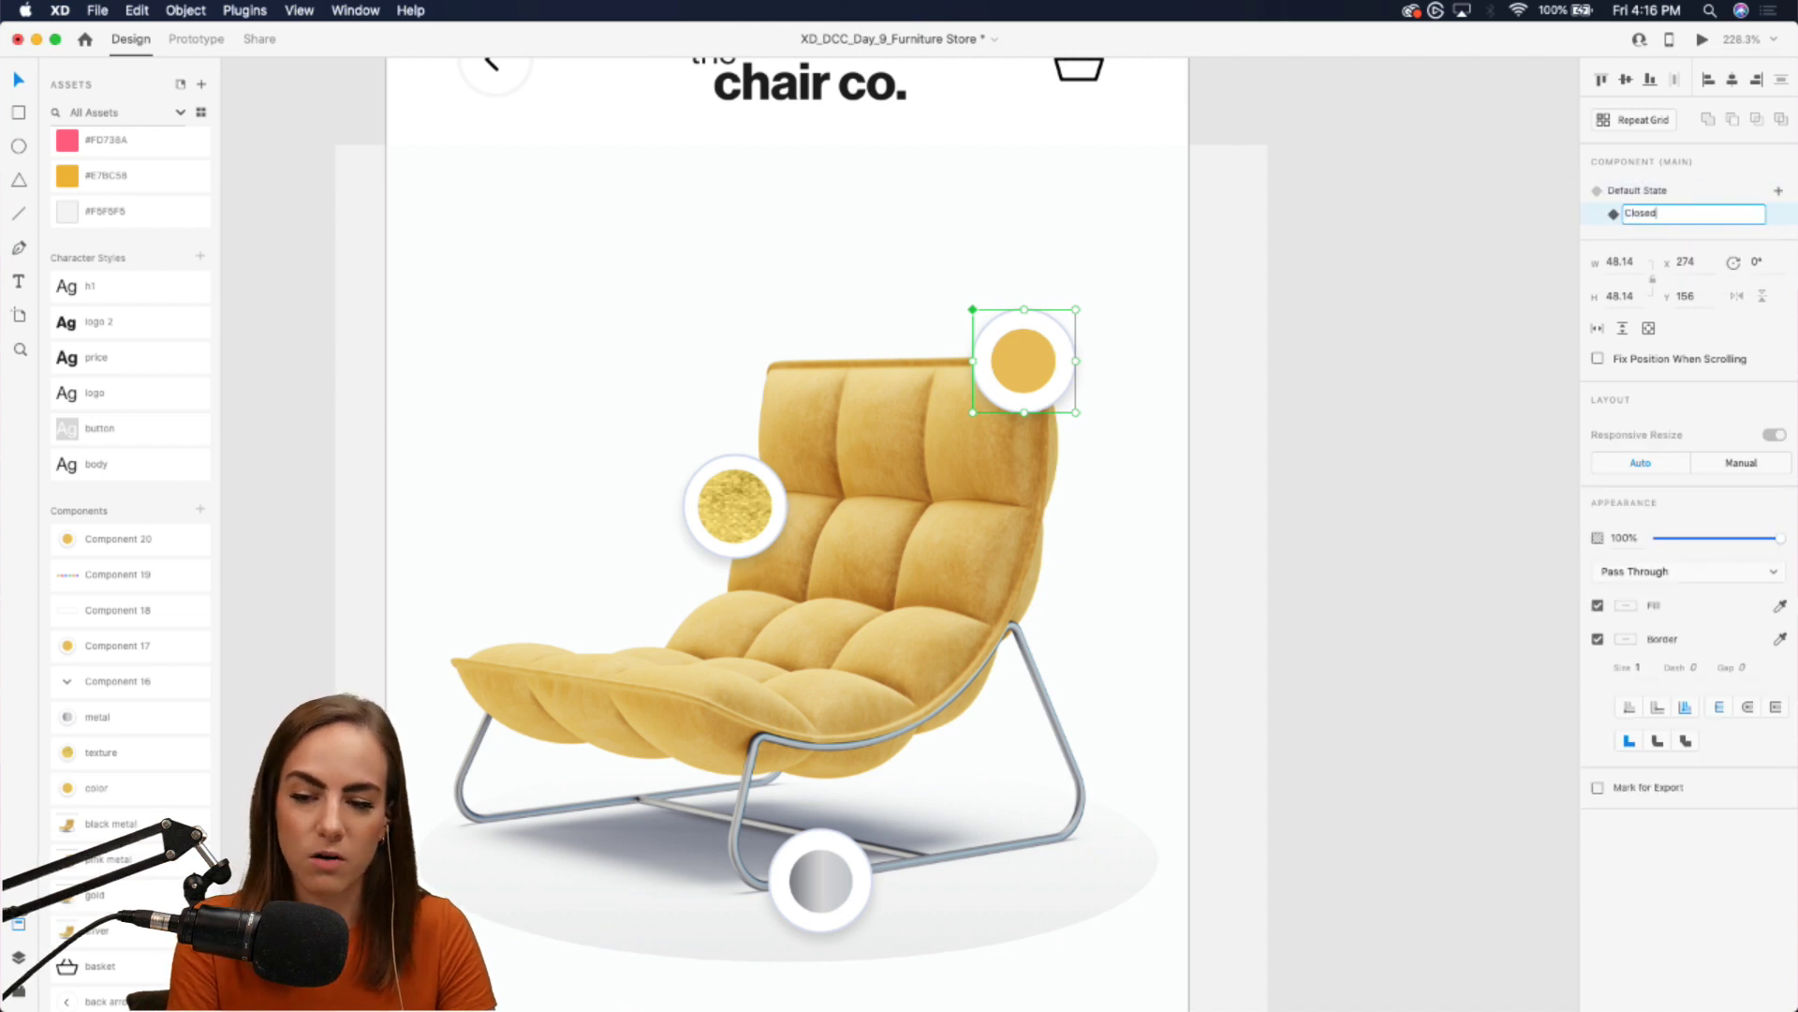
pyautogui.write('sed')
pyautogui.press('Return')
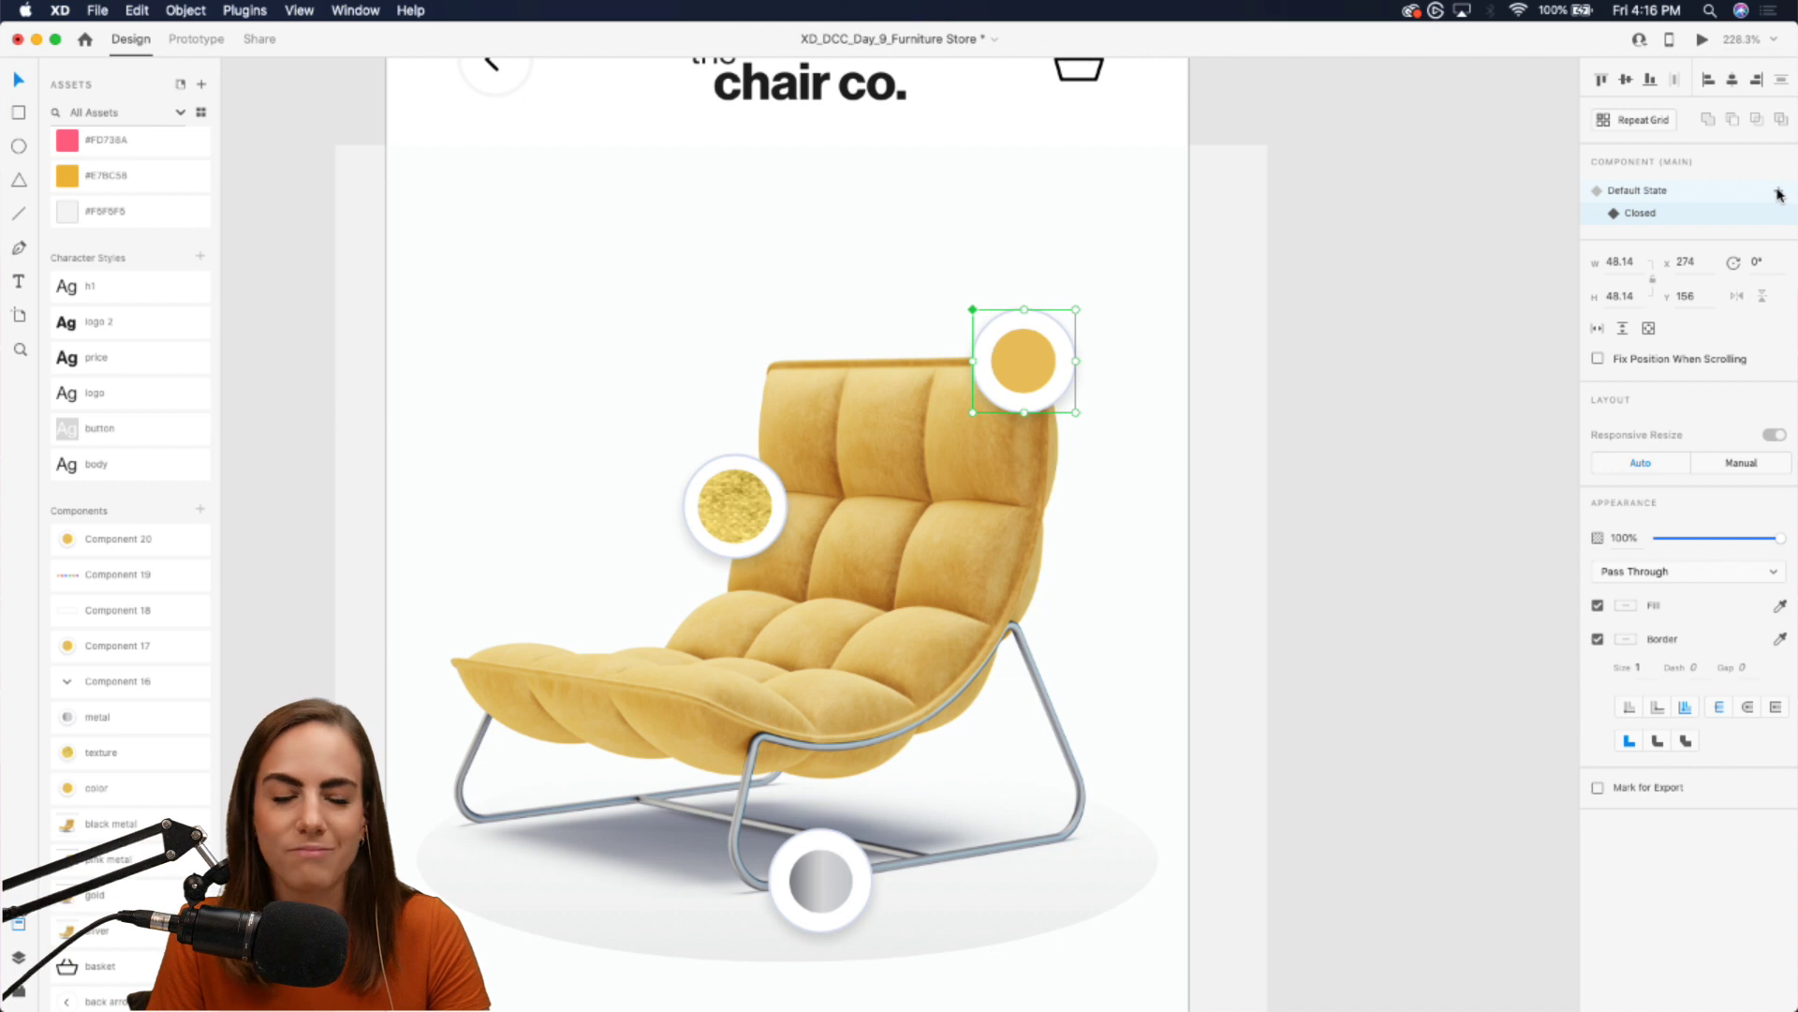
# Add another new state named Opened to the color swatch component.
pyautogui.click(1777, 192)
pyautogui.click(1621, 197)
pyautogui.write('Opened')
pyautogui.press('Return')
pyautogui.click(1364, 370)
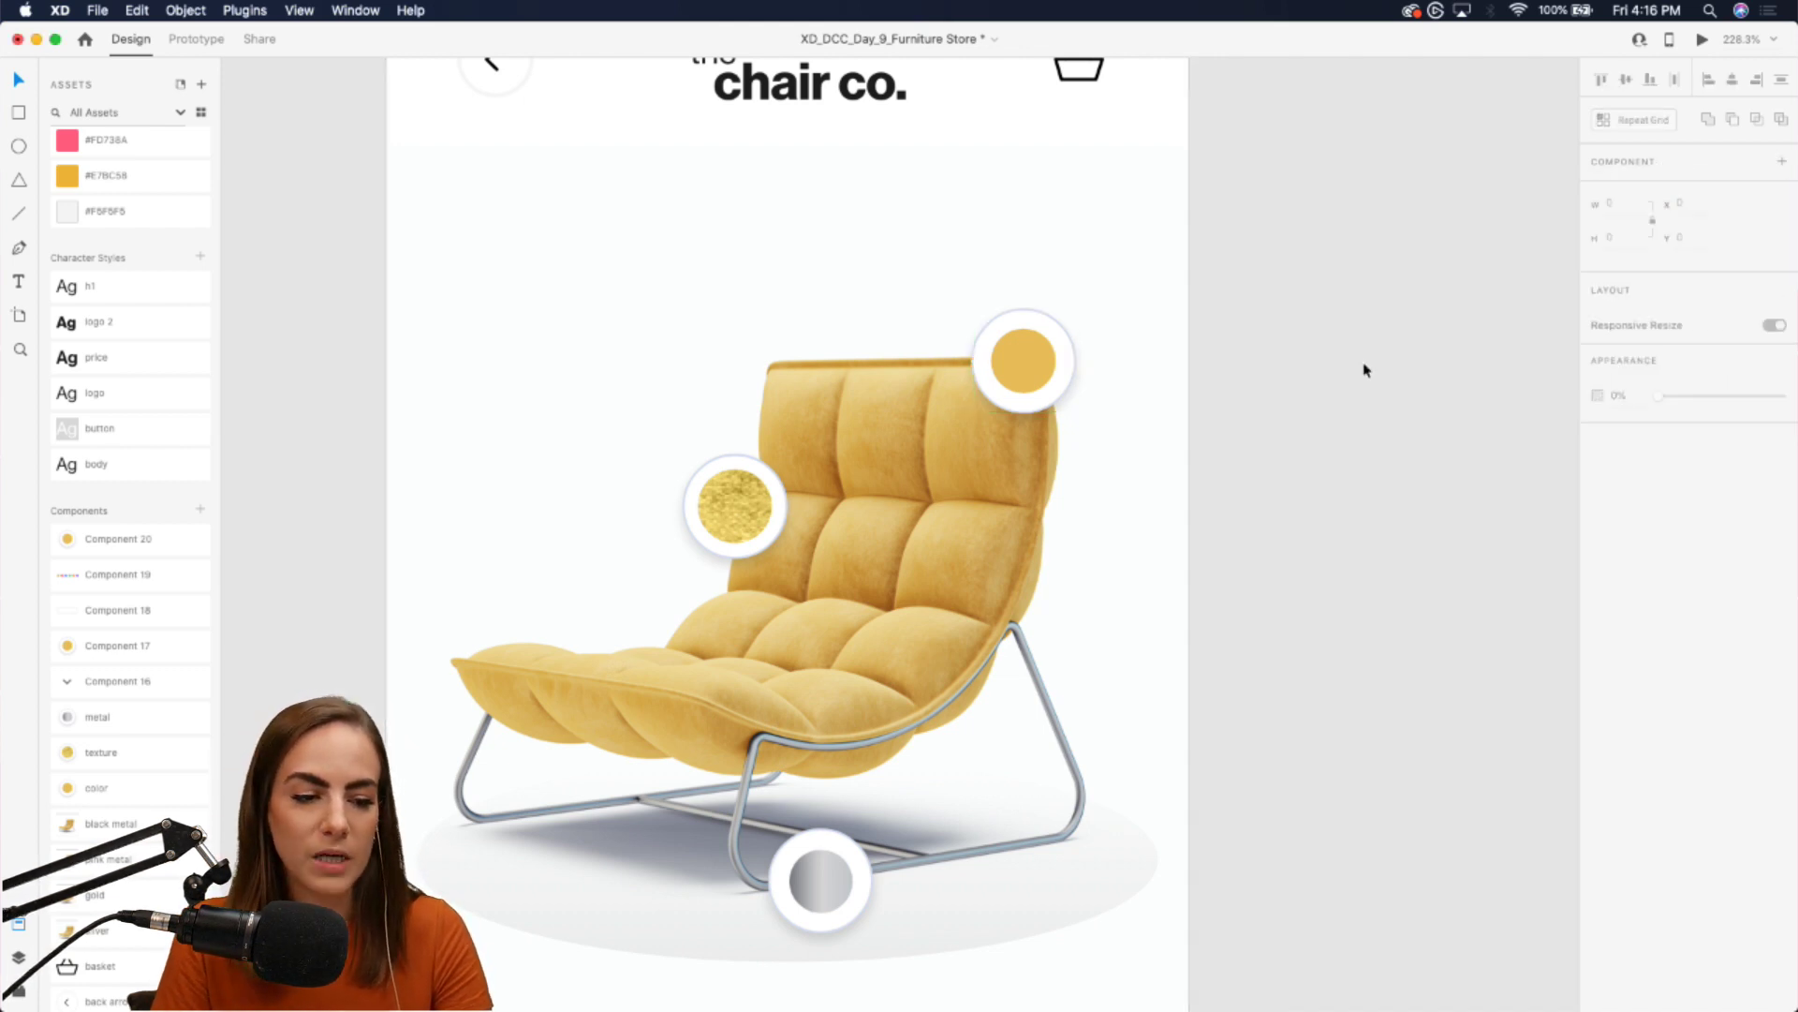
# Place the speech bubble, Component 18, above the color swatch at about X 120, Y 69.
pyautogui.scroll(-1, 140, 774)
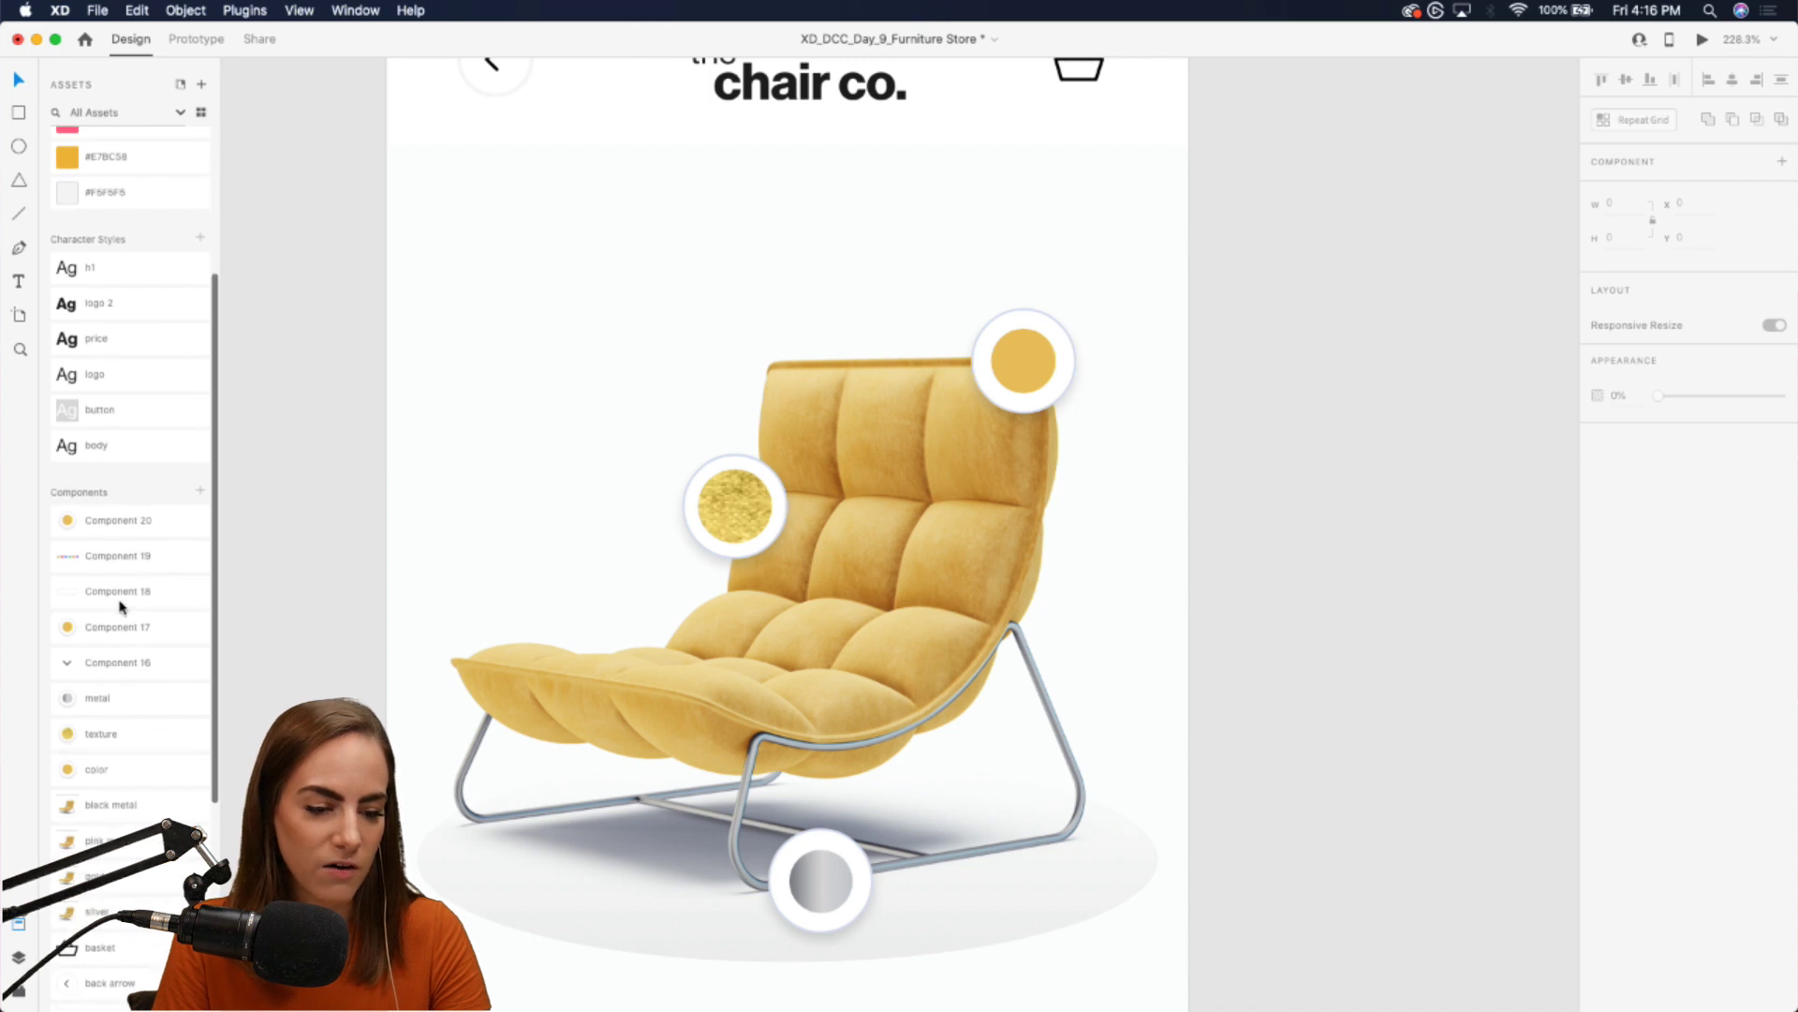
pyautogui.moveTo(113, 593); pyautogui.dragTo(1045, 217)
pyautogui.scroll(-5, 1385, 233)
pyautogui.scroll(6, 1045, 217)
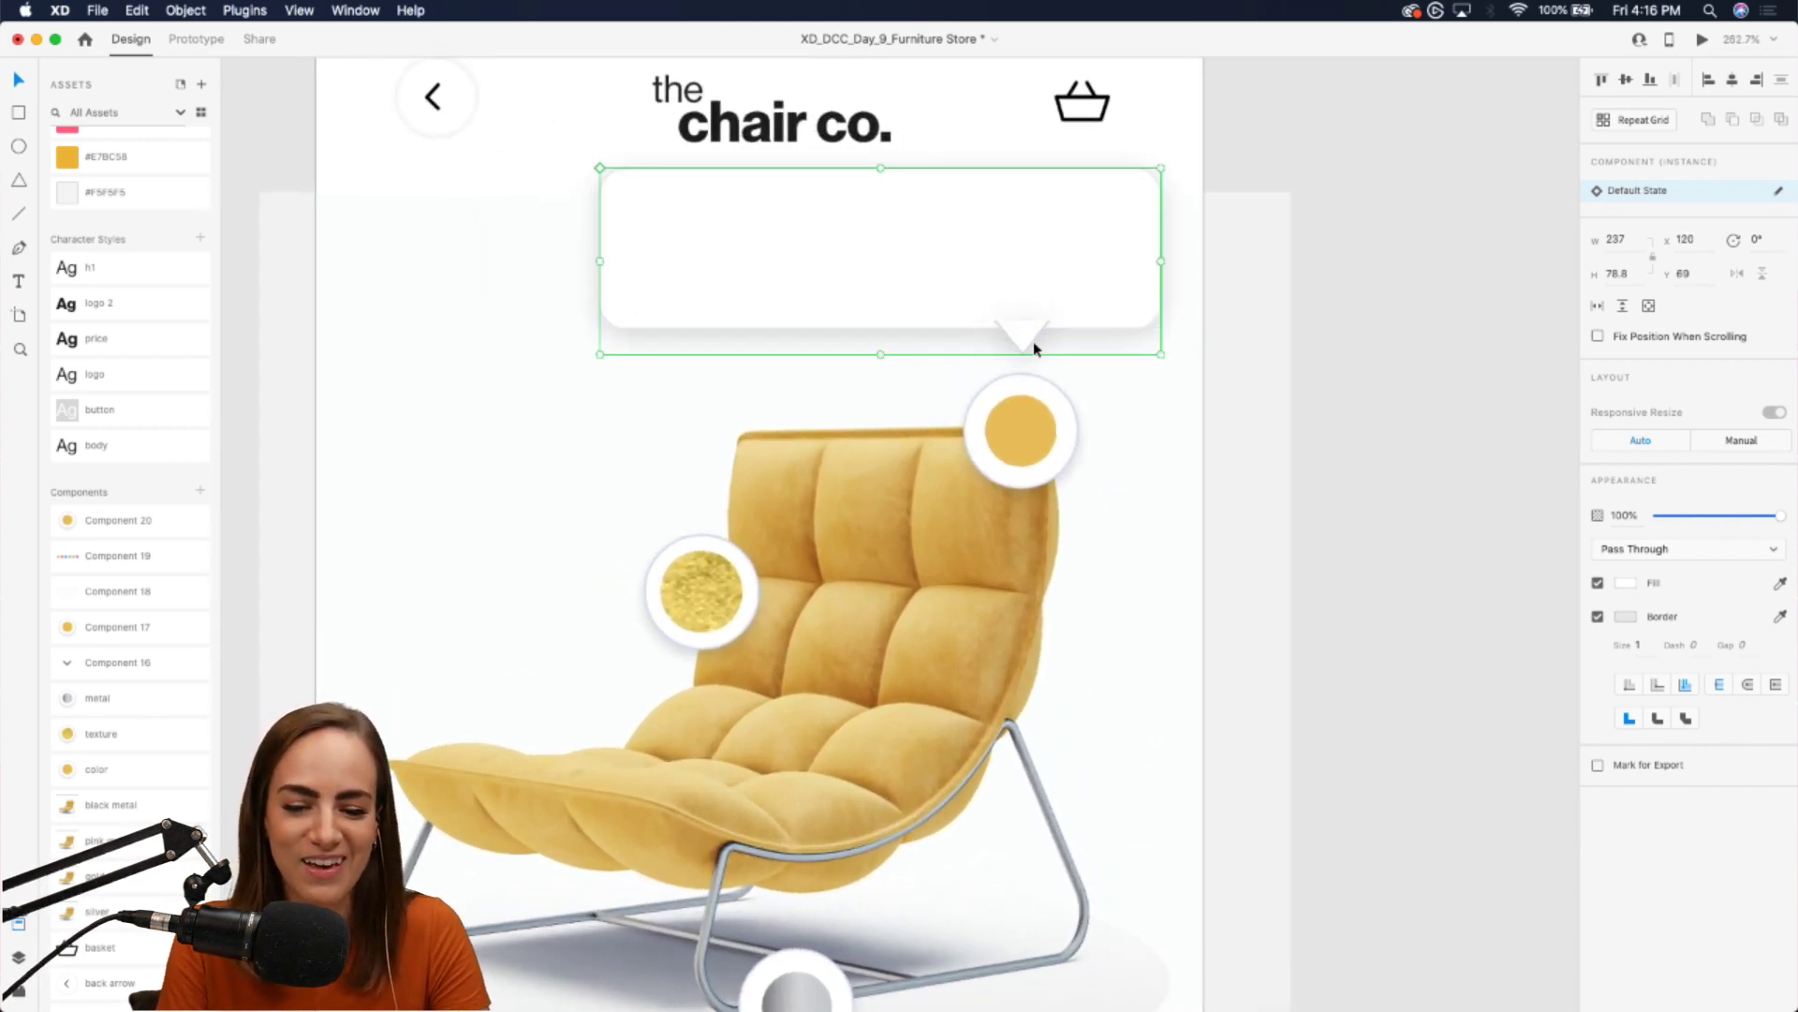
# Cut the speech bubble and paste it inside the color swatch component's Opened state.
pyautogui.press('Delete')
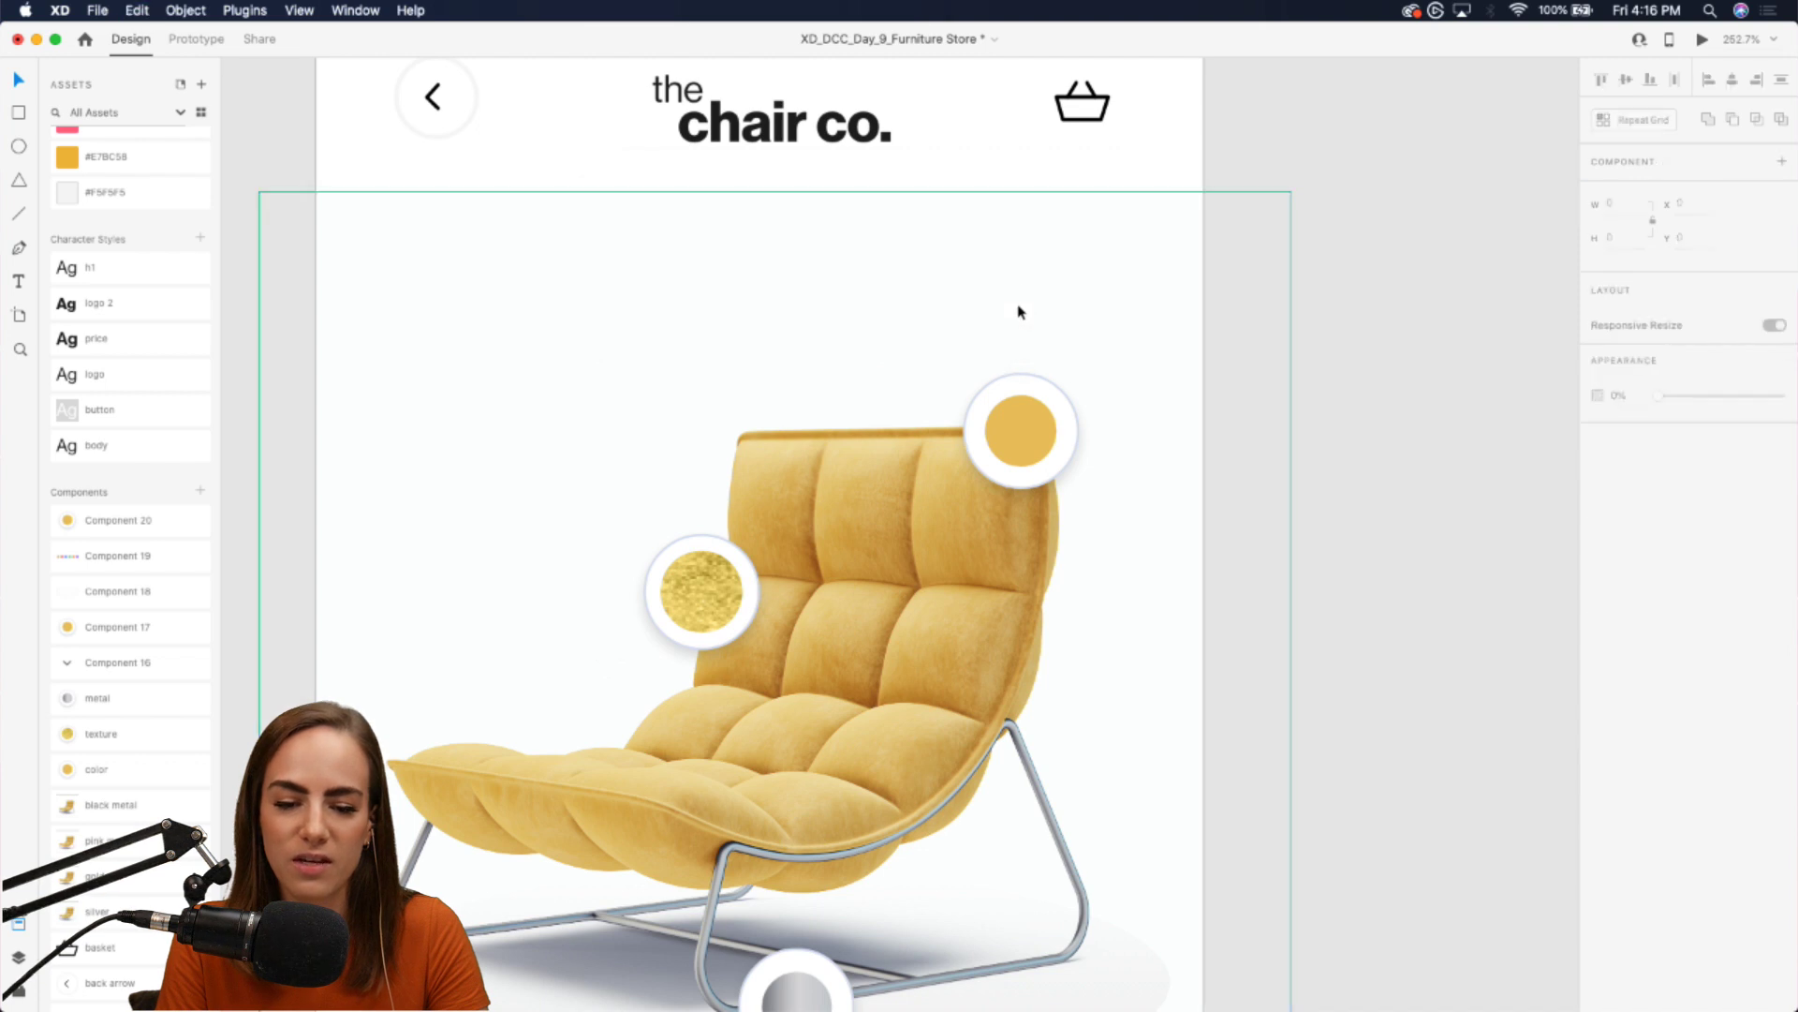
pyautogui.click(1017, 387)
pyautogui.press('super+shift+k')
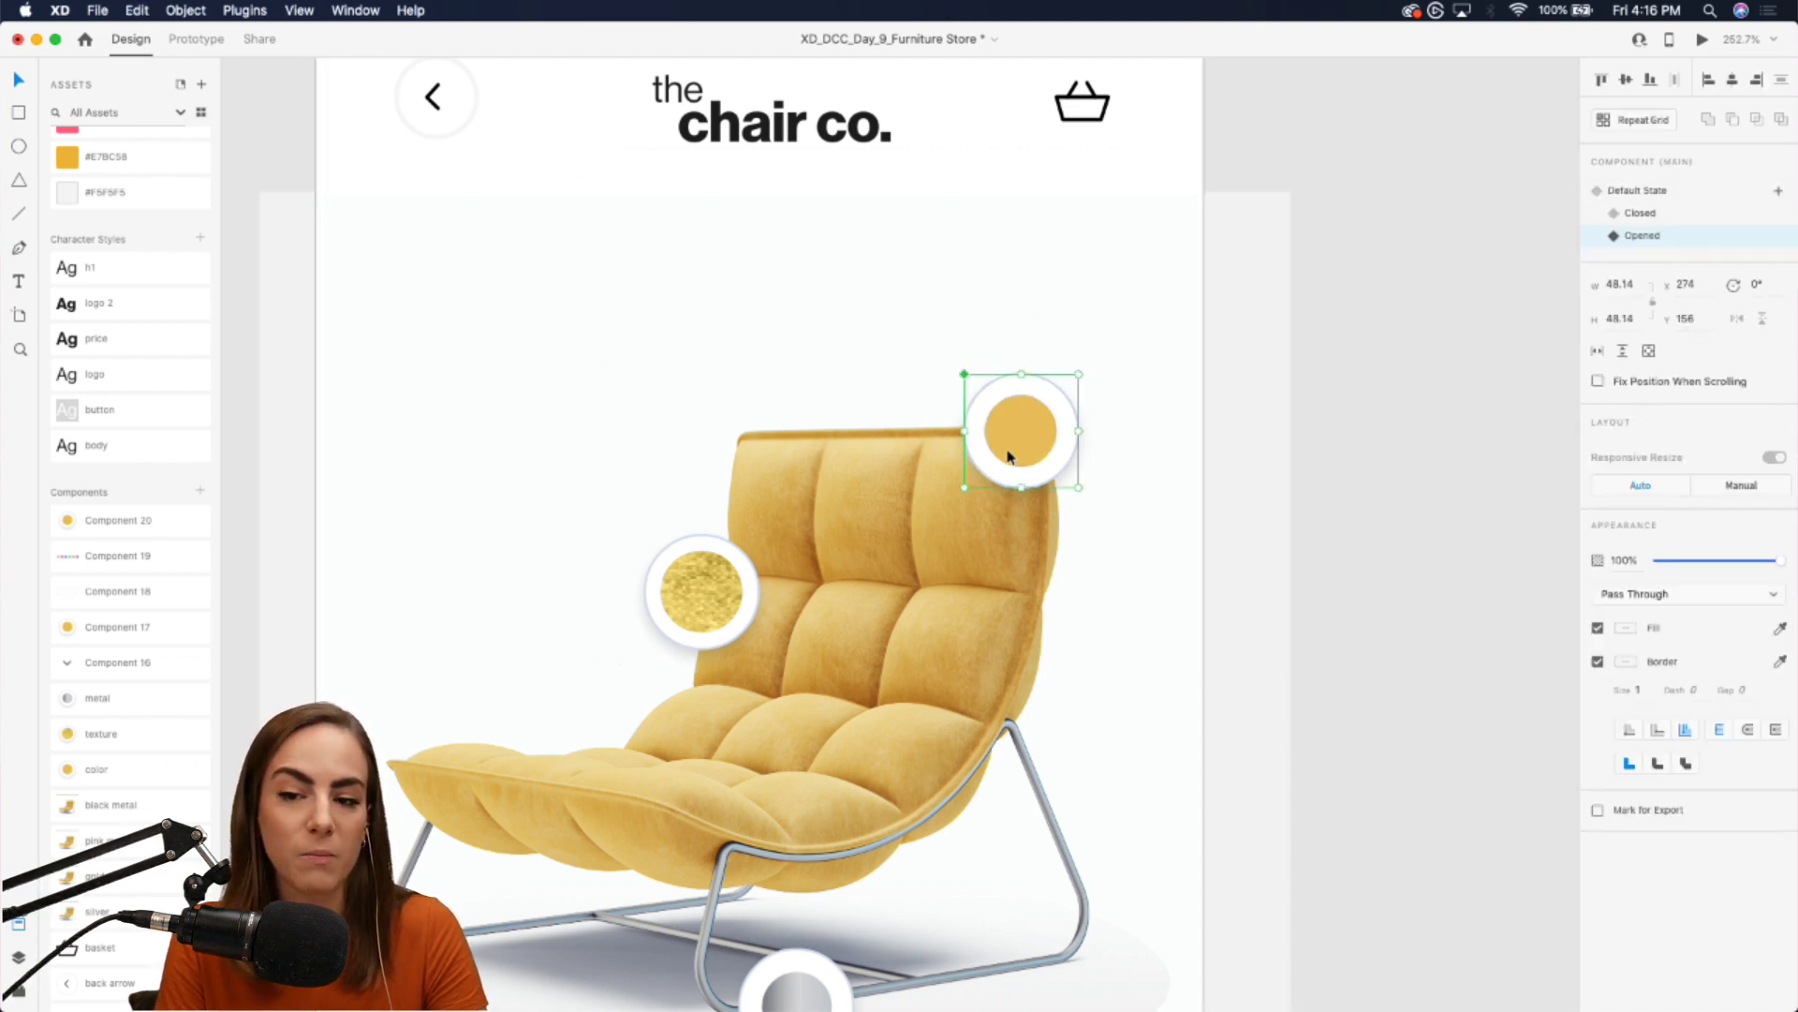
pyautogui.click(1641, 214)
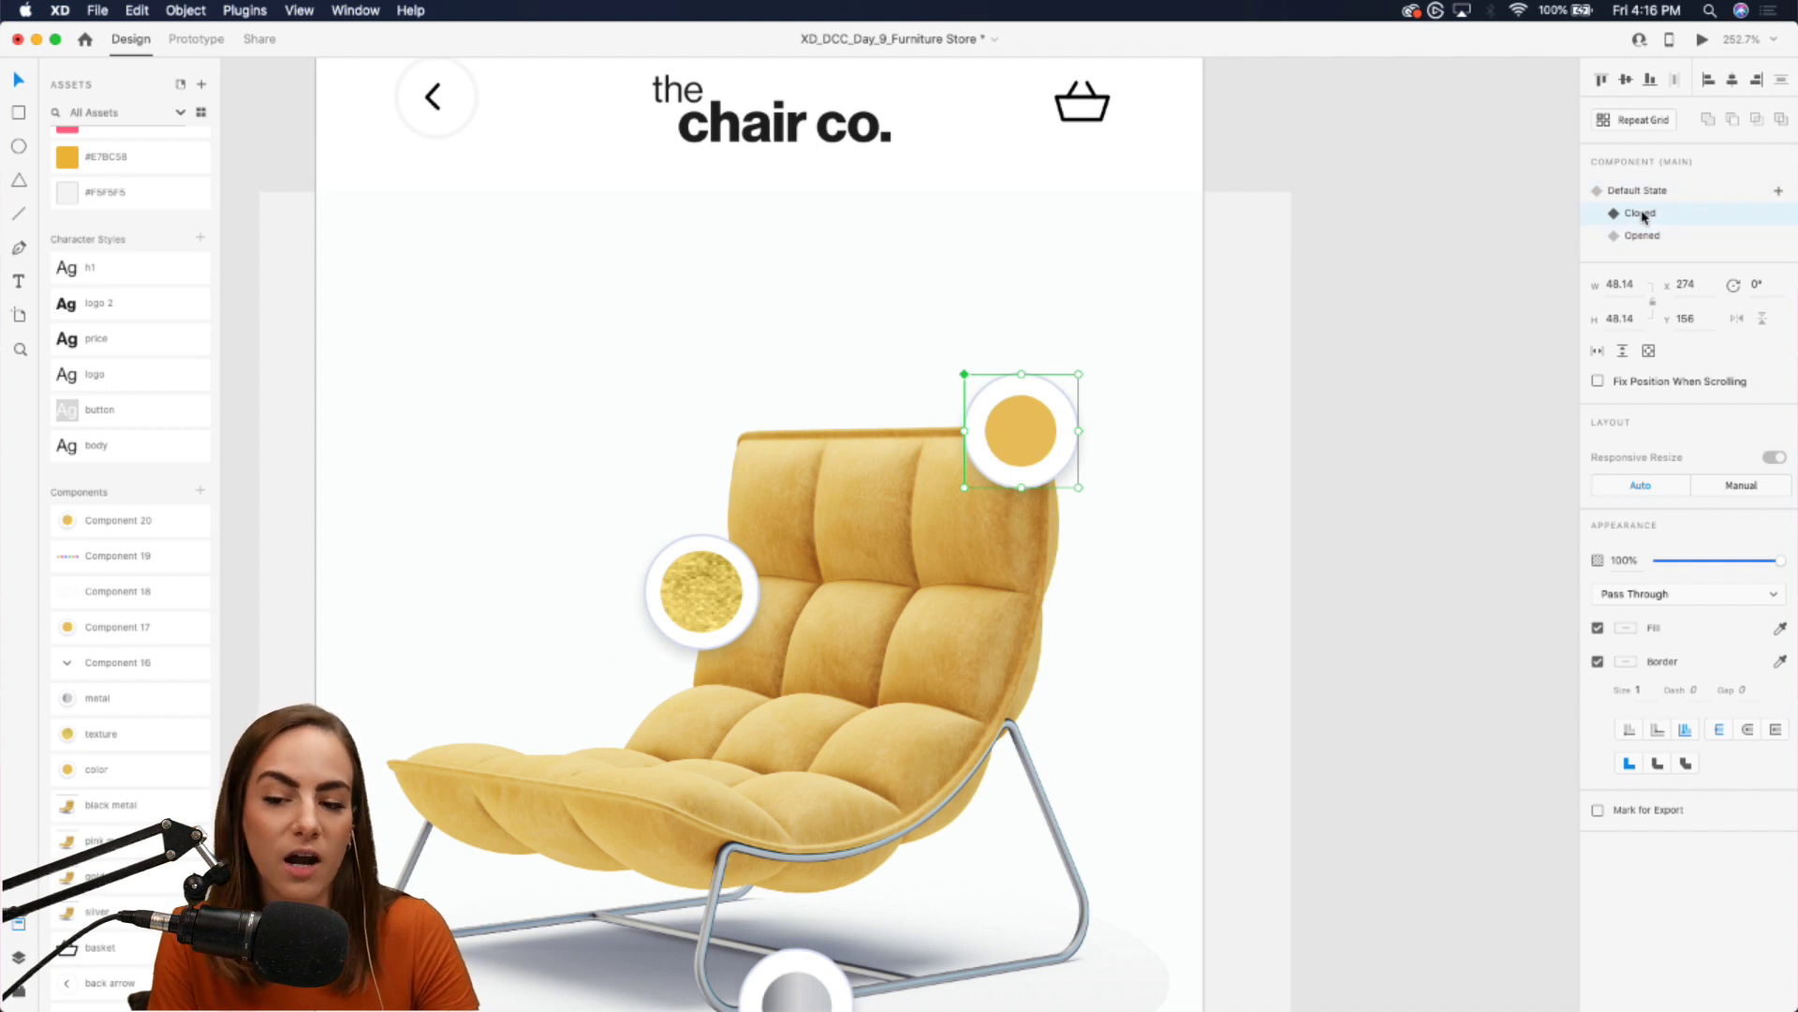
pyautogui.click(1643, 237)
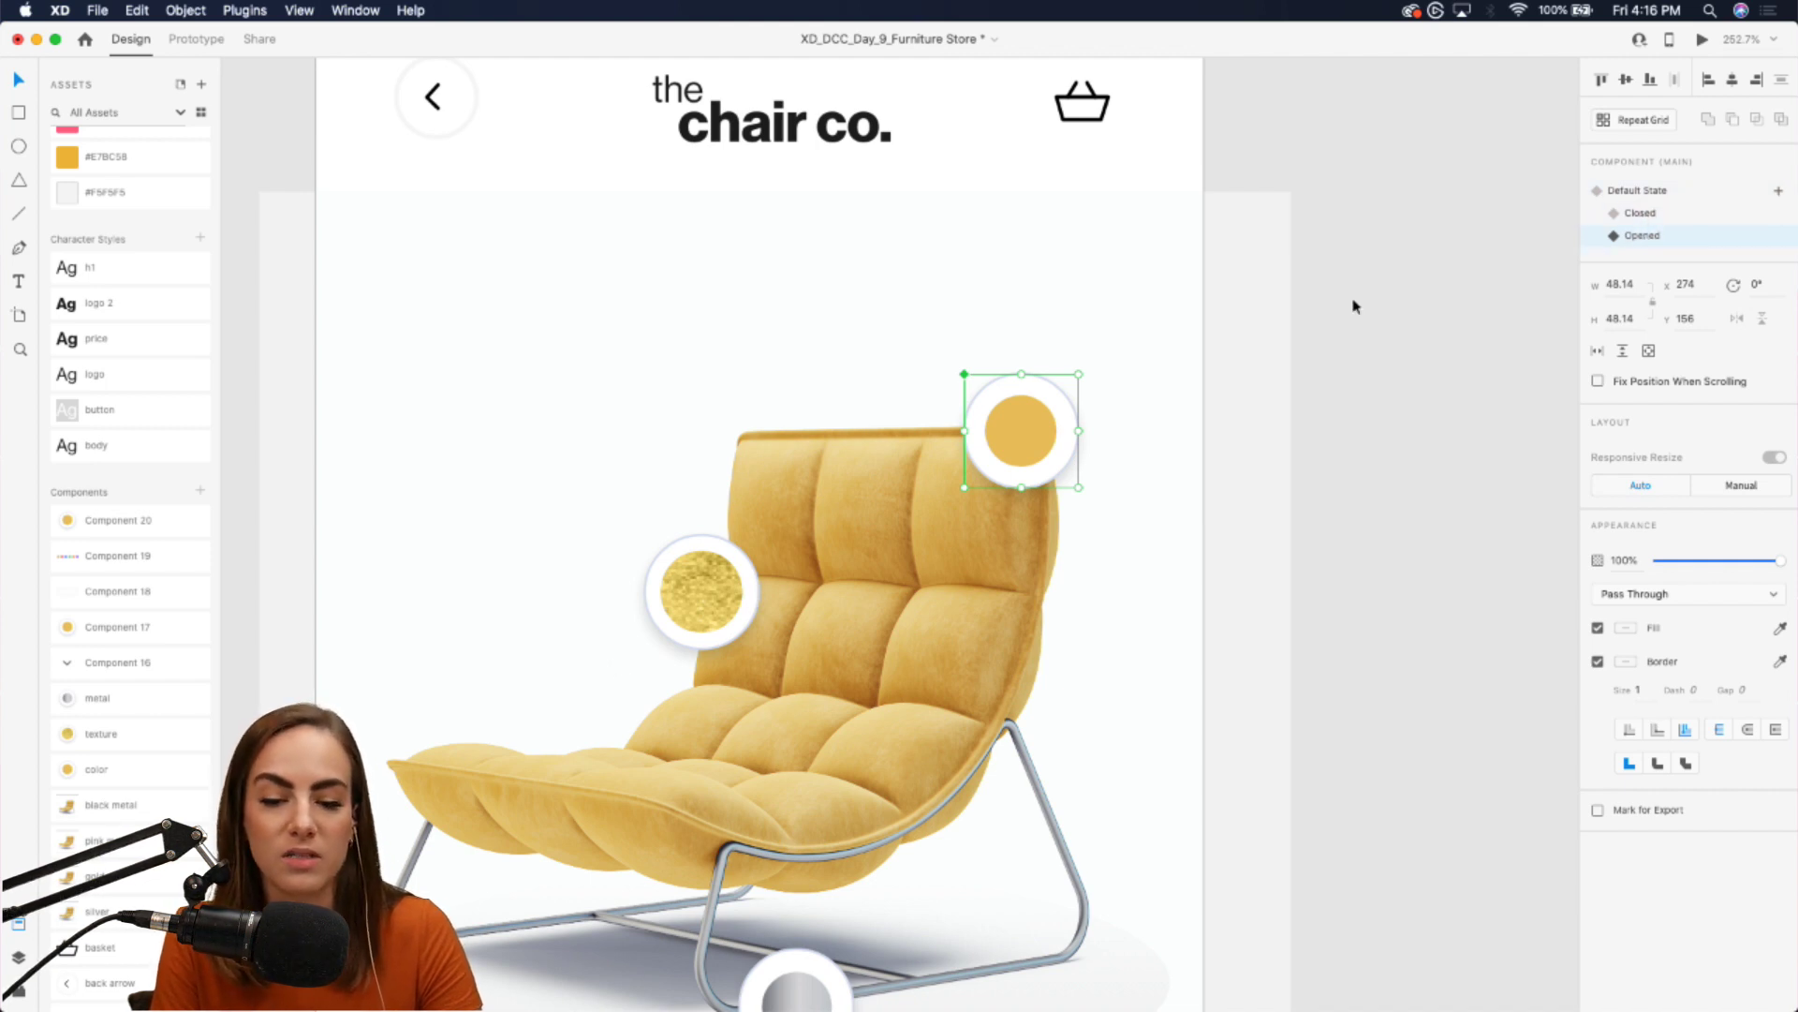
pyautogui.press('Escape')
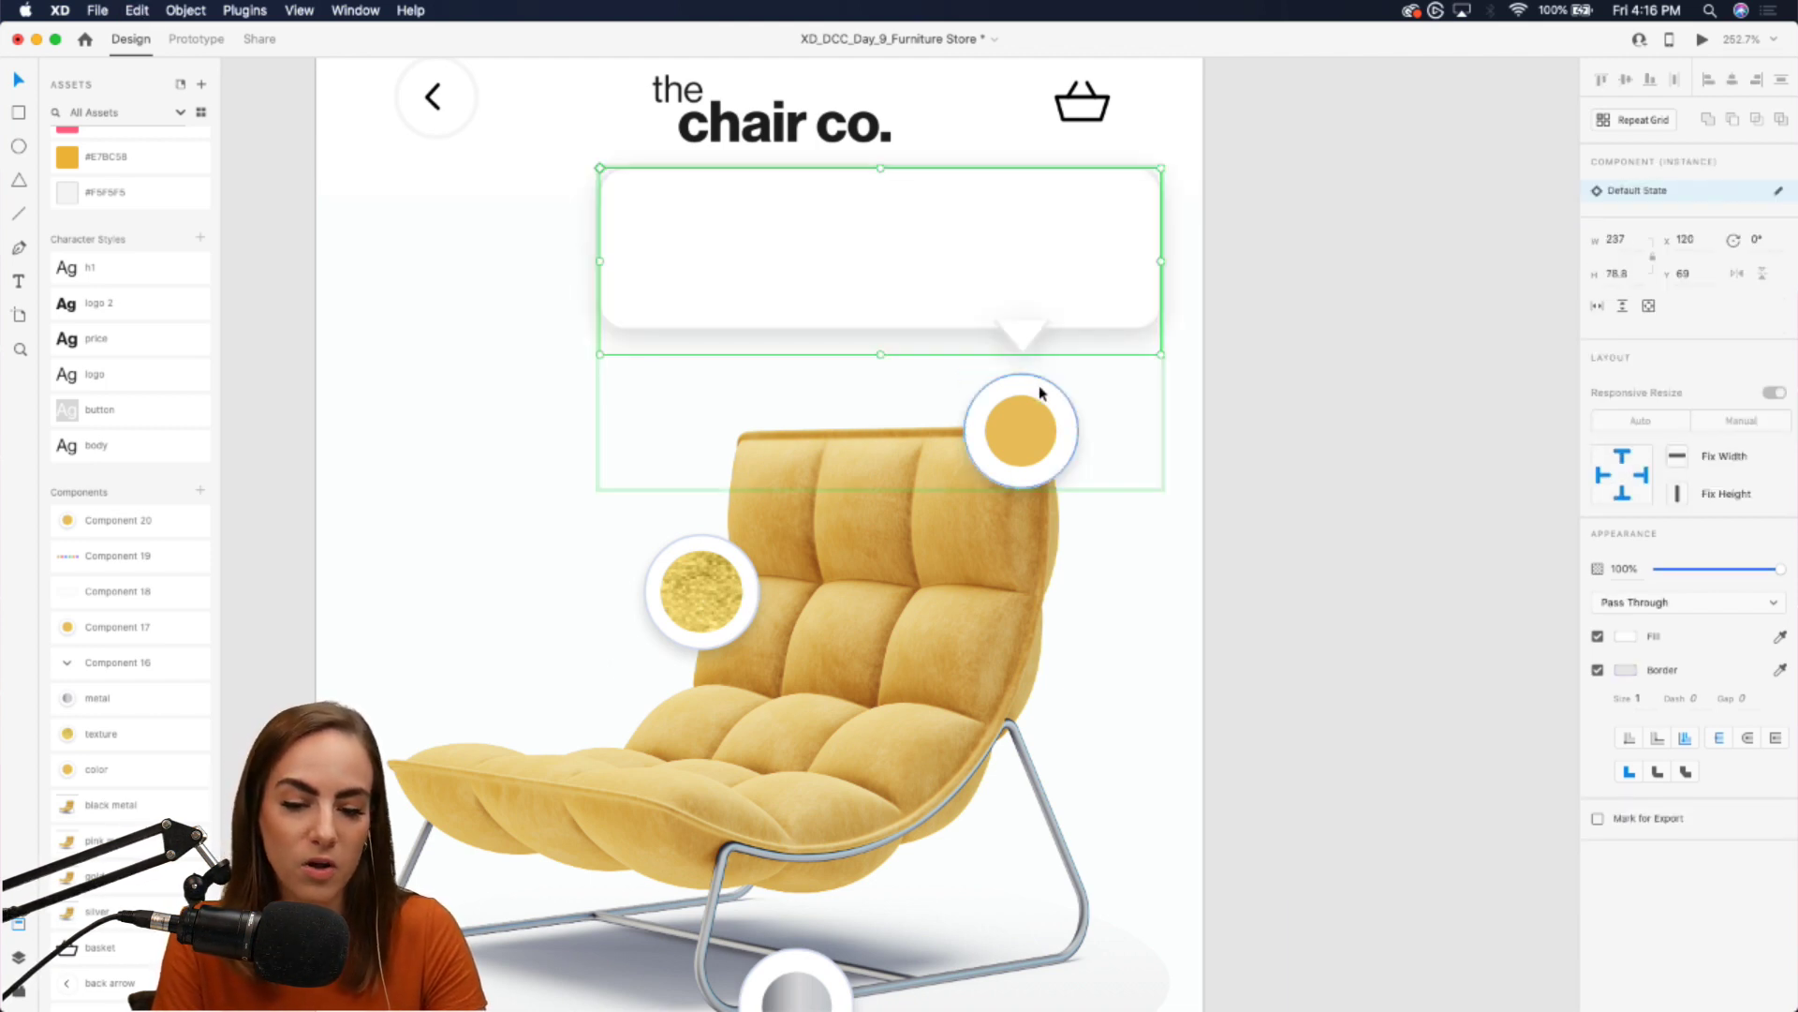
# Shift the speech bubble to about X 121, Y 72 and merge its triangle and rounded rectangle into one shape with Add.
pyautogui.doubleClick(1036, 331)
pyautogui.click(1034, 338)
pyautogui.keyDown('shift'); pyautogui.click(1075, 291); pyautogui.keyUp('shift')
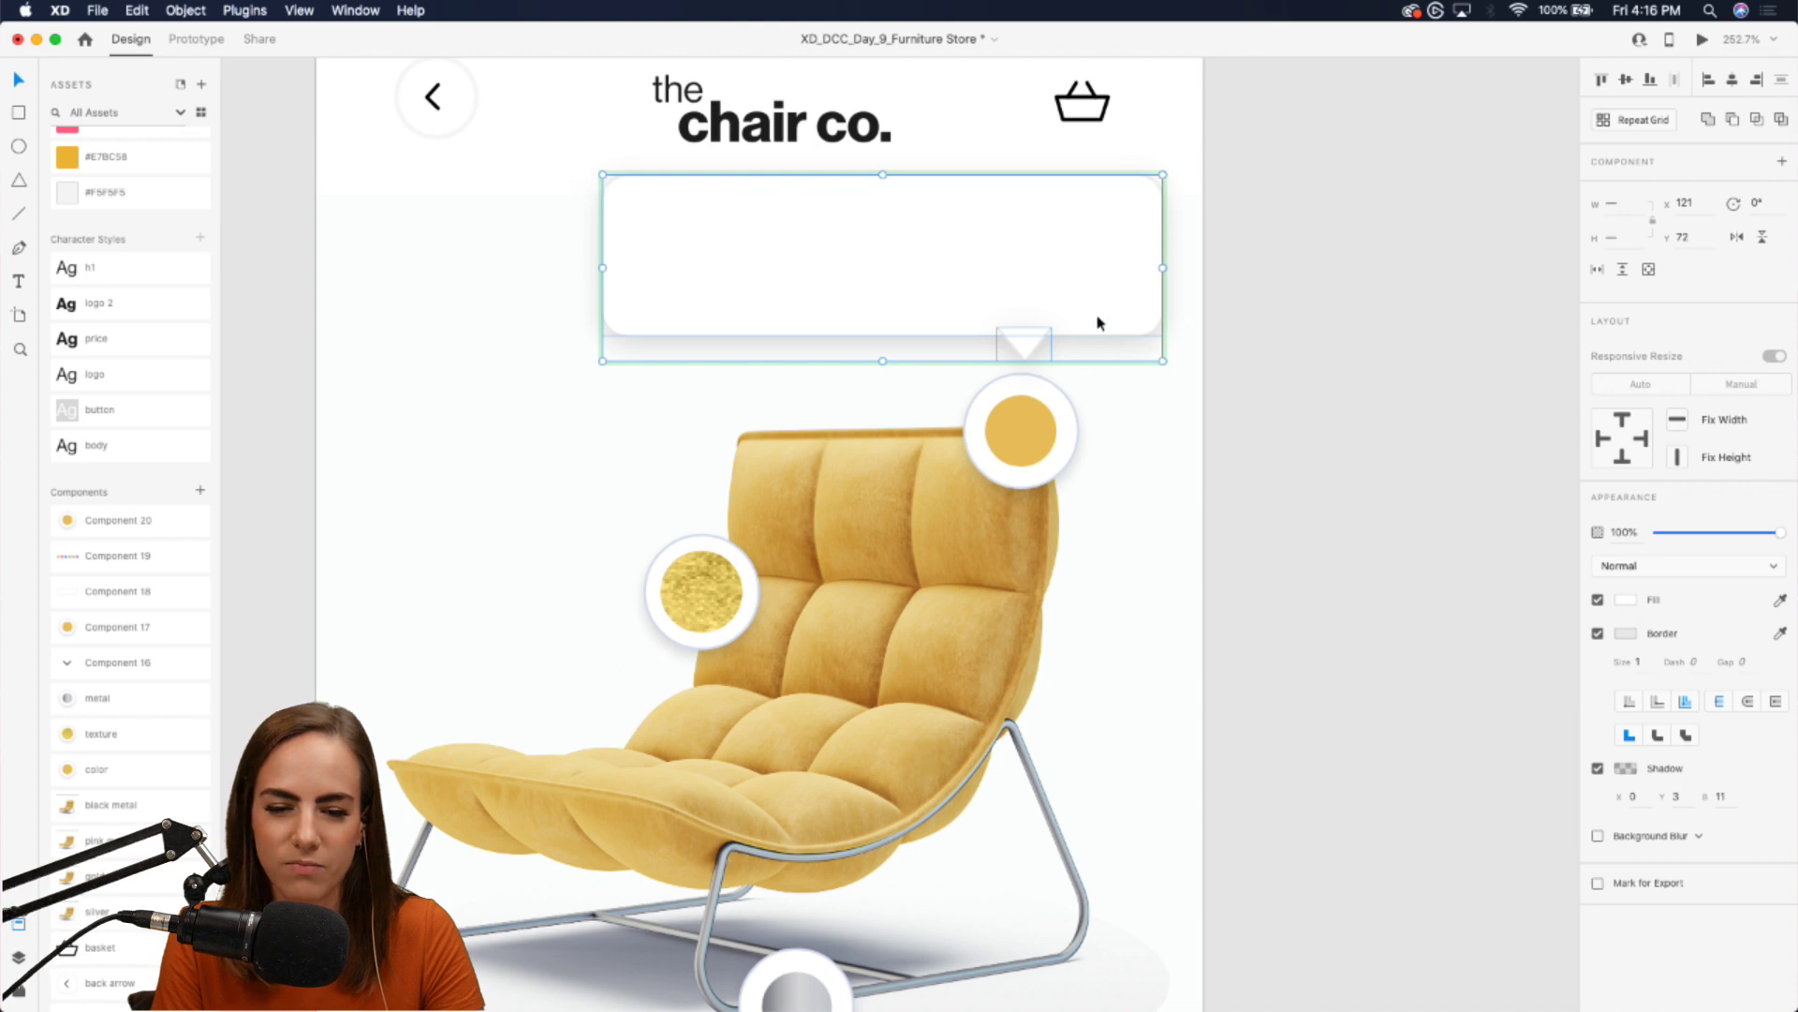
pyautogui.scroll(5, 1096, 321)
pyautogui.scroll(-5, 895, 398)
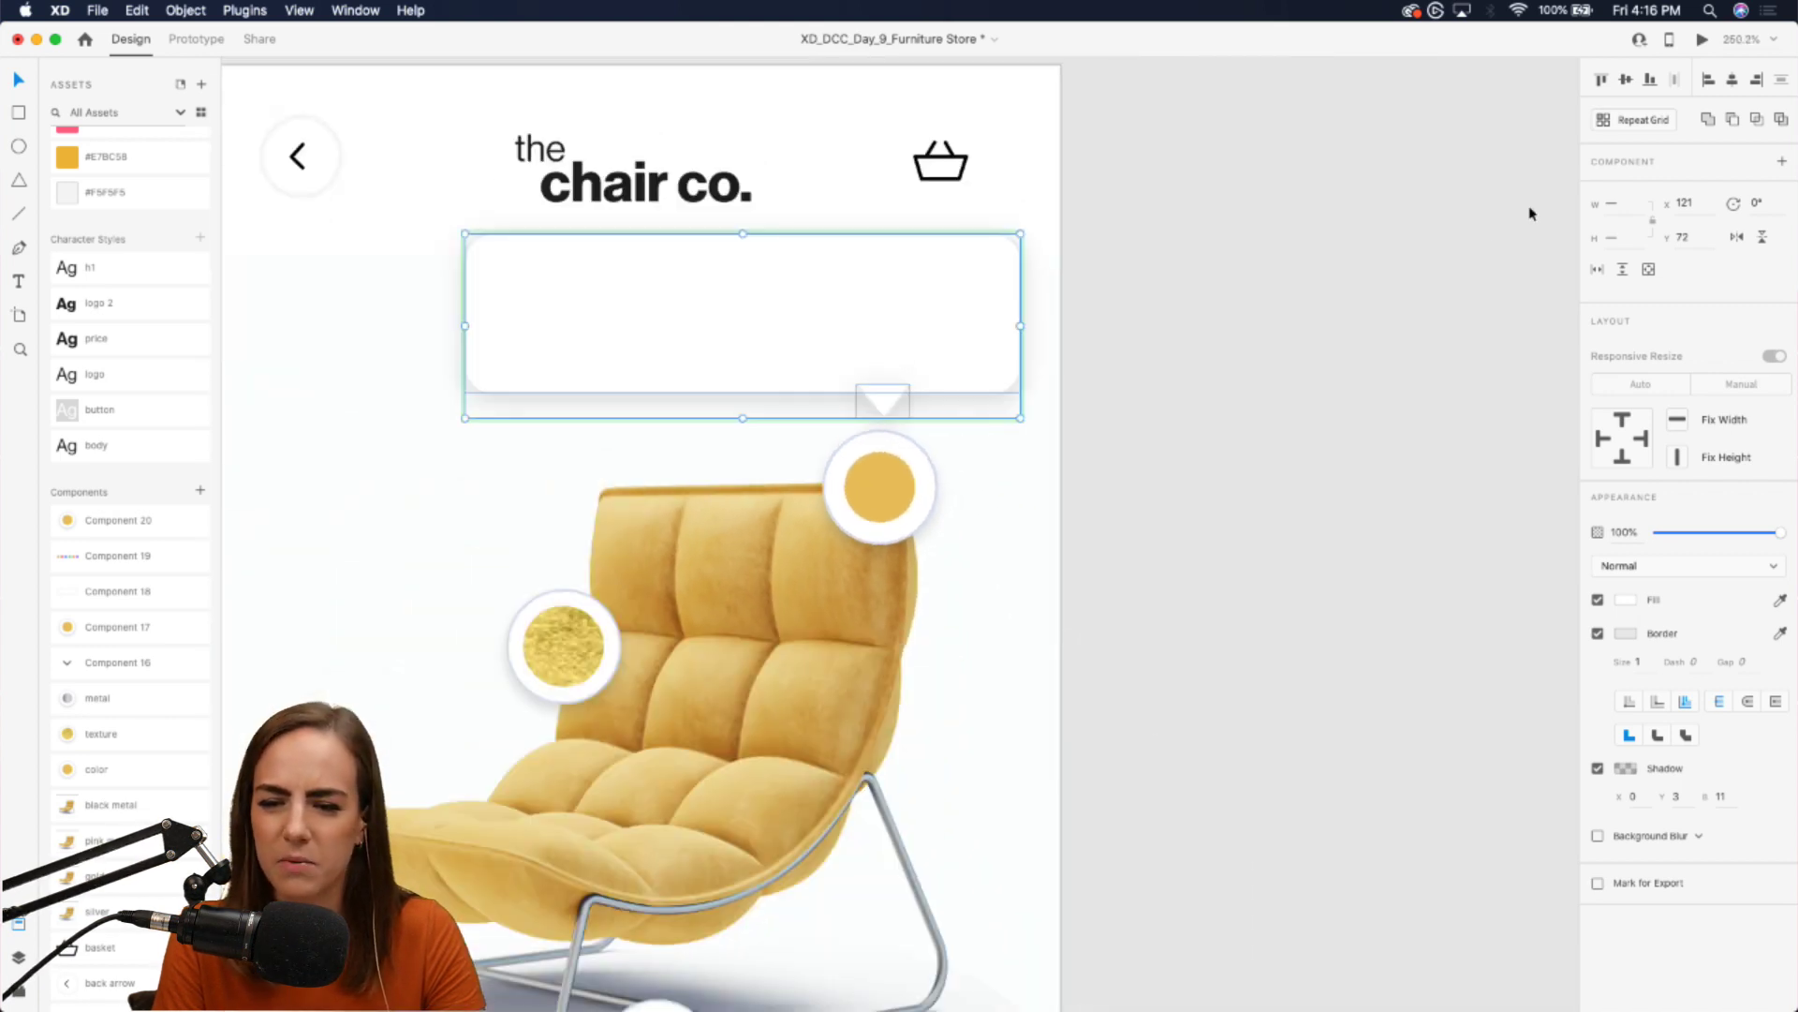
pyautogui.click(1710, 122)
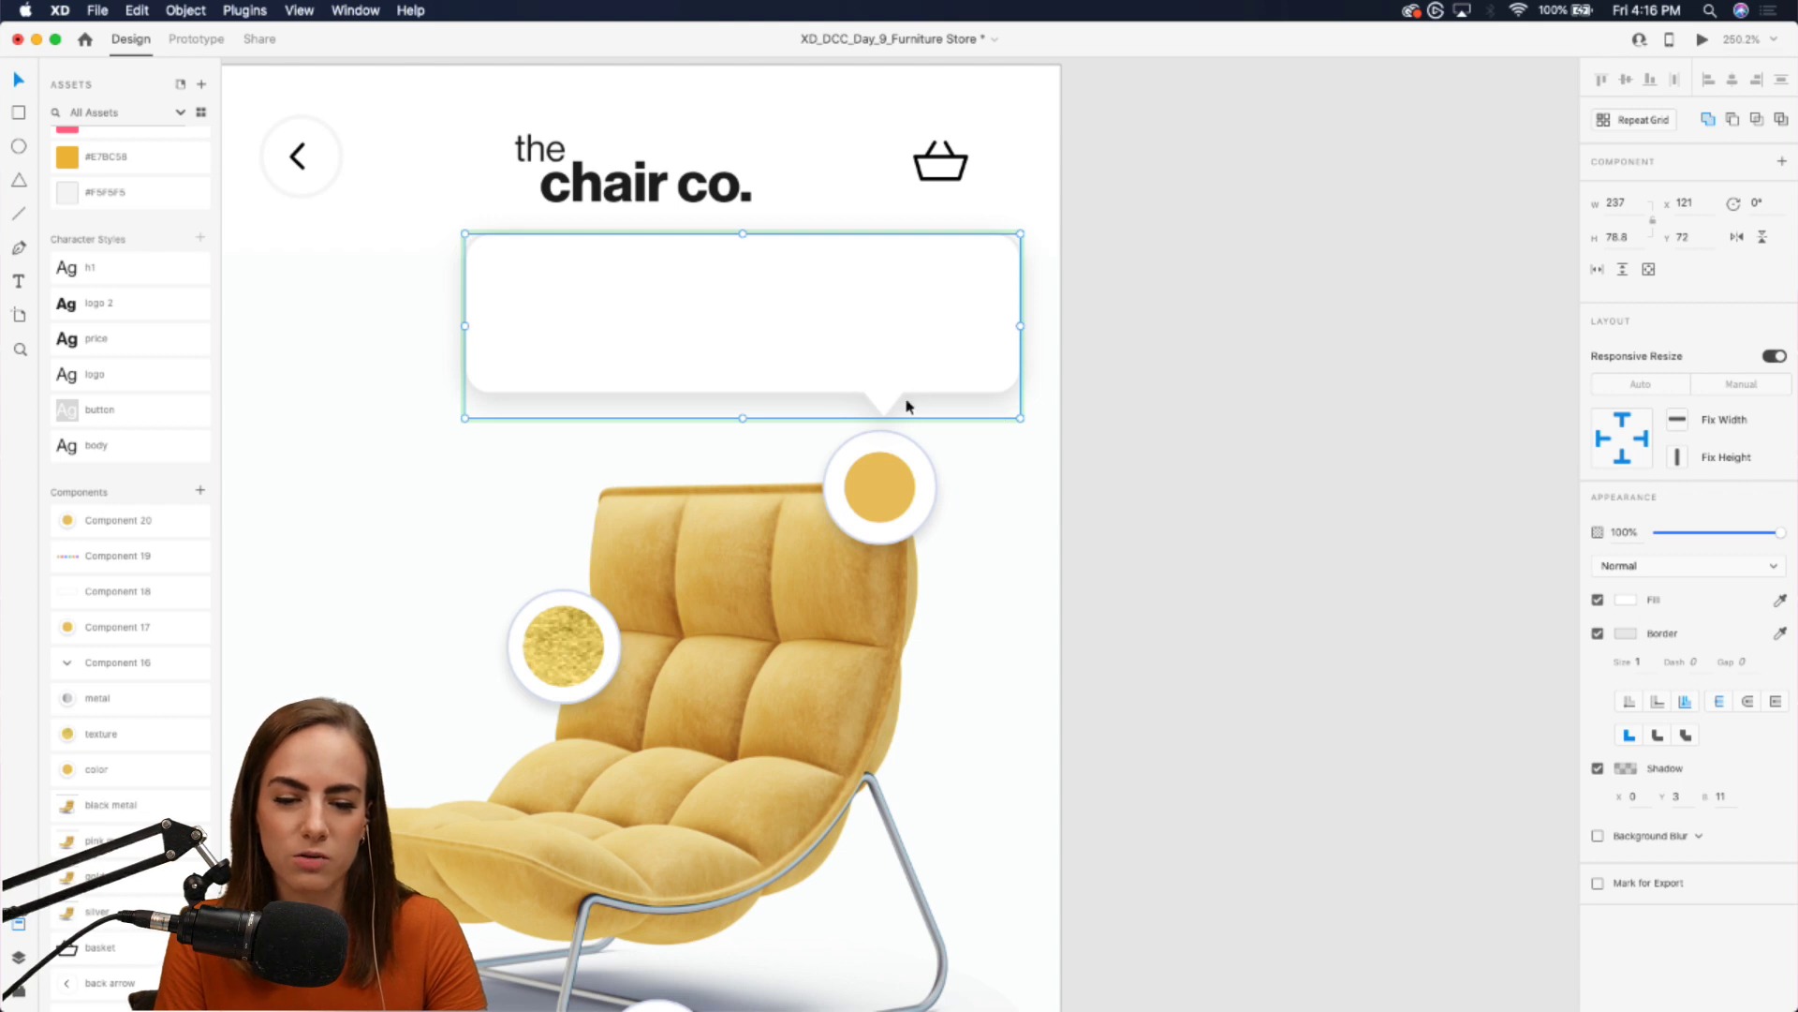
pyautogui.scroll(-3, 917, 399)
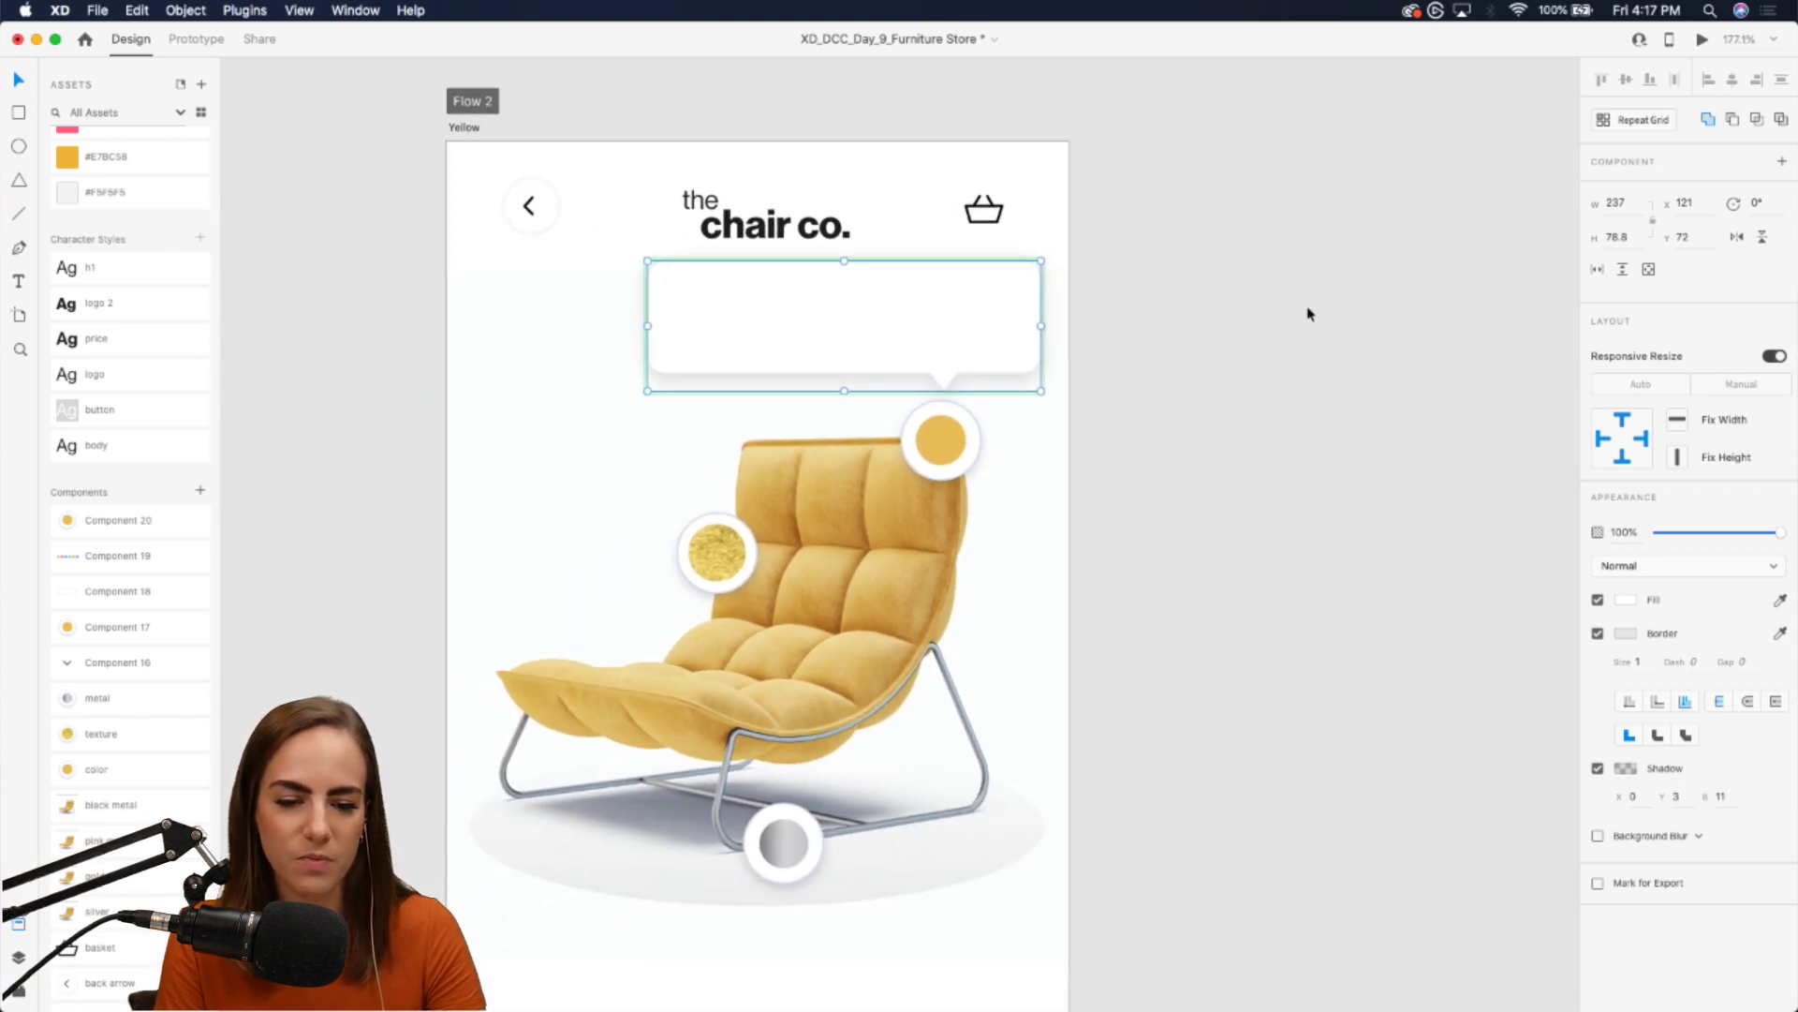
# Compare the Closed and Opened states of the color swatch component.
pyautogui.click(1301, 310)
pyautogui.click(967, 323)
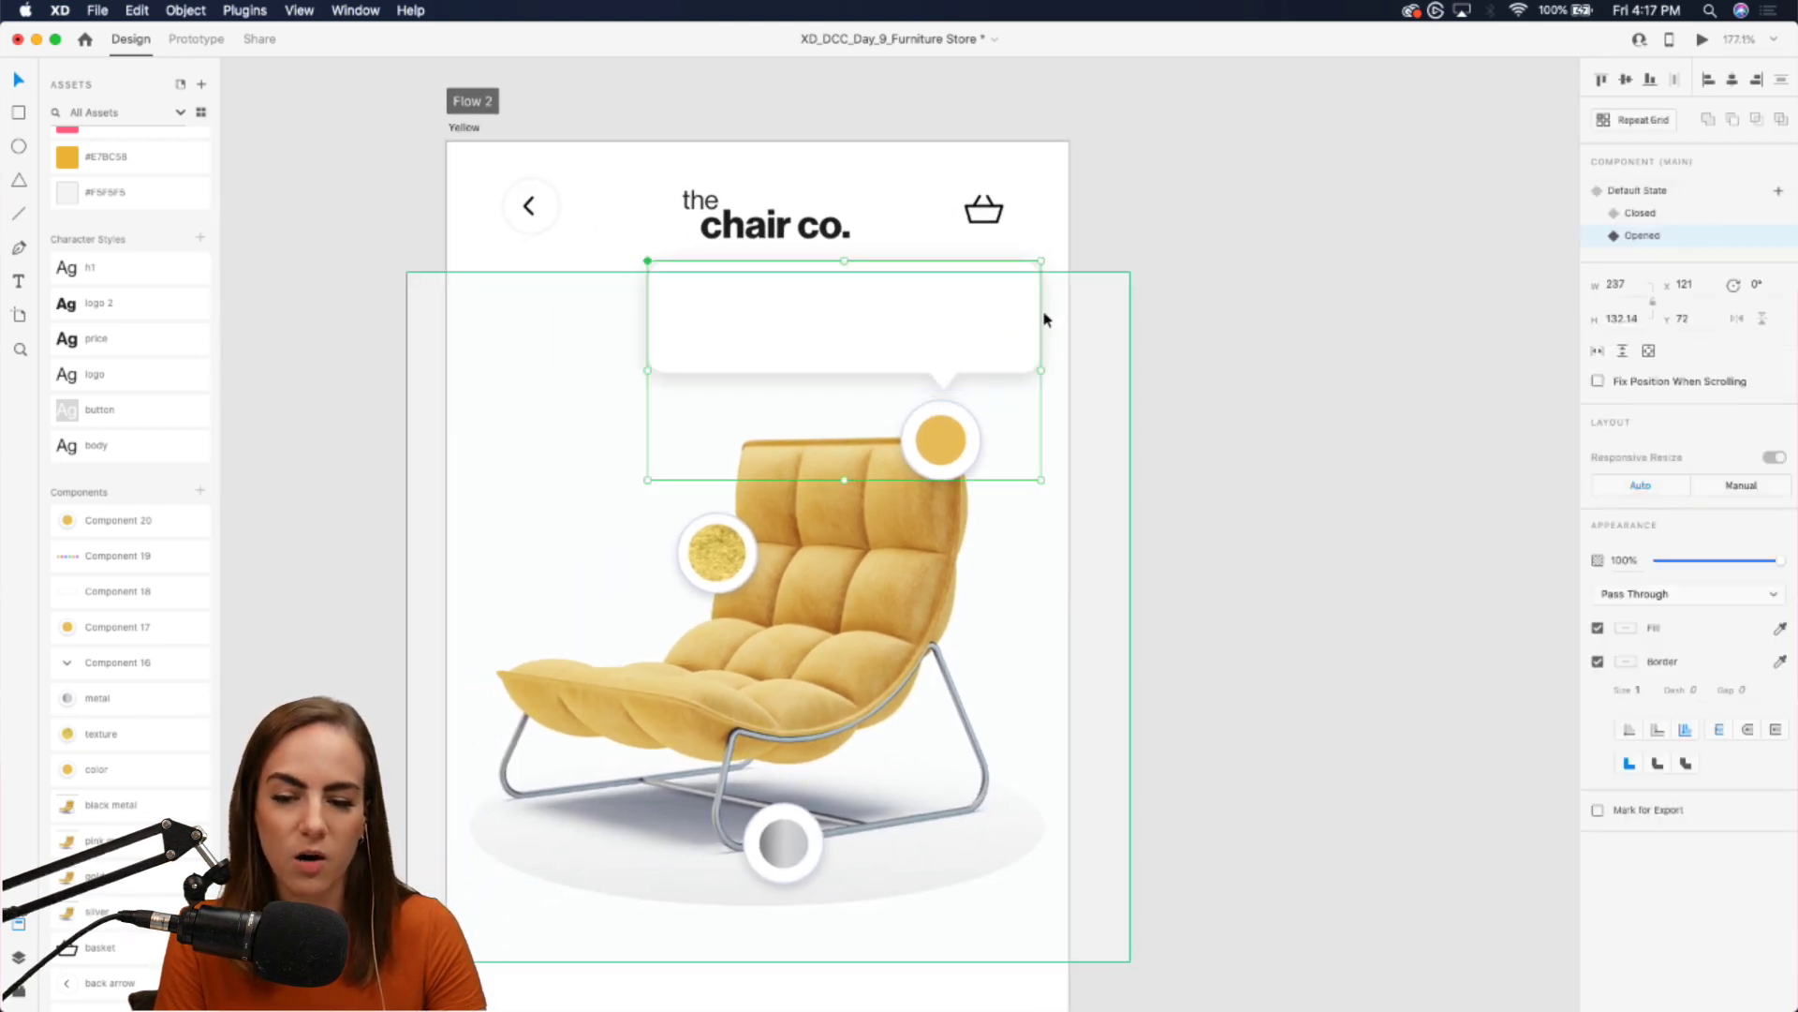
pyautogui.click(1641, 213)
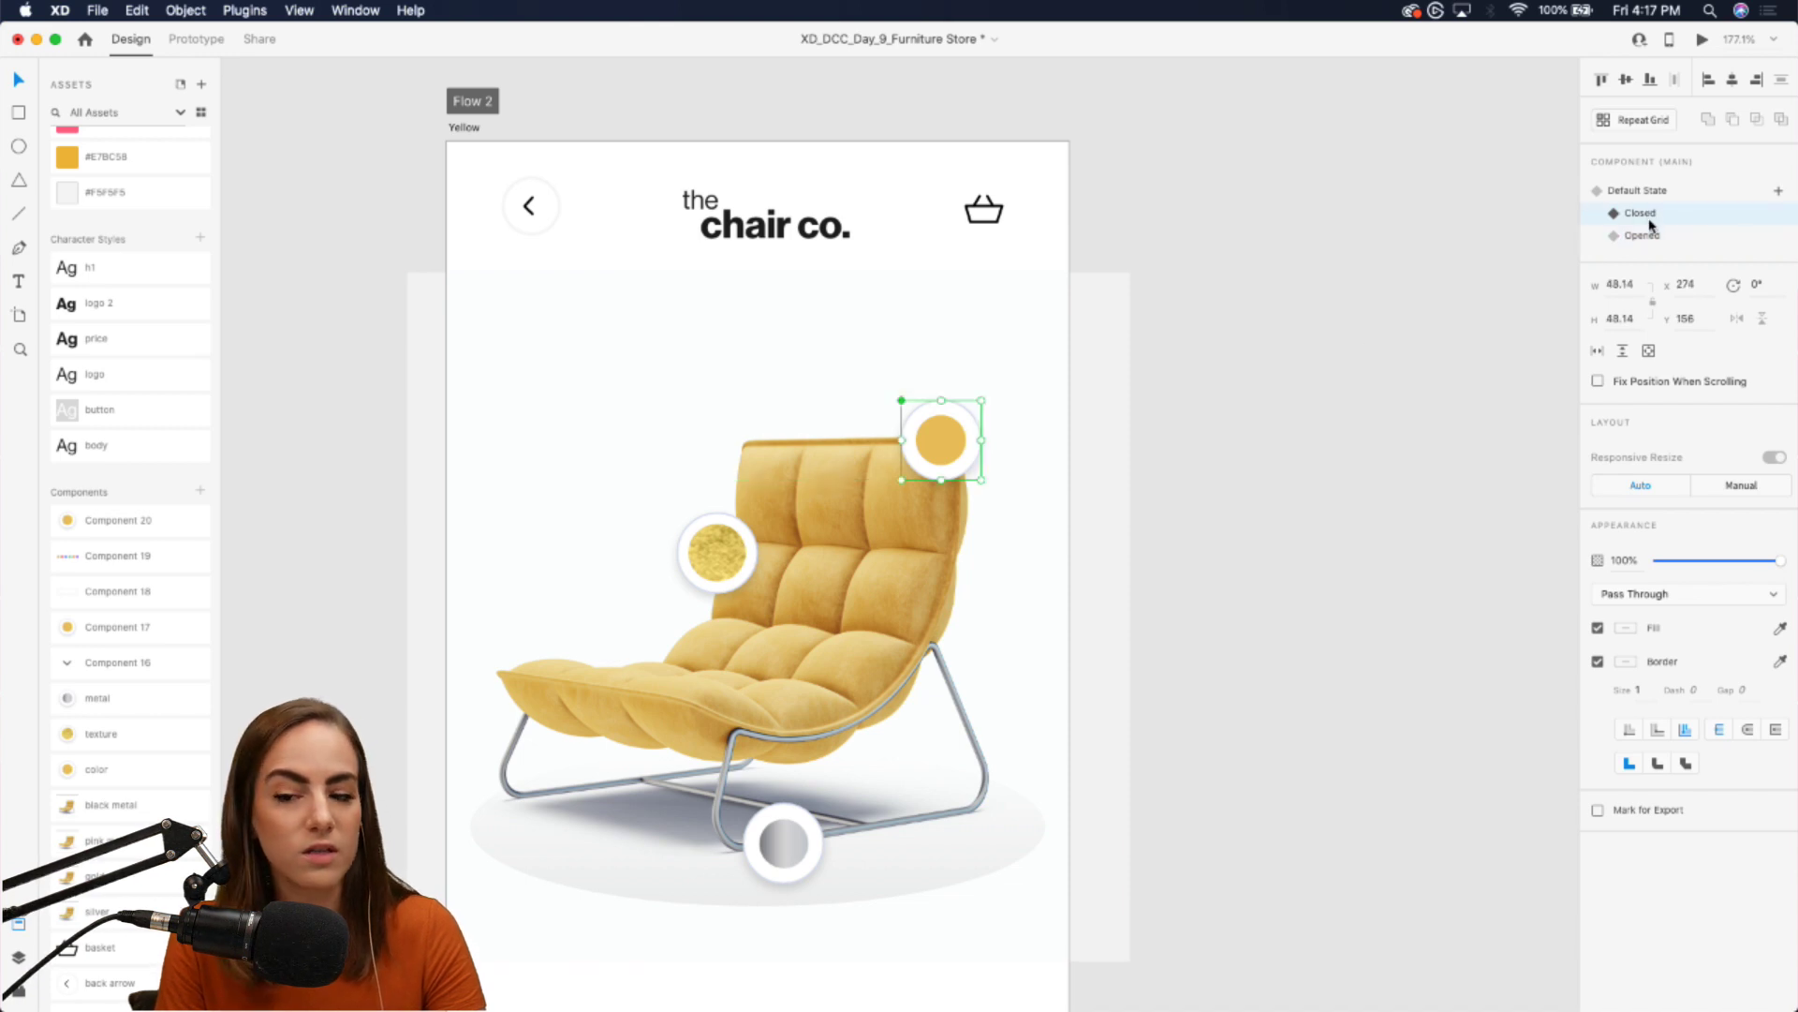
pyautogui.click(1651, 236)
pyautogui.click(1641, 214)
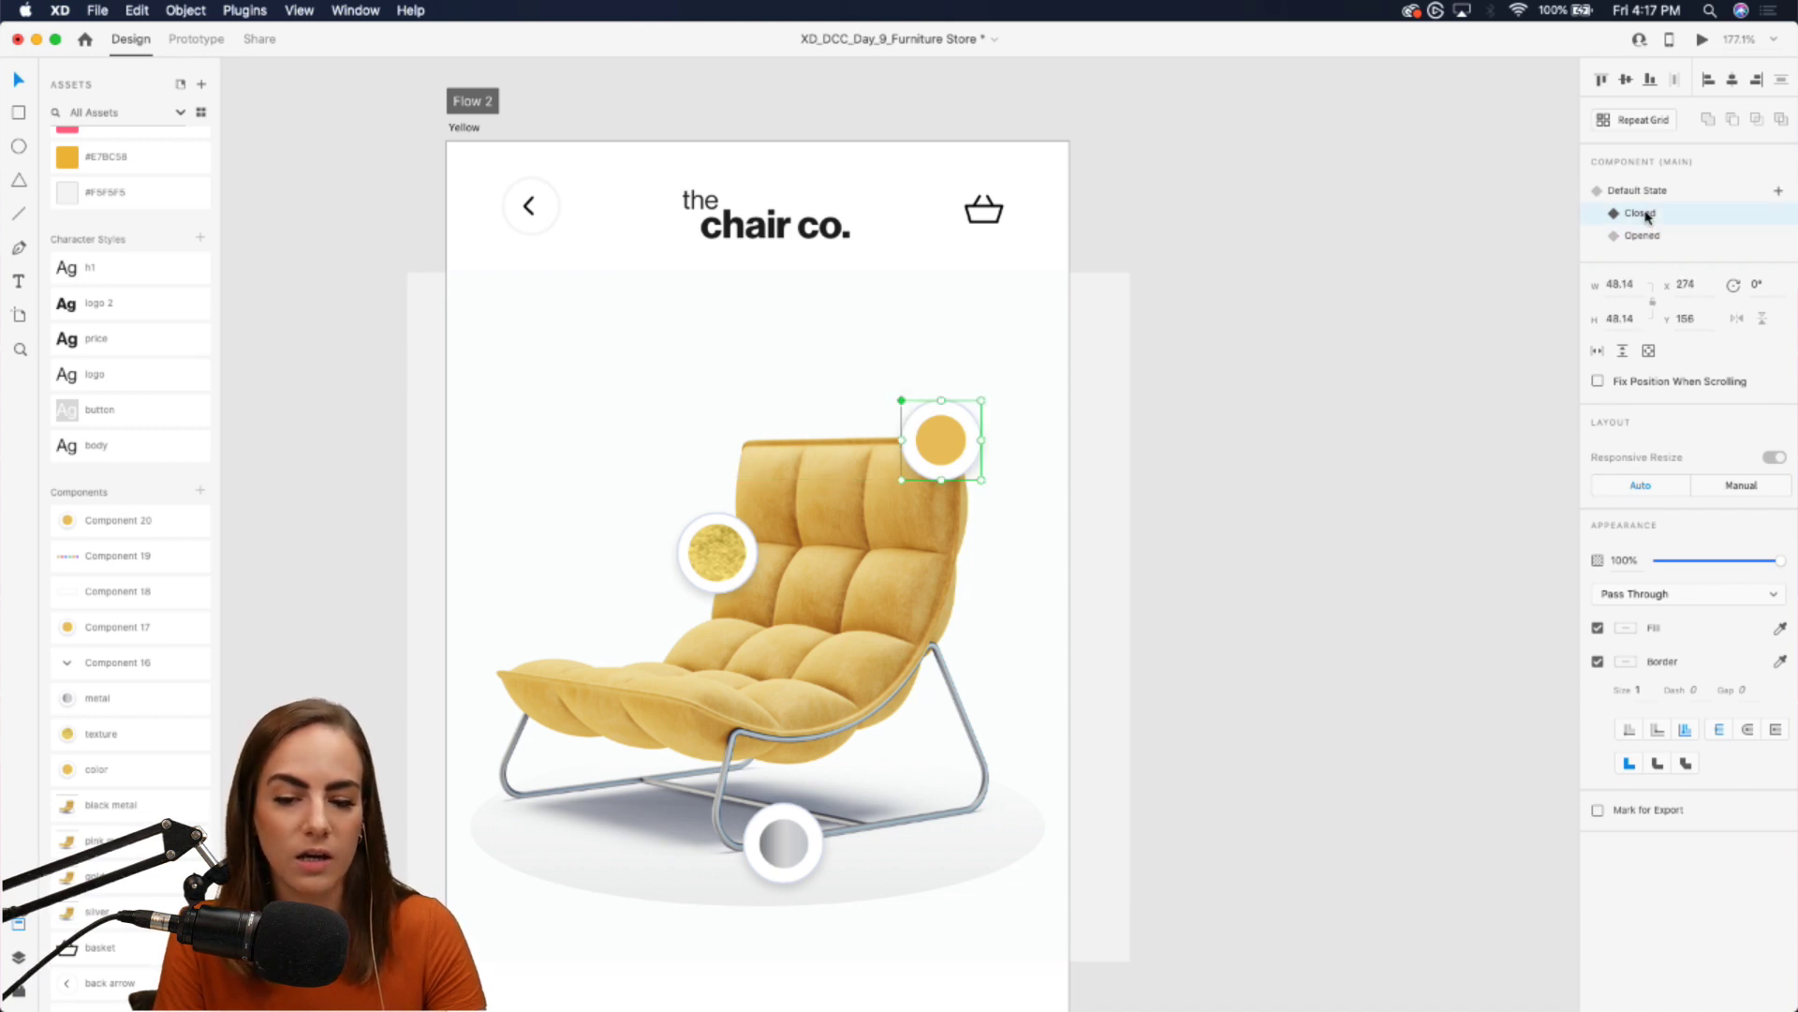
# Give the color swatch component's Default State a tap interaction with a Transition to the Opened state.
pyautogui.click(1651, 236)
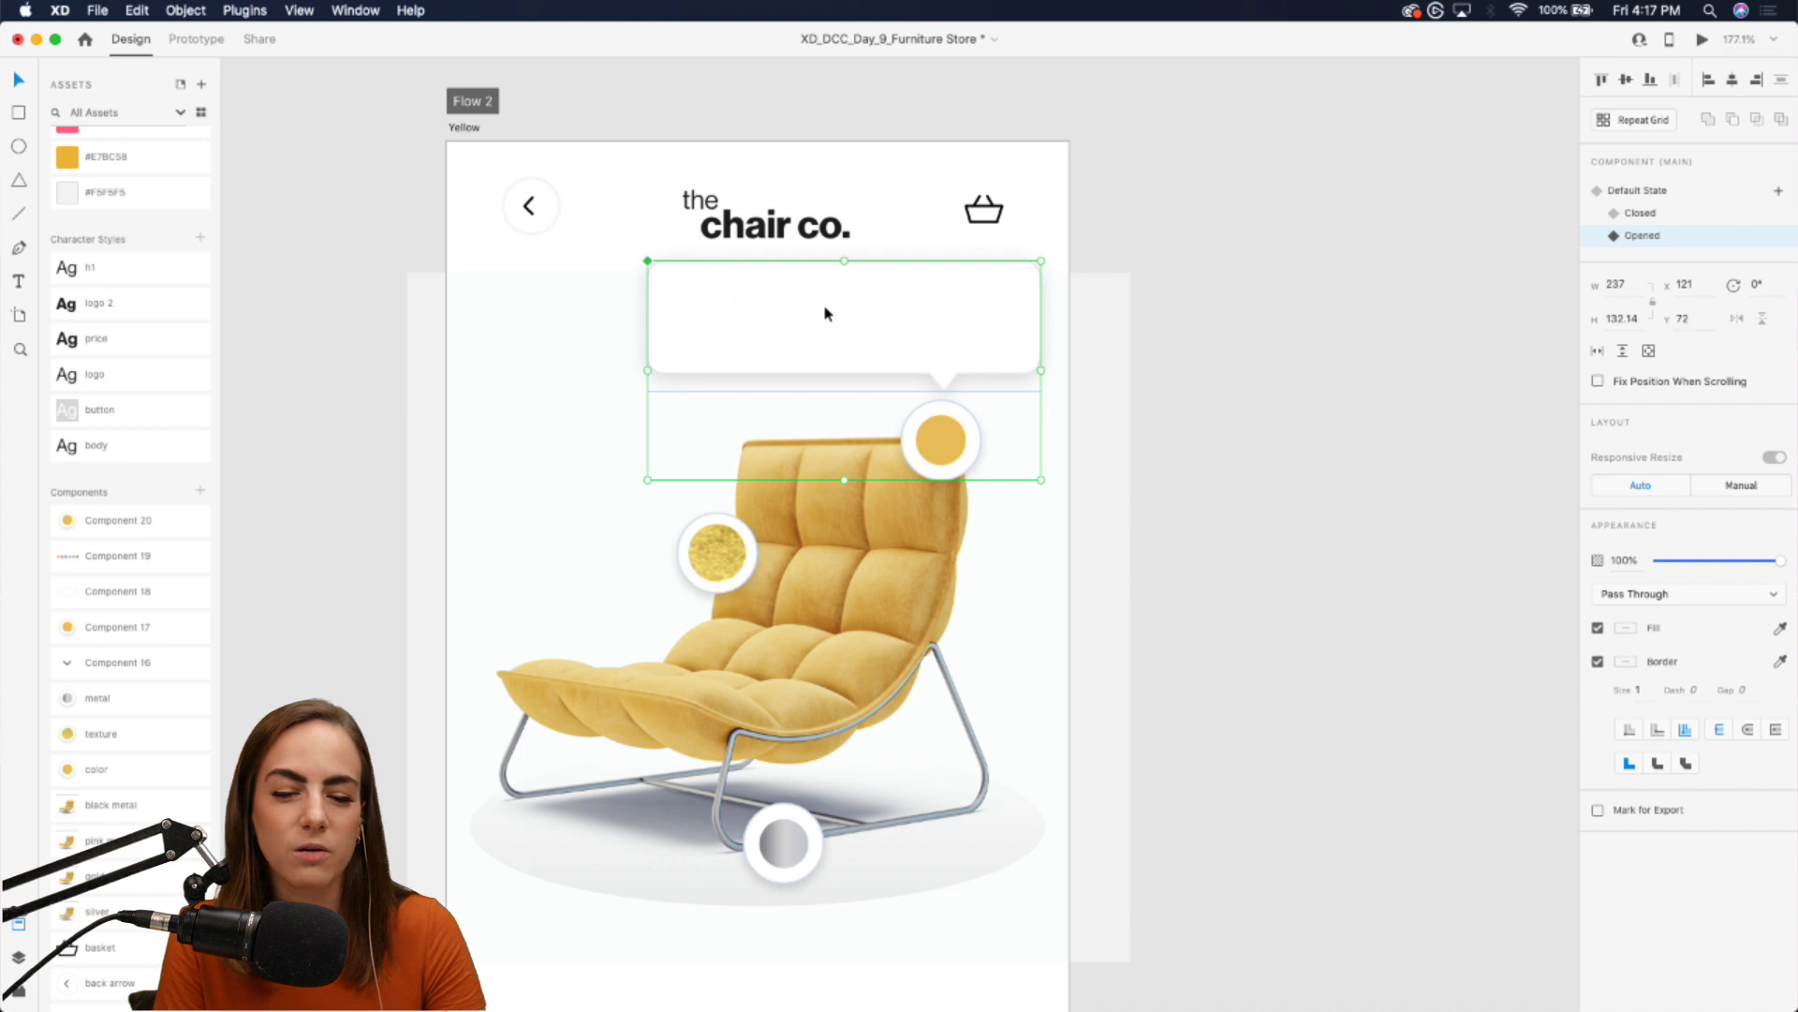
pyautogui.click(205, 40)
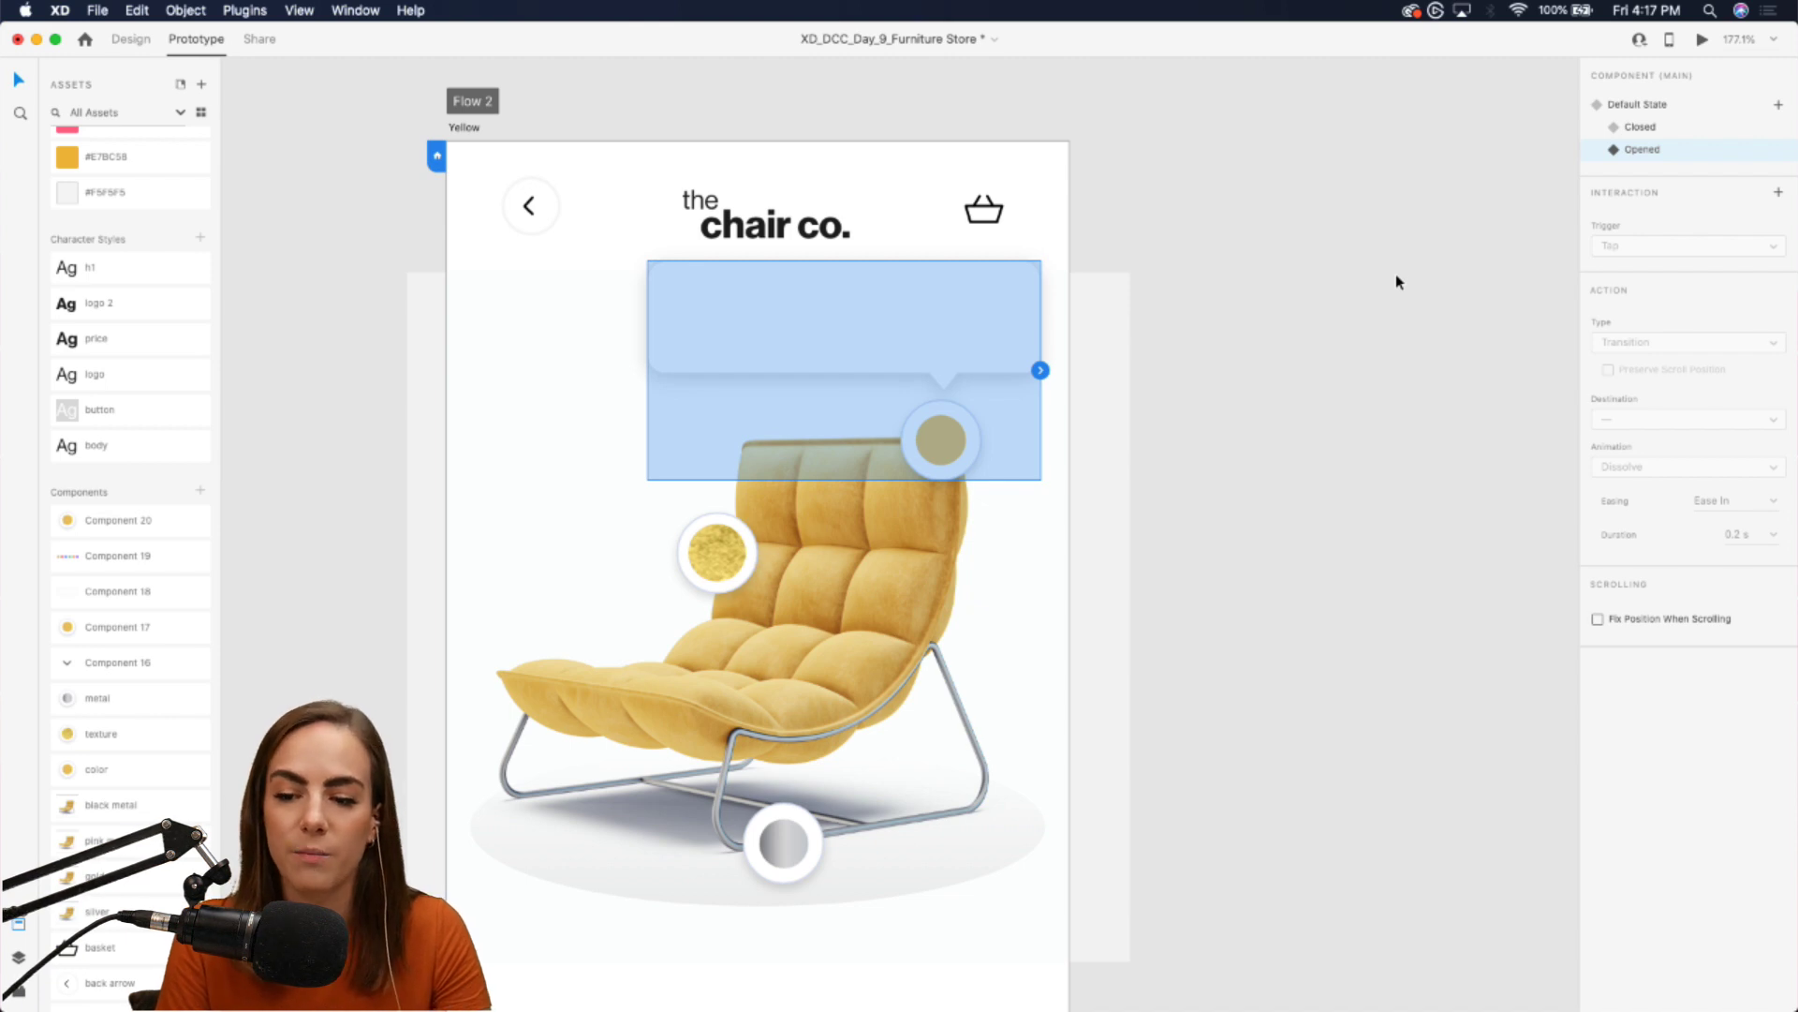
pyautogui.click(1635, 114)
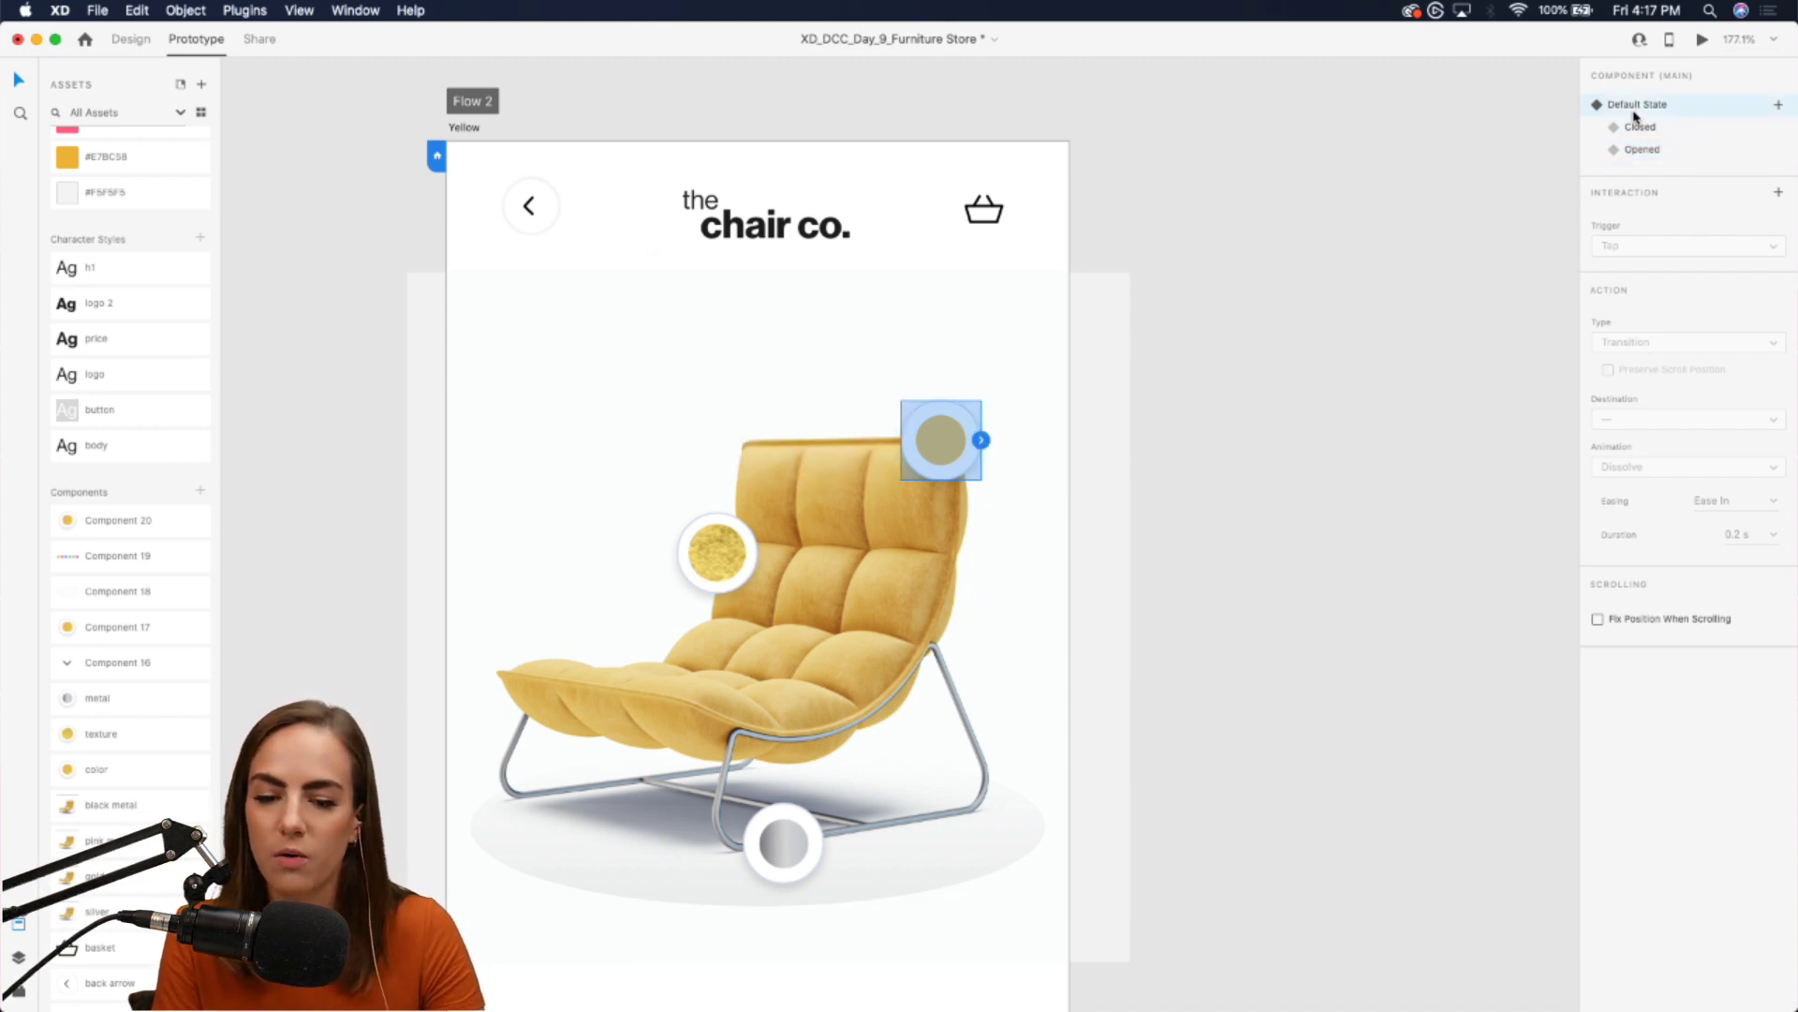
pyautogui.click(1779, 197)
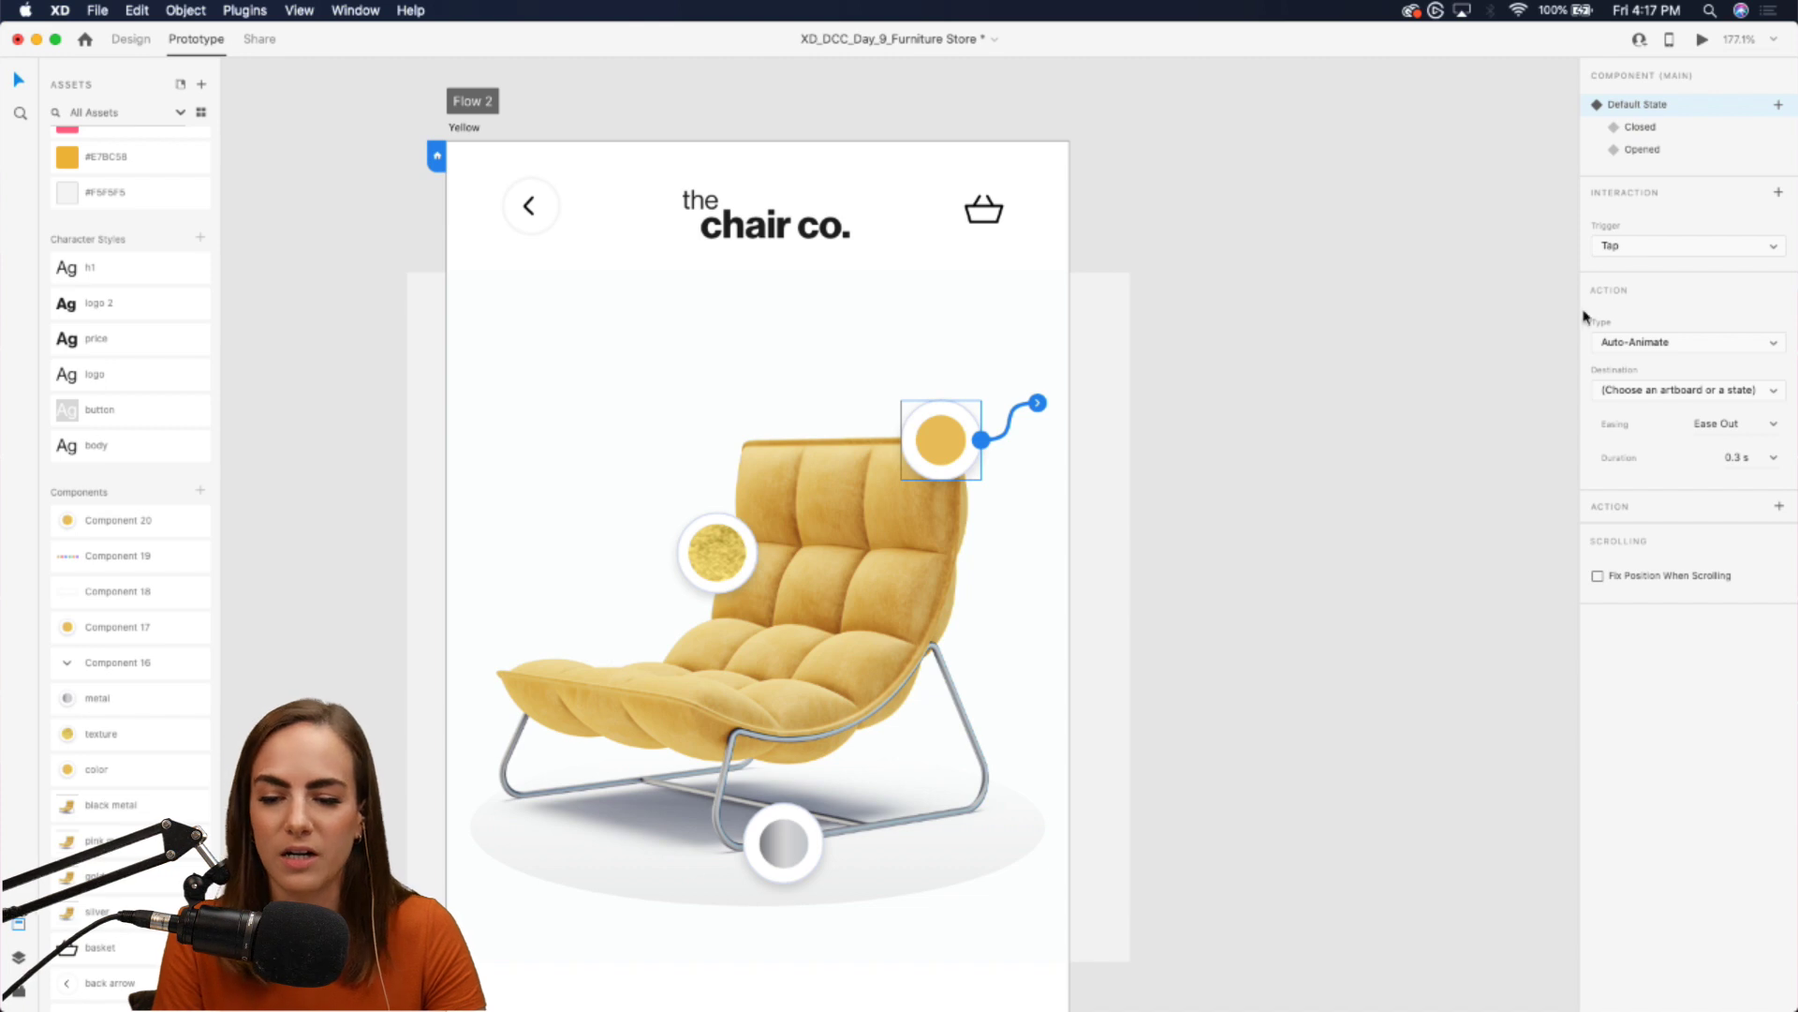
pyautogui.click(1668, 345)
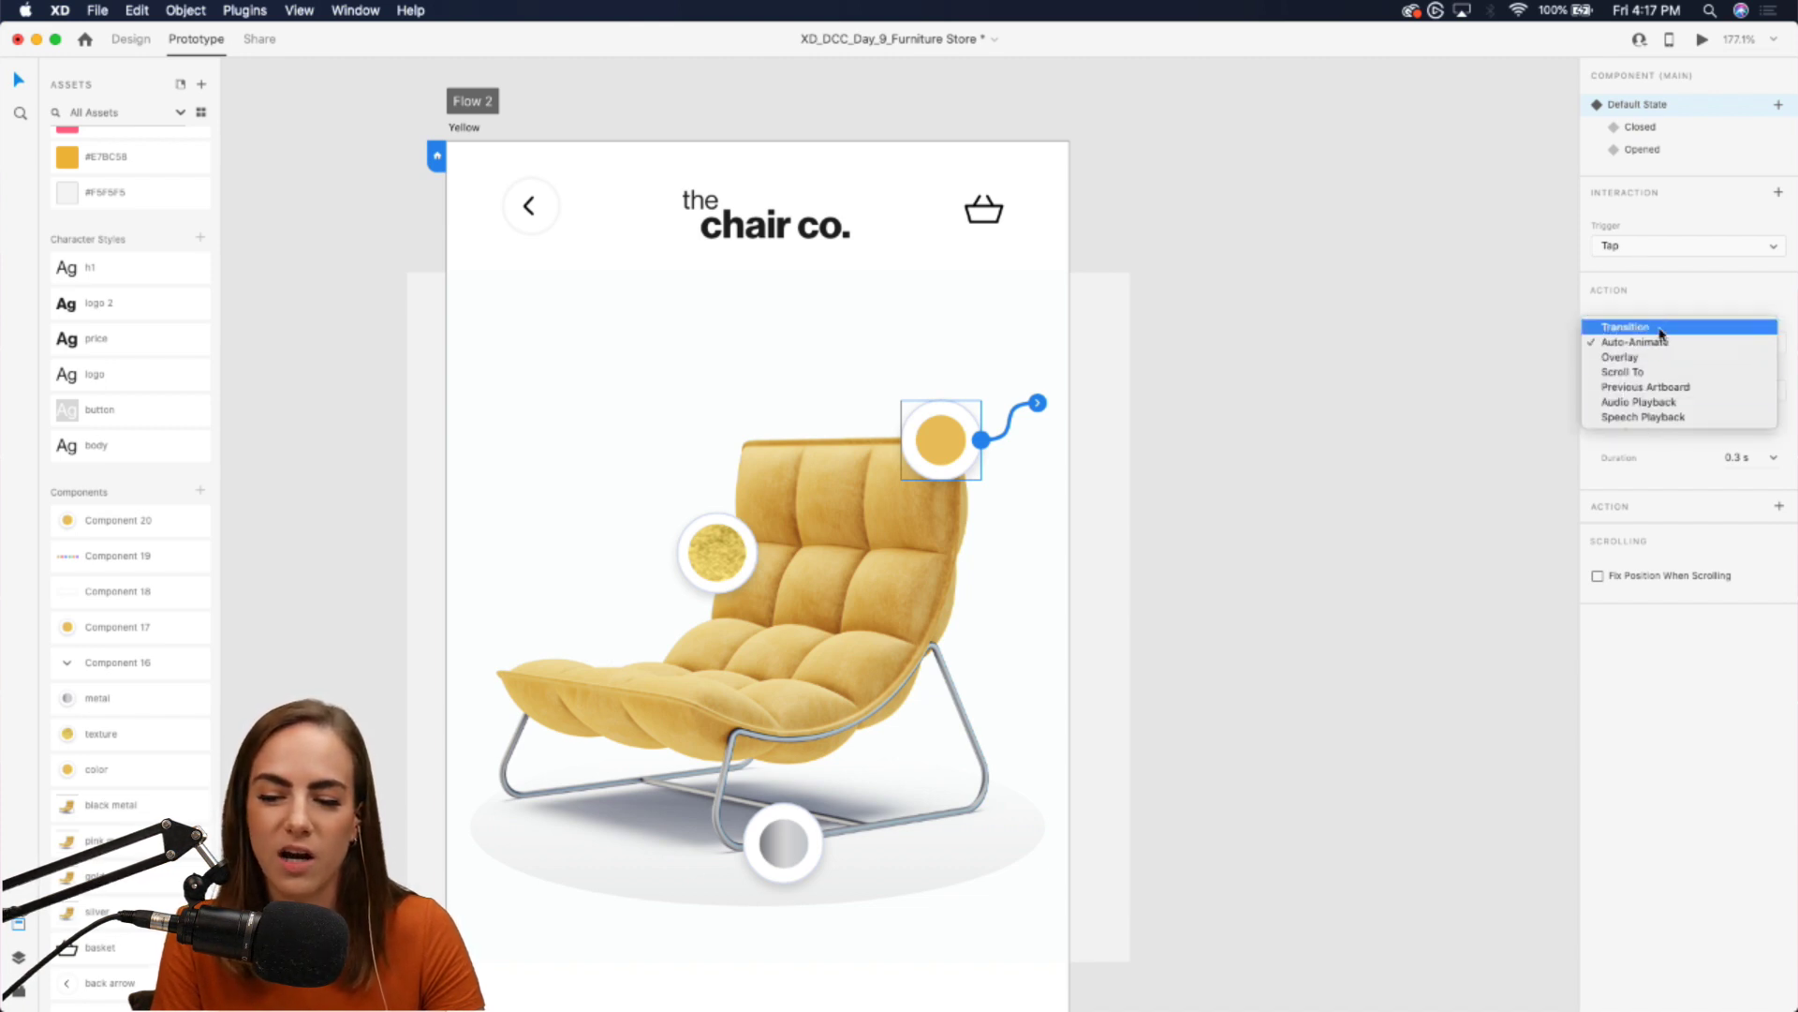
pyautogui.click(1660, 330)
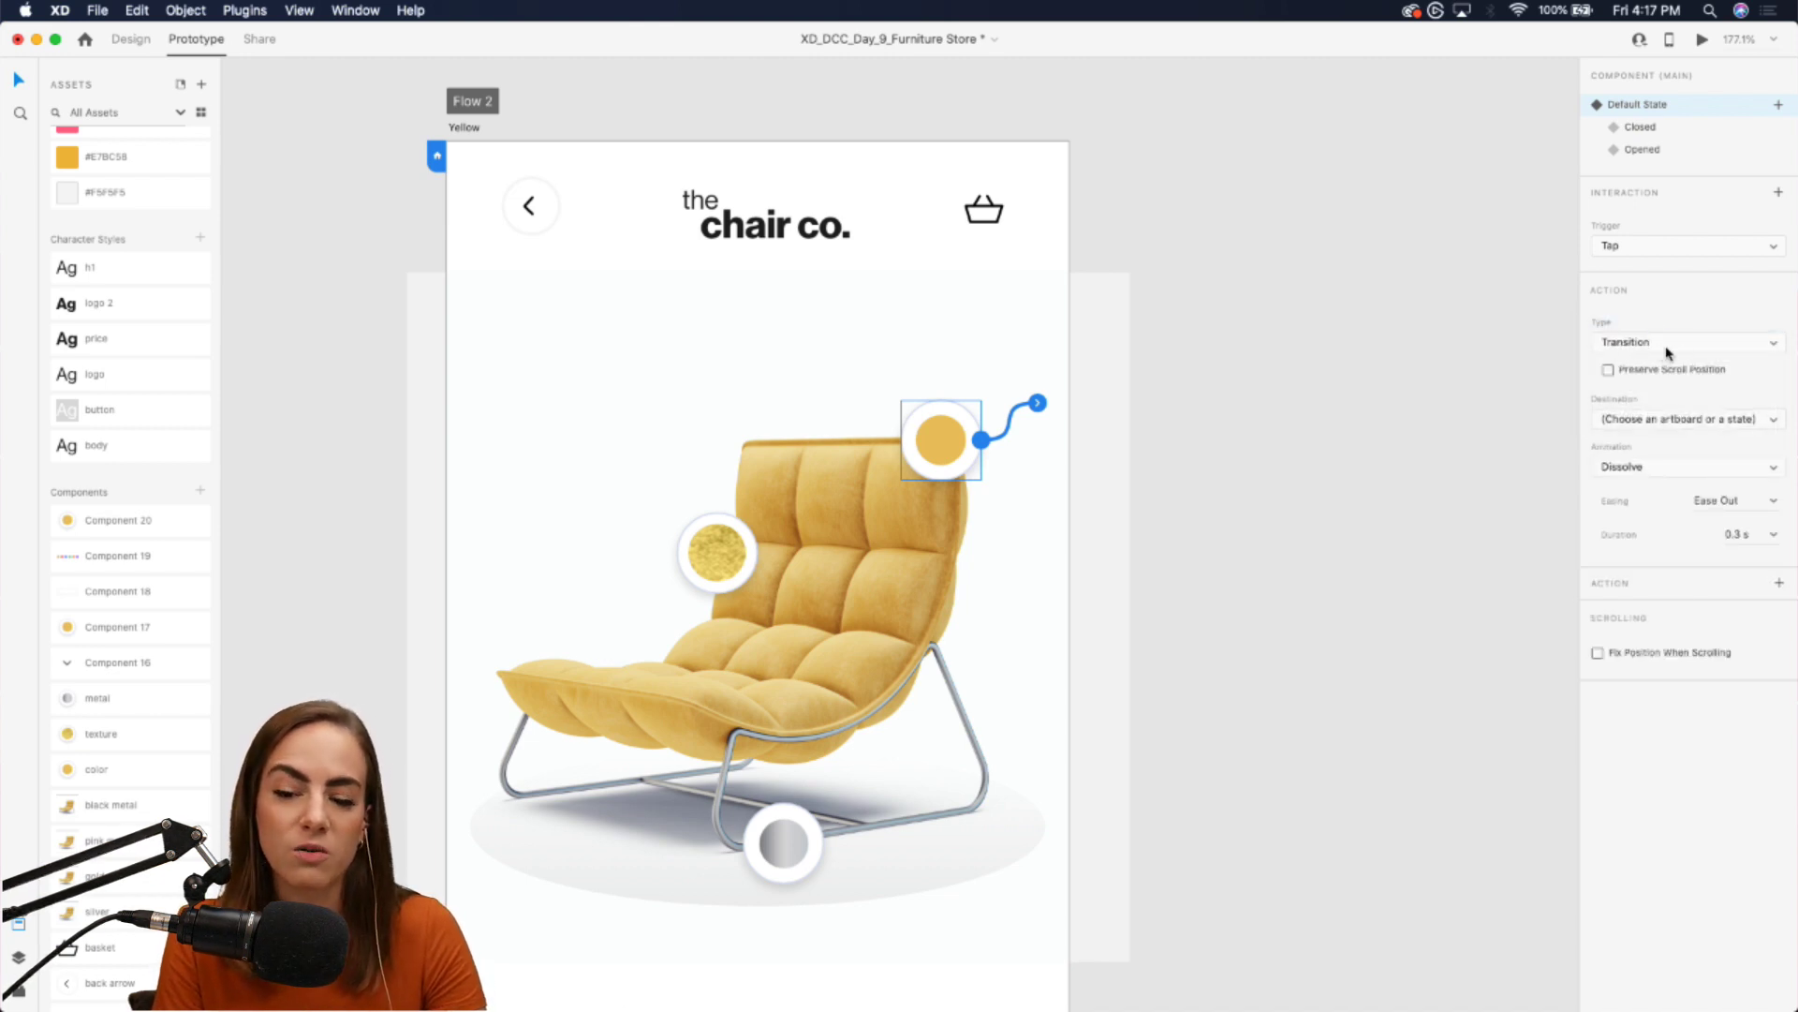
pyautogui.click(1627, 422)
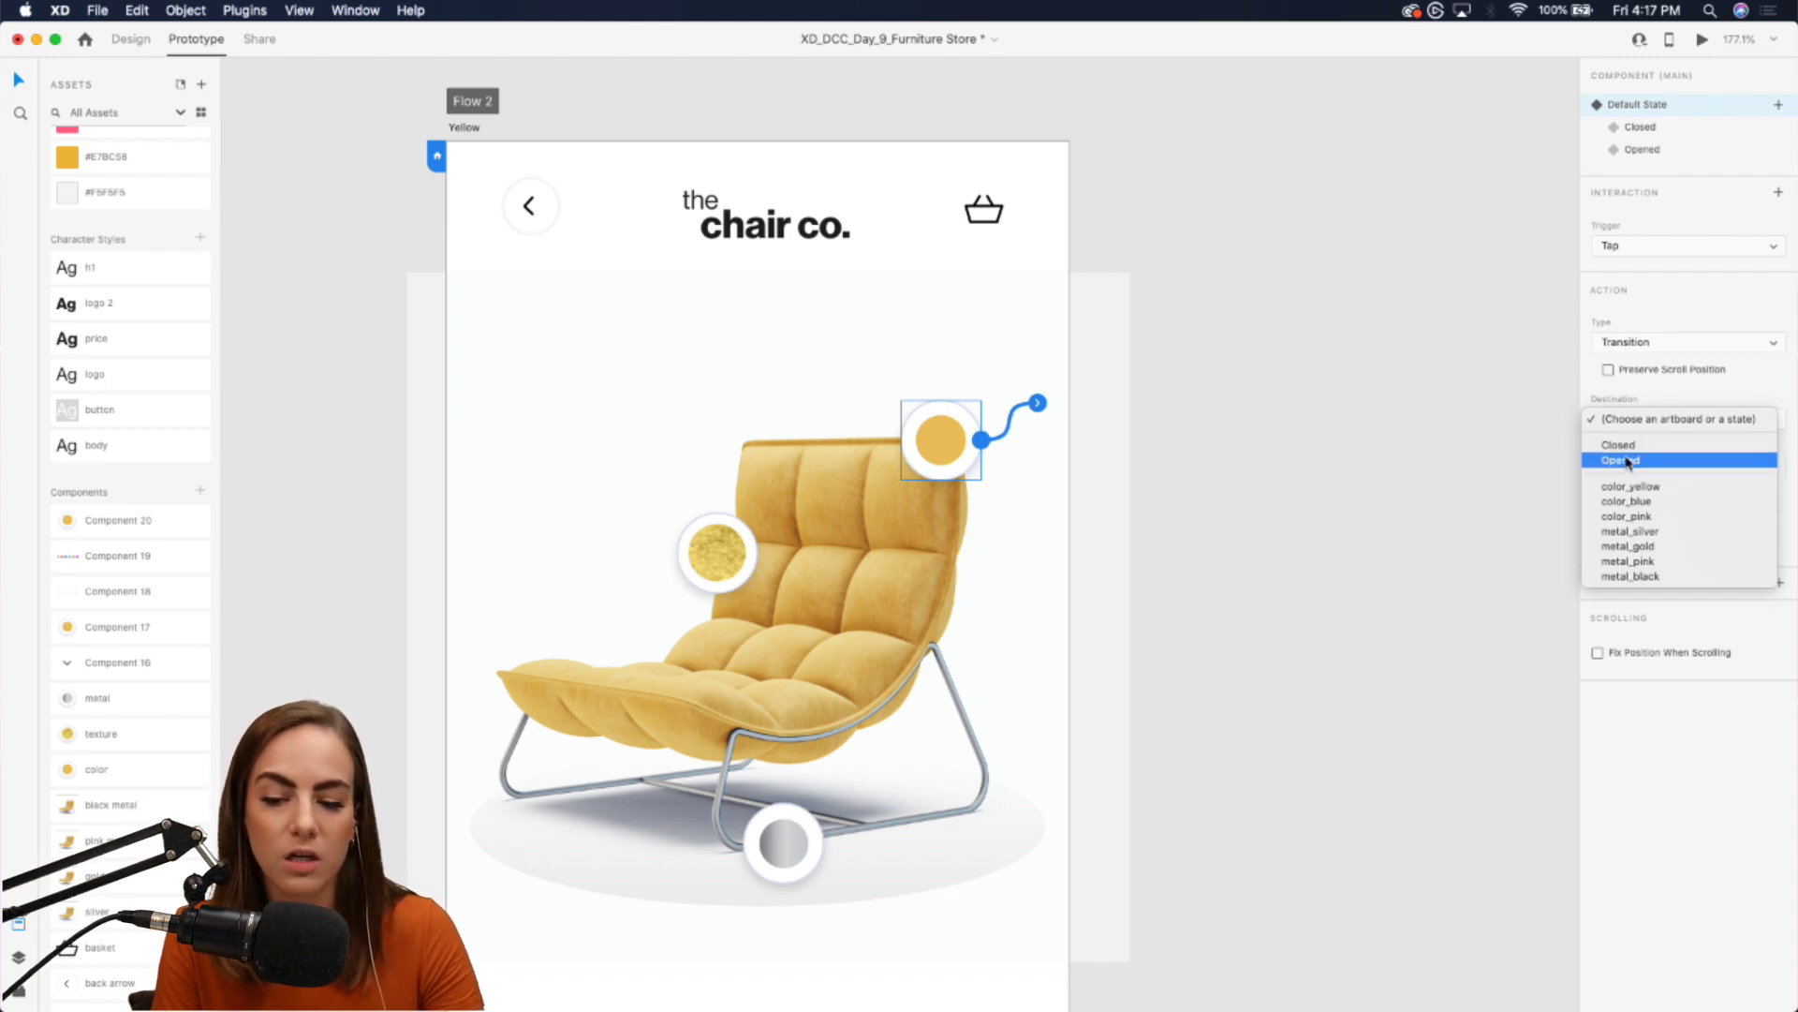
pyautogui.click(1627, 461)
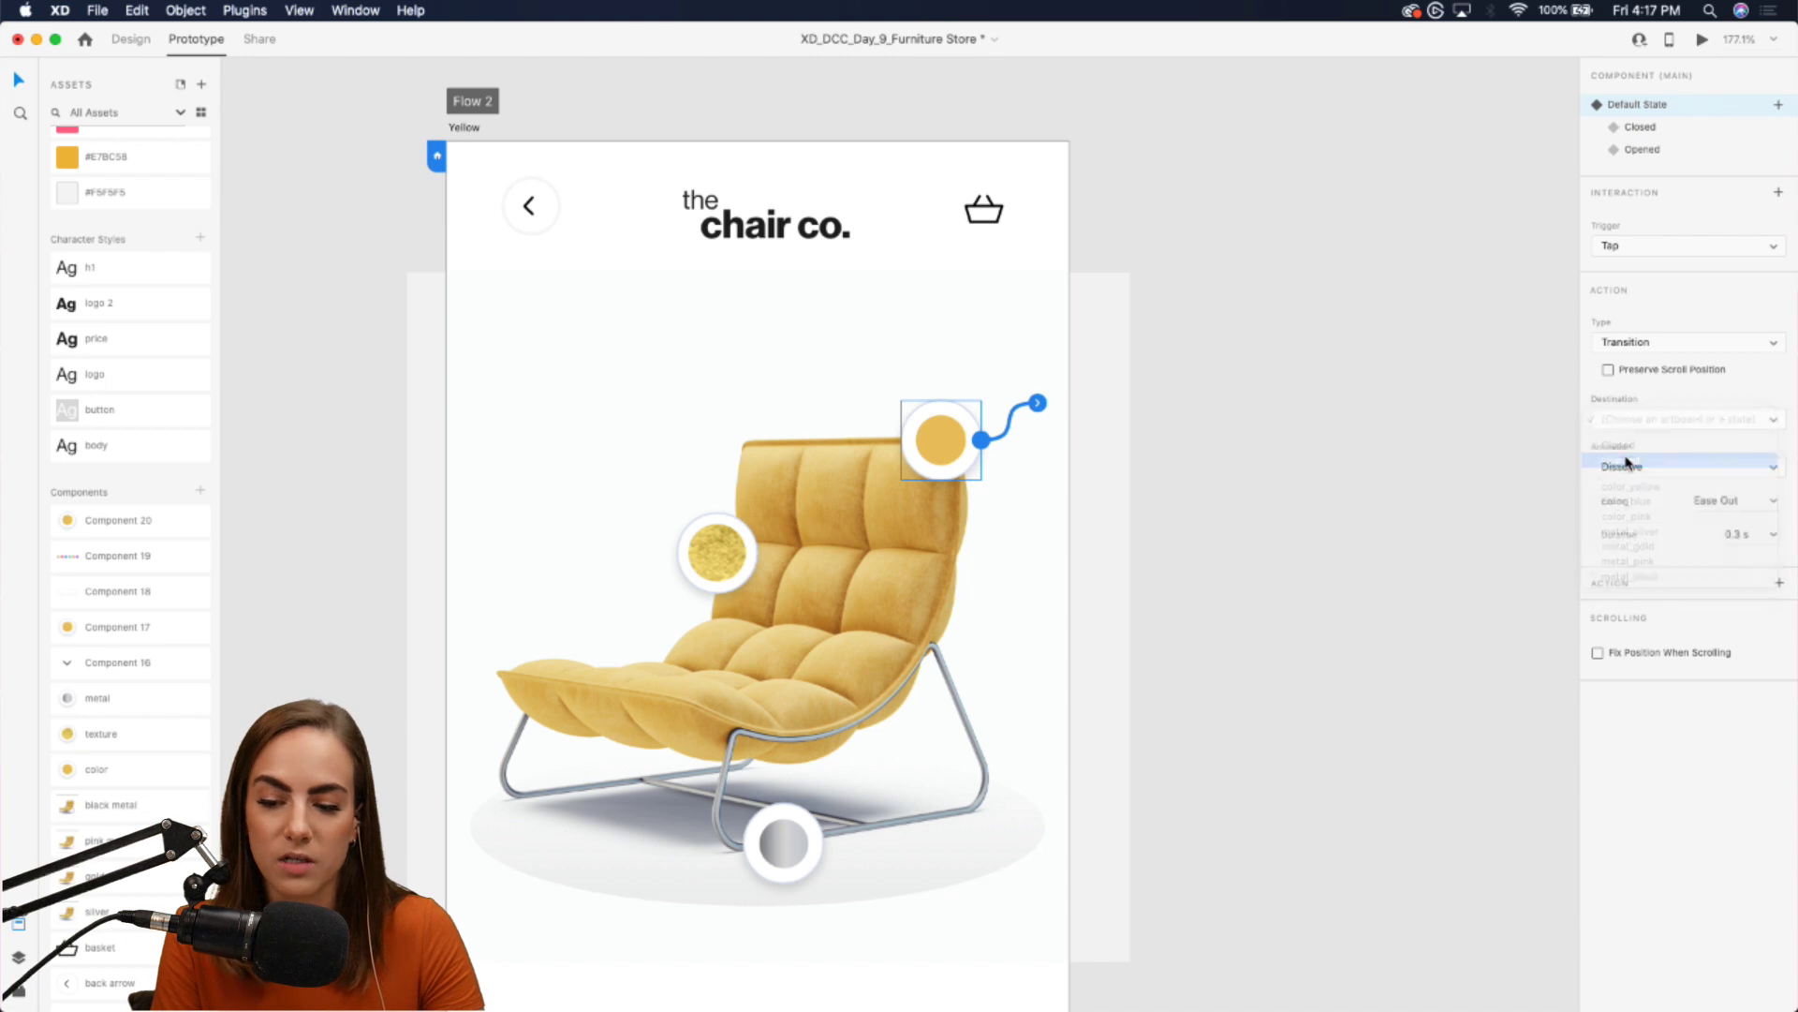
# Add a tap interaction to the color swatch's Closed state with a Transition to the Opened state.
pyautogui.click(1641, 127)
pyautogui.click(1778, 195)
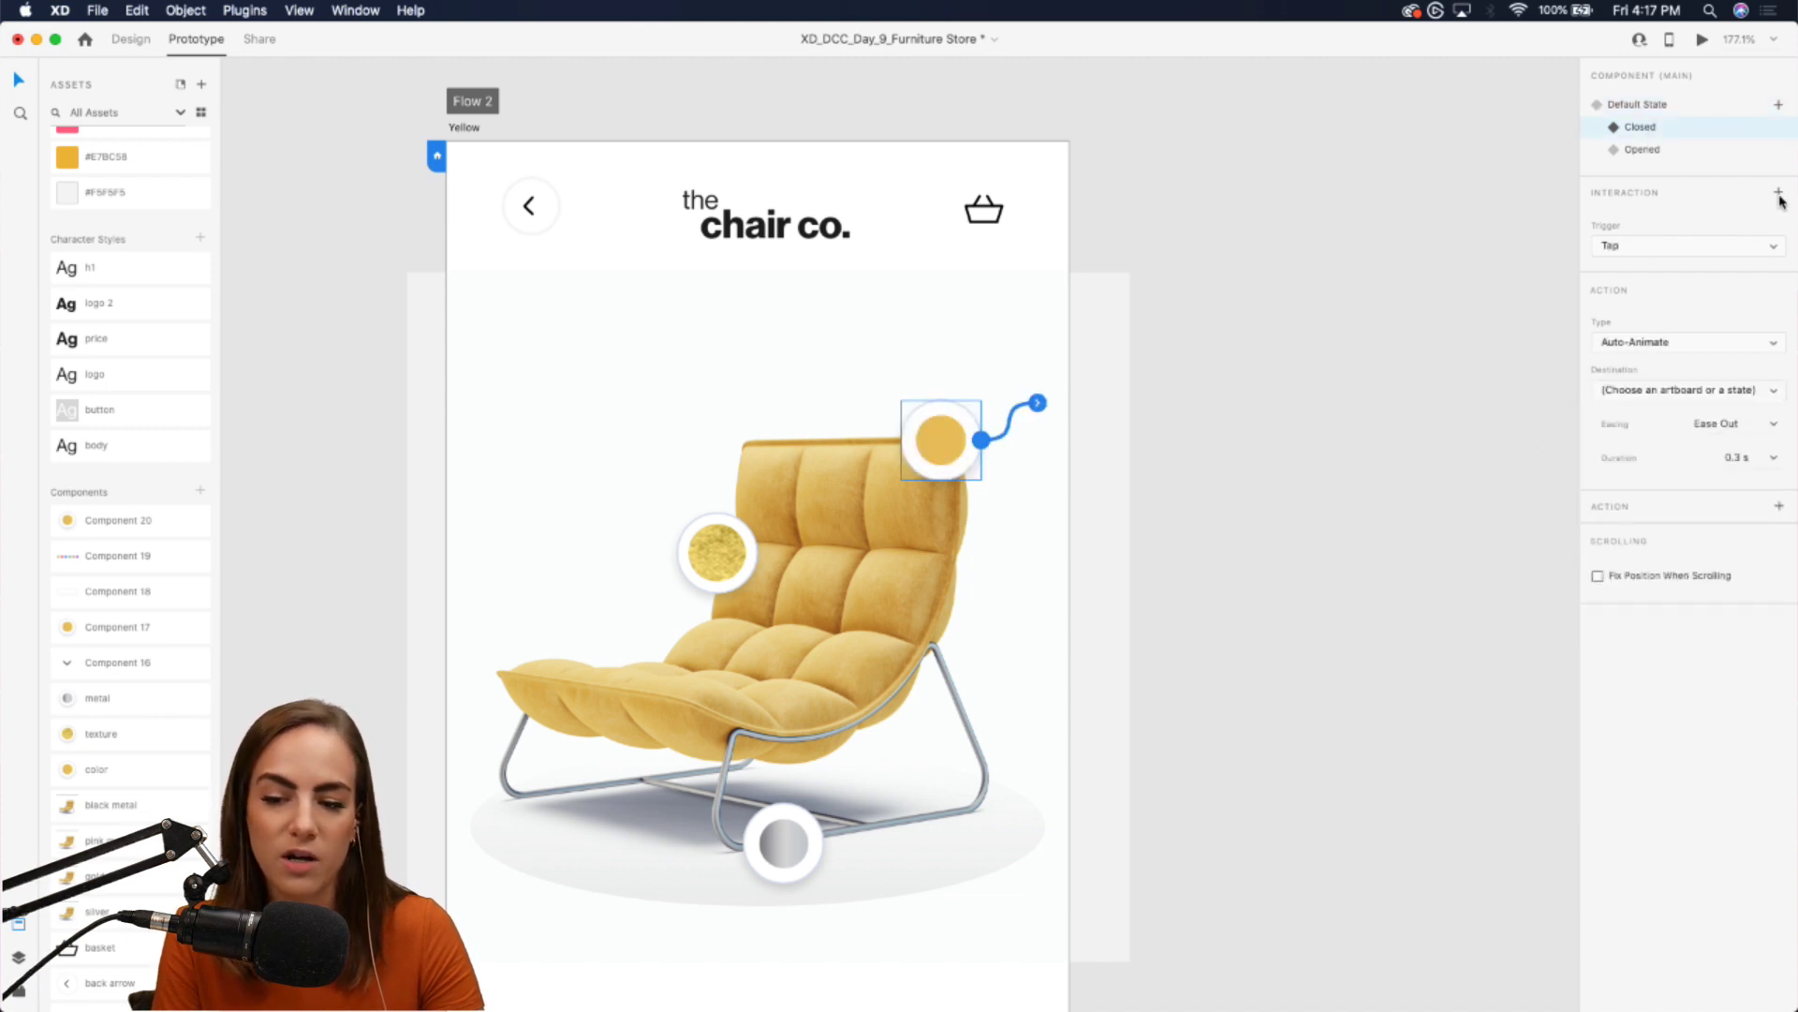
pyautogui.click(1630, 343)
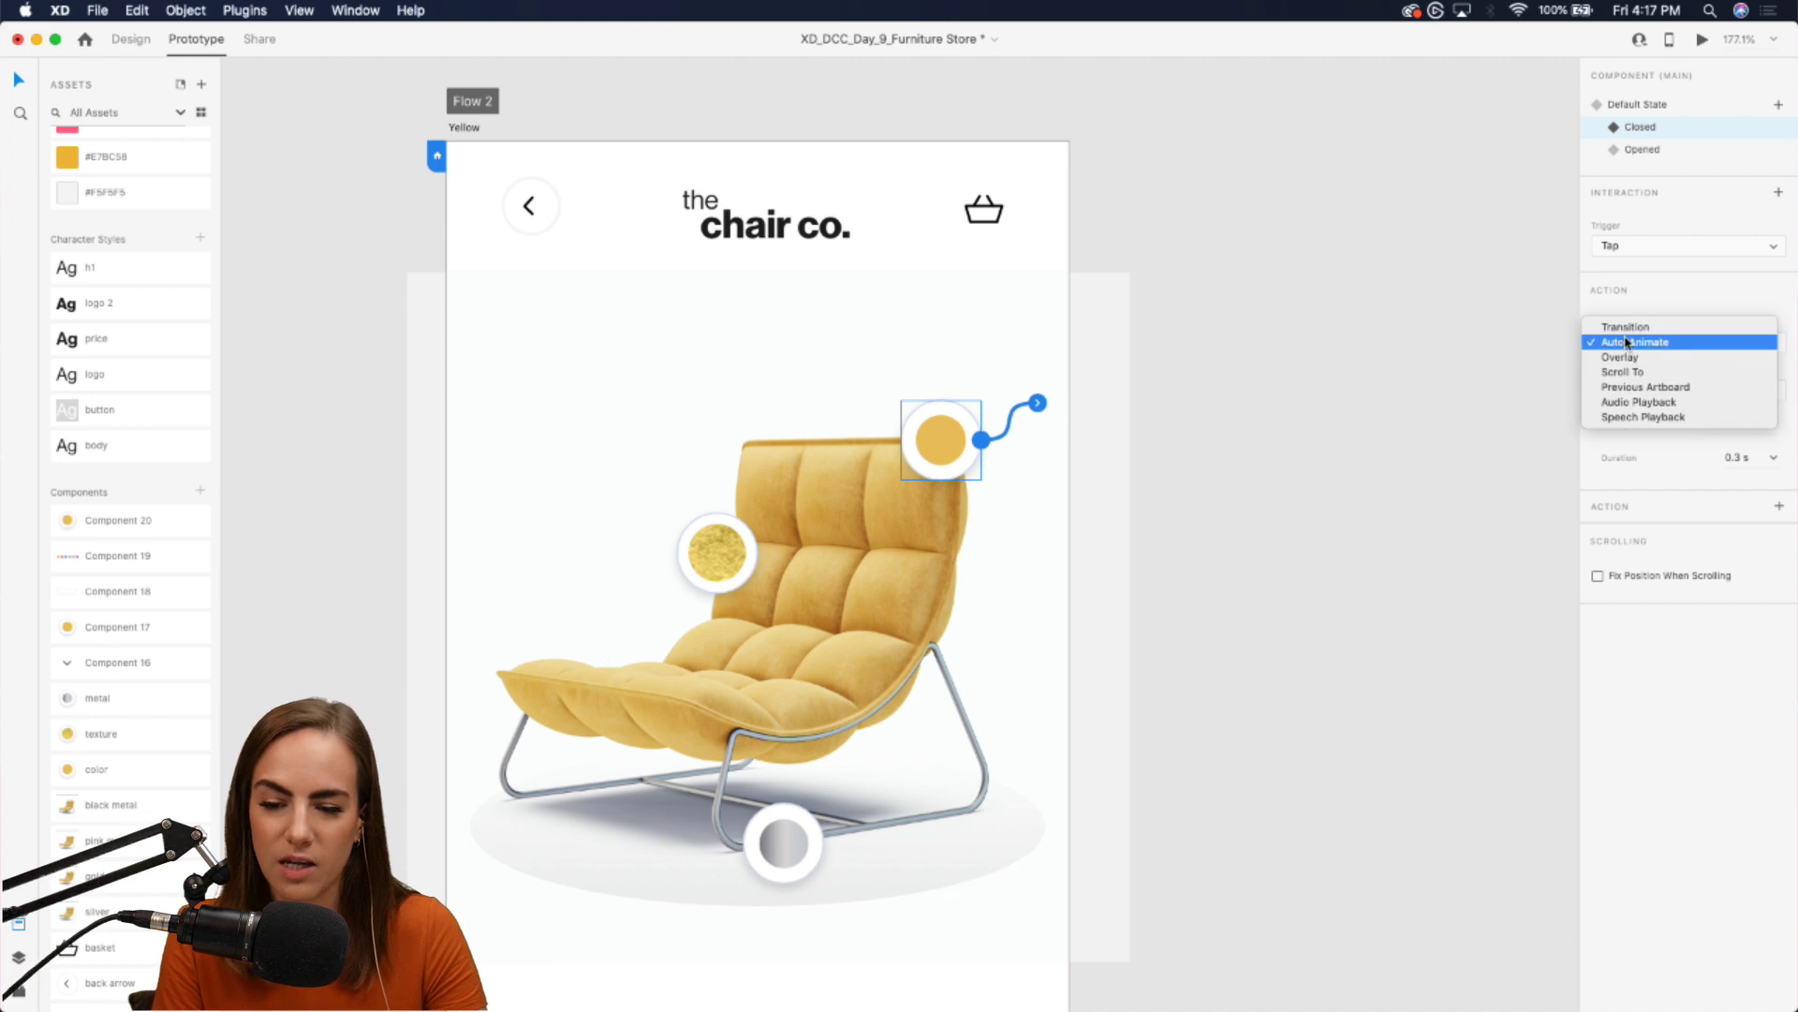
pyautogui.click(1632, 325)
pyautogui.click(1717, 419)
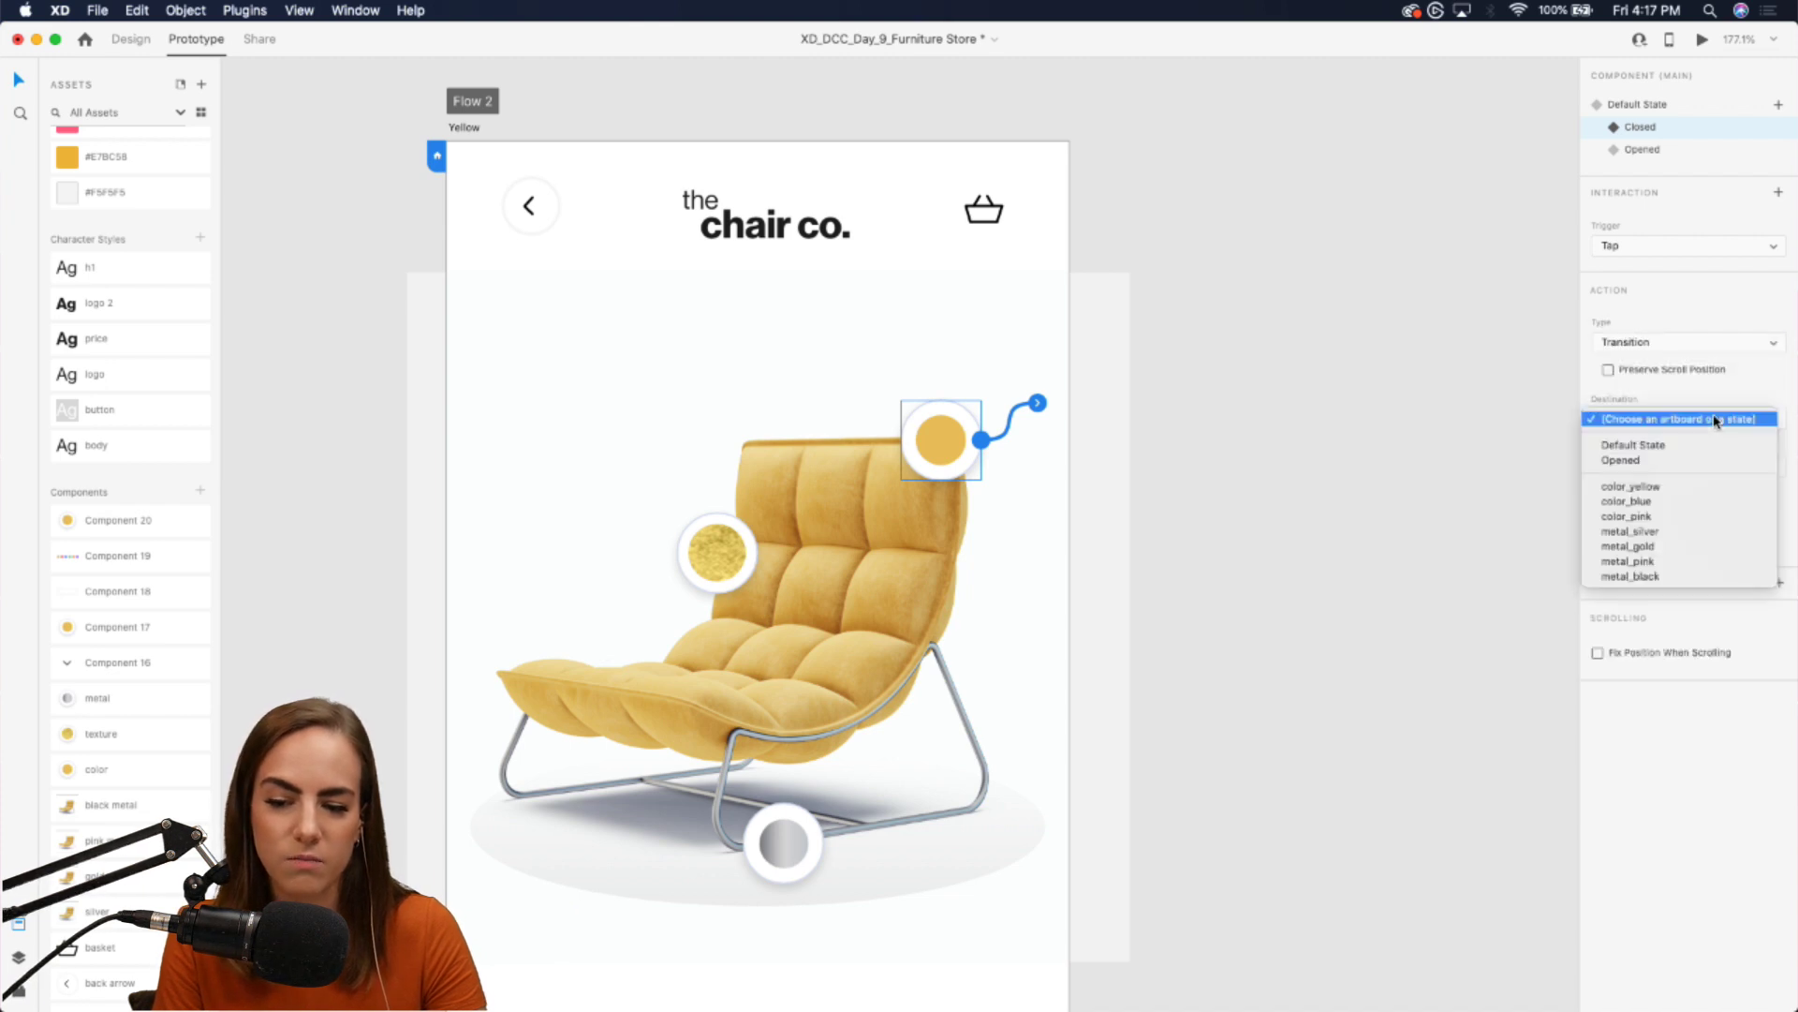
pyautogui.click(1634, 461)
# Add a tap interaction to the color swatch's Opened state with a Transition to the Closed state.
pyautogui.click(1654, 148)
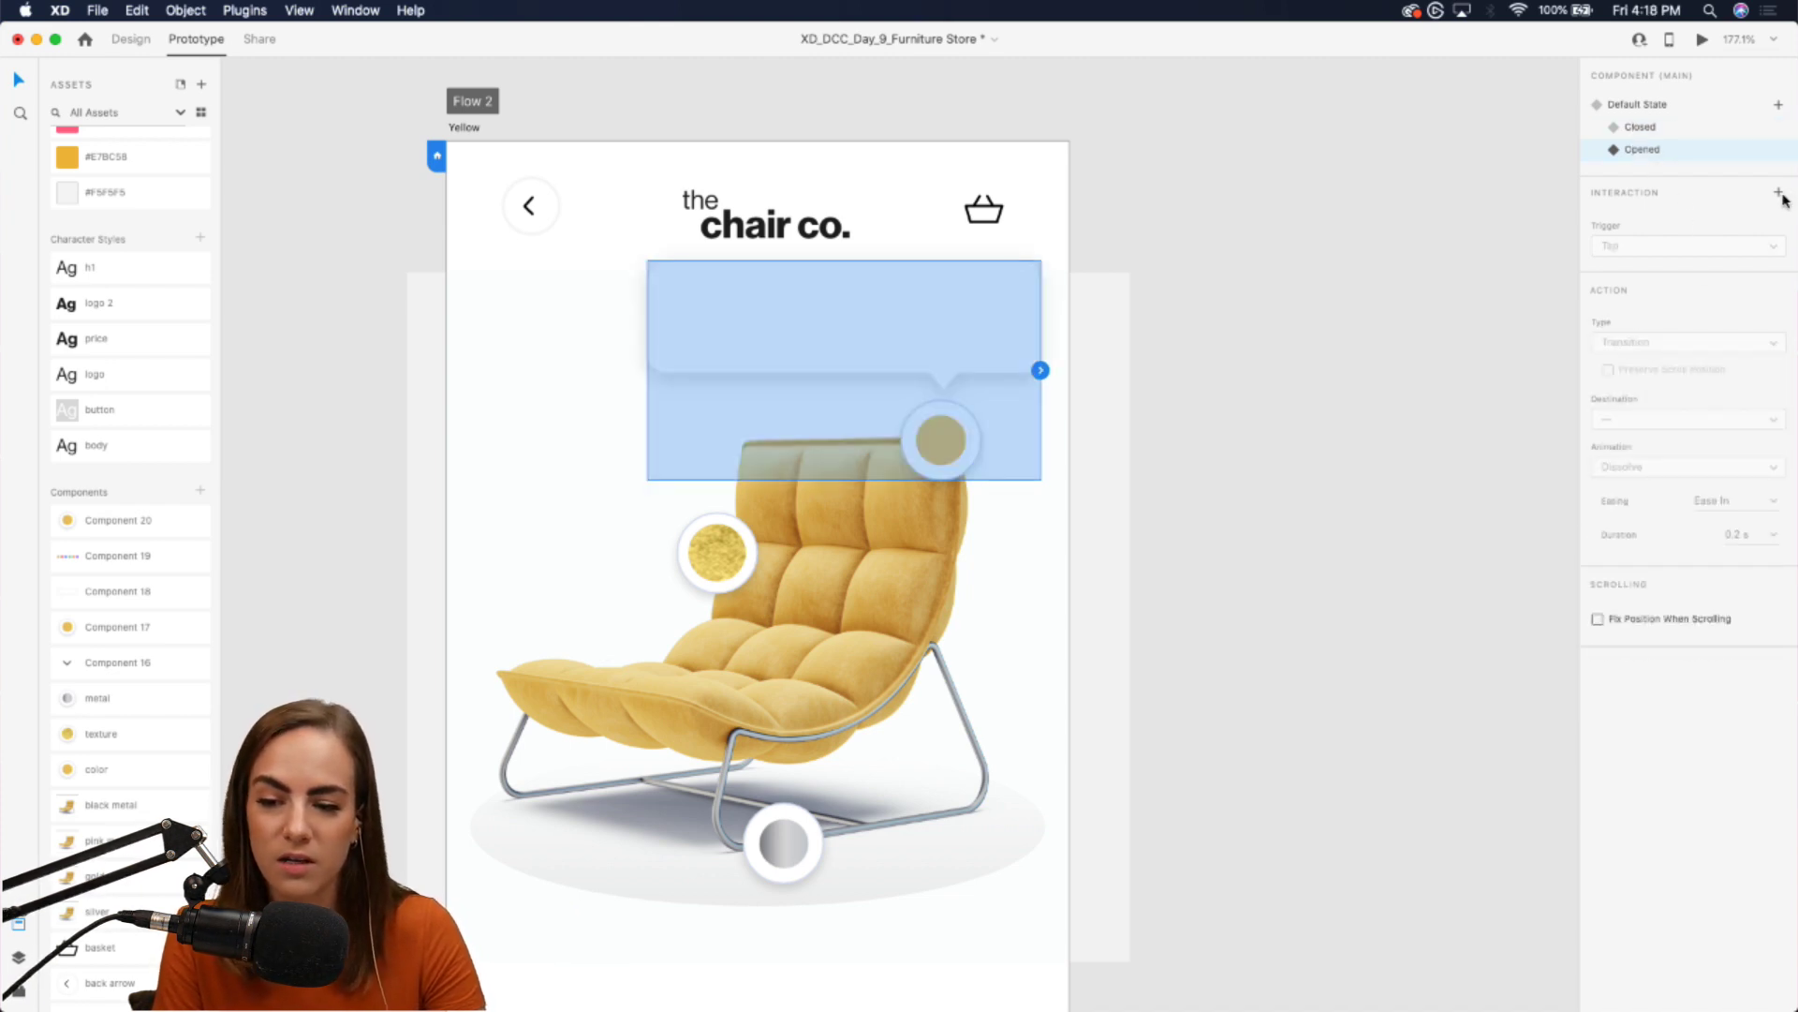
pyautogui.click(1779, 194)
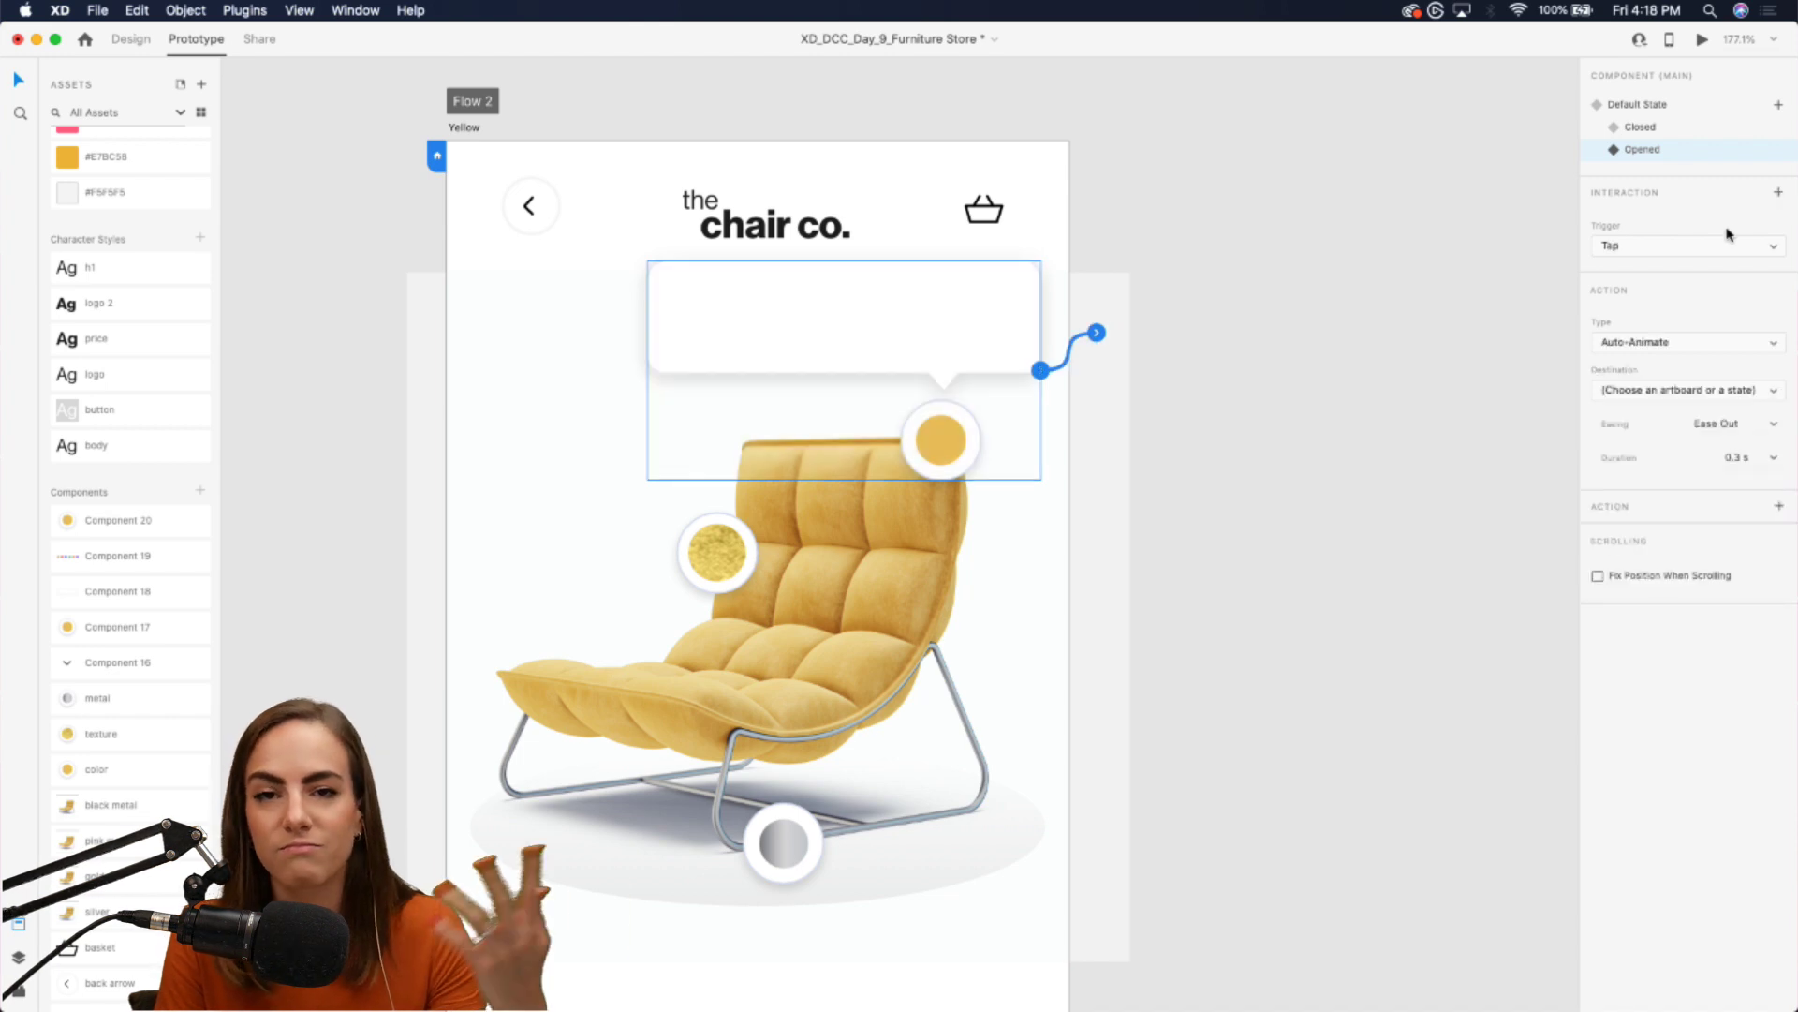
pyautogui.click(1622, 343)
pyautogui.click(1639, 325)
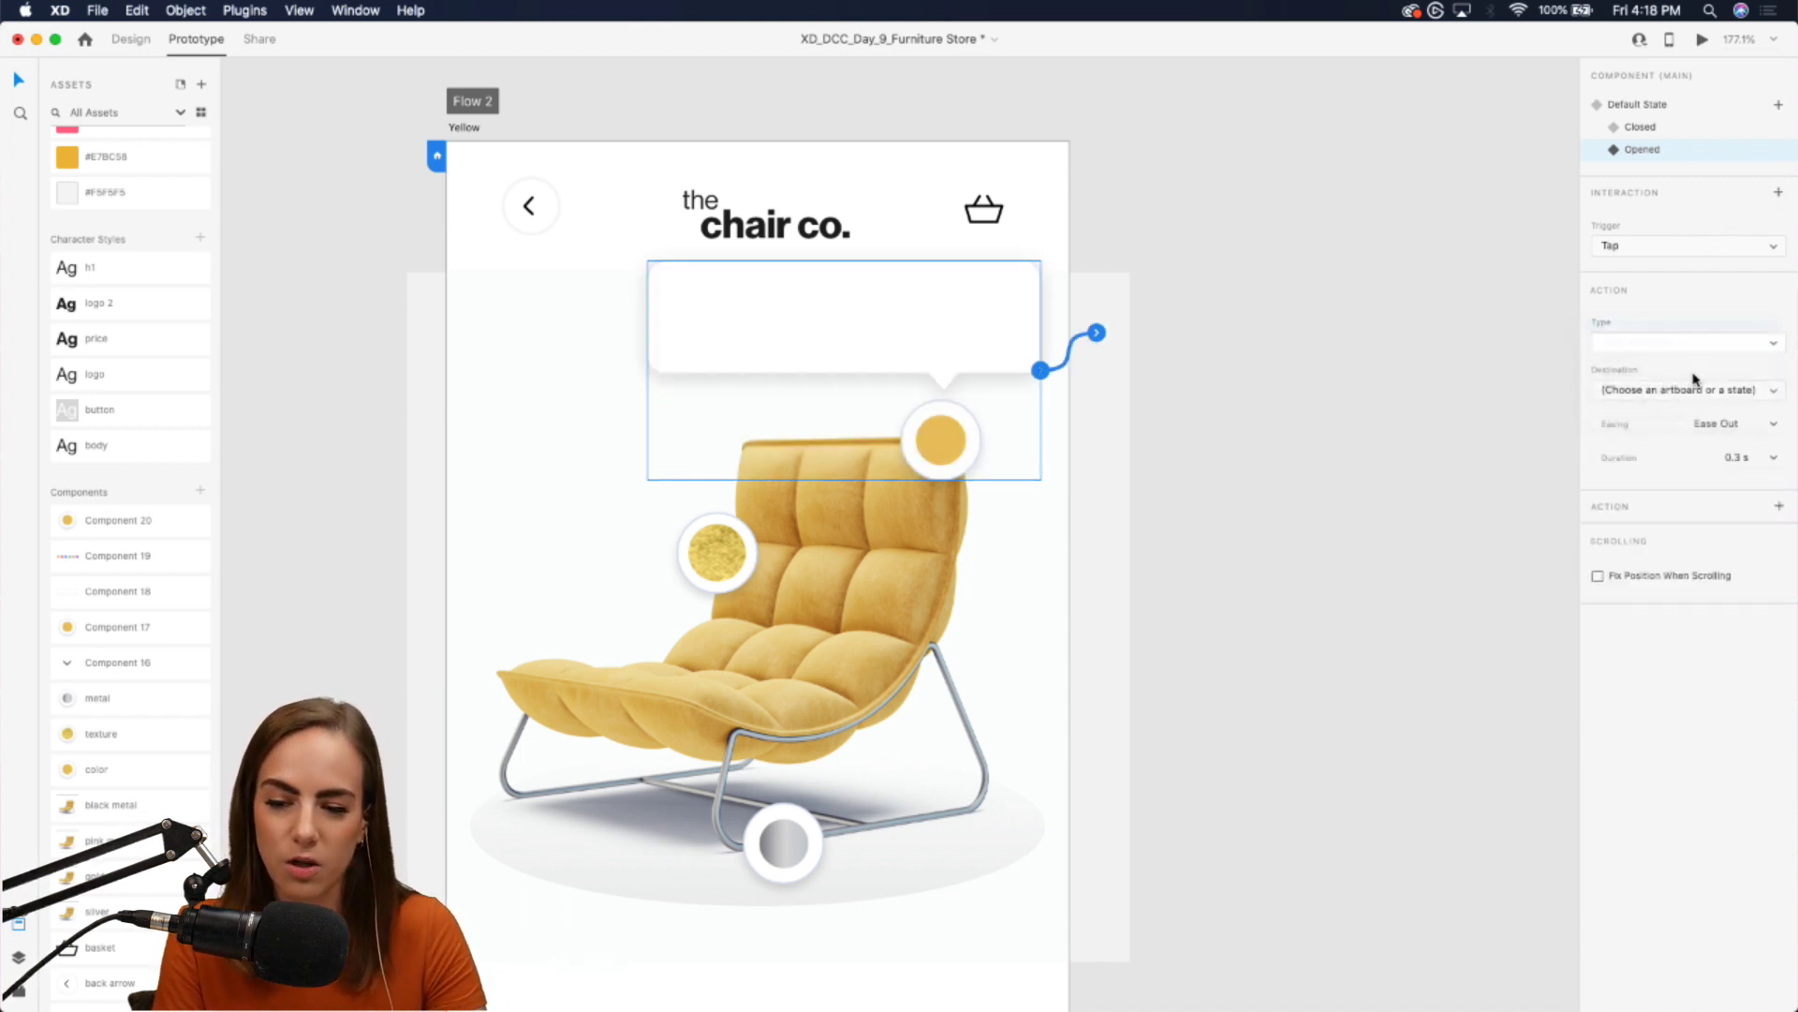
pyautogui.click(1642, 415)
pyautogui.click(1621, 466)
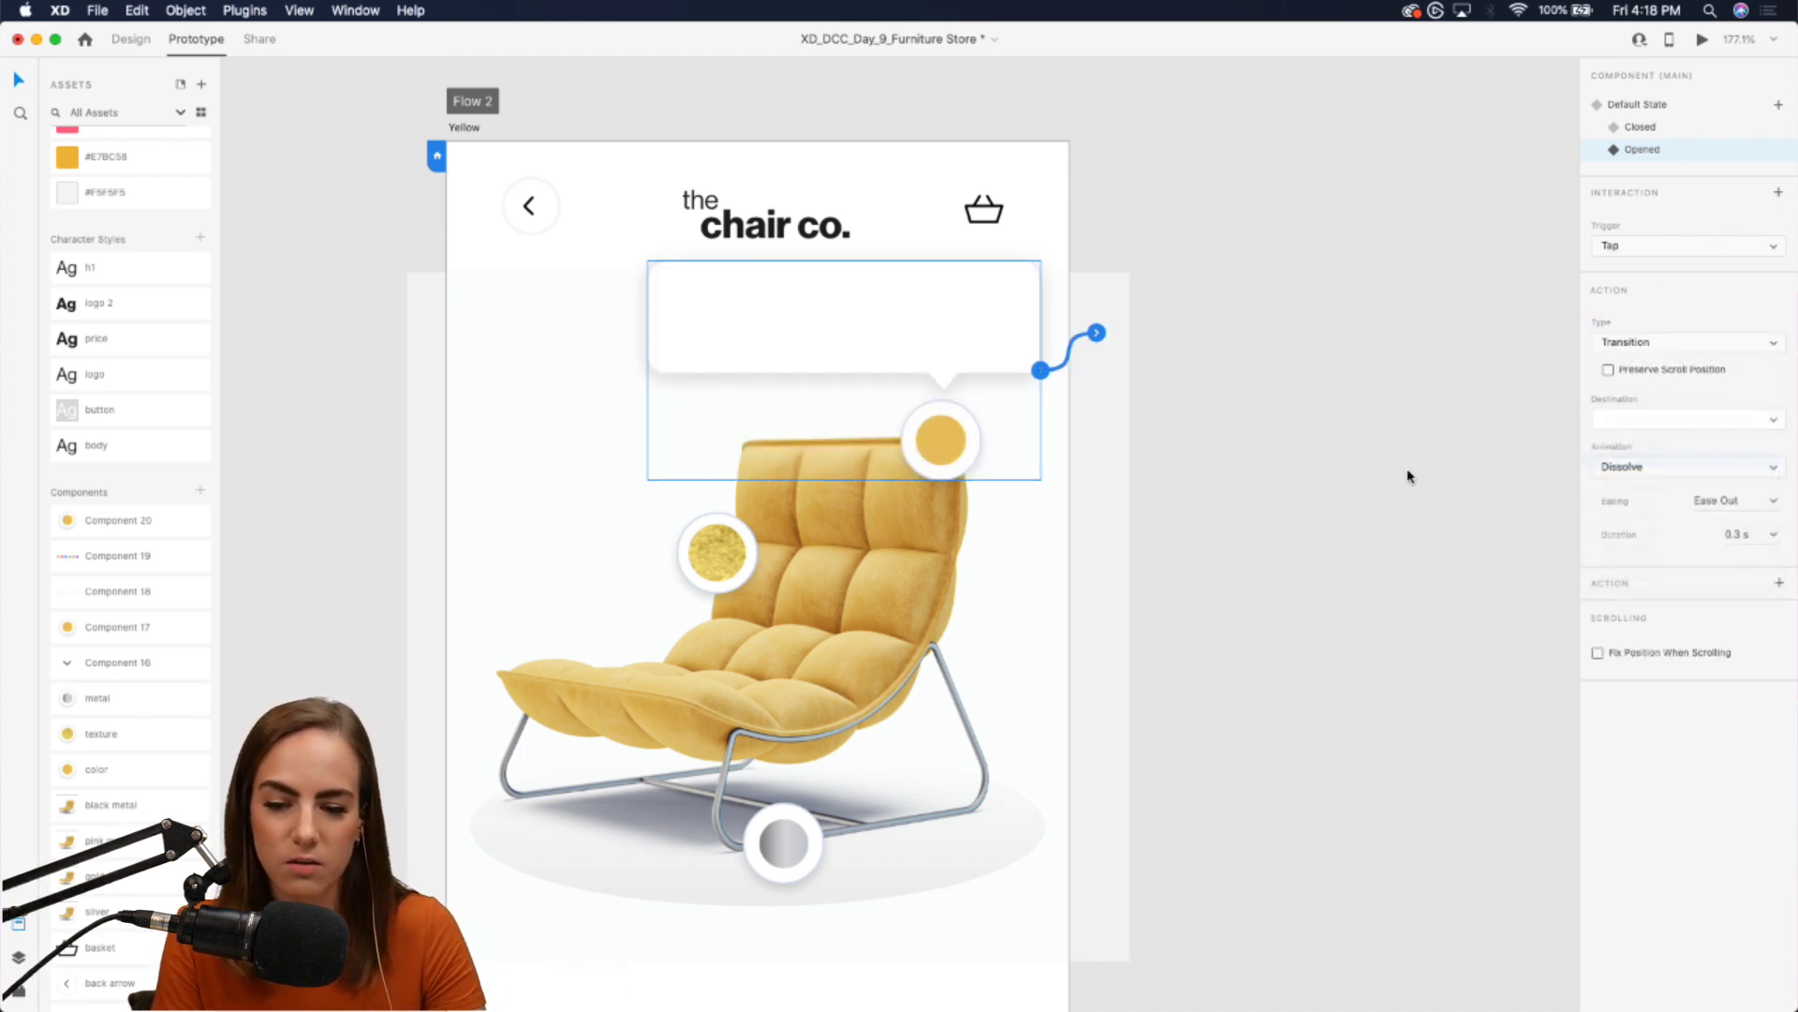
# Return to the design workspace and set the color swatch component to its Closed state.
pyautogui.click(131, 40)
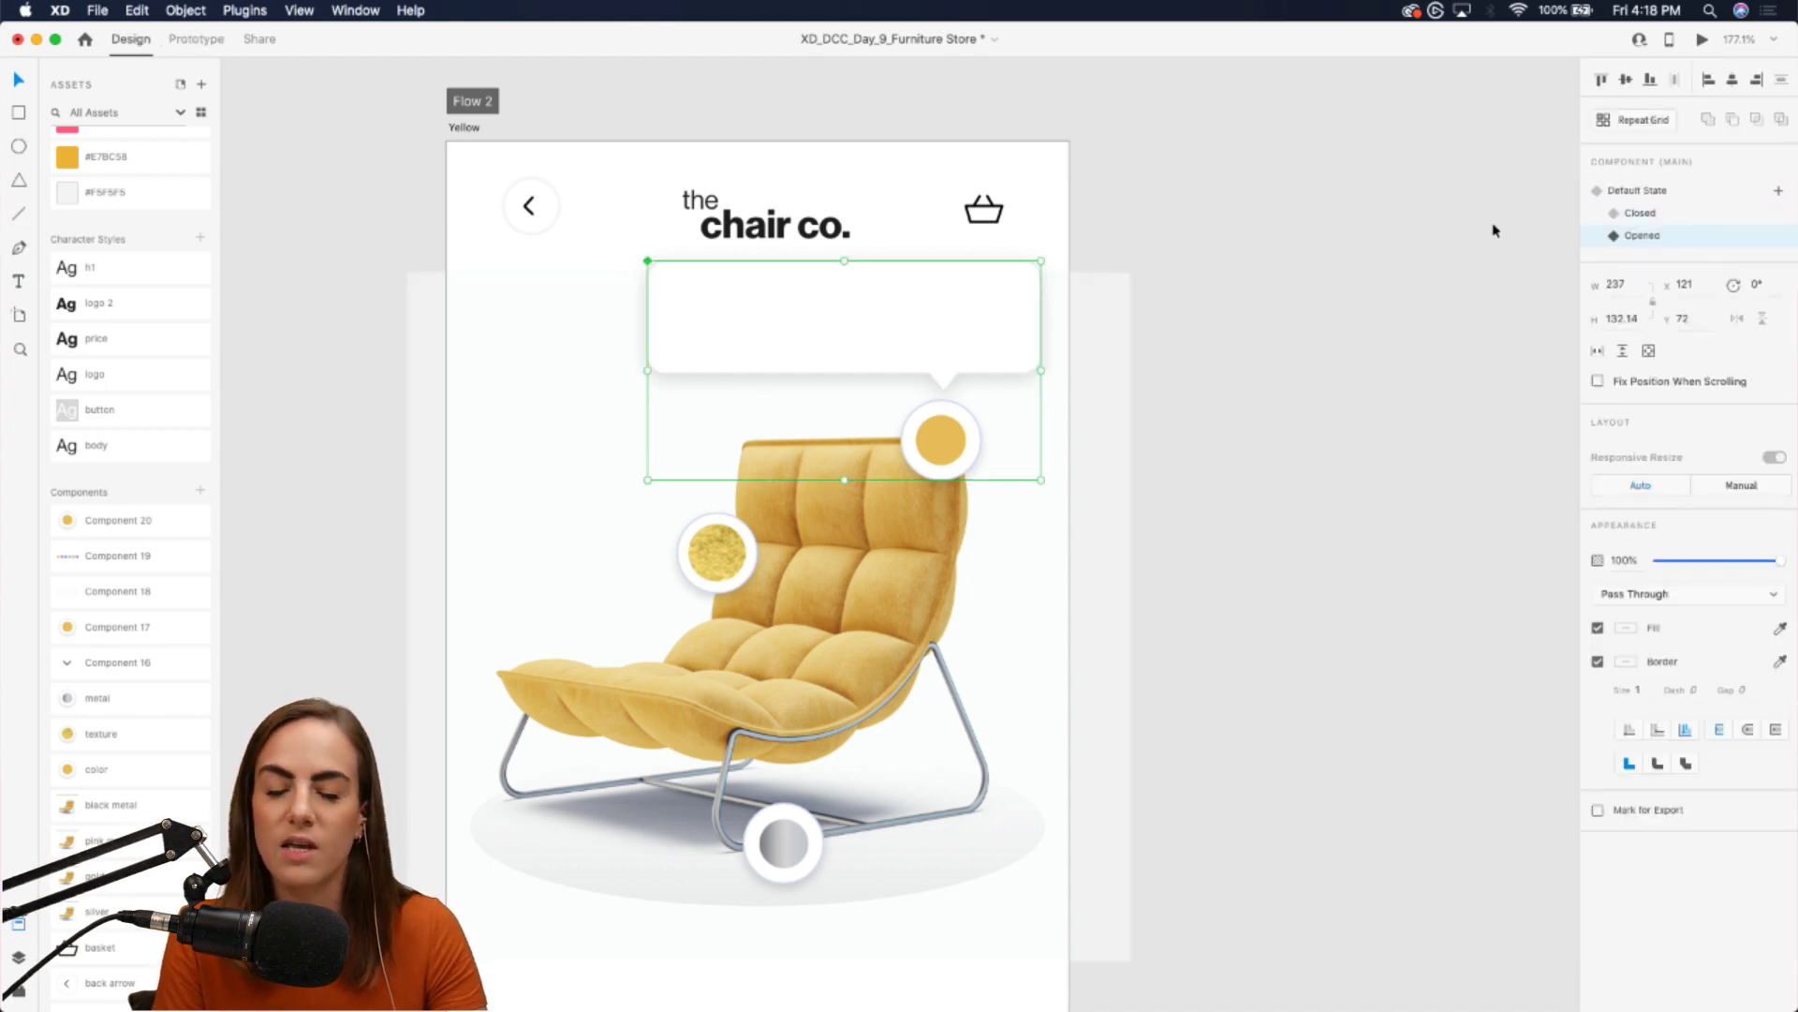
pyautogui.click(1651, 215)
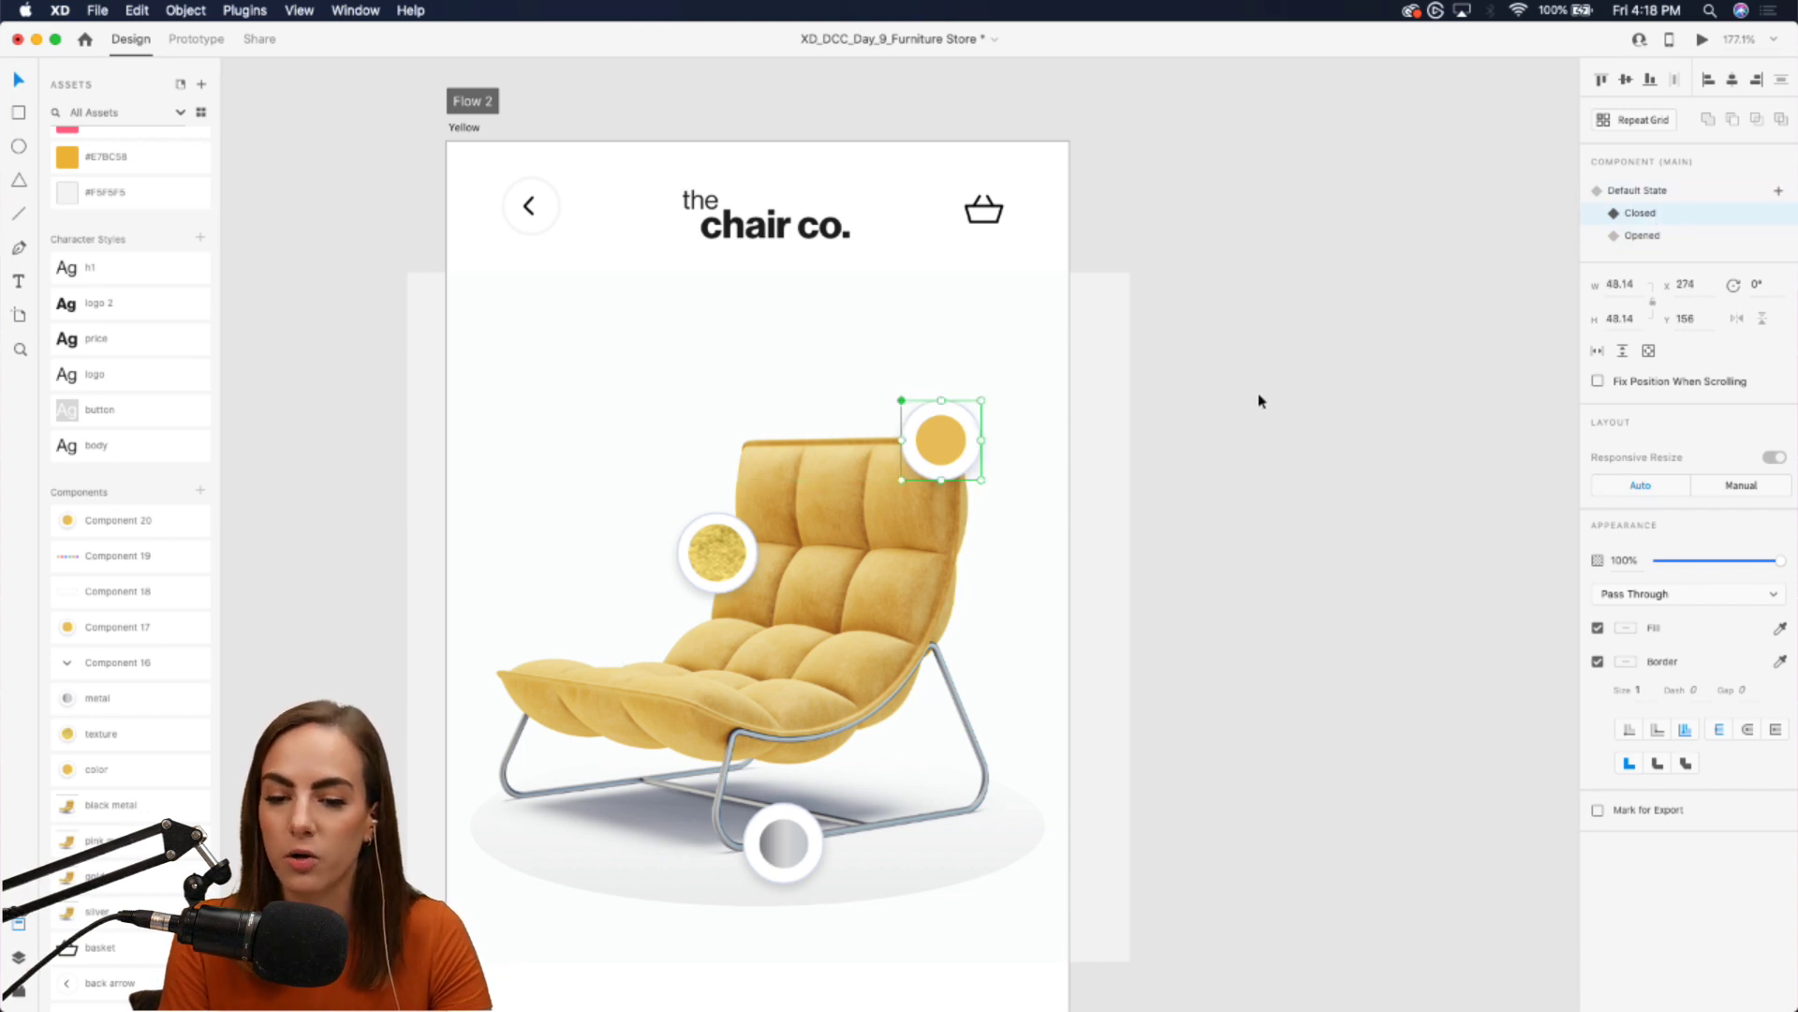
pyautogui.scroll(-5, 1259, 393)
pyautogui.click(1658, 192)
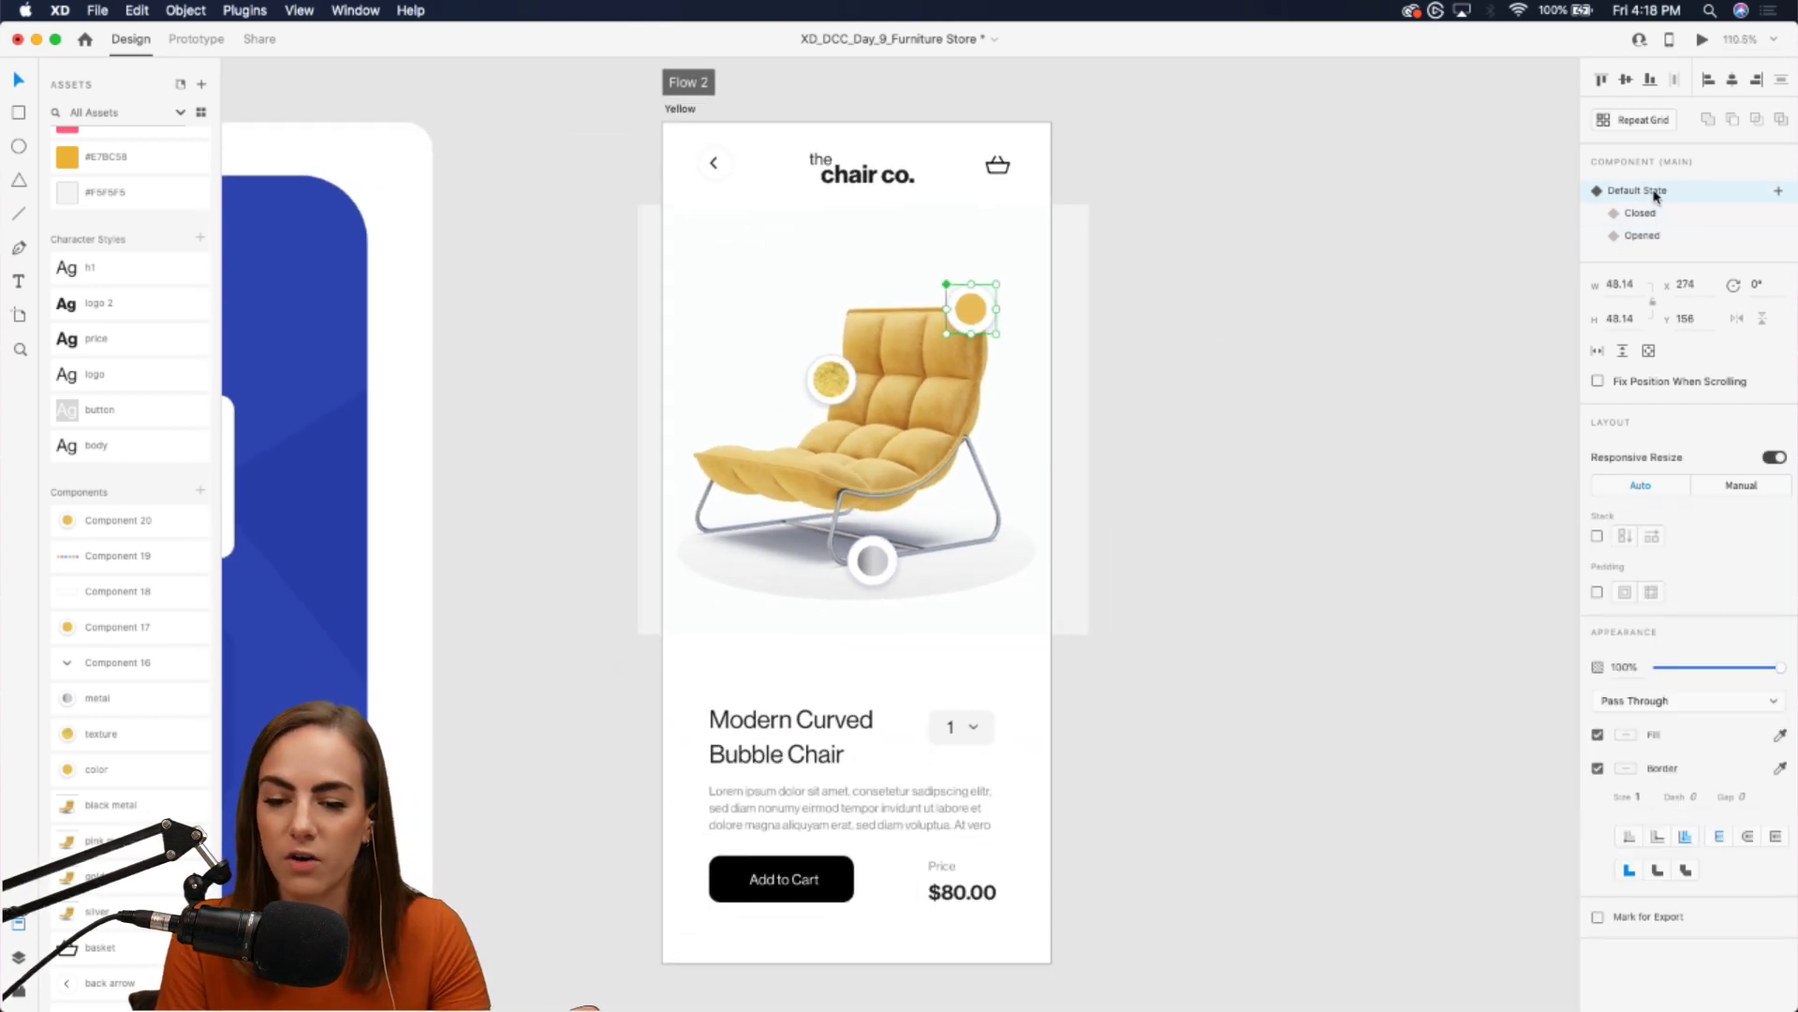
pyautogui.click(1651, 214)
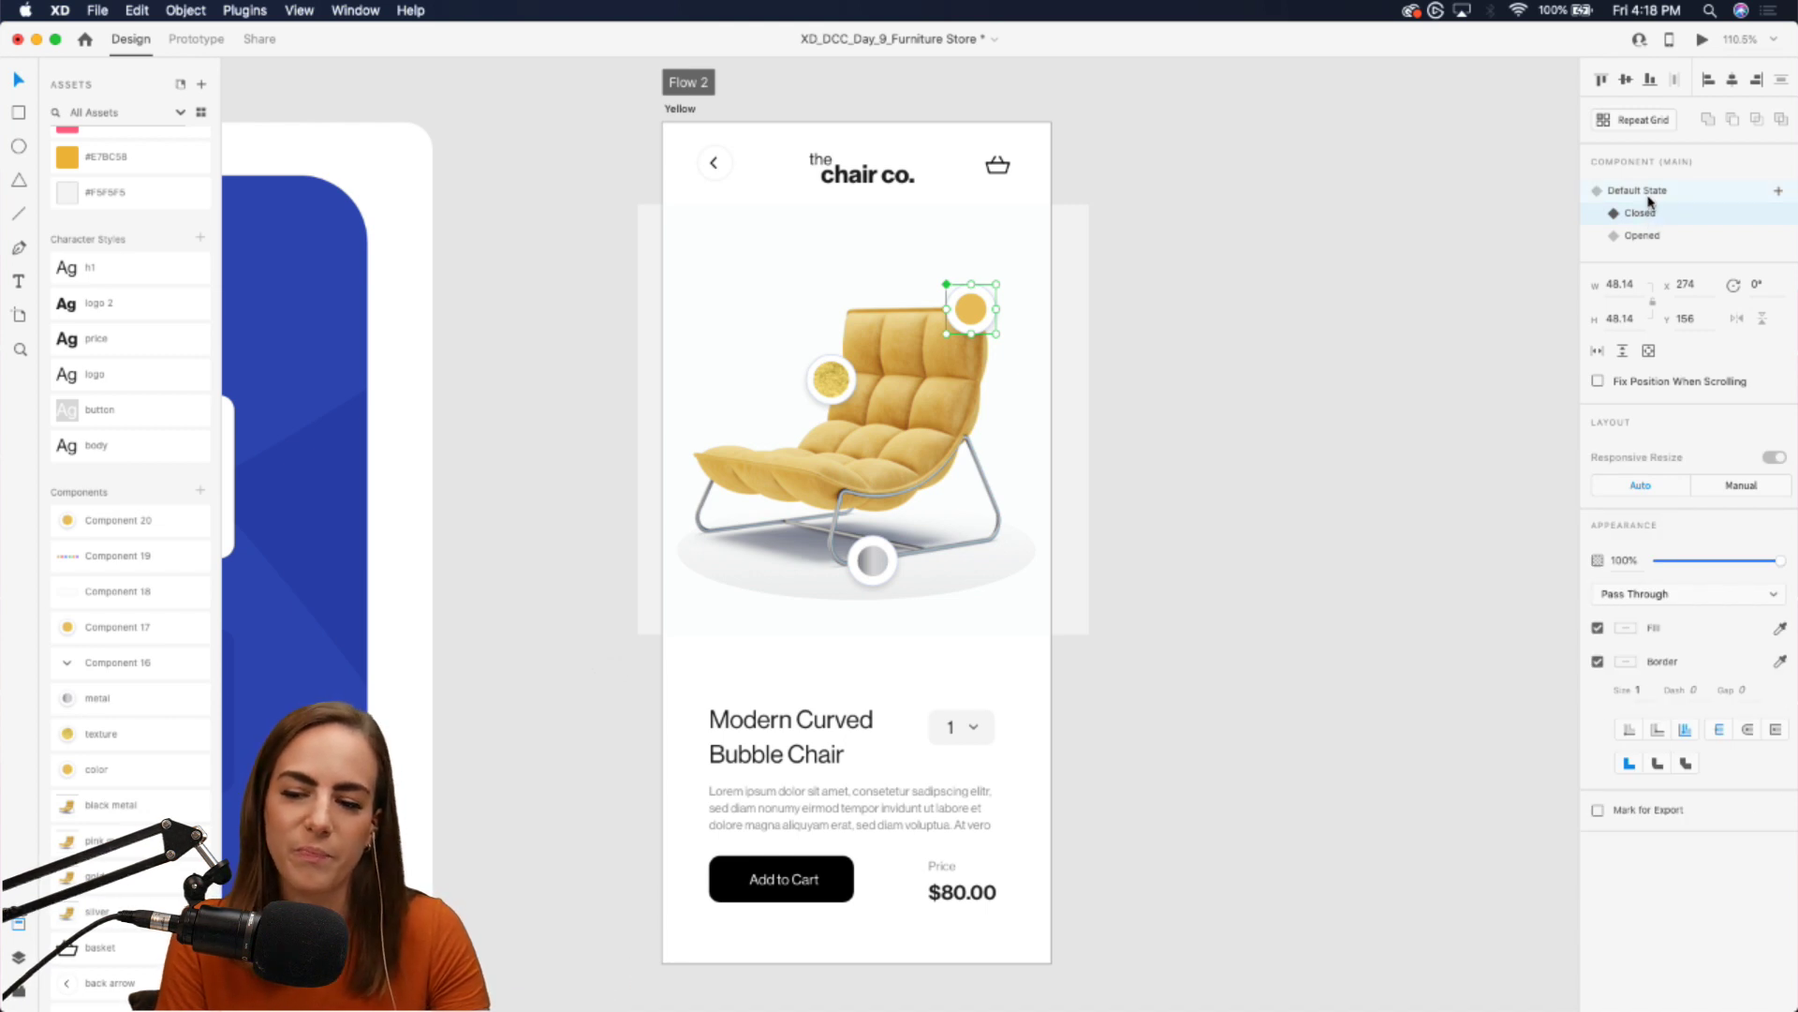
# Preview the prototype, test opening and closing the speech bubble from the color swatch, and close the preview.
pyautogui.click(1702, 38)
pyautogui.hscroll(8, 1236, 168)
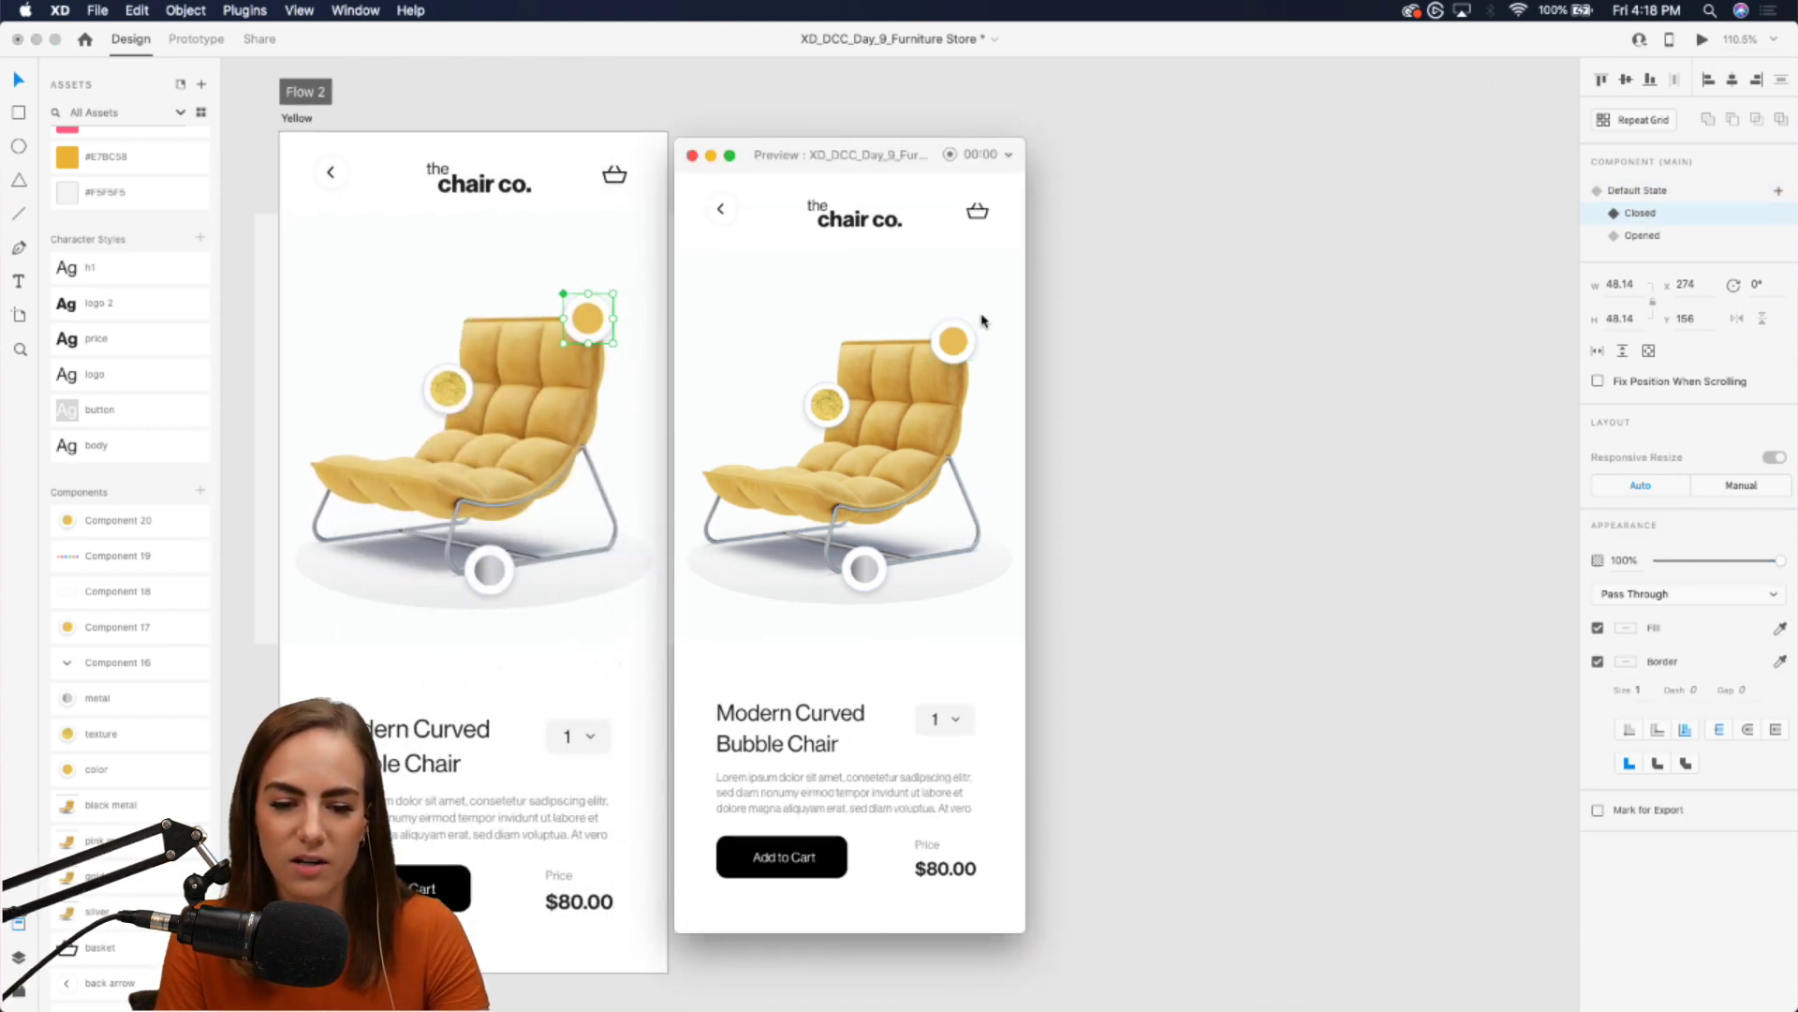
pyautogui.click(954, 341)
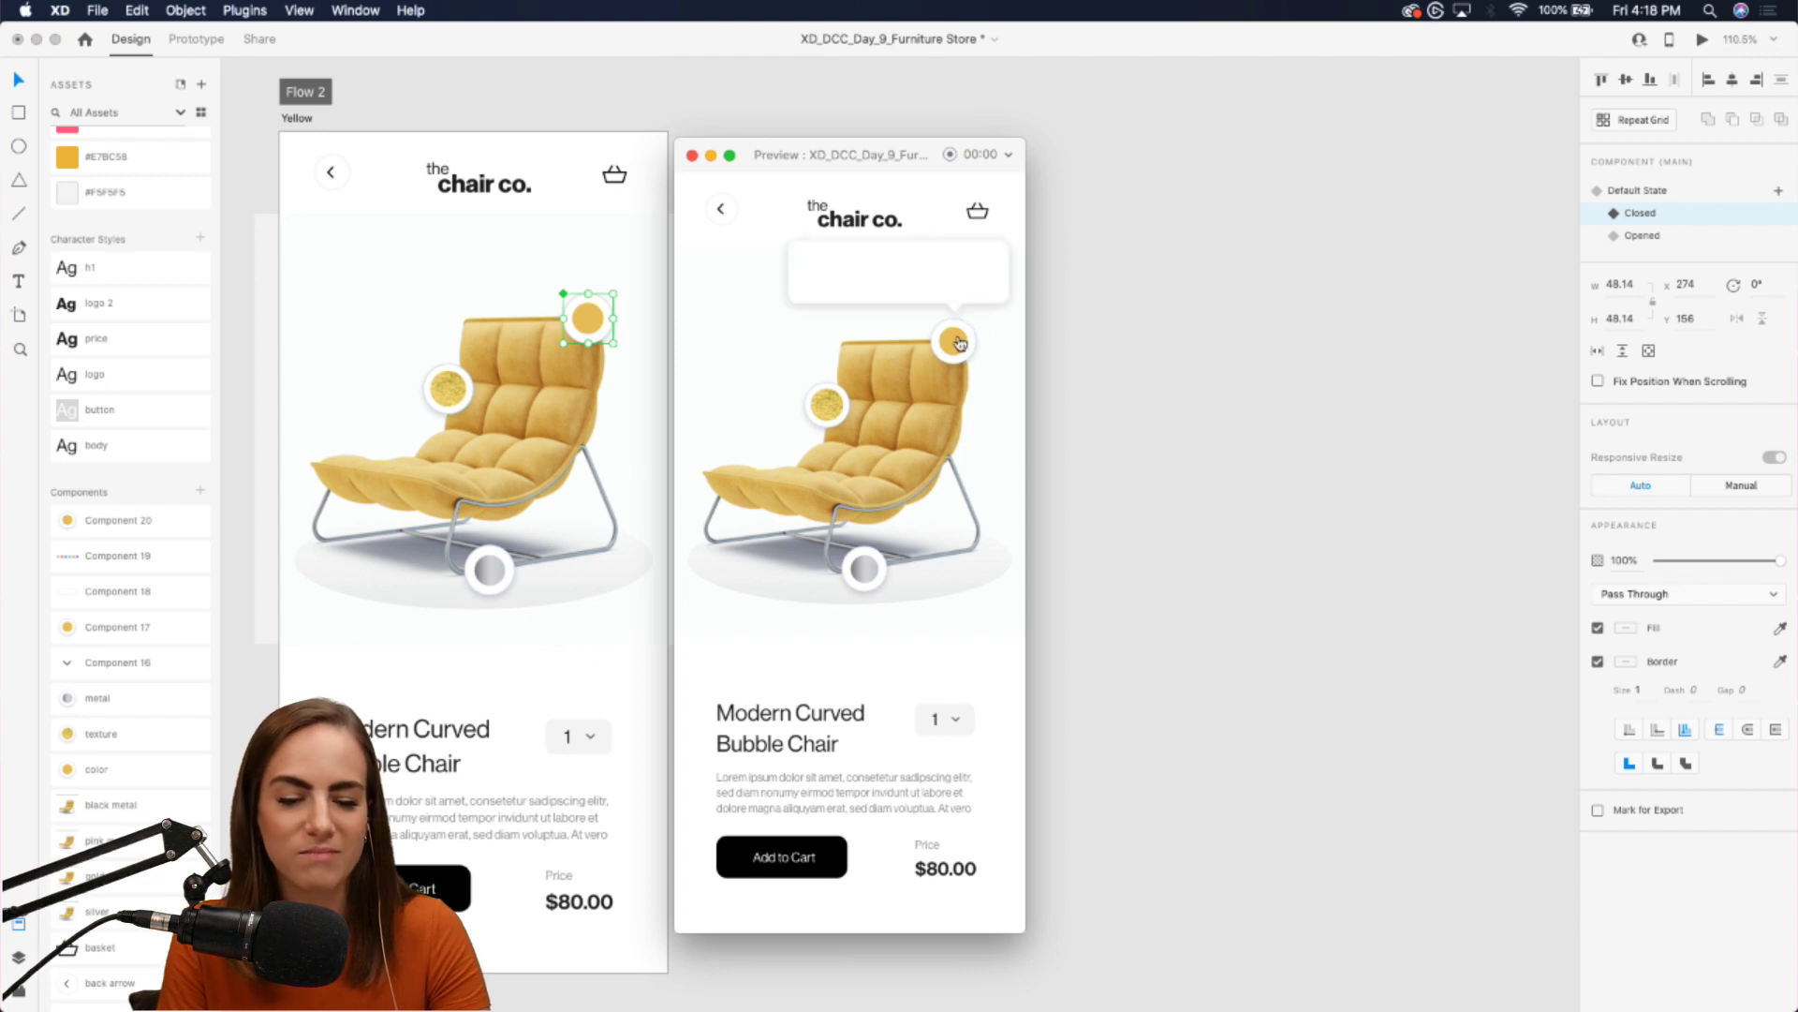
pyautogui.click(958, 342)
pyautogui.click(958, 342)
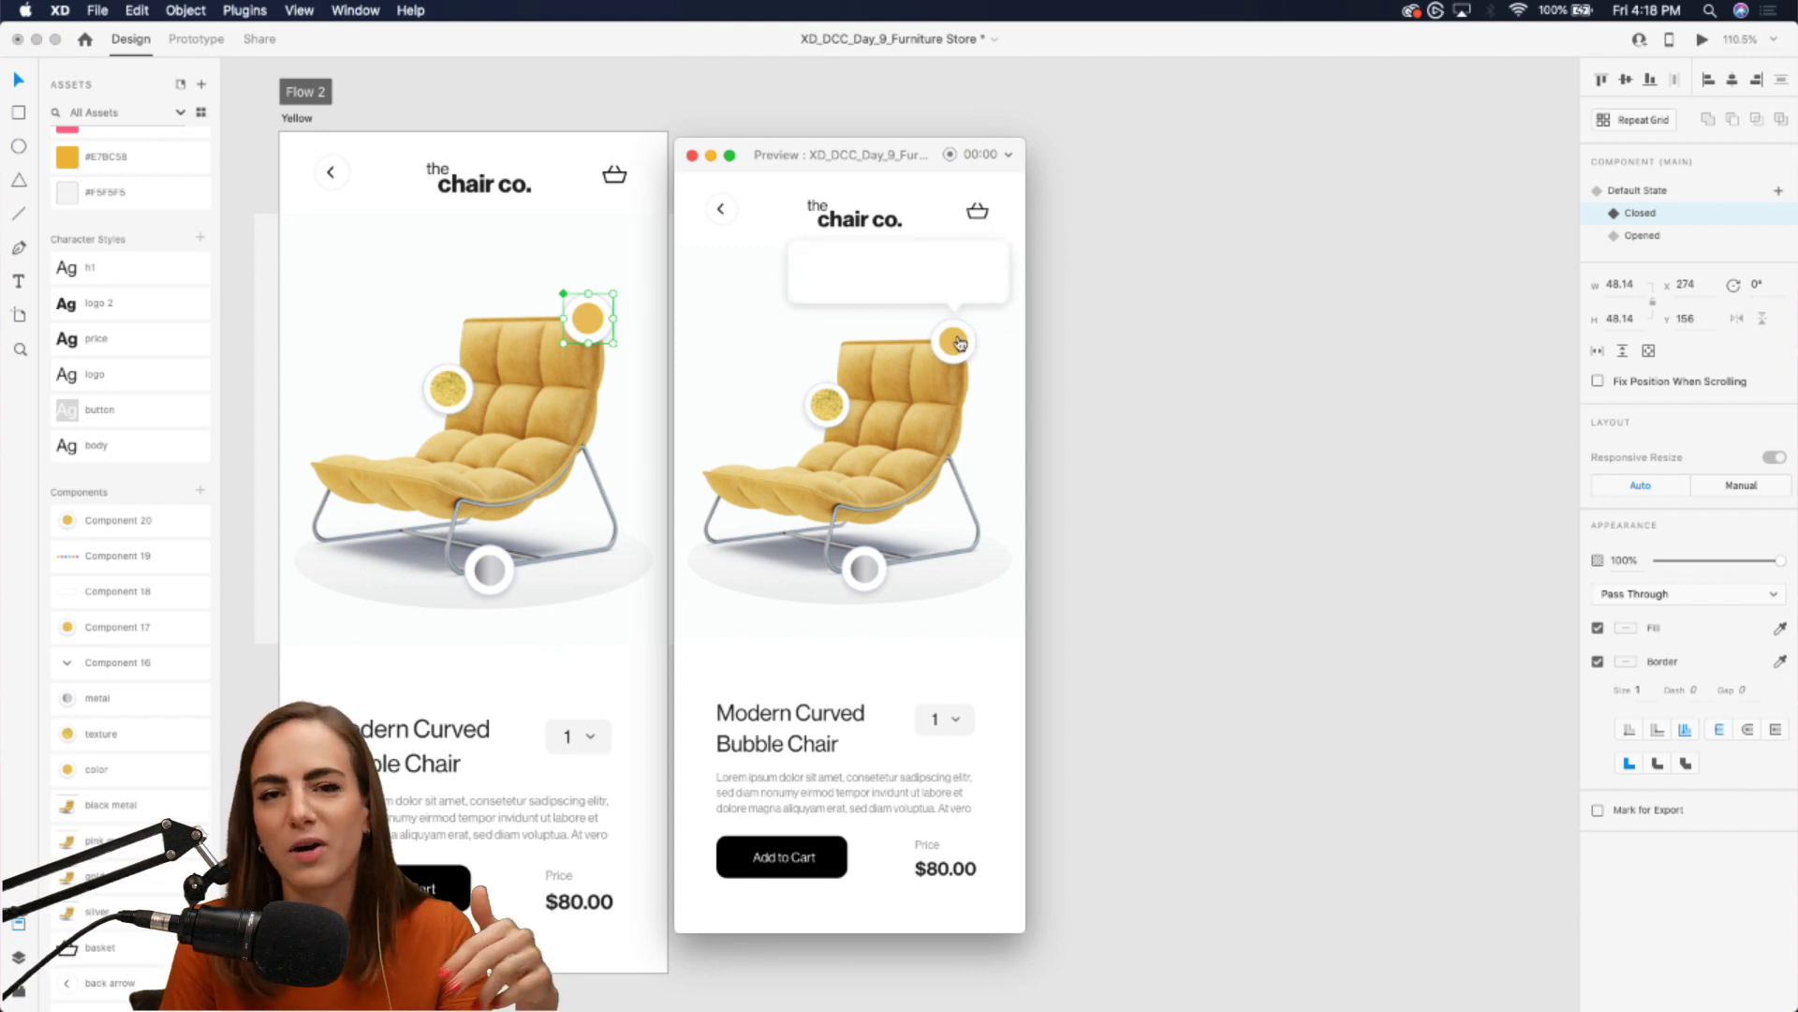
pyautogui.click(692, 154)
pyautogui.scroll(5, 630, 359)
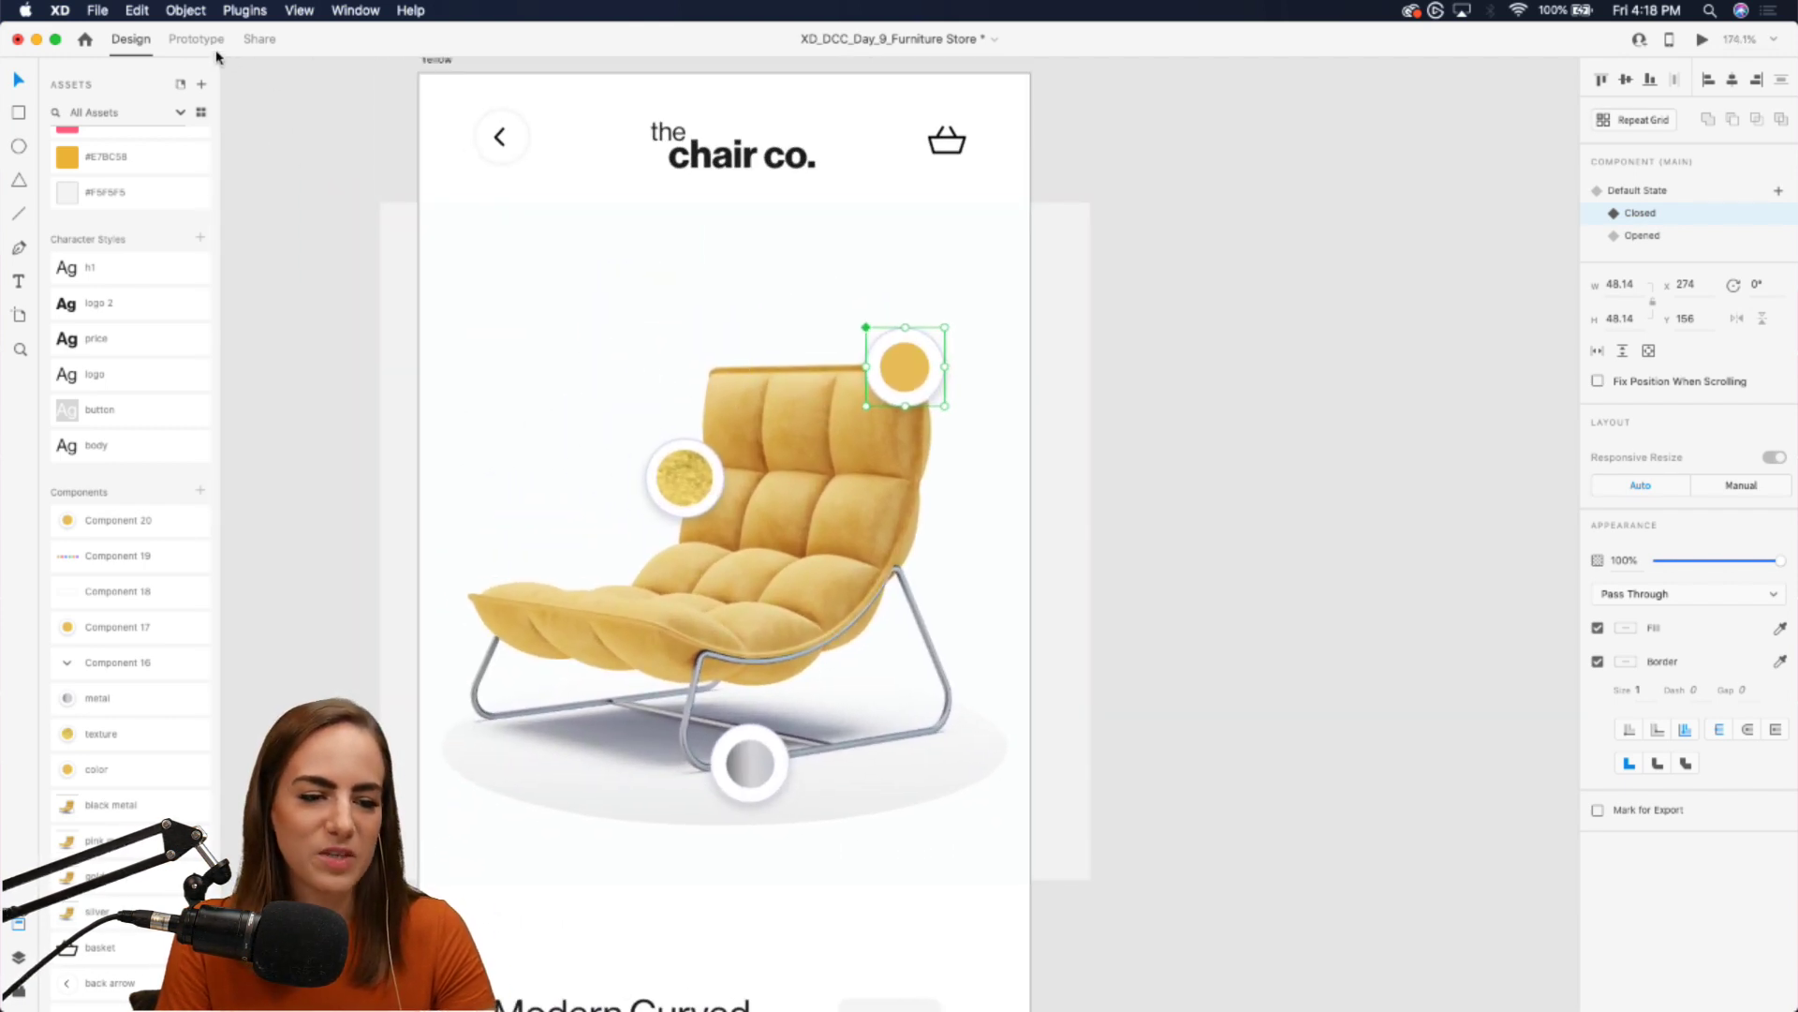
# Duplicate the Yellow artboard and set the color swatch on the copy to its Opened state.
pyautogui.click(316, 133)
pyautogui.scroll(-3, 316, 133)
pyautogui.hscroll(-2, 317, 133)
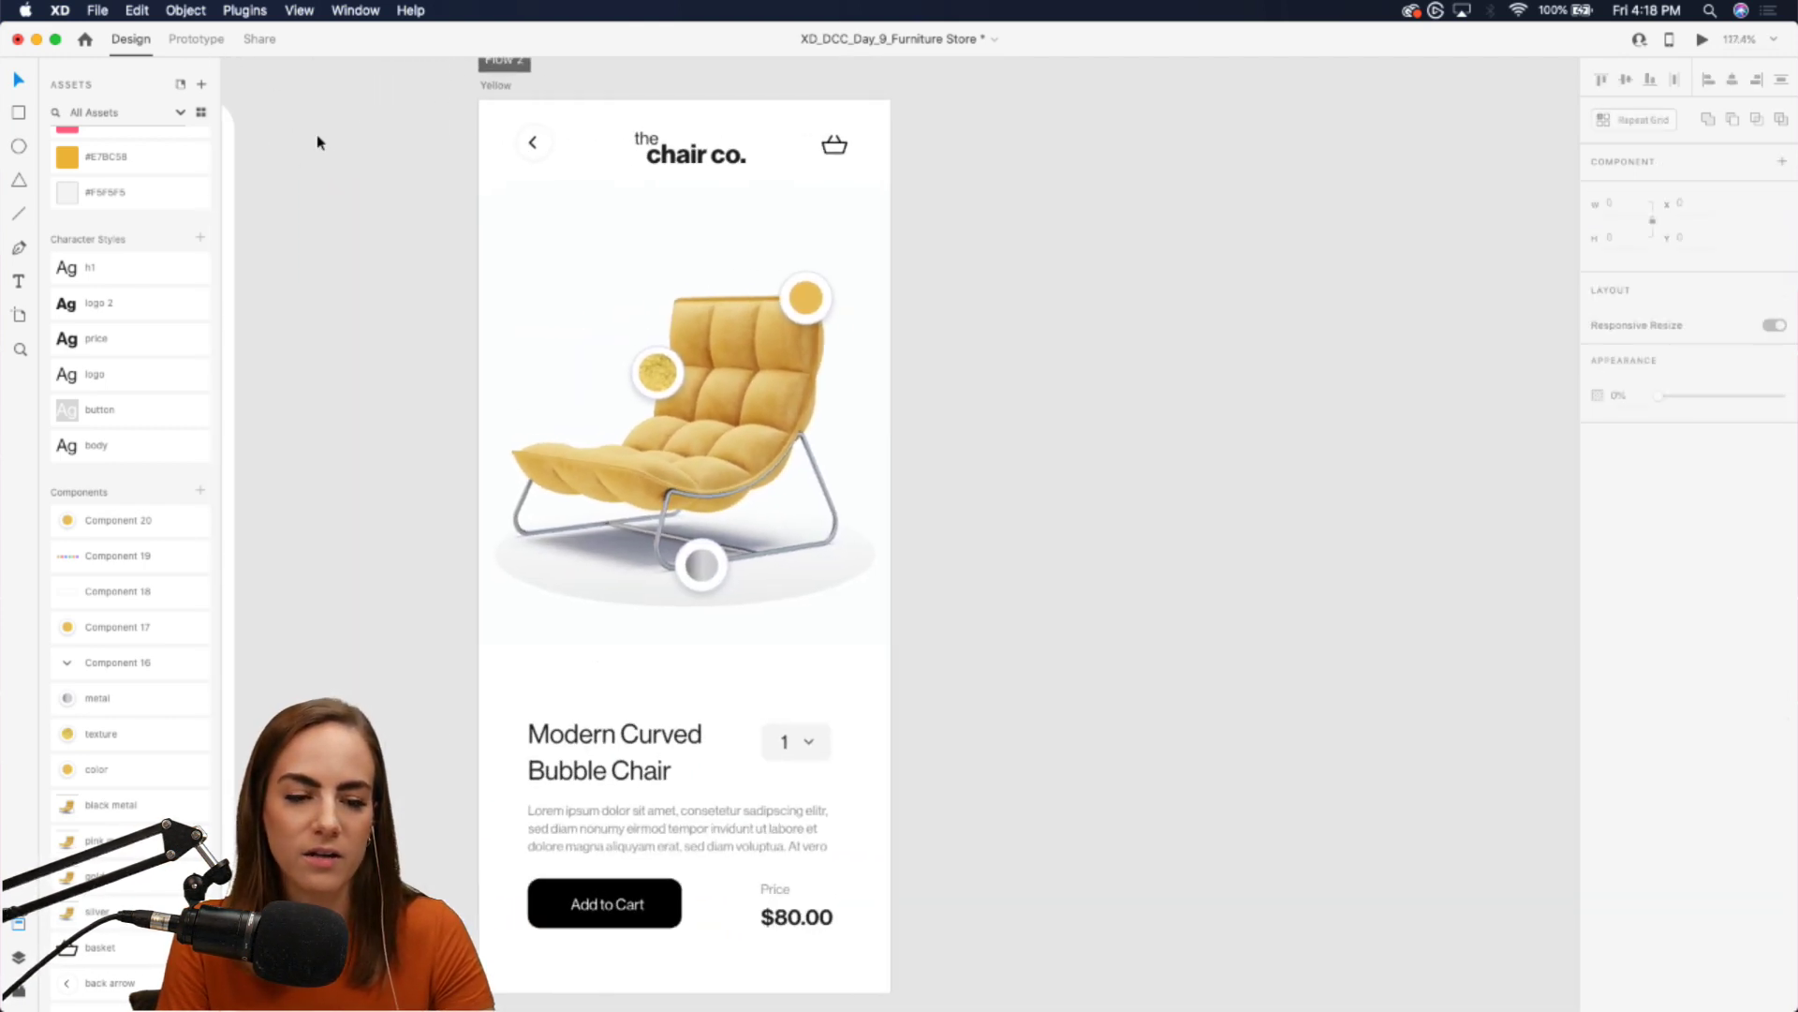
pyautogui.click(507, 86)
pyautogui.press('super+d')
pyautogui.click(1473, 208)
pyautogui.scroll(2, 1474, 209)
pyautogui.click(1294, 300)
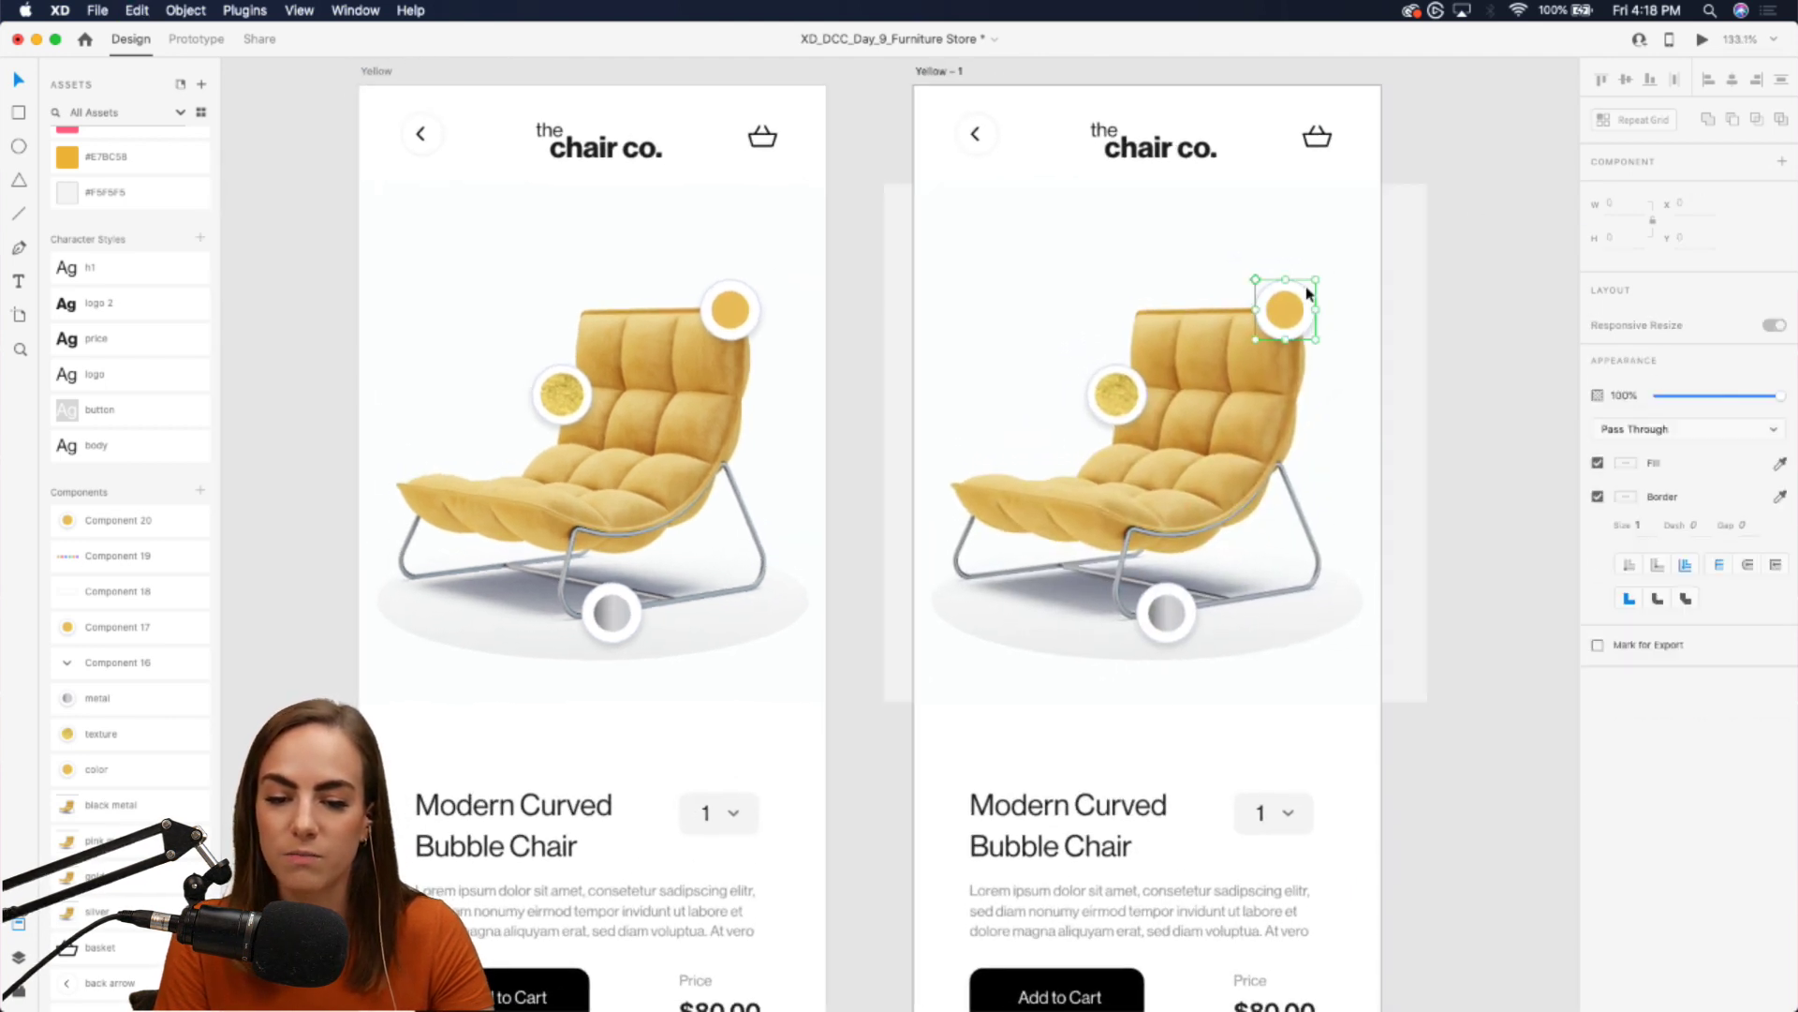
pyautogui.click(1643, 236)
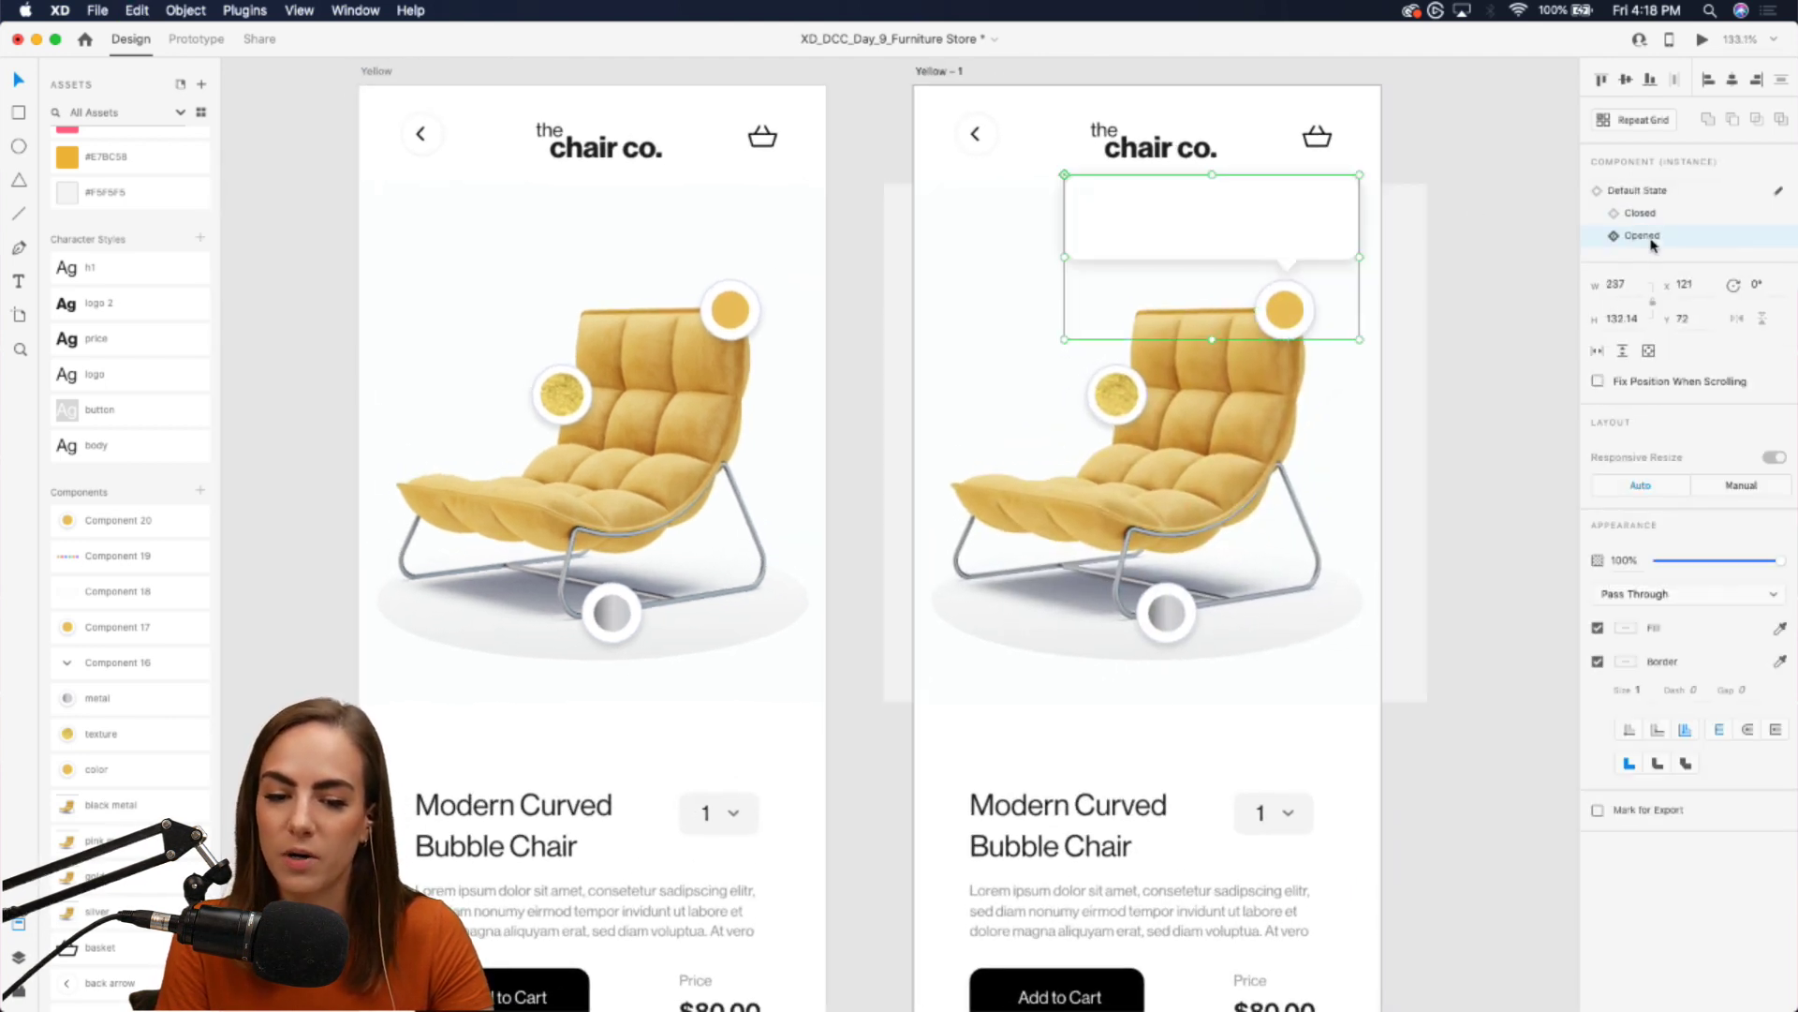
# Draw a borderless circle about 31 × 31 at the speech bubble's left end as a repeat grid, filled with yellow #E7BC58.
pyautogui.scroll(10, 1217, 241)
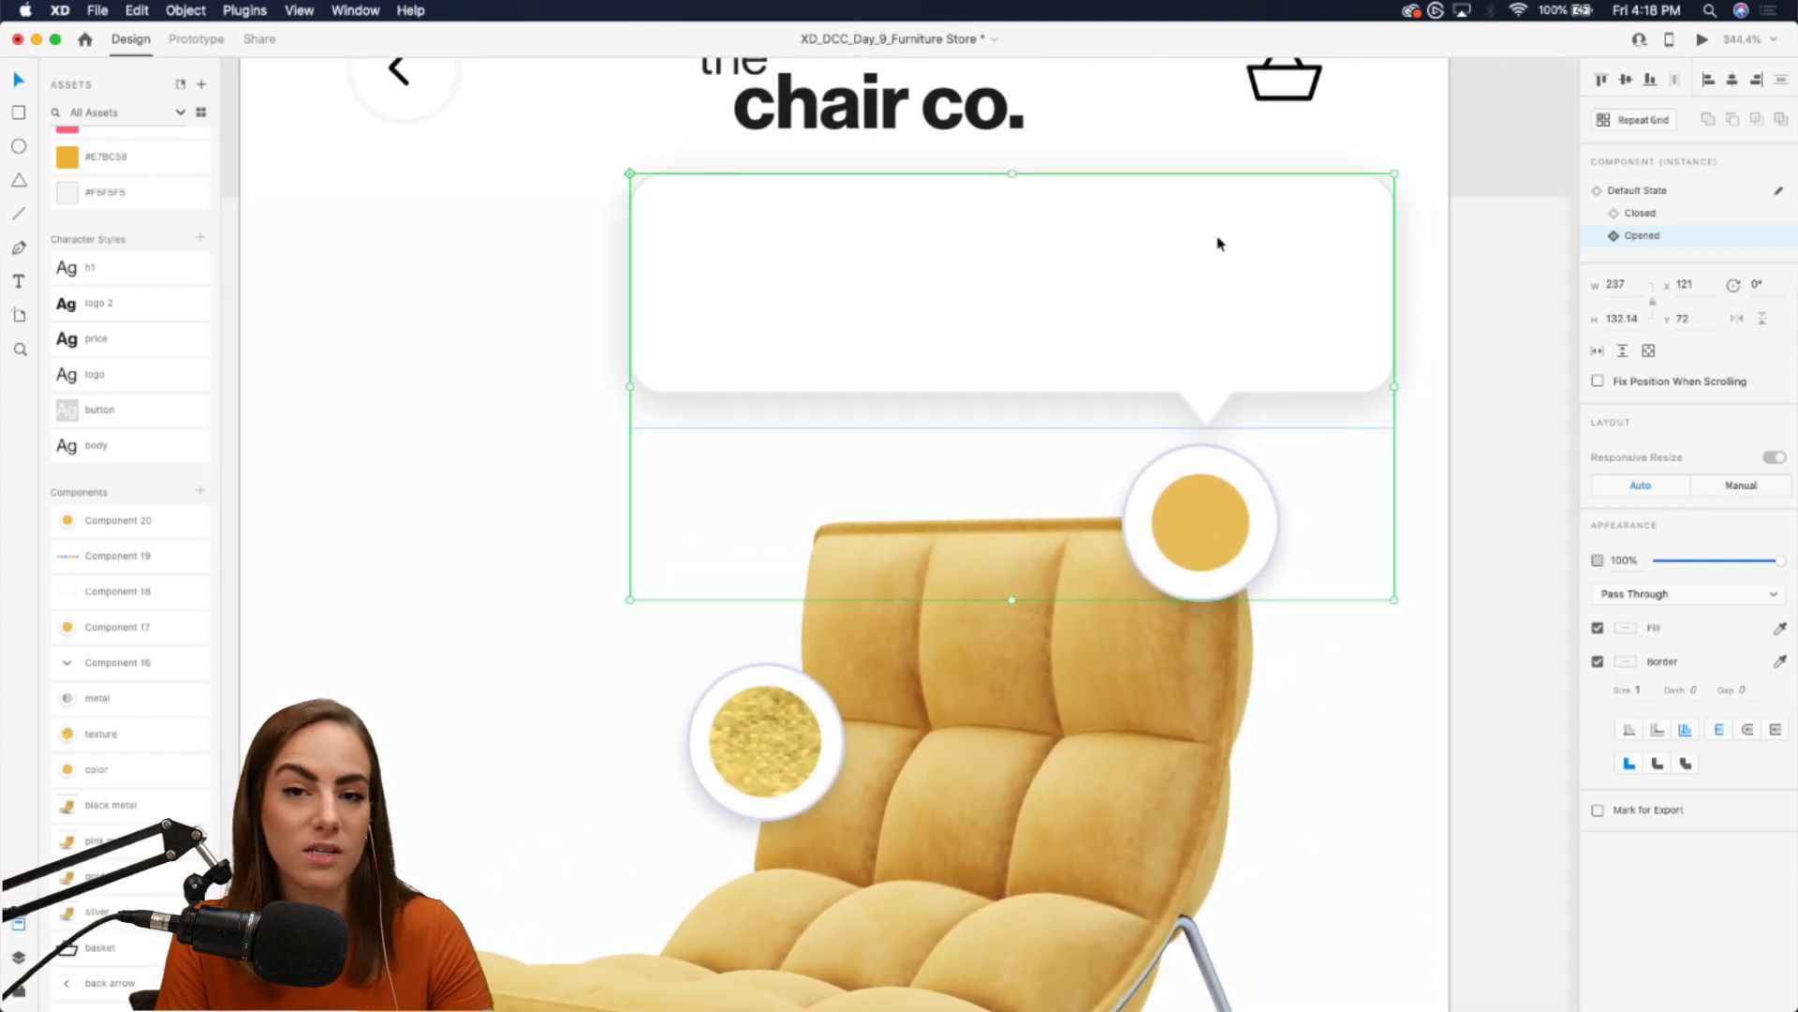
pyautogui.moveTo(681, 222); pyautogui.dragTo(738, 279)
pyautogui.scroll(3, 164, 288)
pyautogui.click(1663, 122)
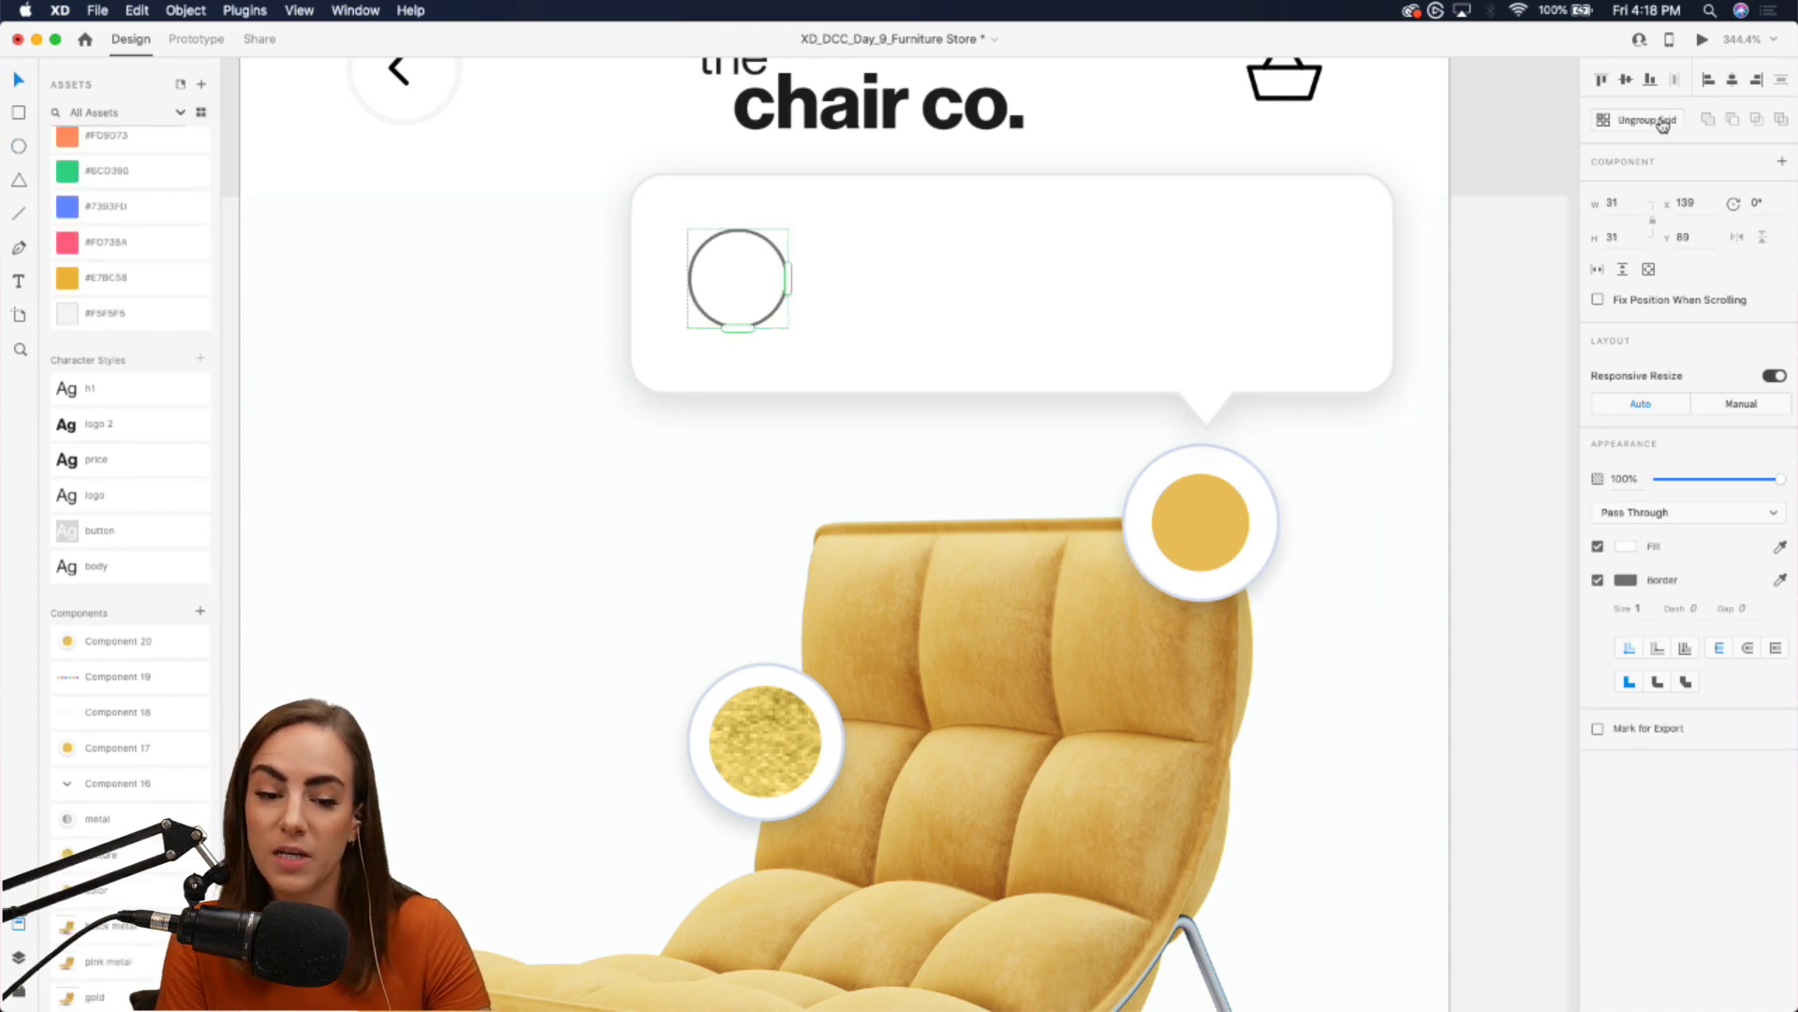
pyautogui.click(1599, 581)
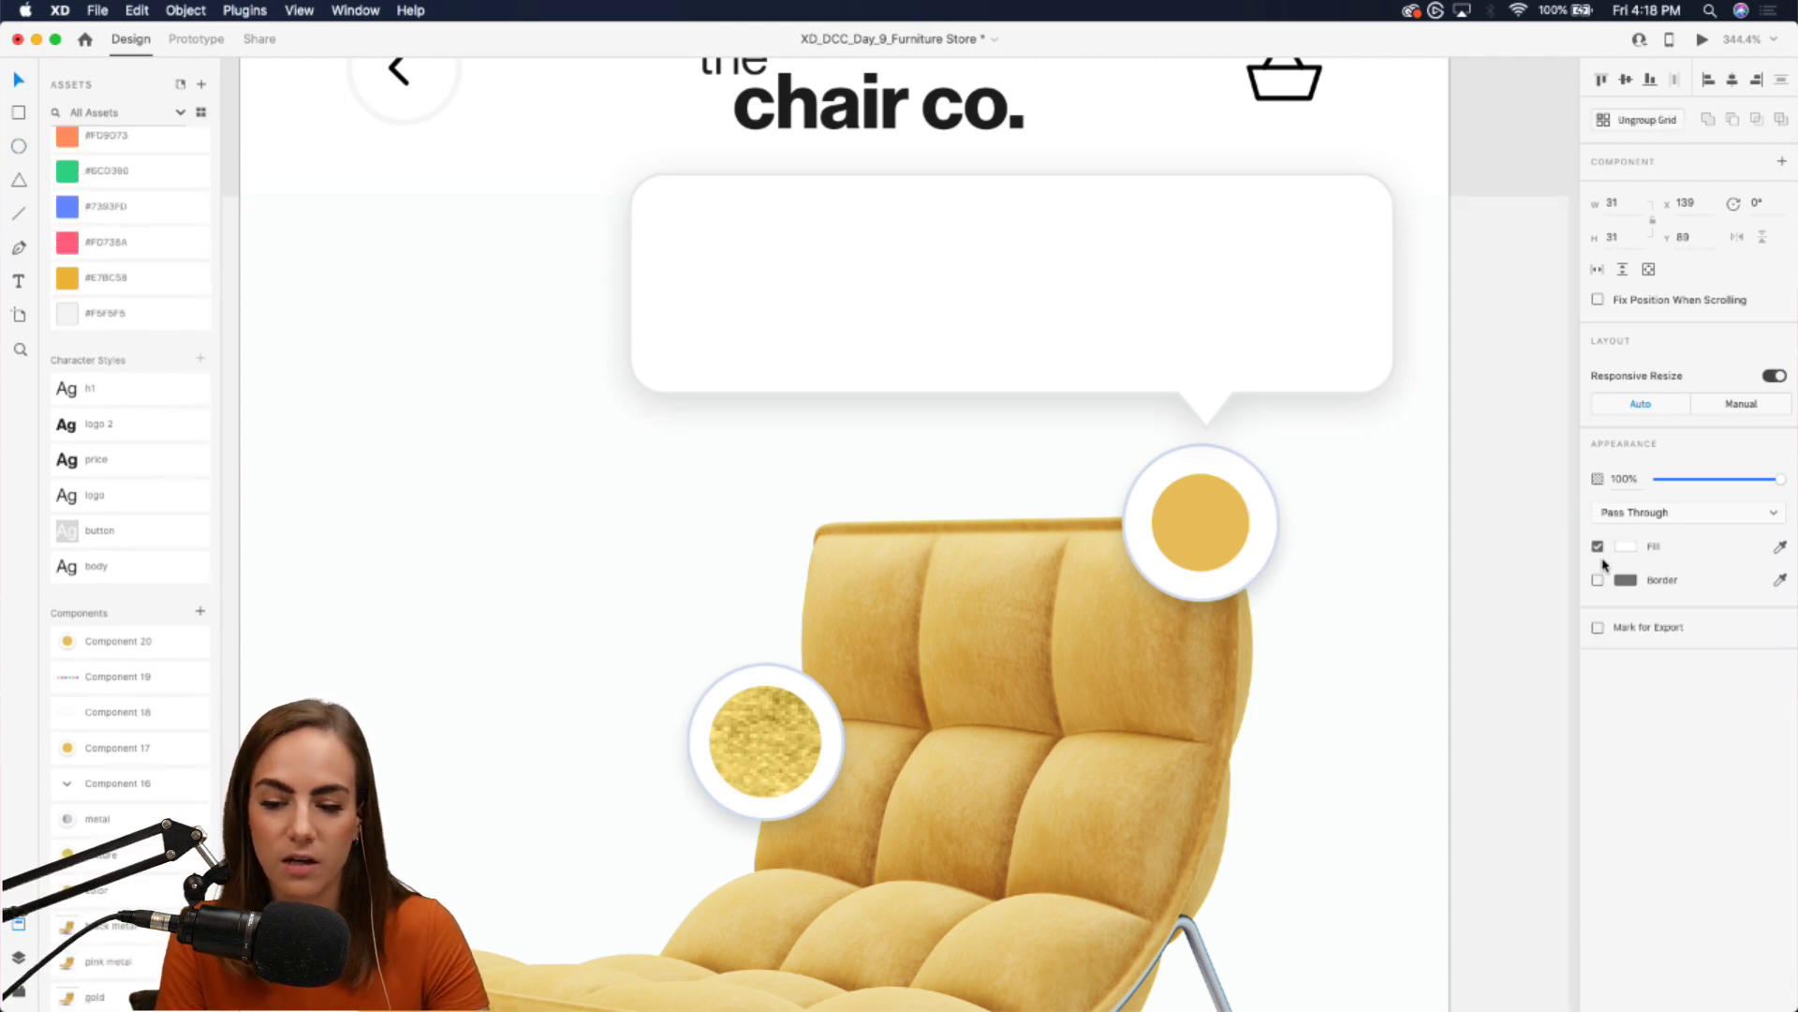
pyautogui.click(132, 277)
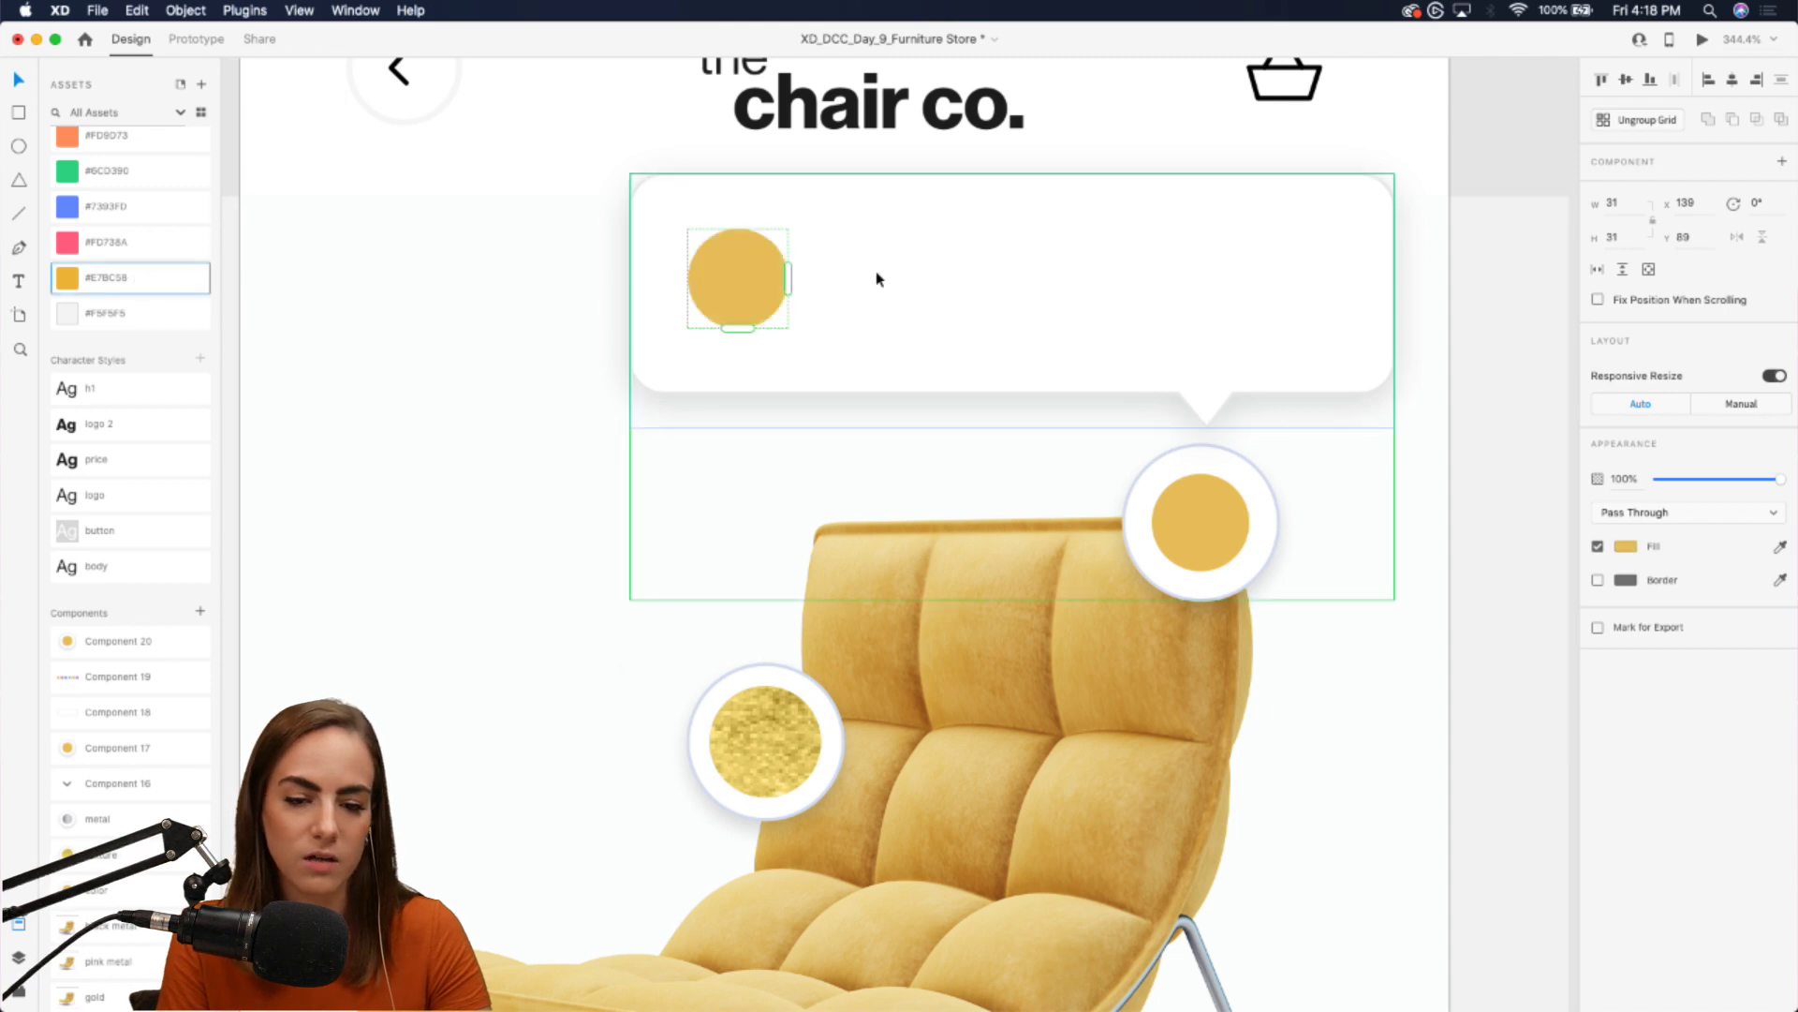
# Extend the repeat grid to six circles, ungroup it and scale the row to about 208 × 25 inside the speech bubble.
pyautogui.moveTo(789, 278); pyautogui.dragTo(1272, 278)
pyautogui.moveTo(966, 287); pyautogui.dragTo(947, 286)
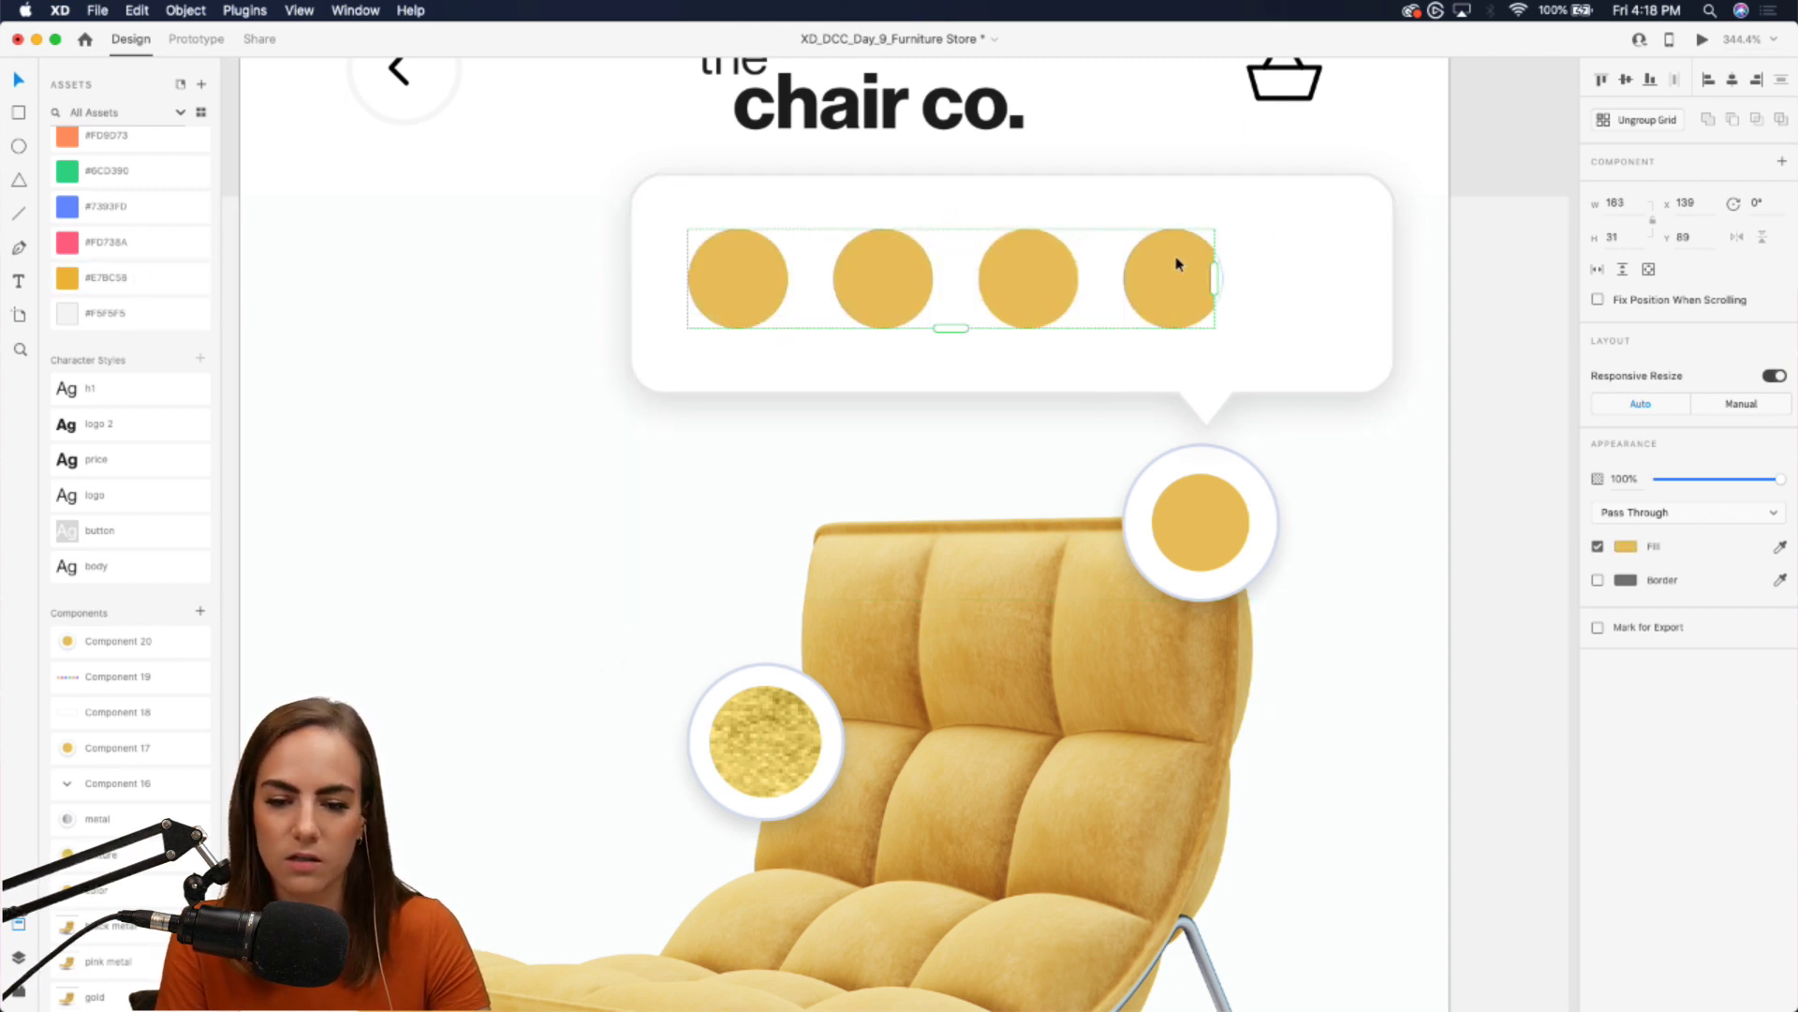
pyautogui.moveTo(1215, 278); pyautogui.dragTo(1527, 278)
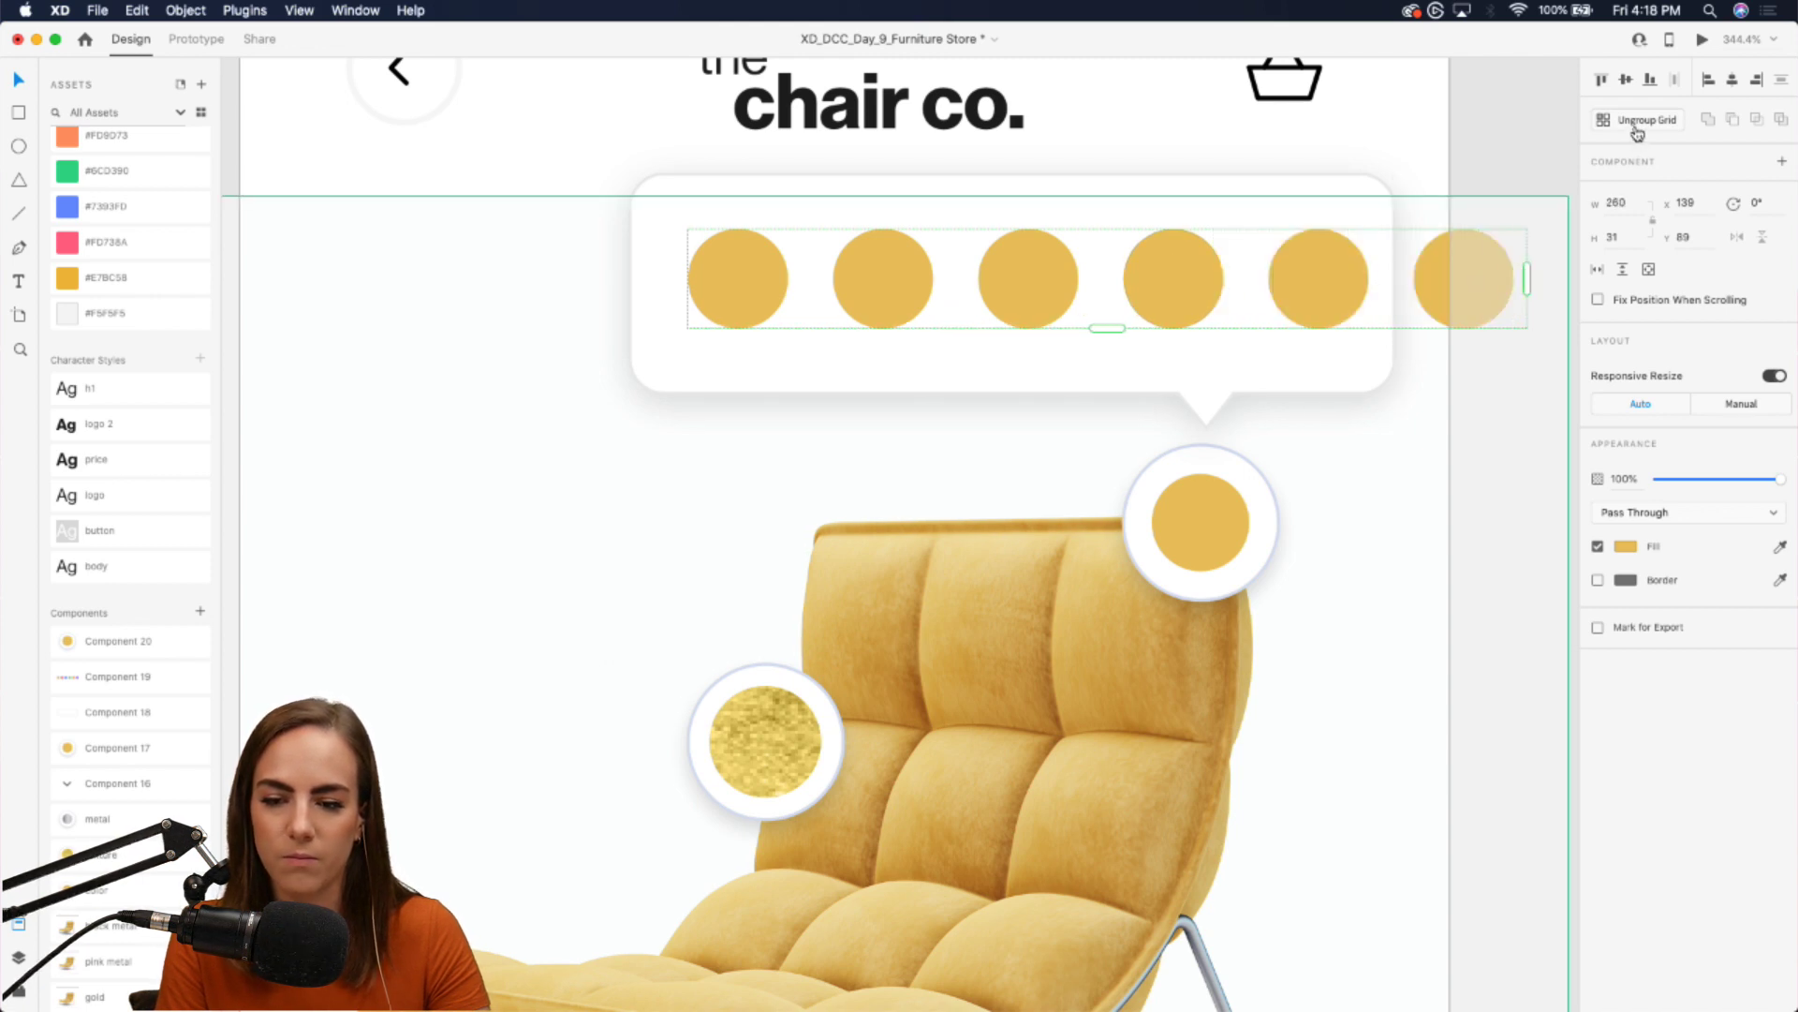
pyautogui.click(1637, 127)
pyautogui.moveTo(1522, 328); pyautogui.dragTo(1322, 308)
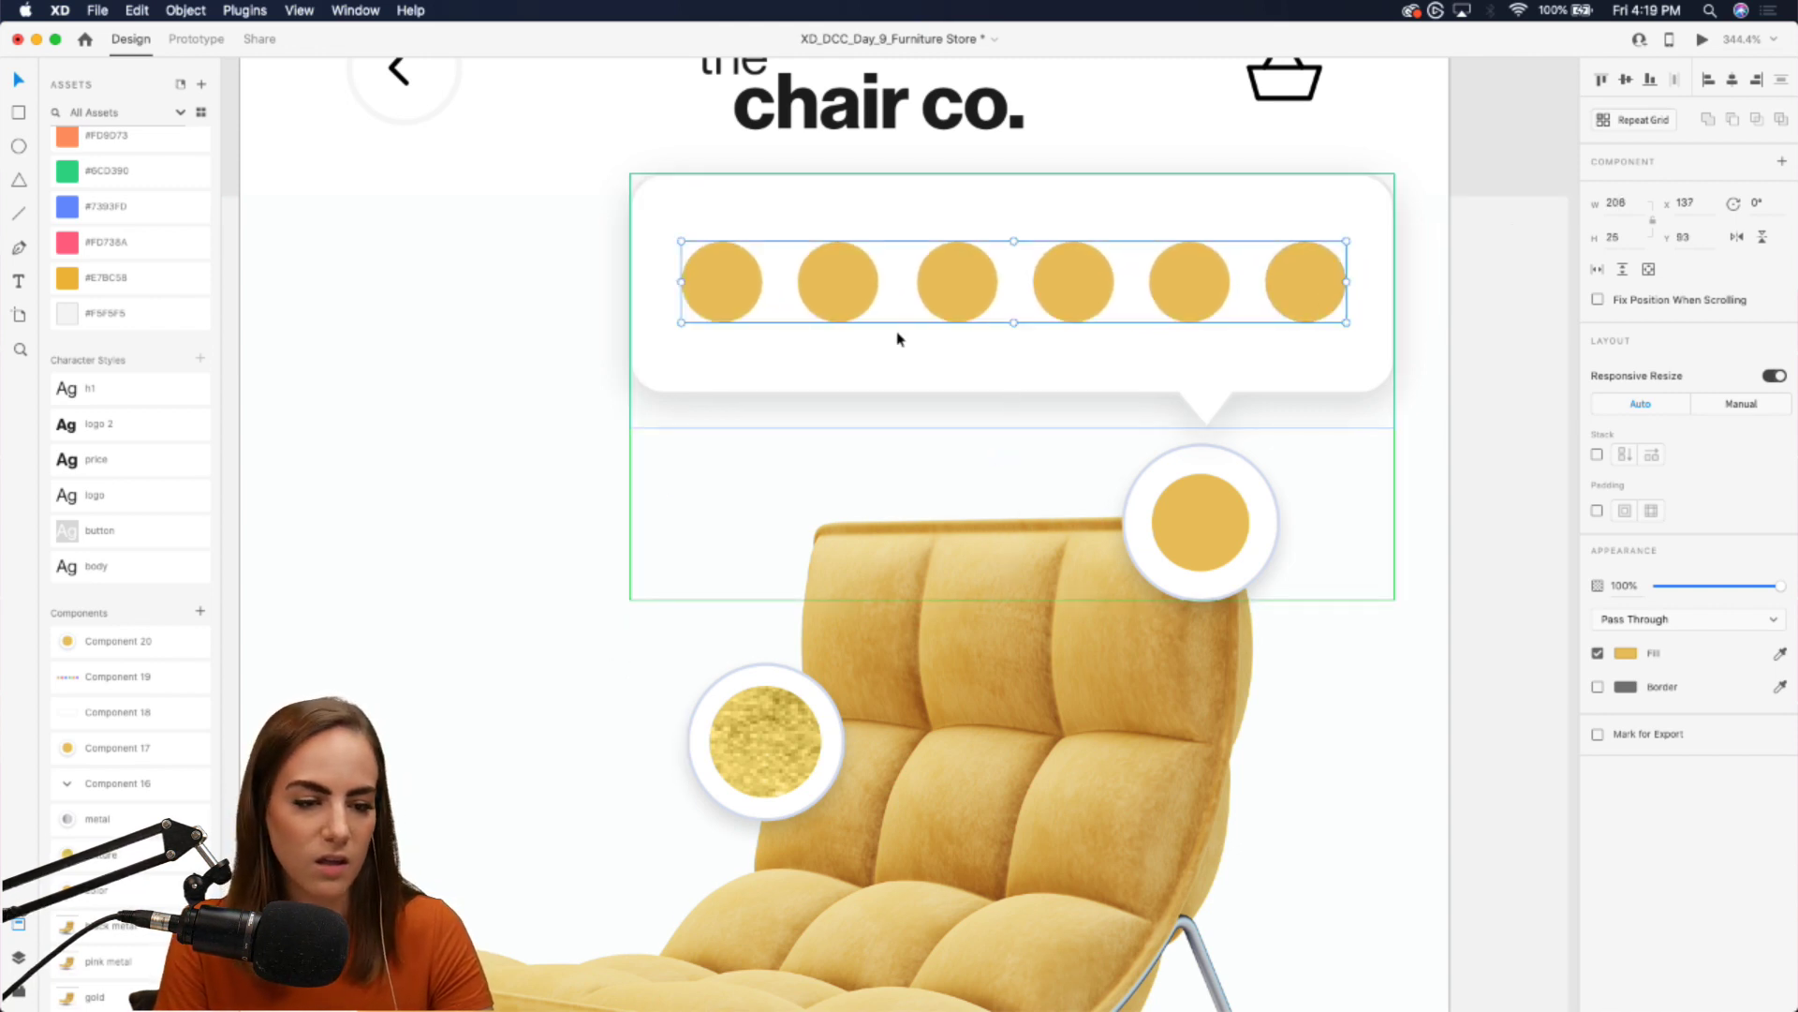
# Fill the second circle in the speech bubble row with the saved pink, the third with blue and the fourth with green.
pyautogui.scroll(3, 897, 340)
pyautogui.hscroll(1, 897, 339)
pyautogui.doubleClick(800, 404)
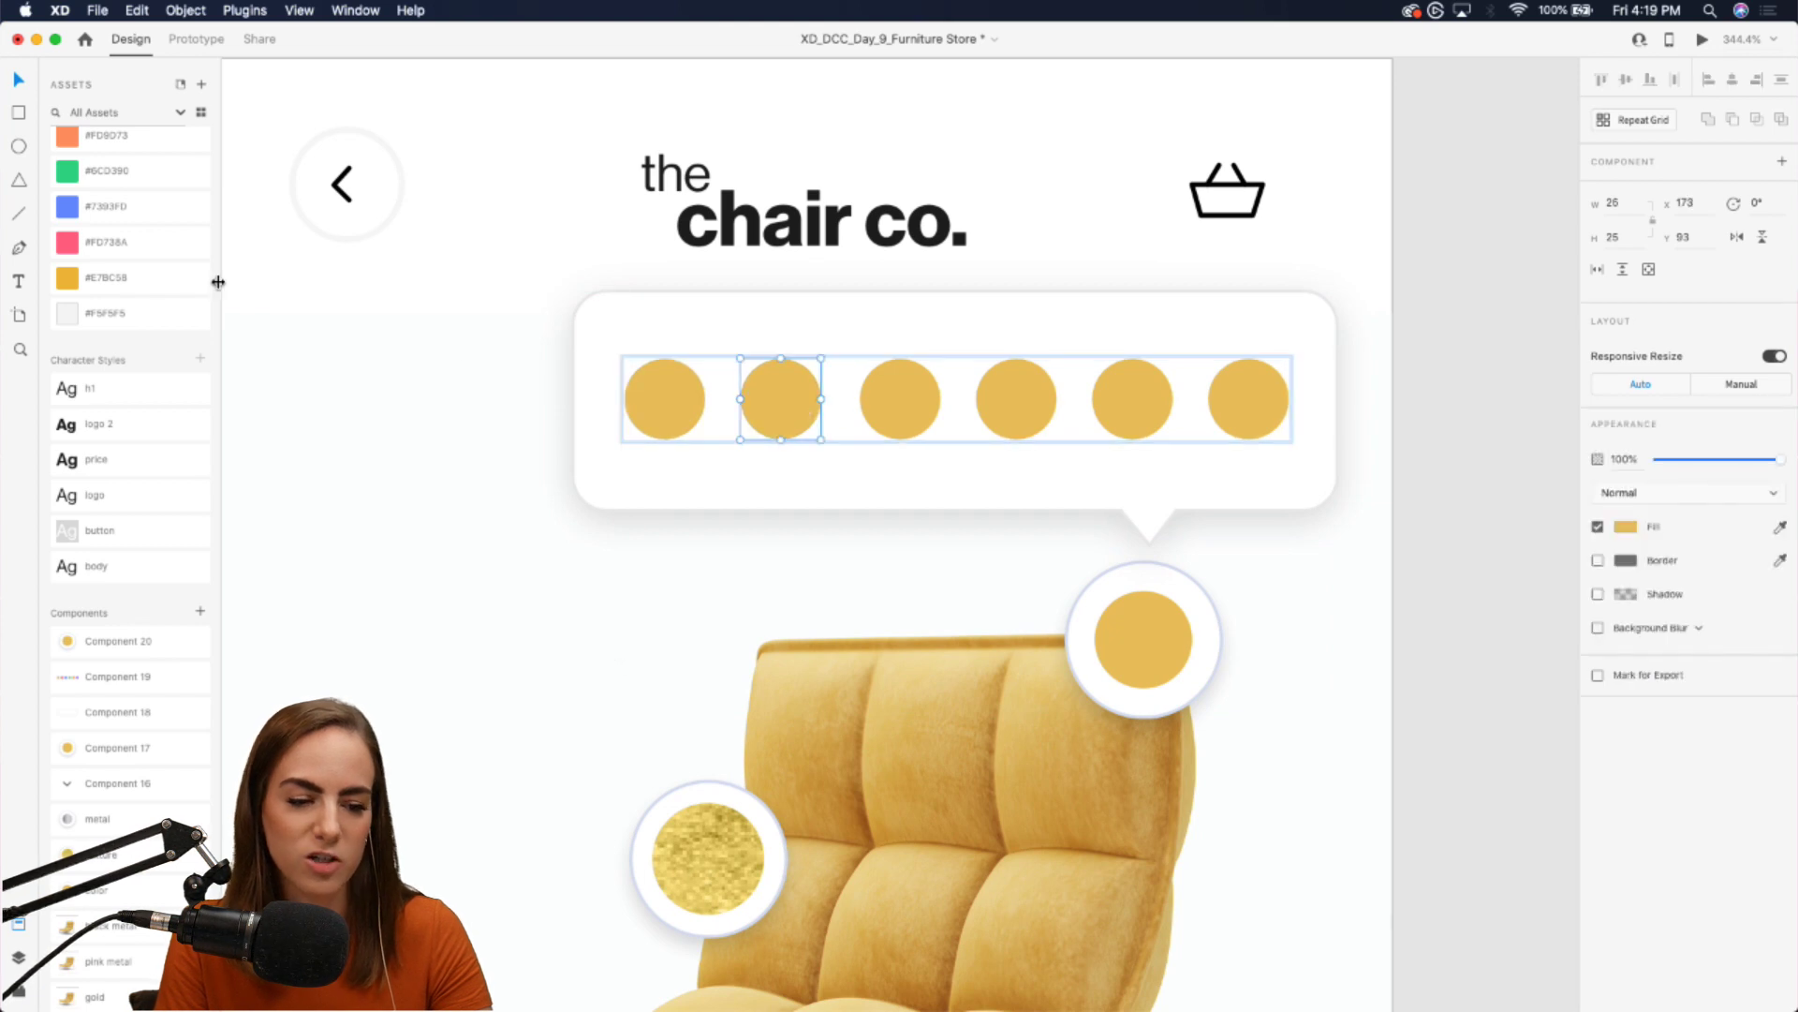
pyautogui.click(132, 242)
pyautogui.click(909, 392)
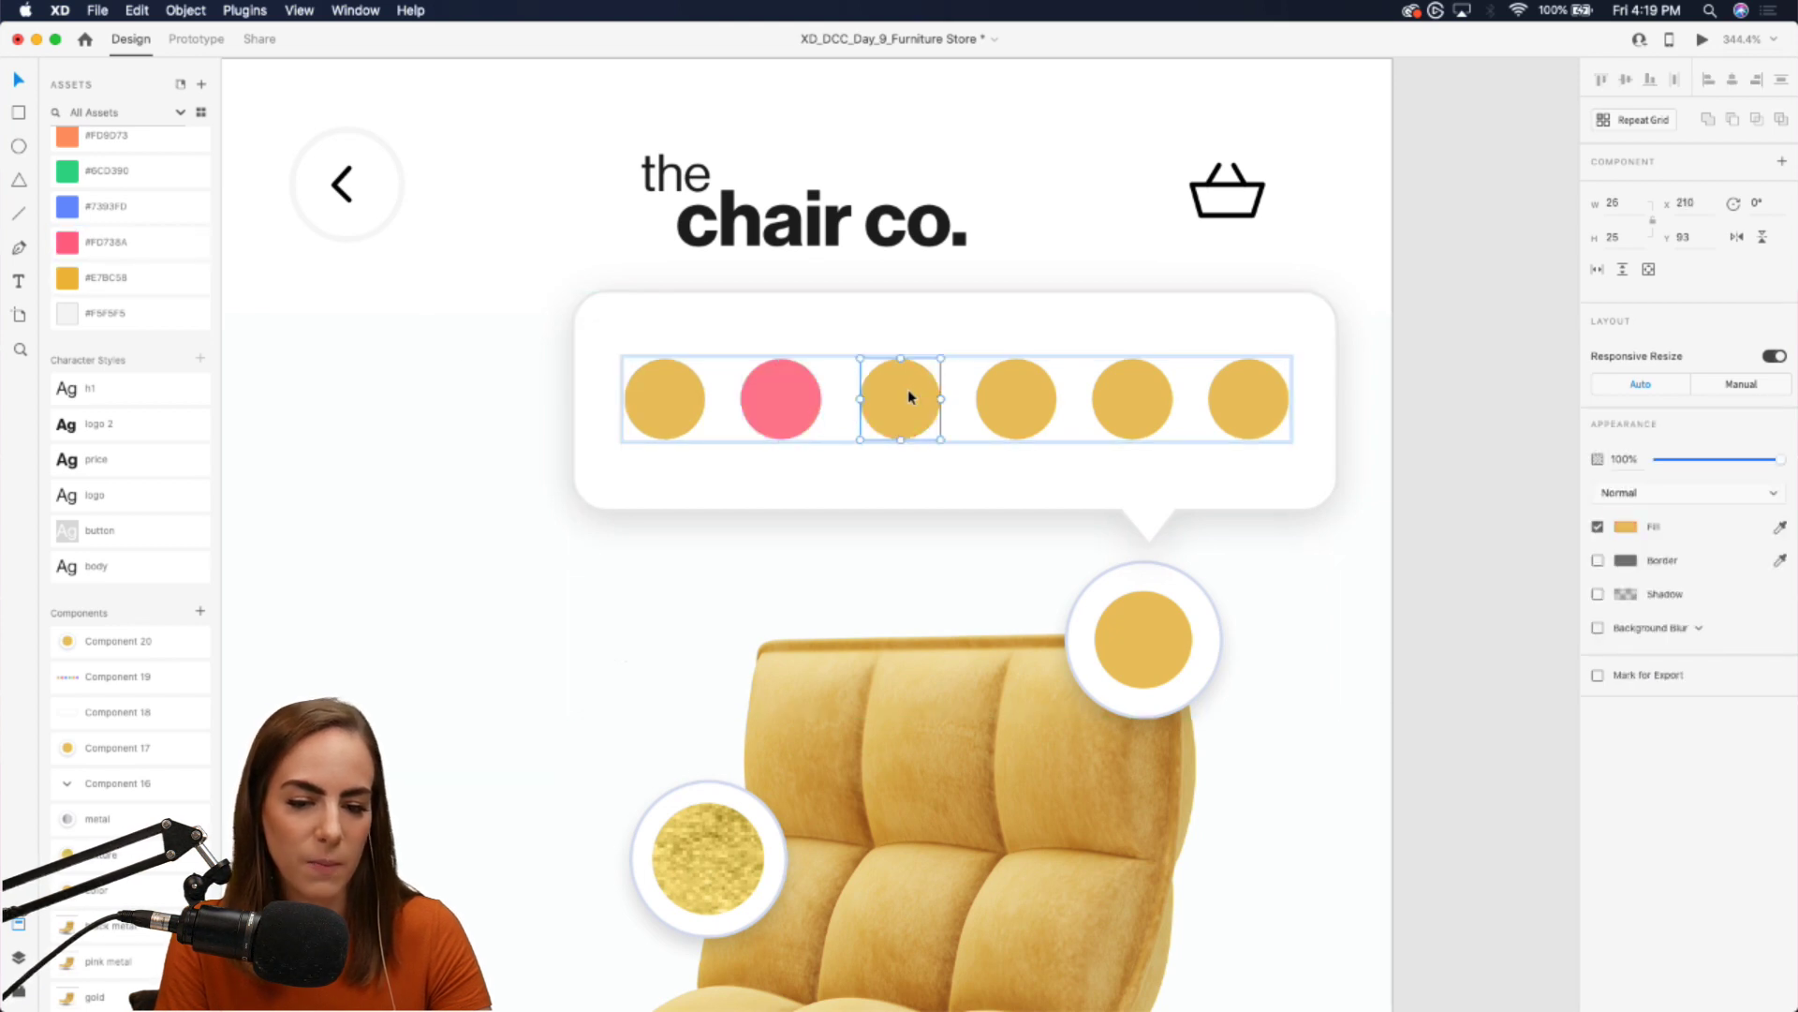
pyautogui.click(117, 210)
pyautogui.press('Tab')
pyautogui.click(155, 176)
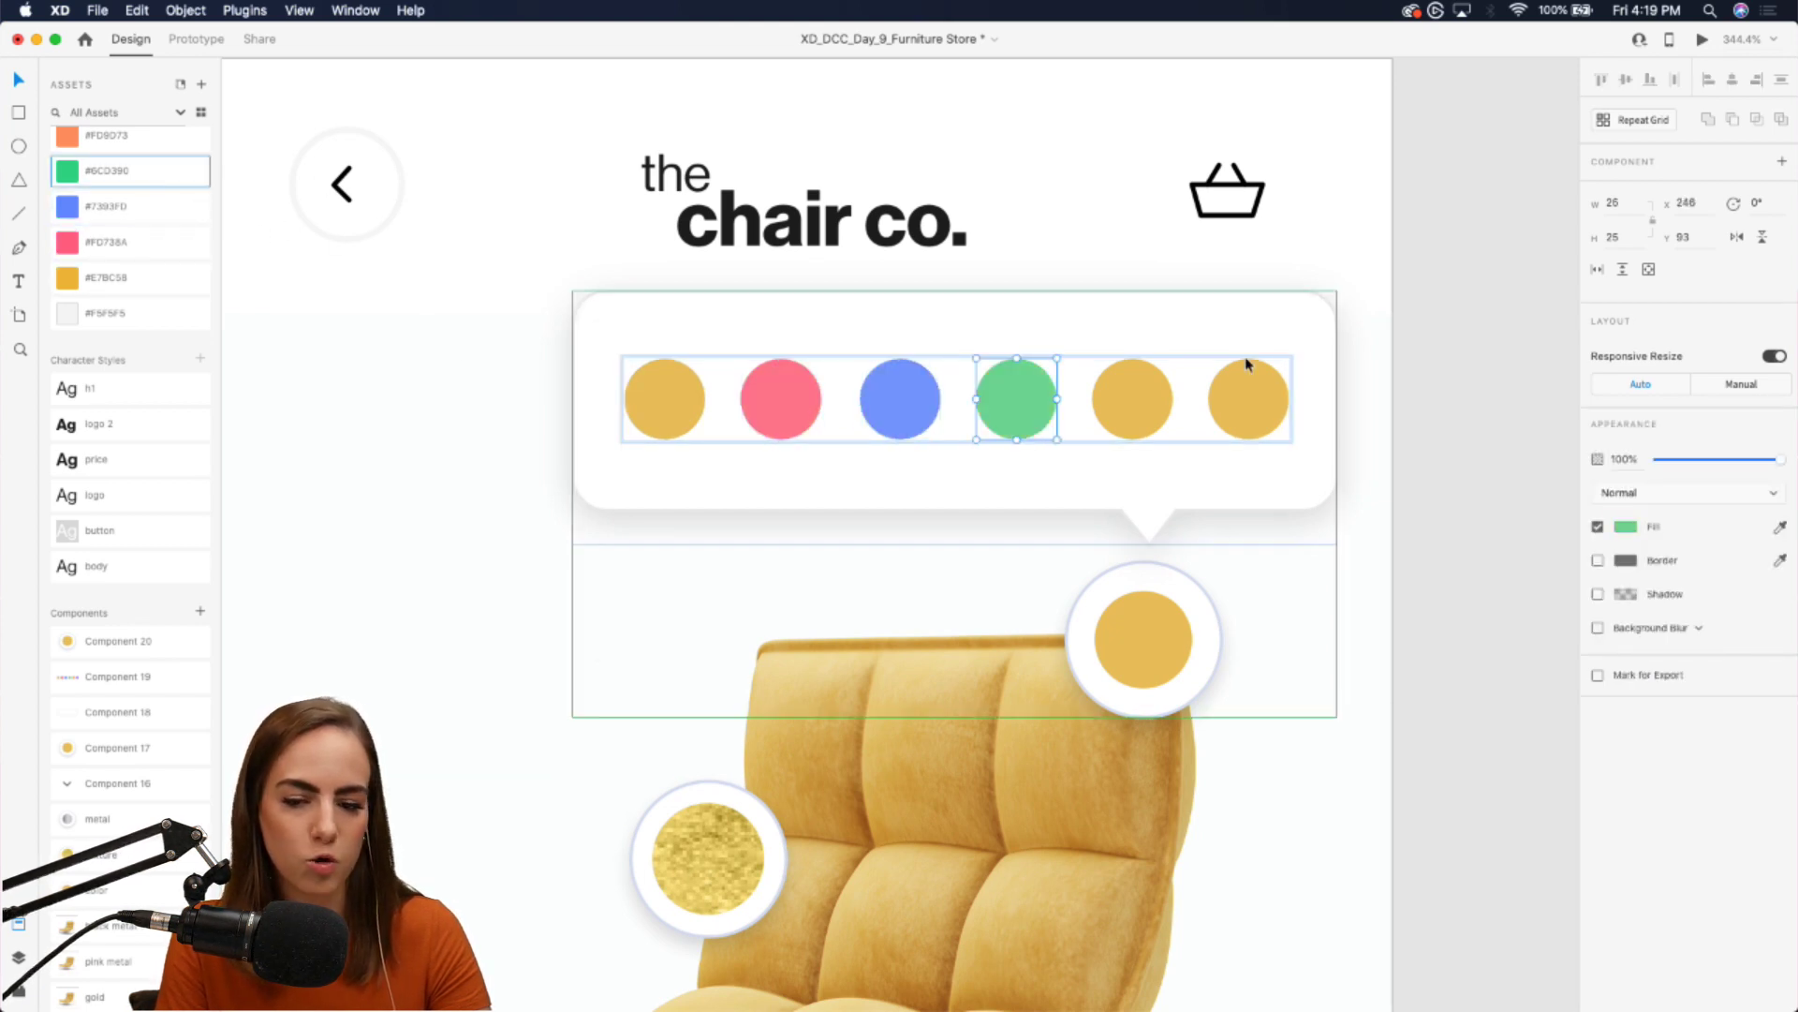
# Fill the fifth circle in the row with the saved orange and the sixth with purple #A373FD.
pyautogui.click(1133, 400)
pyautogui.scroll(2, 120, 258)
pyautogui.click(120, 258)
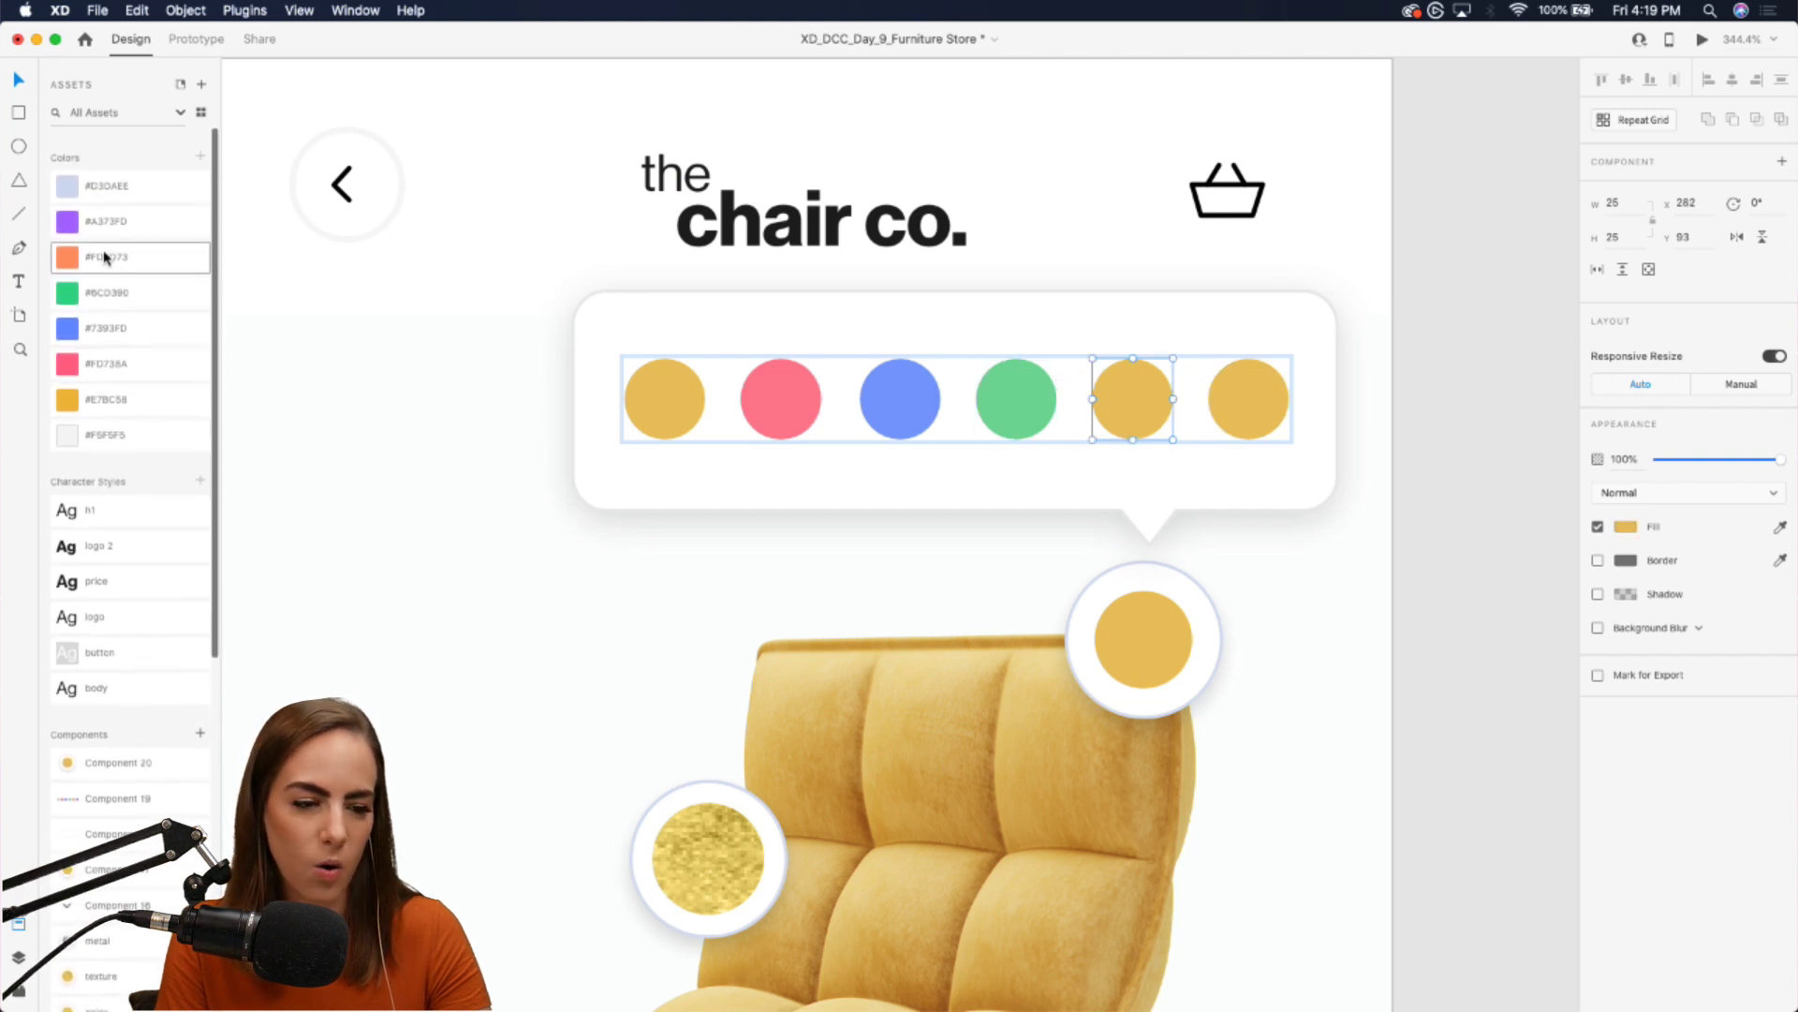
pyautogui.click(1245, 401)
pyautogui.click(91, 225)
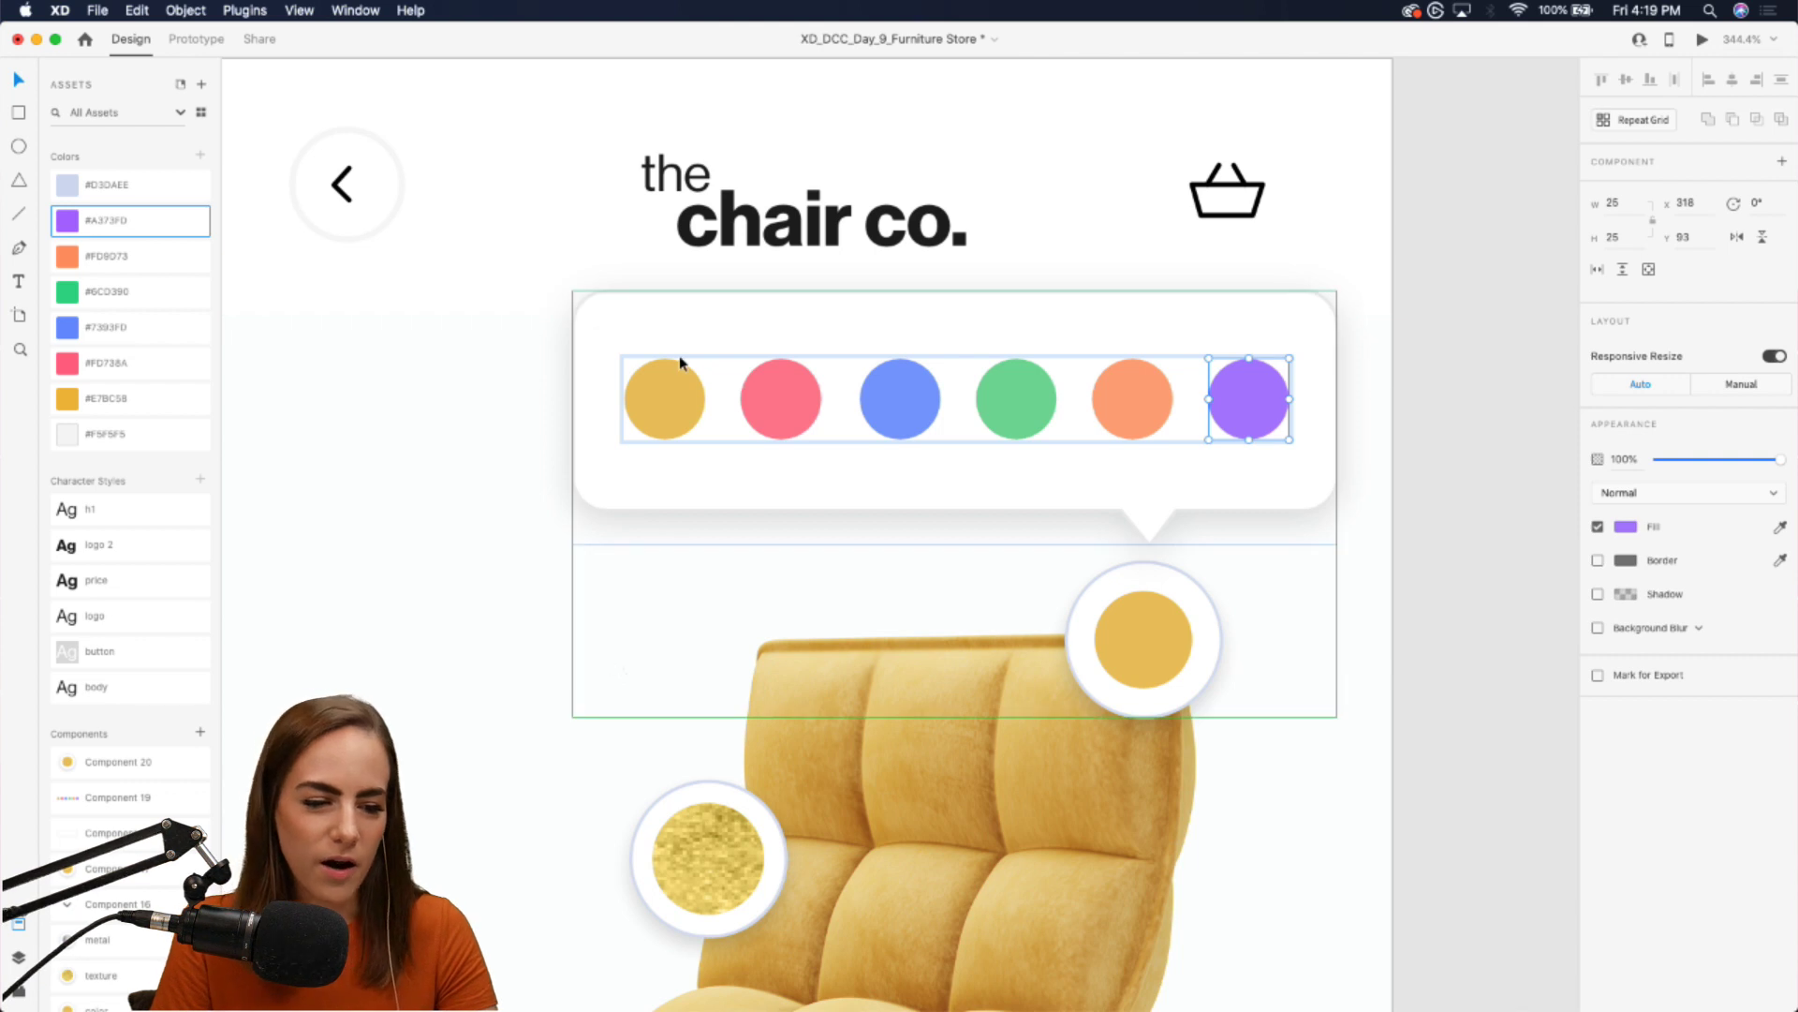
# Draw a circle about 40 × 40 around the yellow option, with no fill and a #D3DAEE border.
pyautogui.scroll(3, 674, 404)
pyautogui.click(815, 314)
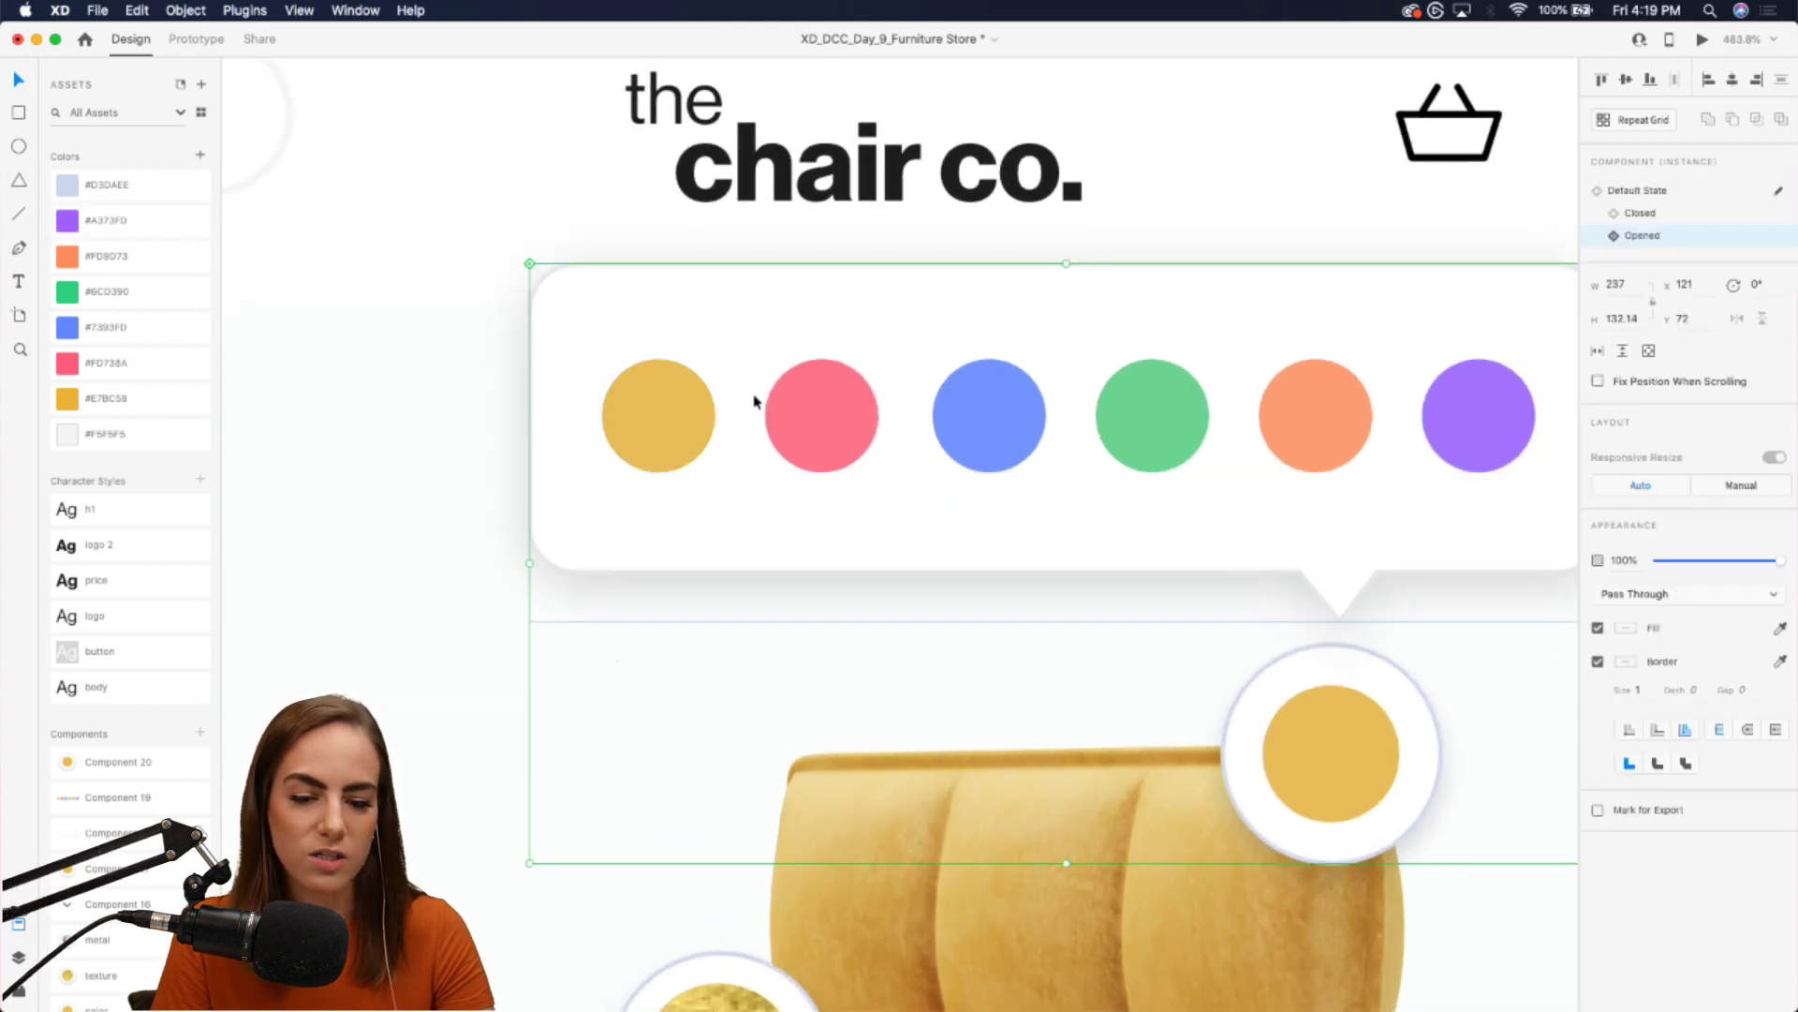
pyautogui.click(675, 421)
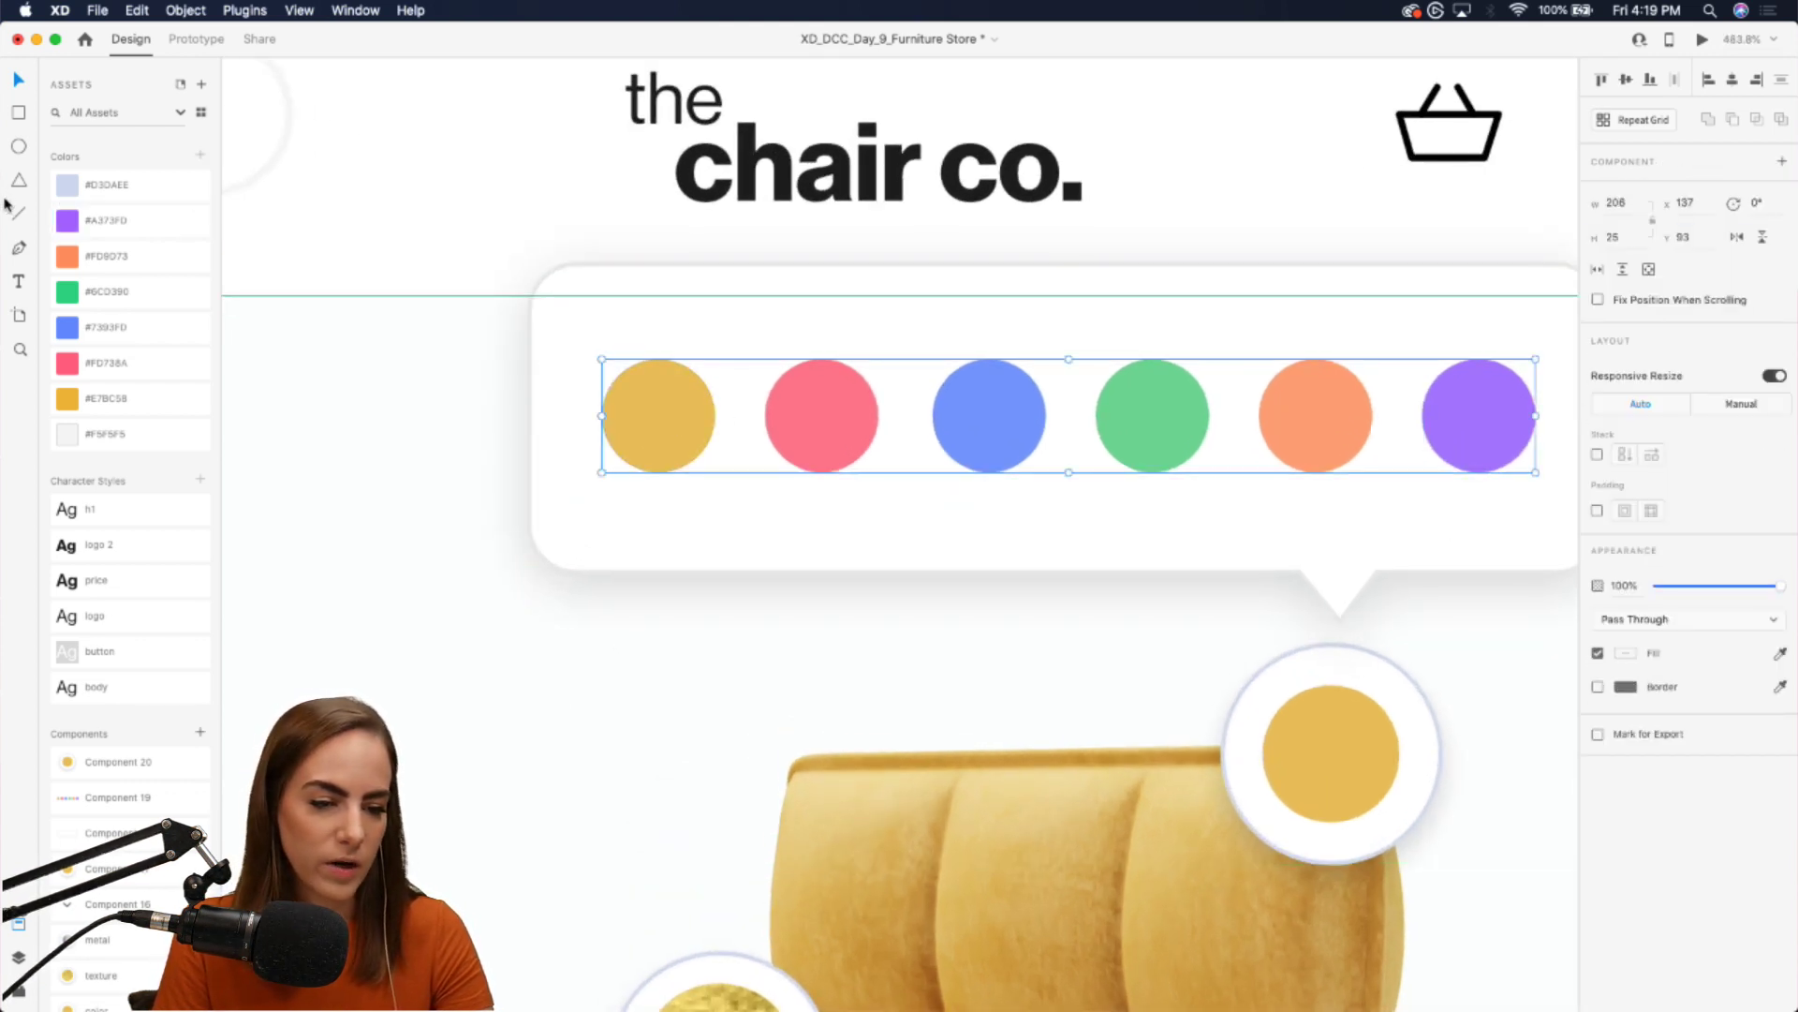
pyautogui.click(21, 147)
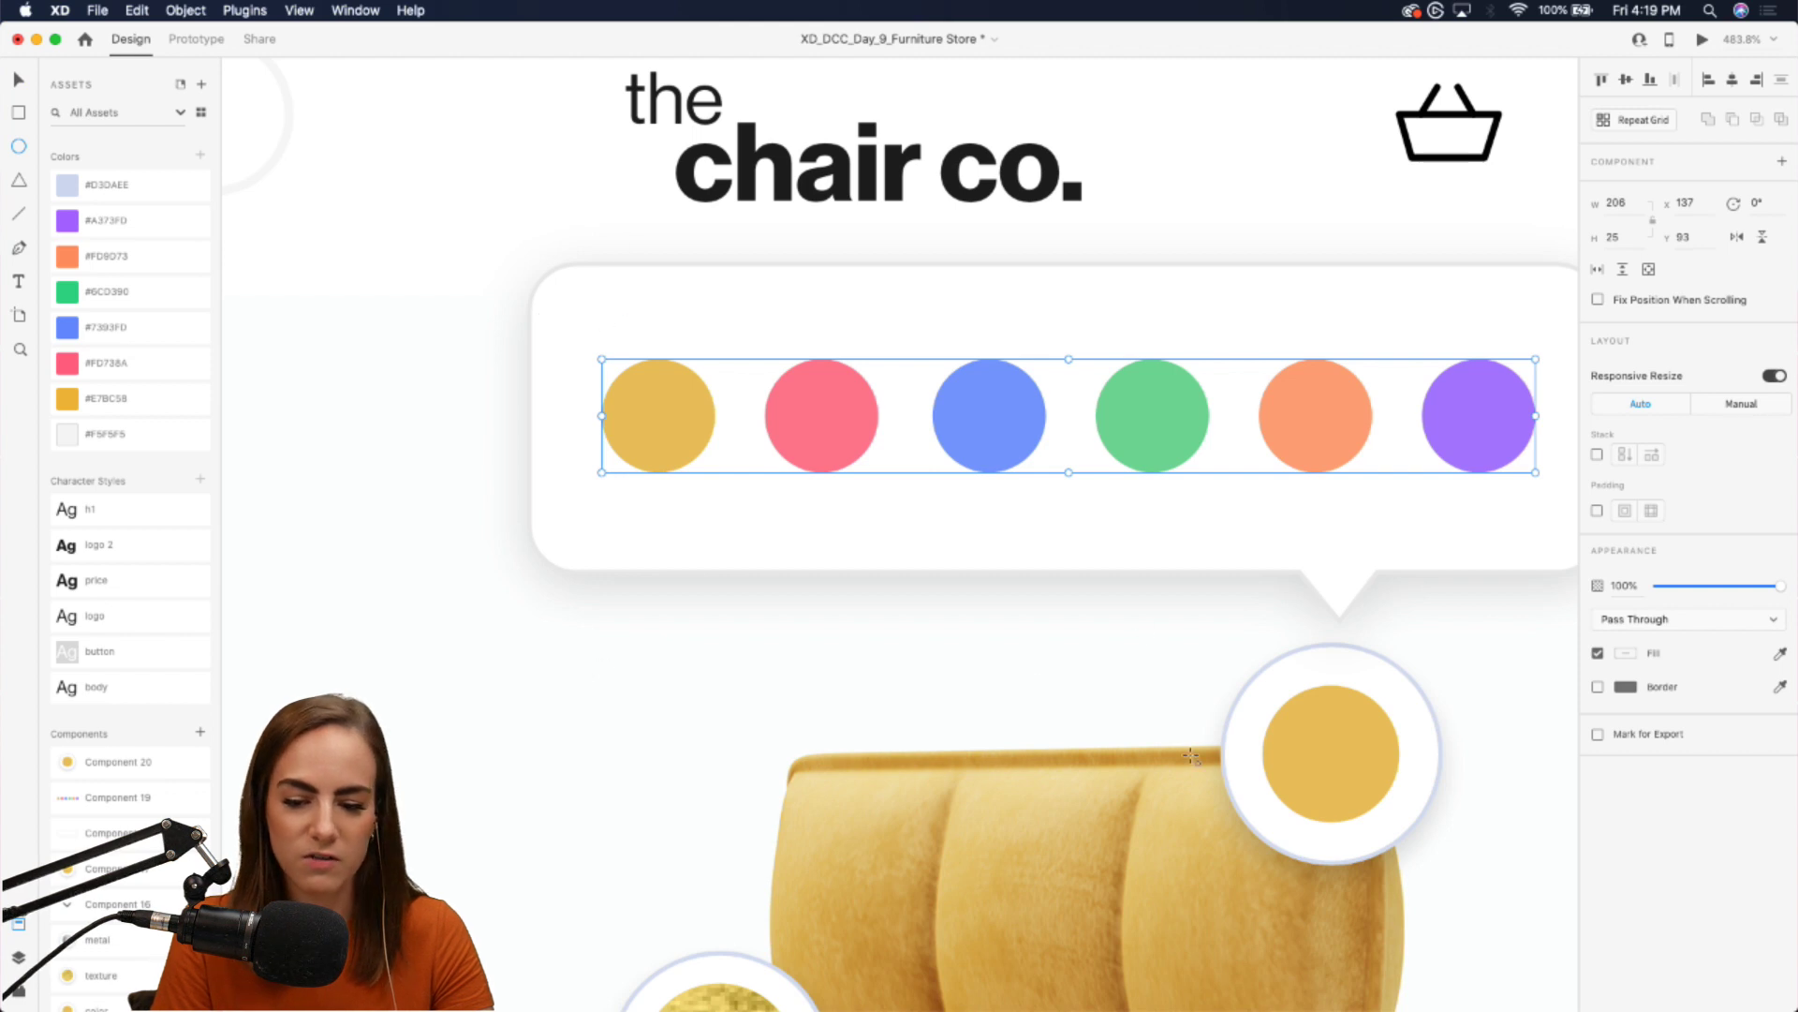
pyautogui.moveTo(580, 325)
pyautogui.mouseDown()
pyautogui.moveTo(771, 497)
pyautogui.moveTo(699, 465)
pyautogui.mouseUp()
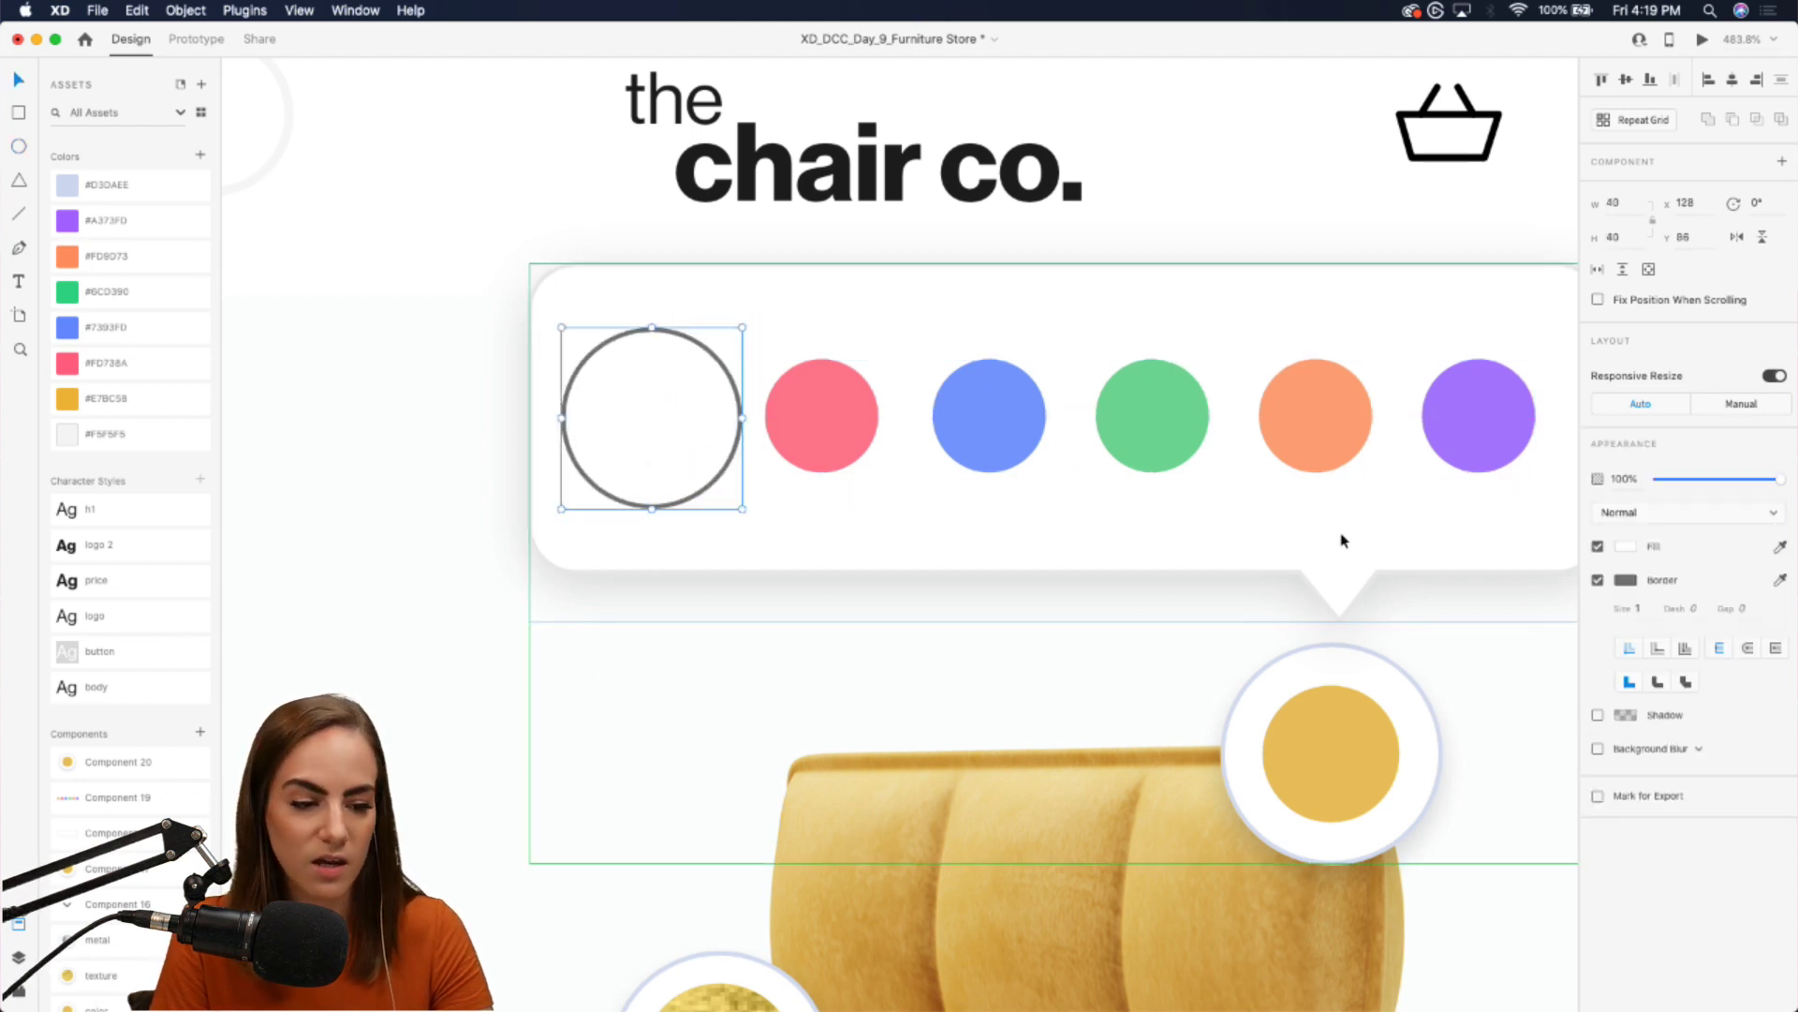
pyautogui.click(1781, 580)
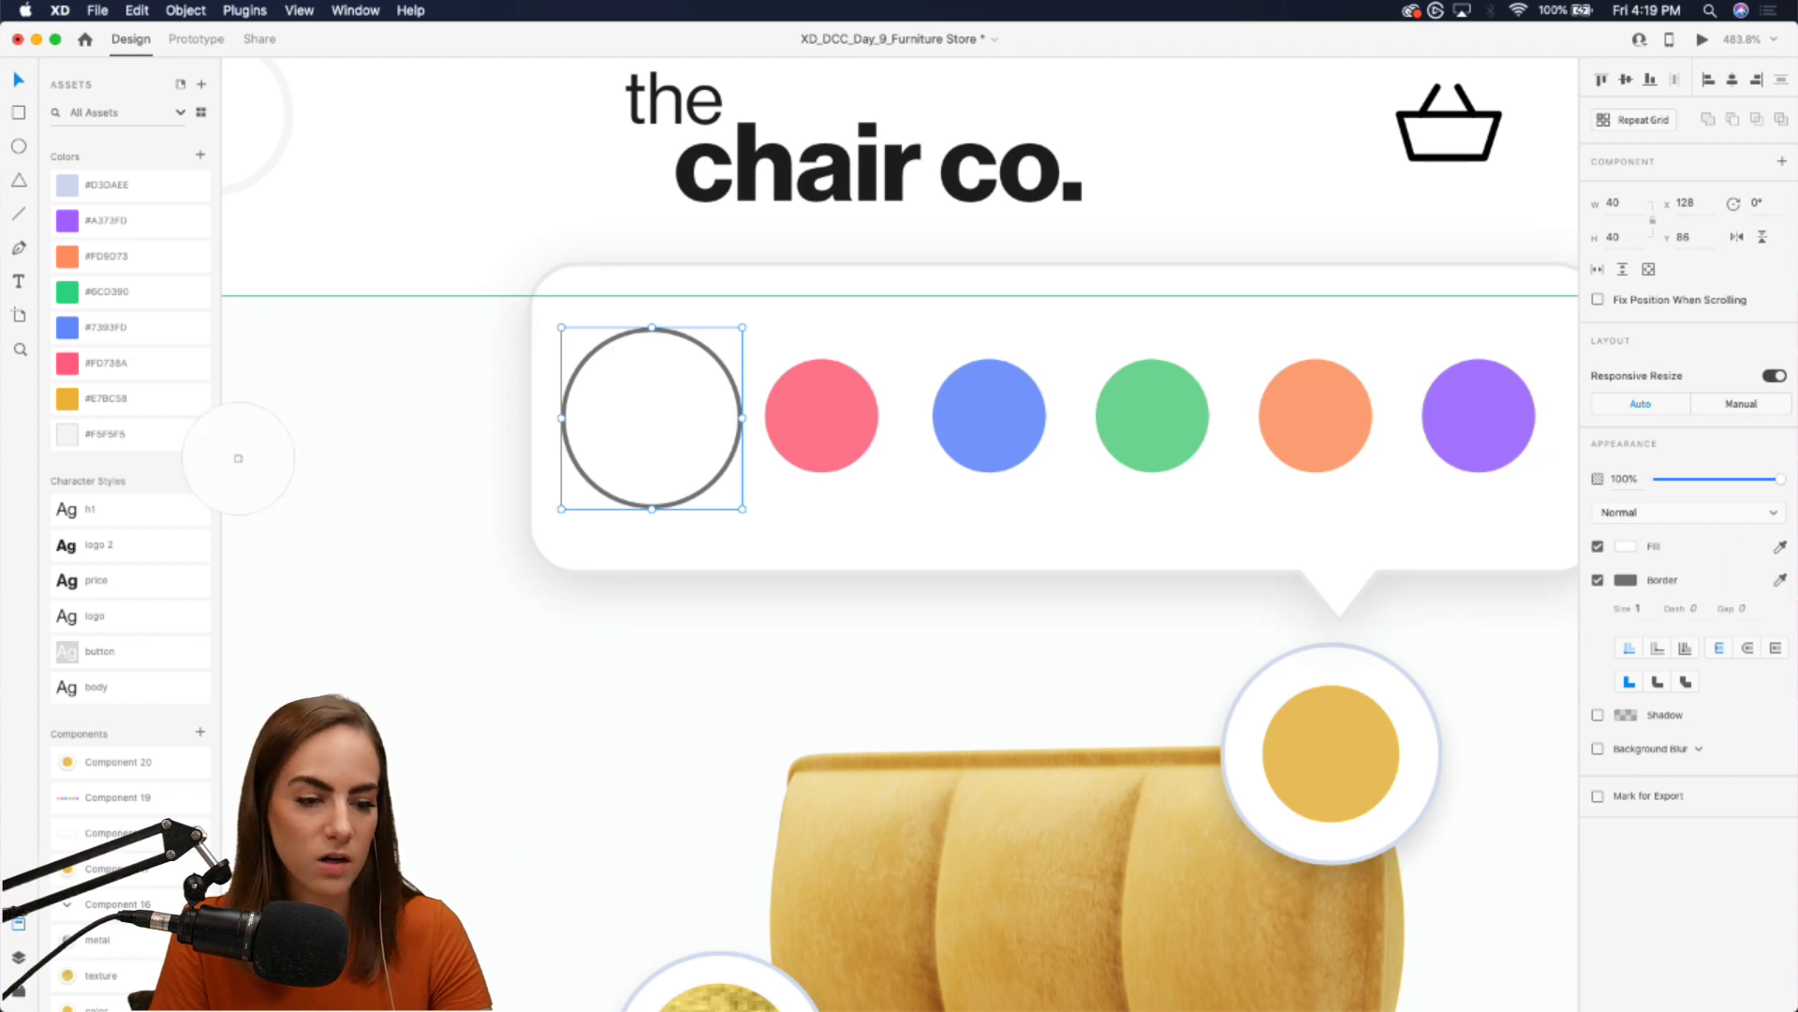
pyautogui.click(73, 183)
pyautogui.click(1598, 546)
pyautogui.click(717, 363)
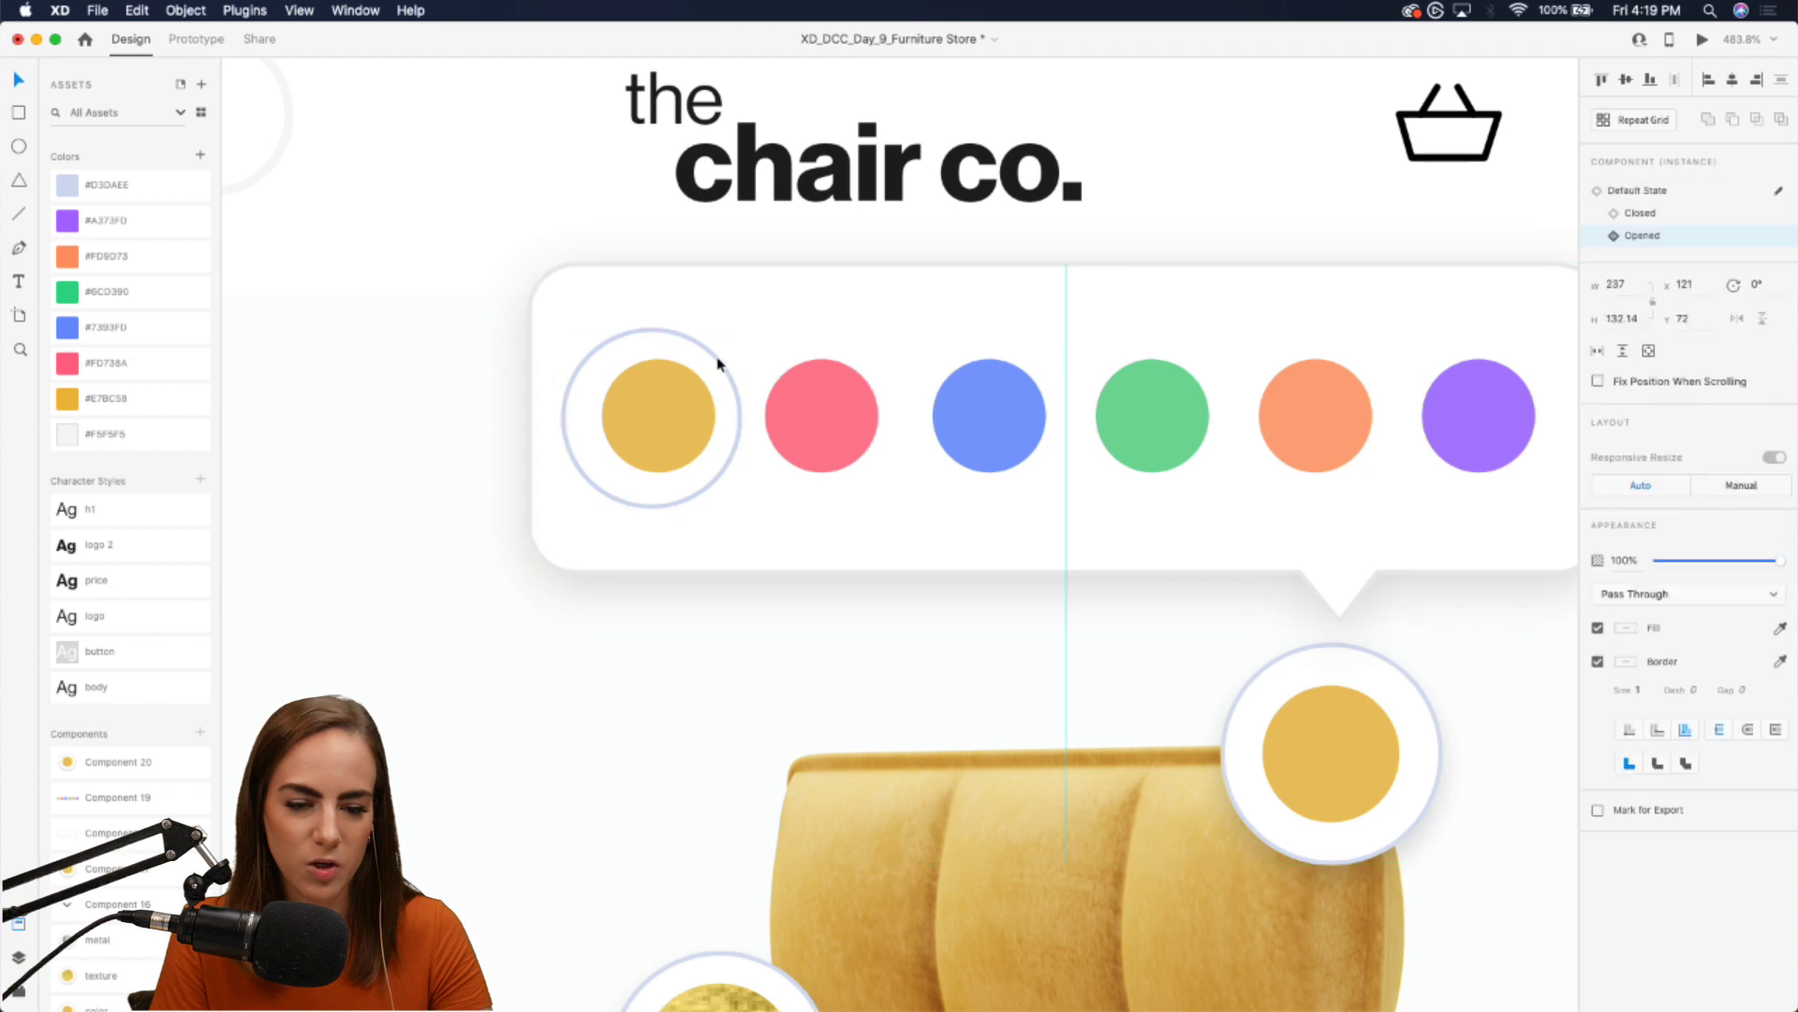
# Center the selection ring around the yellow circle.
pyautogui.doubleClick(717, 364)
pyautogui.moveTo(716, 364); pyautogui.dragTo(723, 364)
pyautogui.click(873, 438)
pyautogui.scroll(-5, 871, 442)
# Cut the ringed color row, paste it into the speech bubble group and position it inside the bubble at X 134, Y 86.
pyautogui.moveTo(796, 435); pyautogui.dragTo(774, 405)
pyautogui.scroll(5, 772, 401)
pyautogui.press('super+x')
pyautogui.doubleClick(772, 408)
pyautogui.click(803, 441)
pyautogui.press('super+v')
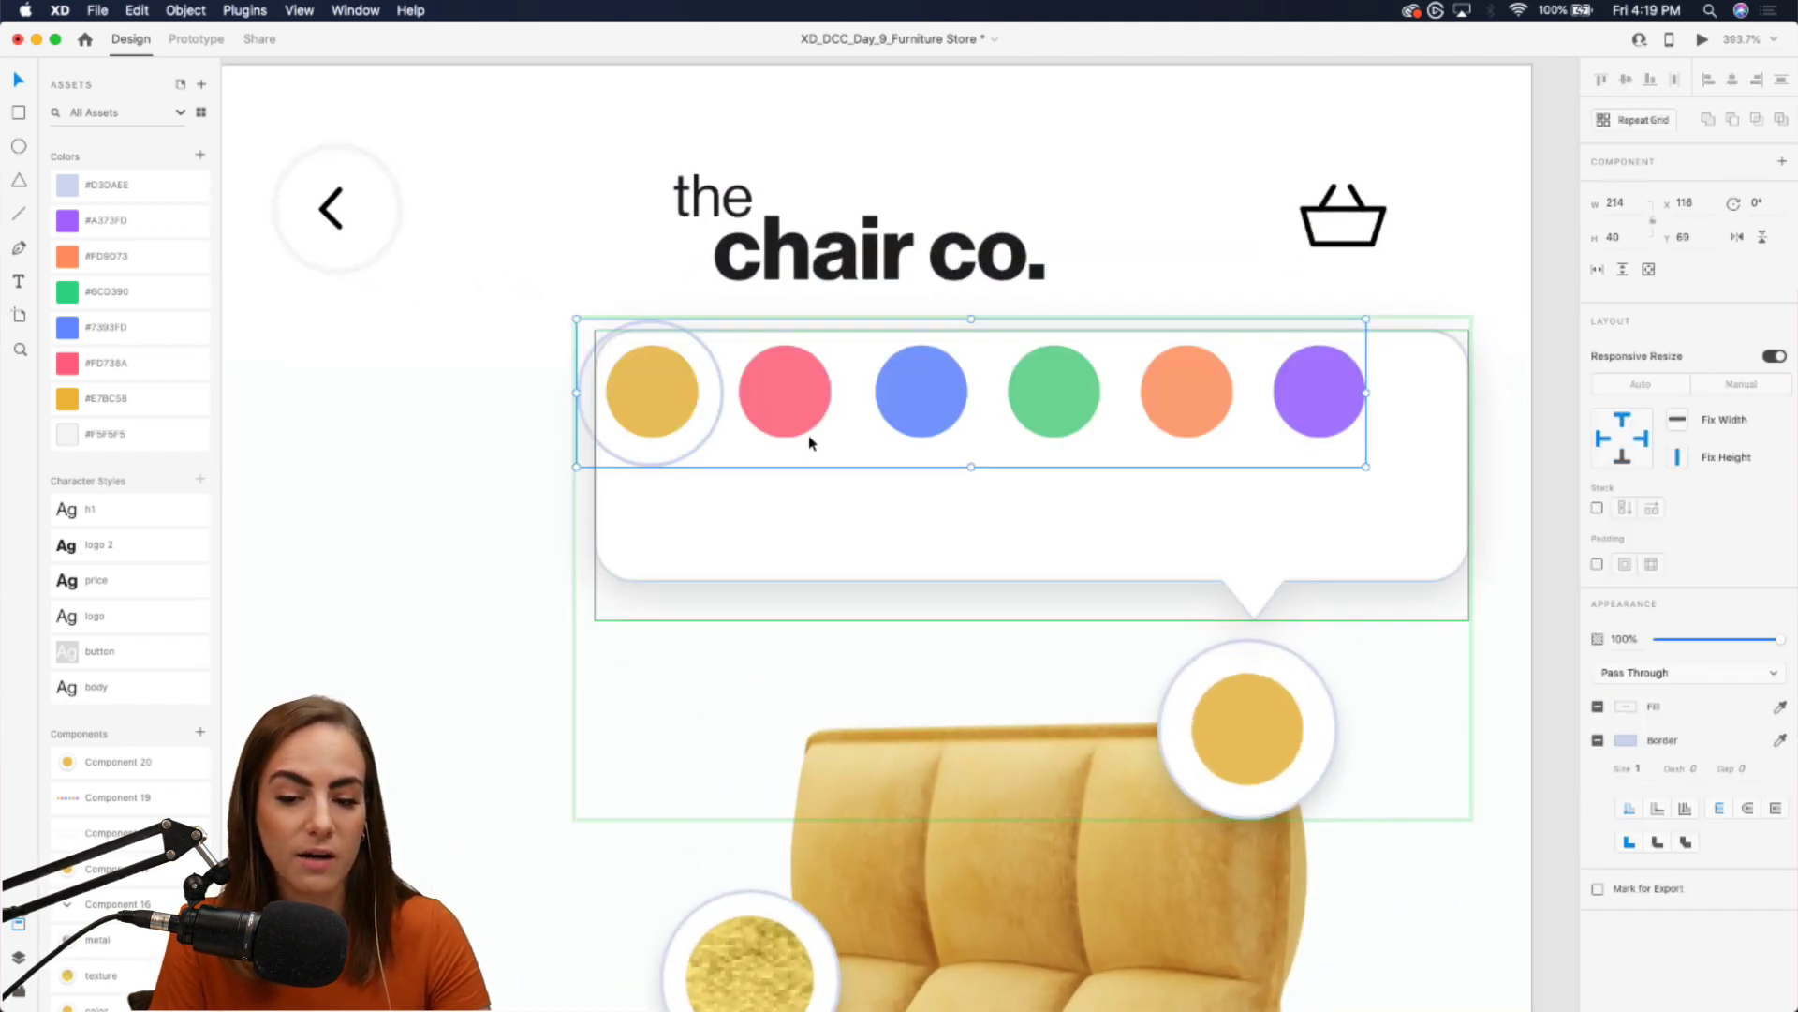
pyautogui.moveTo(801, 395); pyautogui.dragTo(865, 459)
pyautogui.scroll(-5, 866, 459)
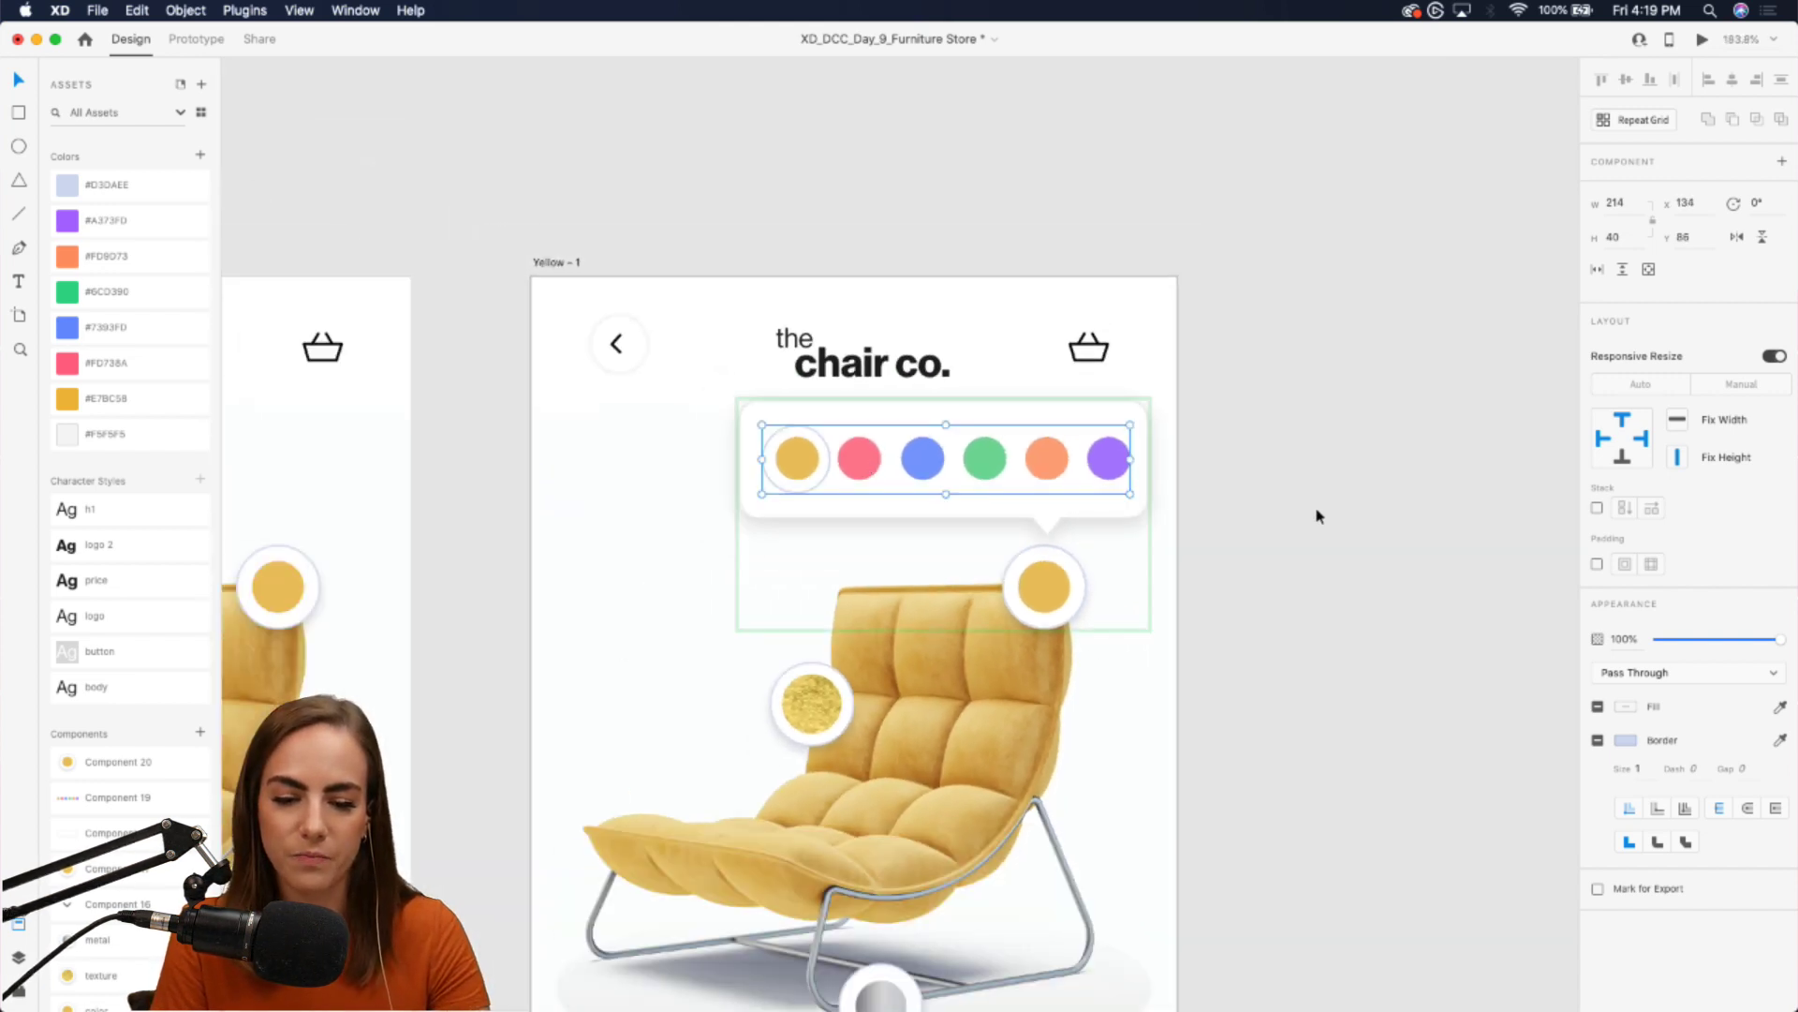
pyautogui.click(1333, 514)
# Duplicate the Yellow – 1 artboard.
pyautogui.scroll(-3, 1333, 517)
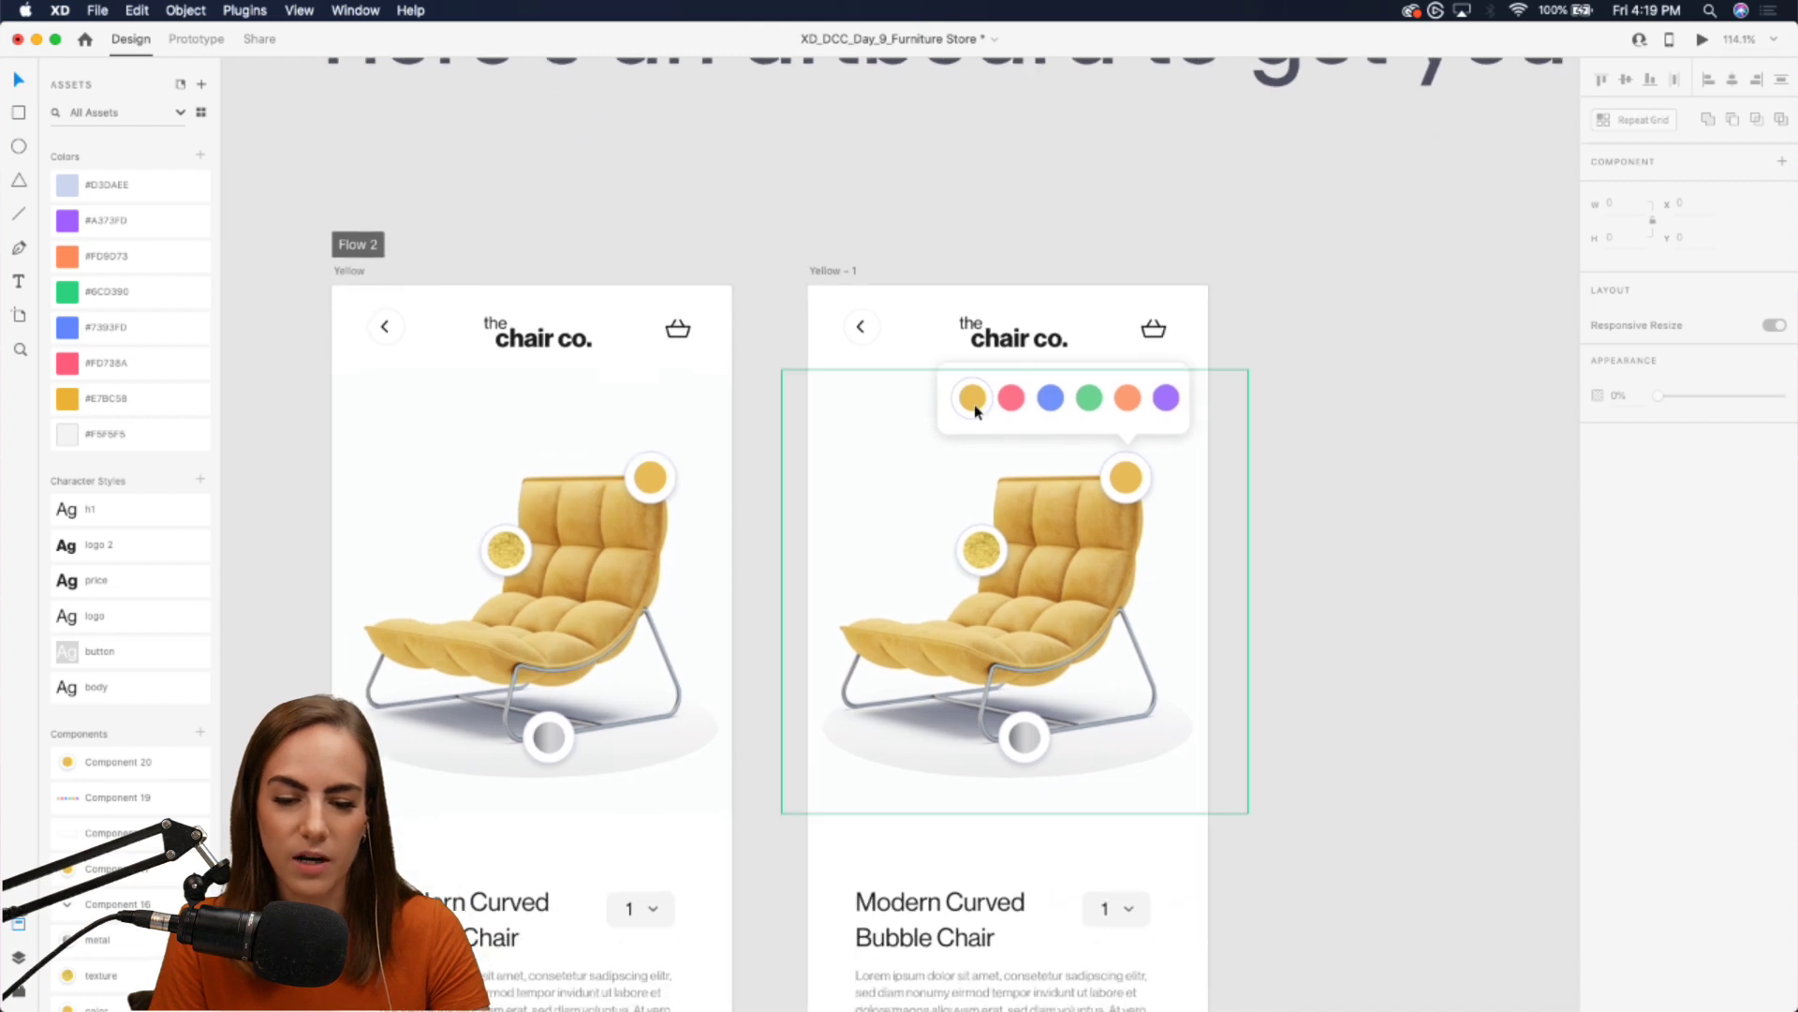
pyautogui.click(825, 271)
pyautogui.hscroll(5, 824, 271)
pyautogui.scroll(-3, 824, 271)
pyautogui.hscroll(2, 839, 271)
pyautogui.scroll(-1, 839, 270)
pyautogui.press('super+d')
pyautogui.hscroll(5, 841, 272)
pyautogui.scroll(-1, 840, 271)
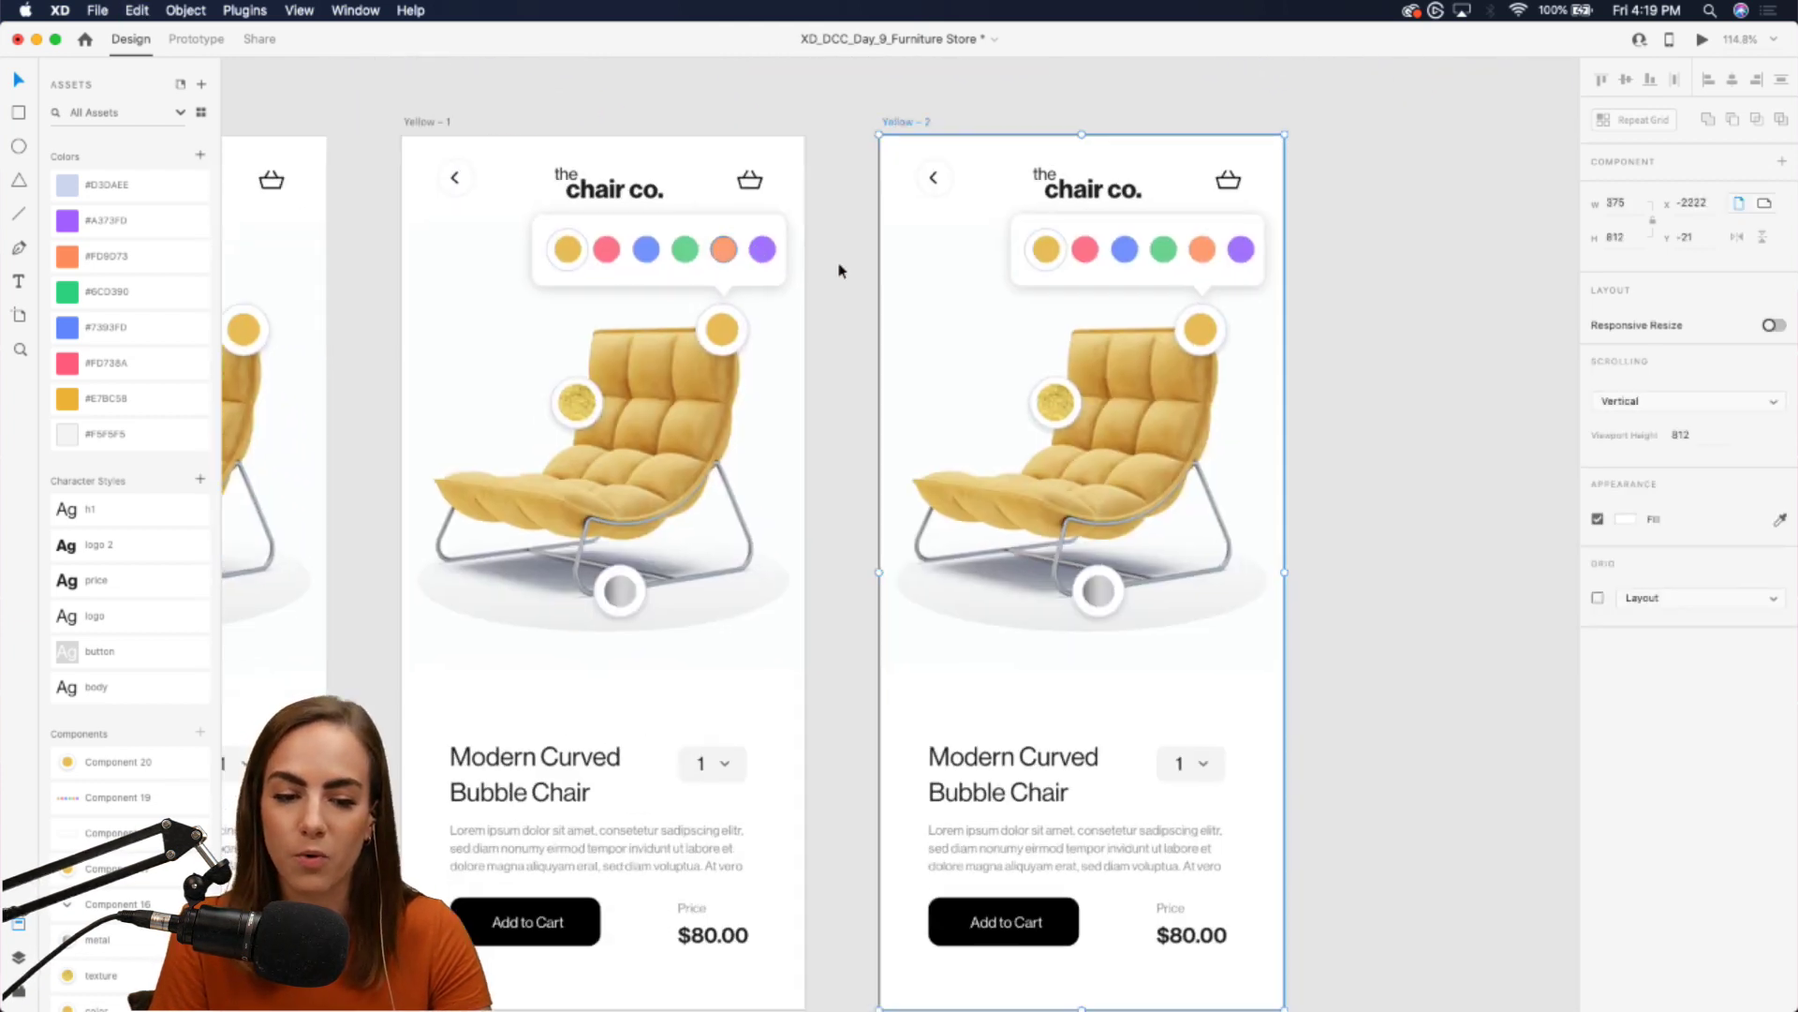
# On the duplicated artboard, move the selection ring from the yellow option onto the blue circle.
pyautogui.scroll(3, 1216, 224)
pyautogui.click(779, 169)
pyautogui.scroll(5, 779, 170)
pyautogui.doubleClick(760, 171)
pyautogui.click(754, 158)
pyautogui.moveTo(746, 153); pyautogui.dragTo(1022, 180)
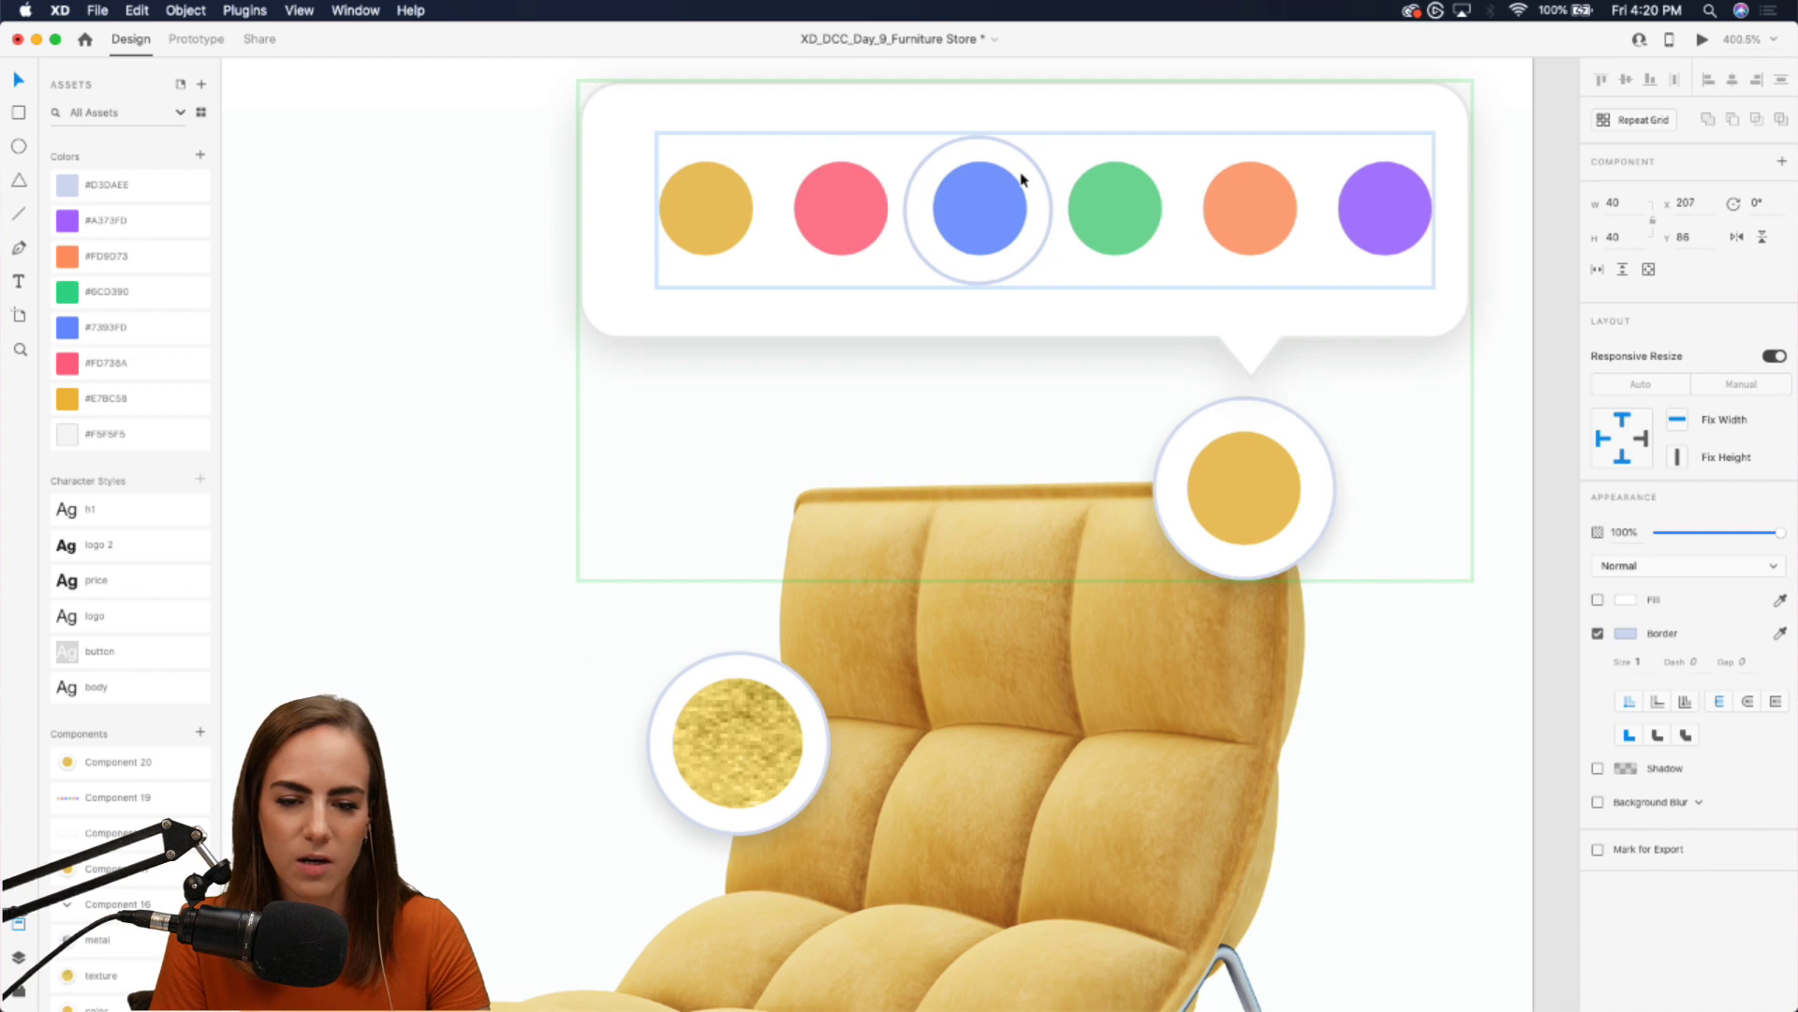
pyautogui.scroll(-5, 1022, 179)
pyautogui.click(1334, 258)
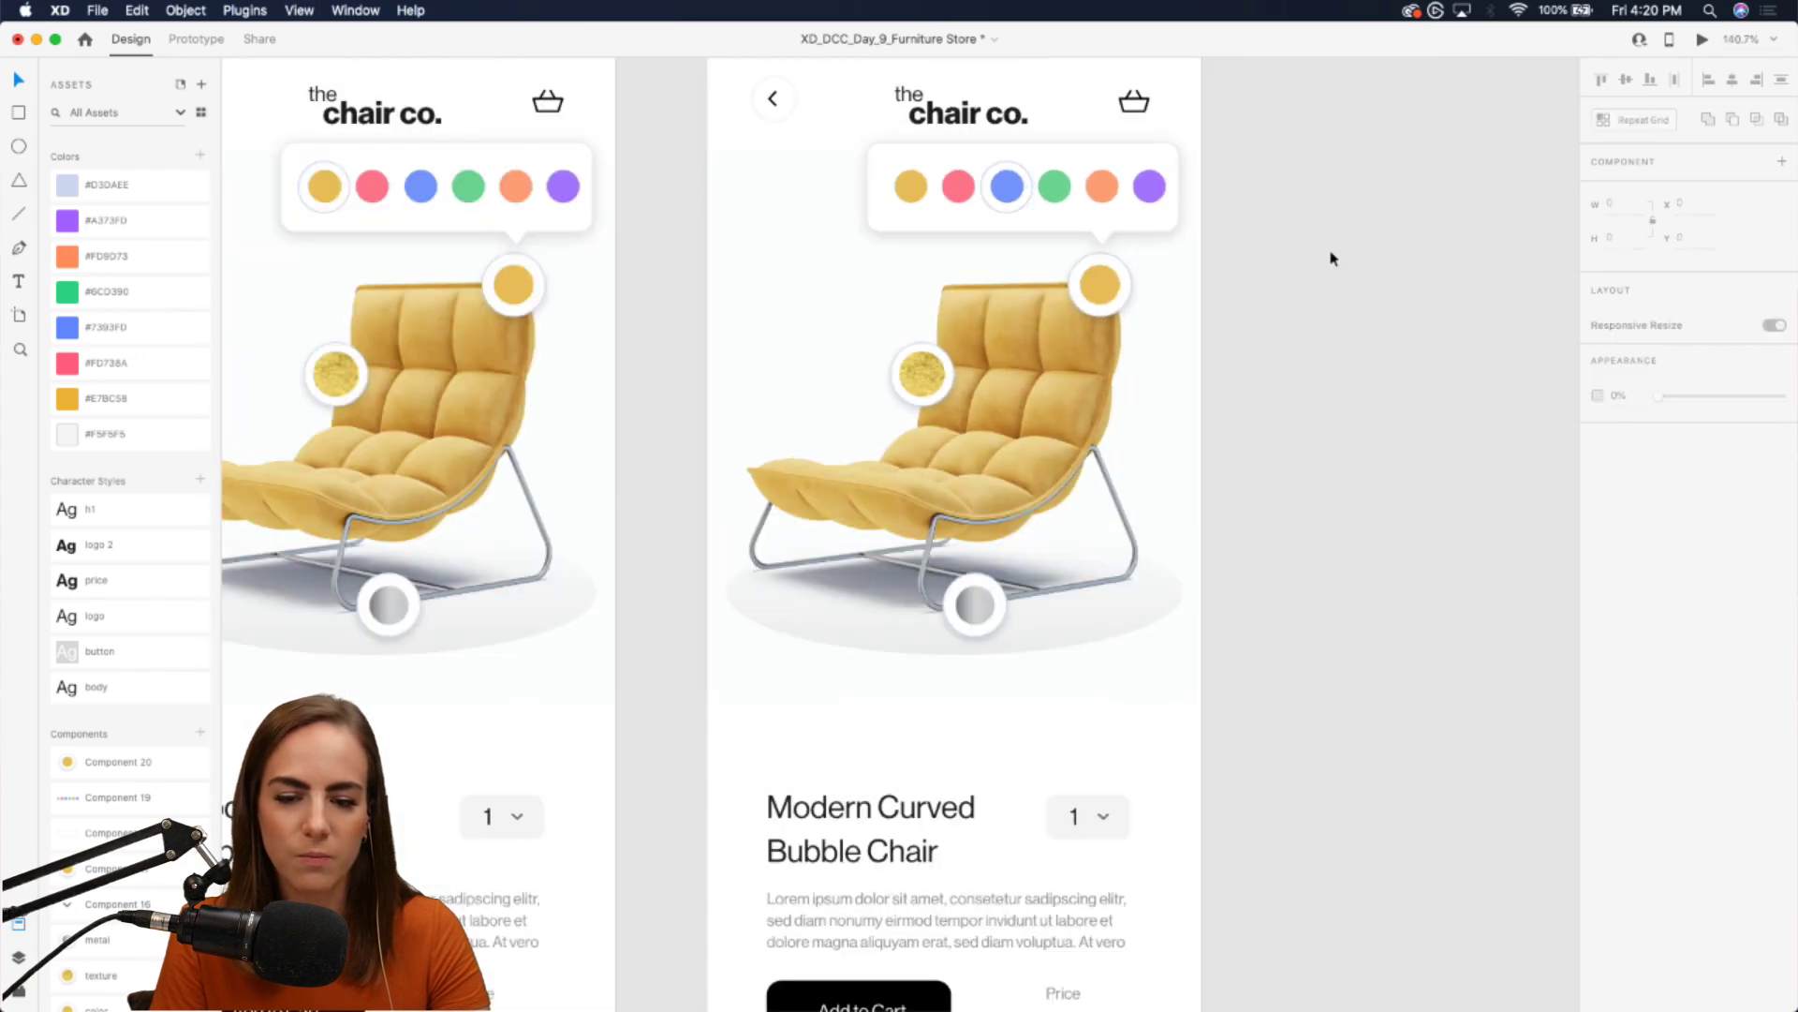
# Fill the color swatch beside the chair back on Yellow – 2 with the saved blue.
pyautogui.doubleClick(1101, 286)
pyautogui.scroll(3, 1101, 285)
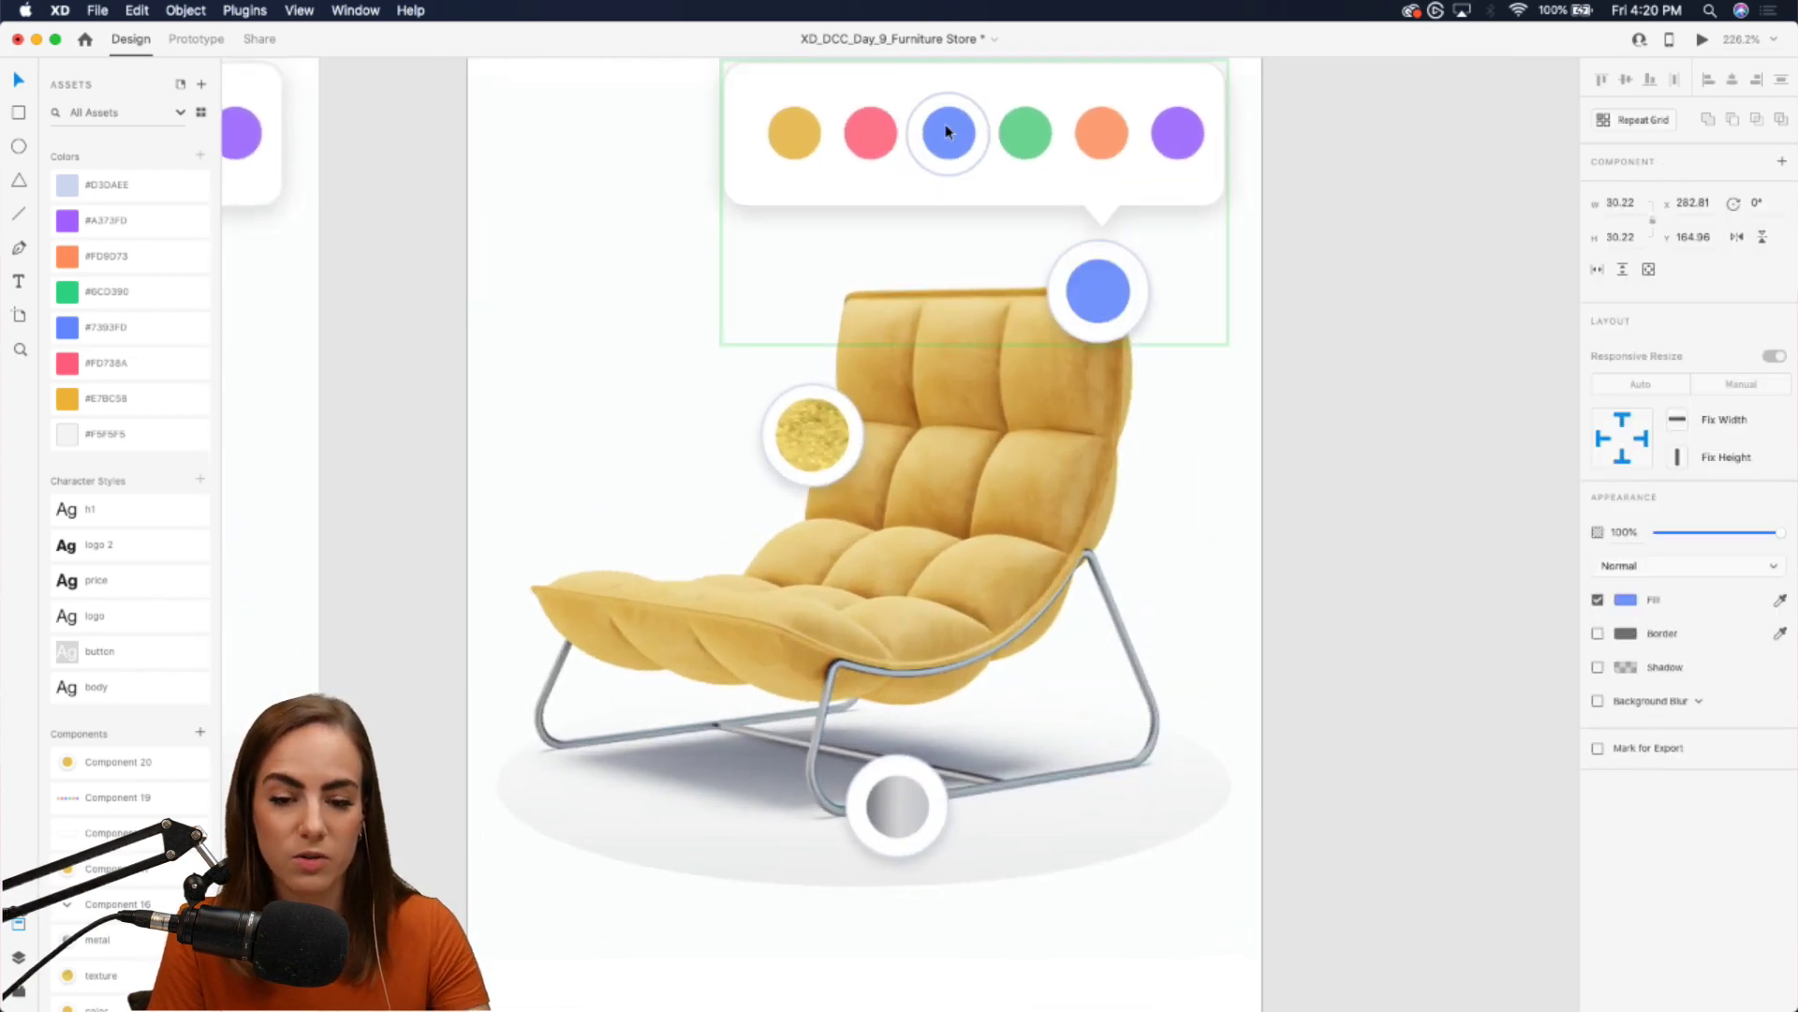
pyautogui.scroll(-4, 1176, 247)
pyautogui.click(884, 268)
# Draw a borderless blue rectangle about 313 × 283 over the chair on Yellow – 2 and set its blend mode to Hue.
pyautogui.scroll(3, 888, 273)
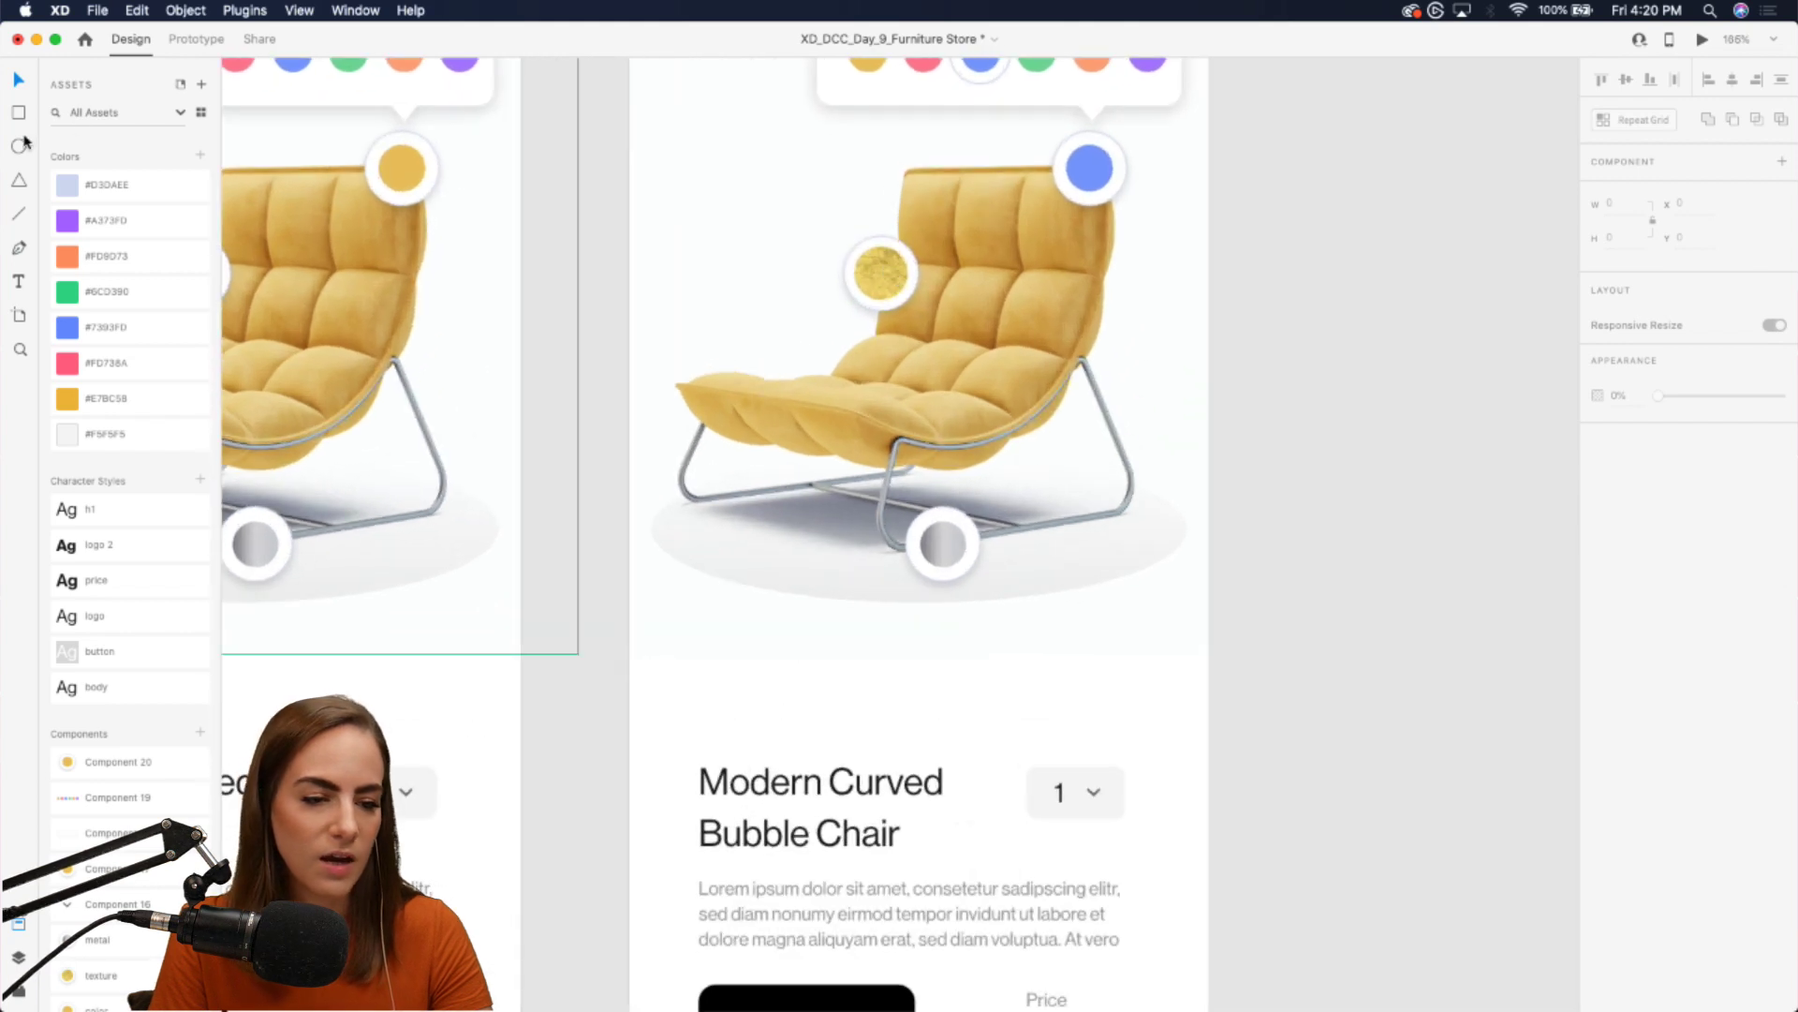
pyautogui.click(19, 113)
pyautogui.moveTo(666, 123)
pyautogui.mouseDown()
pyautogui.moveTo(1056, 441)
pyautogui.moveTo(1149, 563)
pyautogui.mouseUp()
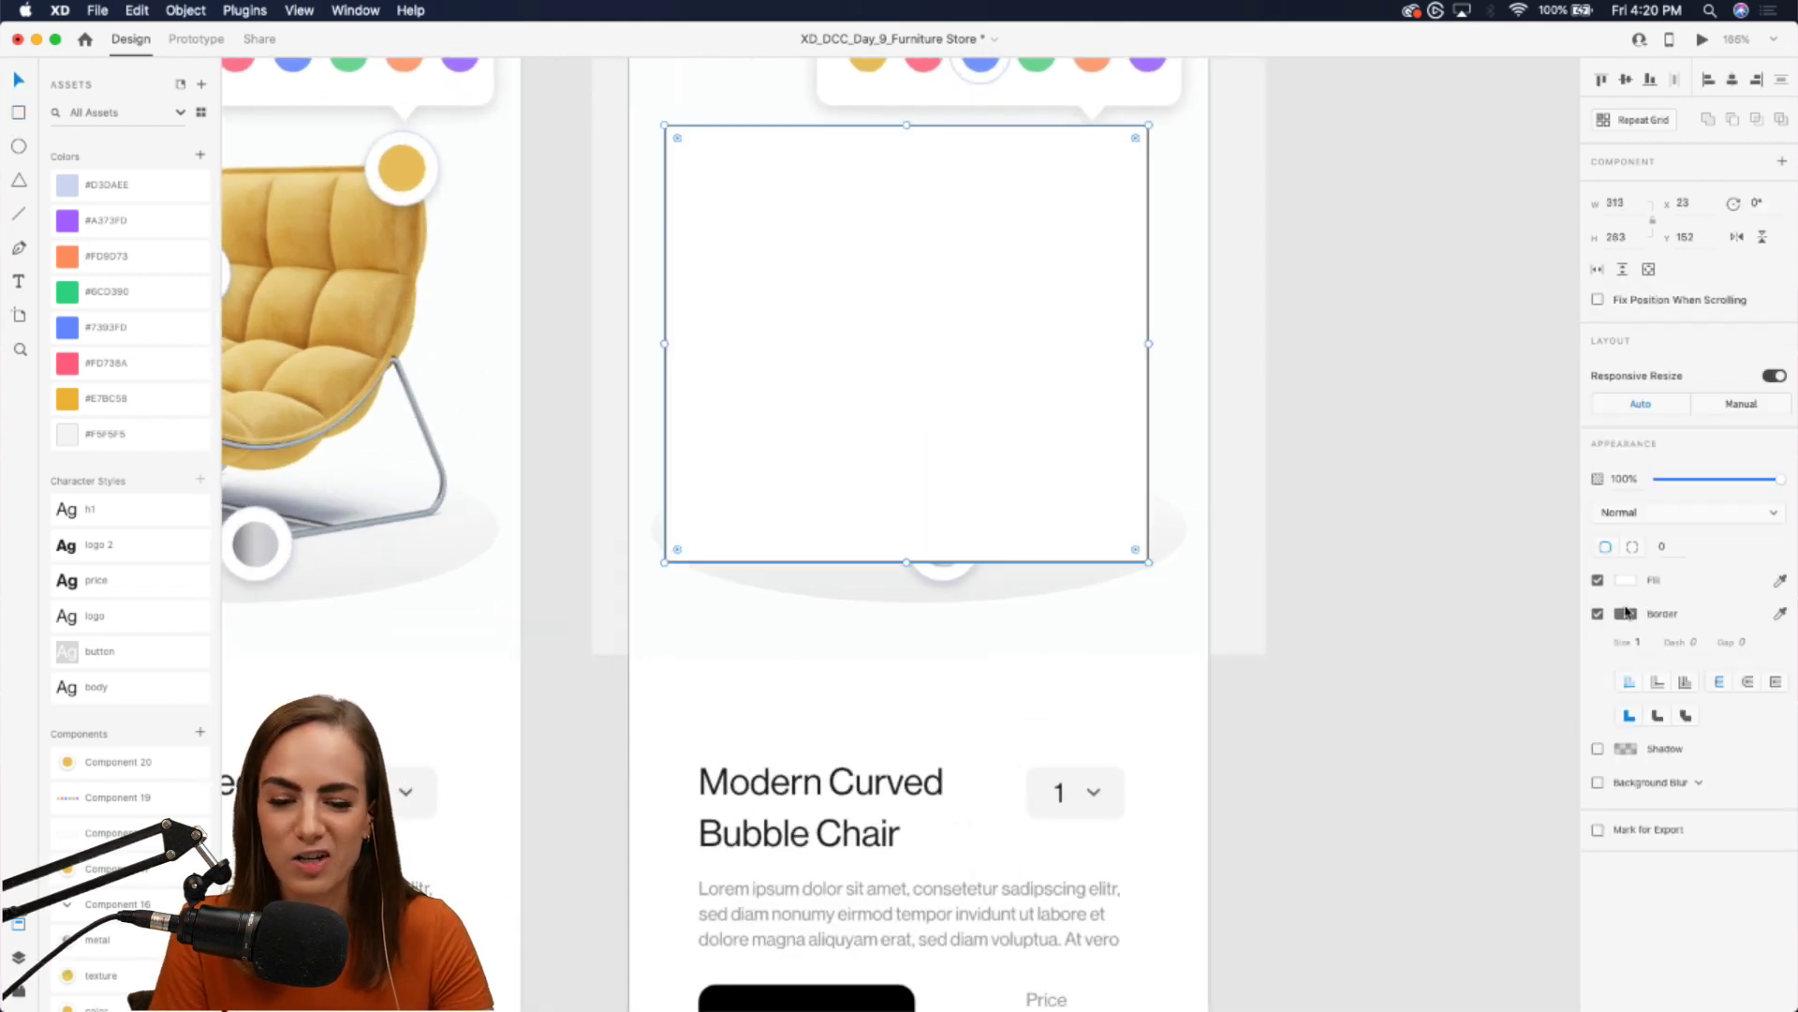
pyautogui.click(108, 327)
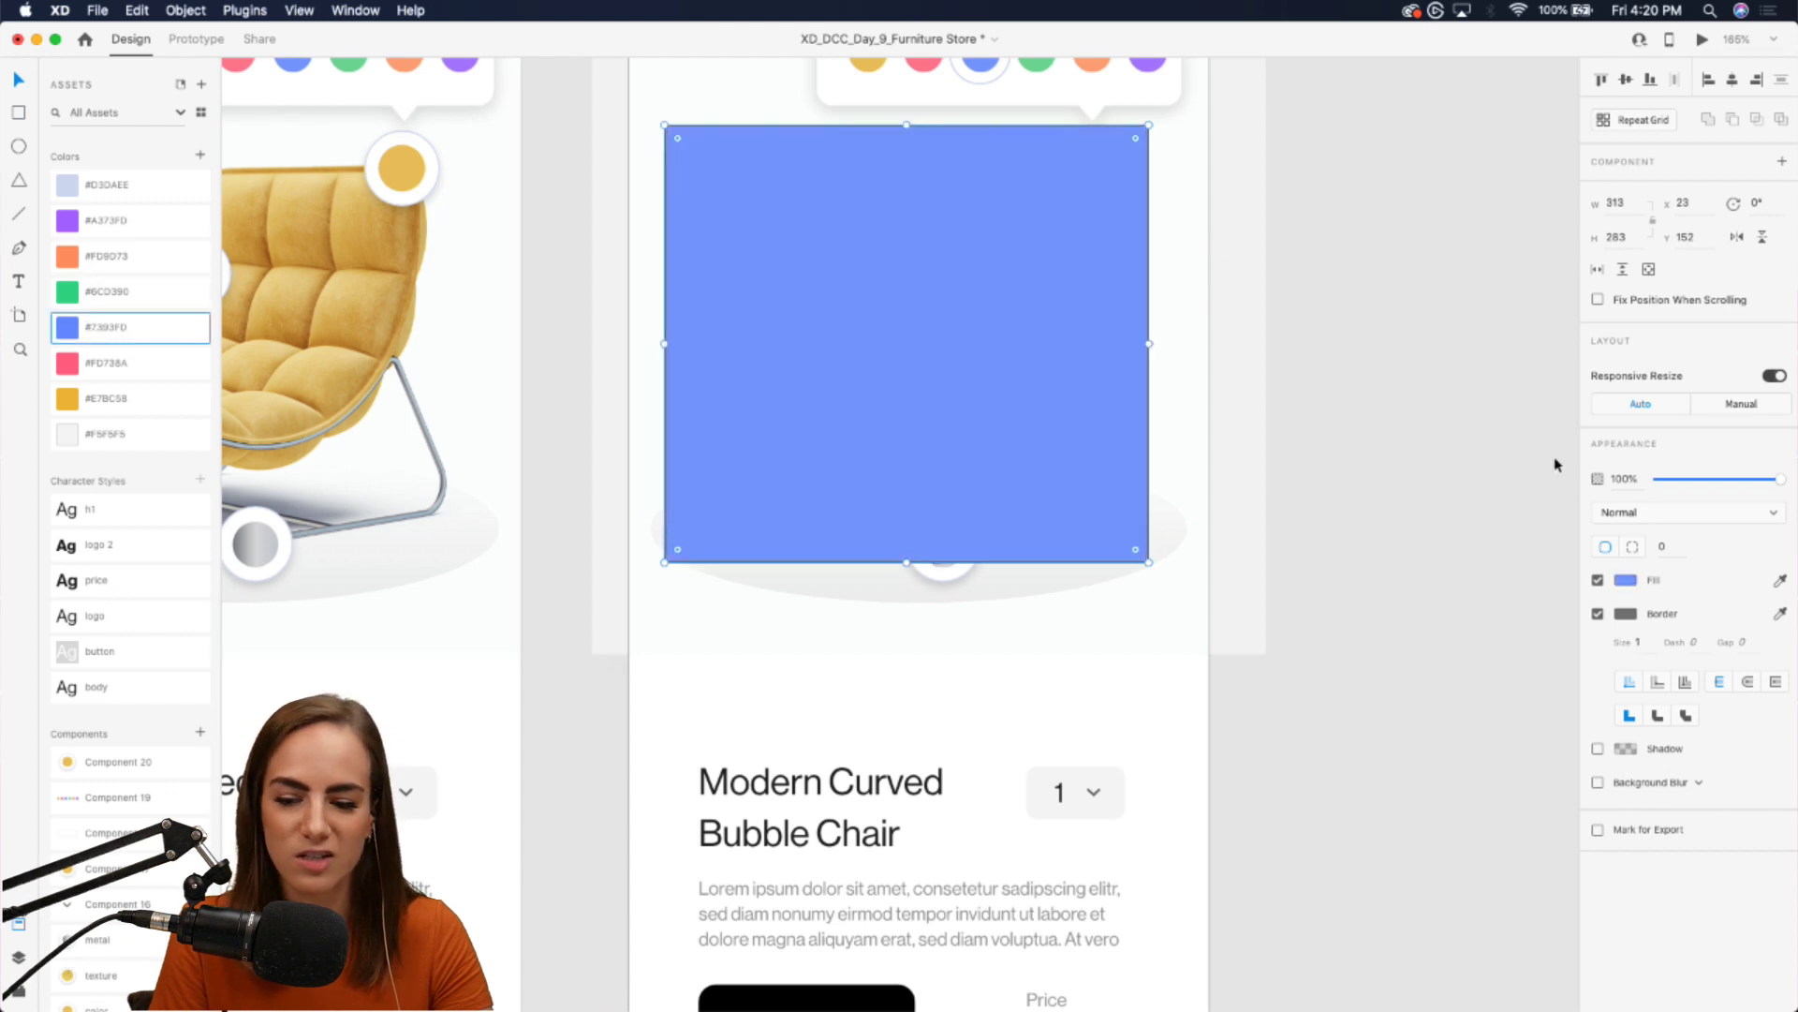
pyautogui.click(1598, 613)
pyautogui.click(1705, 517)
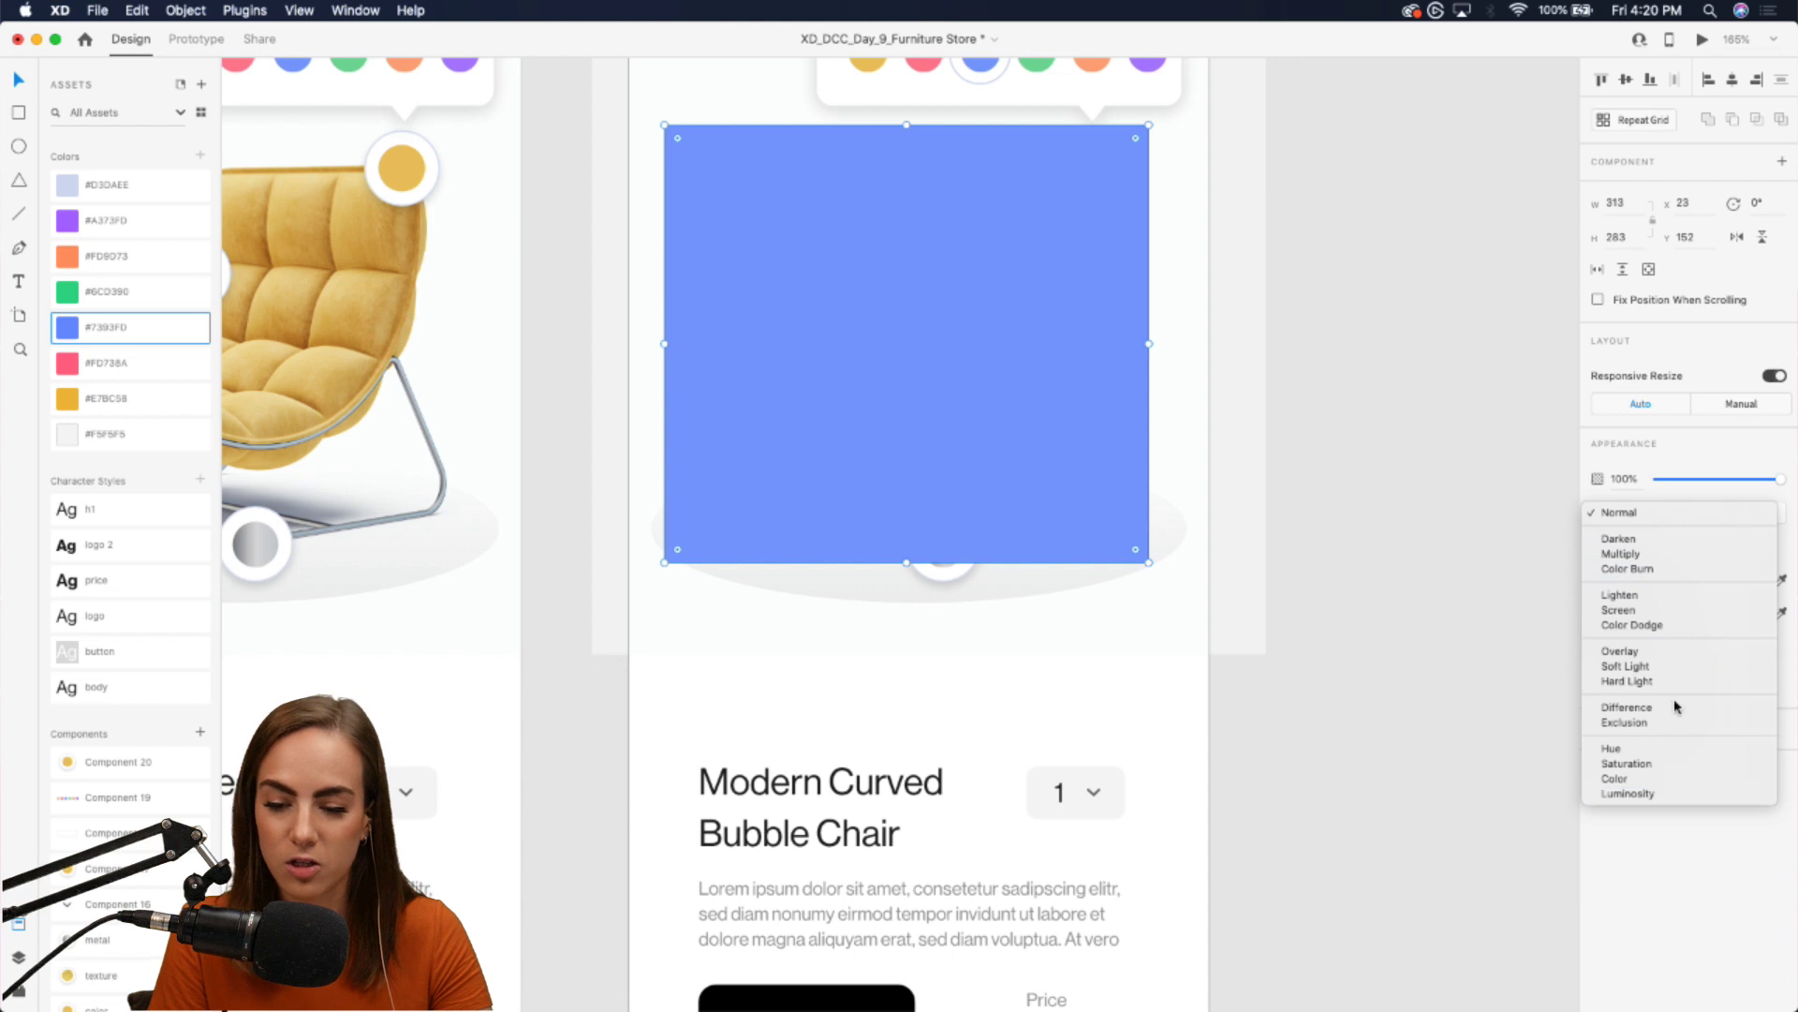
pyautogui.click(1673, 748)
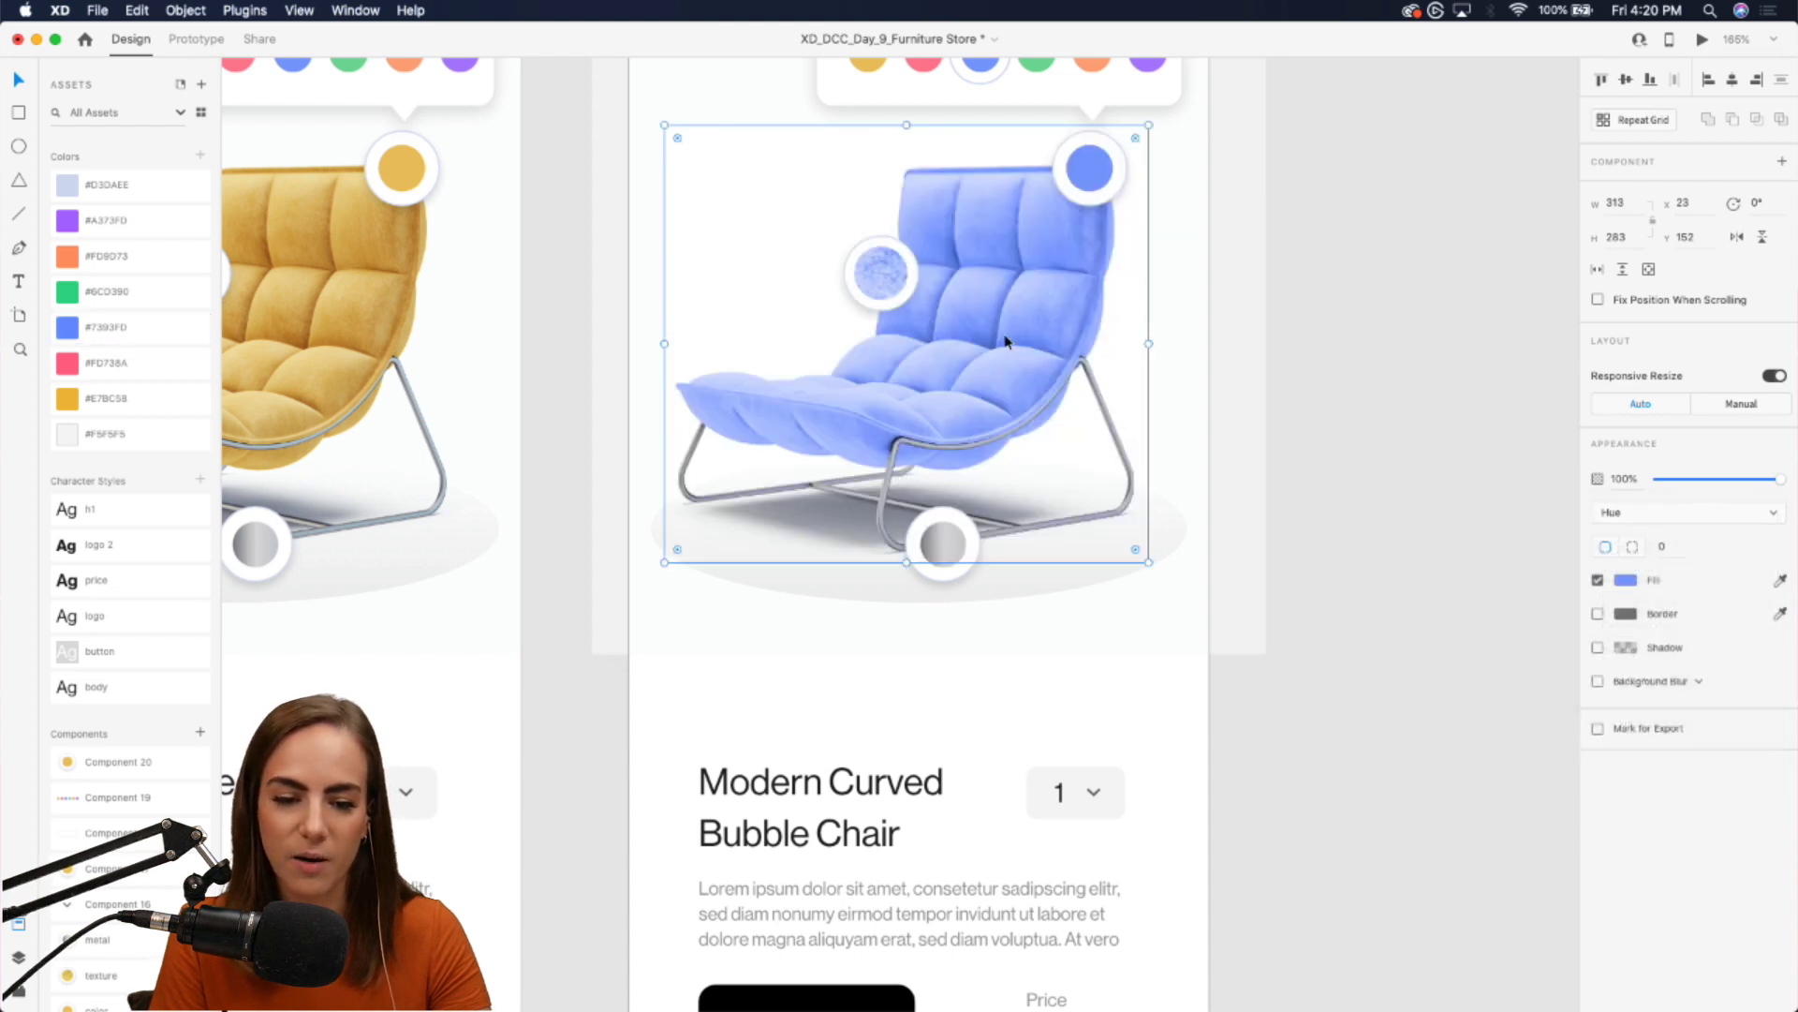
# Arrange the Hue rectangle behind the material swatches so it tints only the chair.
pyautogui.scroll(-3, 1007, 342)
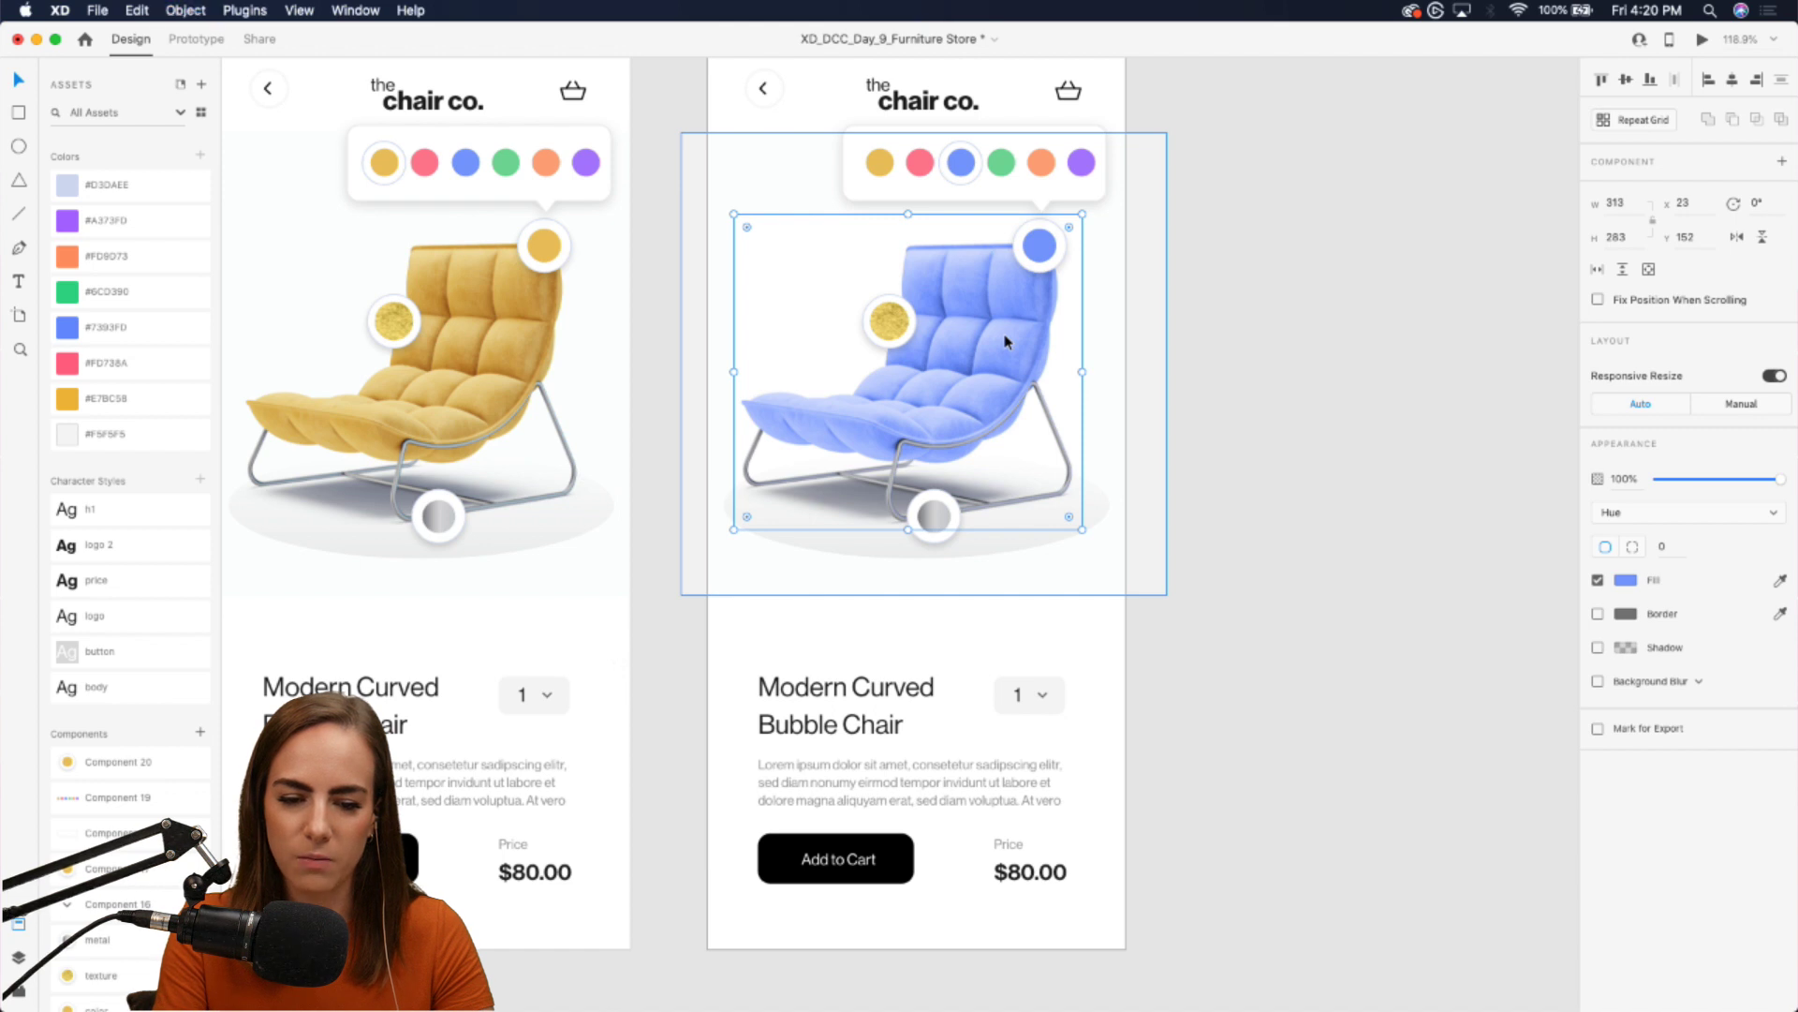
pyautogui.click(933, 514)
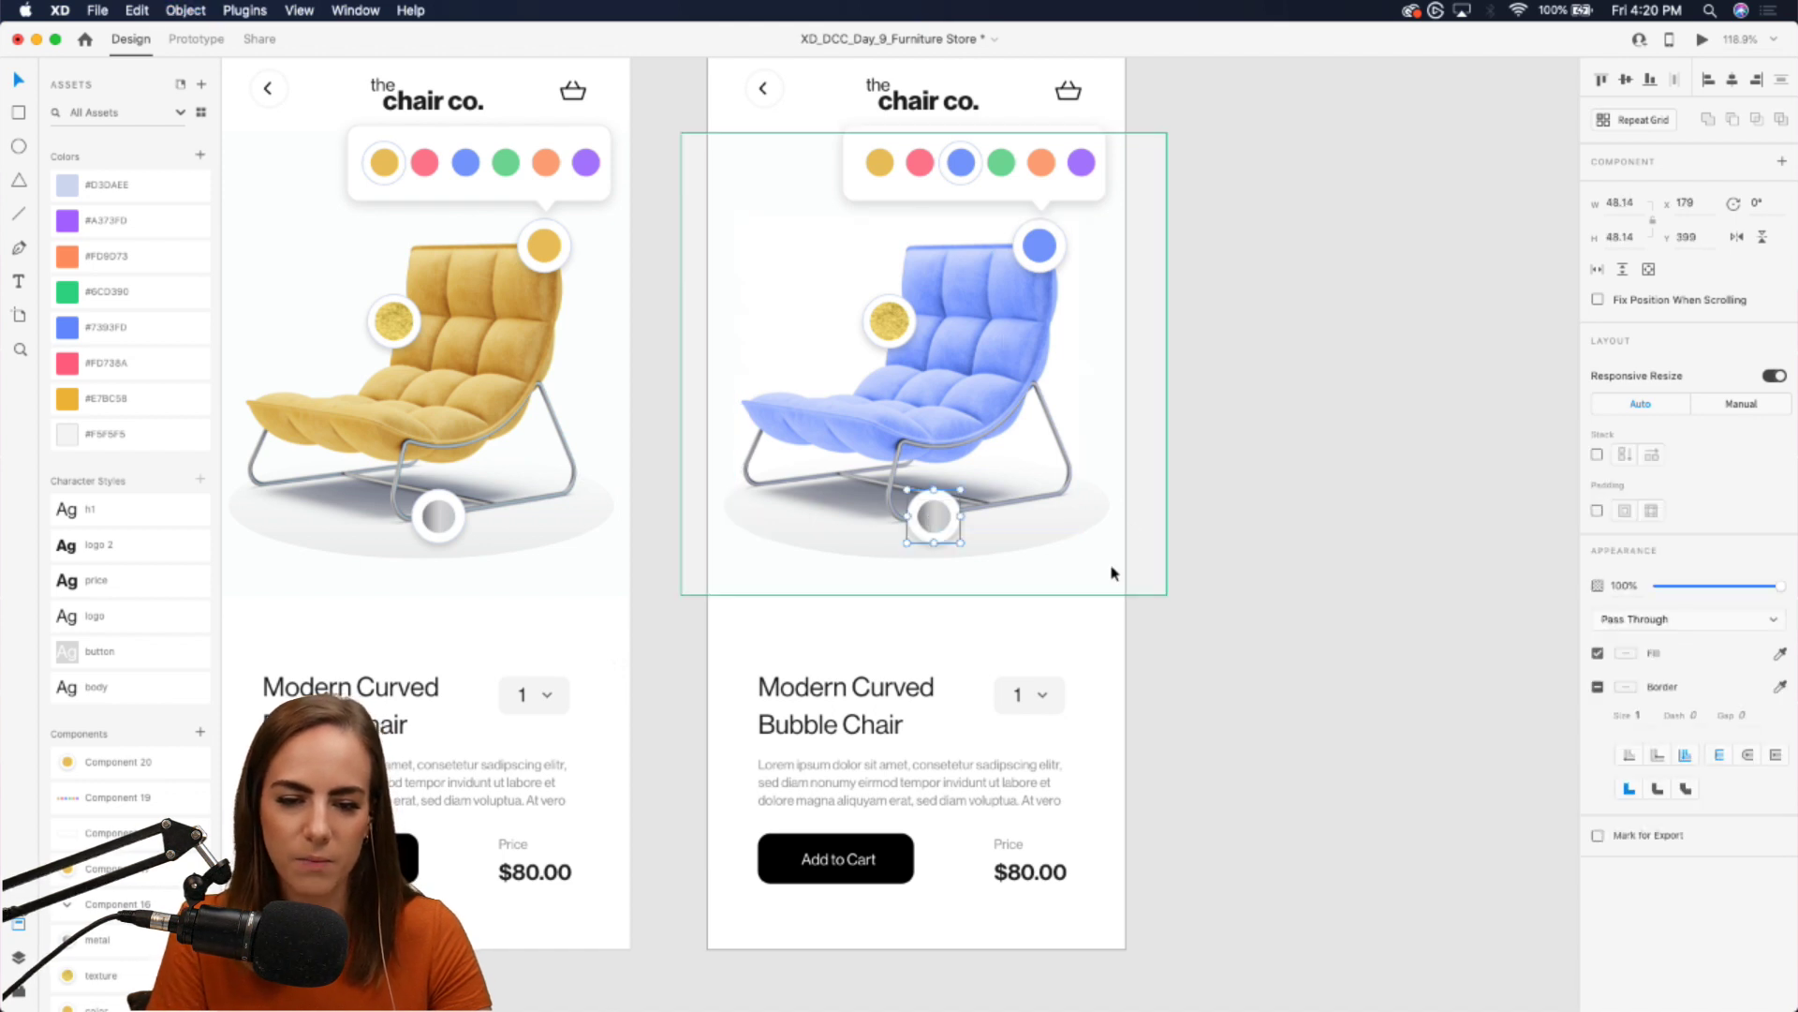
pyautogui.scroll(-2, 1112, 574)
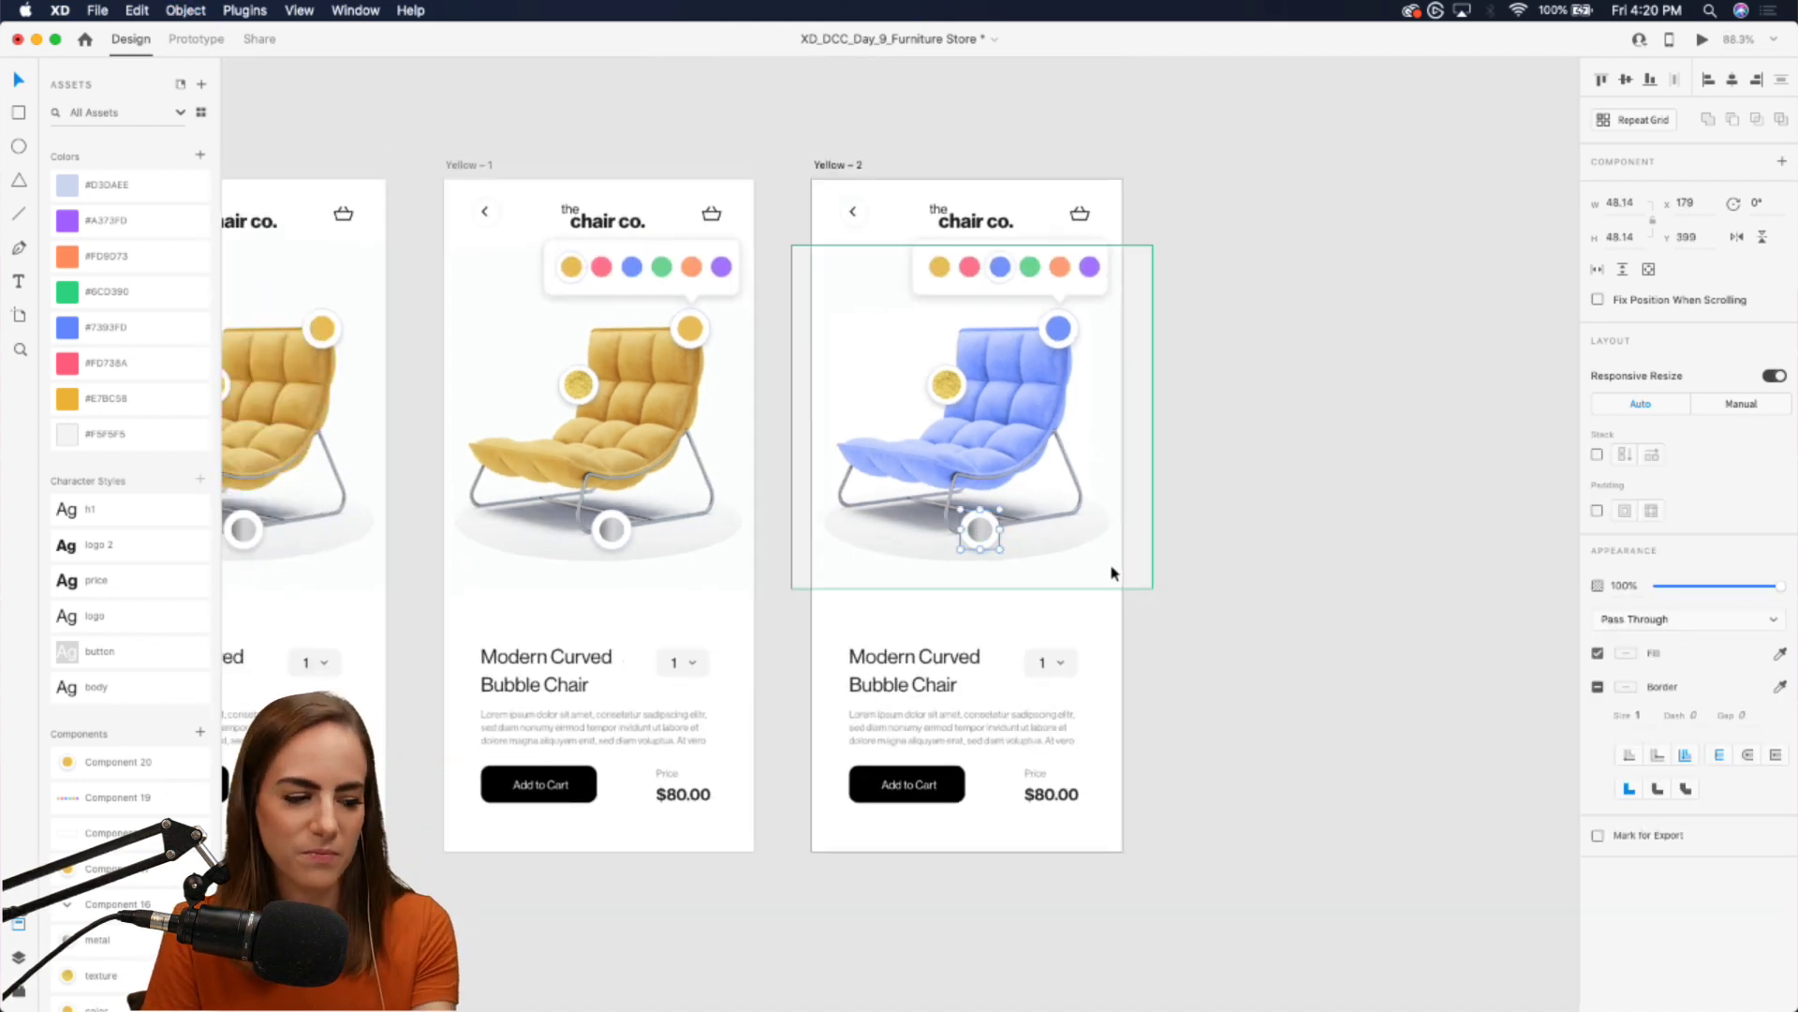
pyautogui.click(1232, 429)
# In prototype mode, link the blue circle in Yellow – 1's speech bubble to Yellow – 2 with a Tap trigger and Auto-Animate.
pyautogui.scroll(-2, 1236, 433)
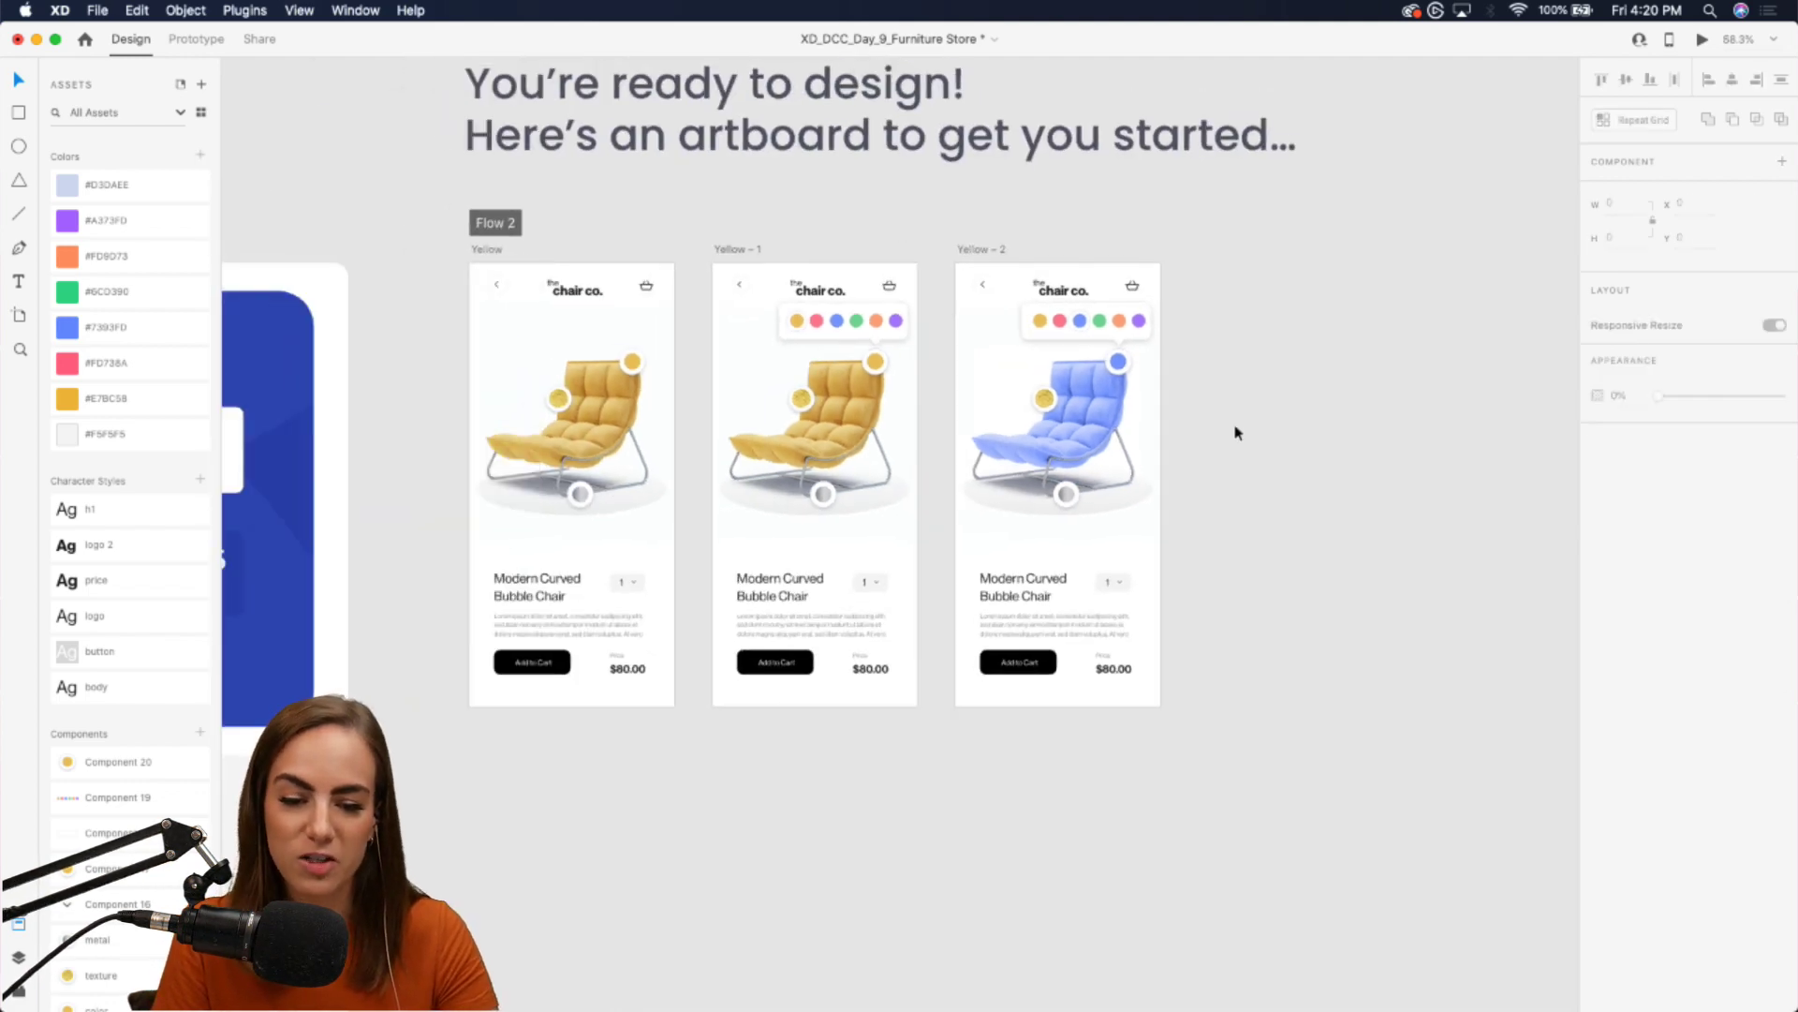
pyautogui.scroll(2, 584, 371)
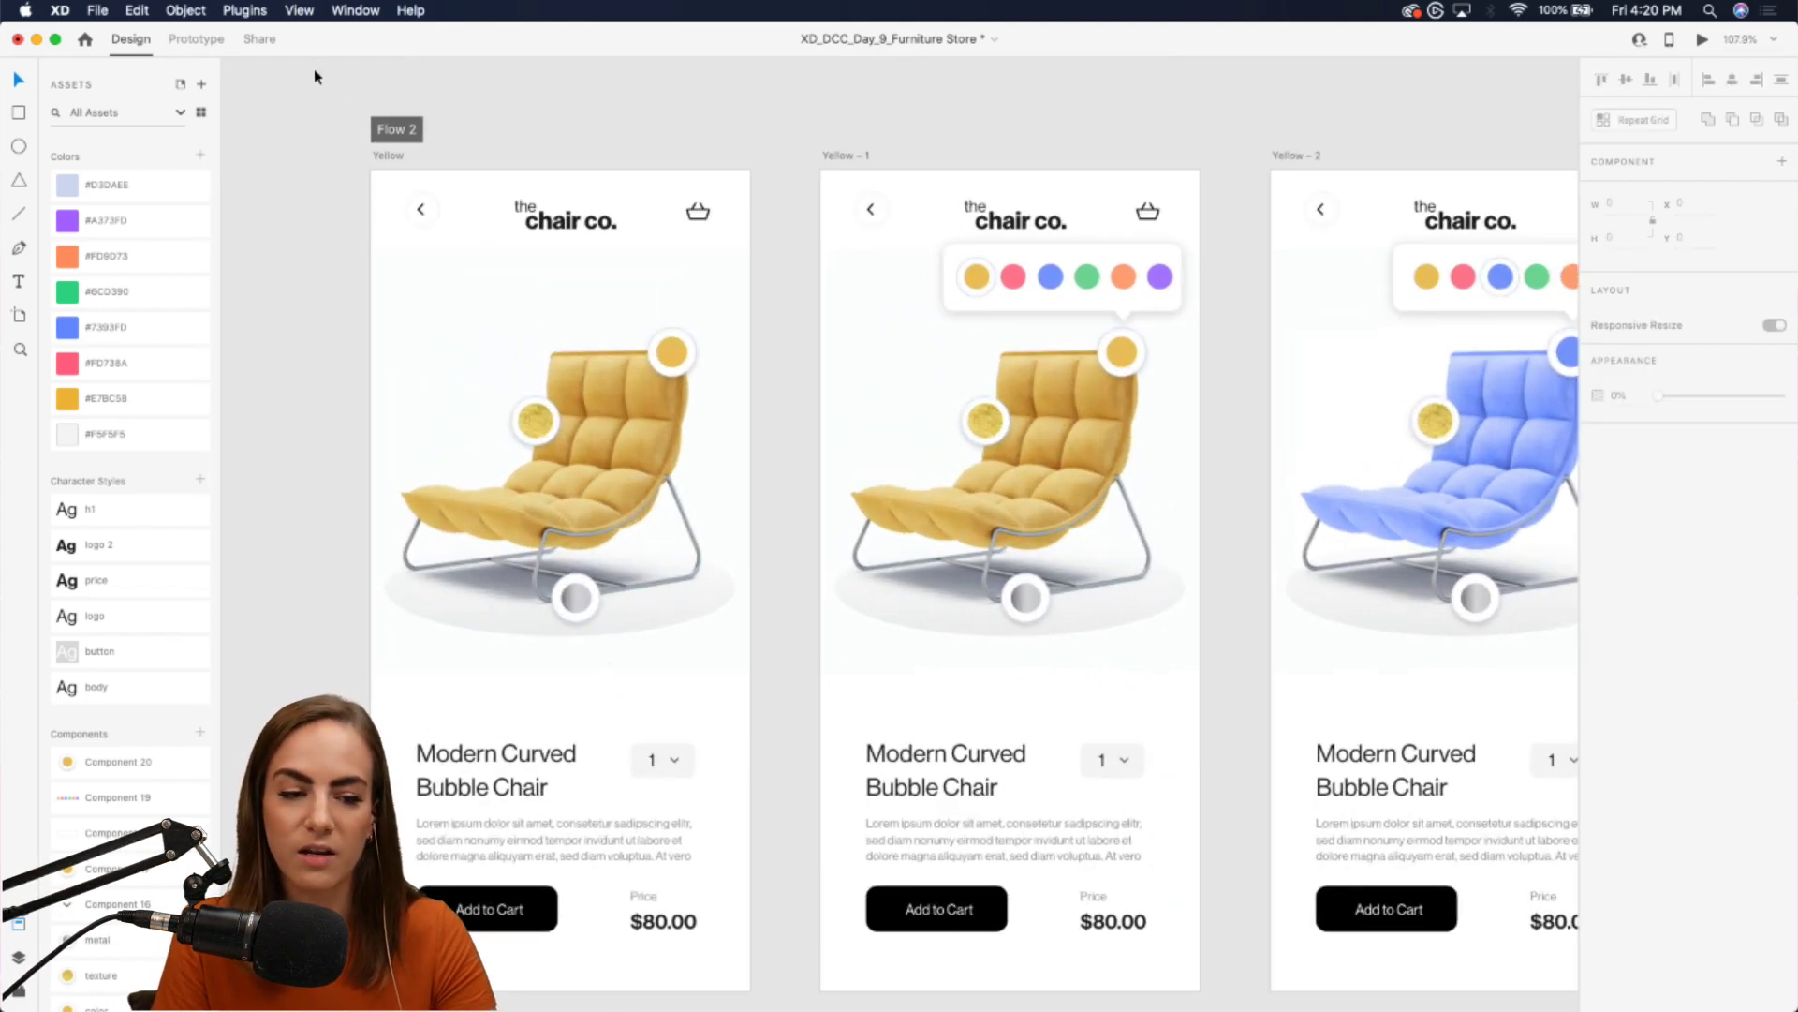
pyautogui.click(203, 43)
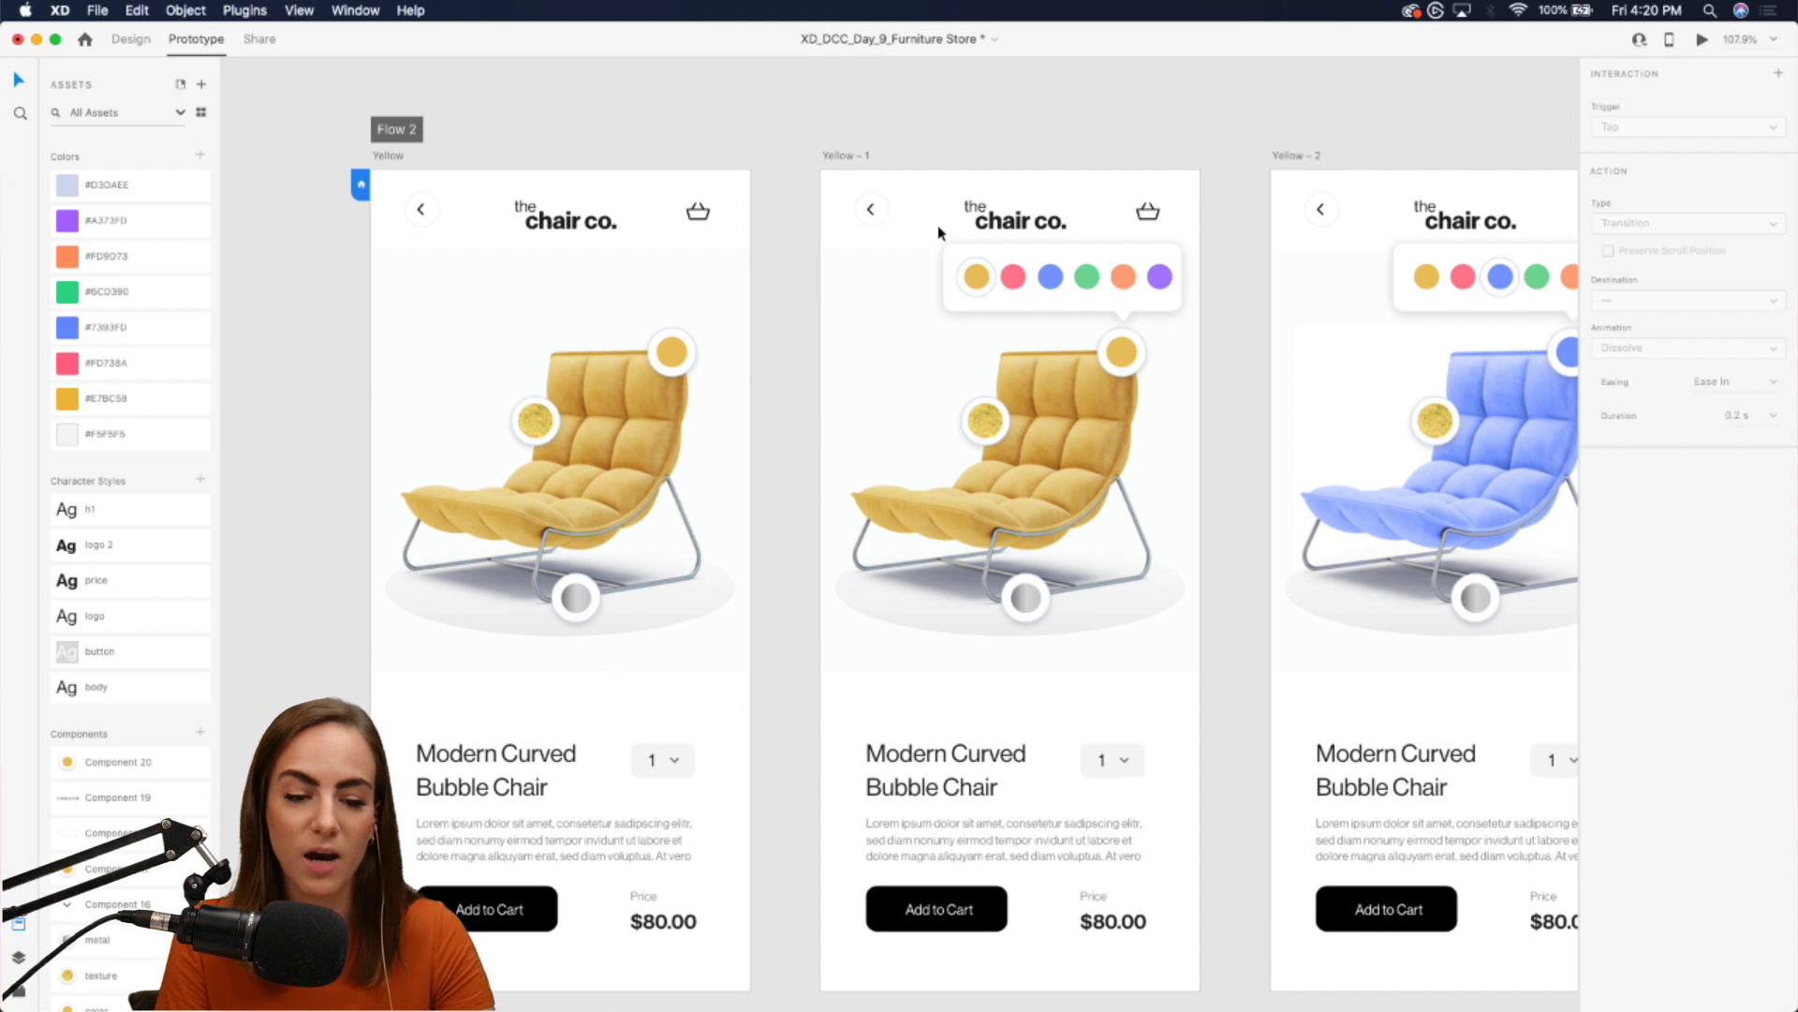
pyautogui.click(680, 374)
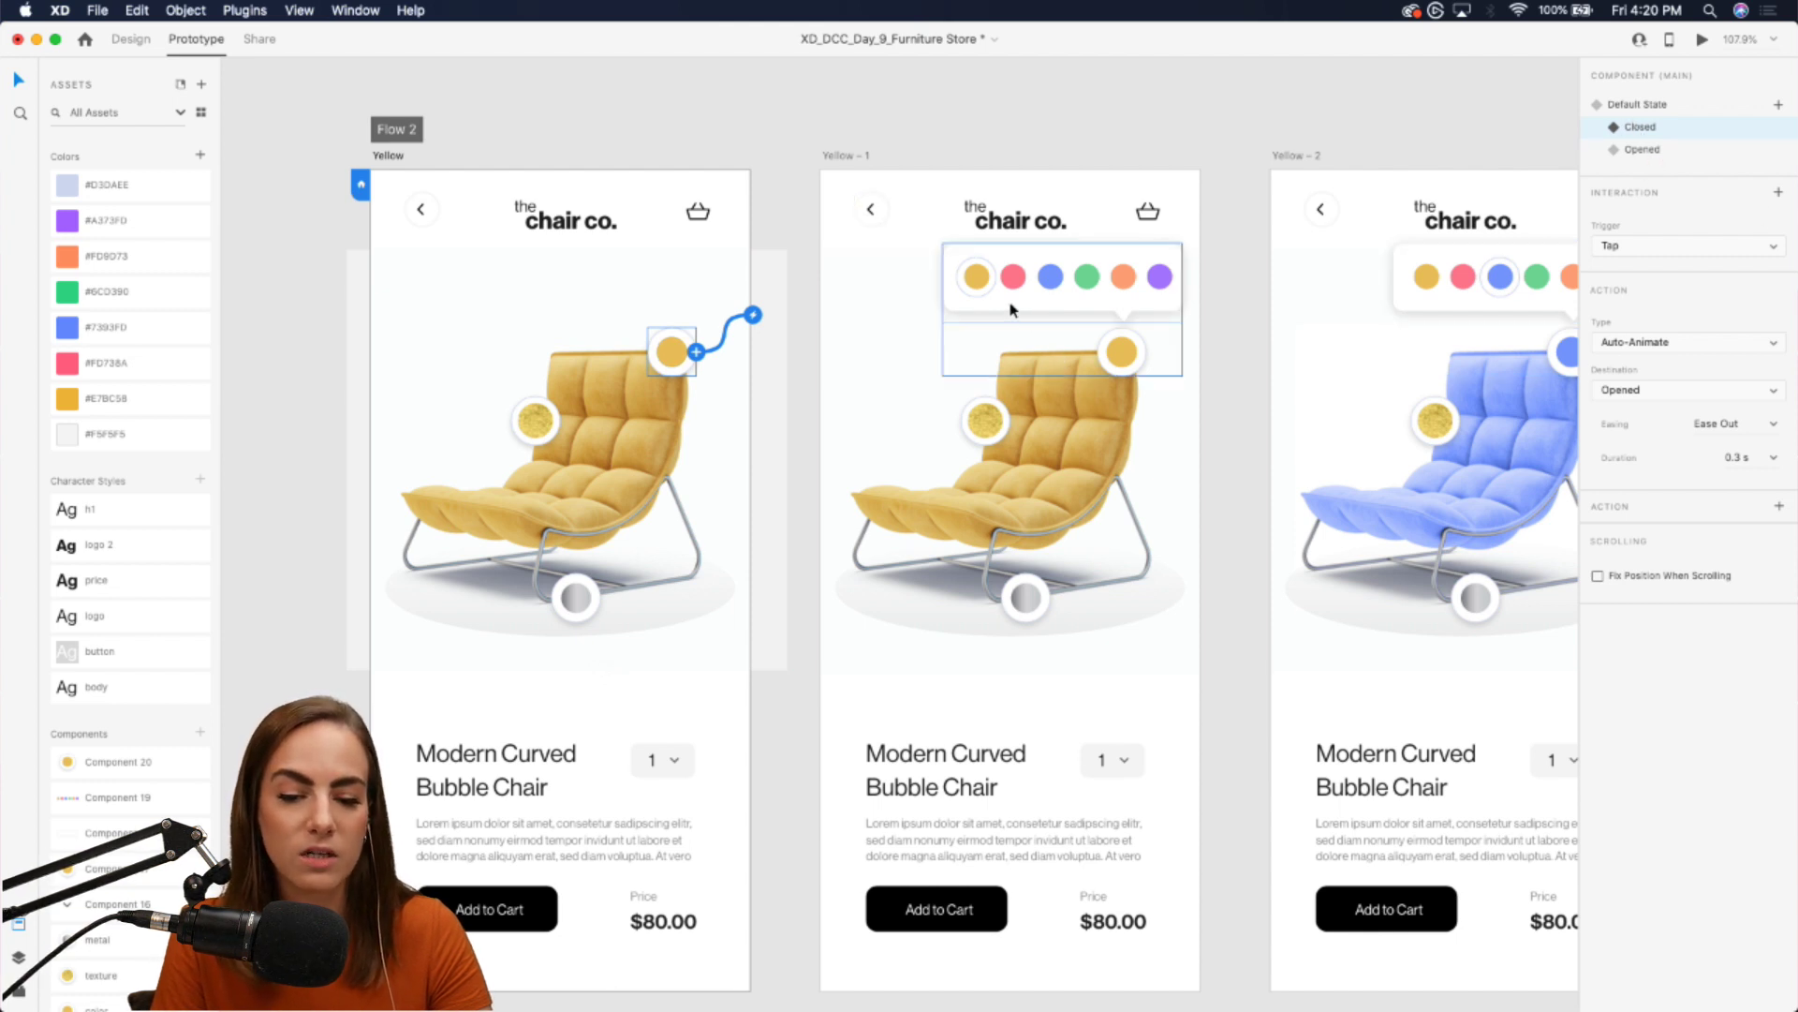
pyautogui.scroll(5, 1011, 305)
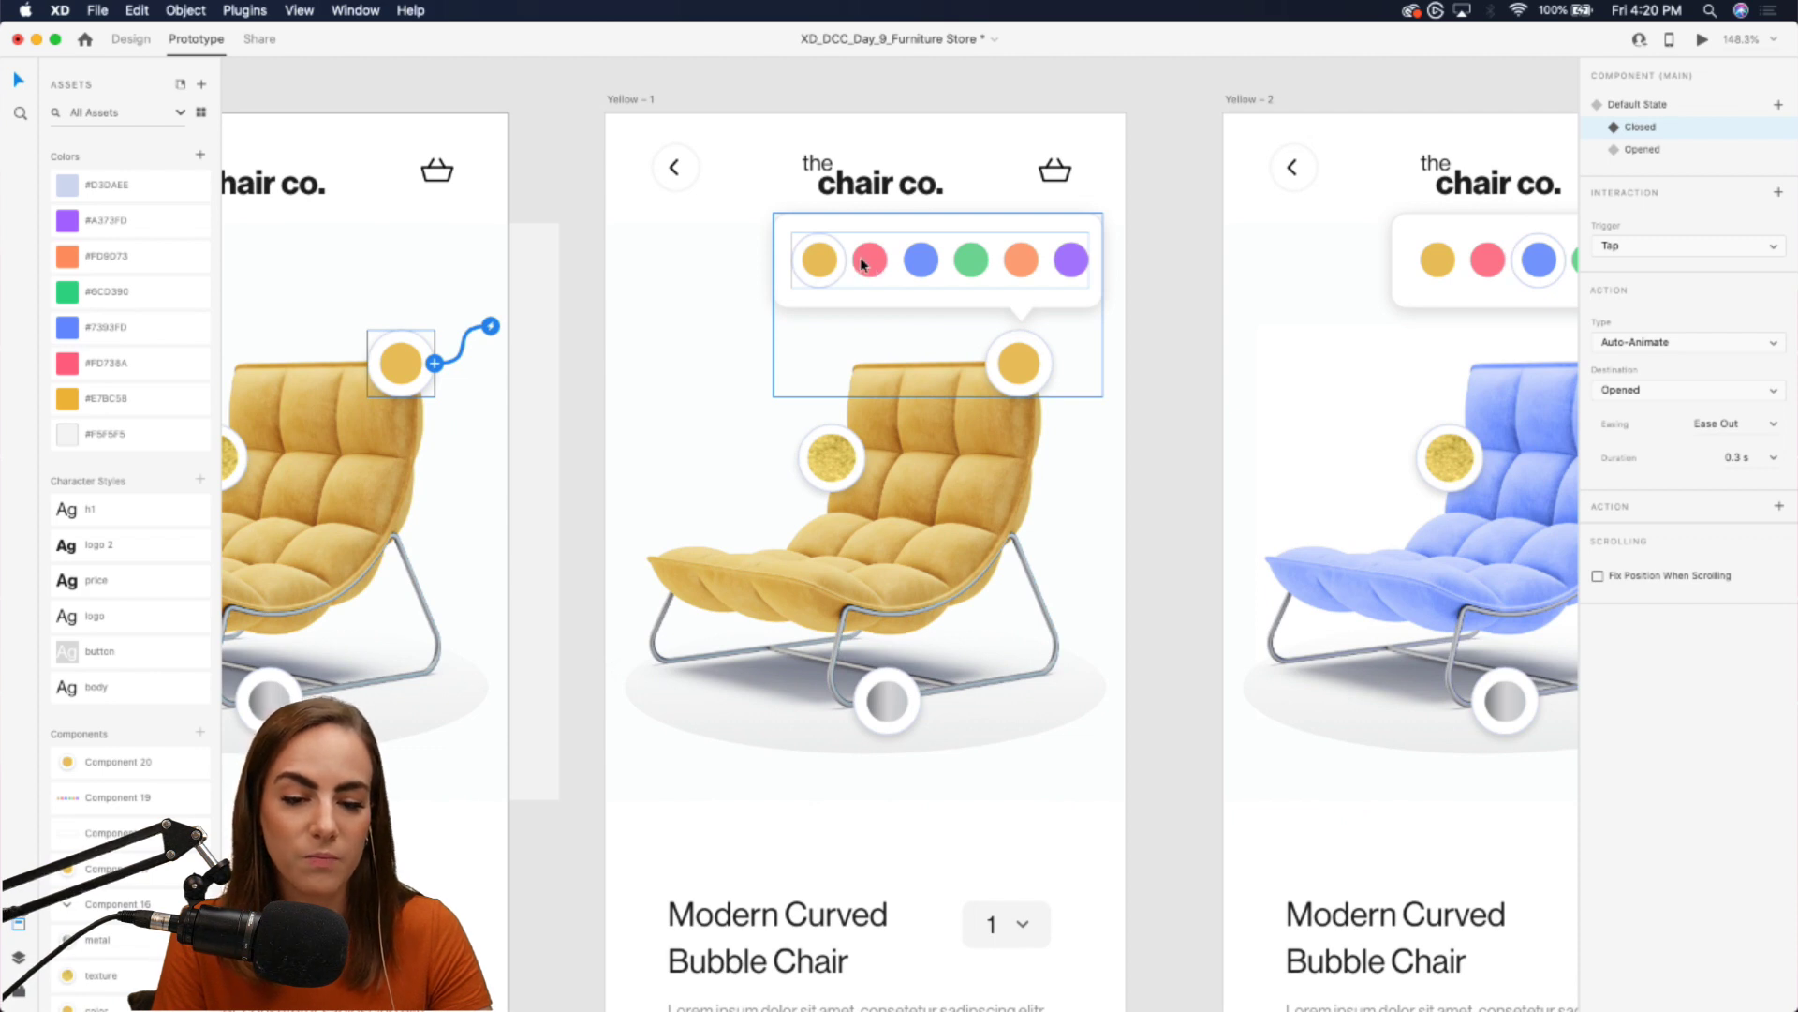
pyautogui.doubleClick(907, 261)
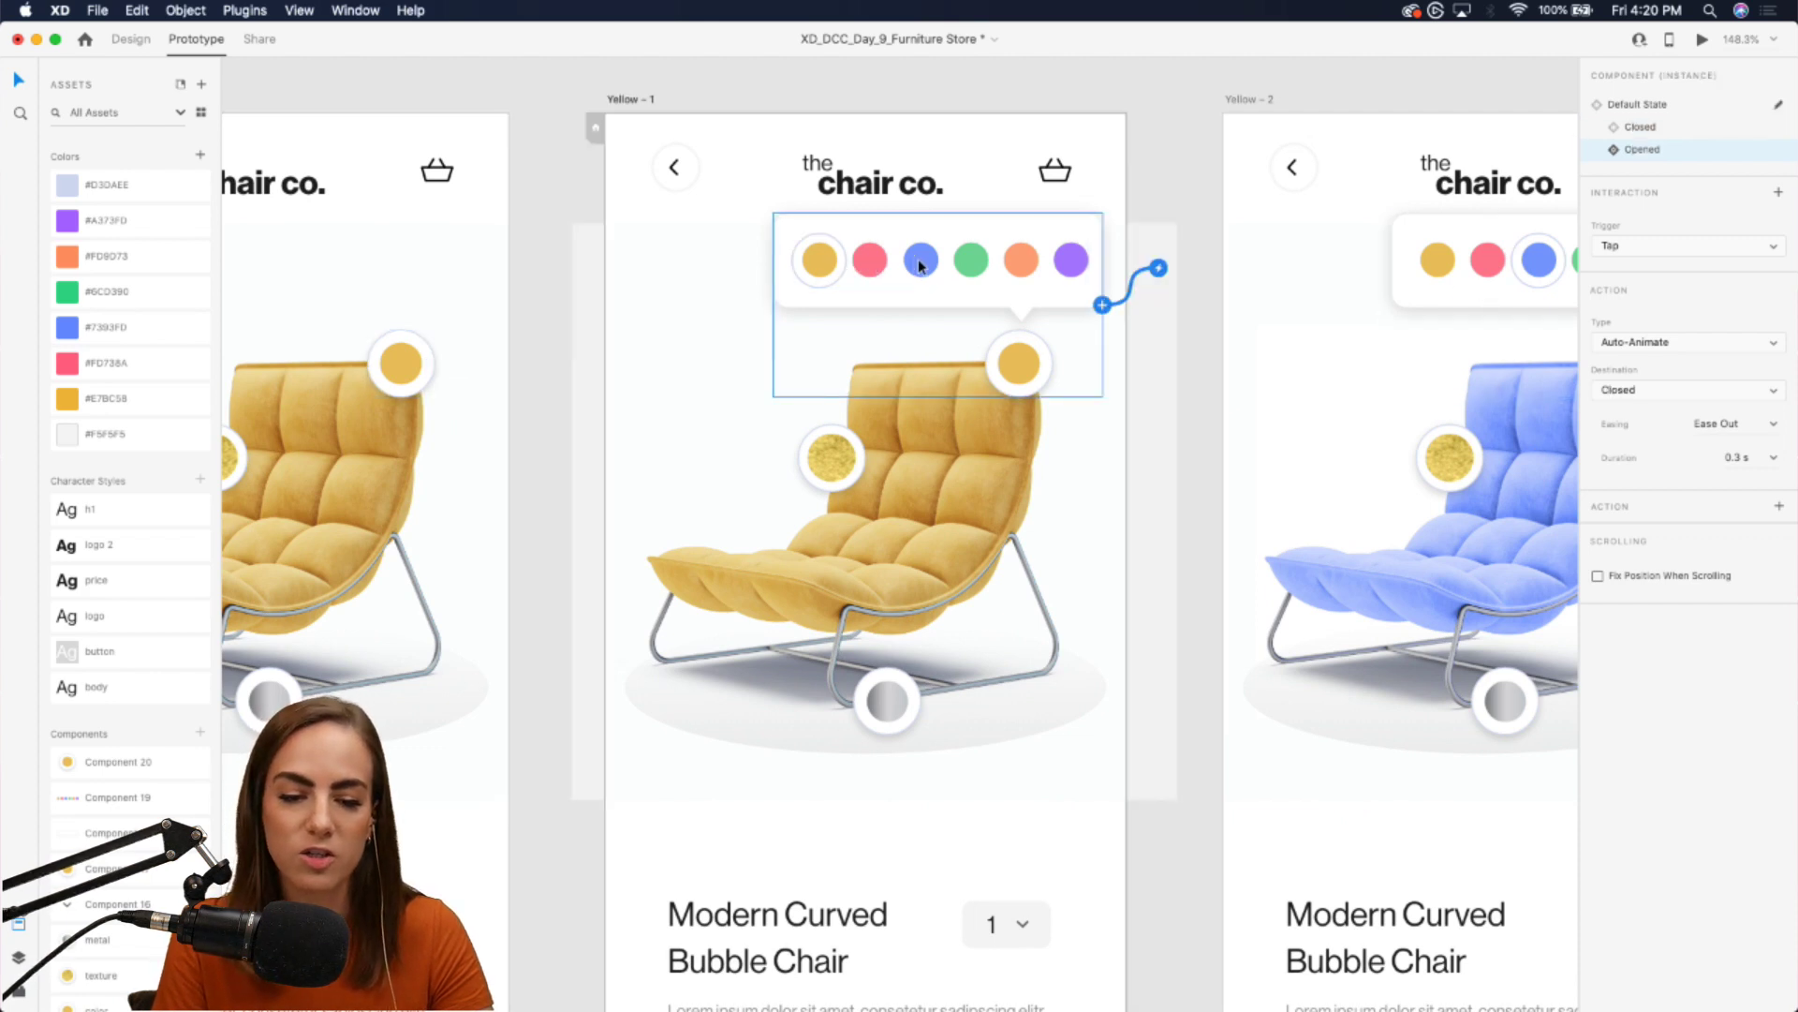
pyautogui.hscroll(3, 918, 265)
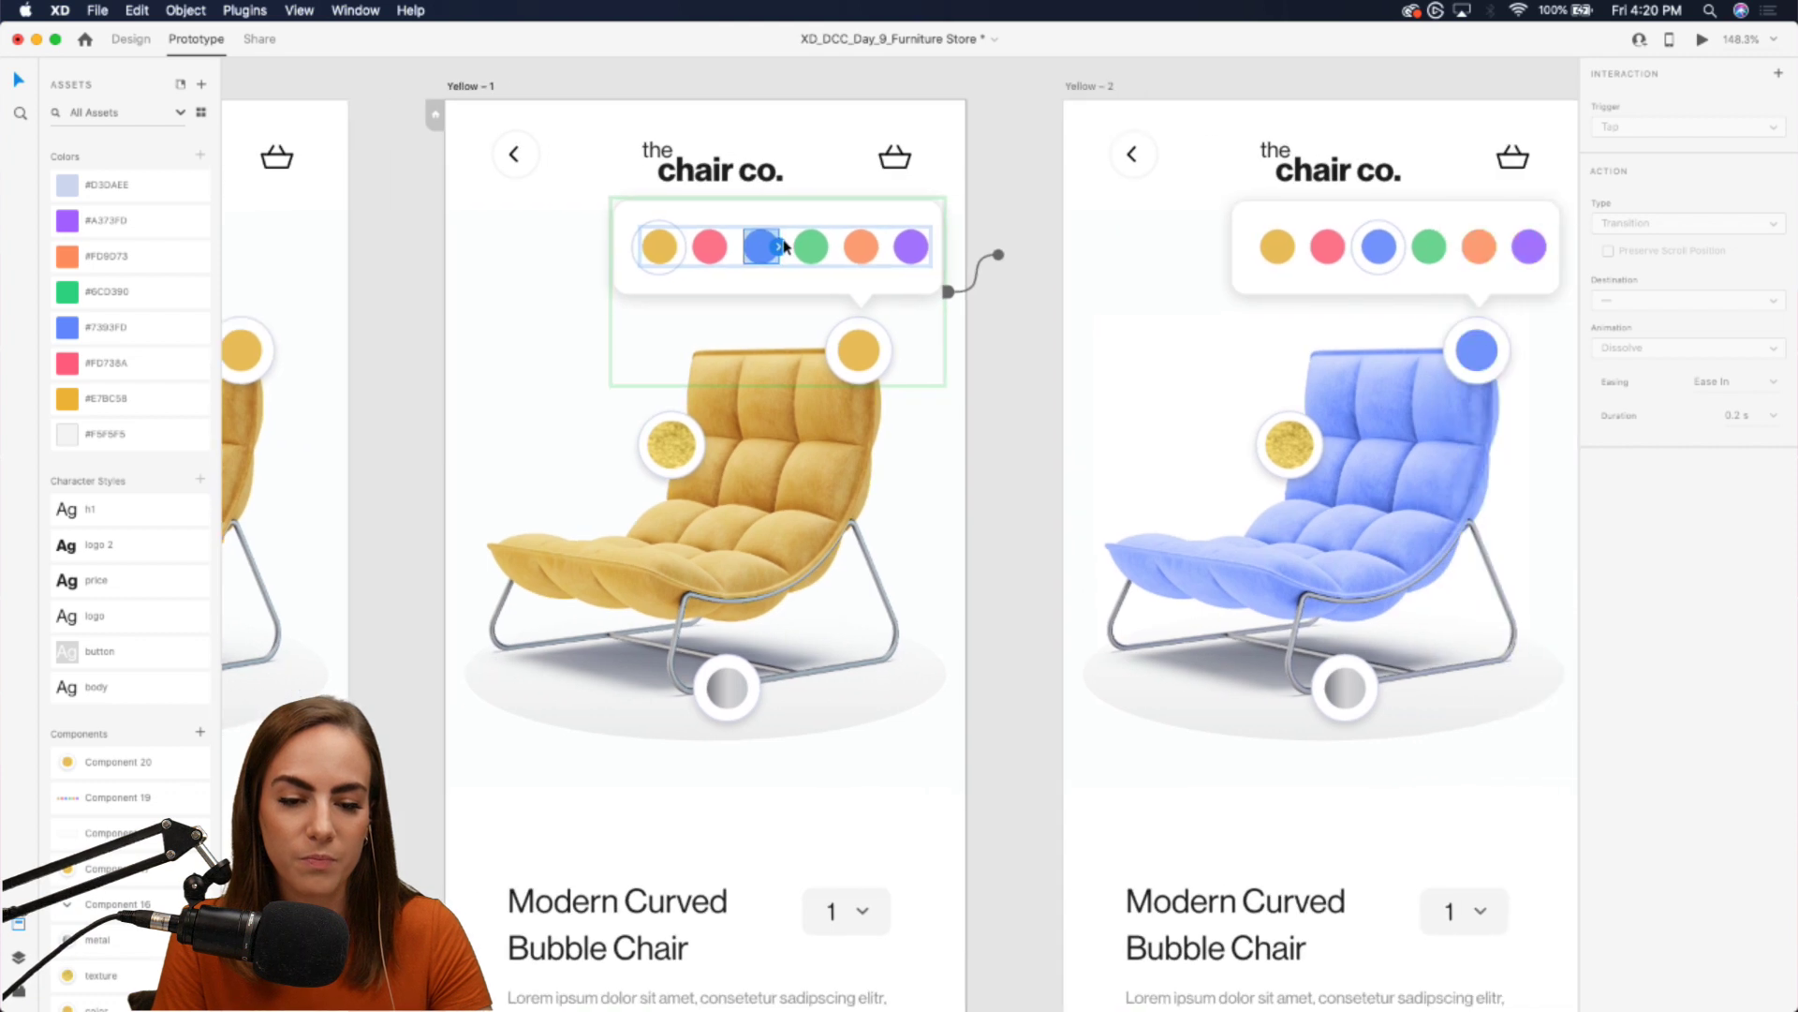
pyautogui.moveTo(781, 250); pyautogui.dragTo(1143, 354)
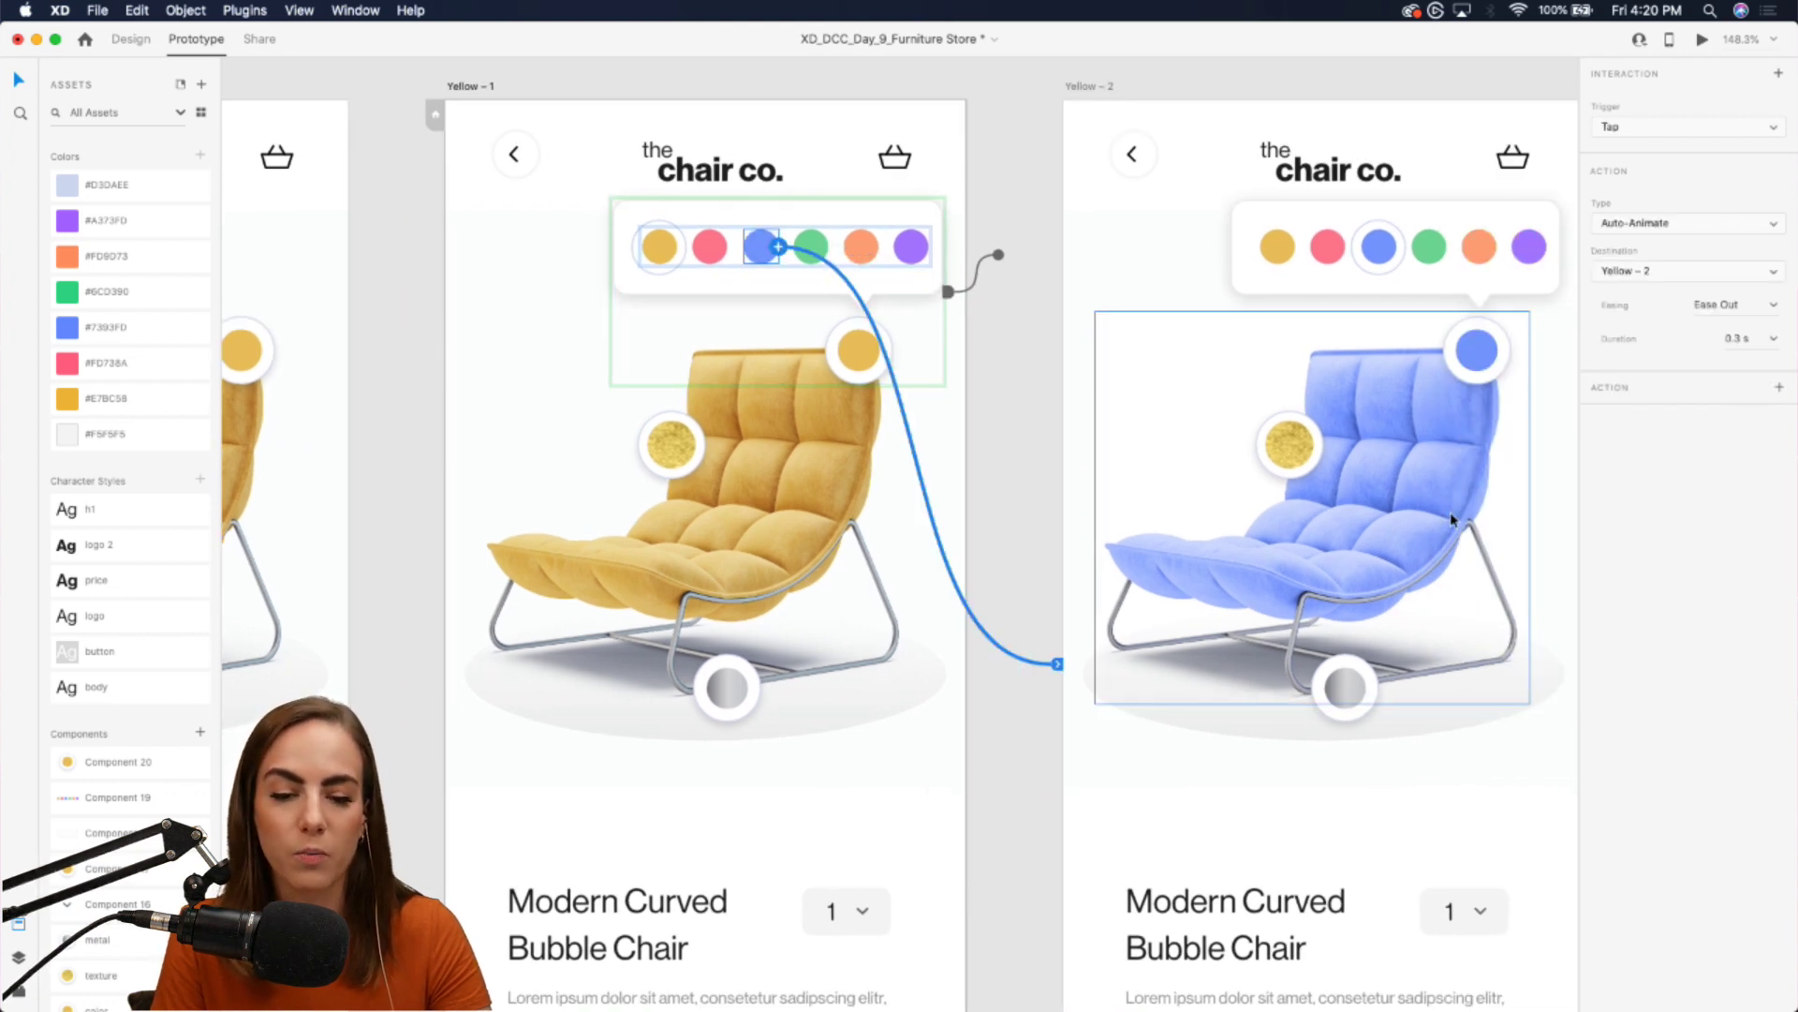
# Try to switch the color swatch component on the Yellow artboard to its Opened state.
pyautogui.hscroll(-10, 1450, 512)
pyautogui.click(837, 362)
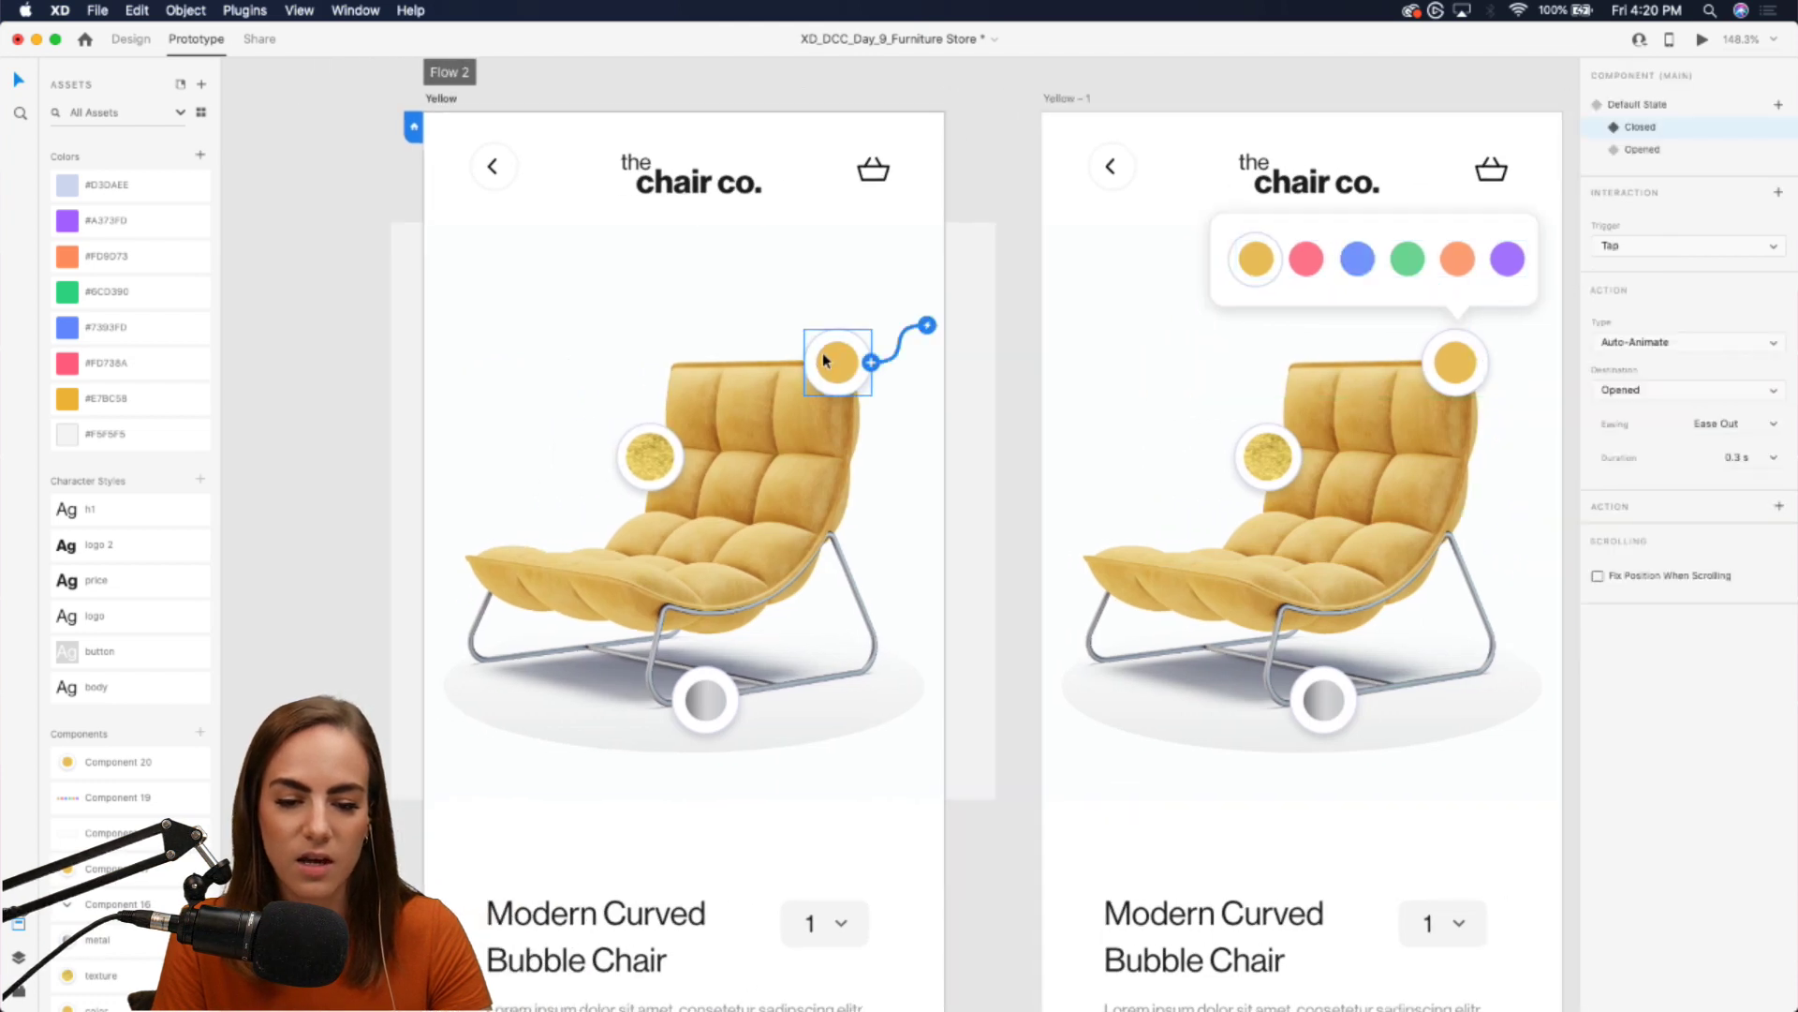
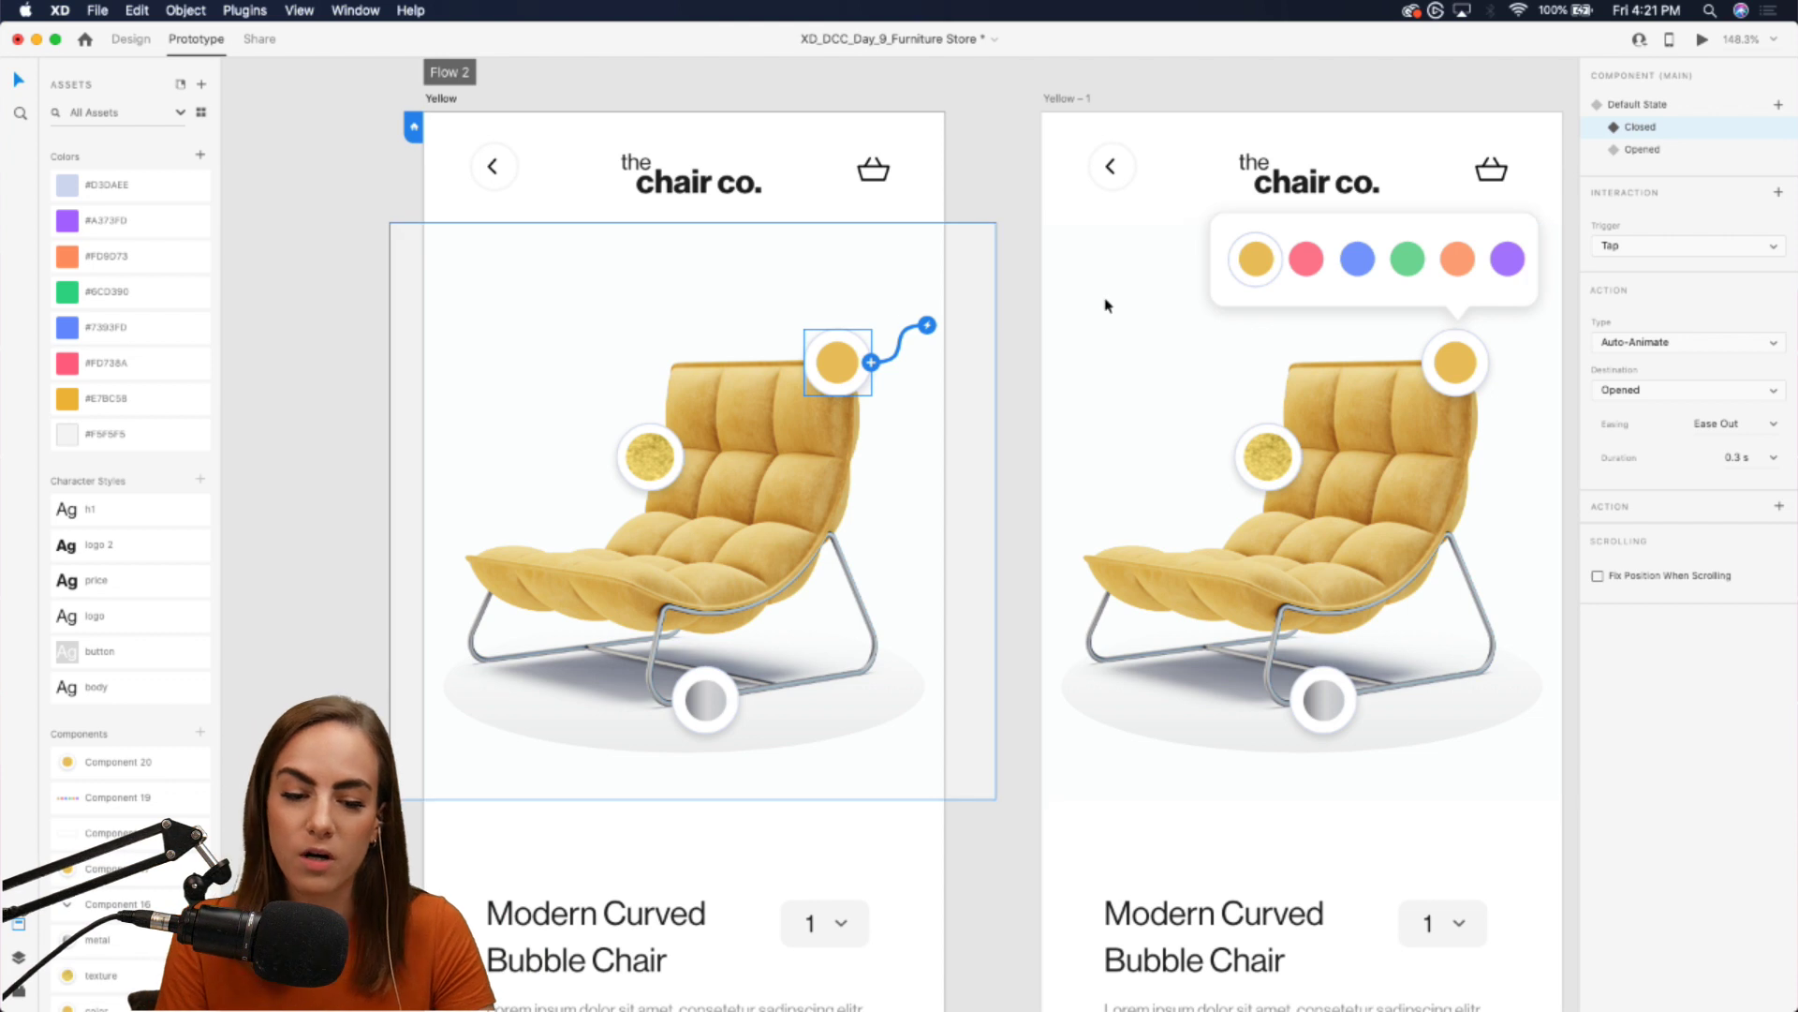
pyautogui.click(1641, 150)
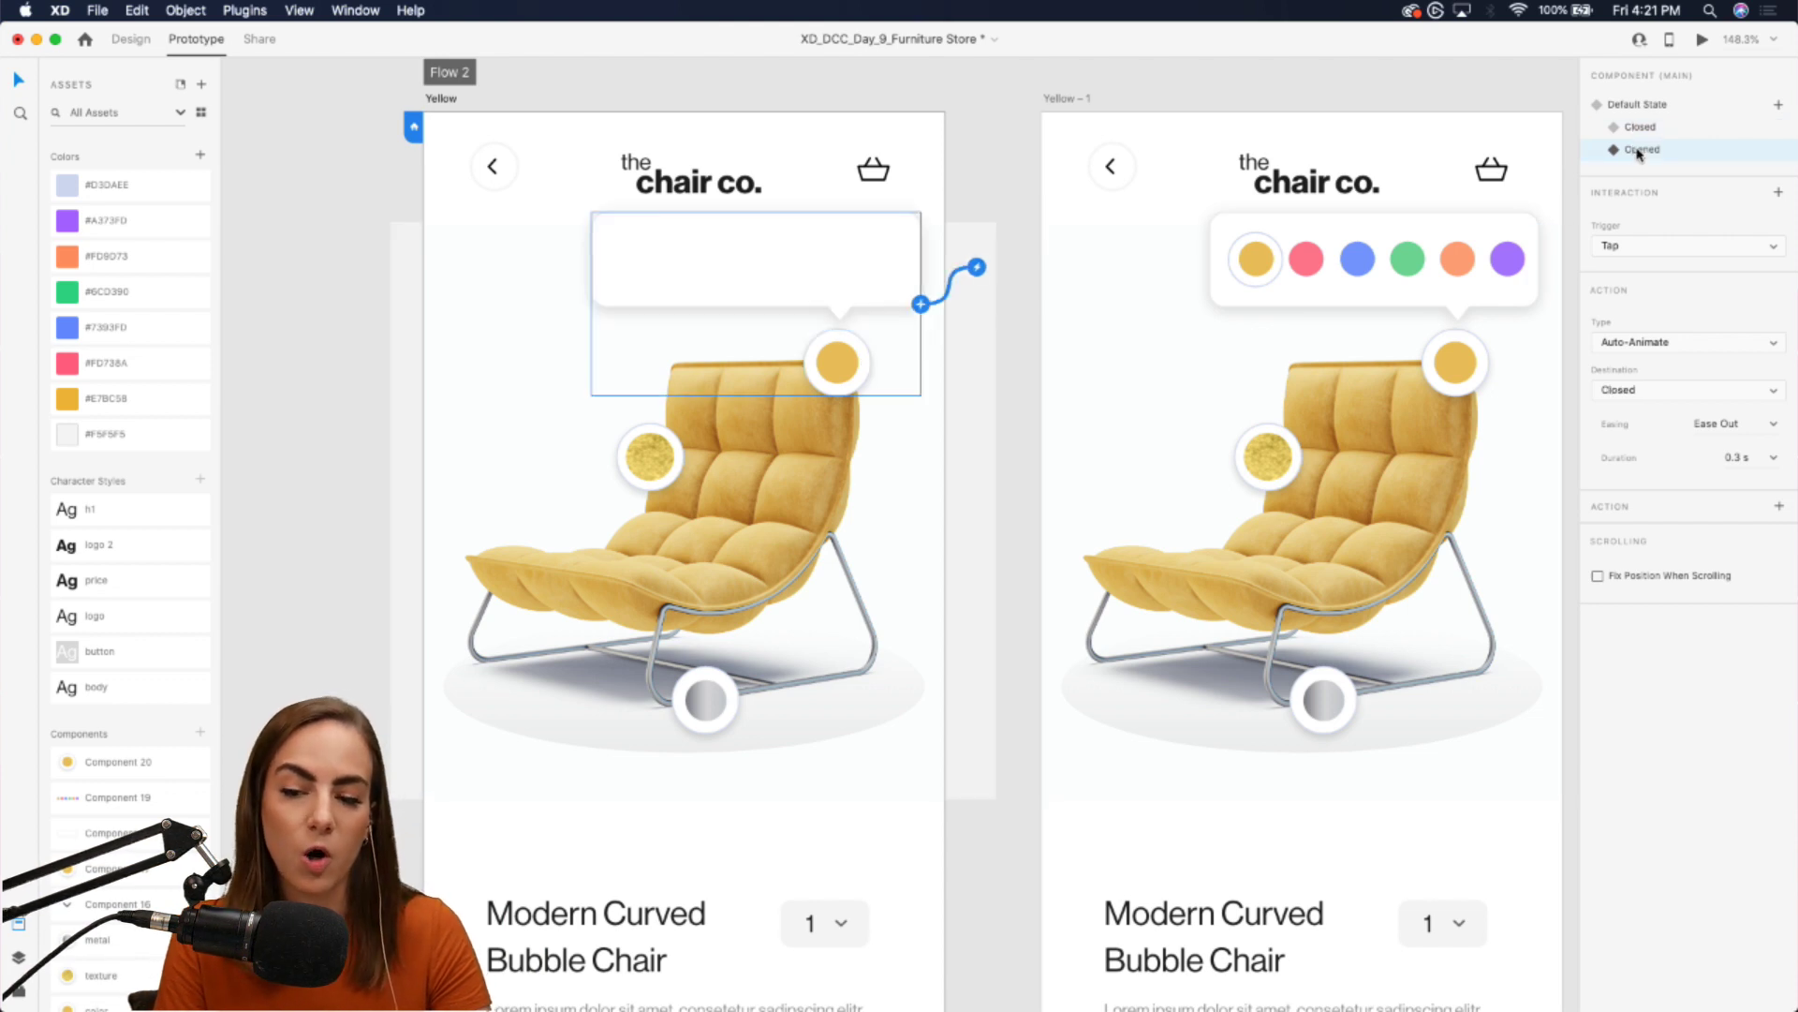
pyautogui.click(1368, 299)
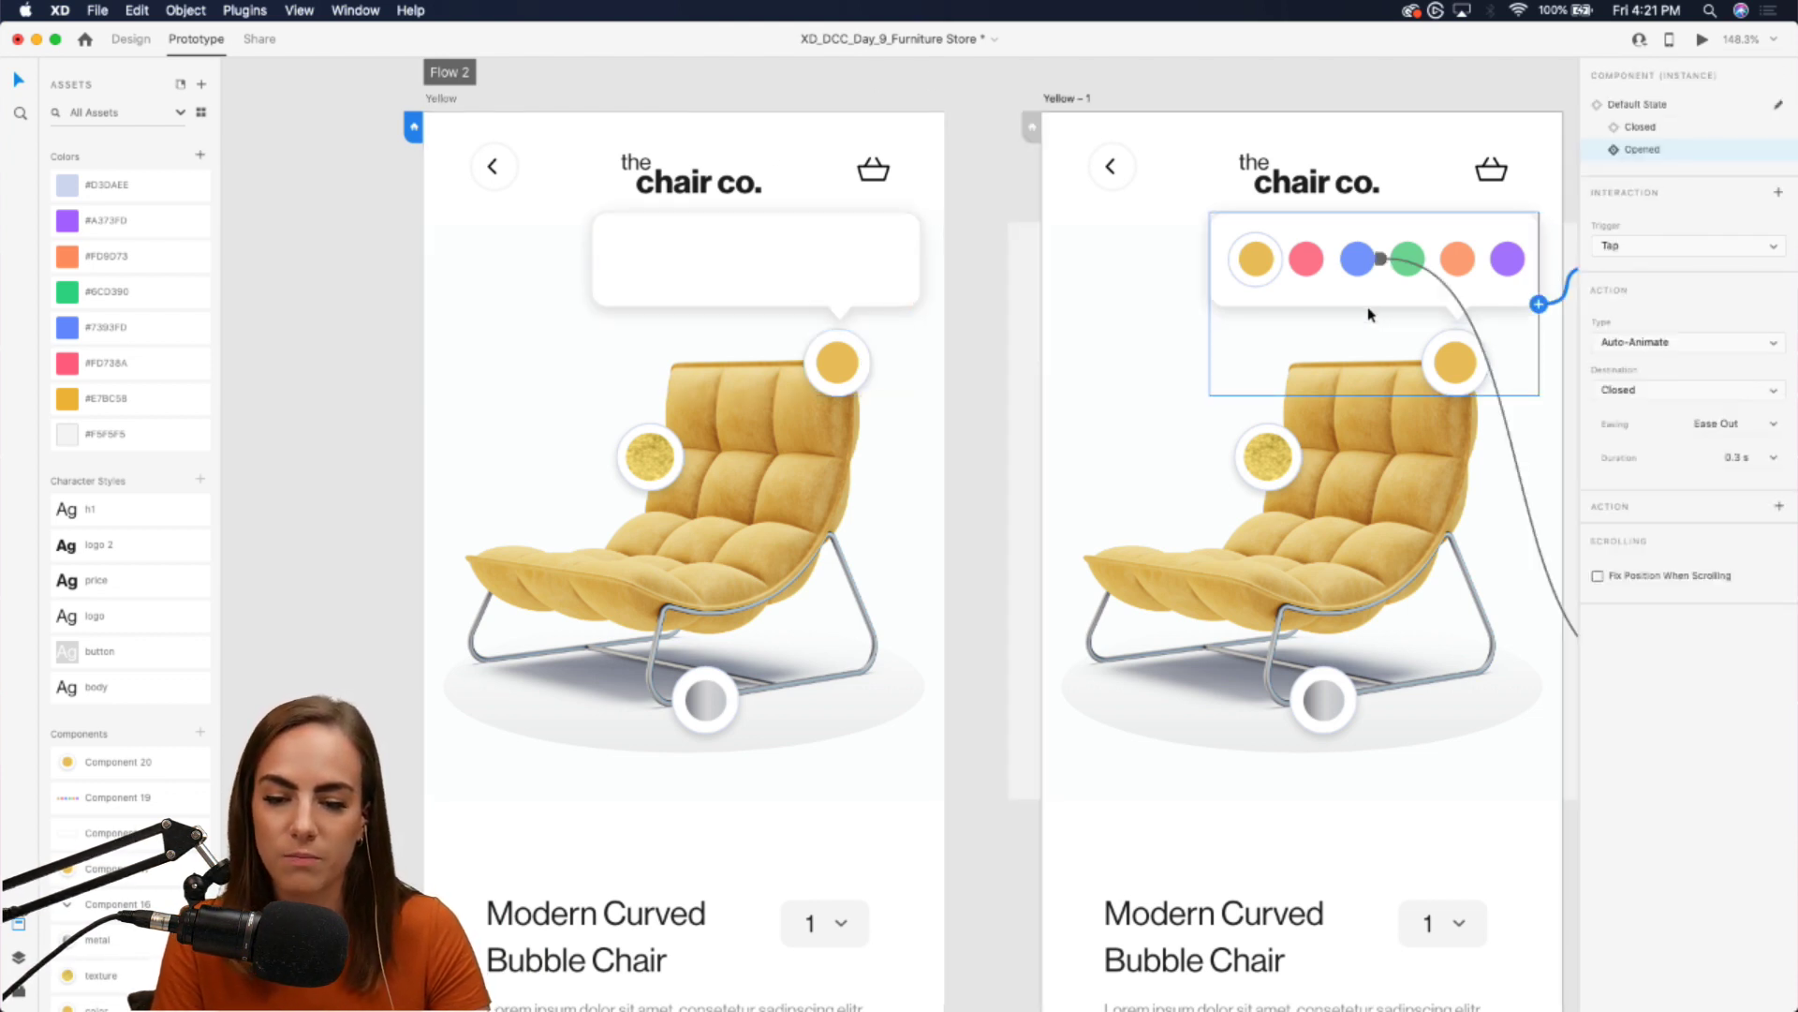
pyautogui.click(823, 289)
pyautogui.click(981, 128)
pyautogui.click(834, 285)
pyautogui.click(834, 285)
pyautogui.moveTo(625, 245); pyautogui.dragTo(835, 378)
pyautogui.click(833, 378)
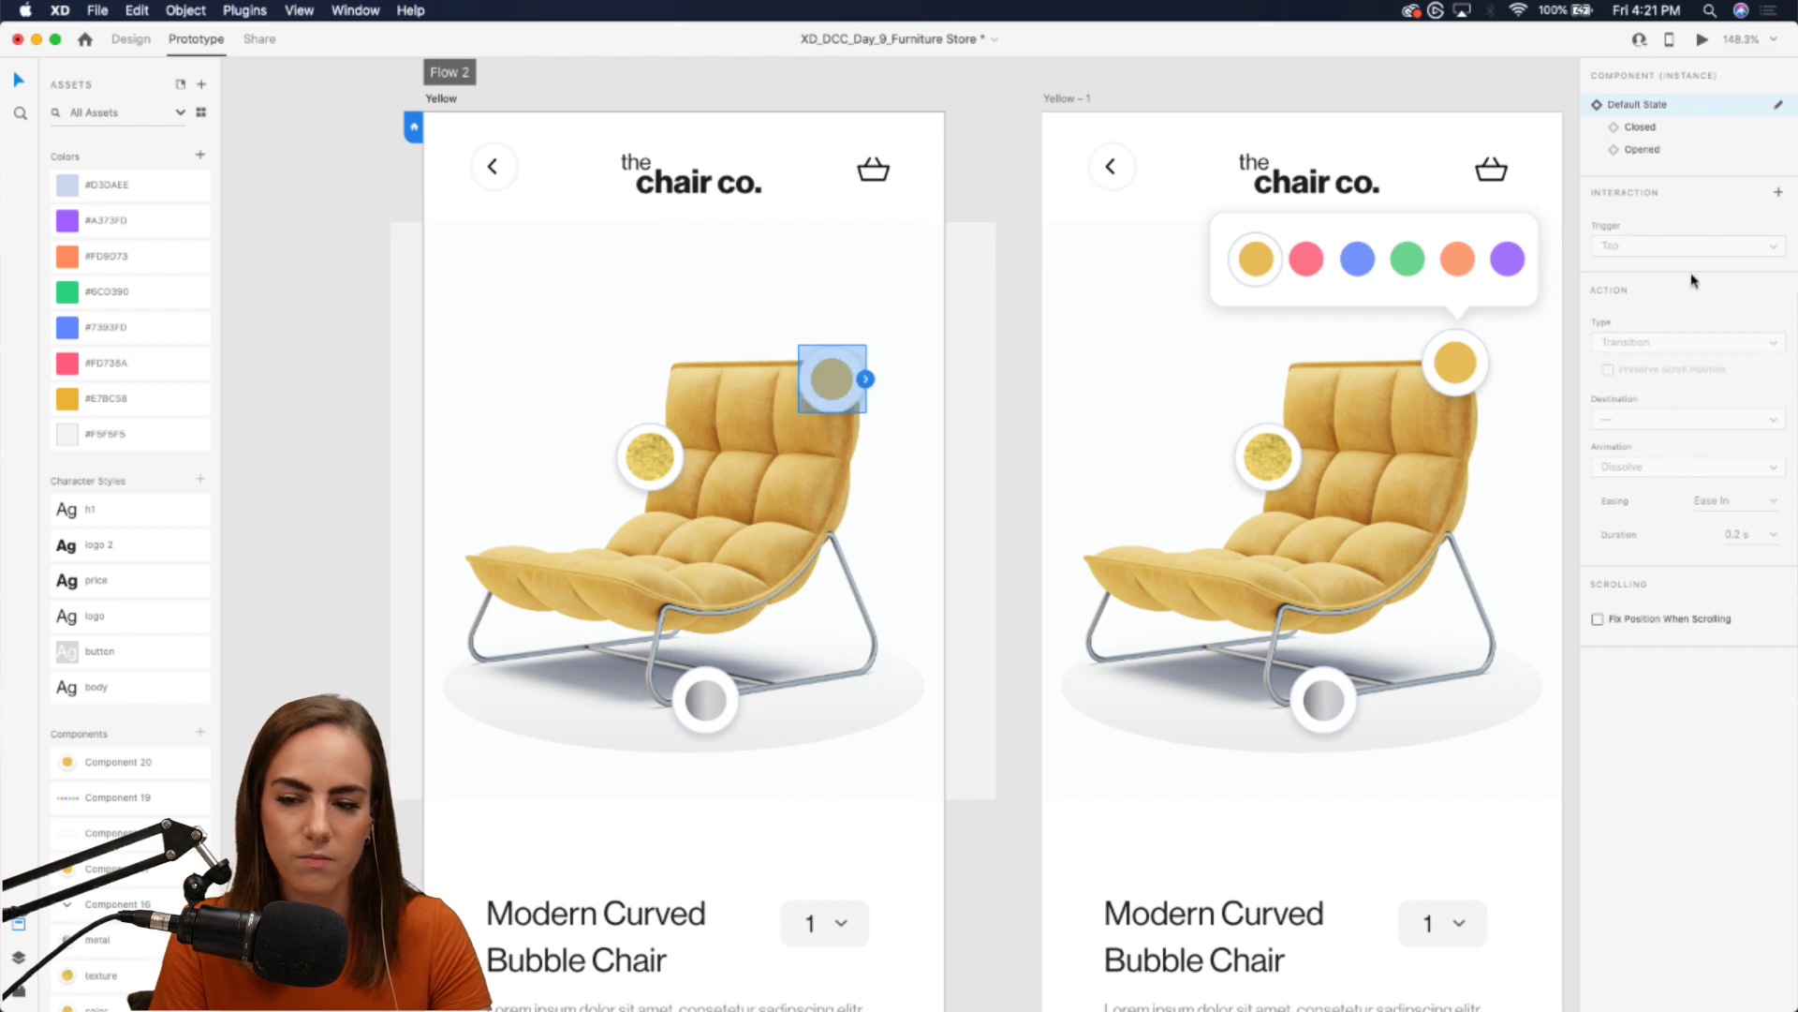
pyautogui.click(1640, 150)
pyautogui.press('Escape')
# In design mode, replace the color swatch on Yellow with a copy of the opened color swatch bubble from Yellow – 1.
pyautogui.click(126, 41)
pyautogui.click(835, 367)
pyautogui.press('Delete')
pyautogui.click(1456, 361)
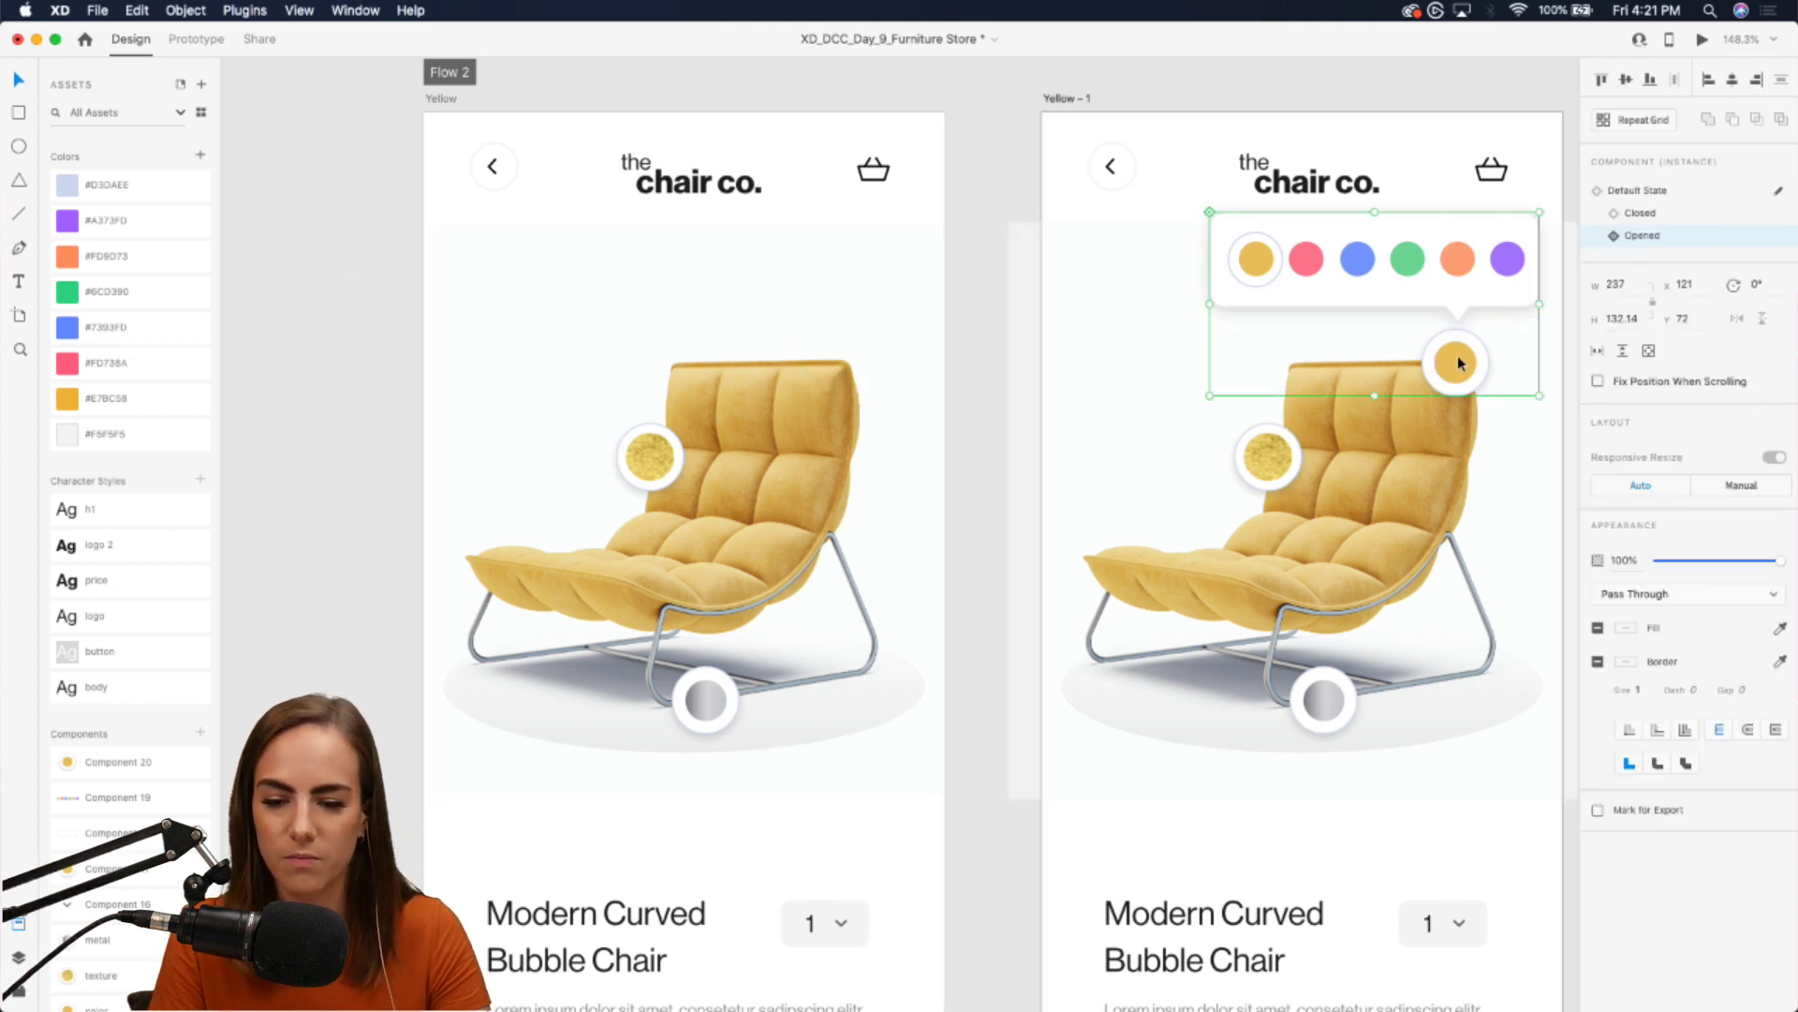
pyautogui.click(787, 358)
pyautogui.press('super+v')
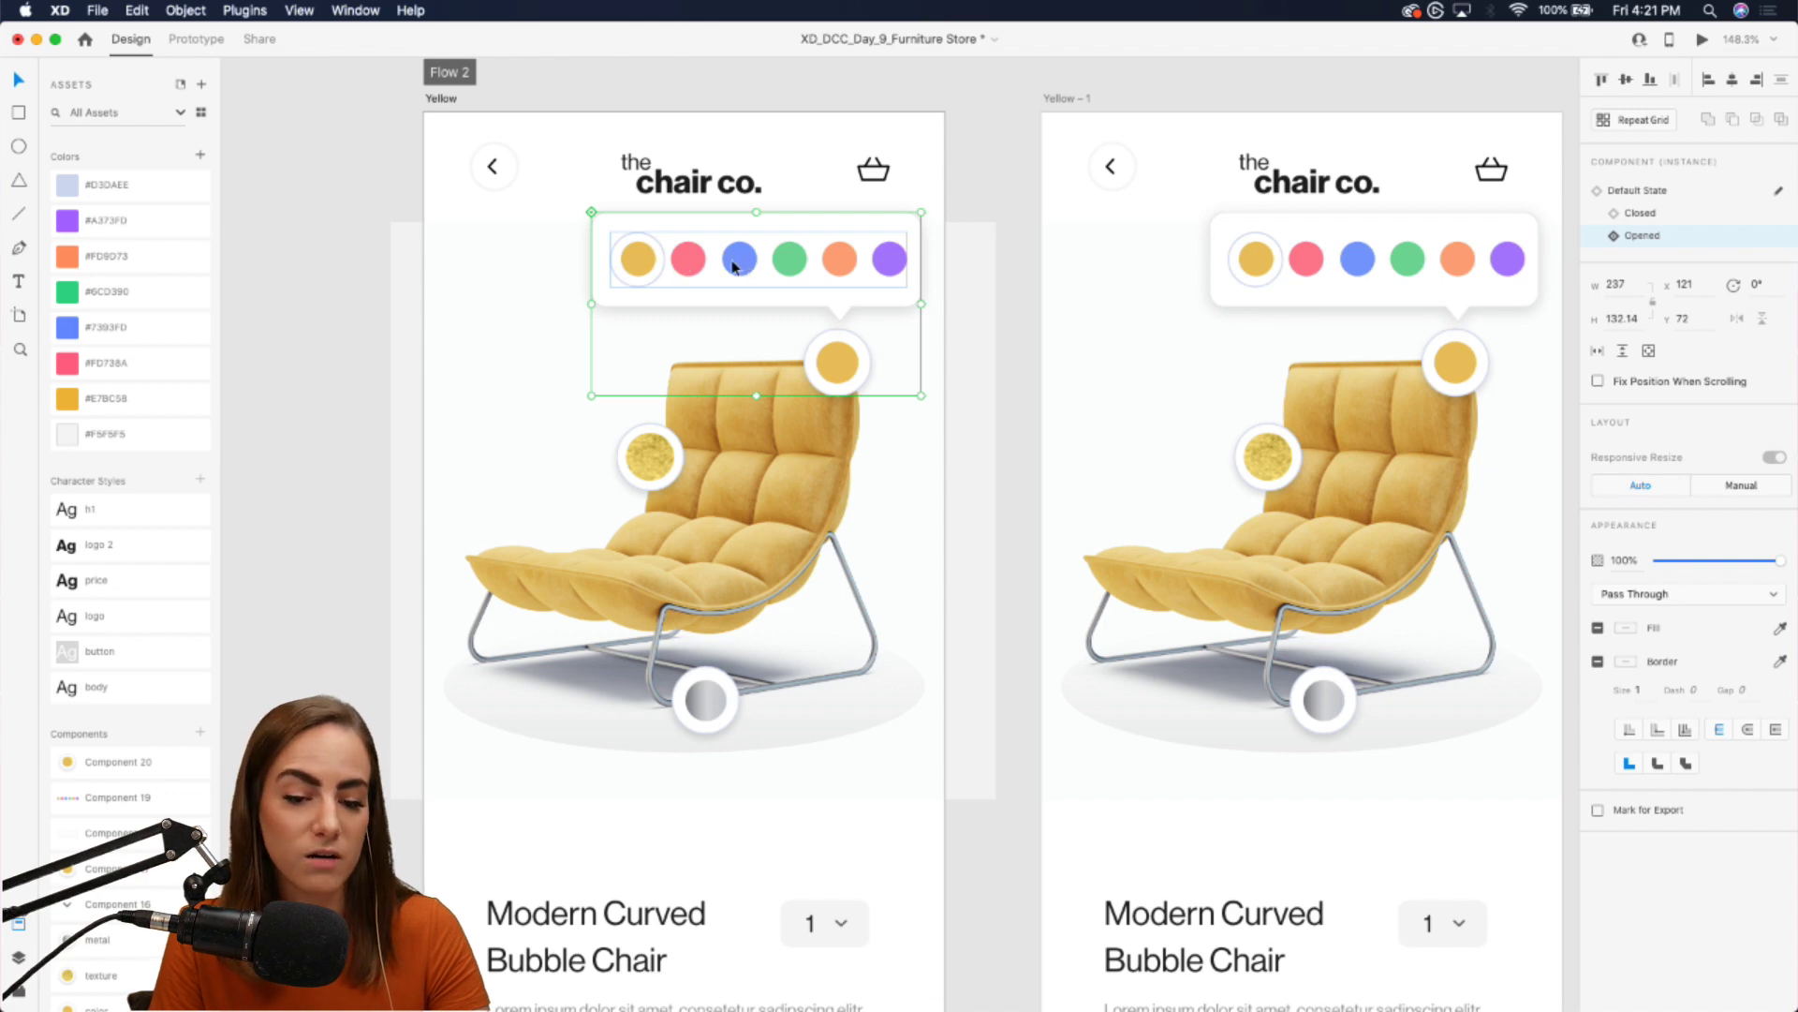
# In prototype mode, link the blue circle in Yellow's speech bubble to Yellow – 2 with a Tap trigger and Auto-Animate.
pyautogui.scroll(-5, 735, 267)
pyautogui.doubleClick(643, 272)
pyautogui.doubleClick(643, 272)
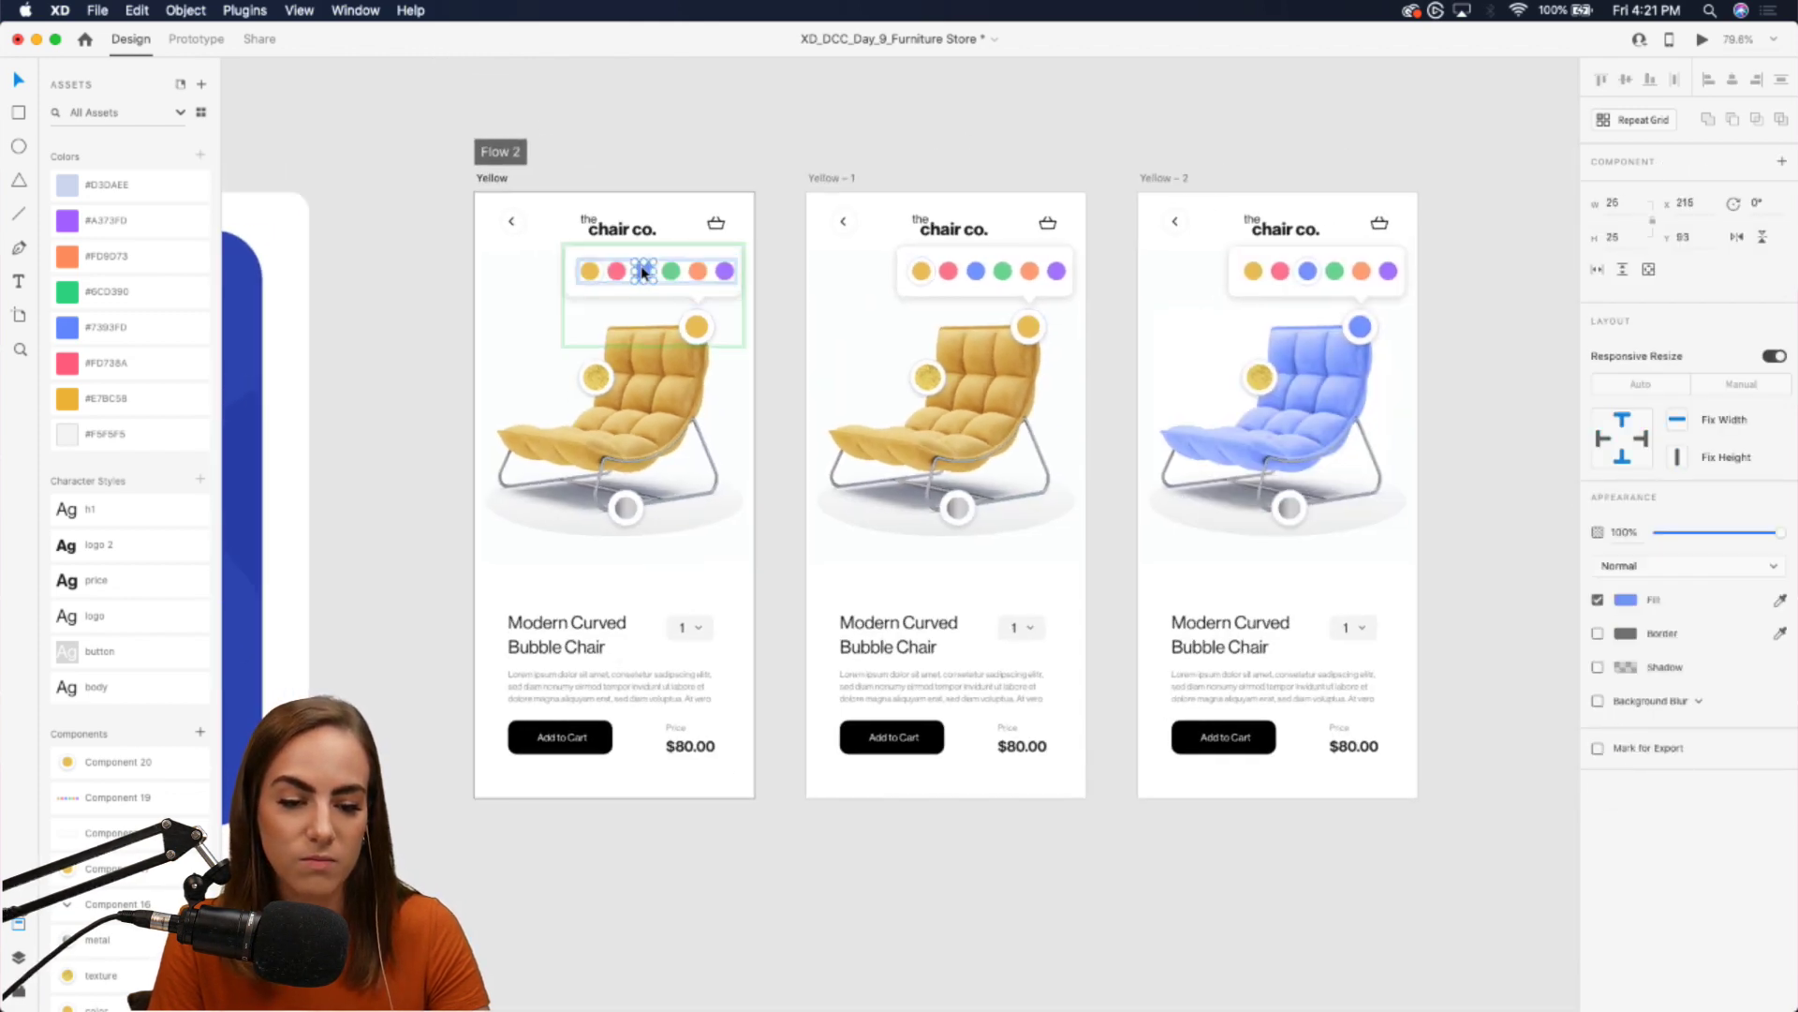
pyautogui.click(175, 39)
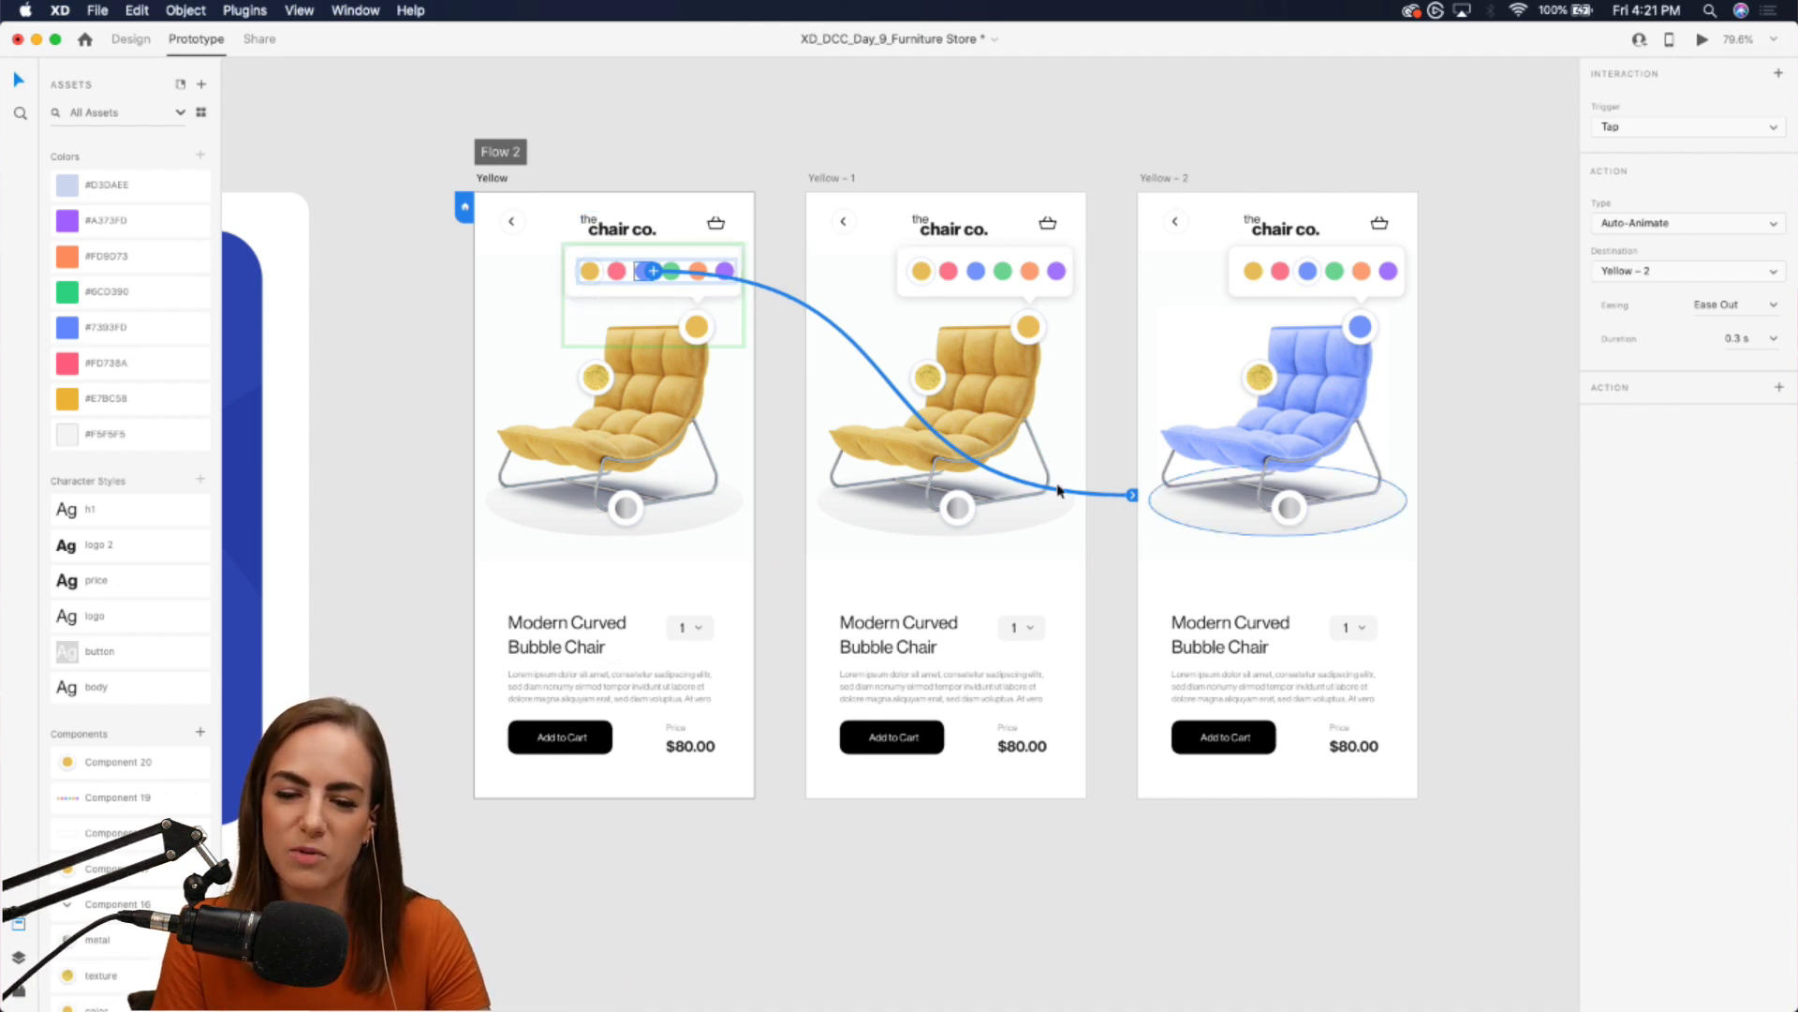
# Link the yellow circle in Yellow – 2's speech bubble back to Yellow with a Tap trigger and a Dissolve transition.
pyautogui.scroll(5, 1215, 522)
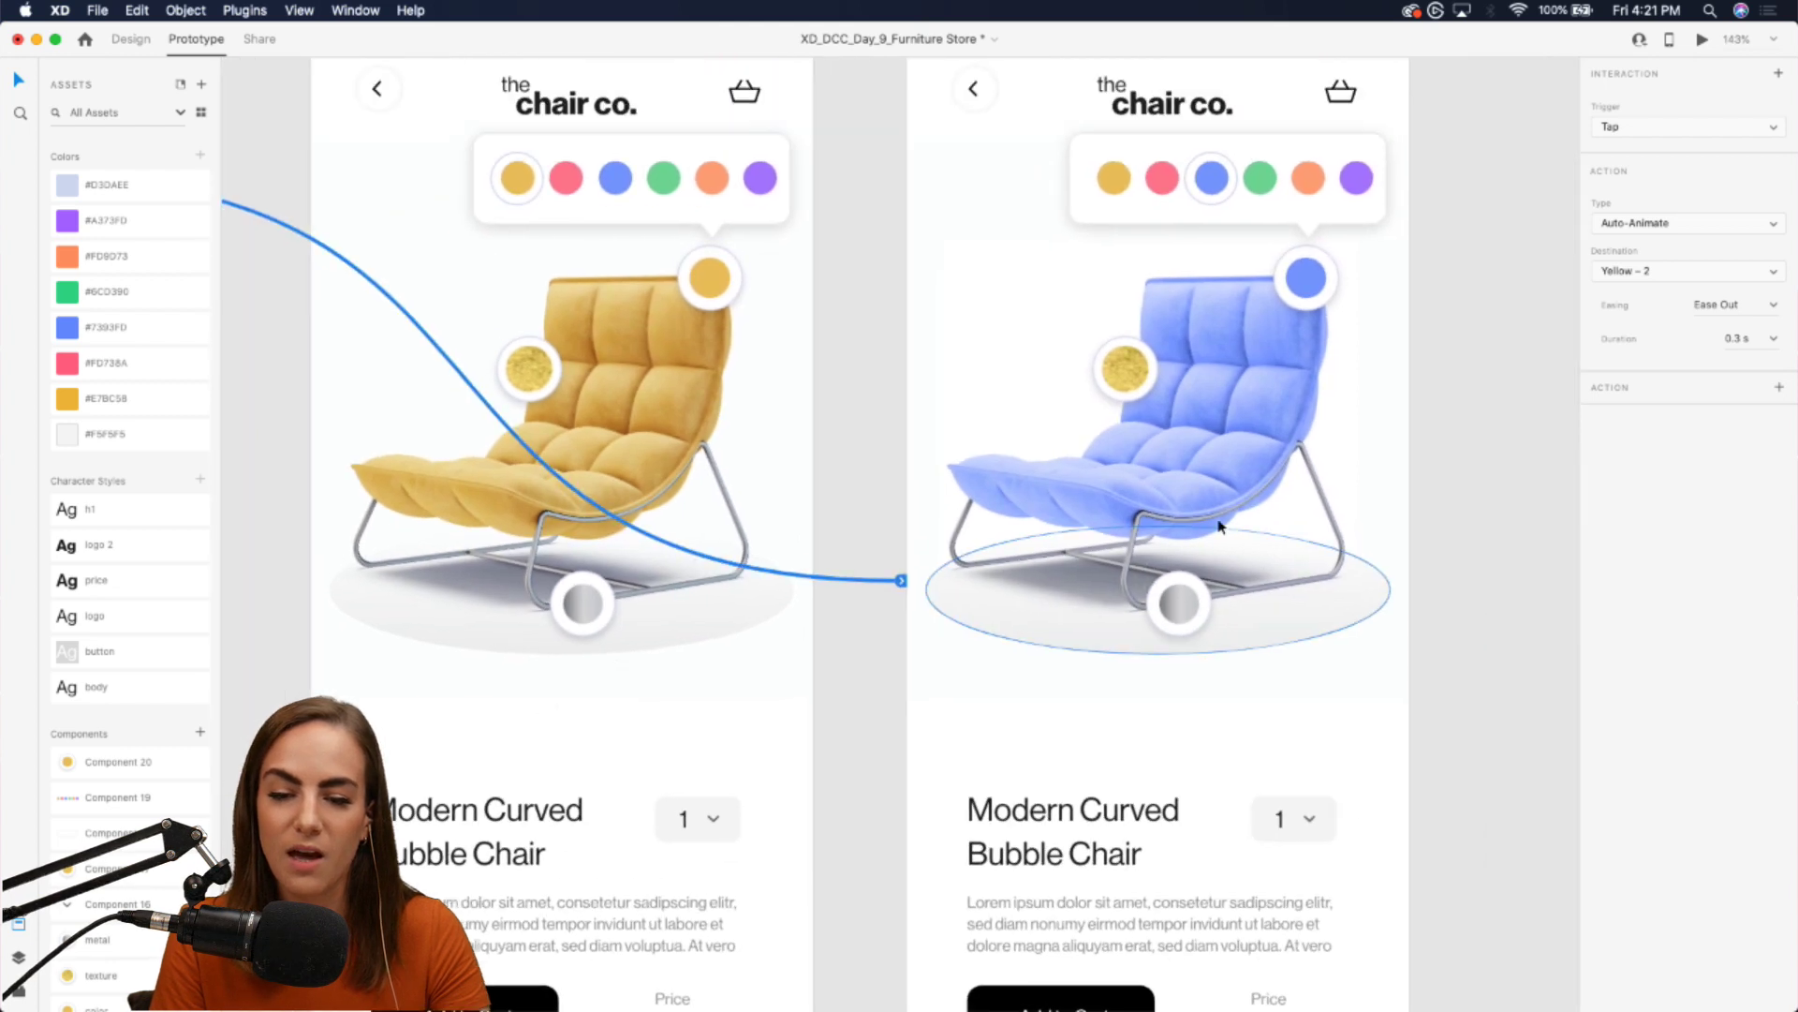
pyautogui.scroll(2, 1220, 526)
pyautogui.doubleClick(1056, 253)
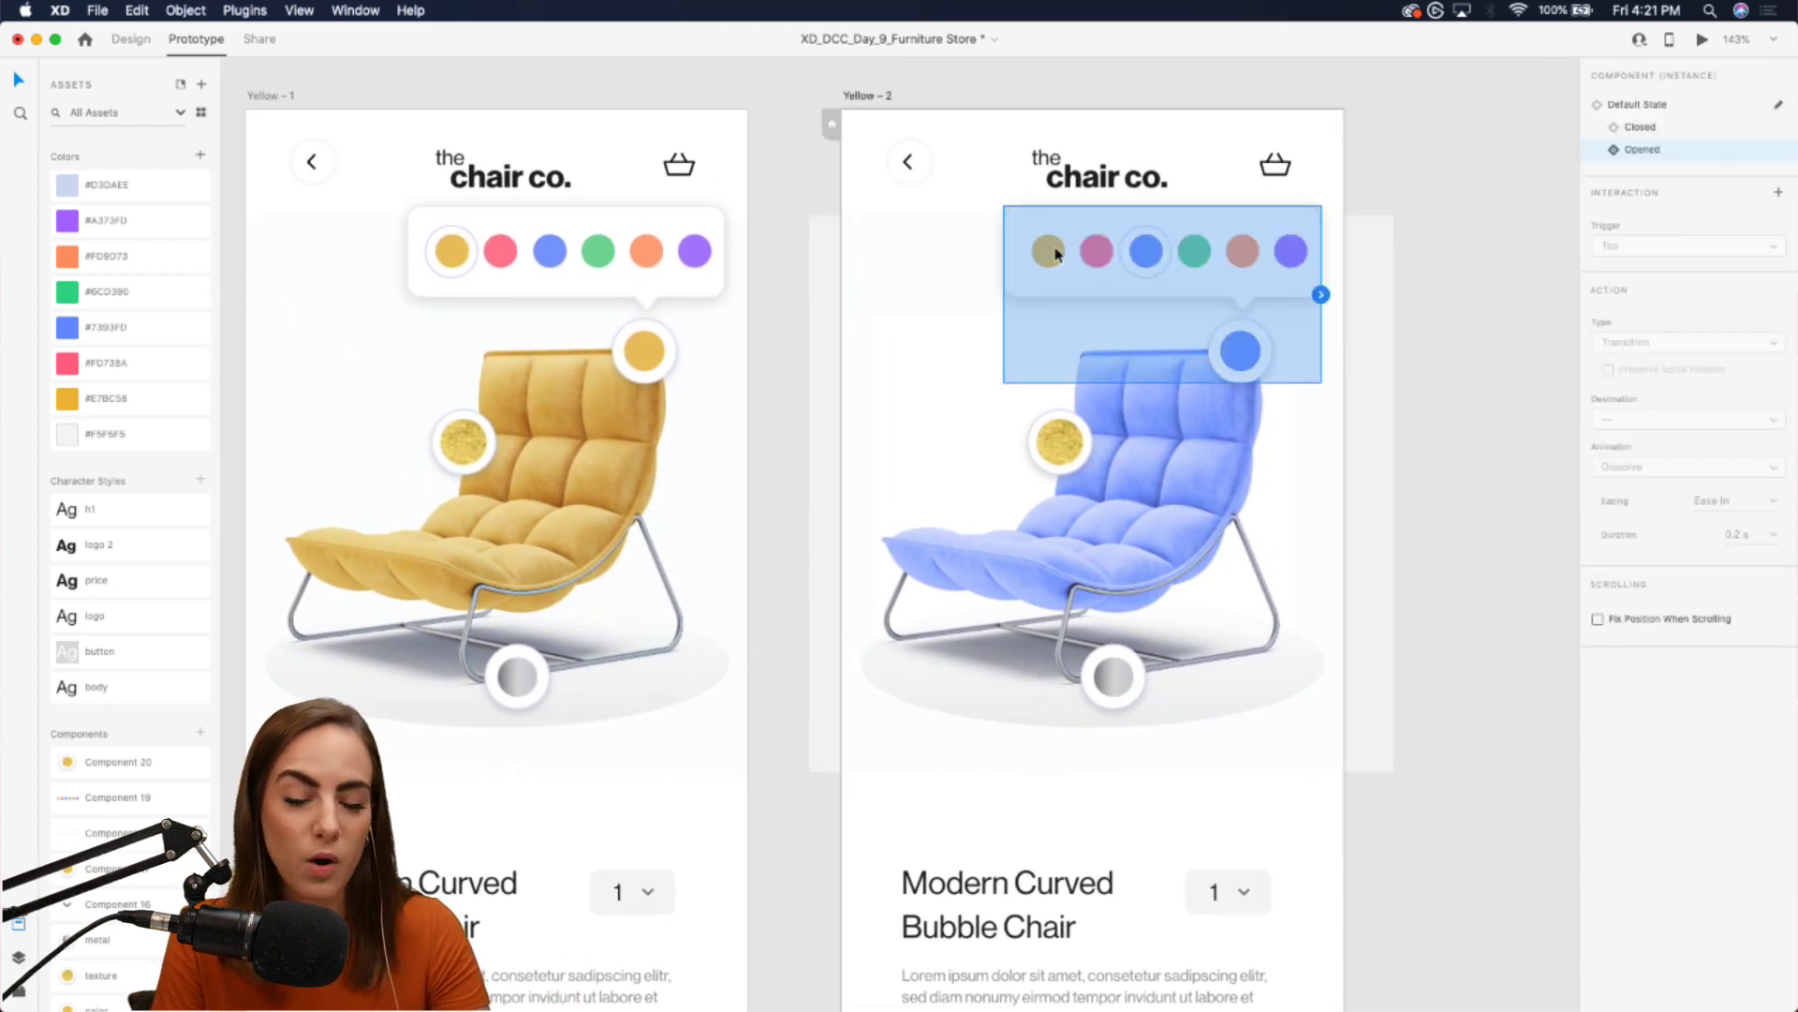
pyautogui.doubleClick(1056, 253)
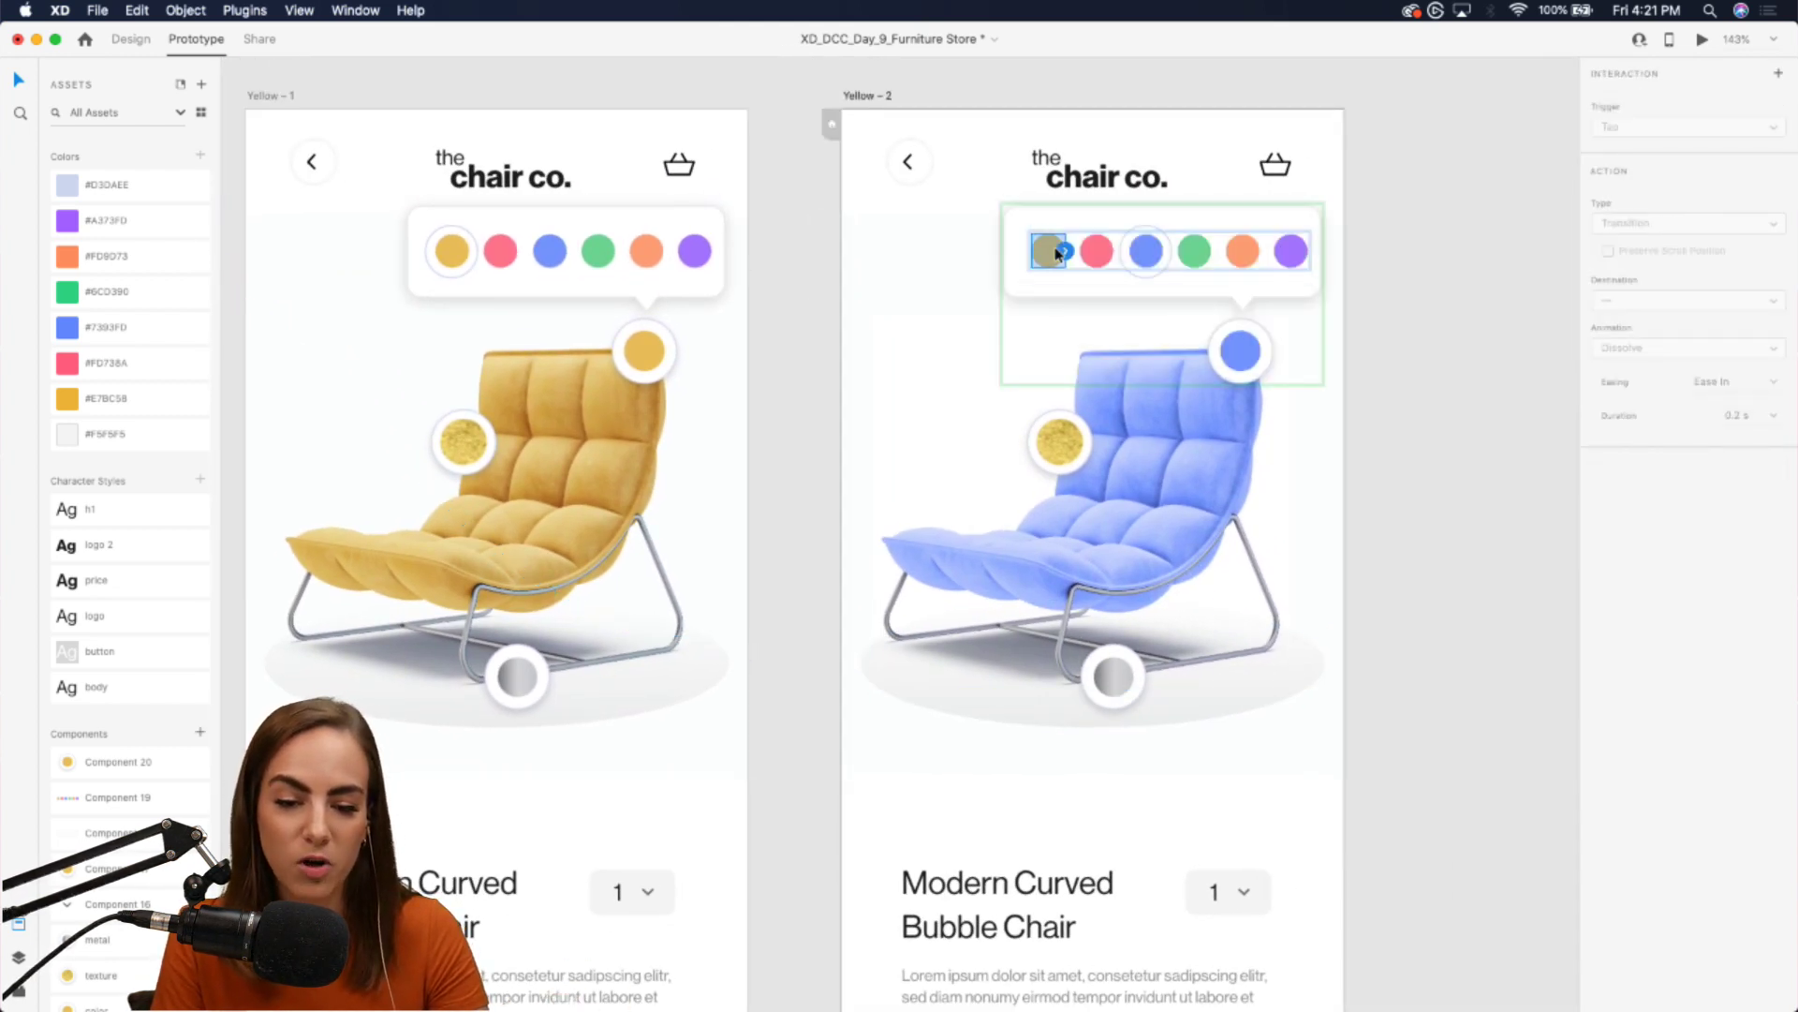
pyautogui.scroll(-5, 1068, 255)
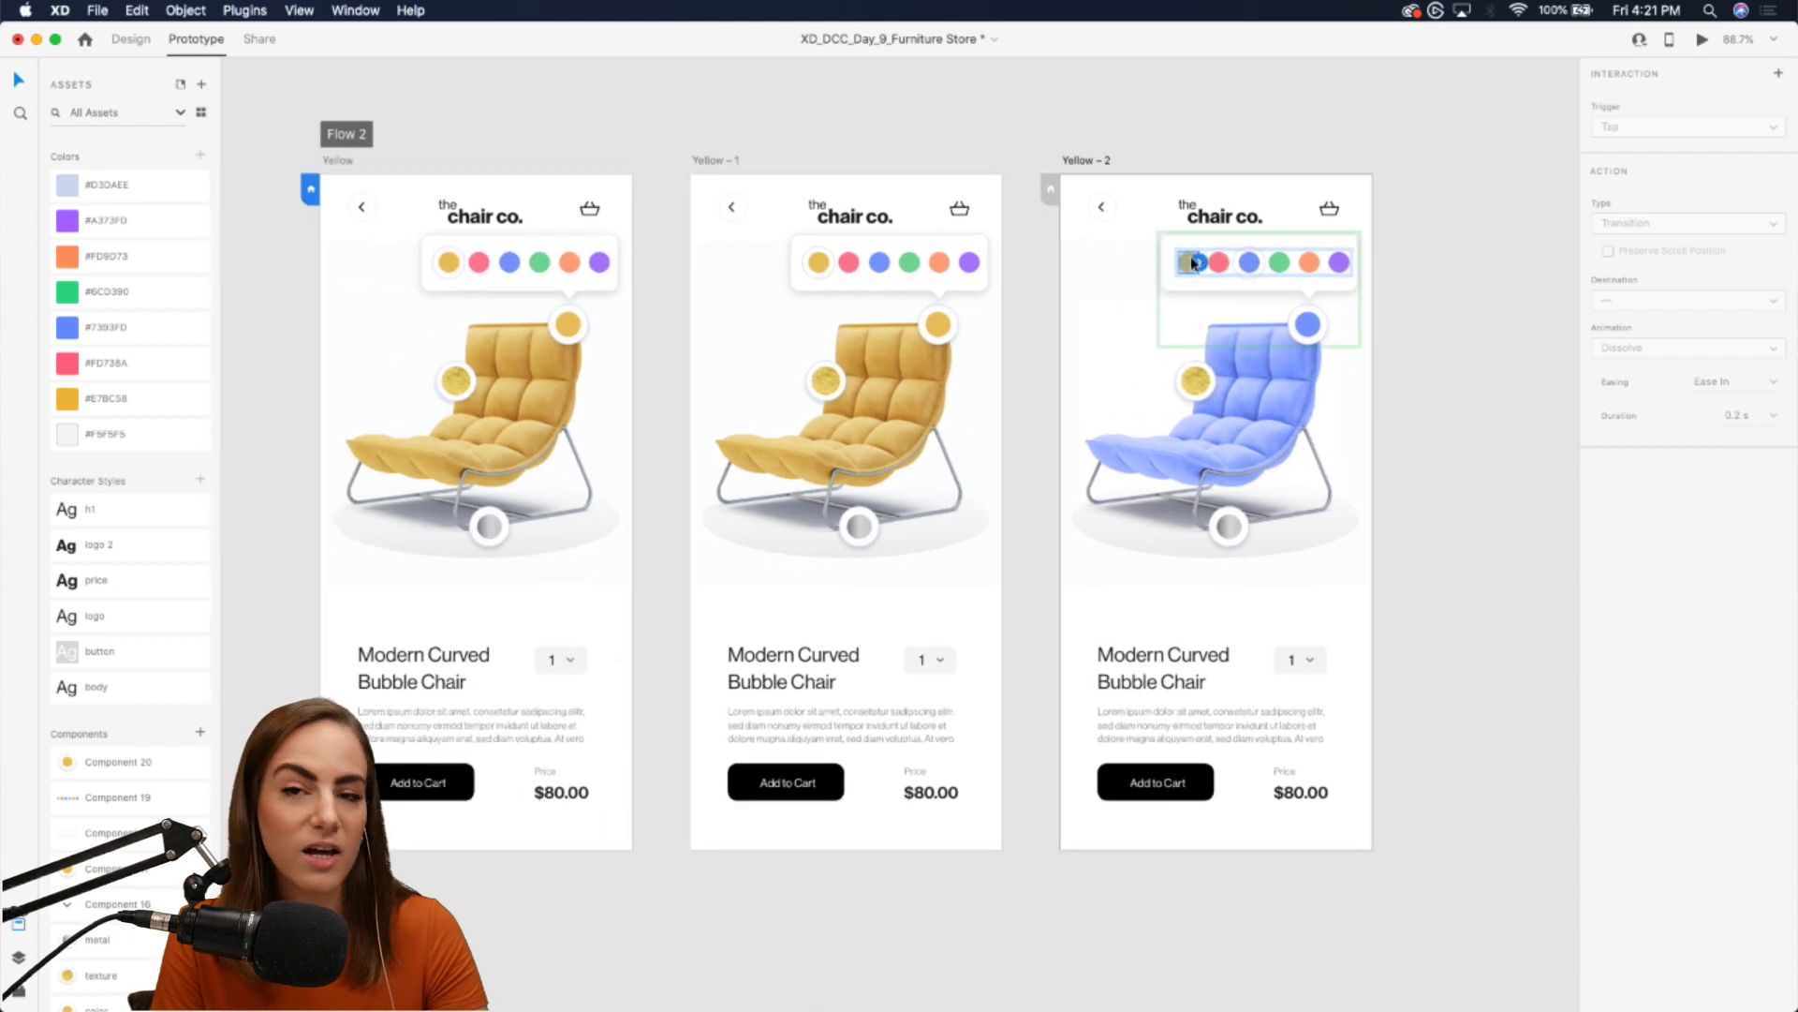
pyautogui.moveTo(1200, 265); pyautogui.dragTo(590, 469)
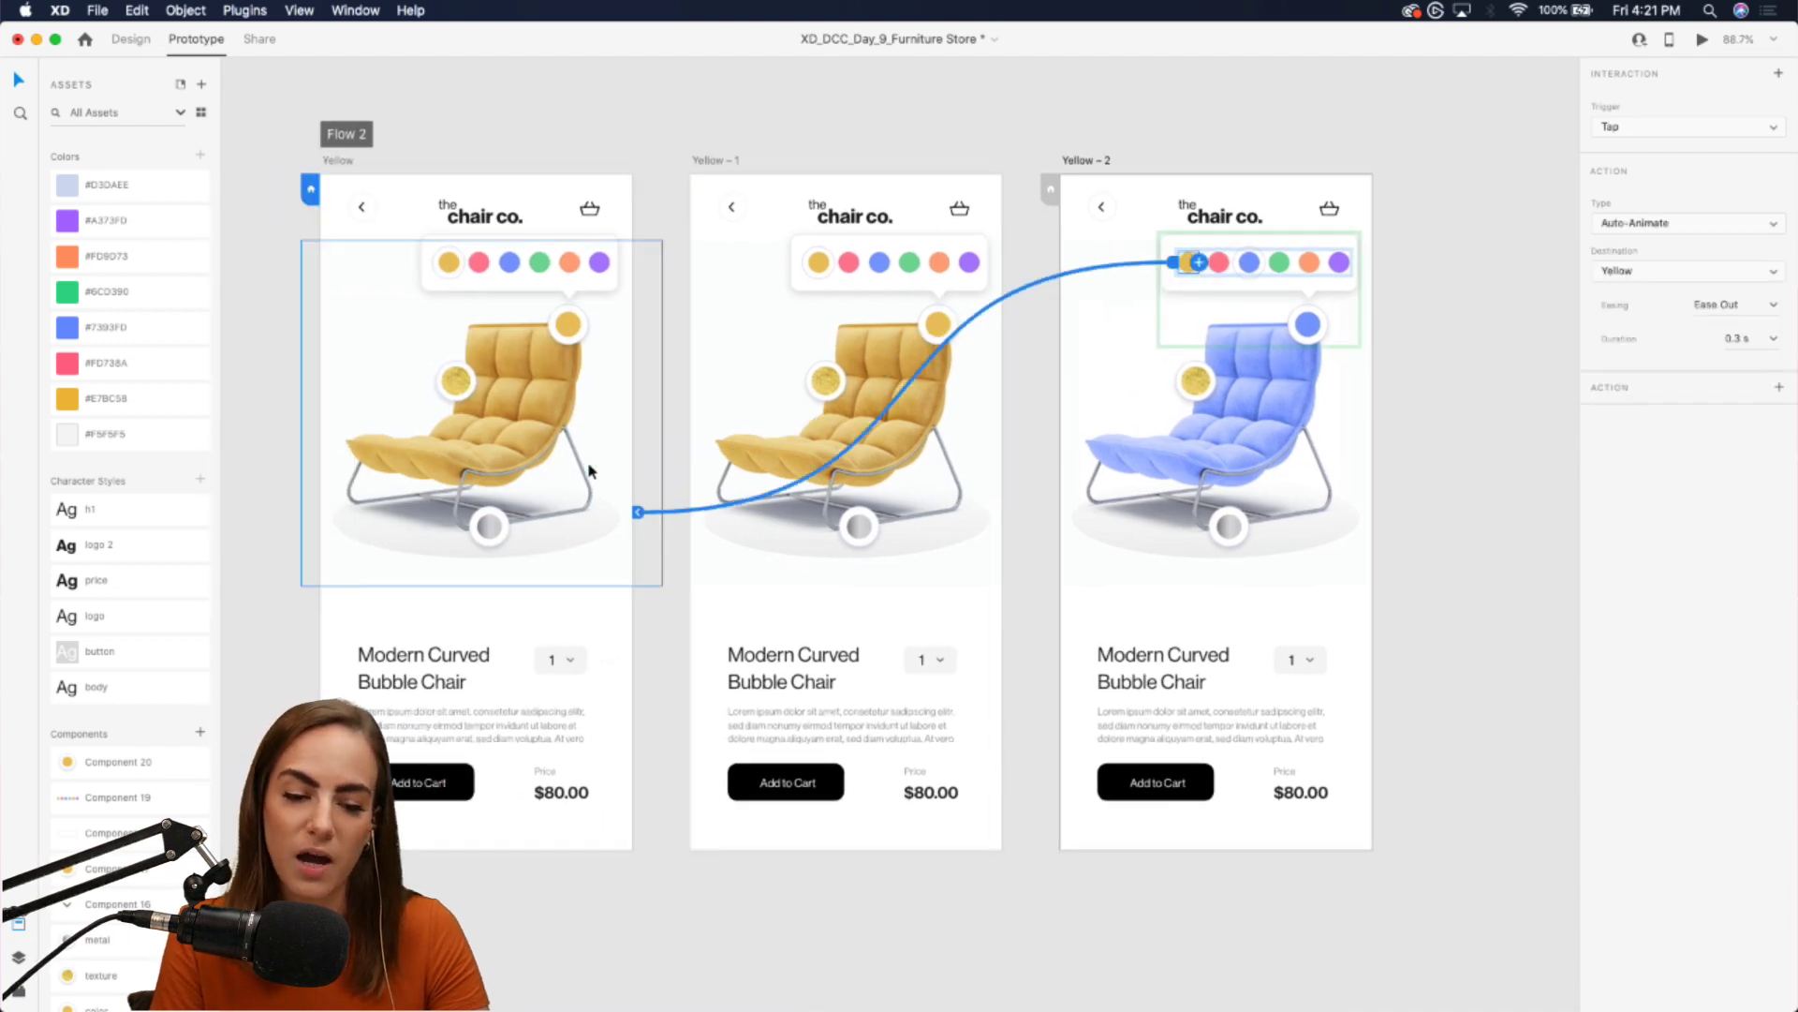
pyautogui.hscroll(-3, 590, 469)
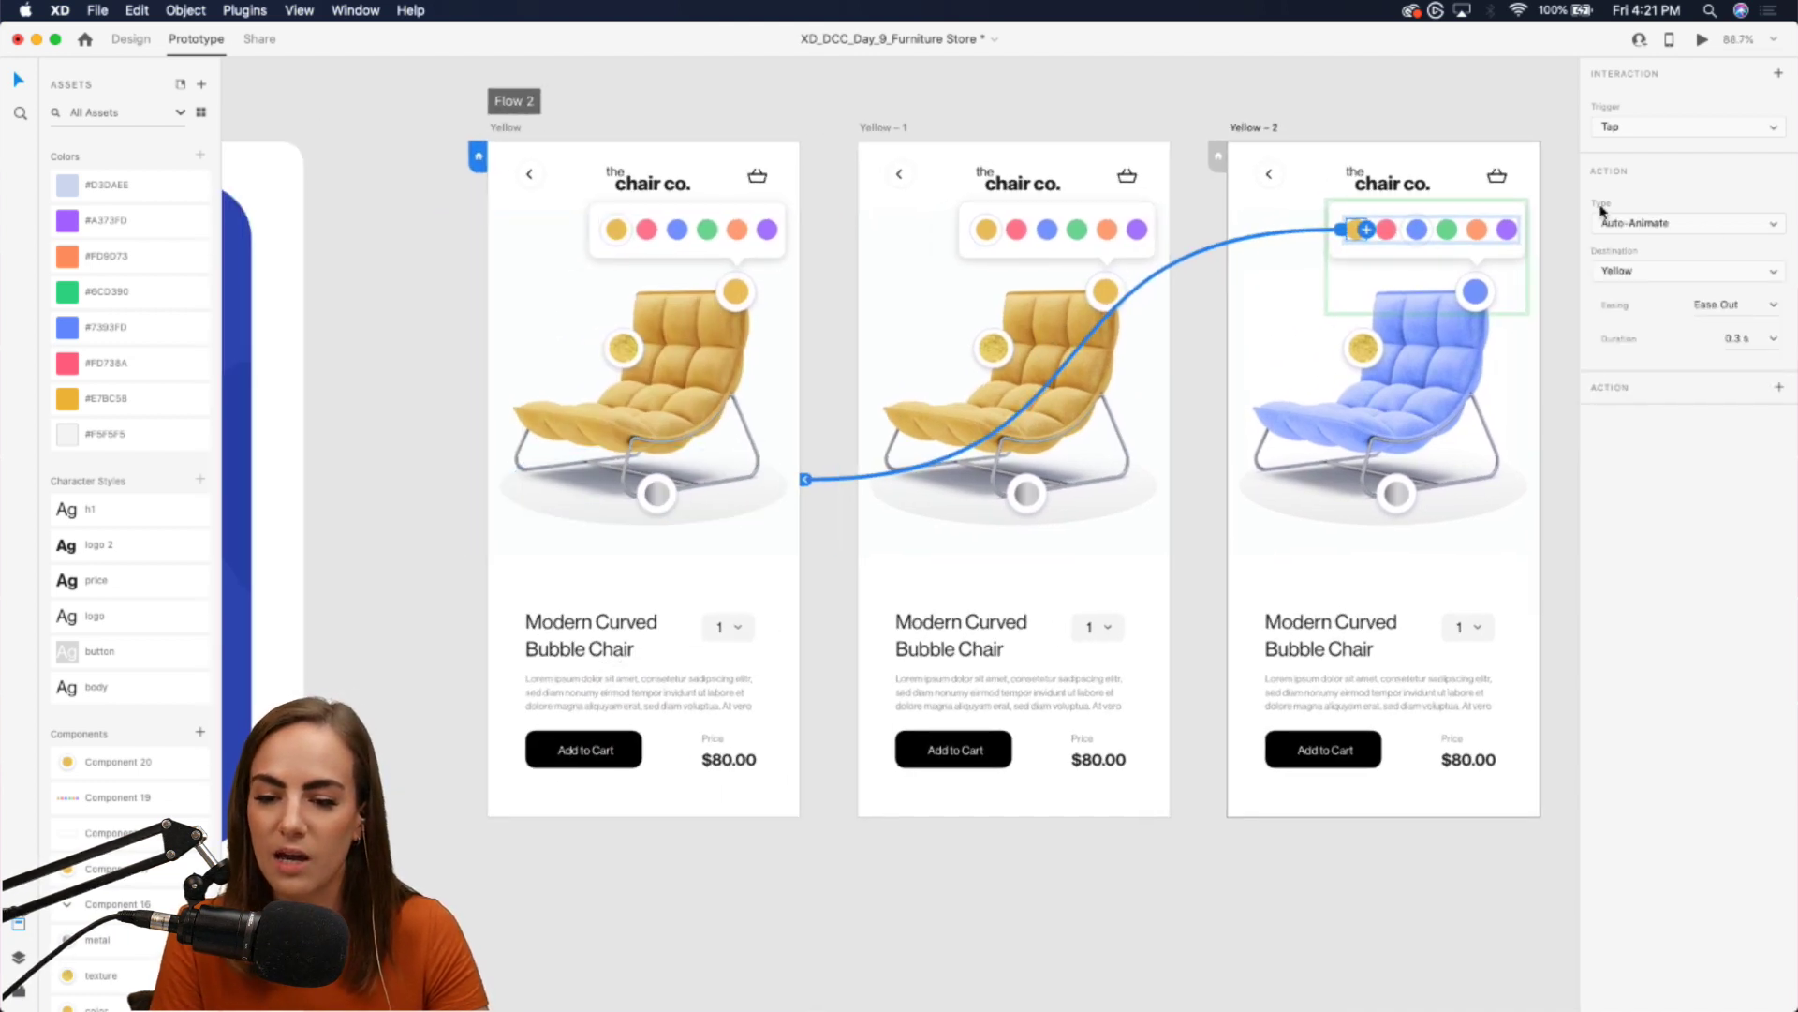
pyautogui.click(1625, 227)
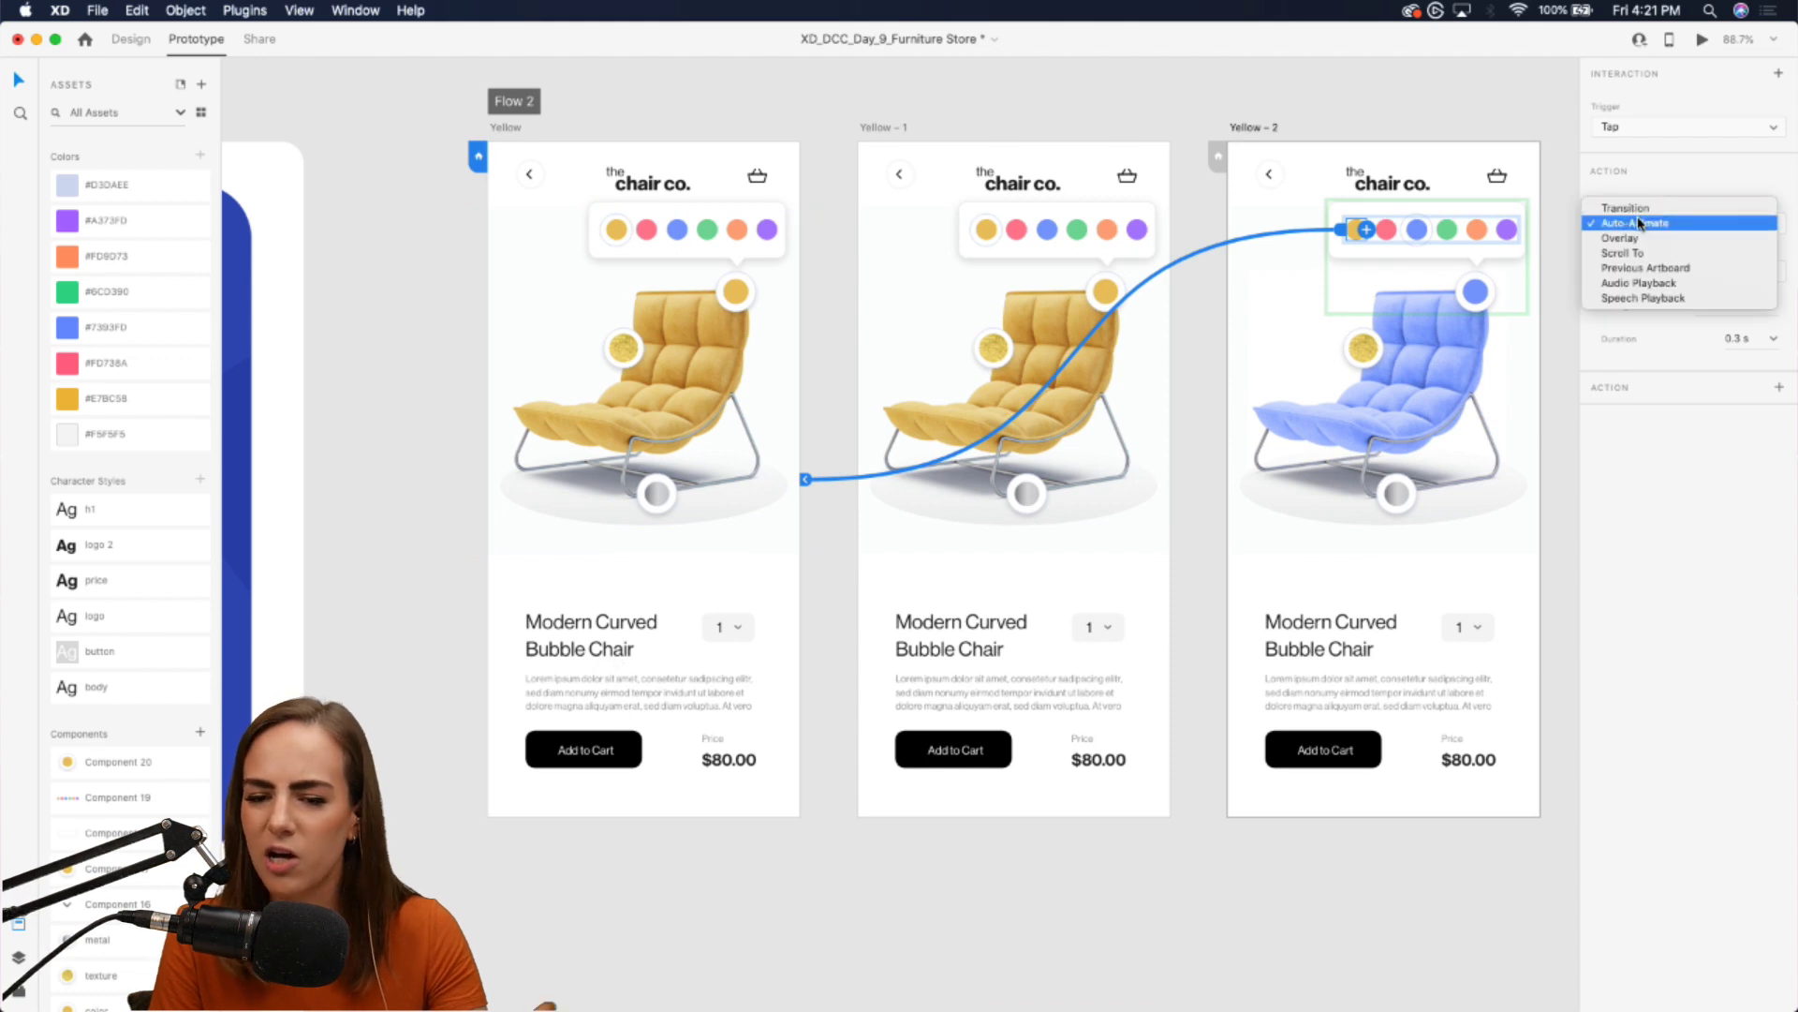
pyautogui.click(1637, 208)
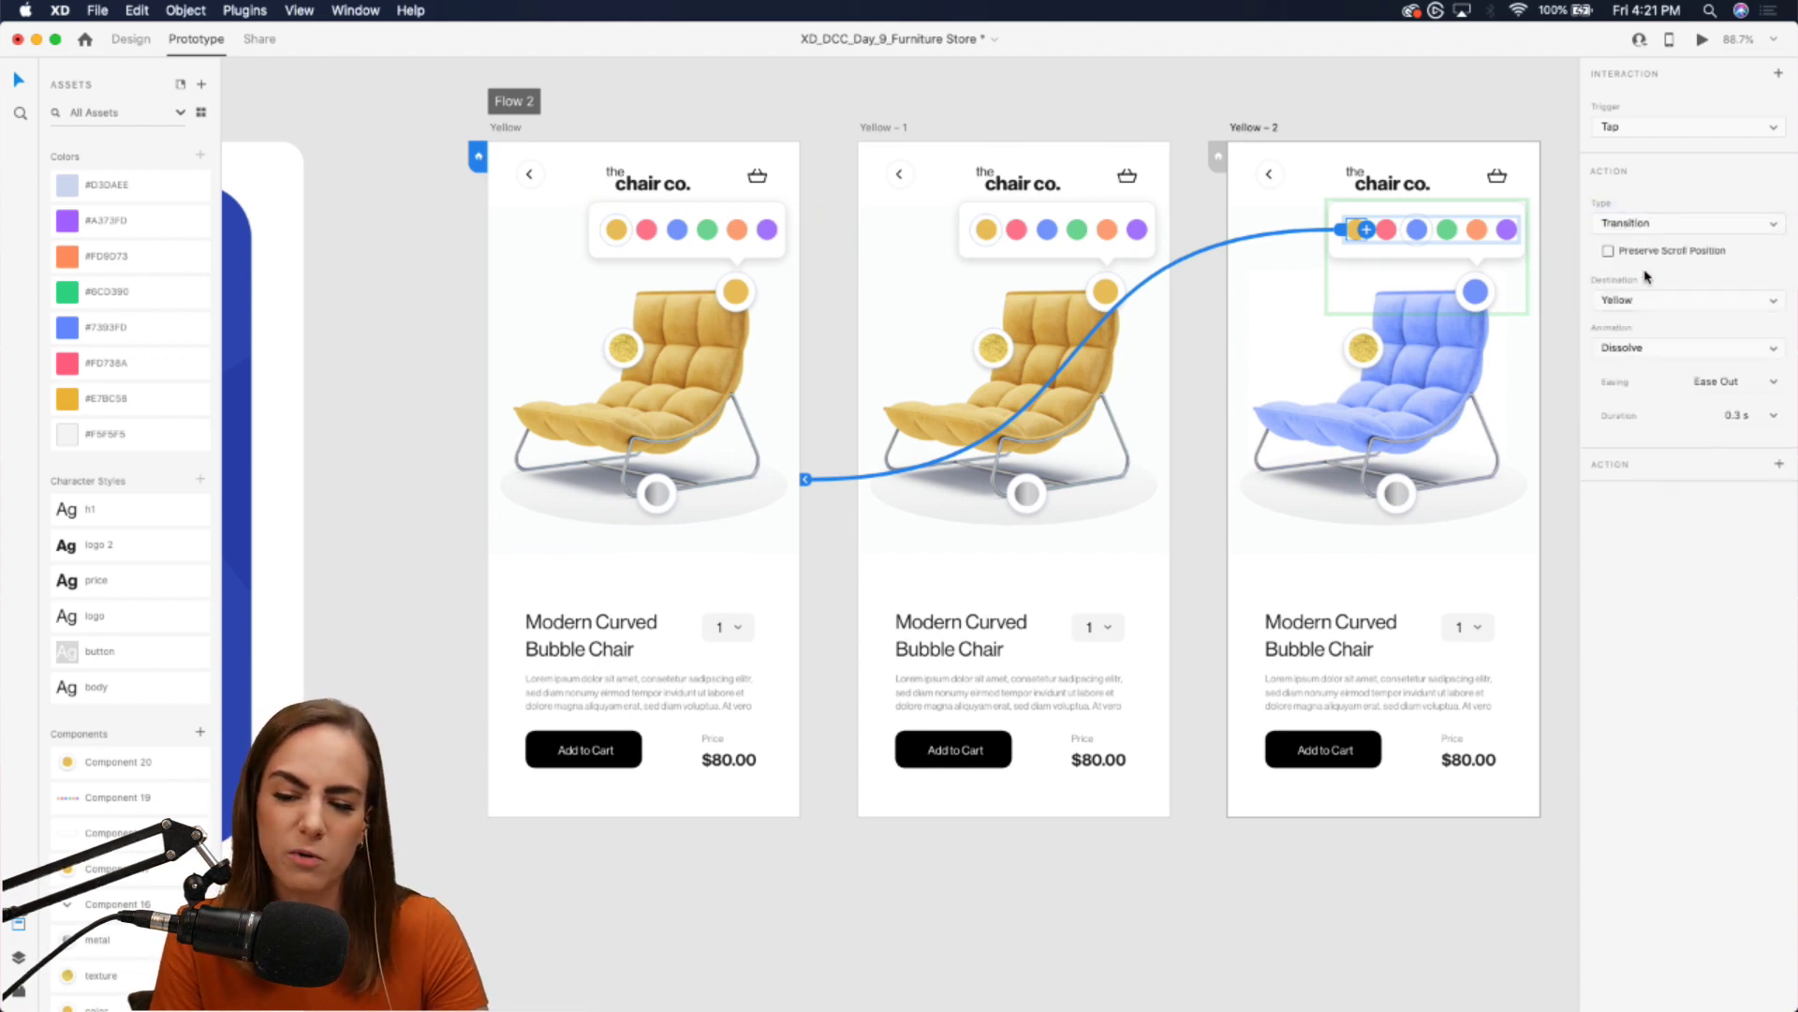
# Preview the prototype from Yellow, test the blue and yellow color options on the chair, and close the preview.
pyautogui.click(580, 296)
pyautogui.hscroll(-2, 581, 301)
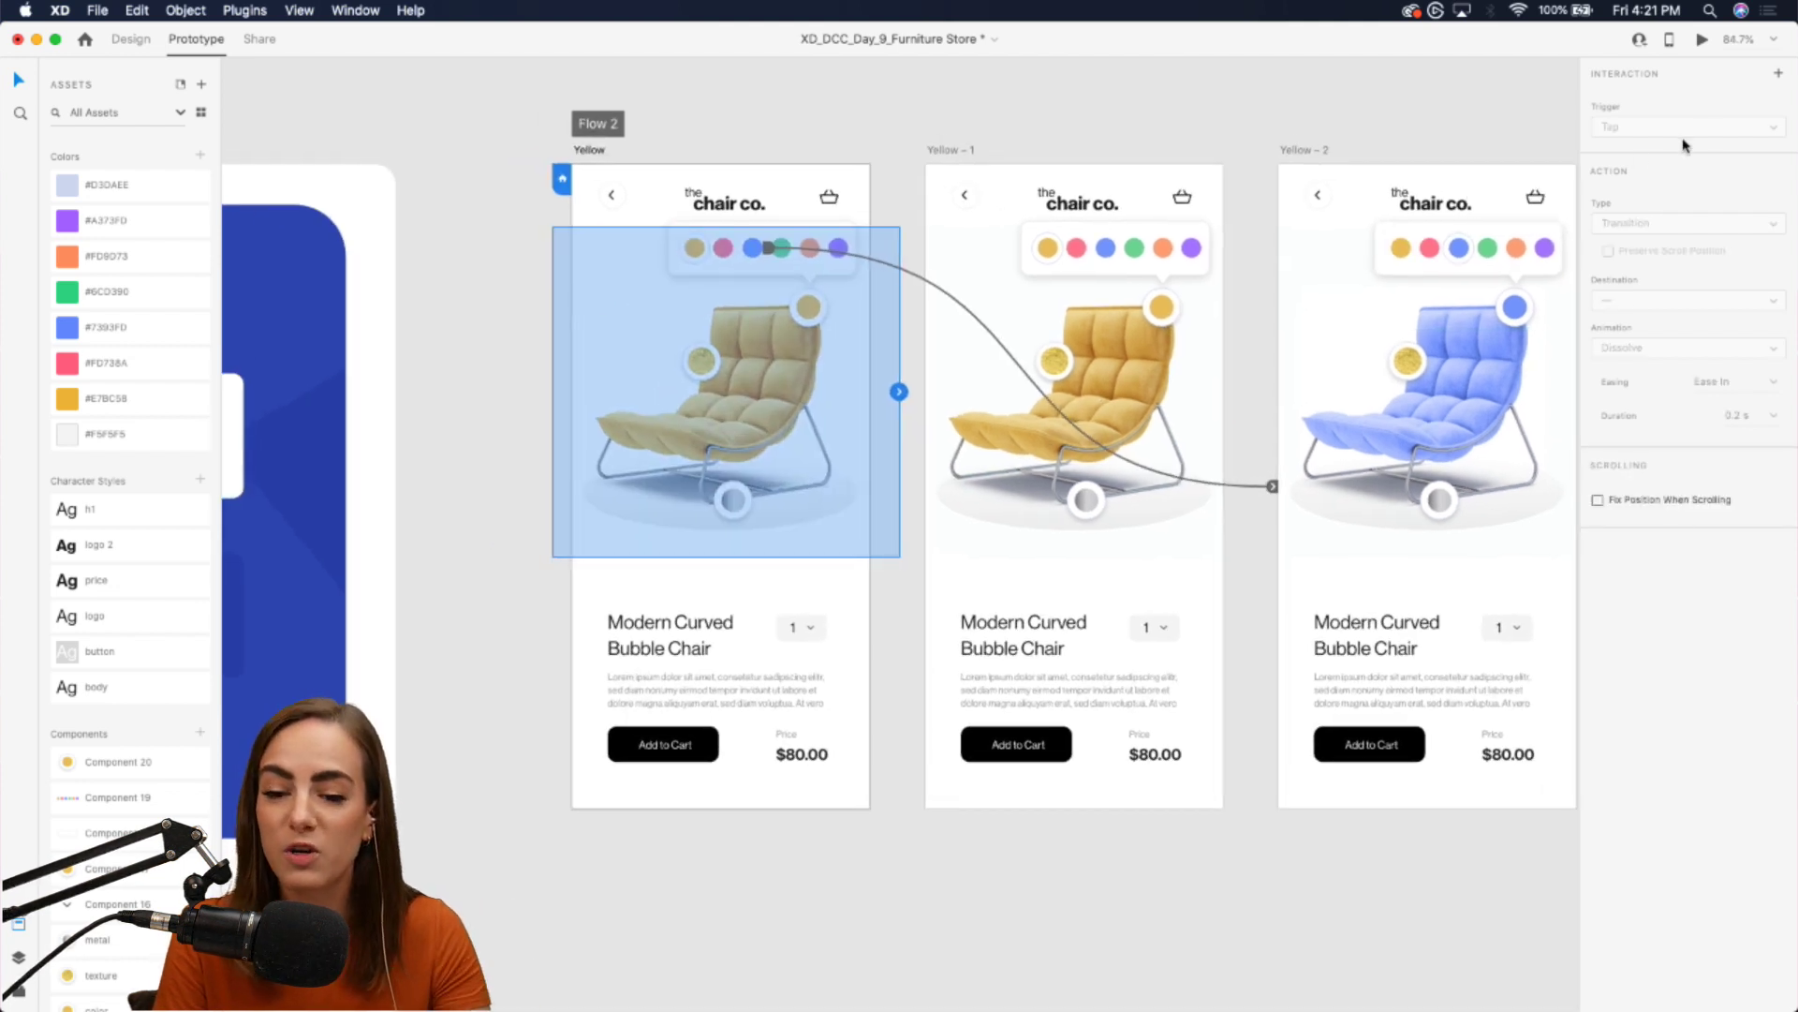
pyautogui.click(1703, 42)
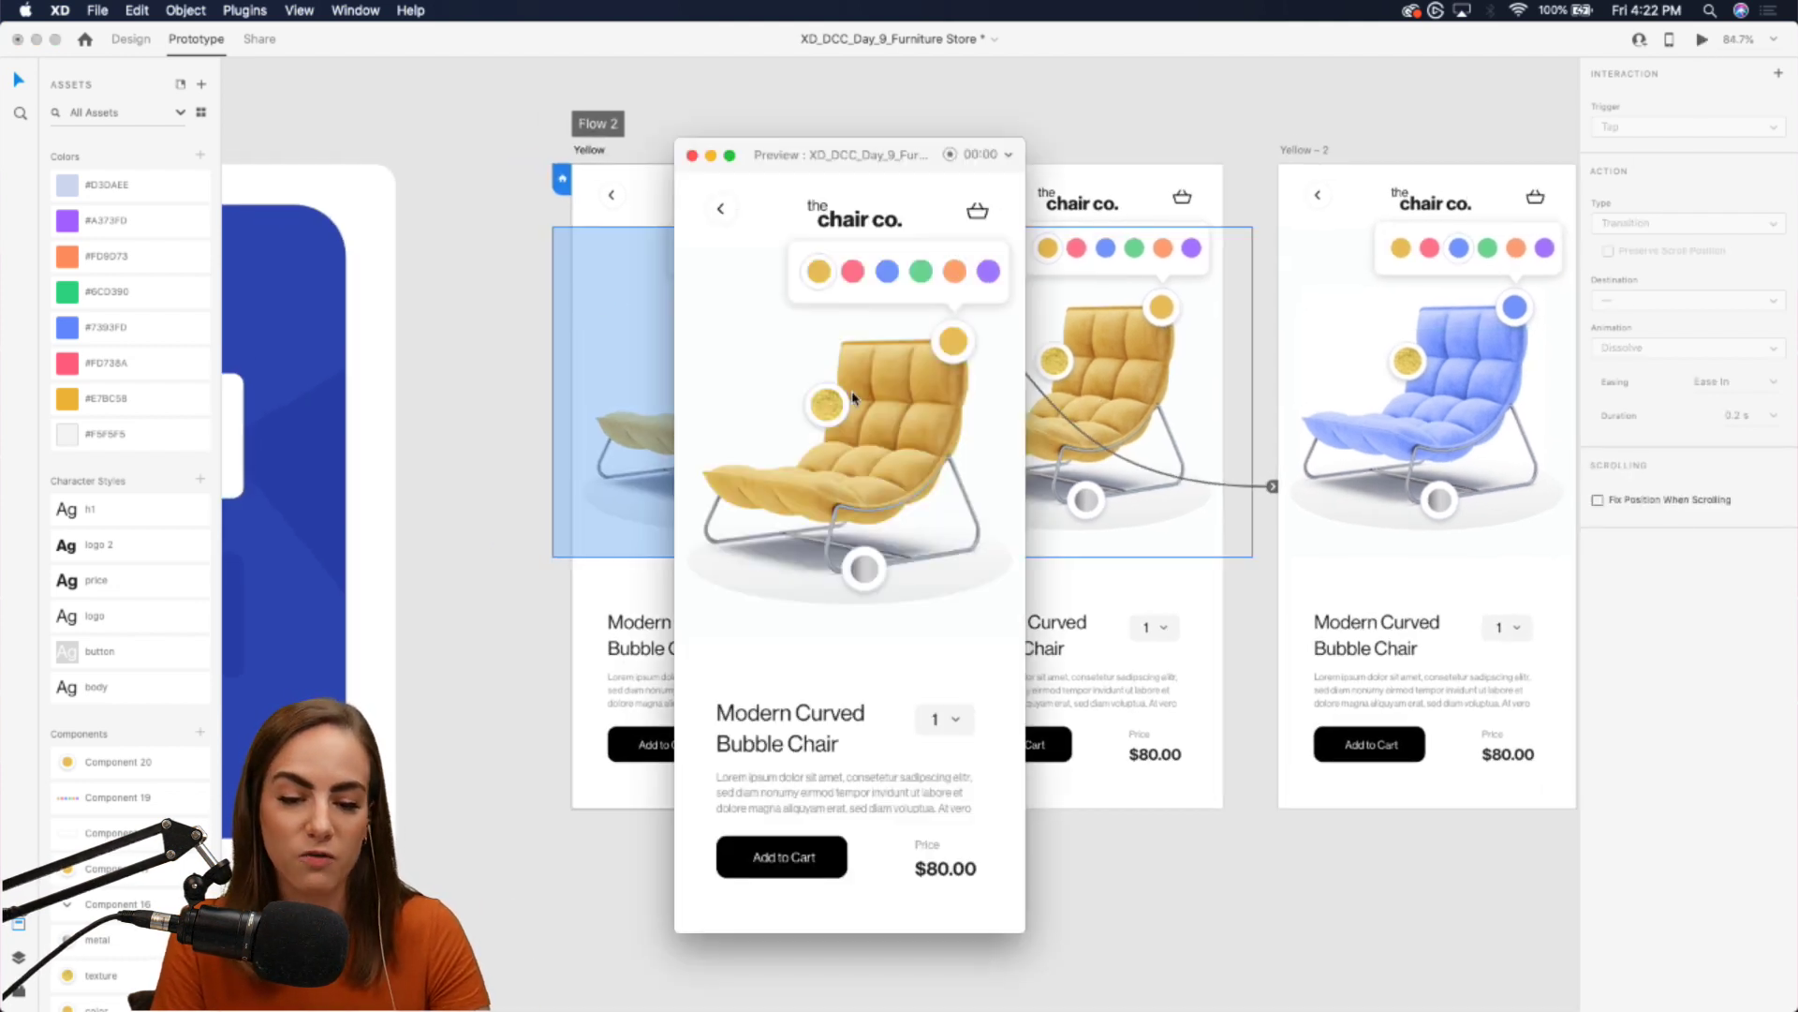
pyautogui.click(887, 273)
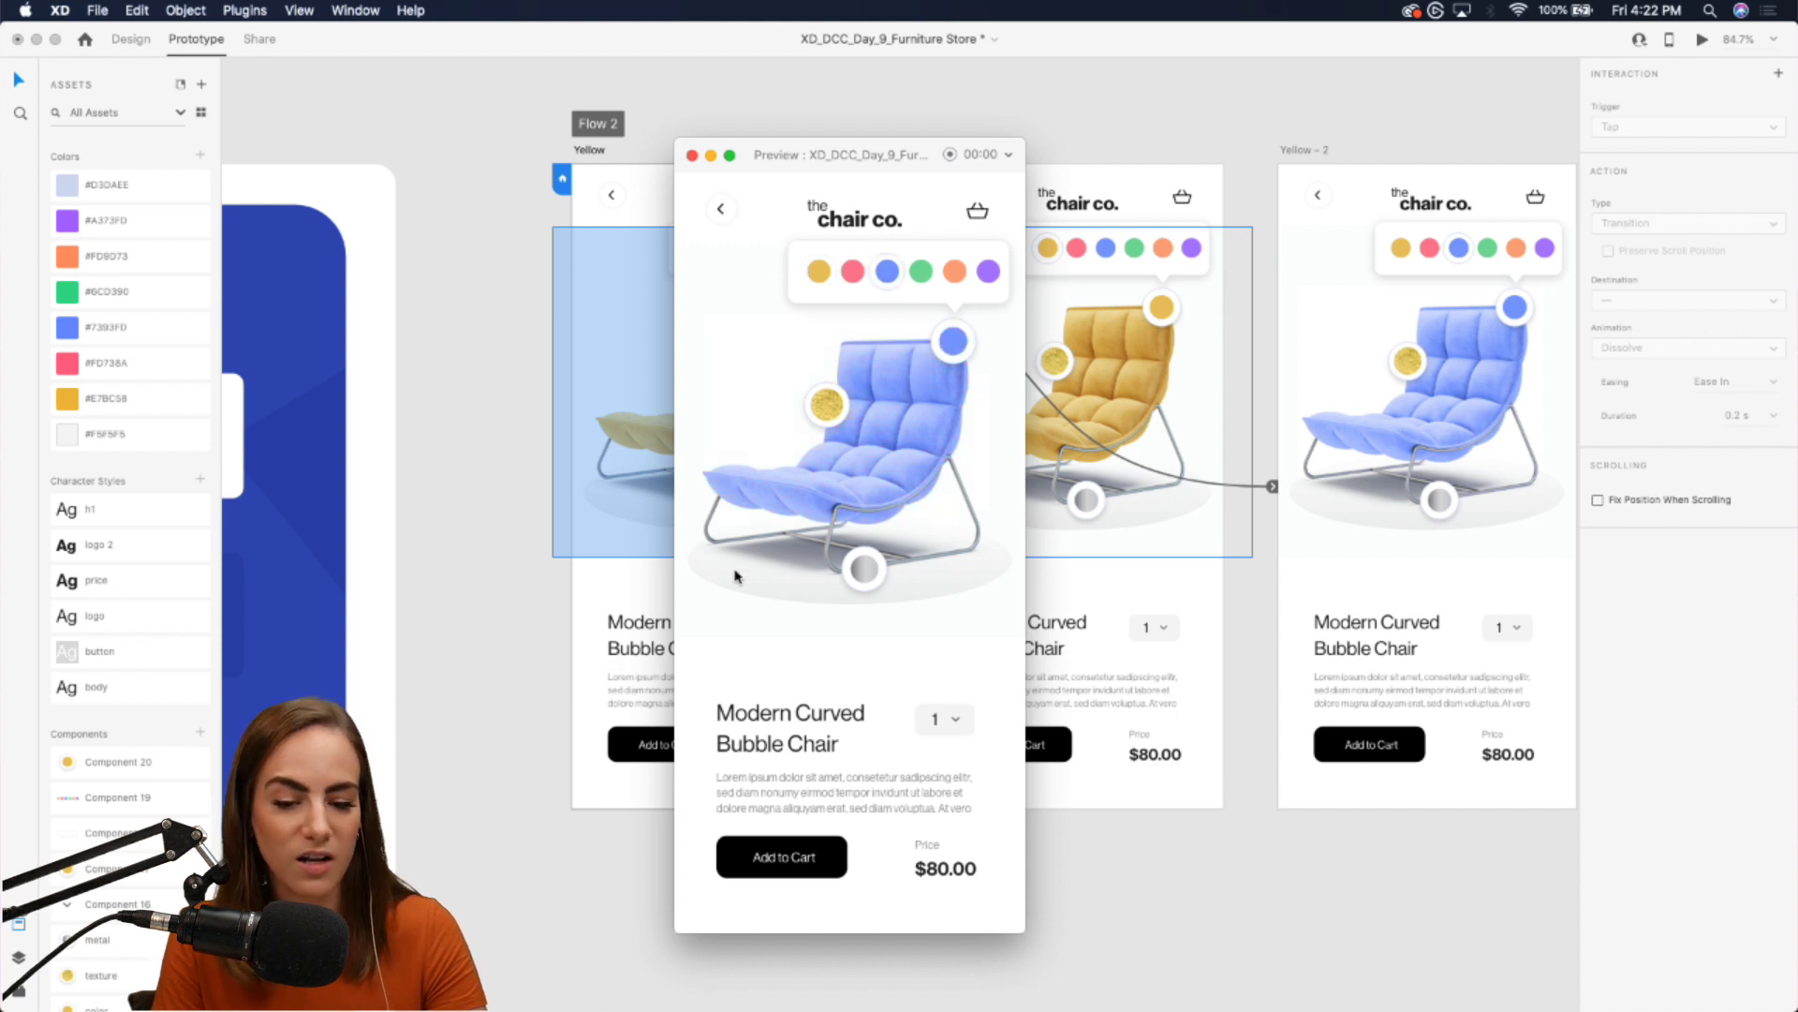
pyautogui.click(819, 272)
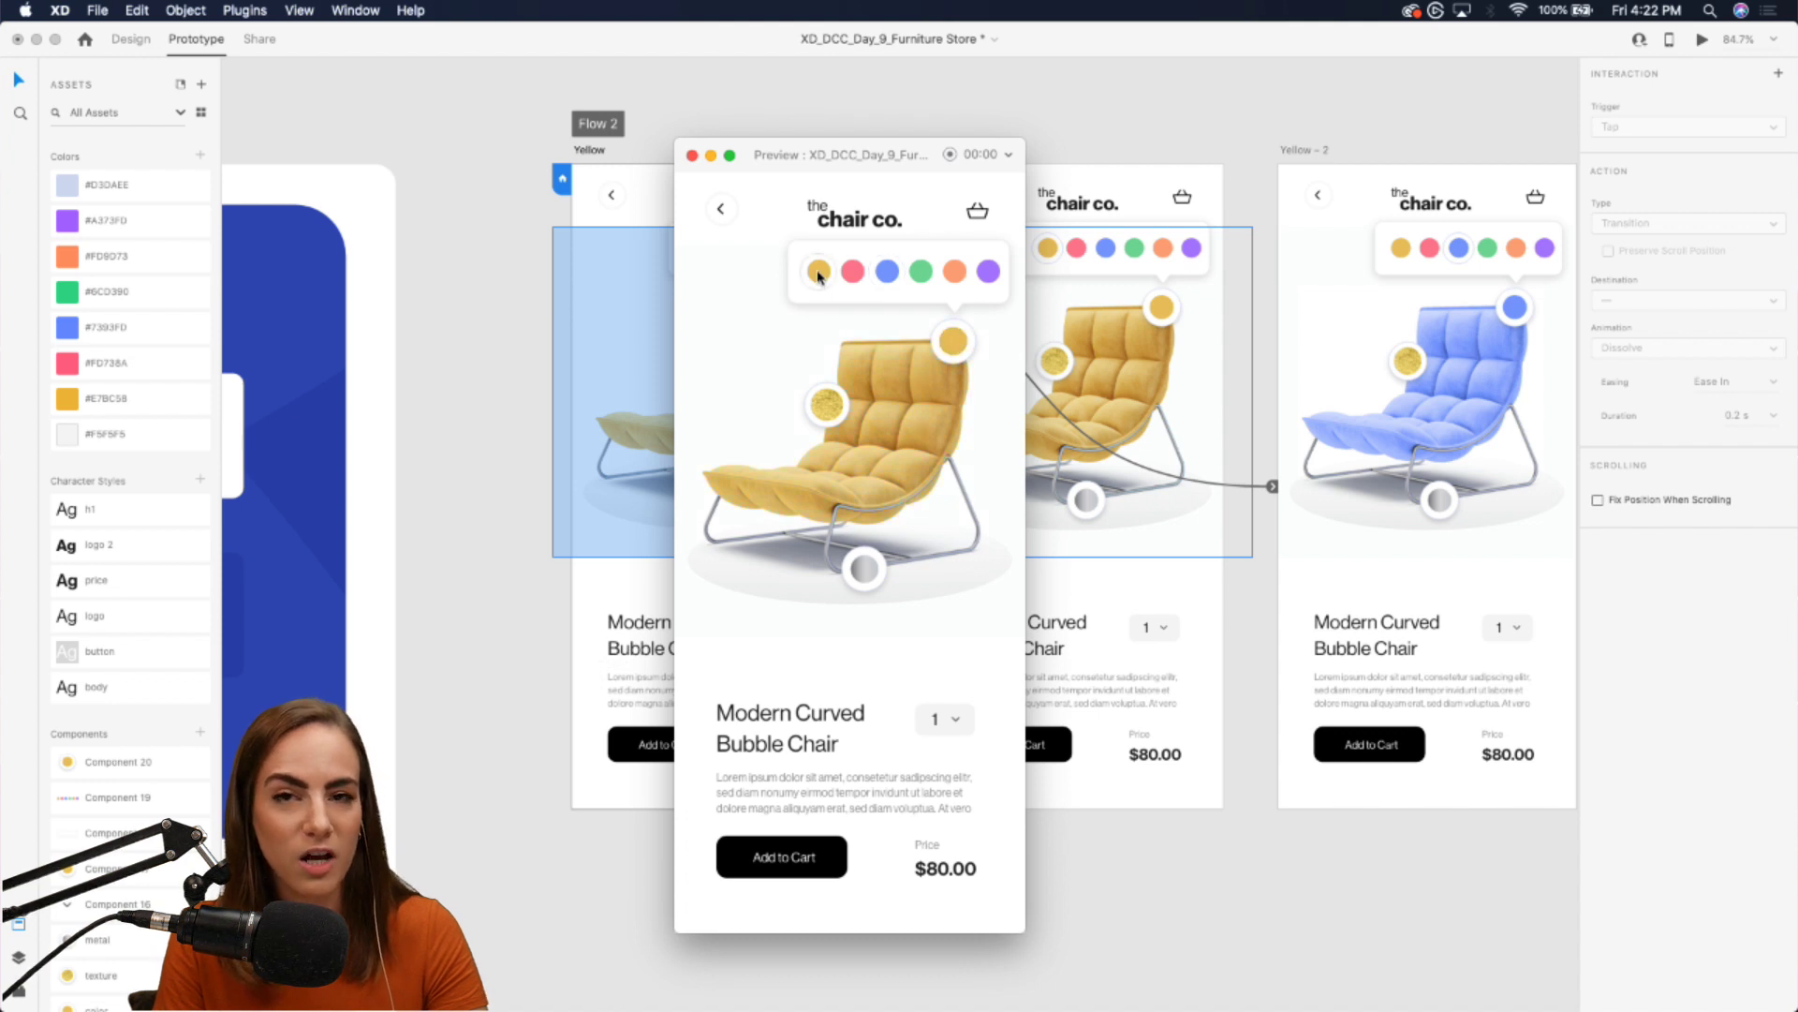
pyautogui.click(692, 156)
pyautogui.click(830, 89)
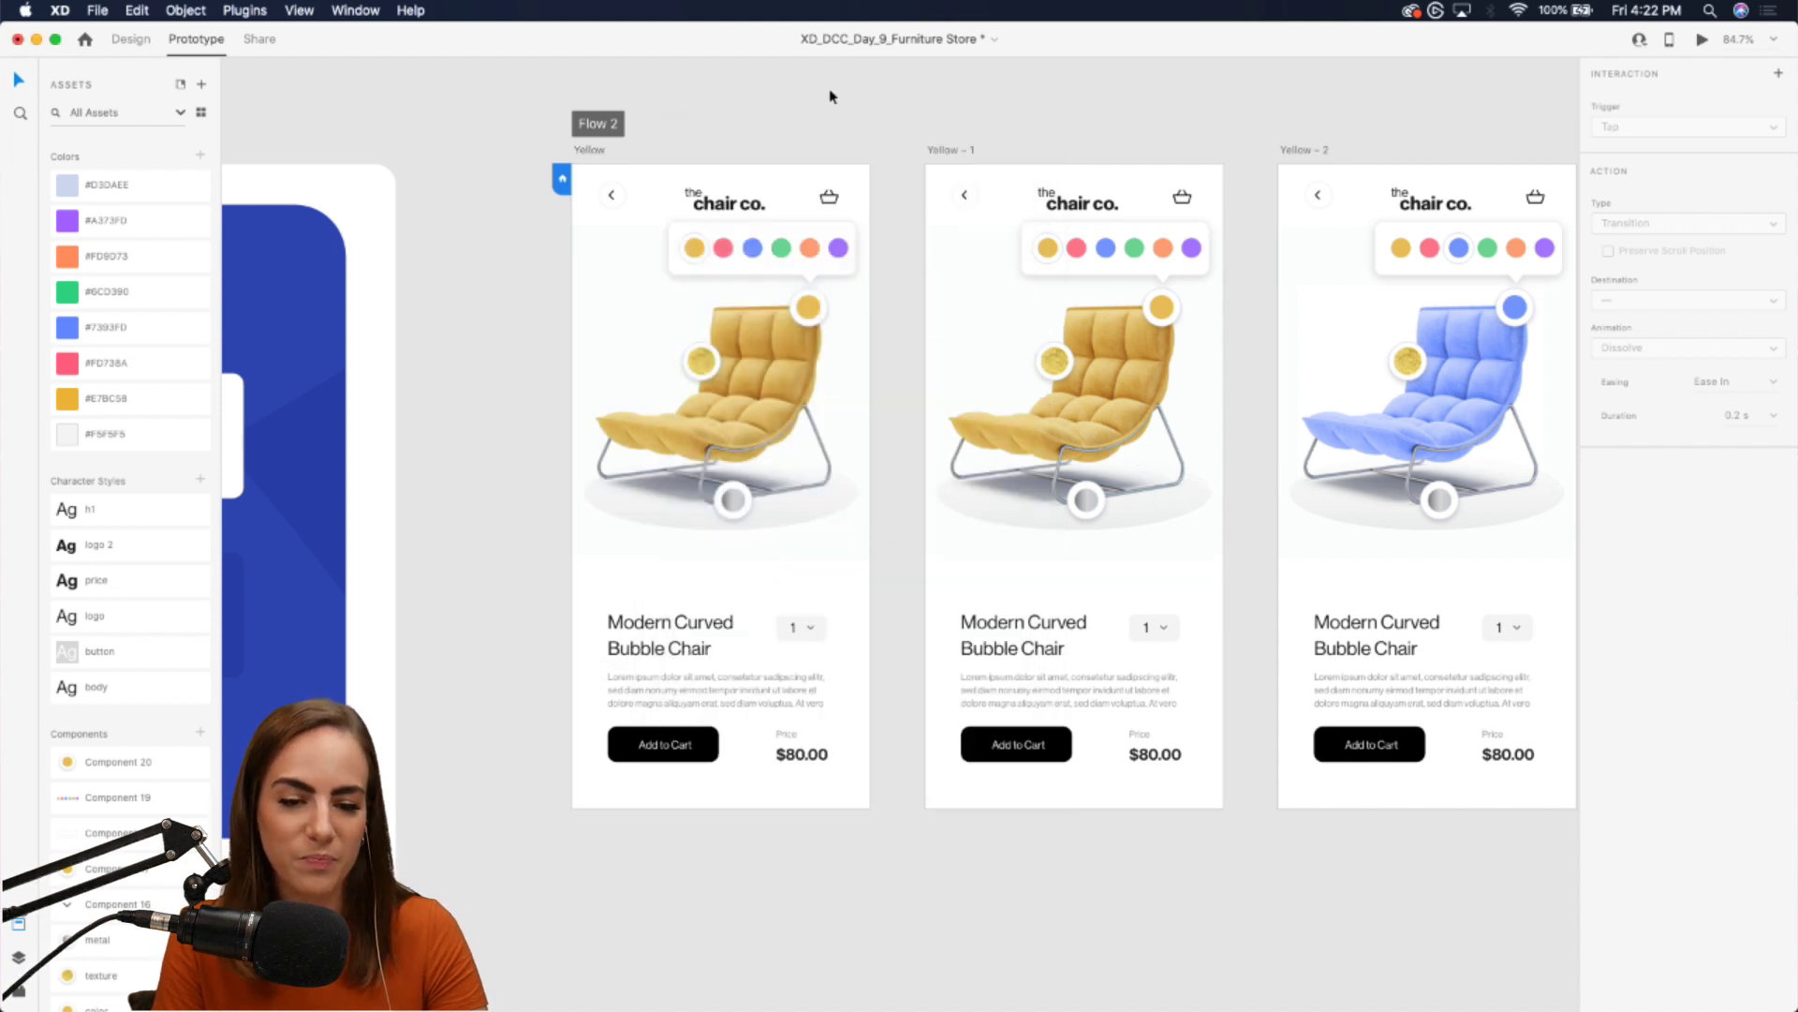
# Examine the finished Flow 1 artboards for the chair's color and metal leg variations, including silver, gold, pink and black.
pyautogui.press('super+0')
pyautogui.scroll(-3, 819, 129)
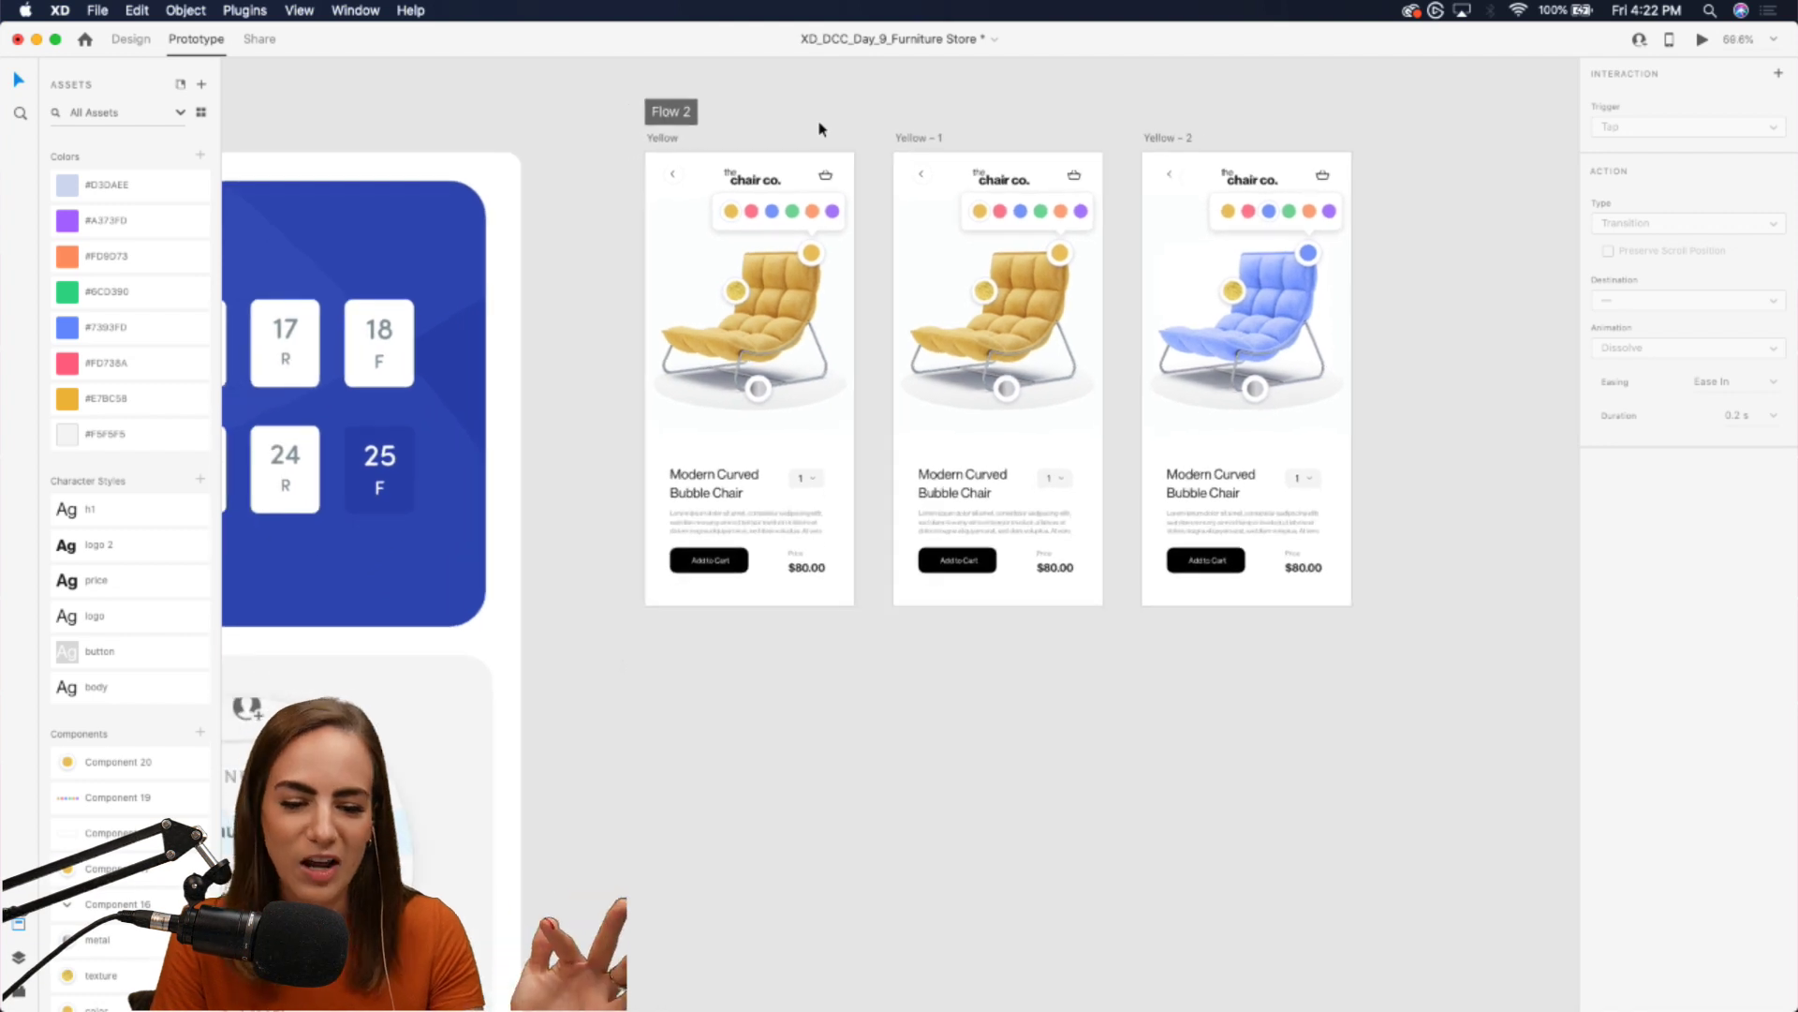
pyautogui.scroll(-5, 820, 128)
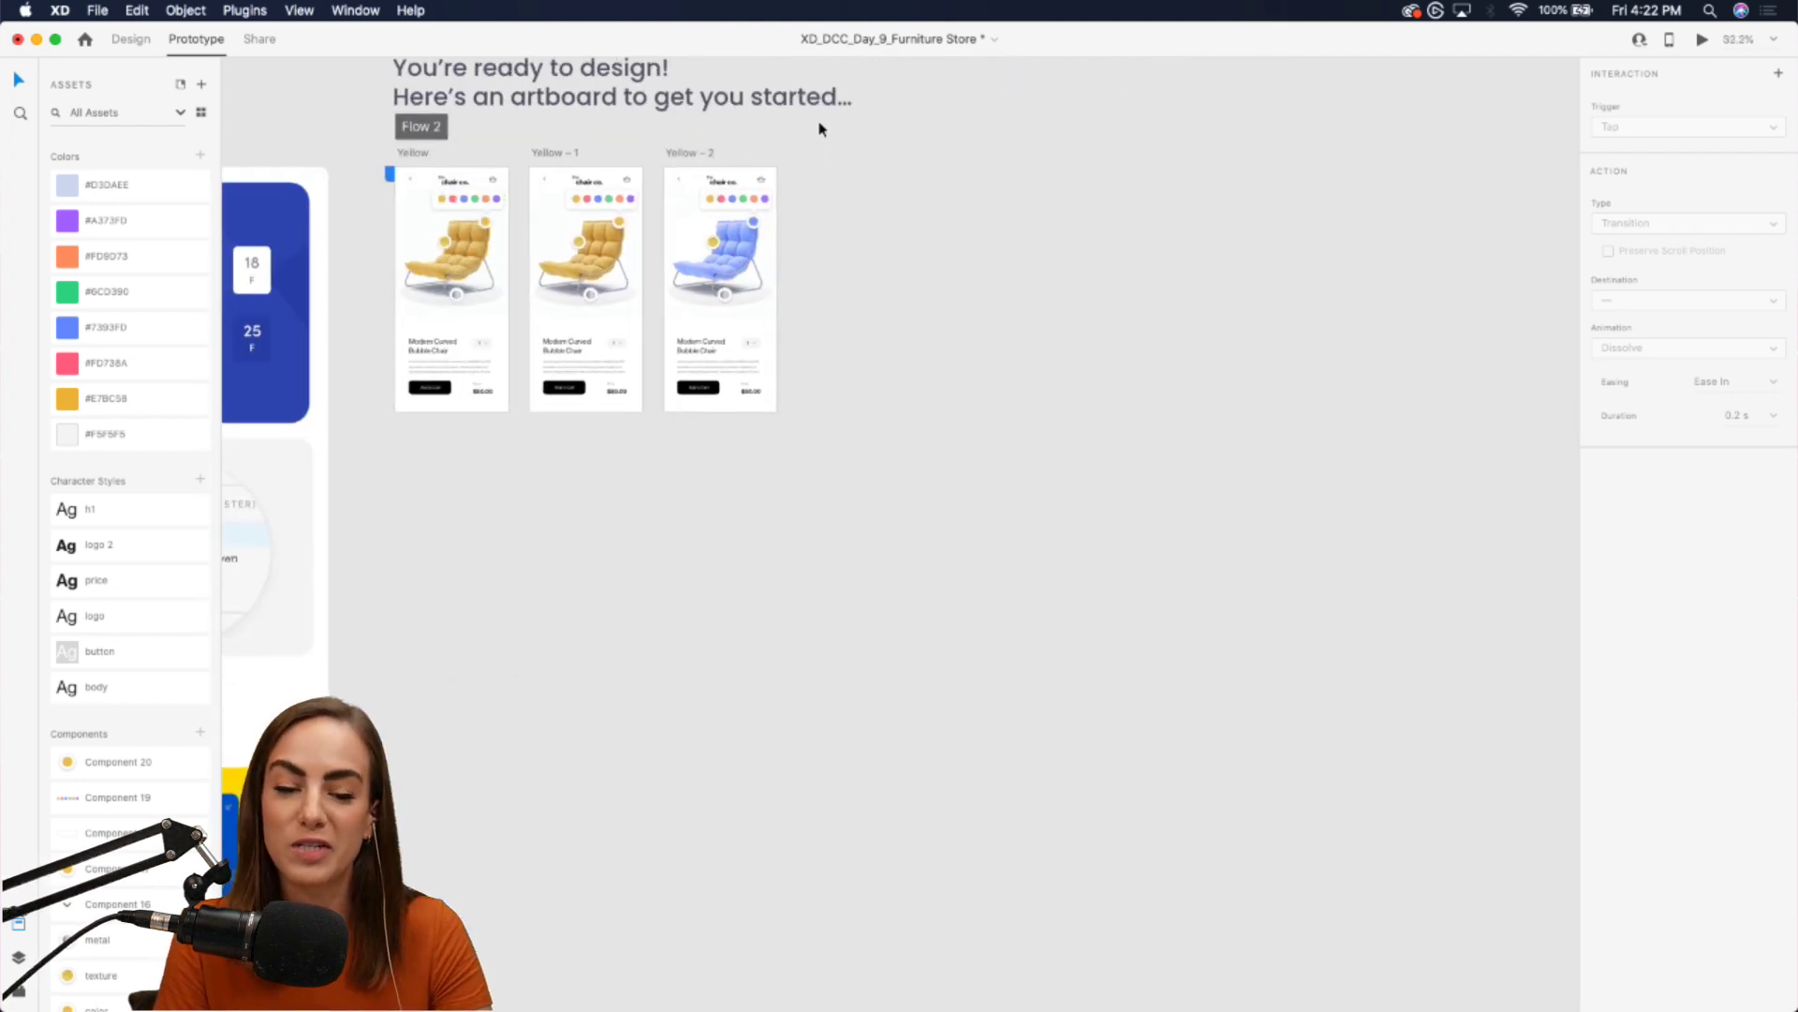
pyautogui.hscroll(10, 821, 129)
pyautogui.scroll(10, 880, 215)
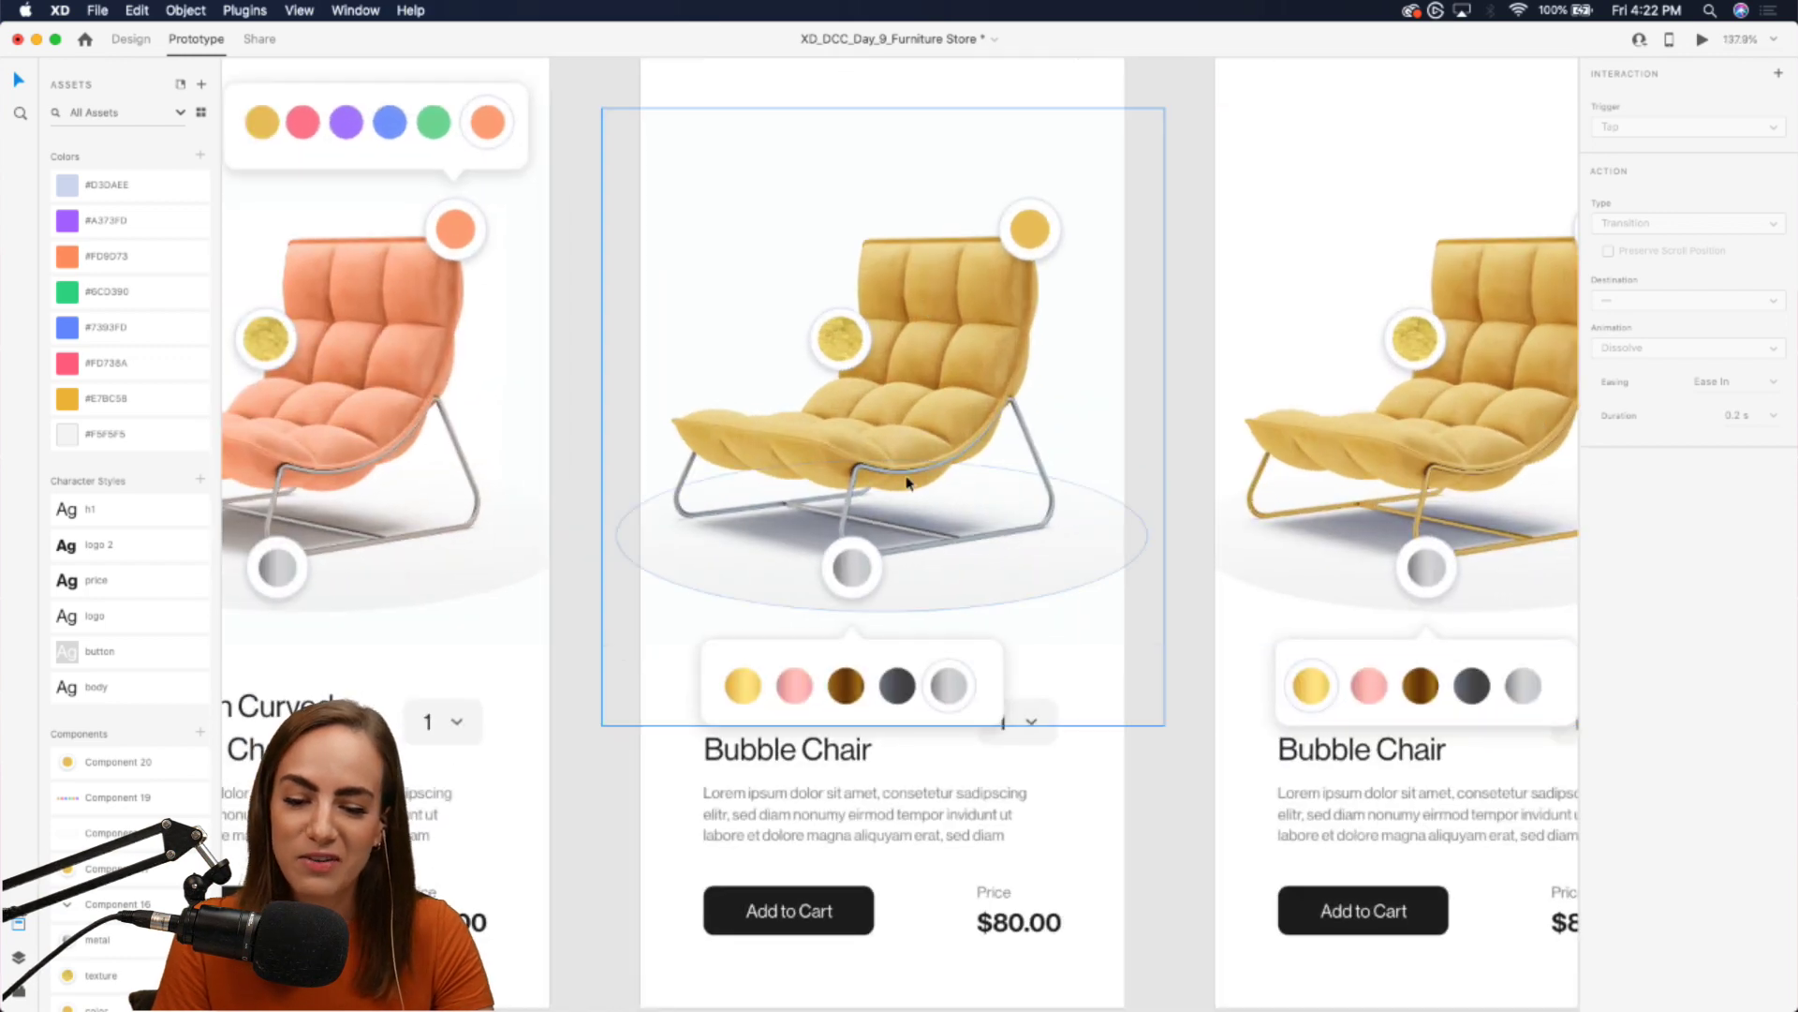
pyautogui.scroll(-3, 904, 478)
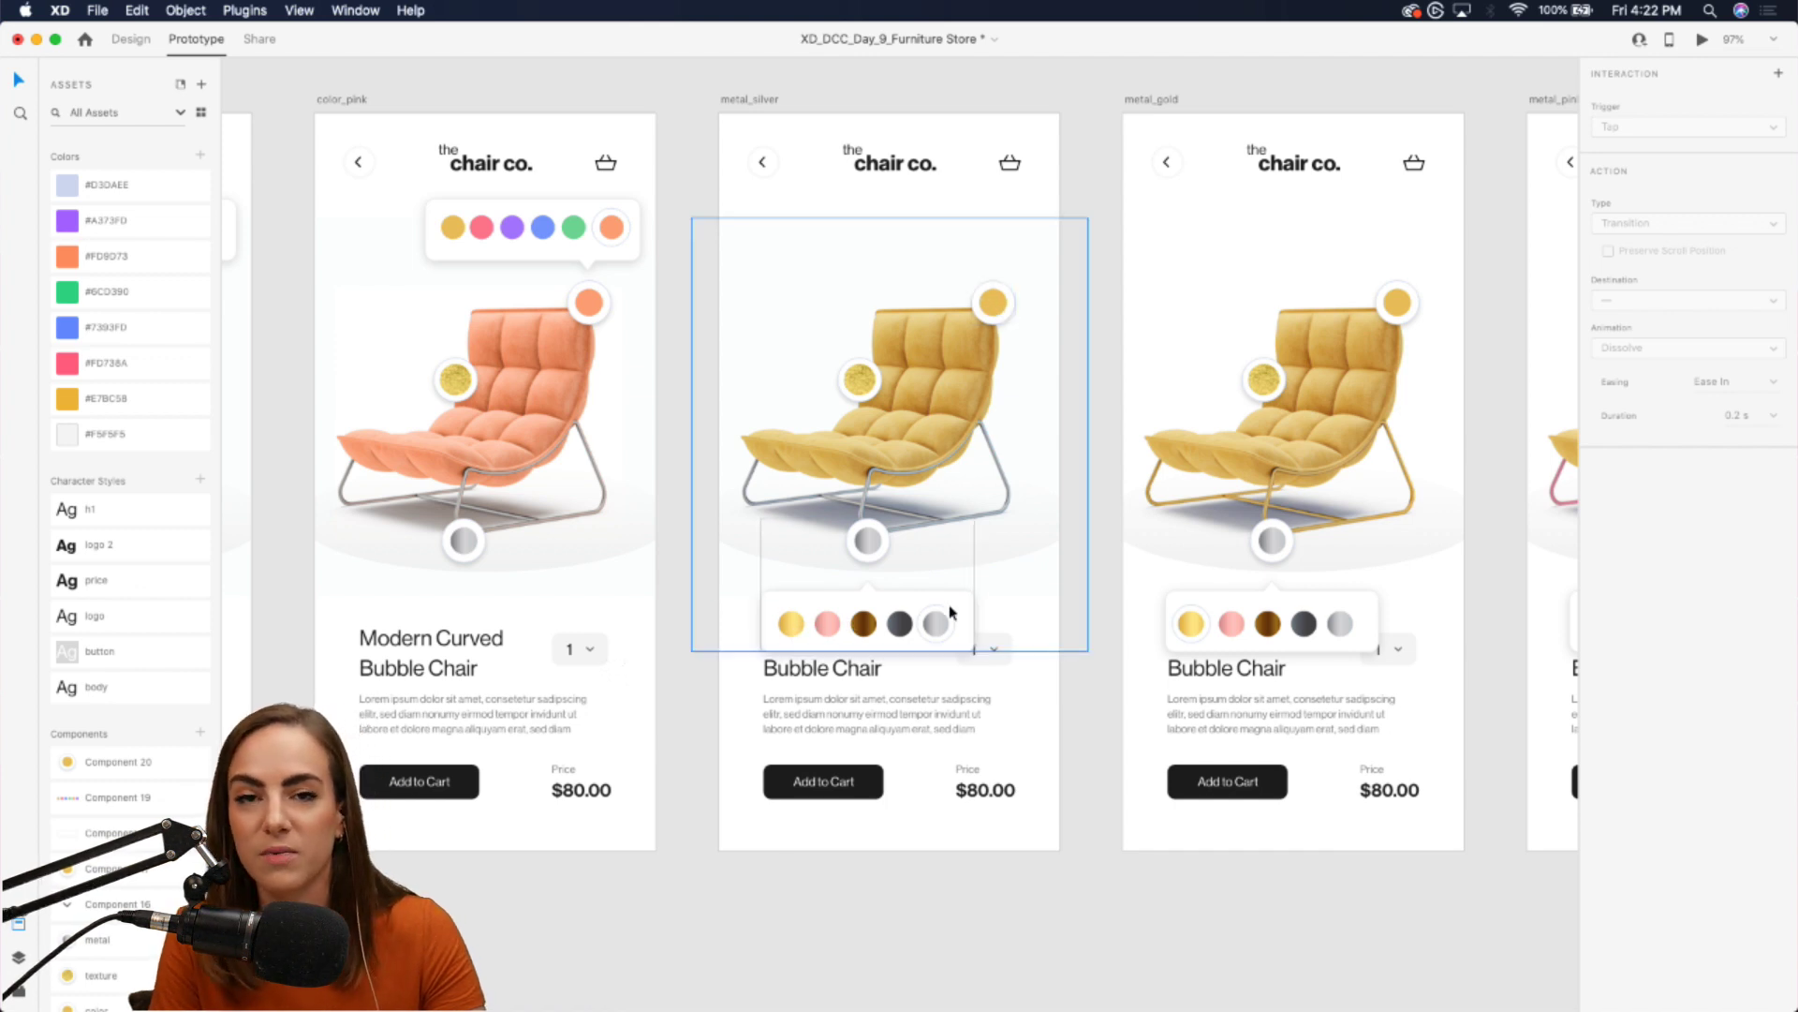
pyautogui.hscroll(1, 932, 624)
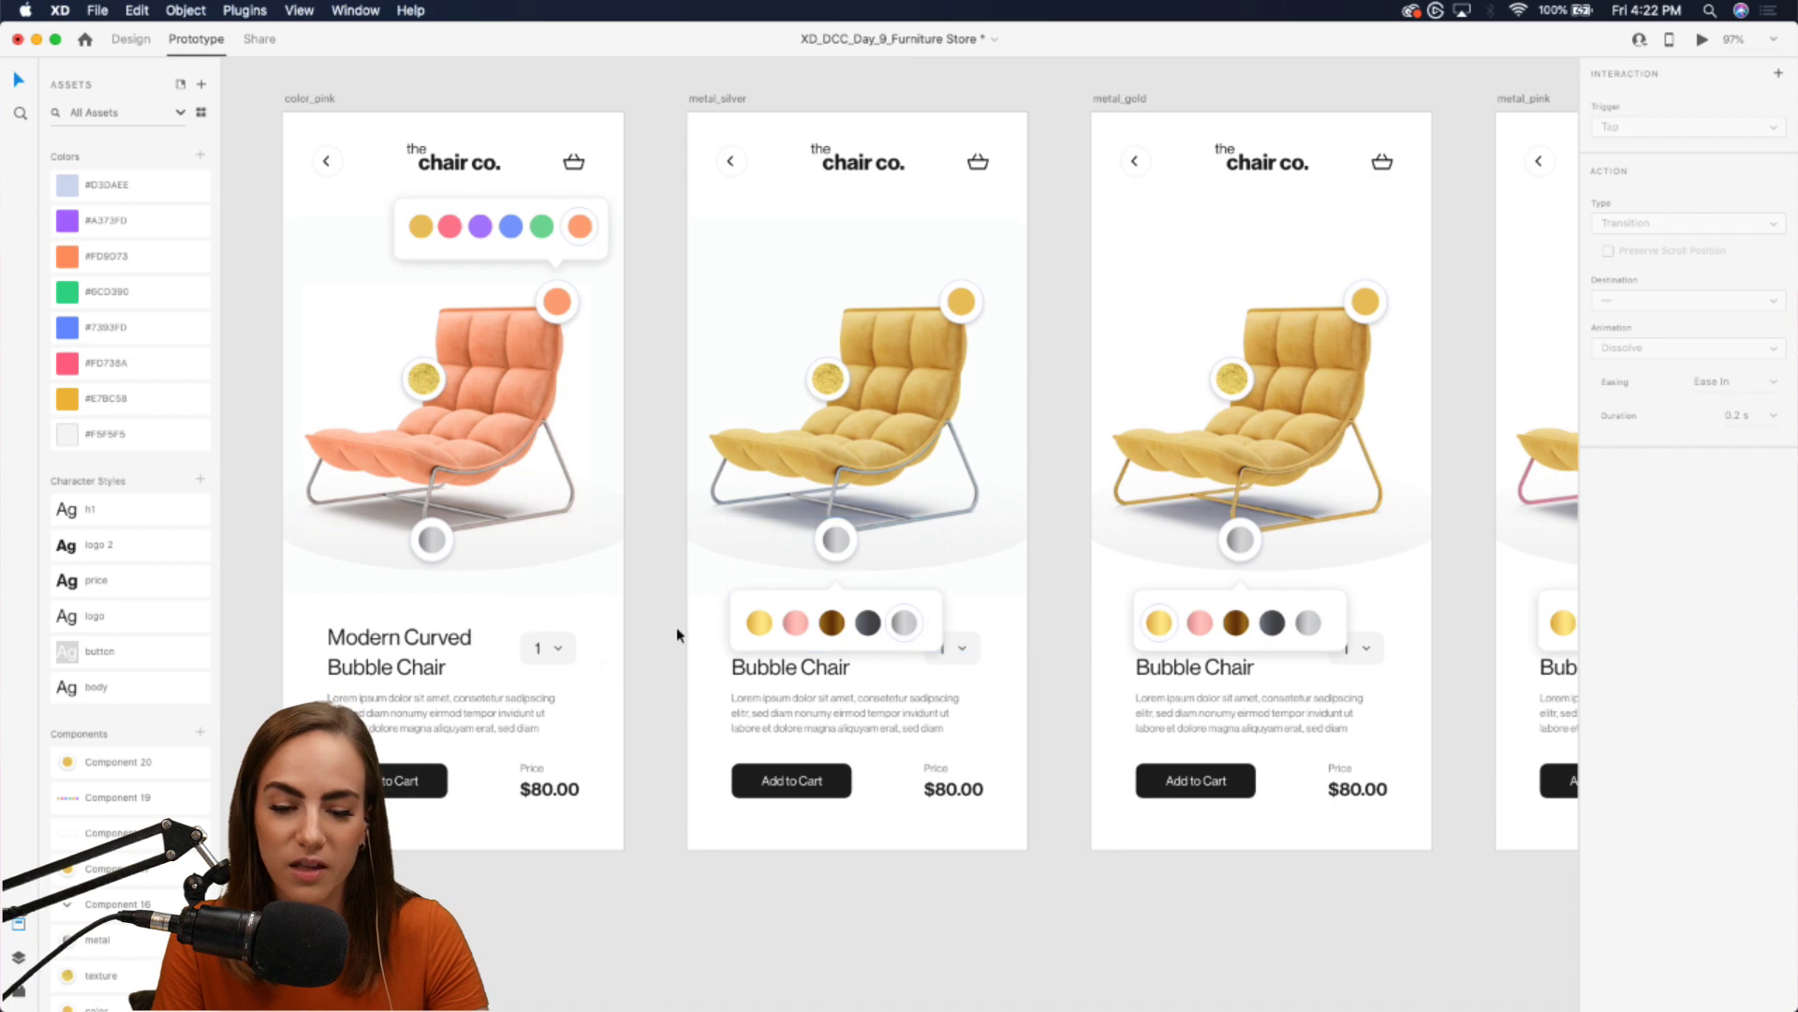
pyautogui.hscroll(5, 678, 630)
pyautogui.scroll(5, 949, 470)
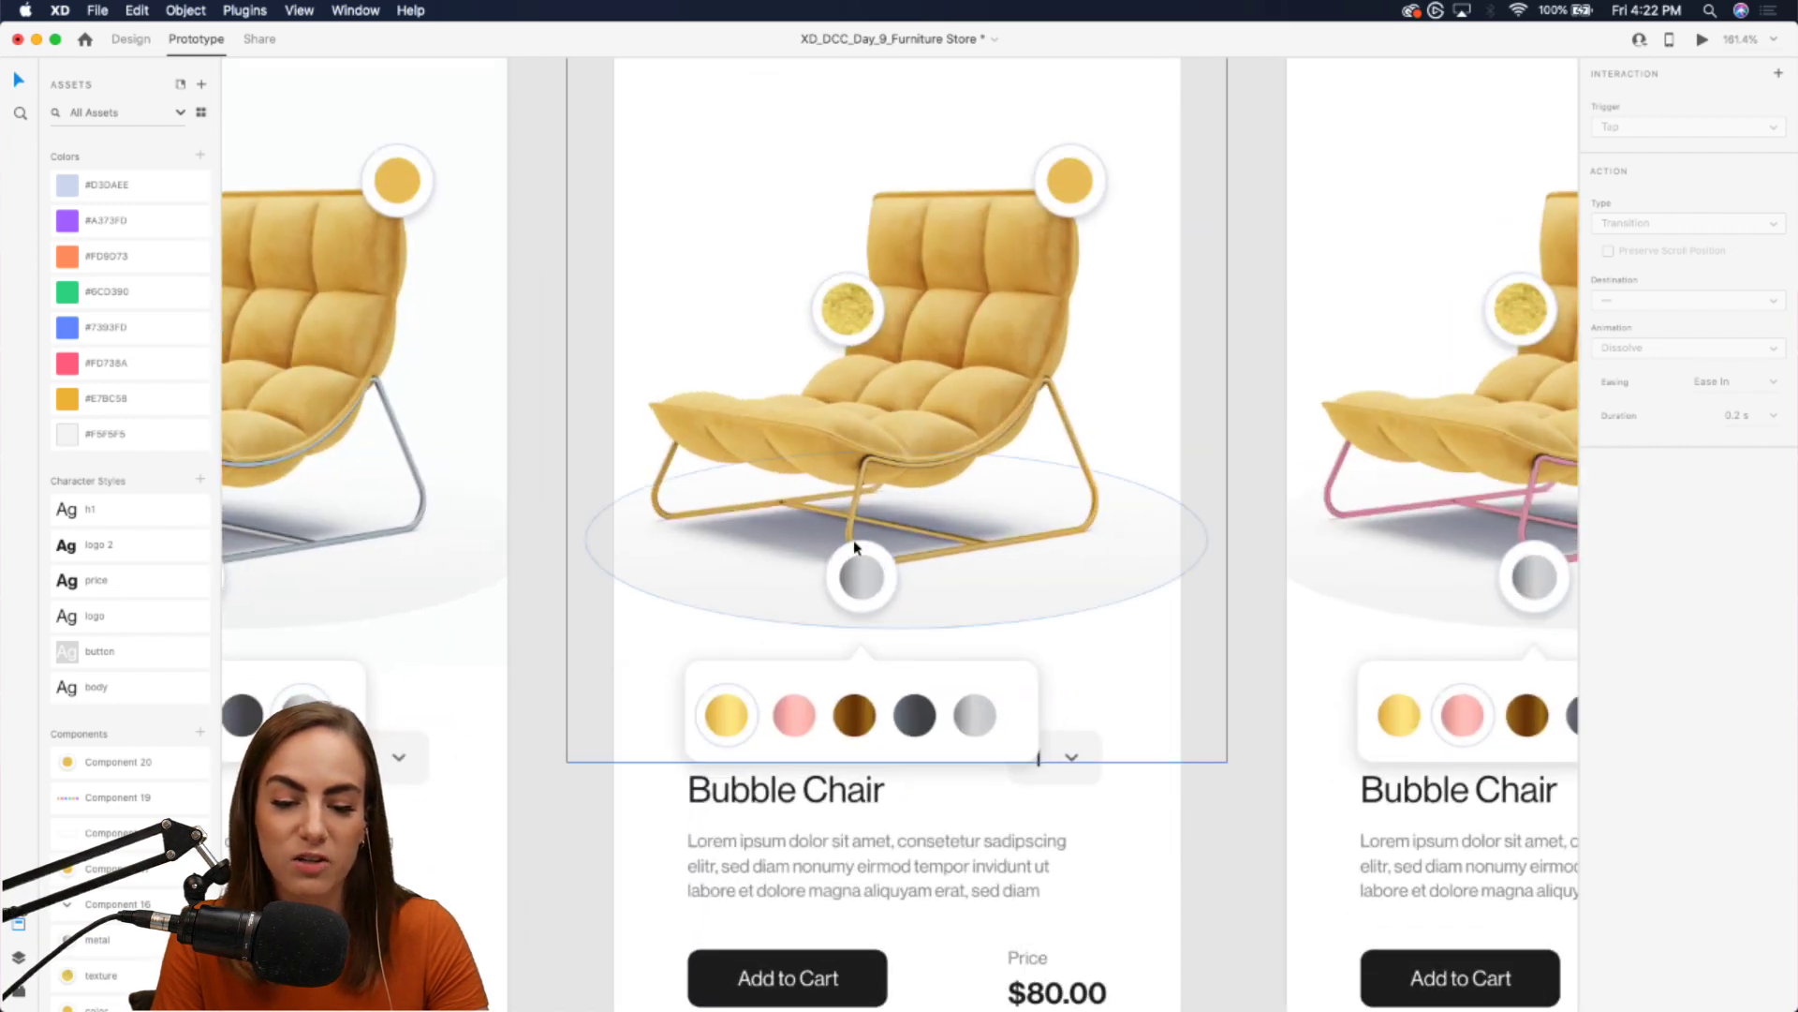
pyautogui.scroll(-3, 995, 553)
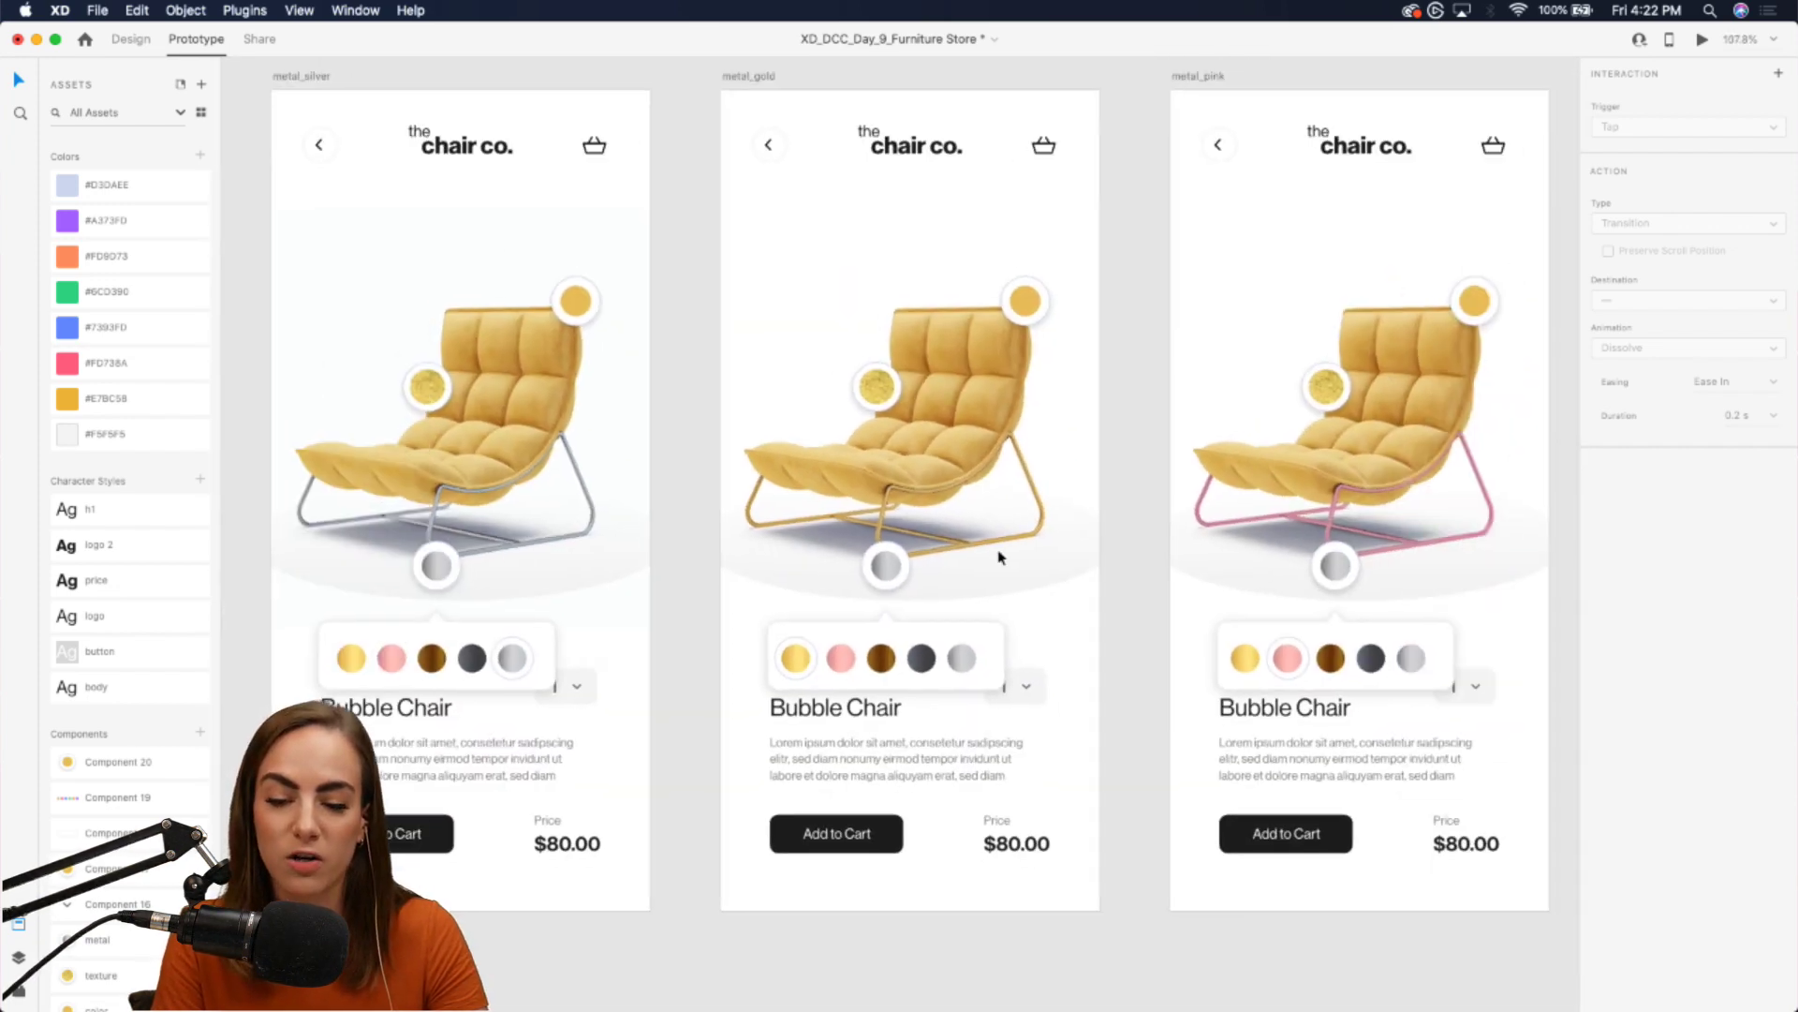
pyautogui.hscroll(3, 1128, 478)
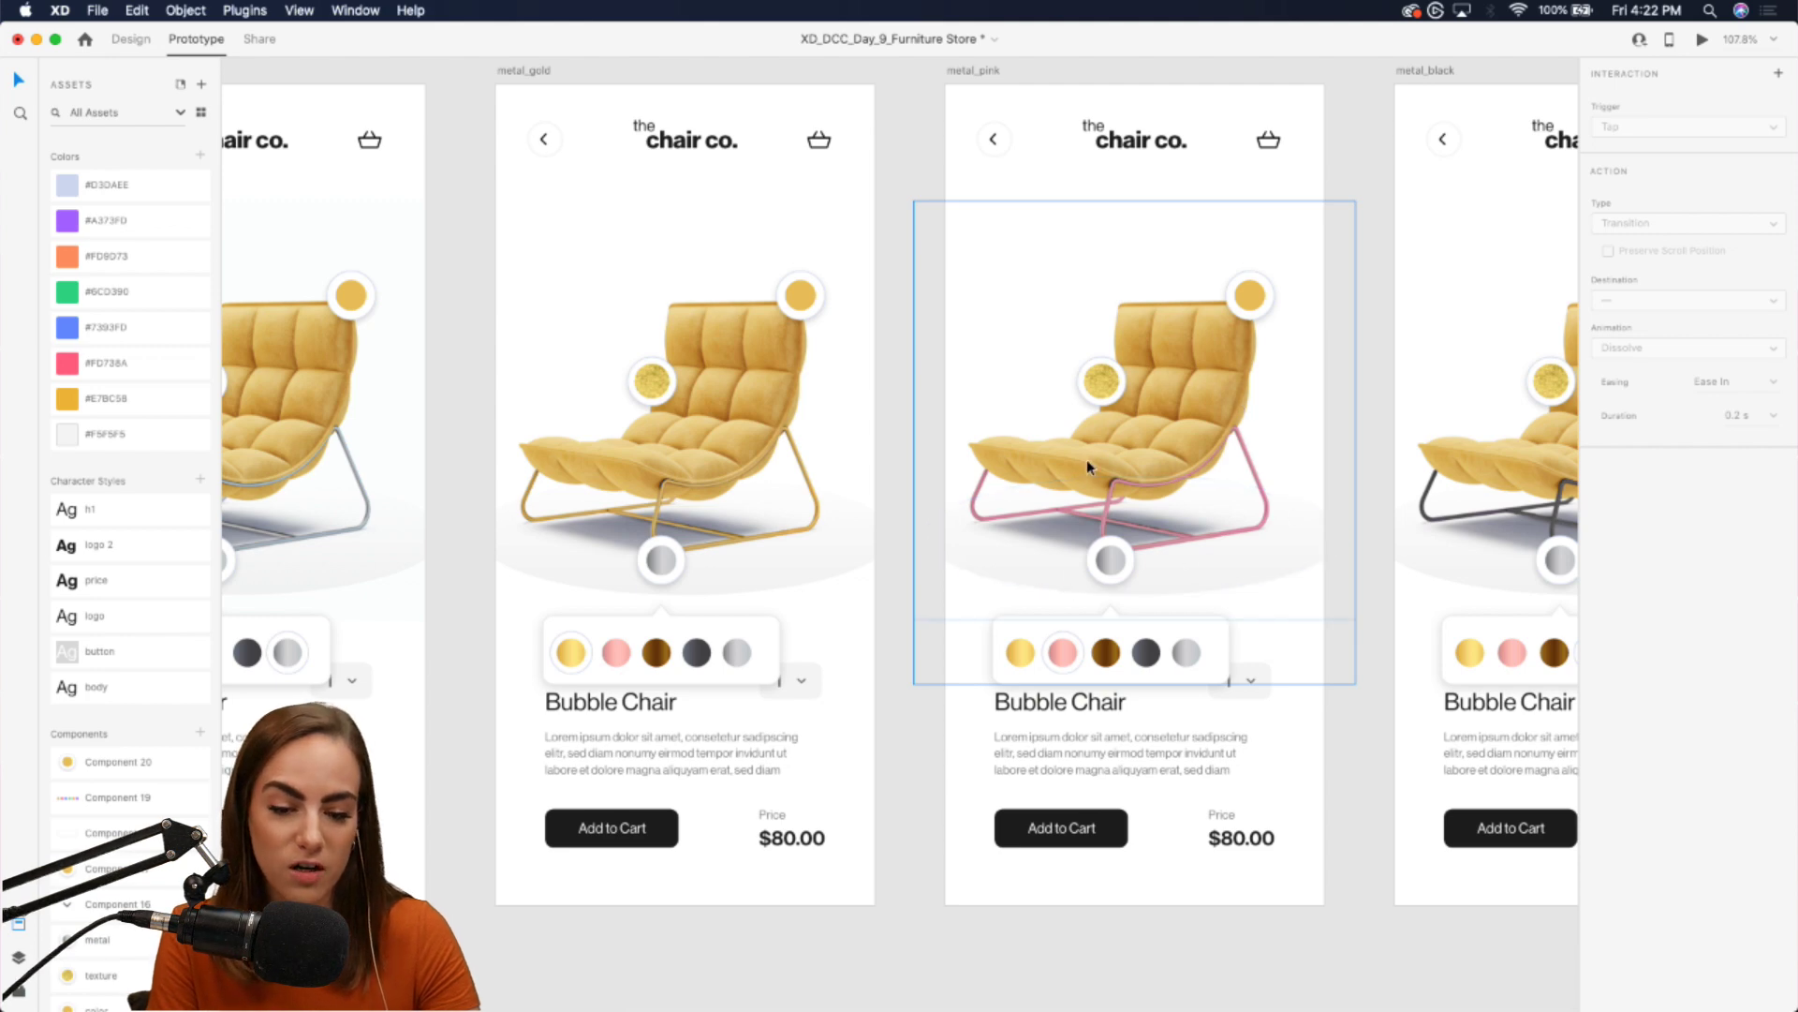
pyautogui.scroll(-3, 1197, 489)
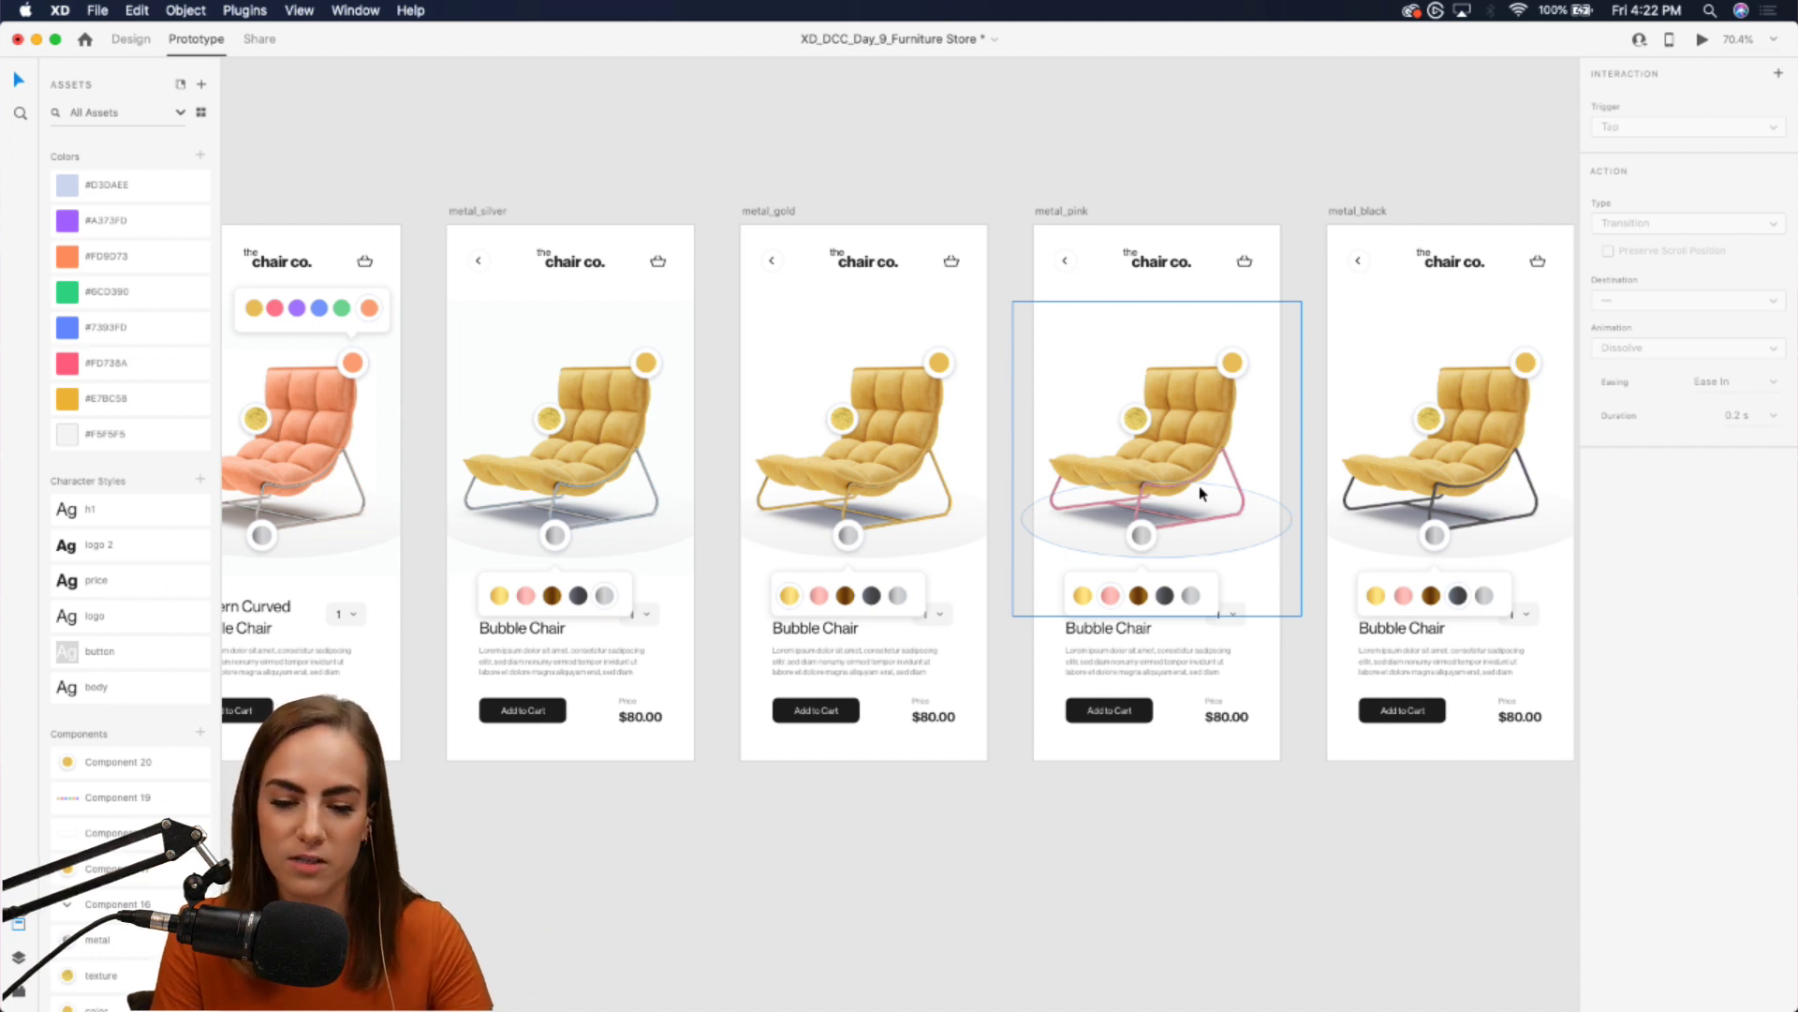
pyautogui.scroll(-3, 1200, 491)
pyautogui.scroll(-1, 1199, 485)
pyautogui.hscroll(-10, 1199, 485)
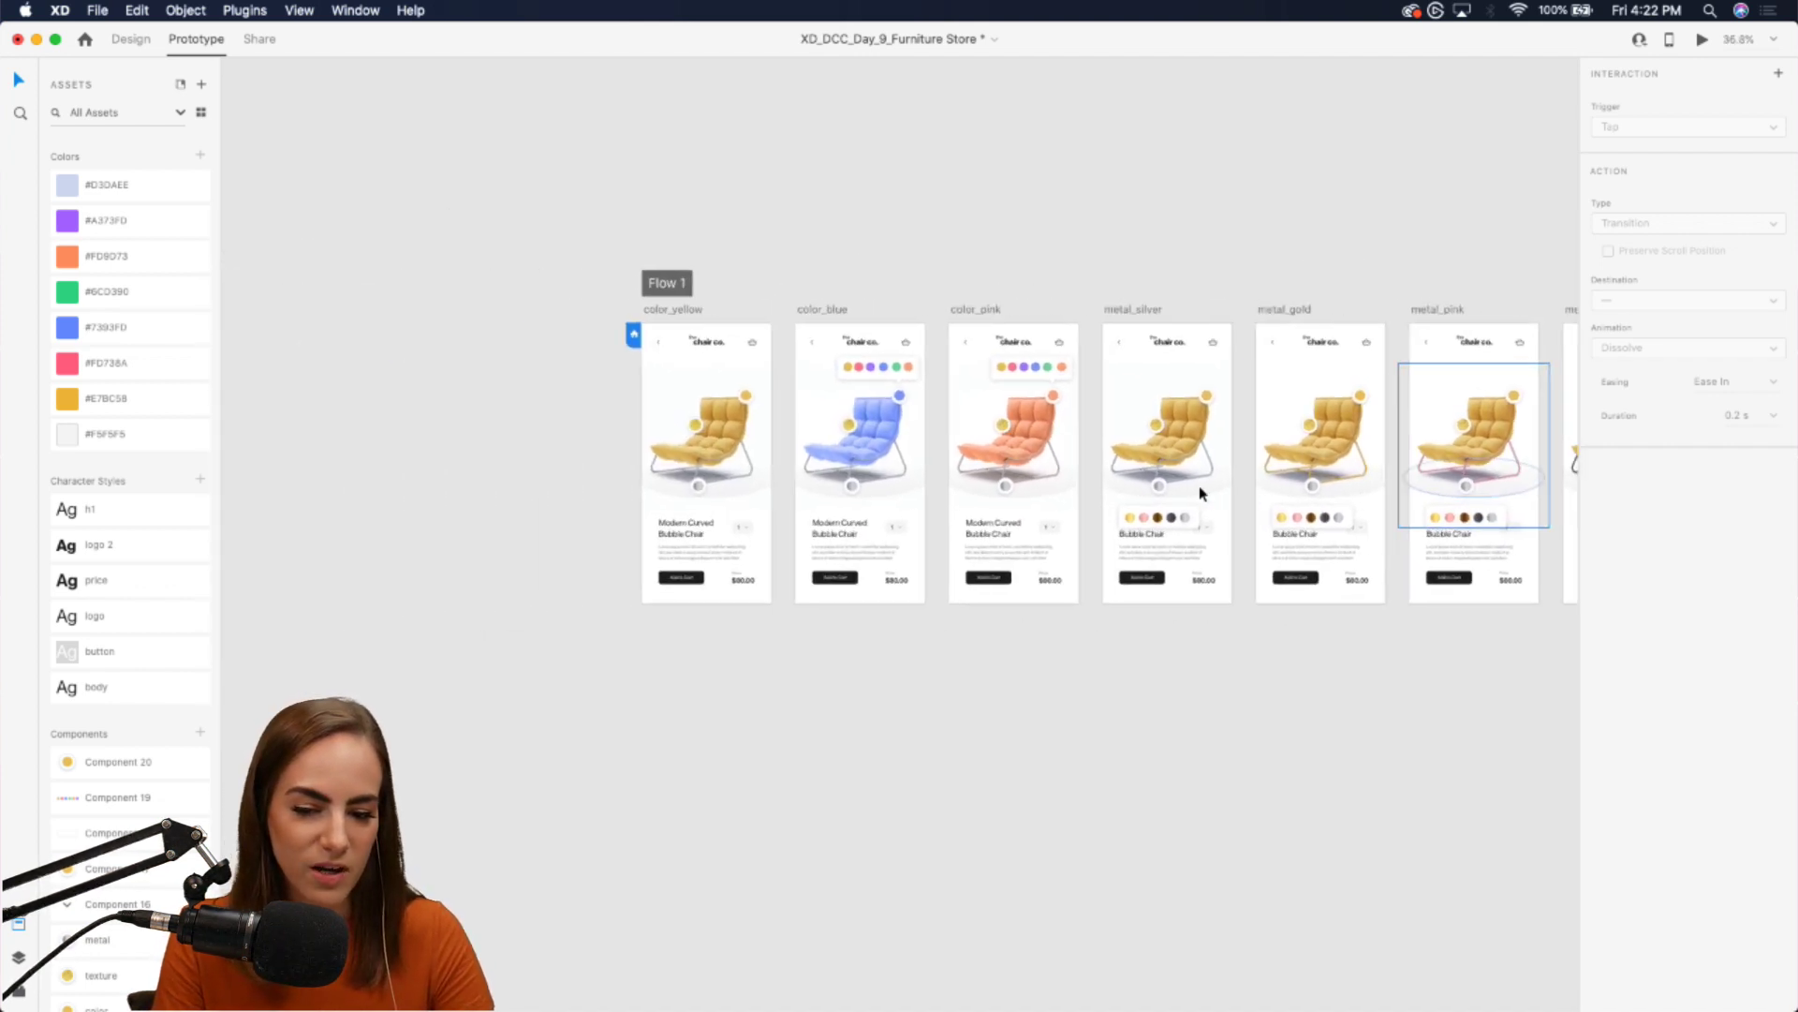
# Open the Flow 2 prototype preview and place its window beside the Yellow – 2 artboard.
pyautogui.hscroll(-5, 1199, 485)
pyautogui.scroll(5, 1199, 485)
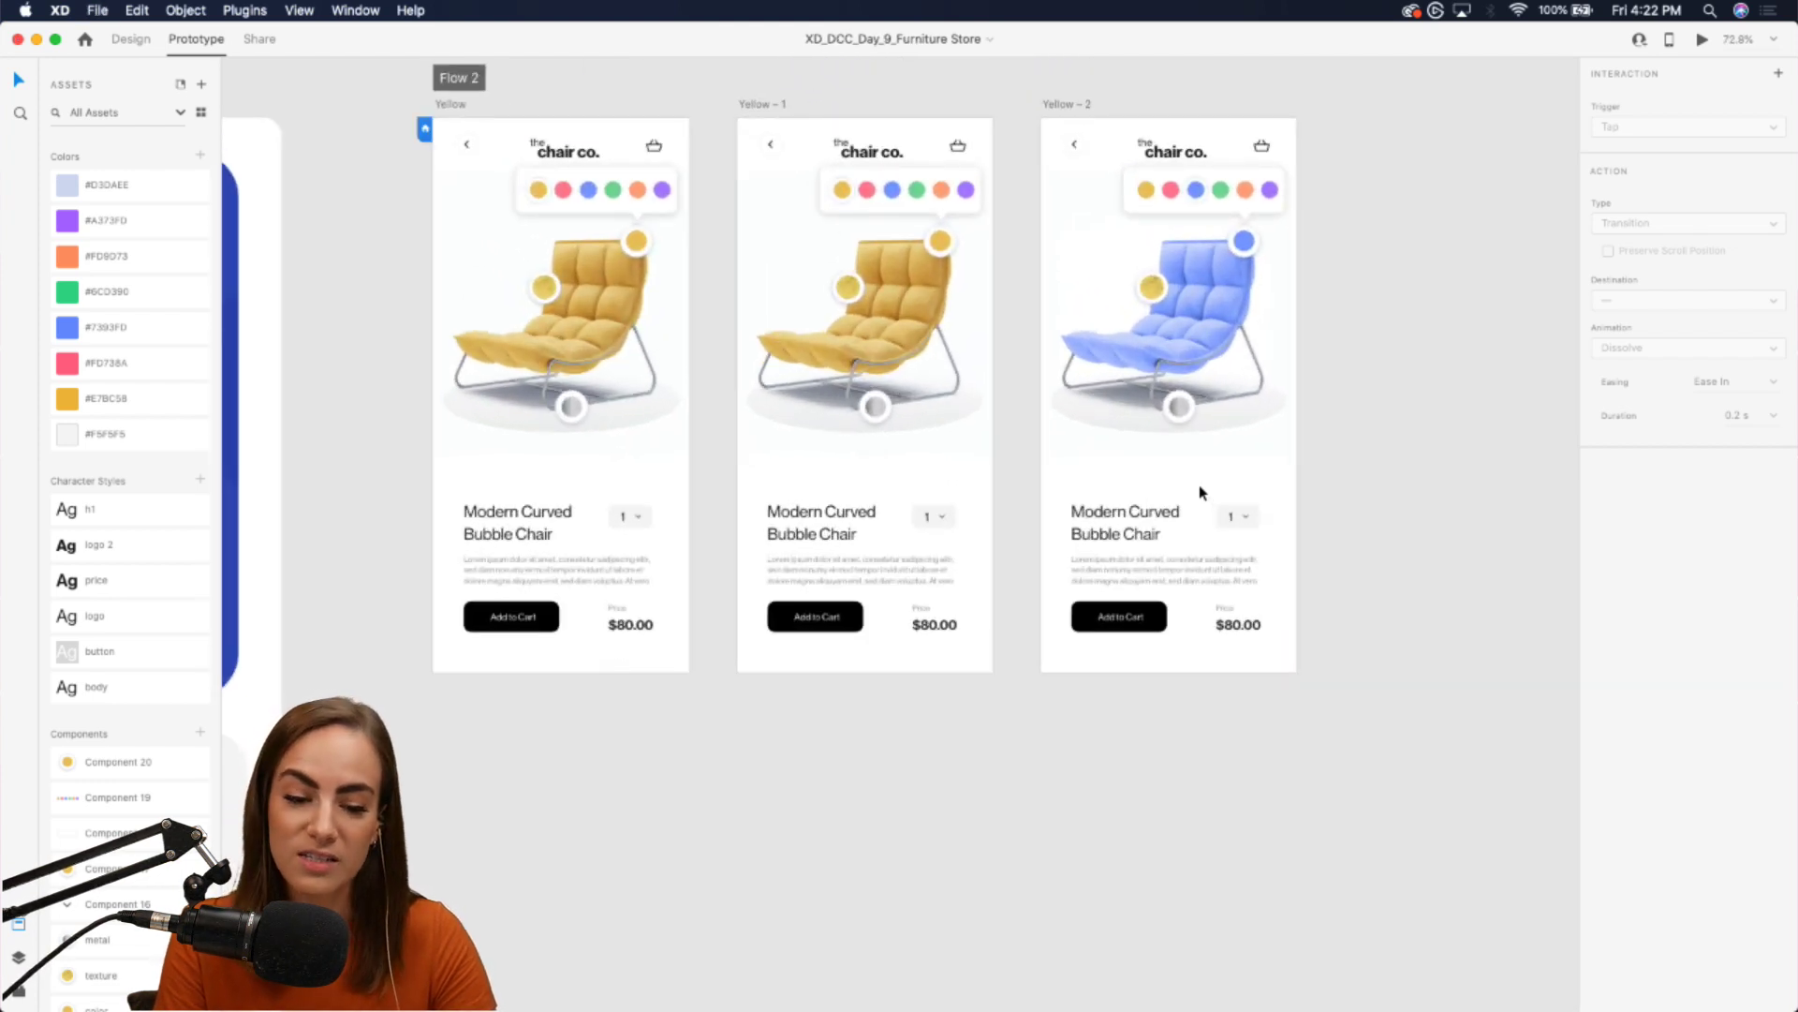
pyautogui.scroll(3, 1199, 485)
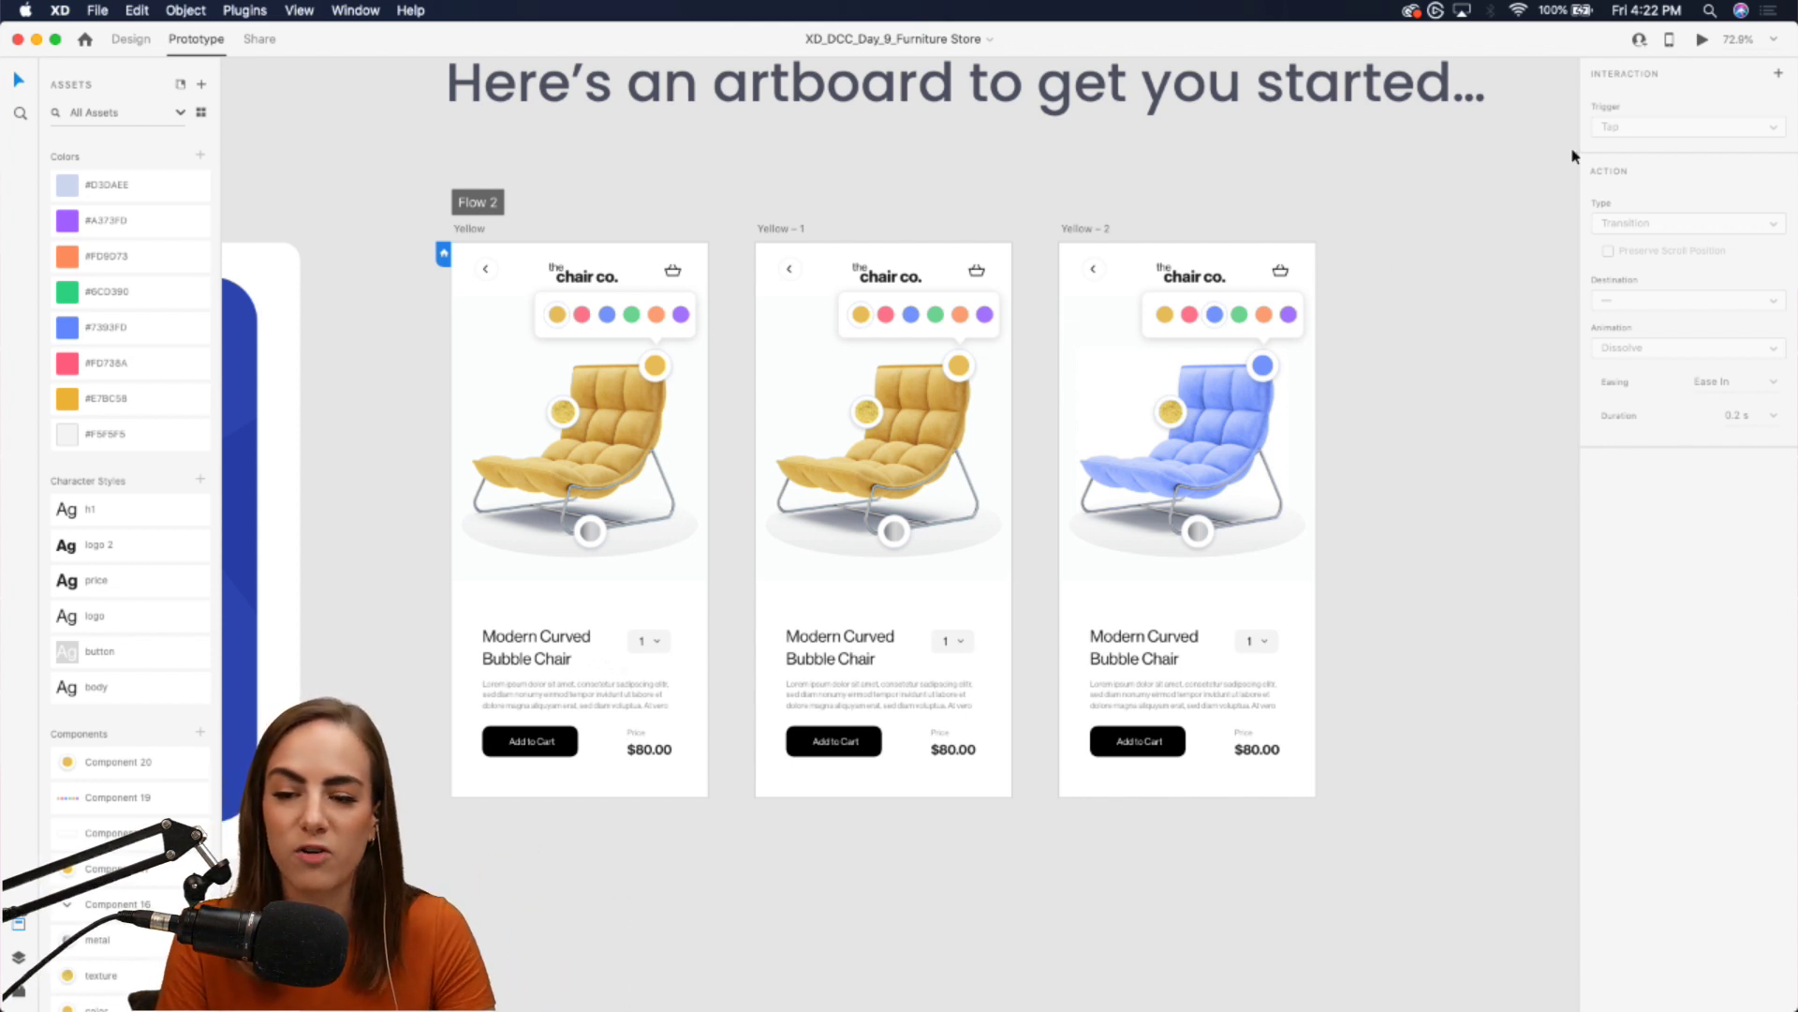
pyautogui.click(1703, 42)
pyautogui.moveTo(881, 157); pyautogui.dragTo(1282, 149)
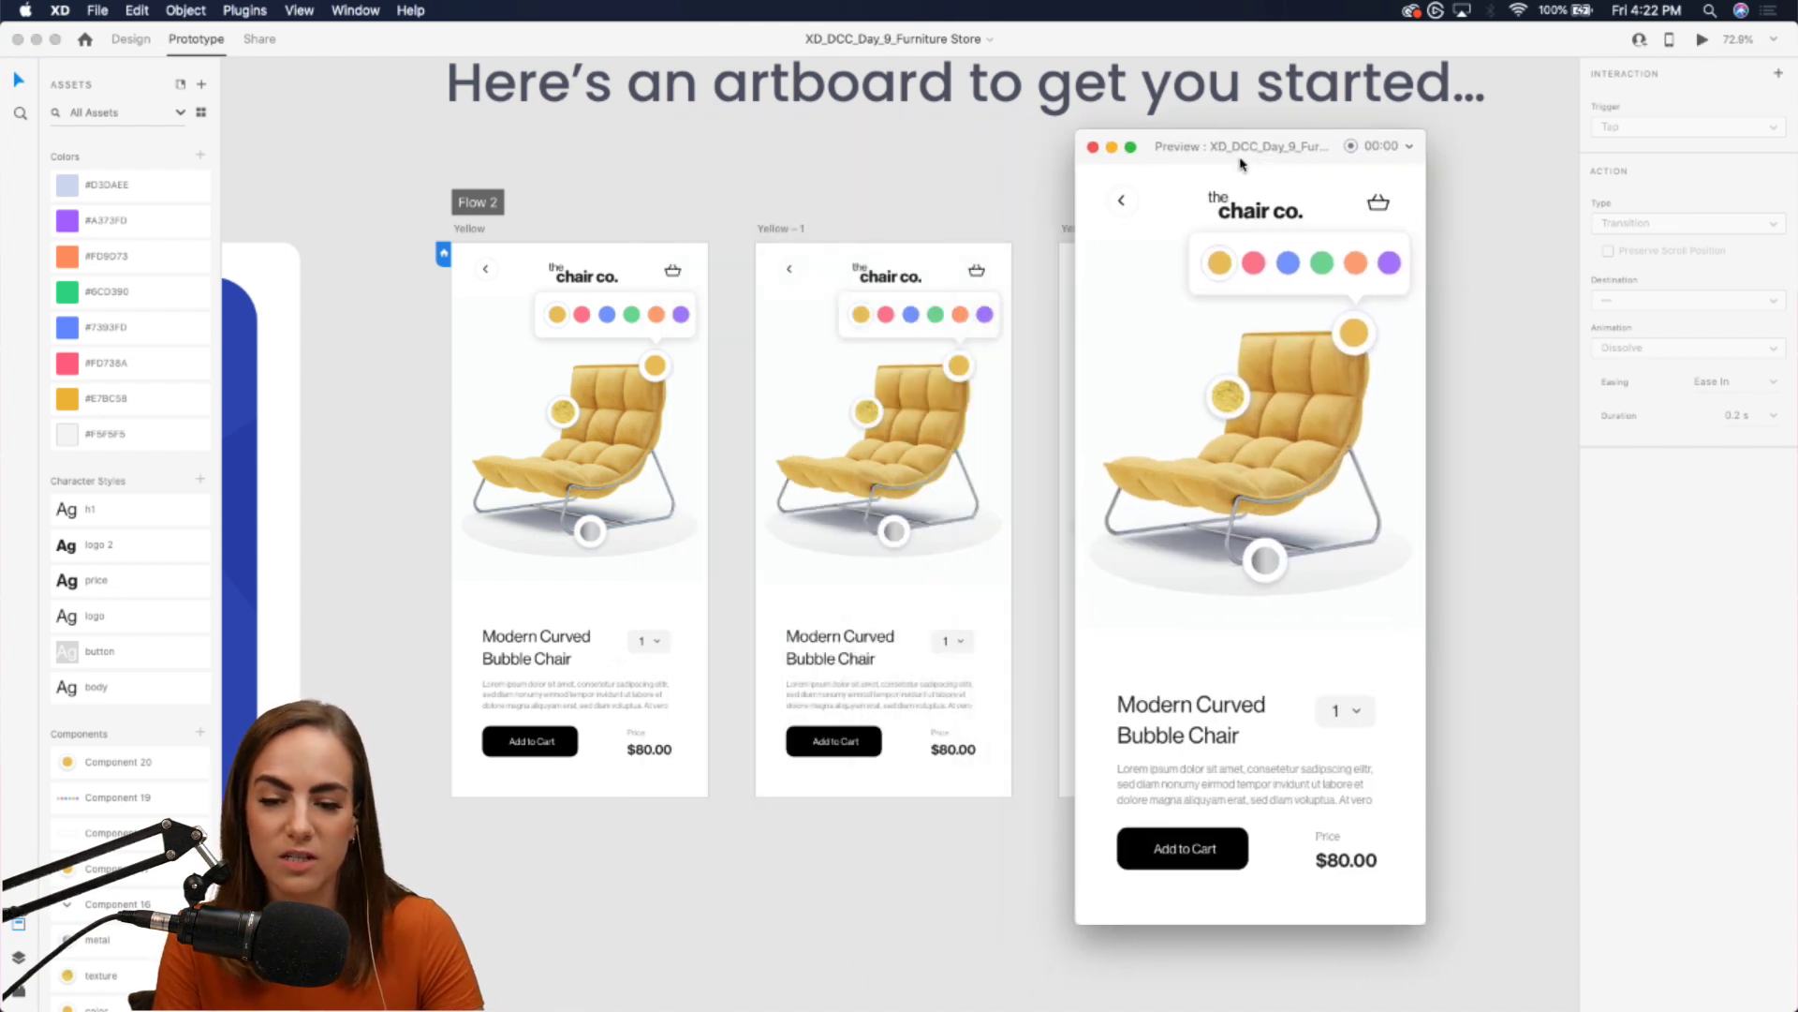
pyautogui.hscroll(10, 766, 220)
pyautogui.hscroll(1, 767, 219)
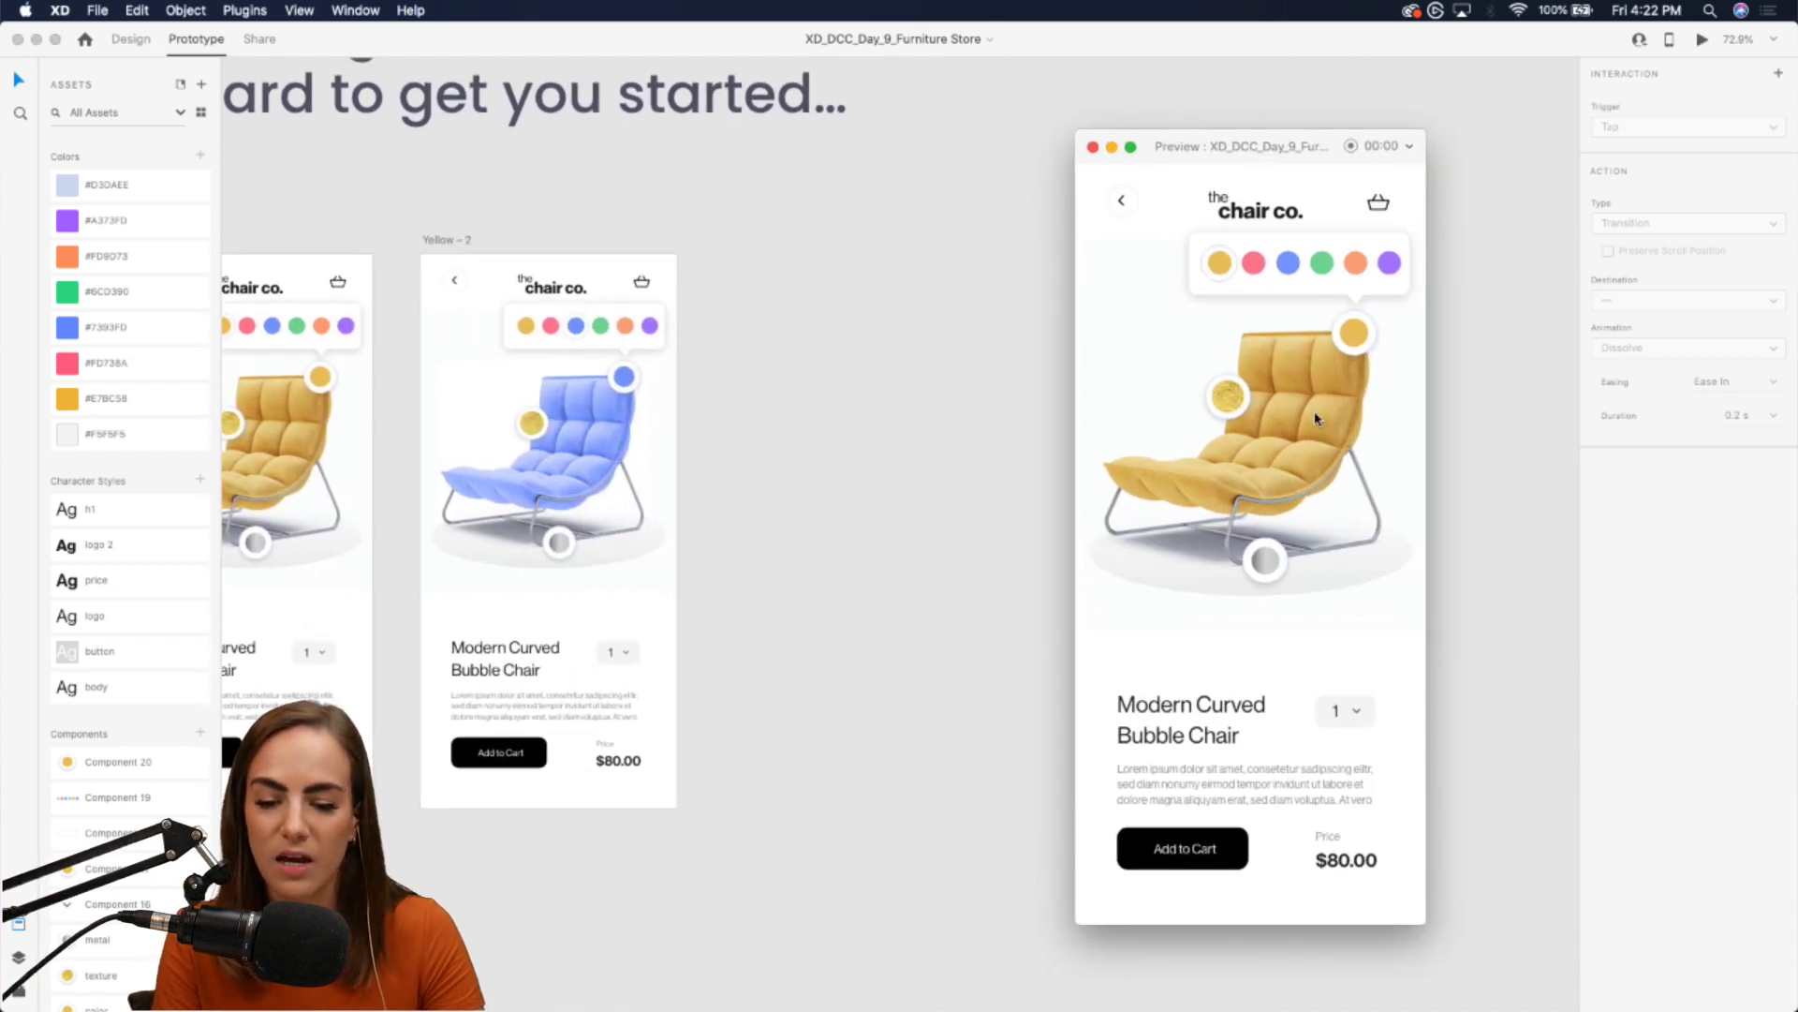
# Record the preview while testing the blue and yellow chair colors, discard the recording and close the preview.
pyautogui.click(1353, 148)
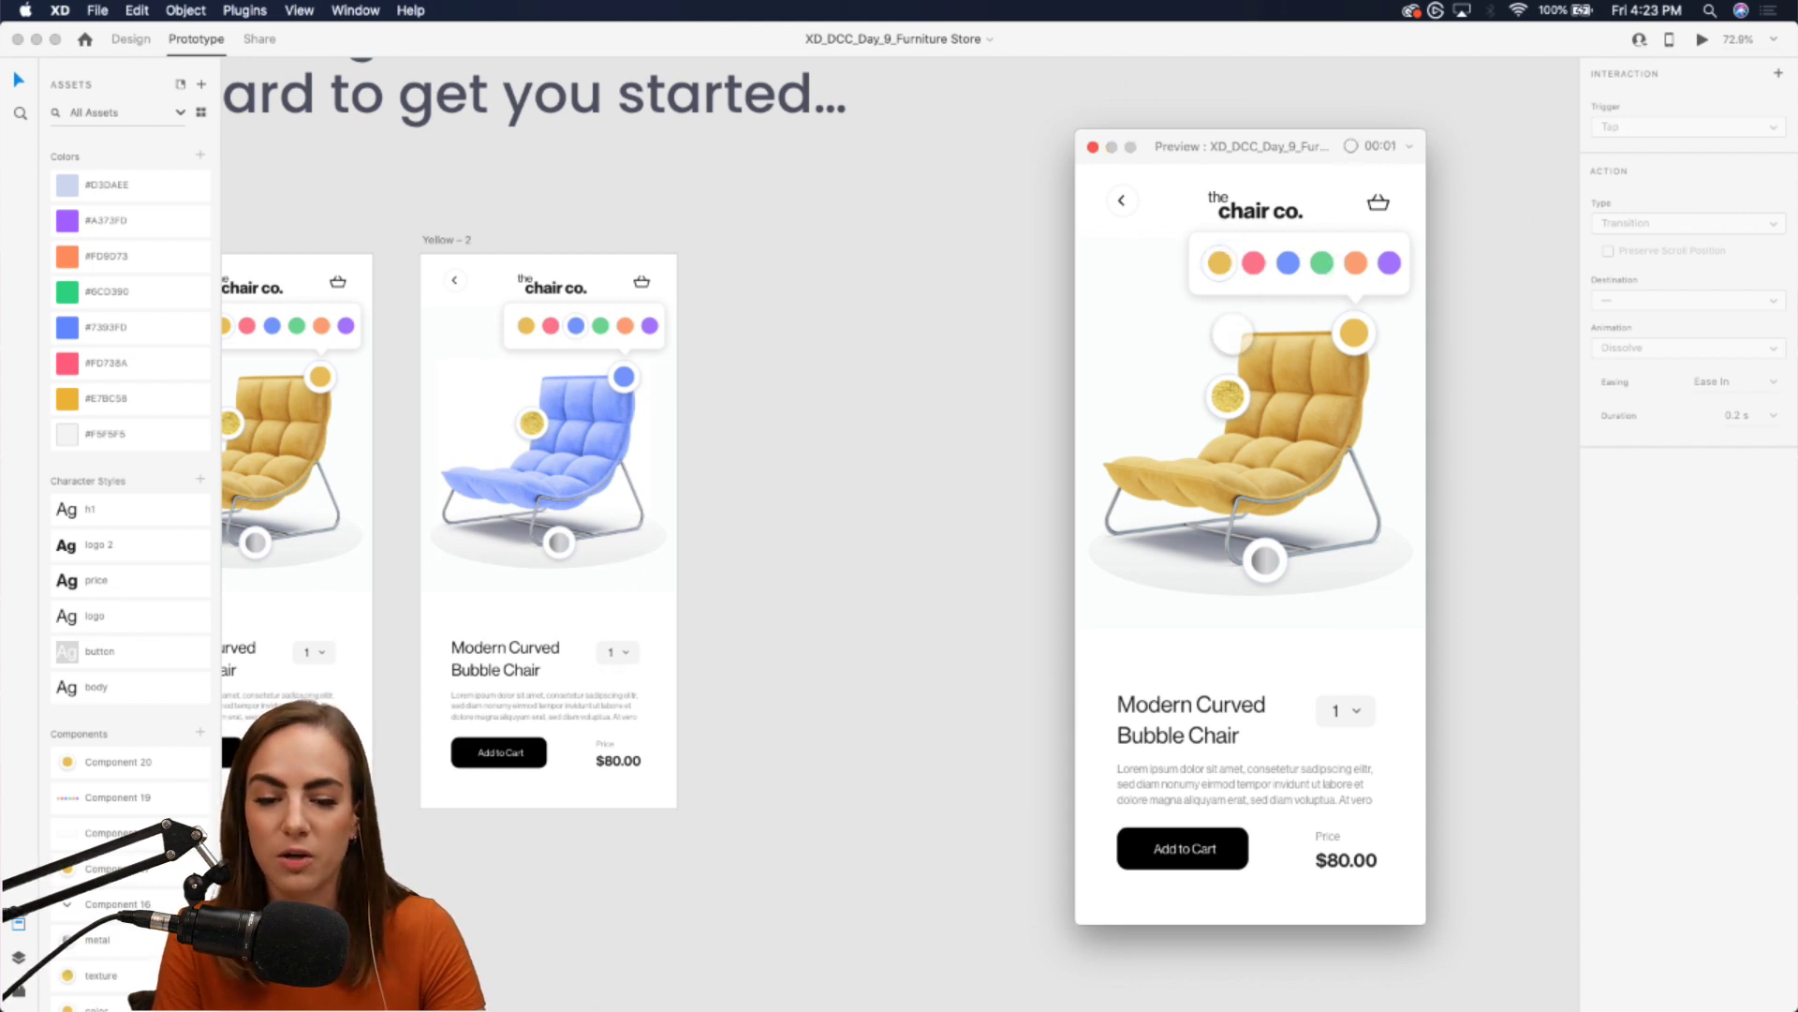
pyautogui.click(1288, 262)
pyautogui.click(1219, 262)
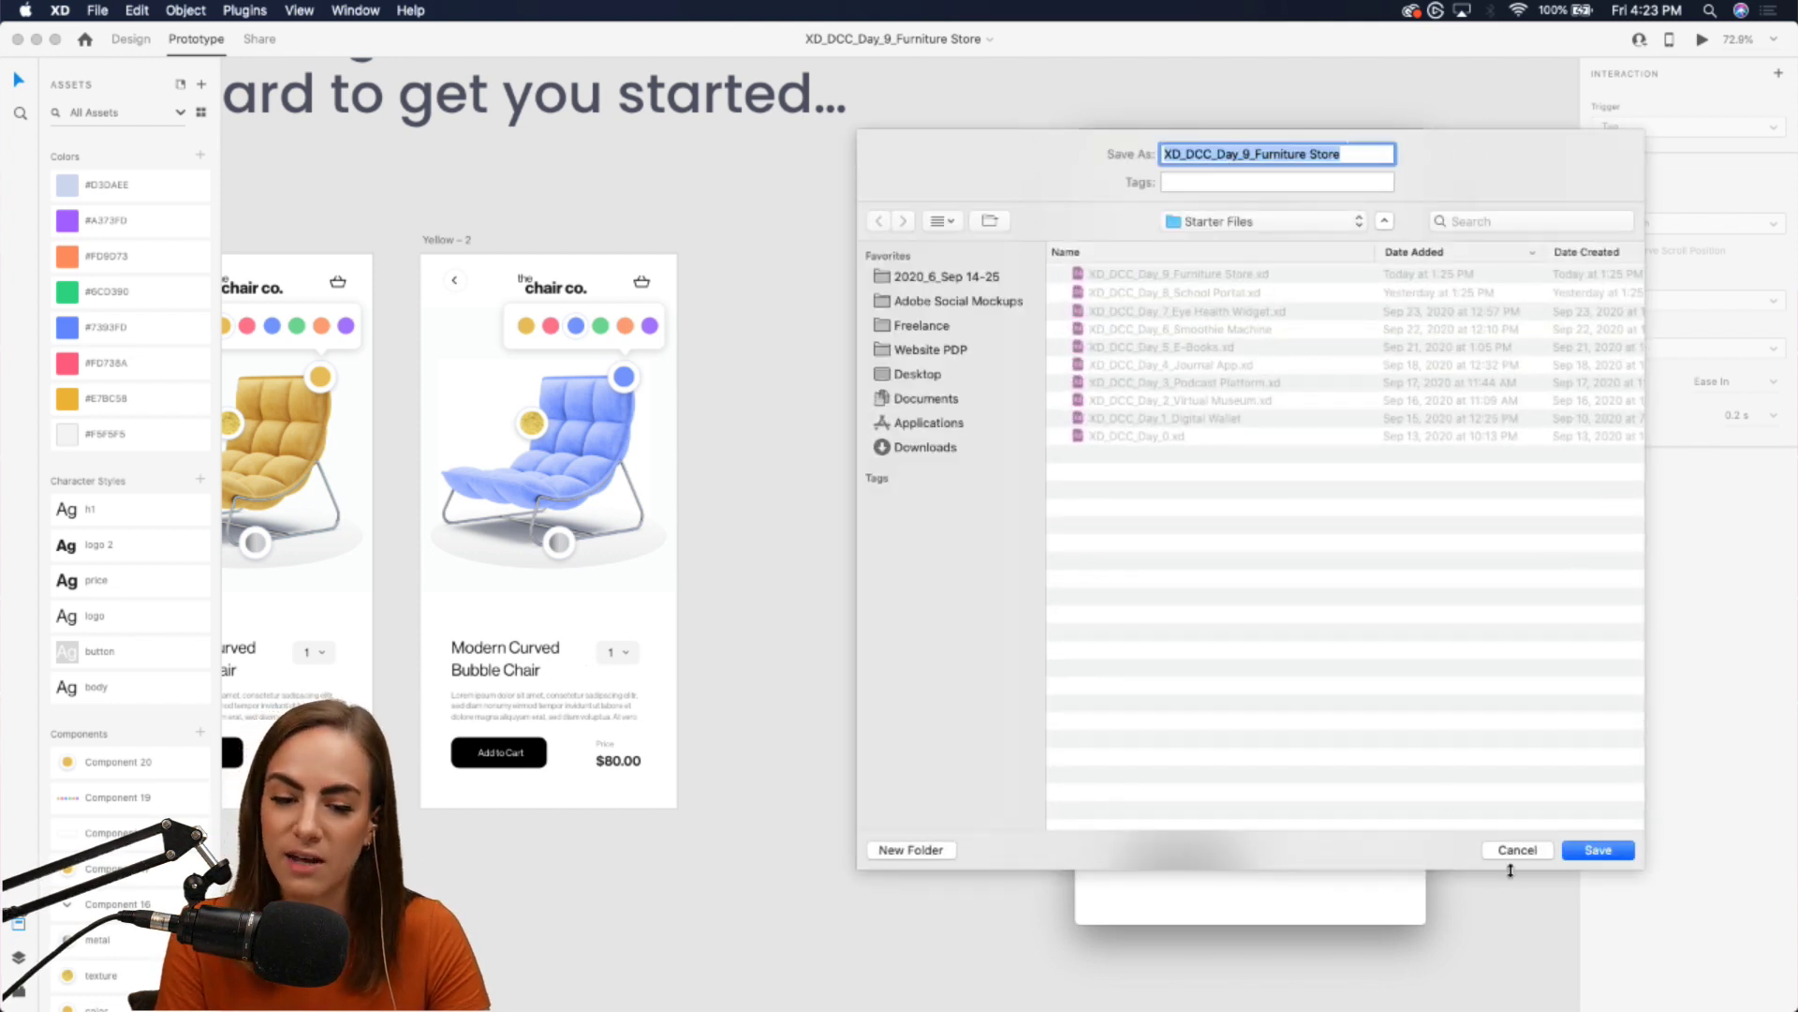
pyautogui.click(1523, 849)
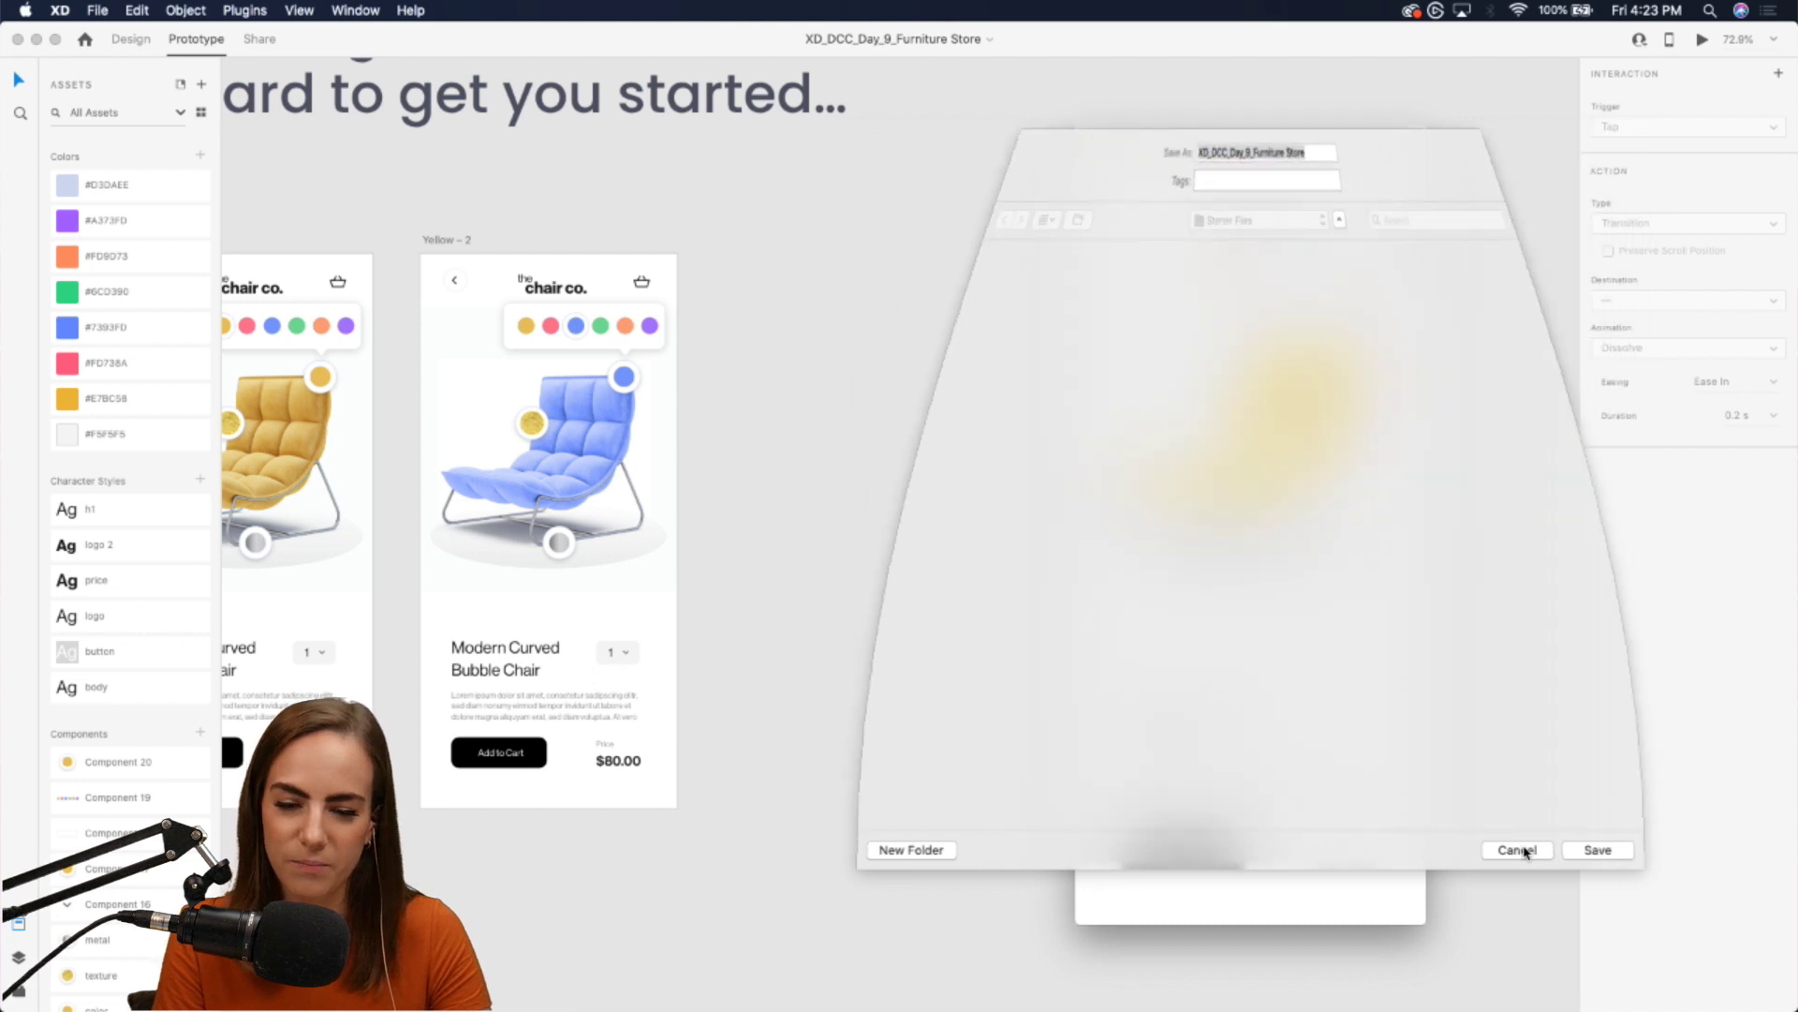
pyautogui.click(1092, 150)
# Select the Yellow artboard and look at the available export options without exporting it.
pyautogui.hscroll(-10, 947, 253)
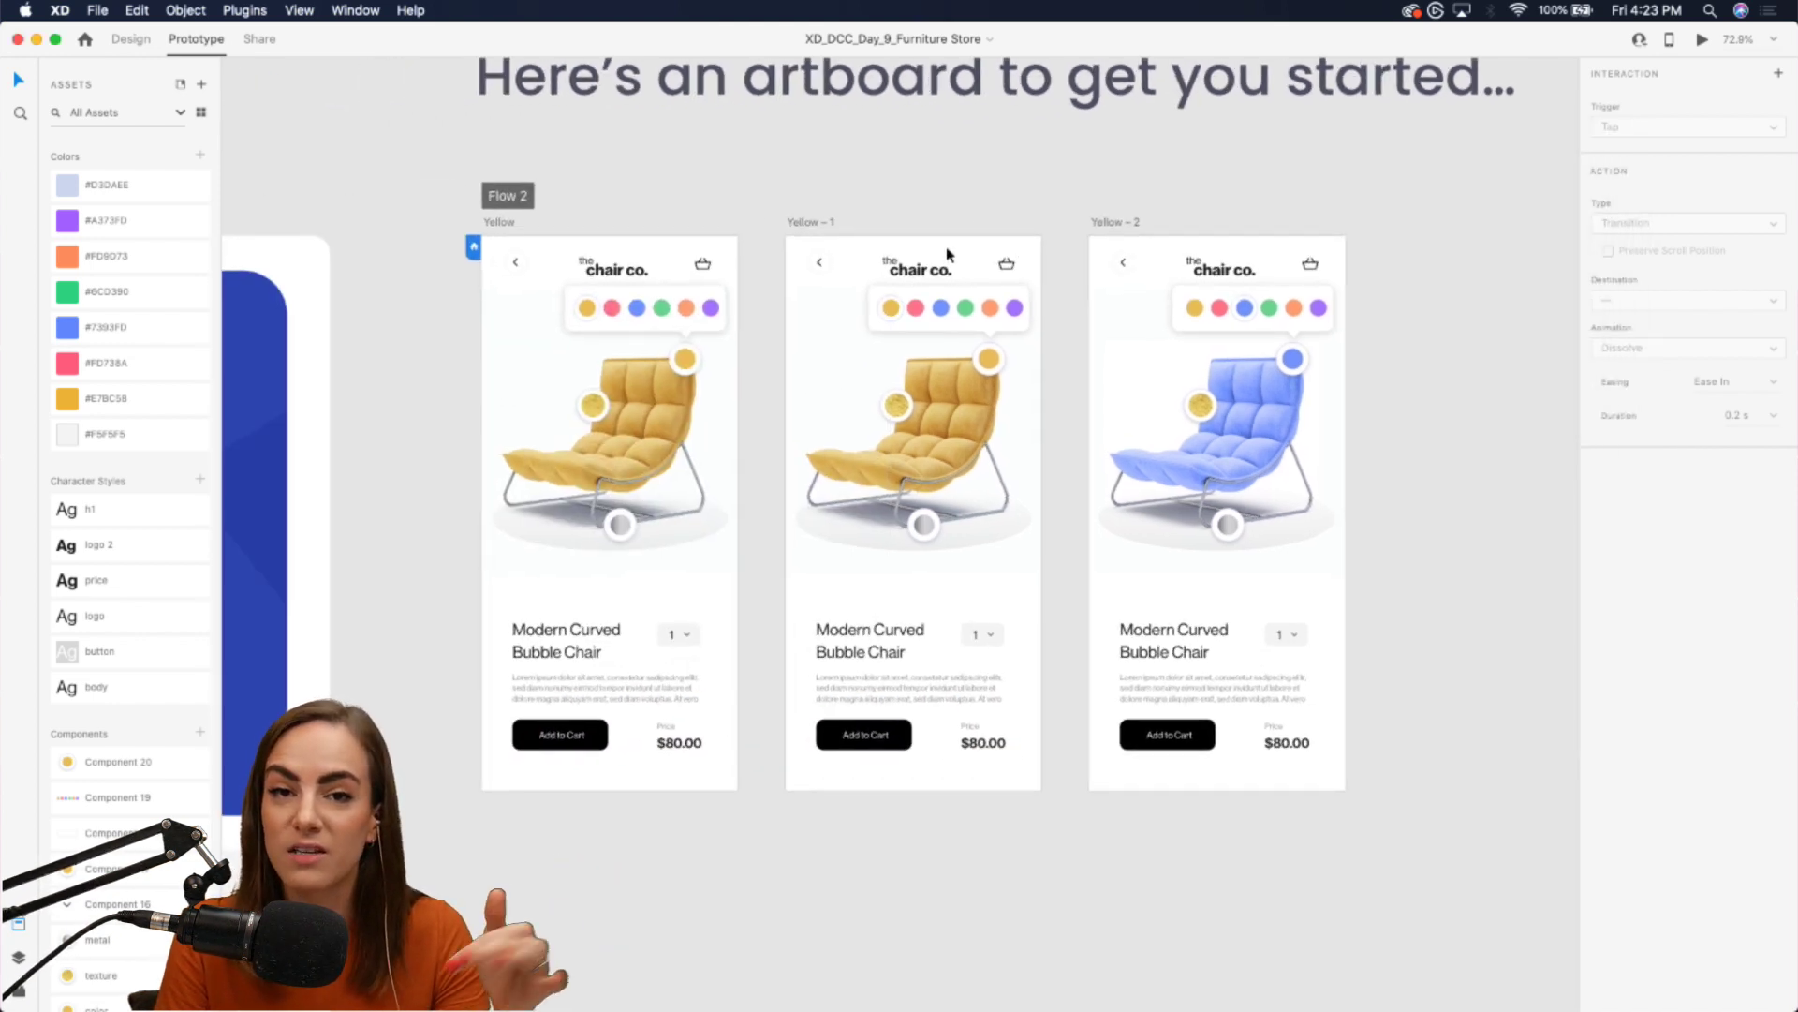
pyautogui.click(500, 225)
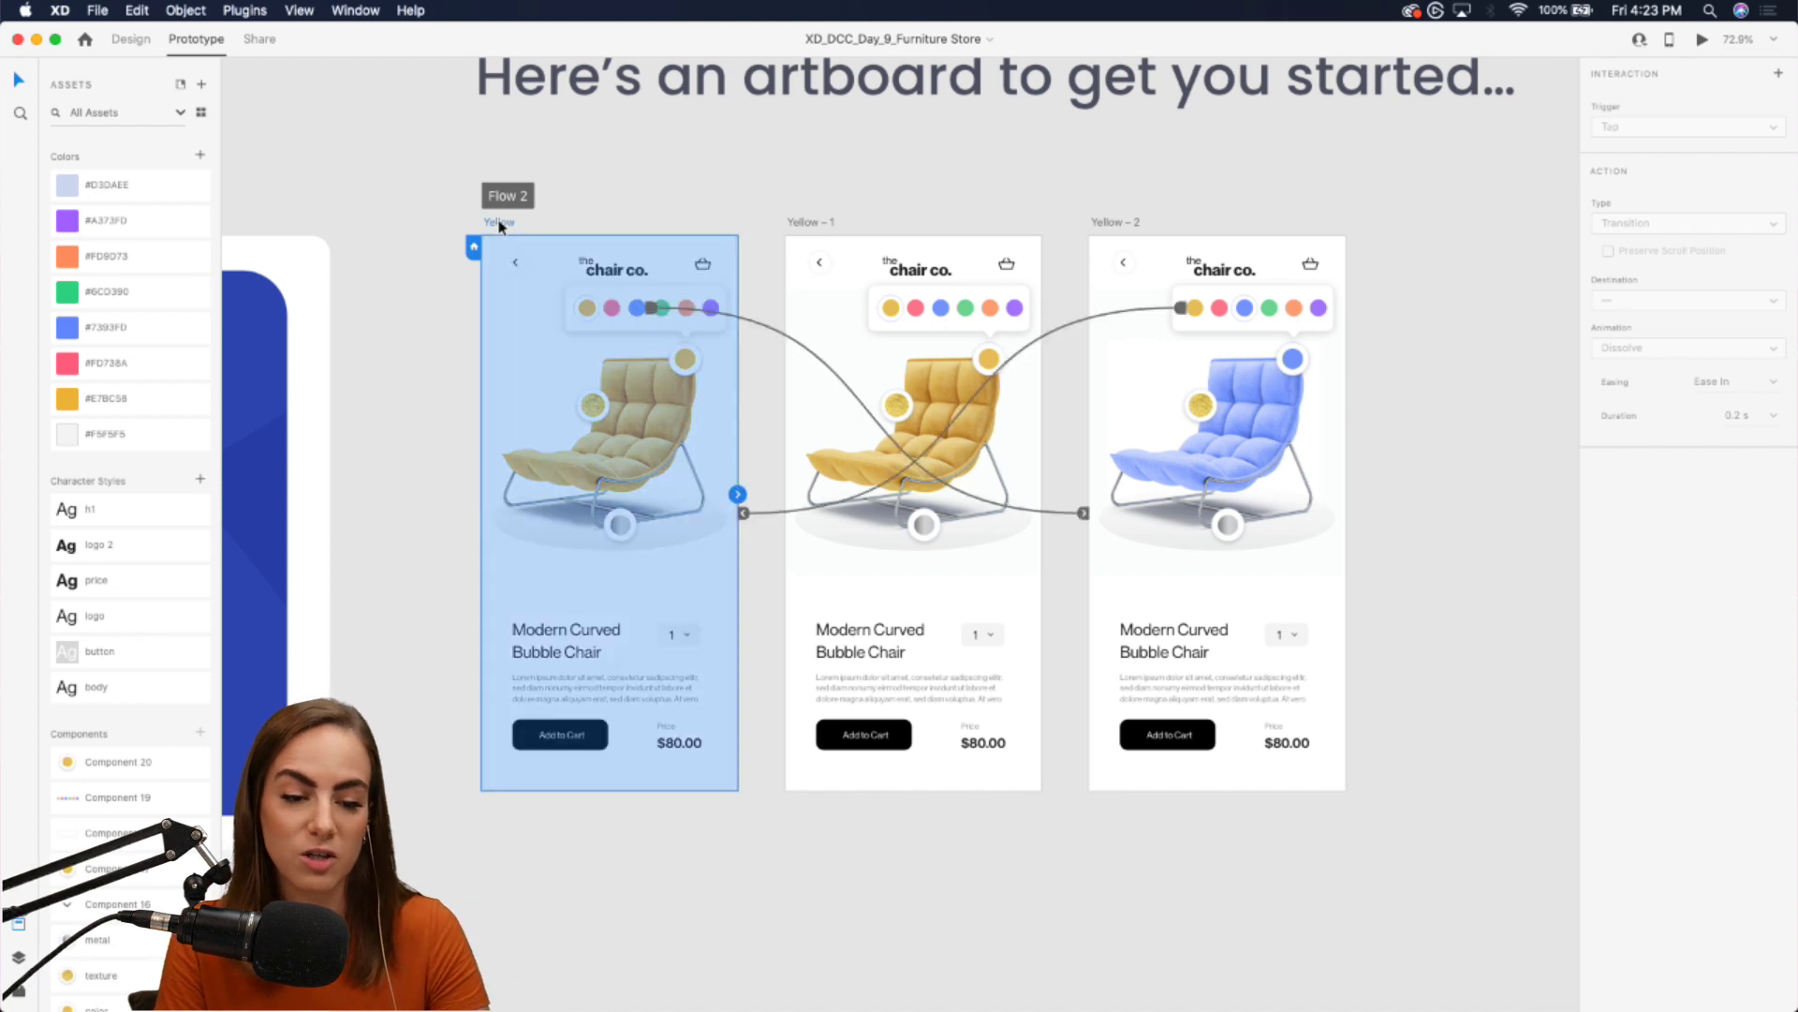
pyautogui.click(99, 11)
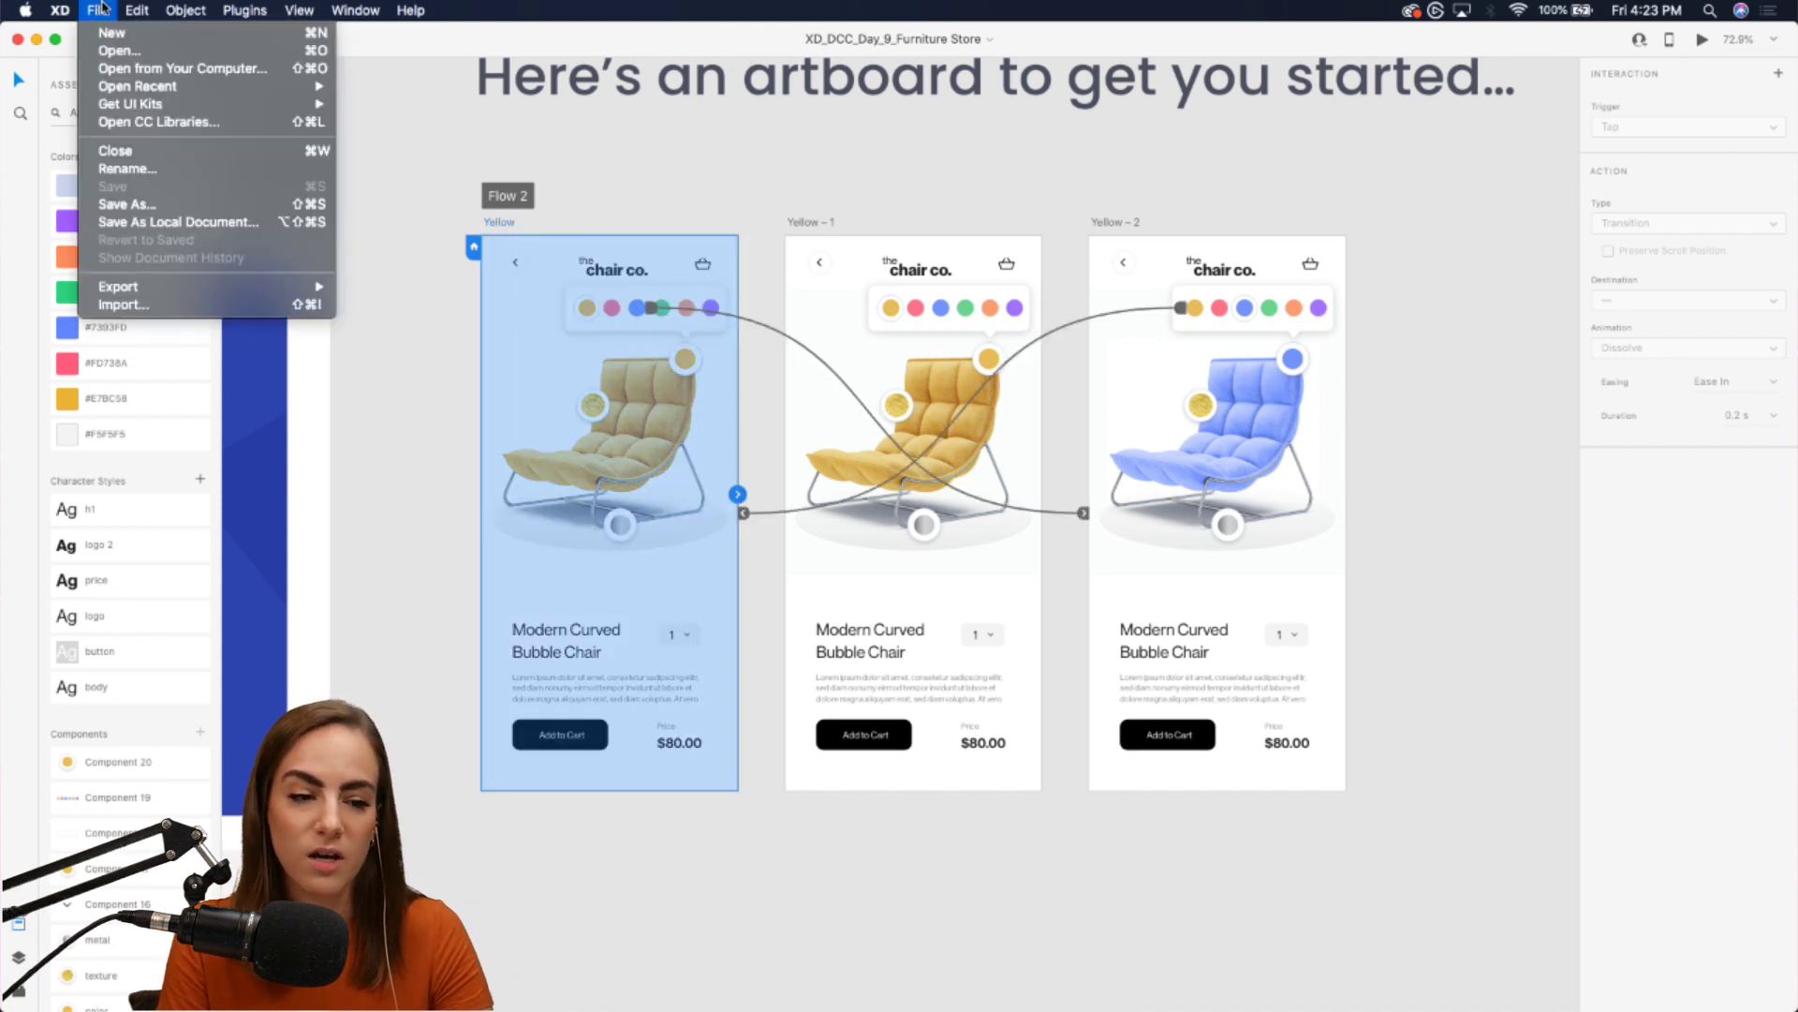
pyautogui.moveTo(201, 289)
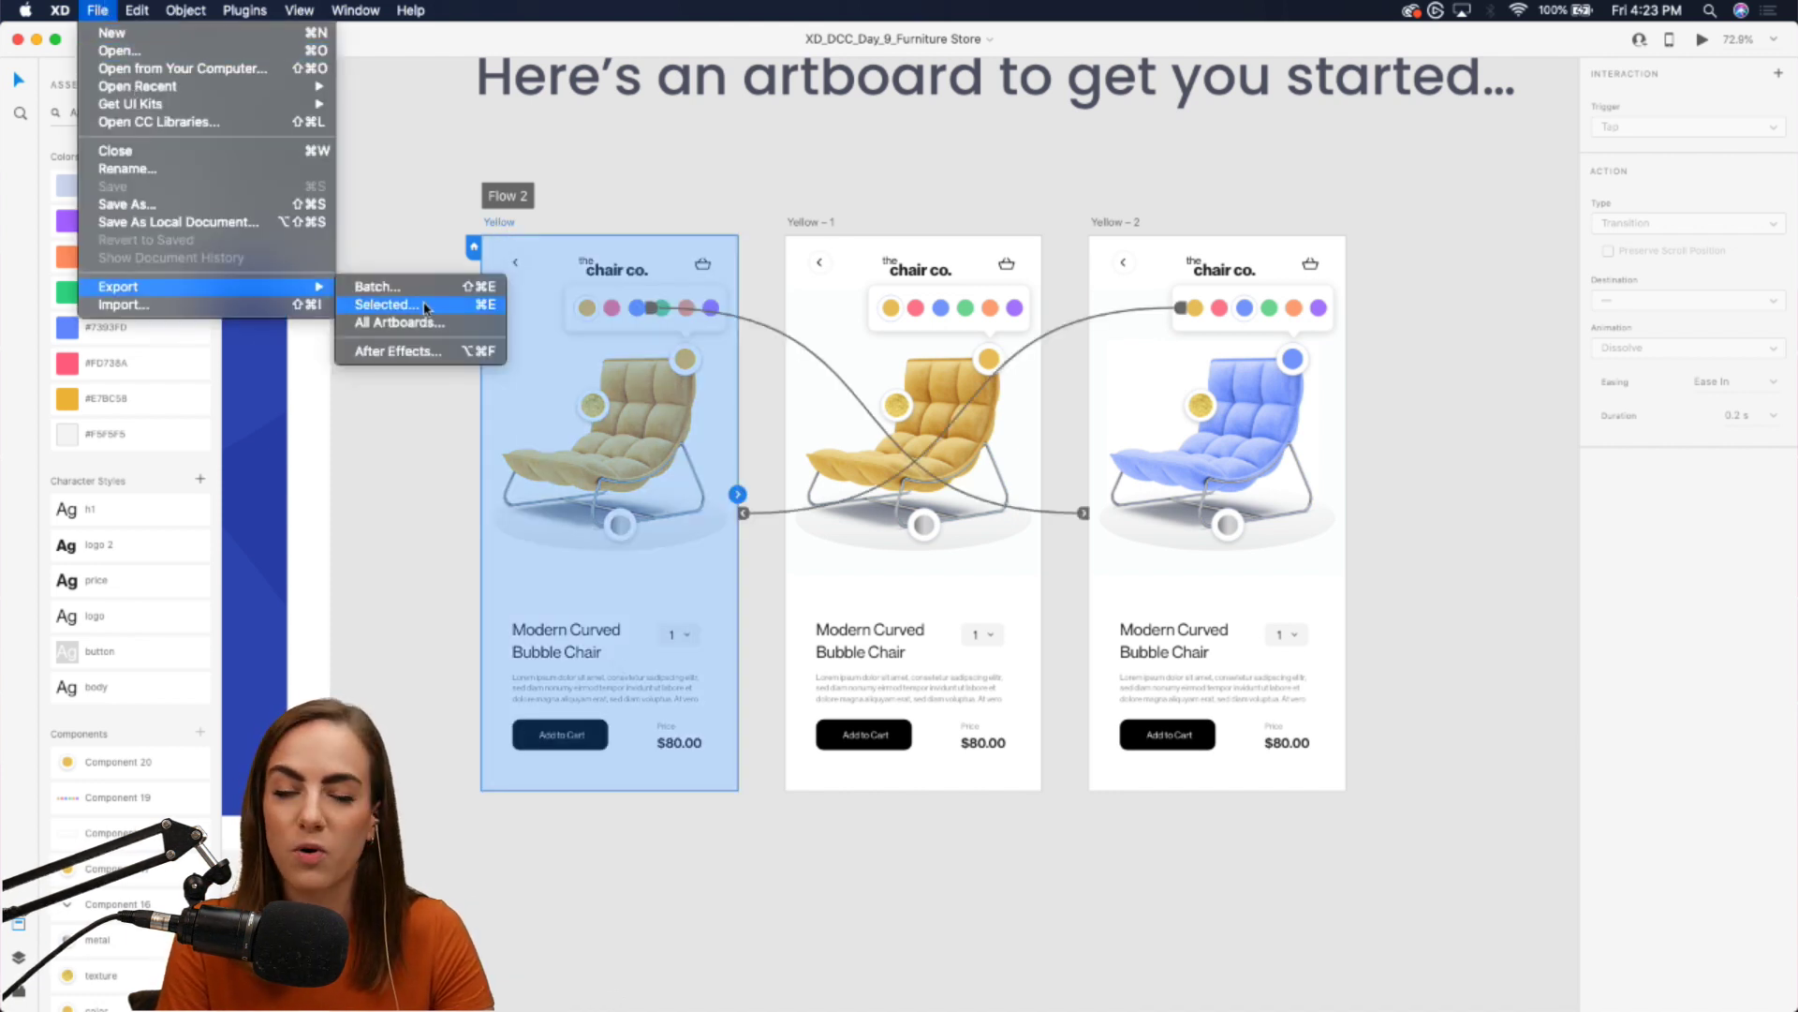
pyautogui.click(614, 970)
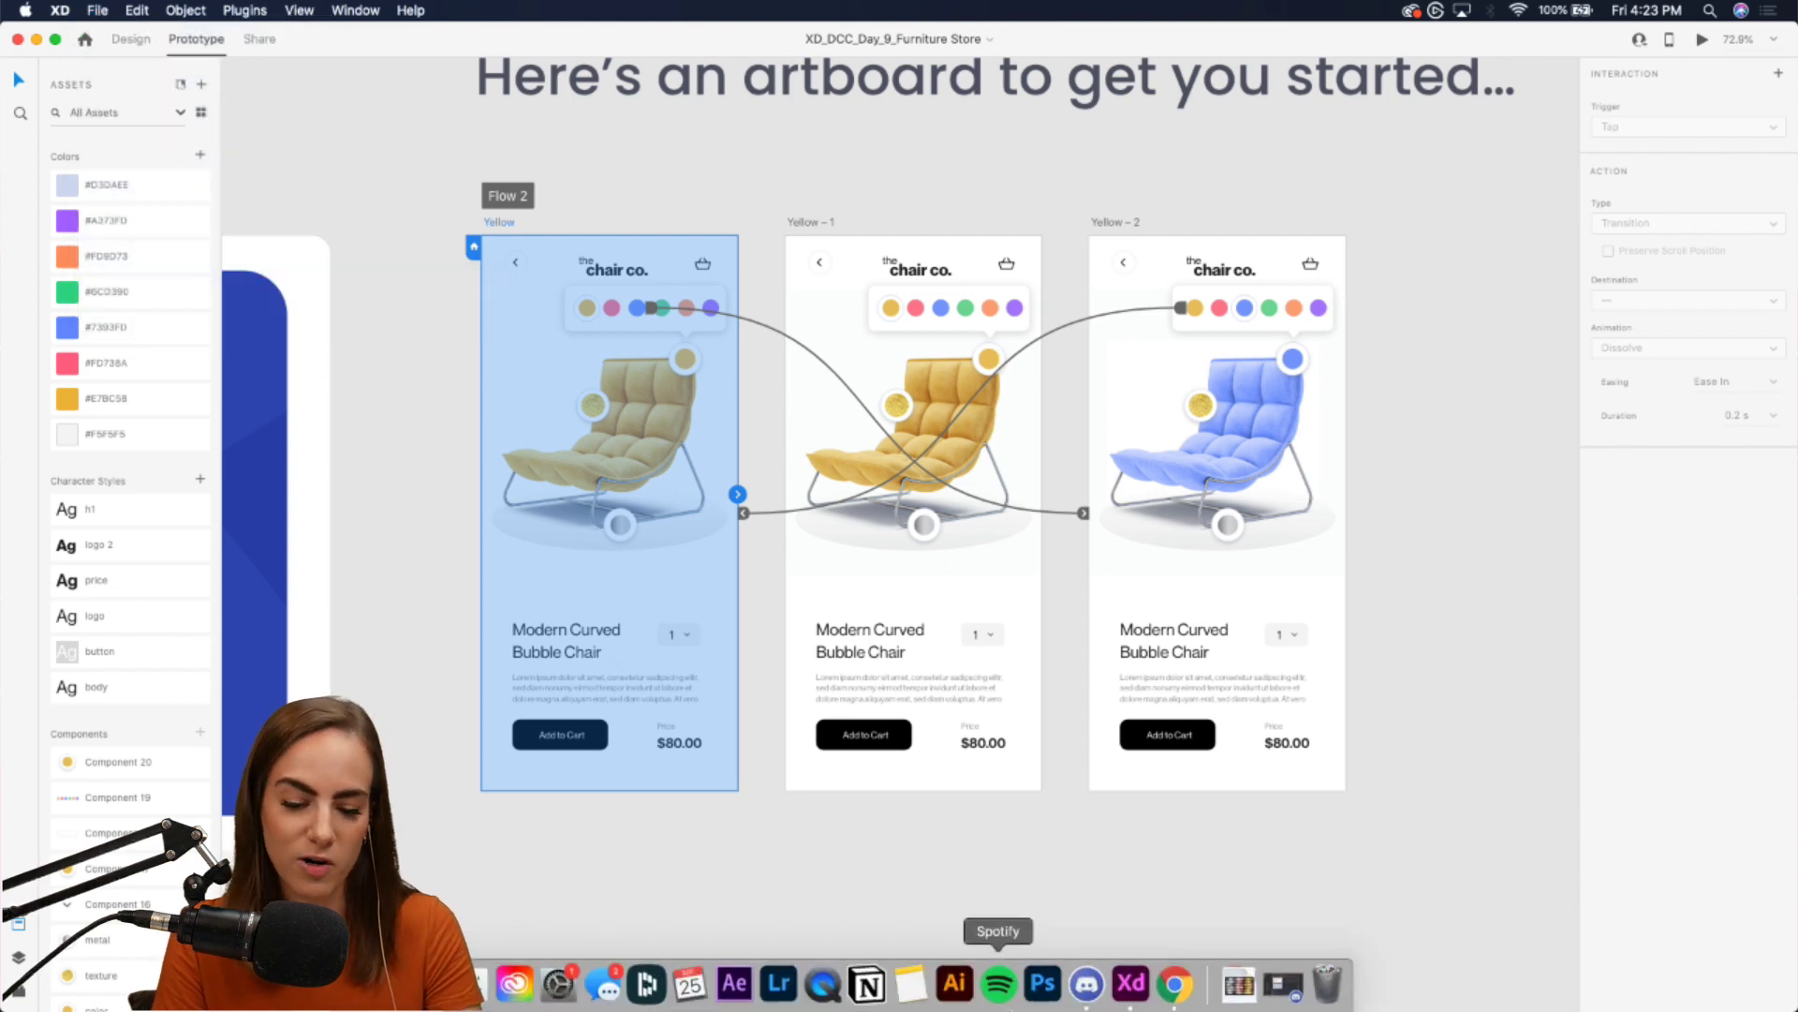
# Switch to Chrome, open the Behance challenge project for June 8–19 for editing, and review its project tags without changing the settings.
pyautogui.click(1191, 1001)
pyautogui.scroll(1, 765, 565)
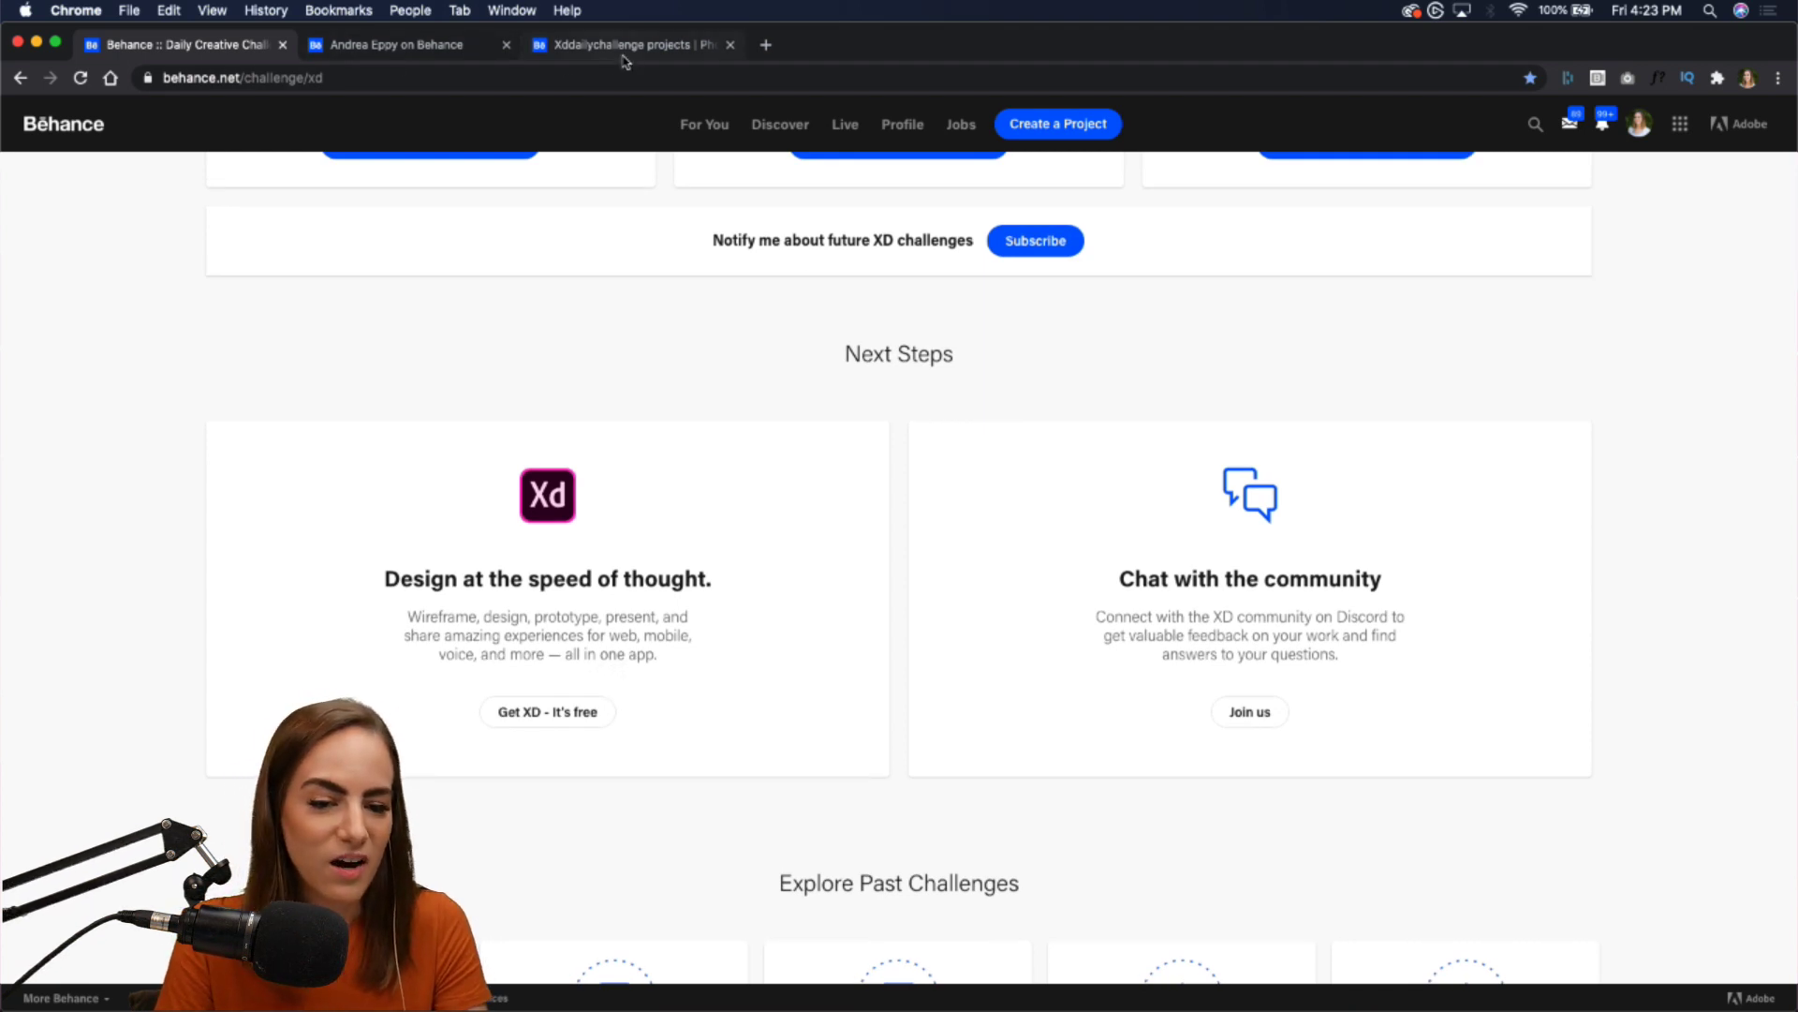
pyautogui.click(446, 49)
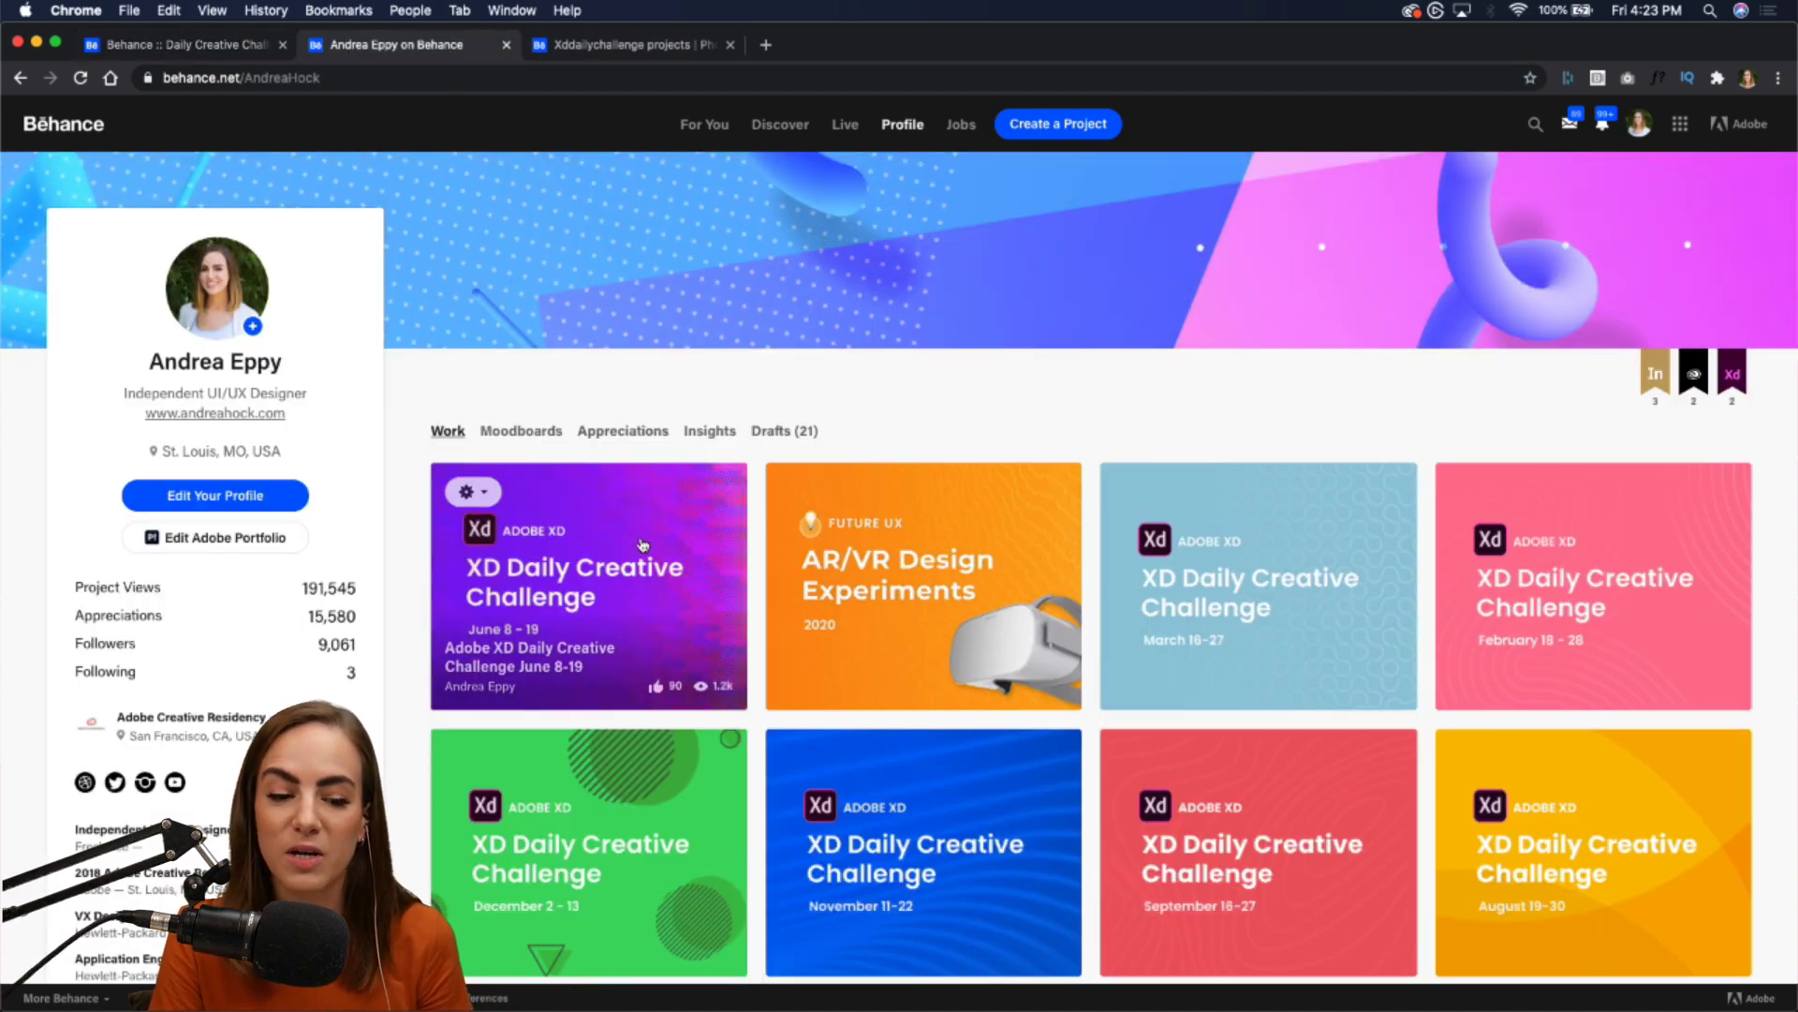
pyautogui.click(471, 491)
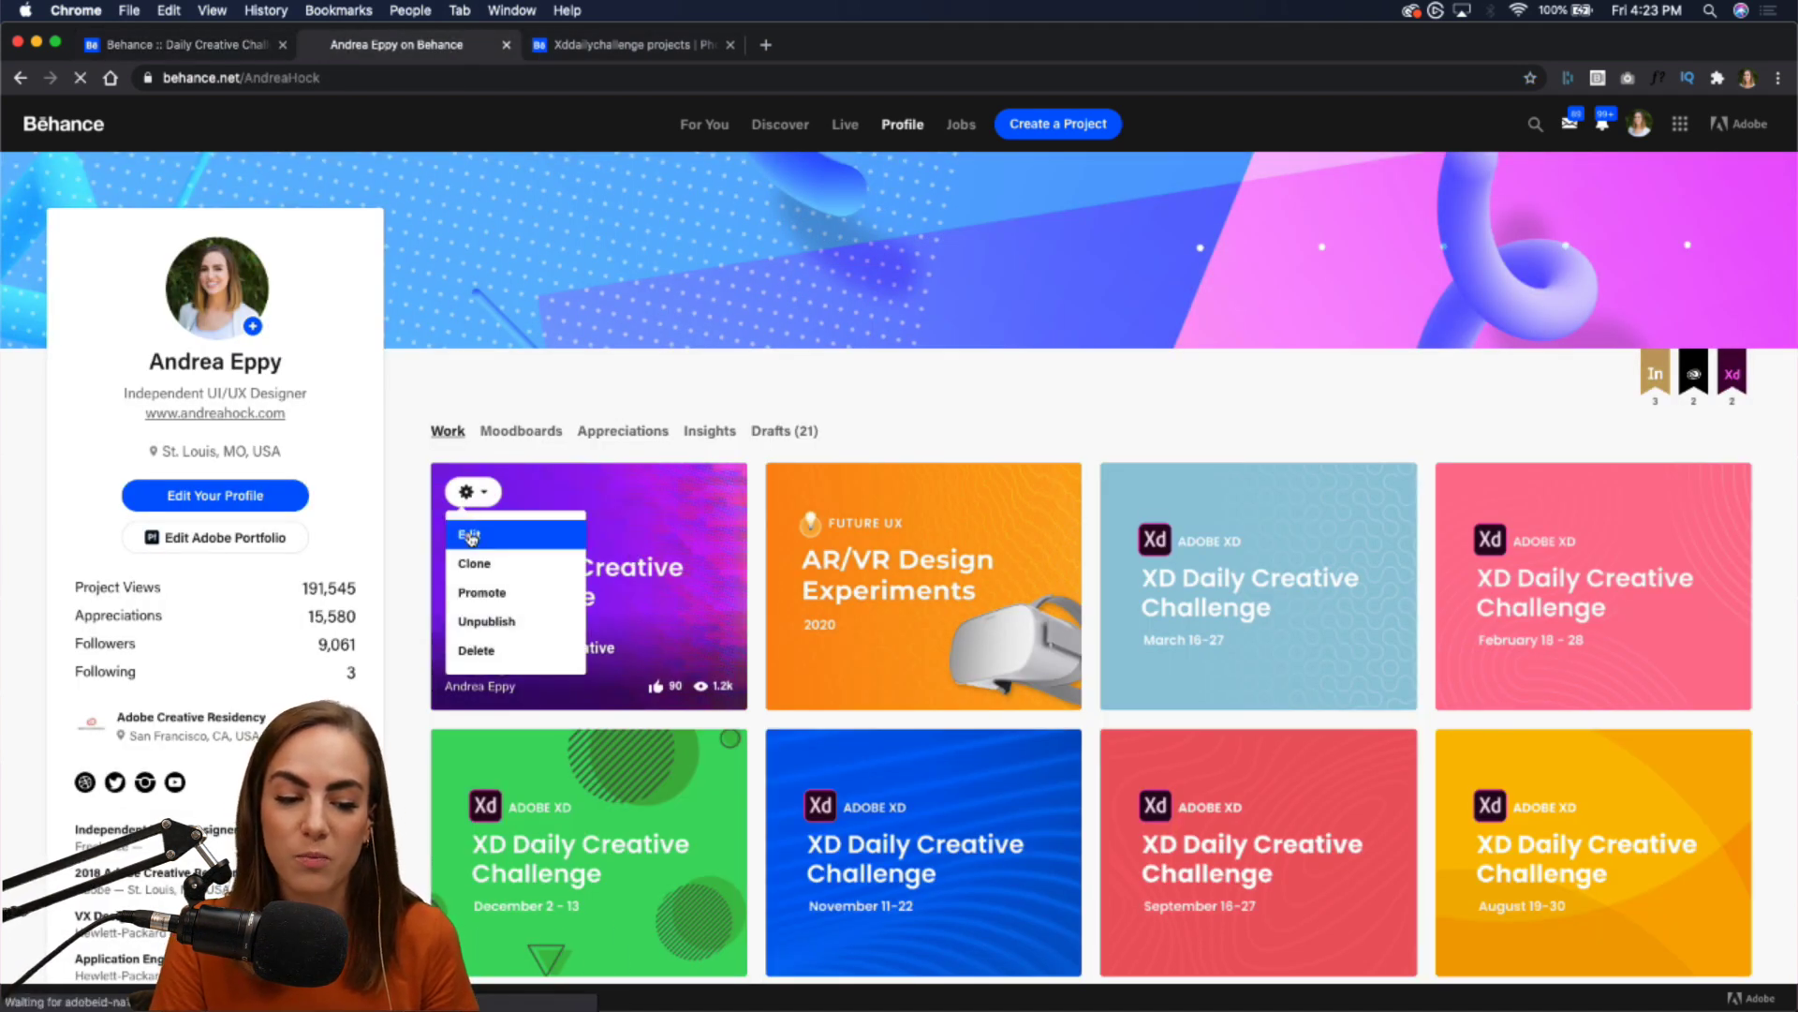
pyautogui.click(471, 533)
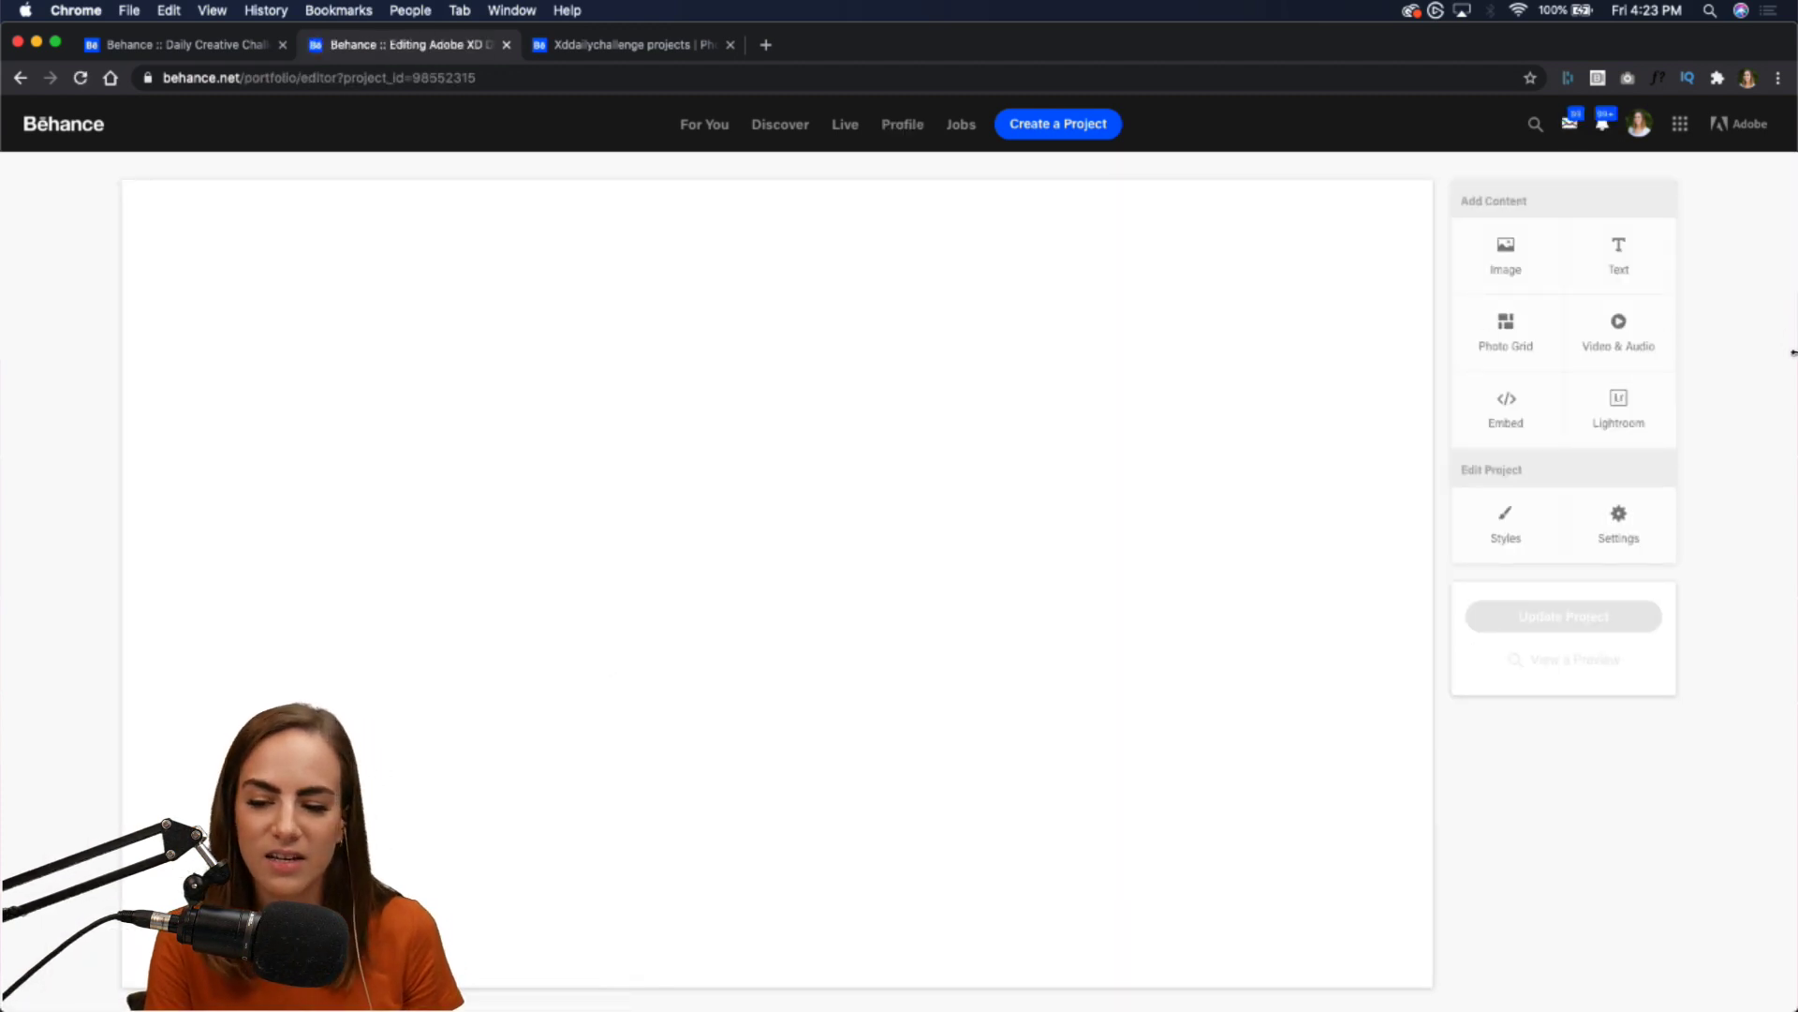
pyautogui.click(1618, 521)
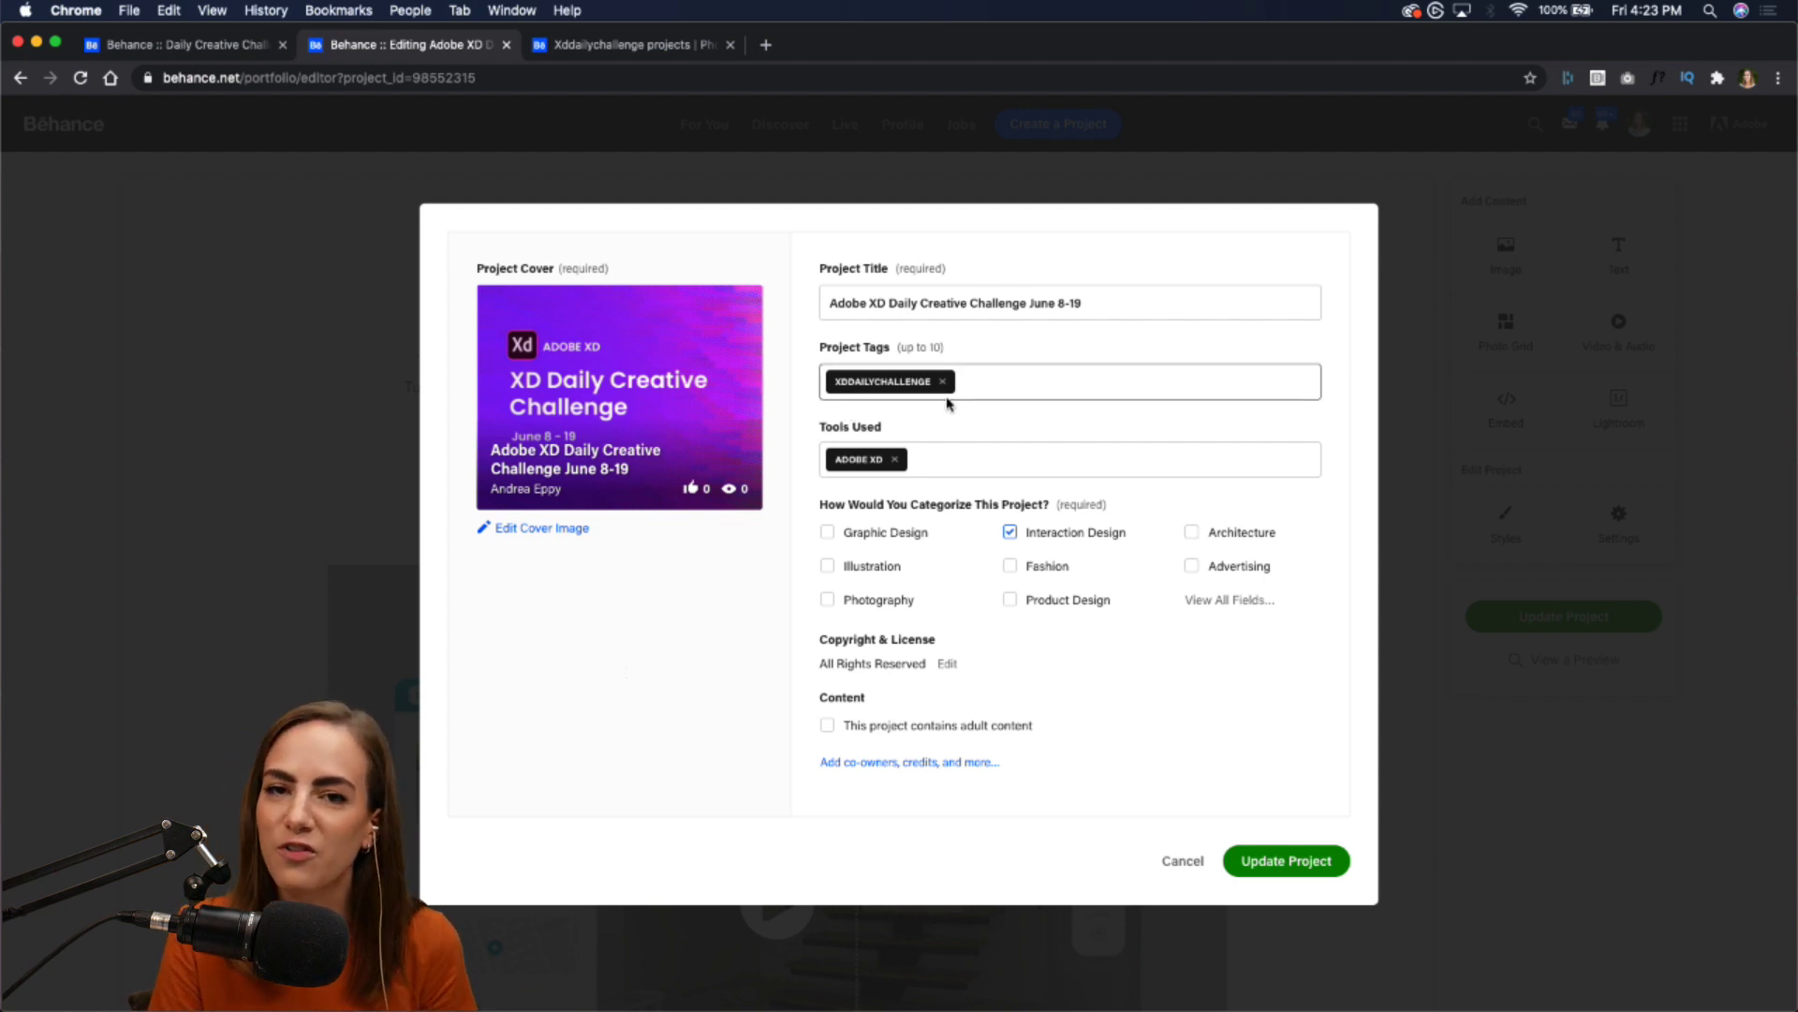
pyautogui.click(1183, 859)
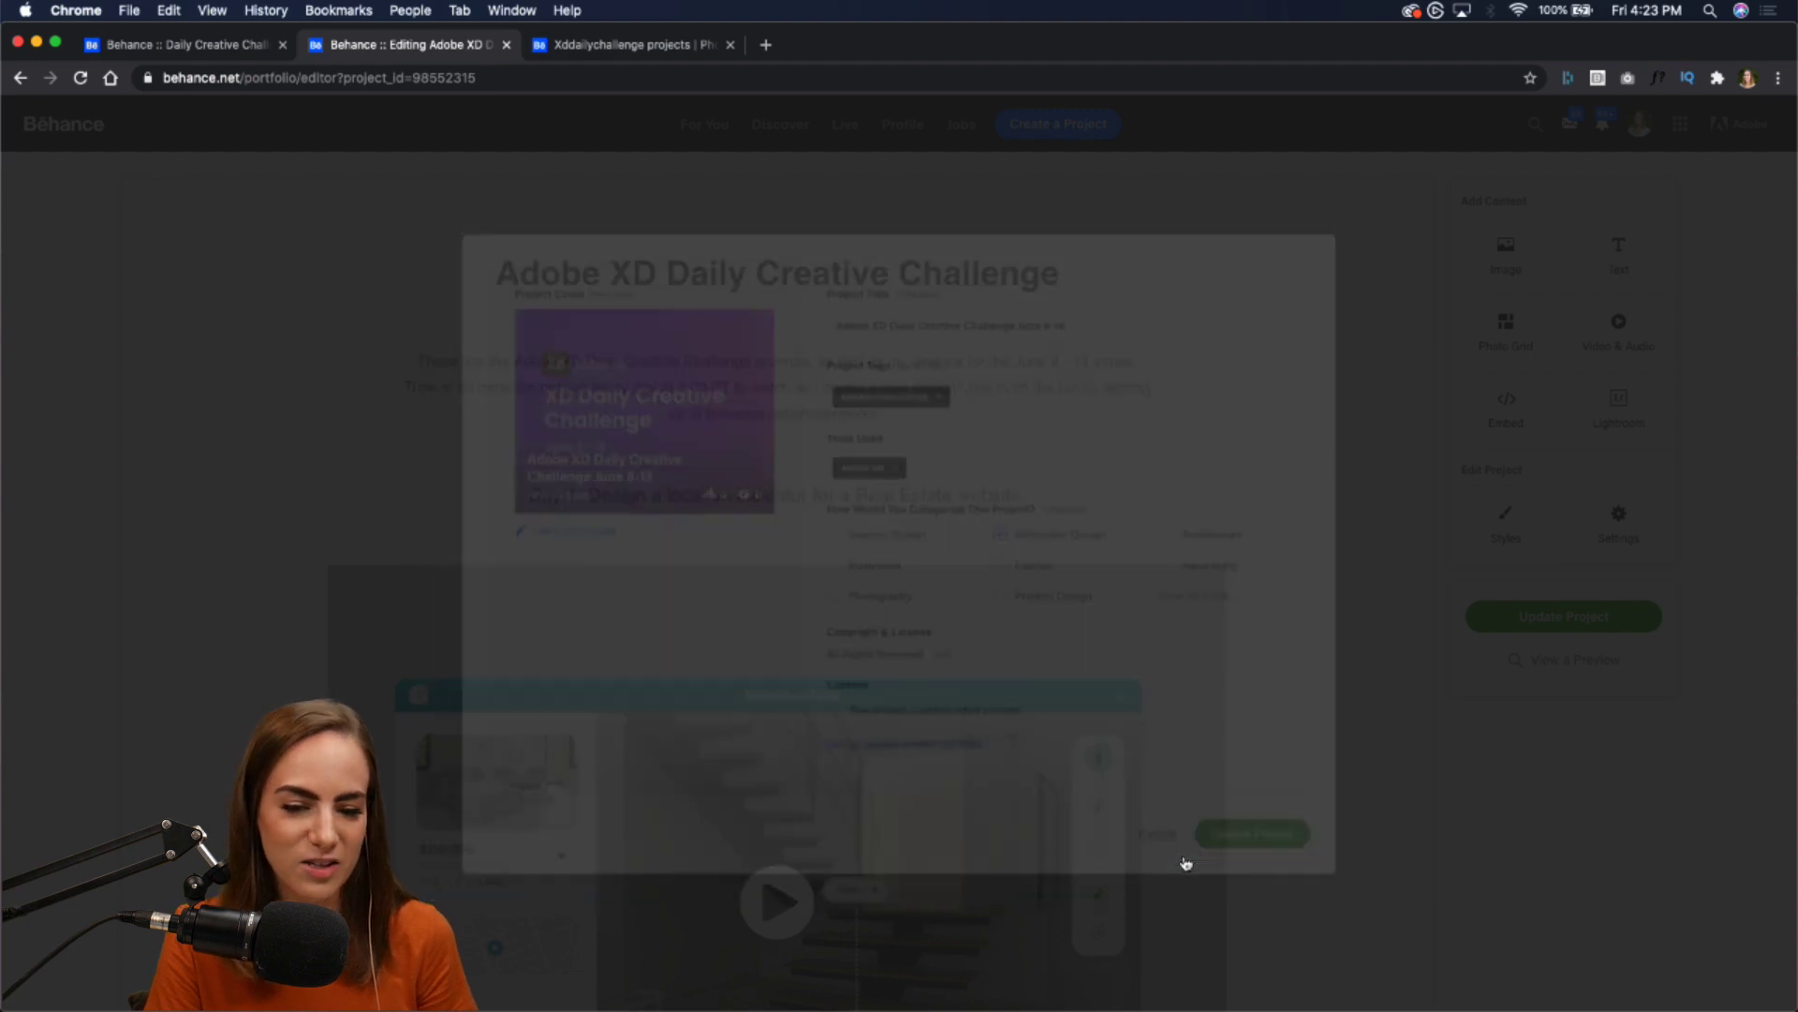
# Refresh the Behance project search for xddailychallenge and browse the most recent submissions.
pyautogui.click(651, 48)
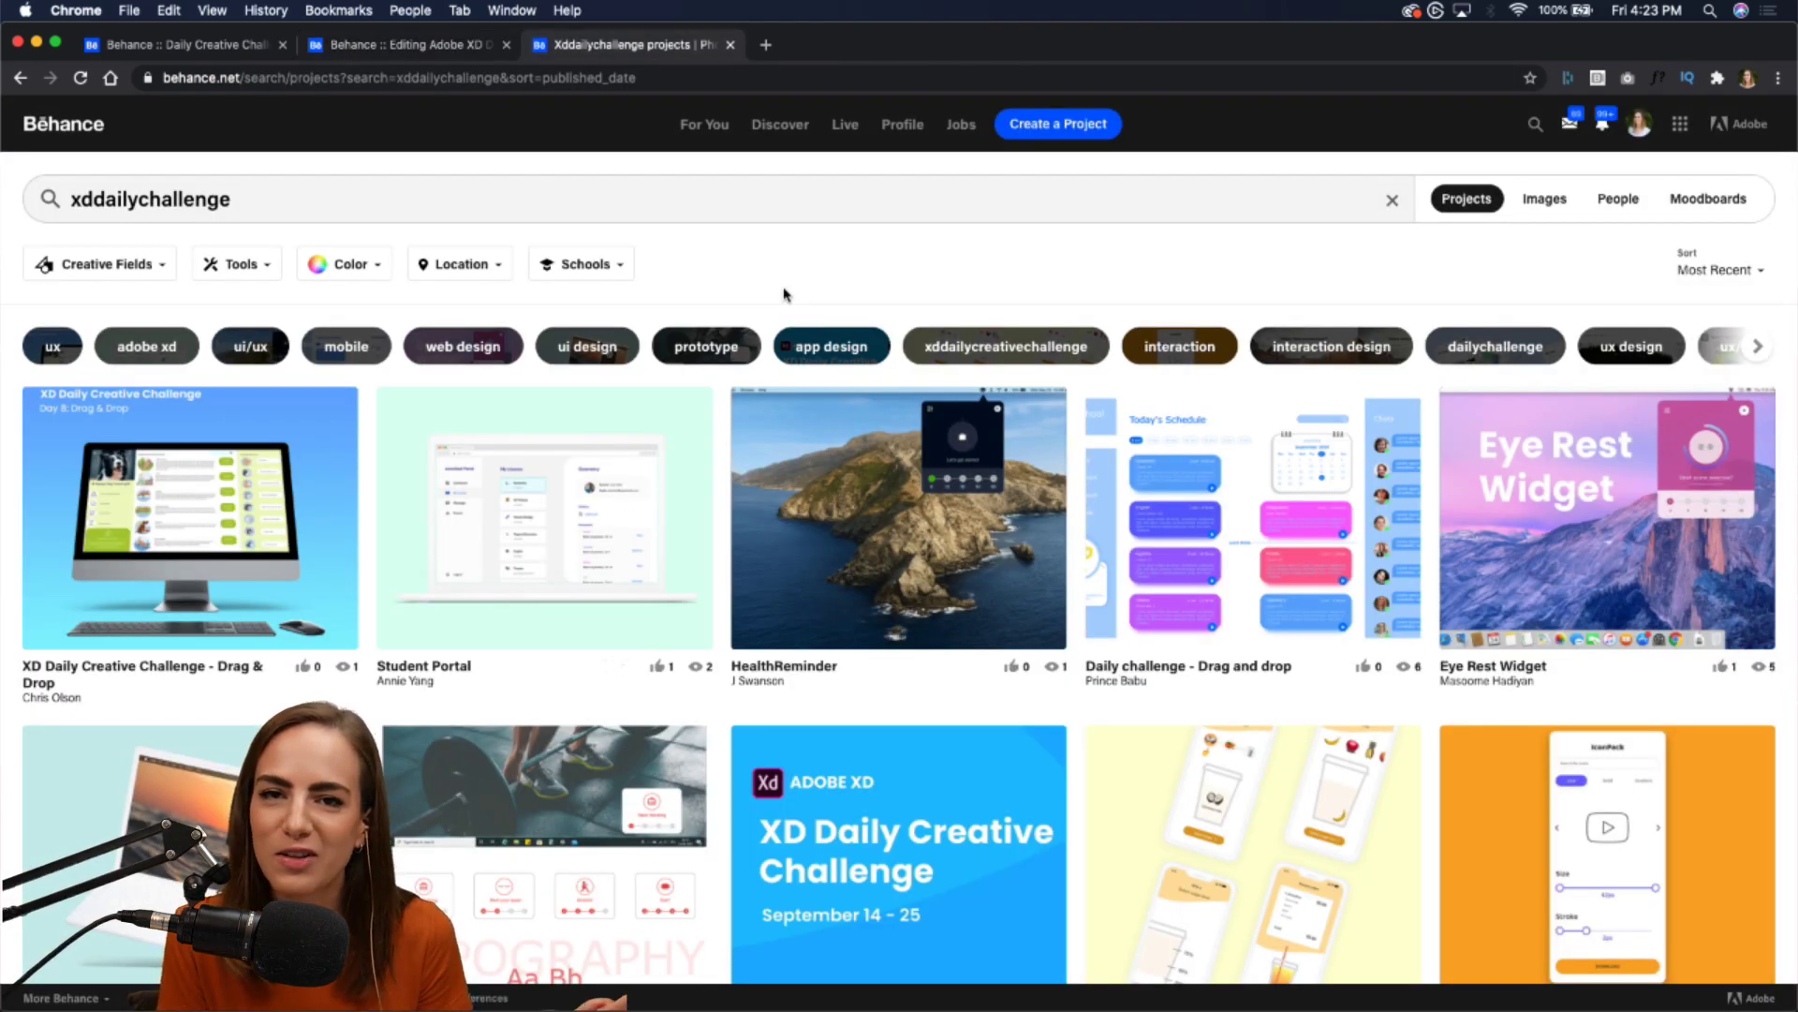
pyautogui.click(81, 79)
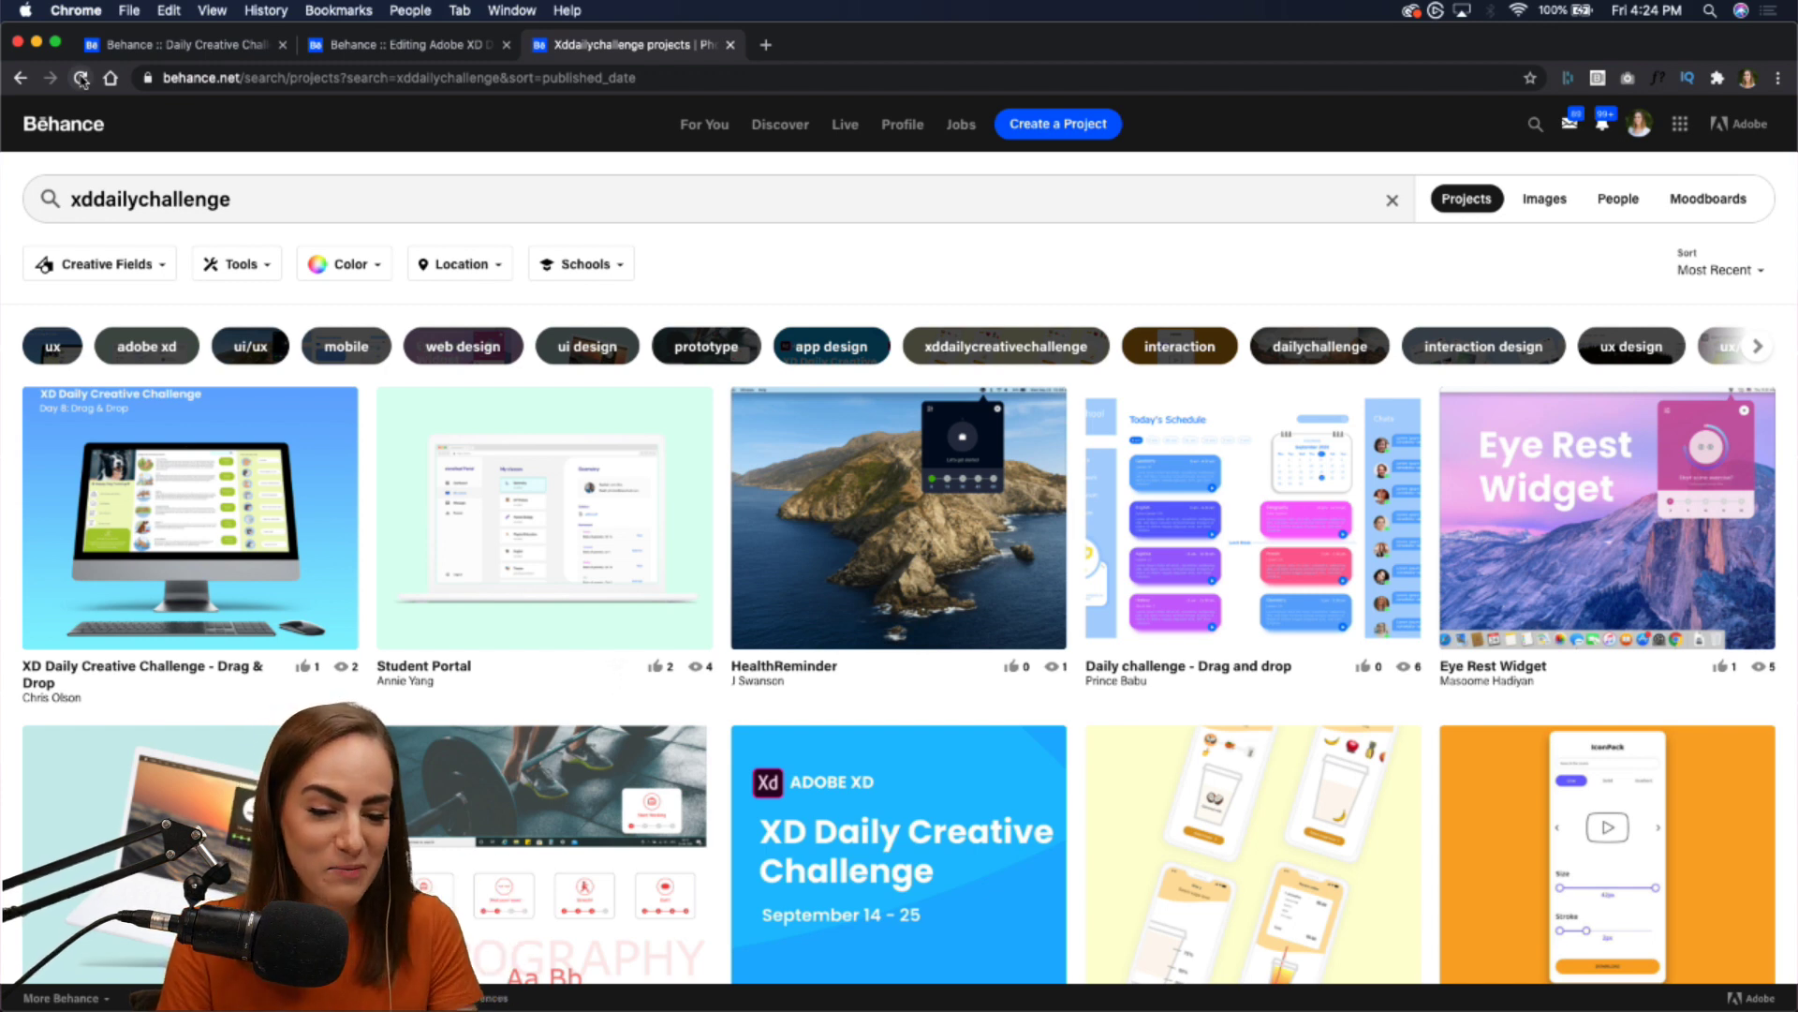
pyautogui.scroll(-1, 332, 176)
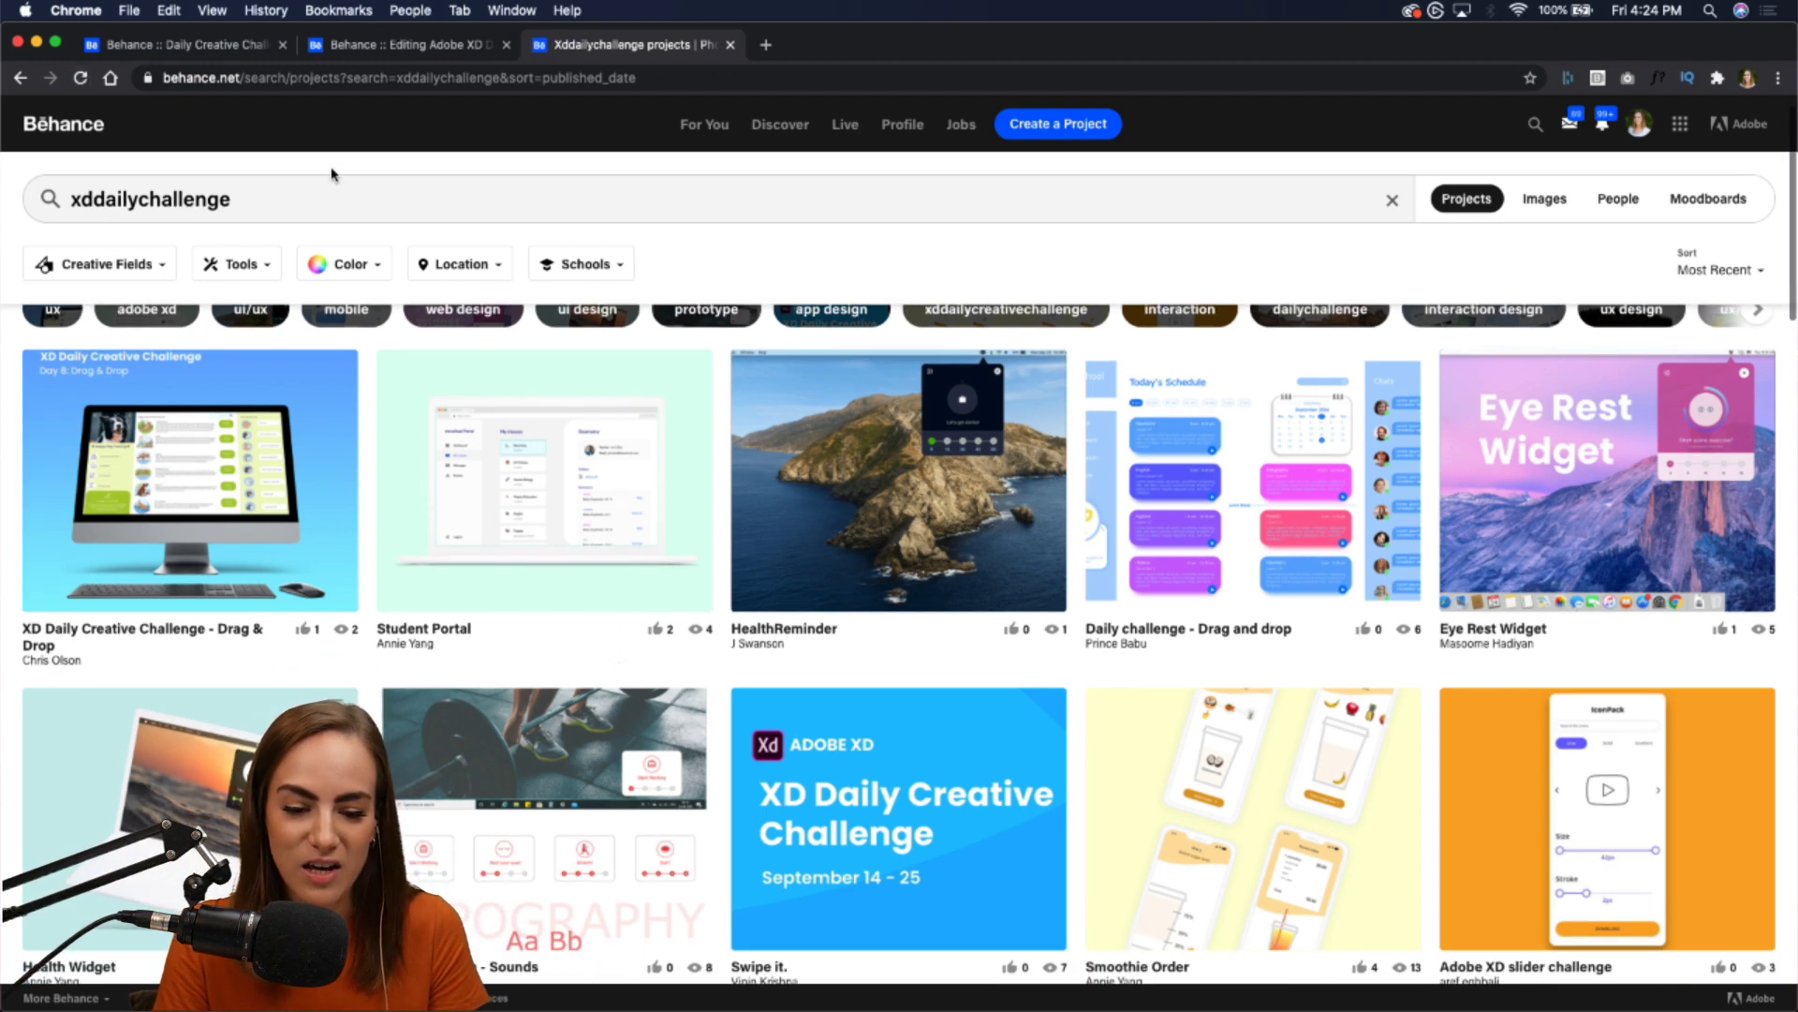
# Open the HealthReminder project in a new tab, watch its video full screen, and close the tab.
pyautogui.rightClick(846, 435)
pyautogui.click(890, 441)
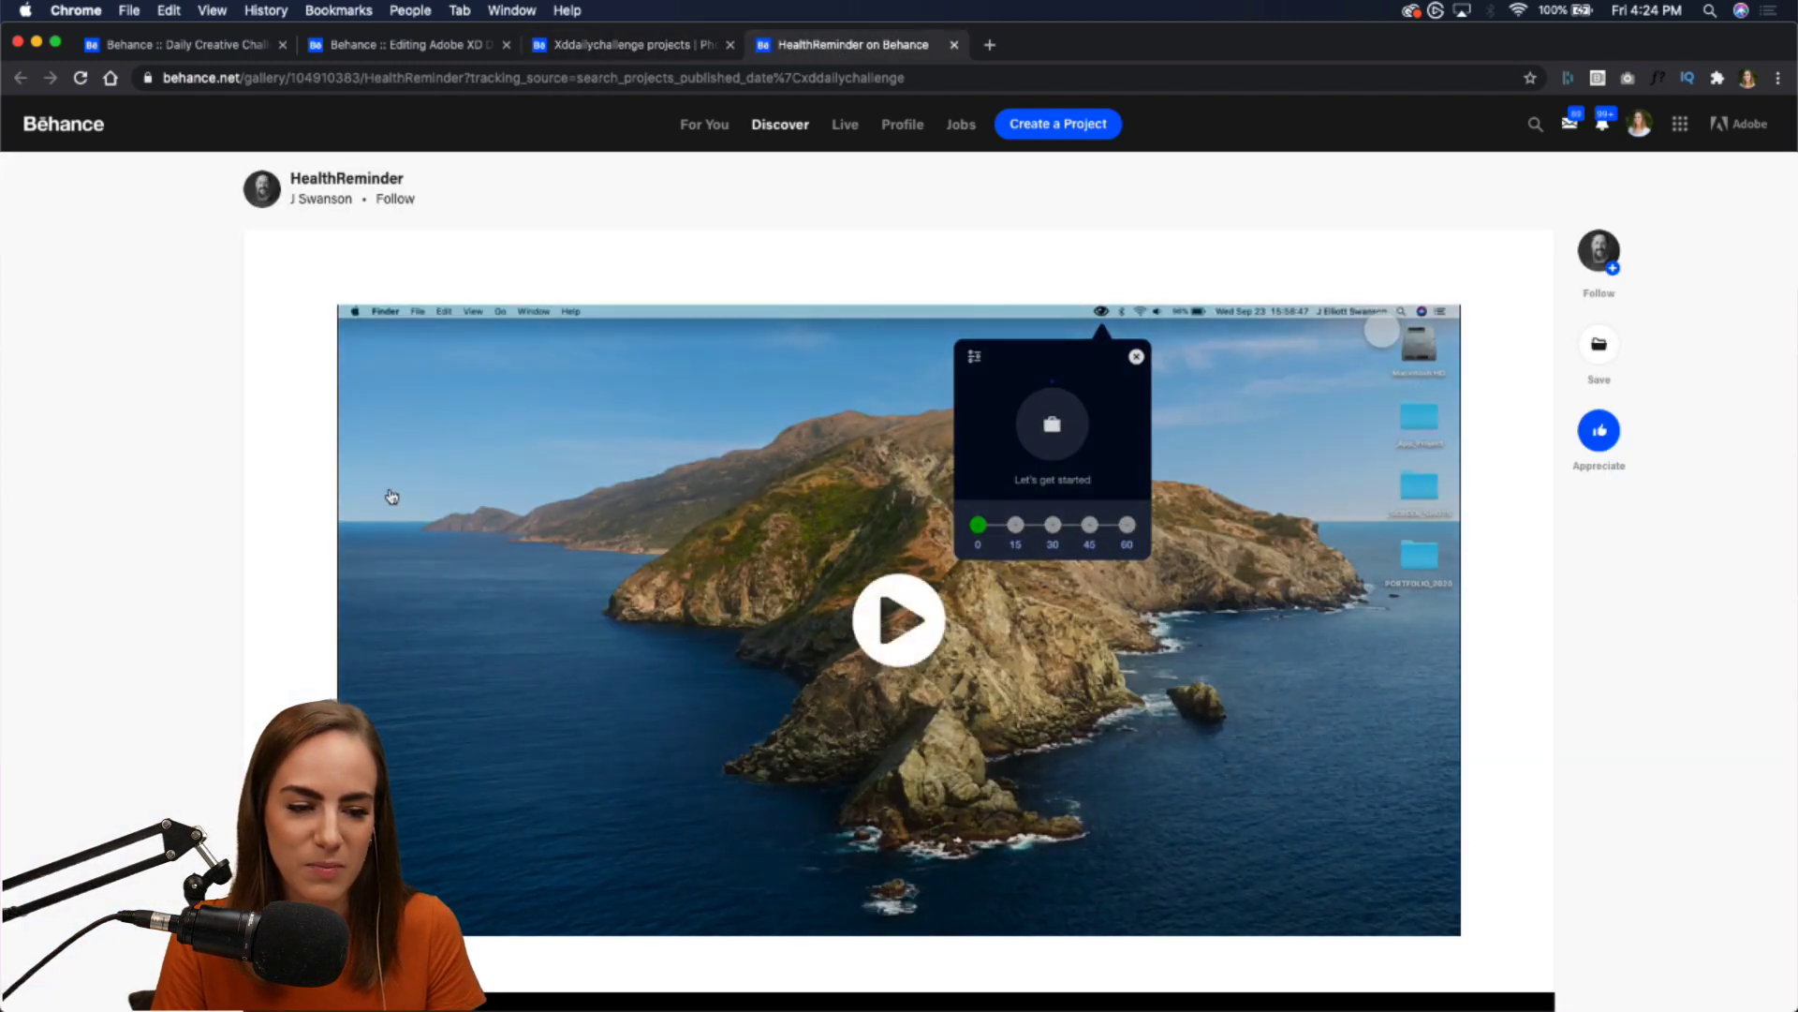
pyautogui.click(894, 655)
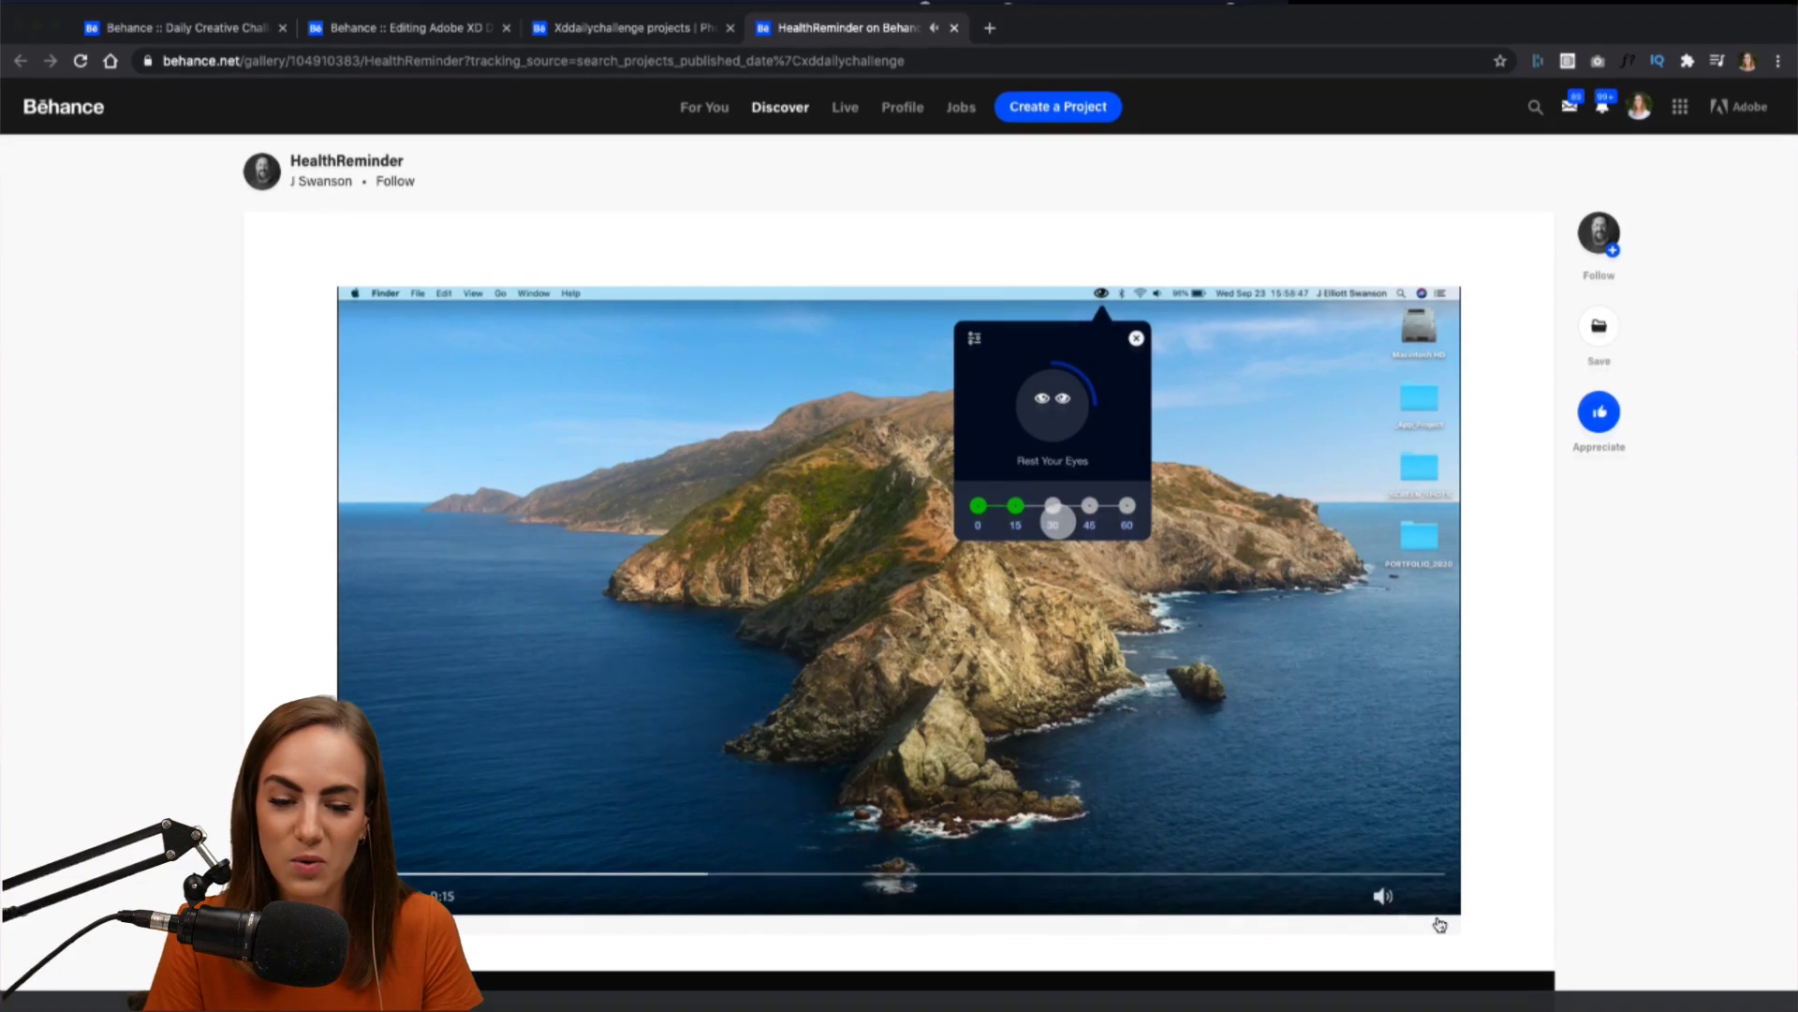
pyautogui.click(1440, 922)
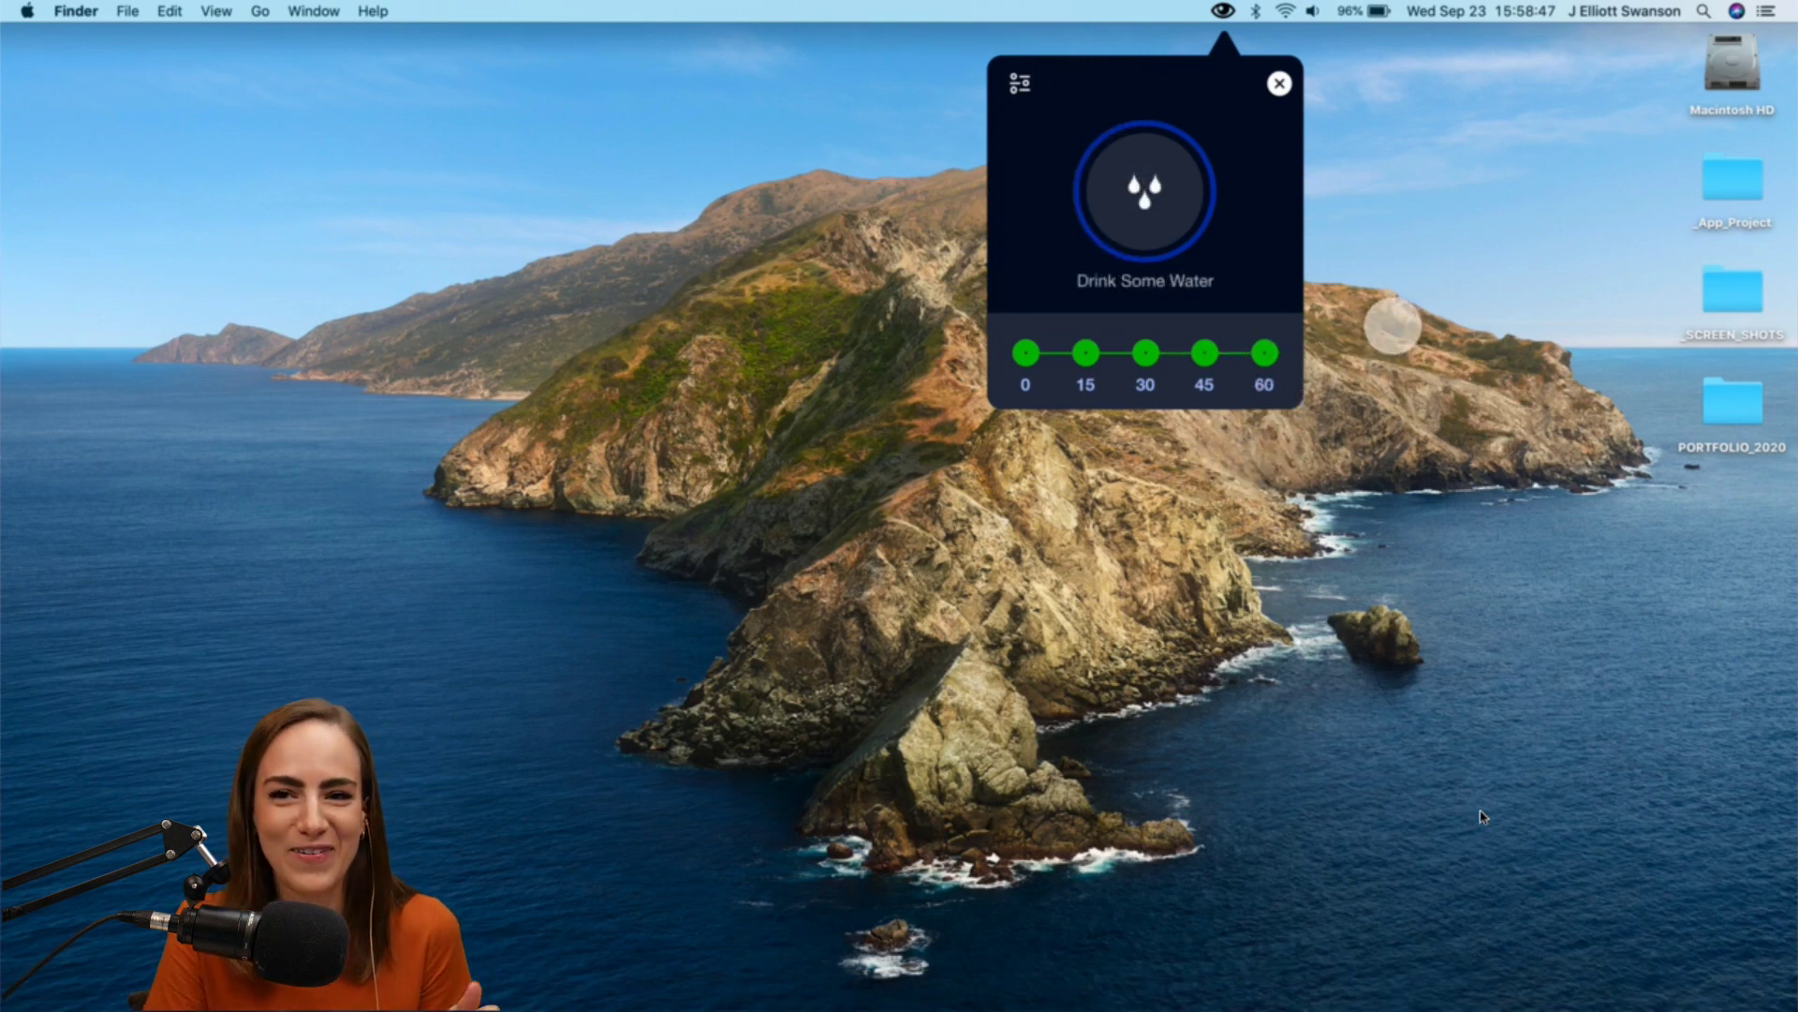
pyautogui.click(1768, 995)
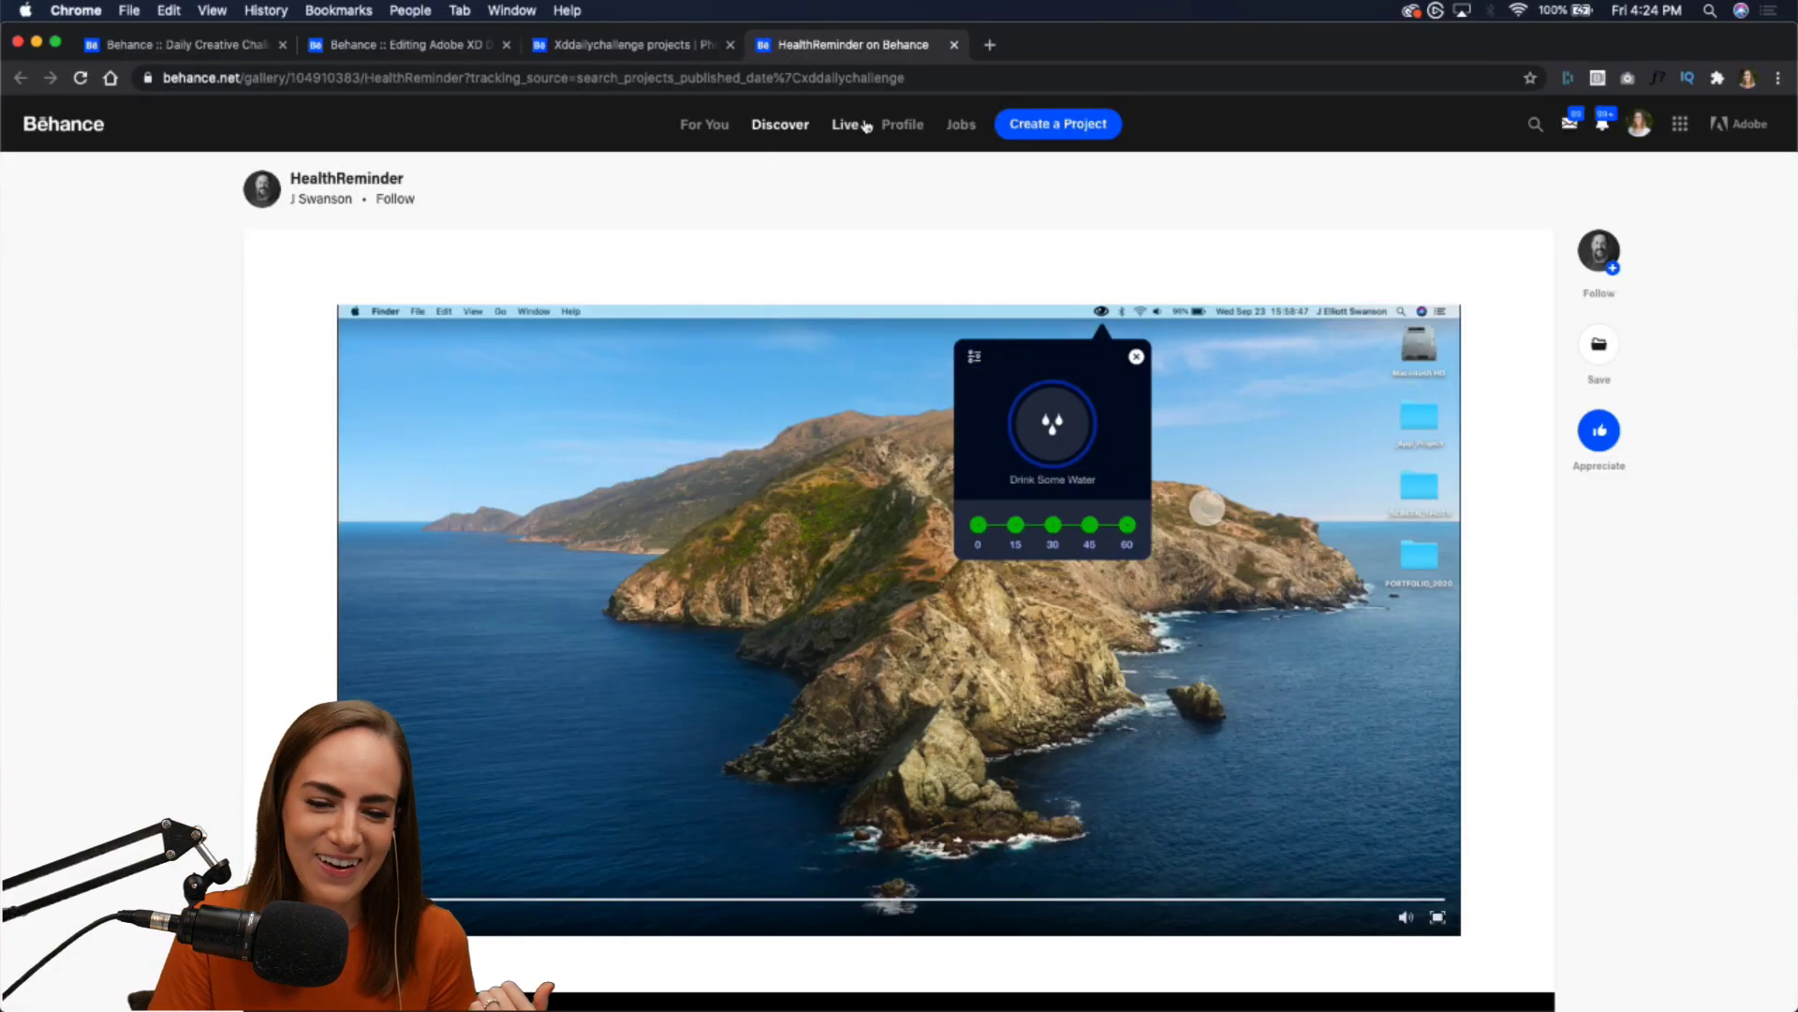
pyautogui.click(954, 45)
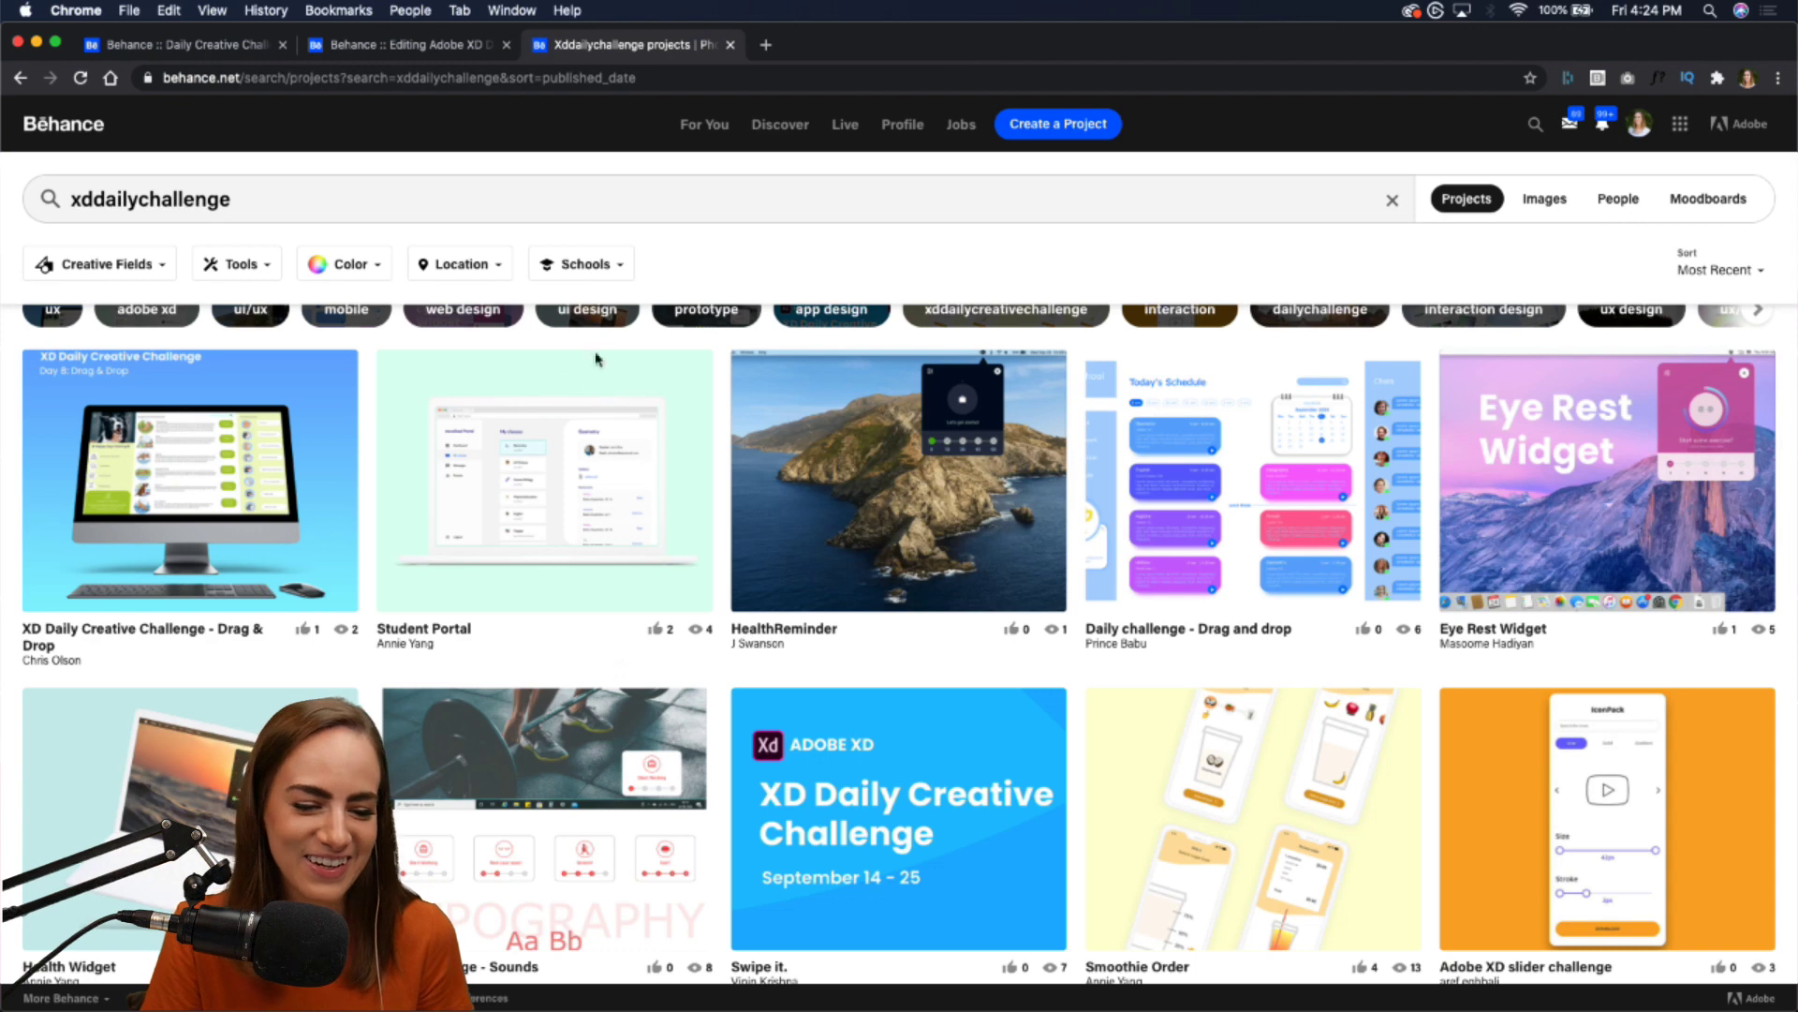
# Open the XD Daily Creative Challenge - Drag & Drop project in a new tab and examine its dog training website design.
pyautogui.scroll(1, 843, 290)
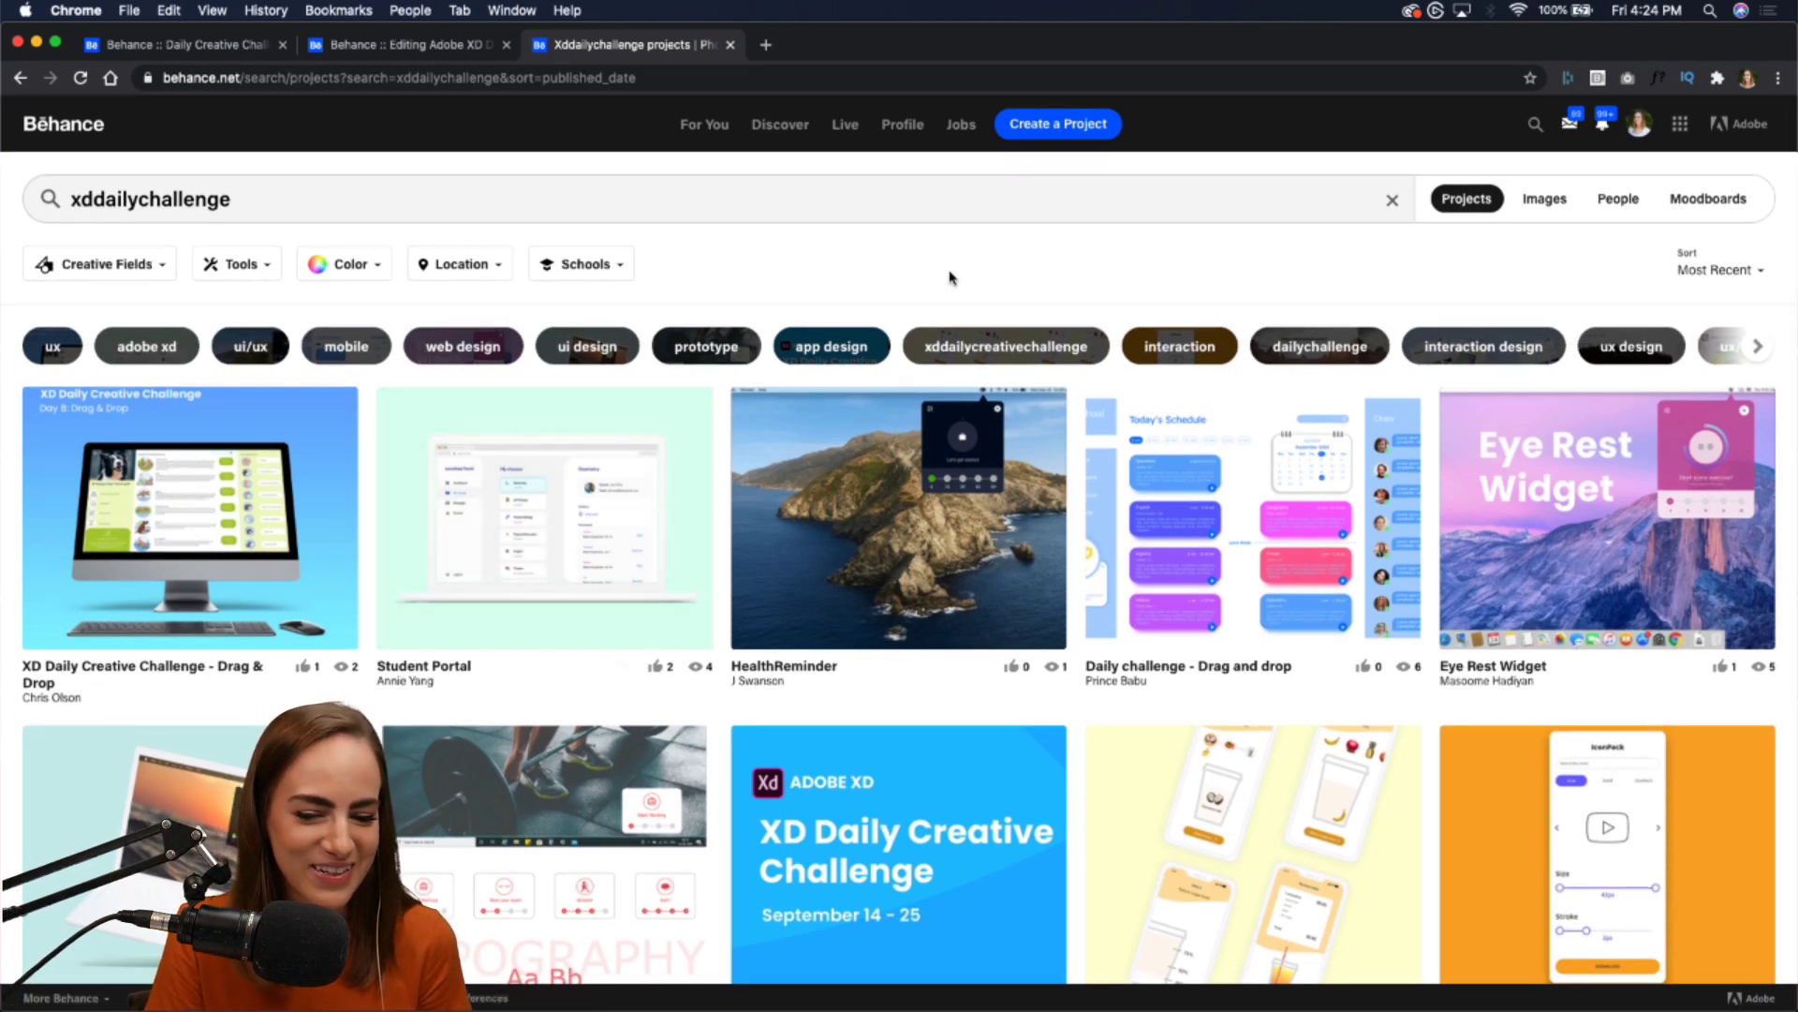
pyautogui.rightClick(87, 466)
pyautogui.click(162, 475)
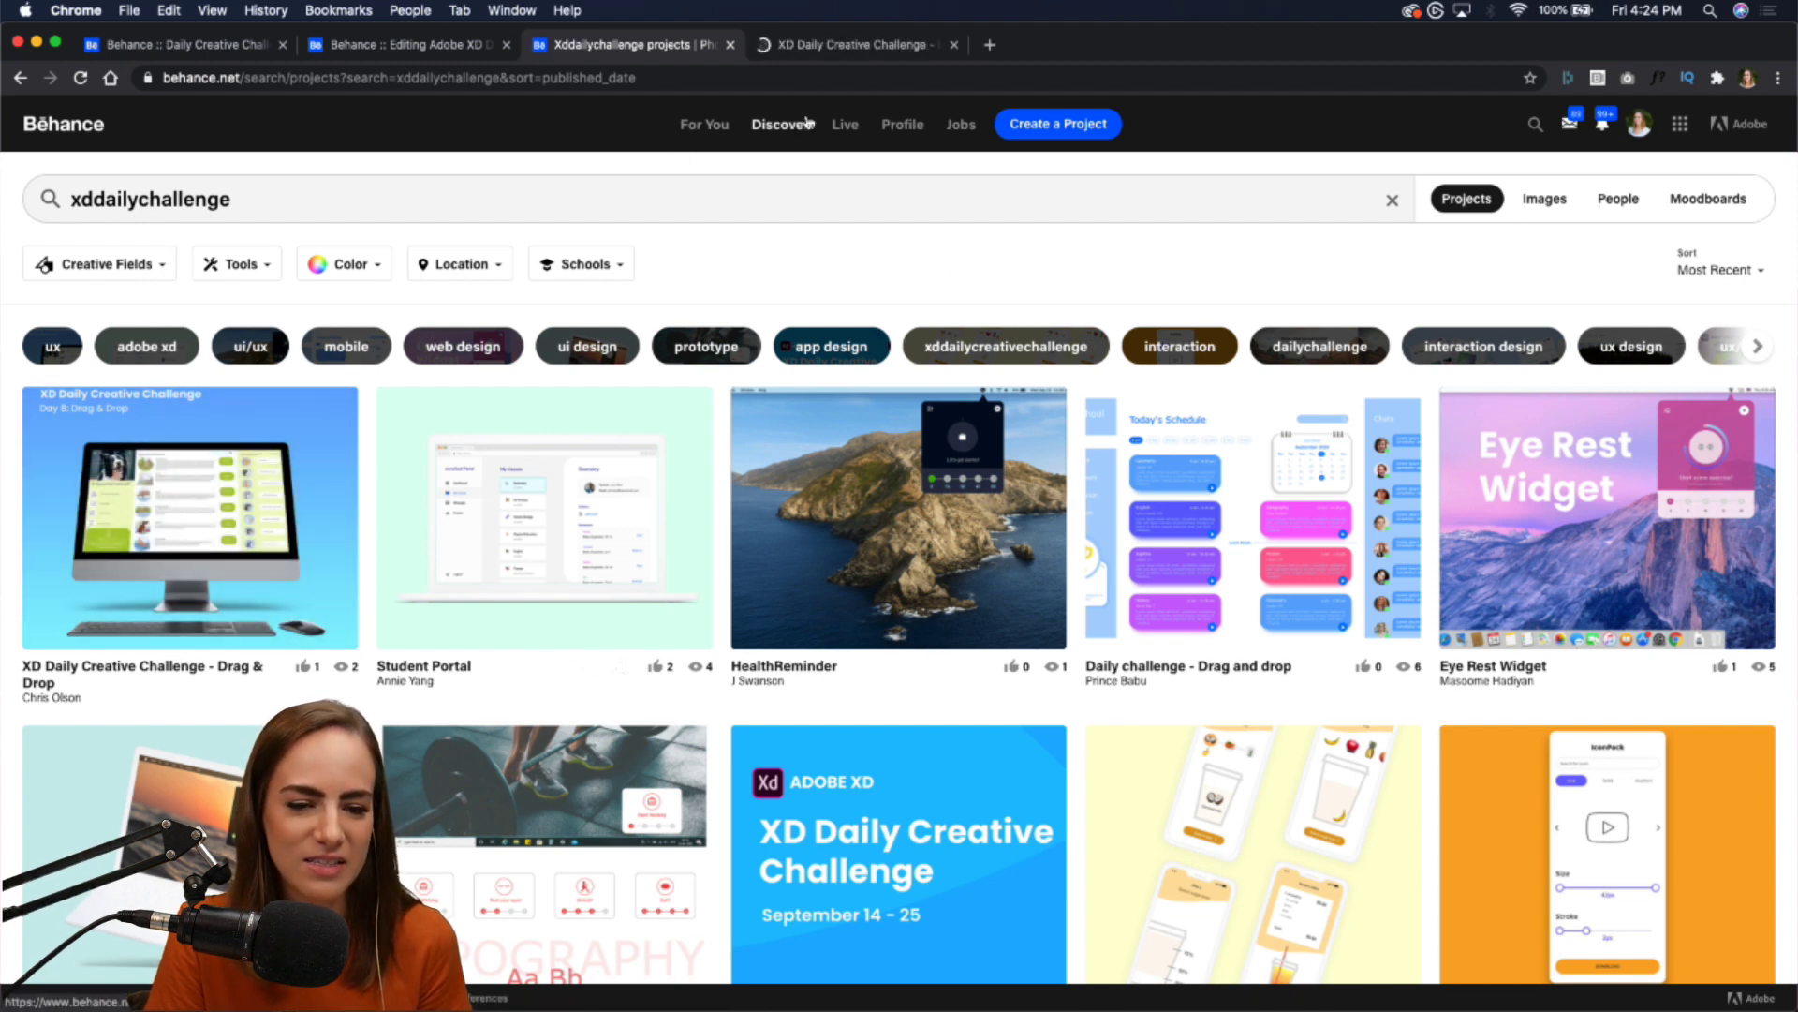
pyautogui.click(842, 47)
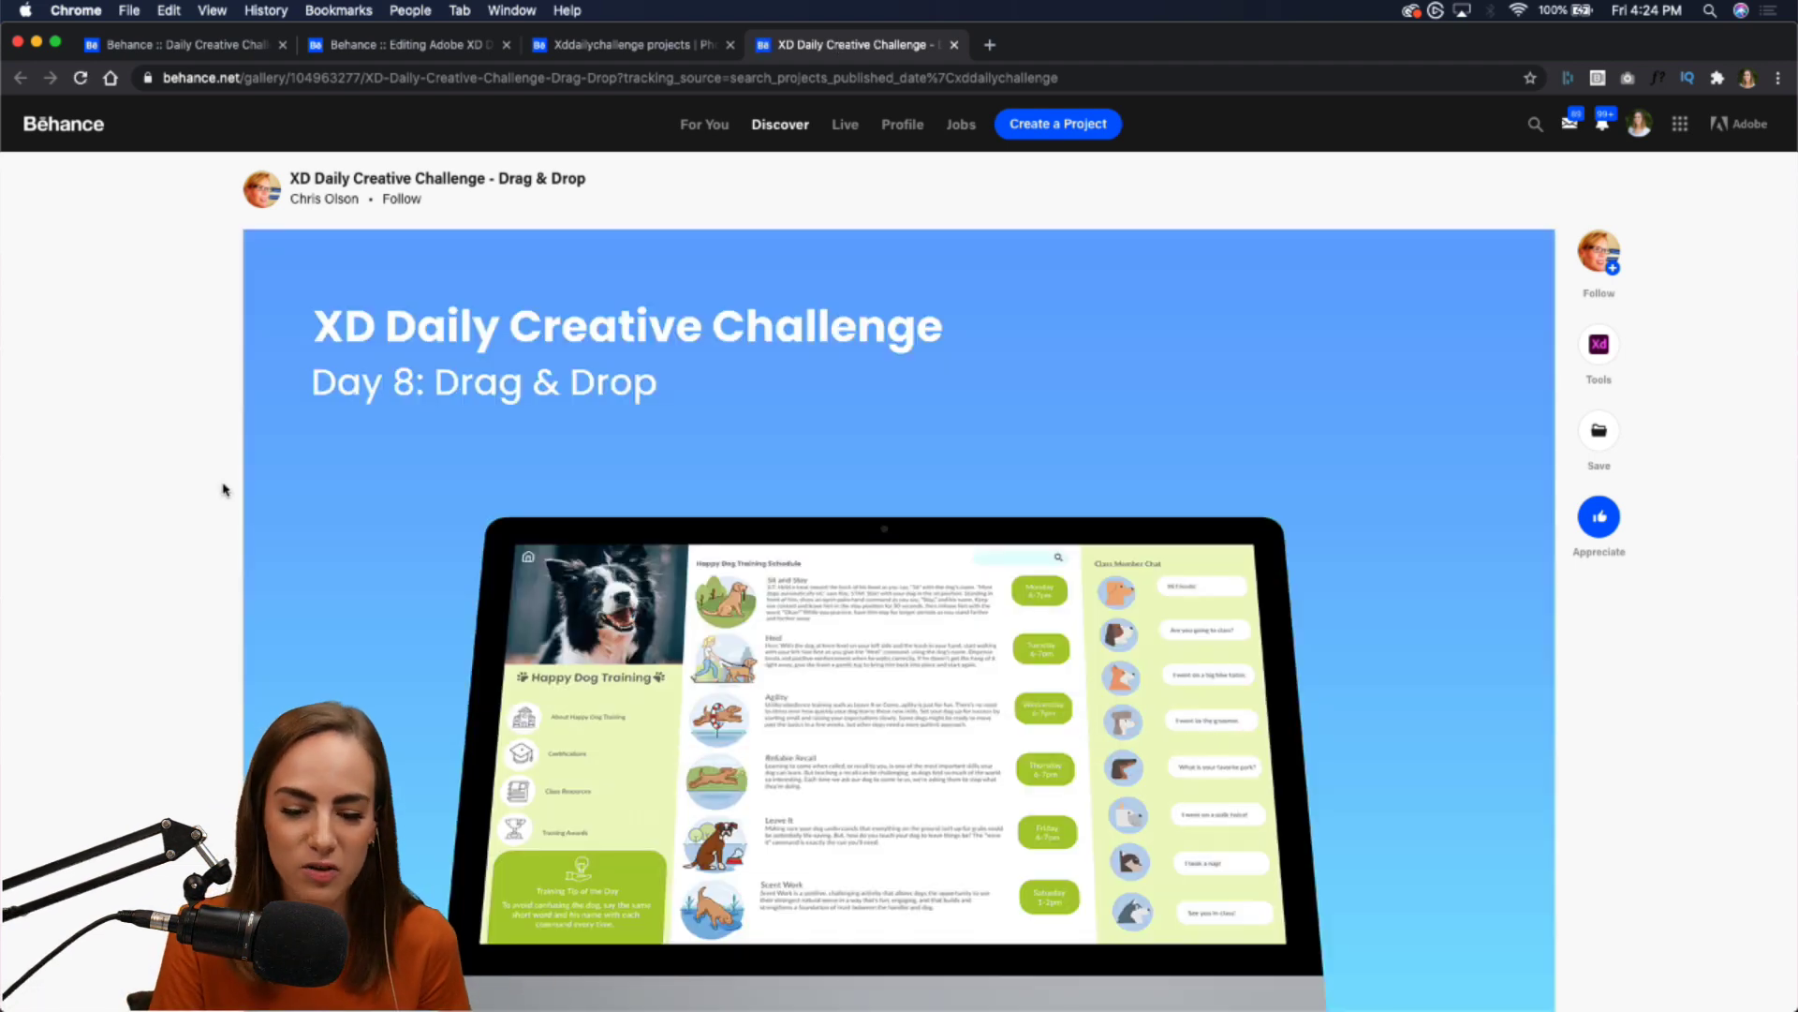
pyautogui.scroll(-1, 223, 487)
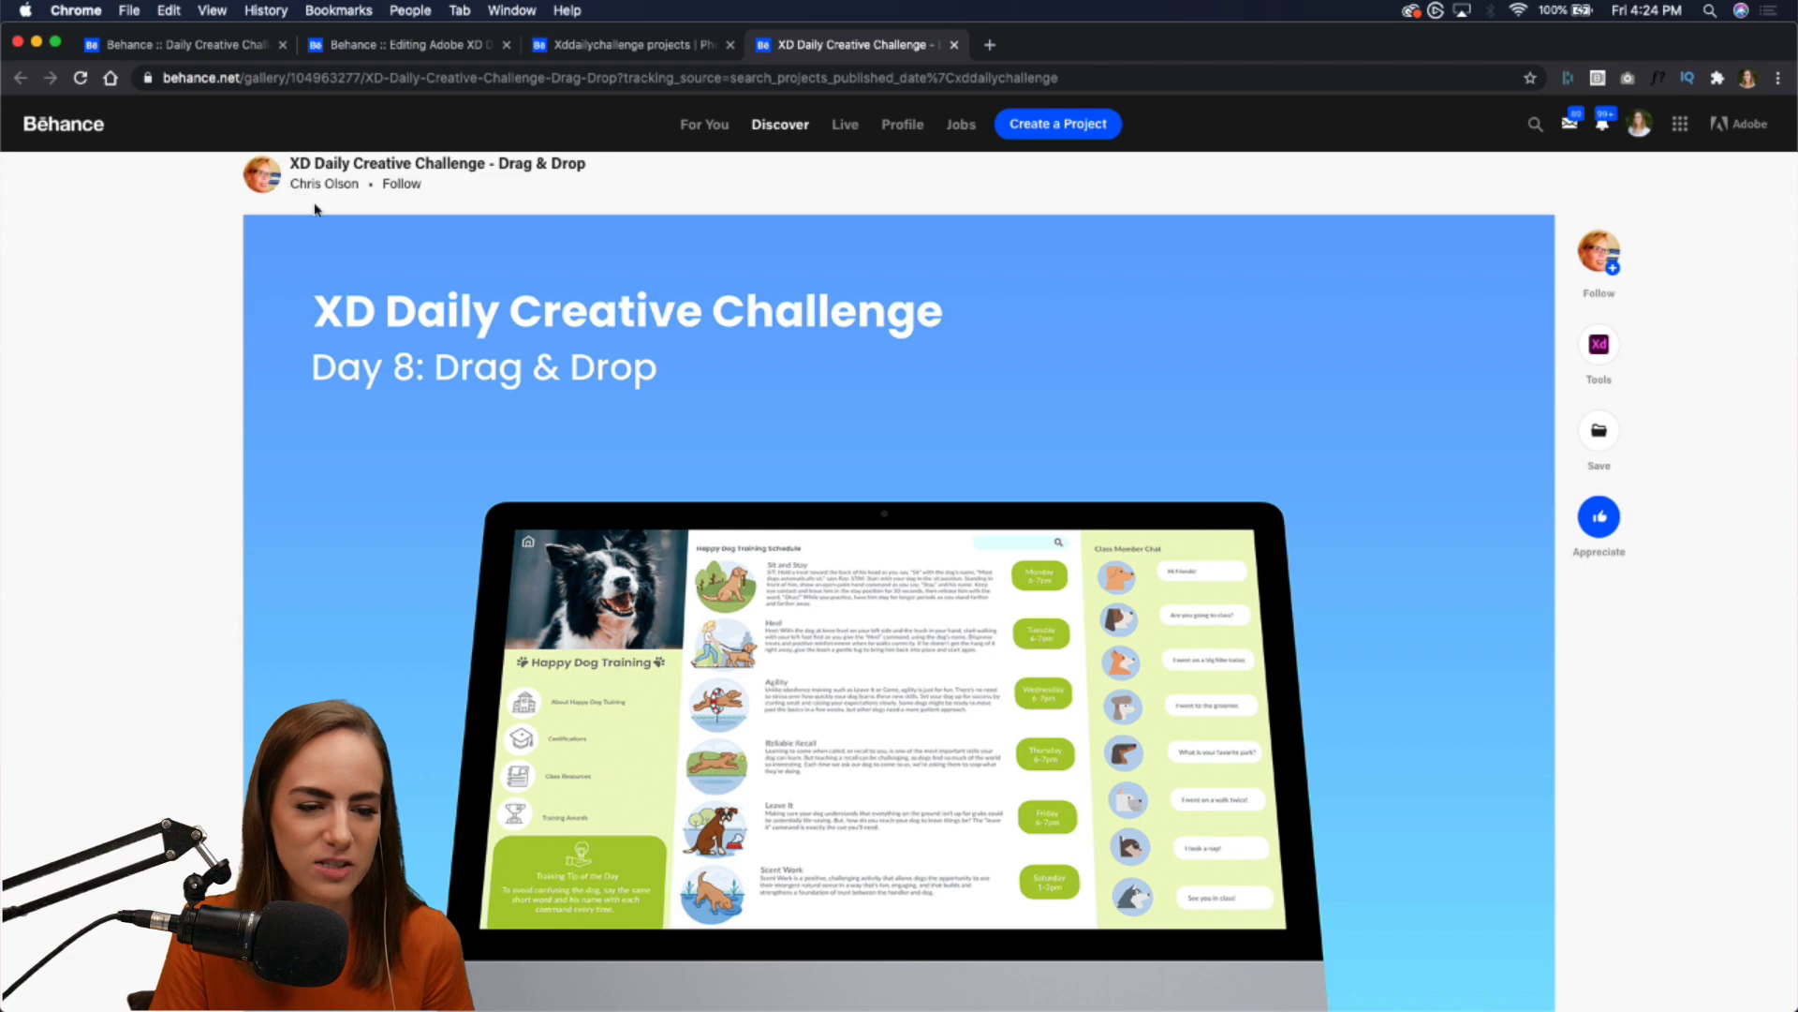
pyautogui.scroll(-5, 339, 412)
pyautogui.scroll(-15, 339, 412)
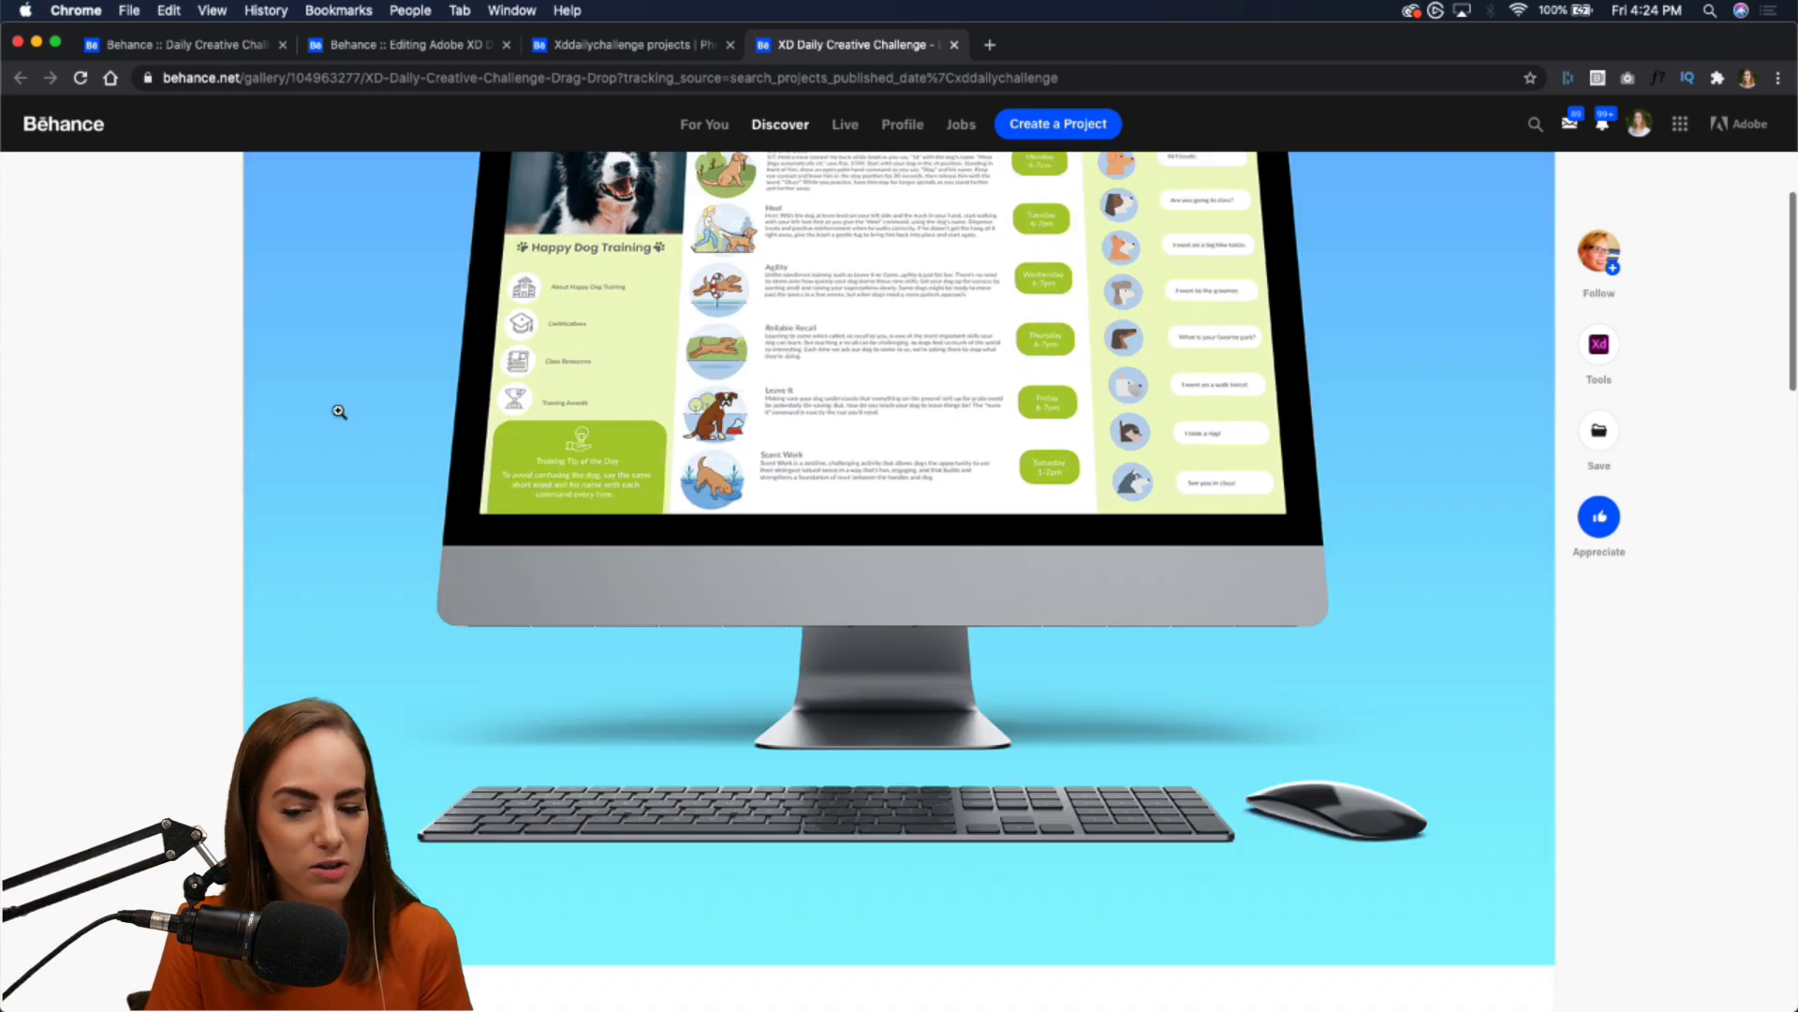
pyautogui.scroll(-8, 339, 416)
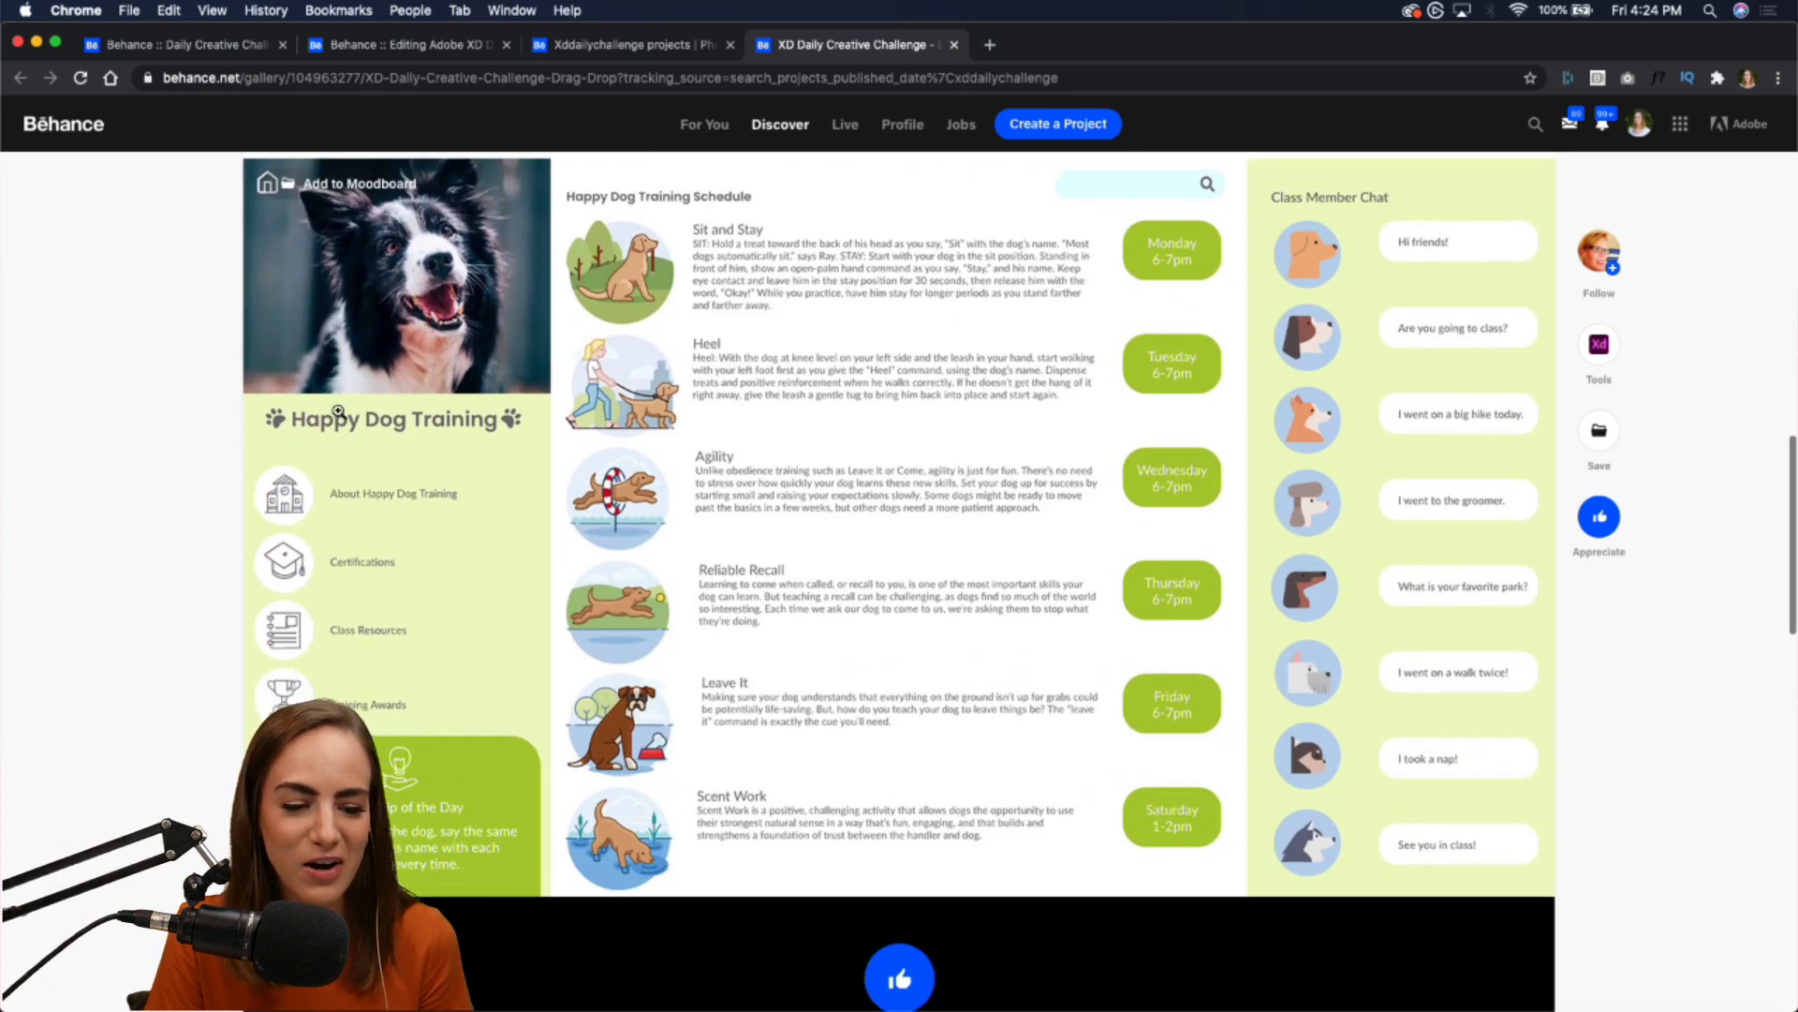
pyautogui.scroll(1, 145, 490)
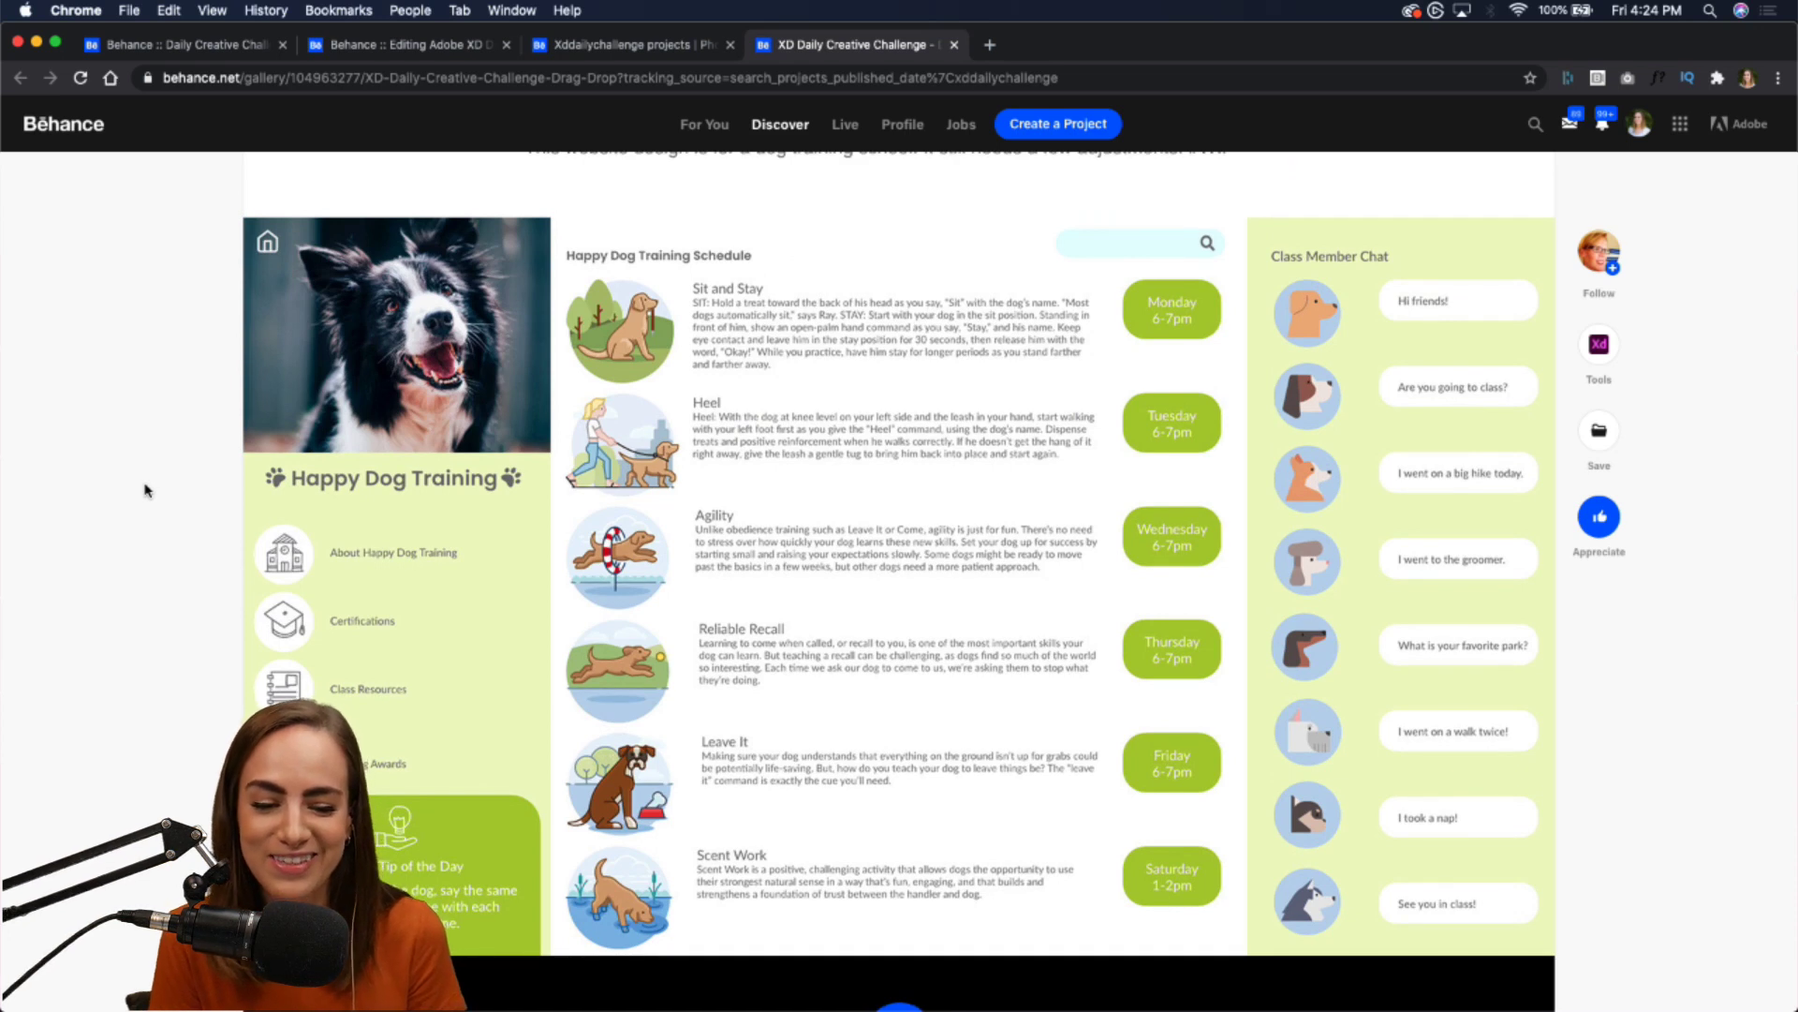